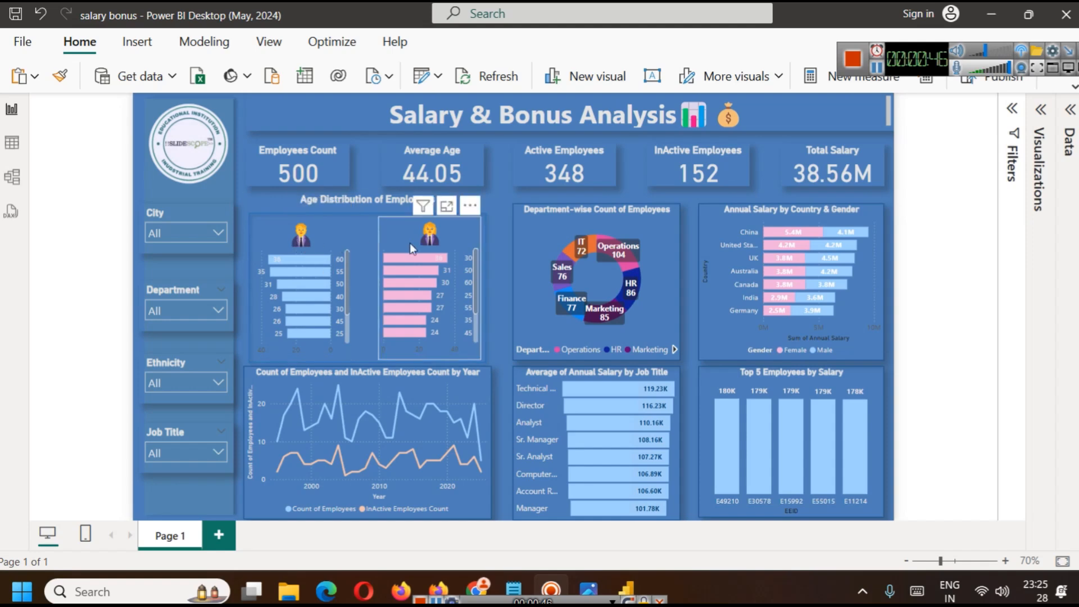
- Drill the employee count line chart from the yearly level through quarters down to the day level
mouse_move(411, 245)
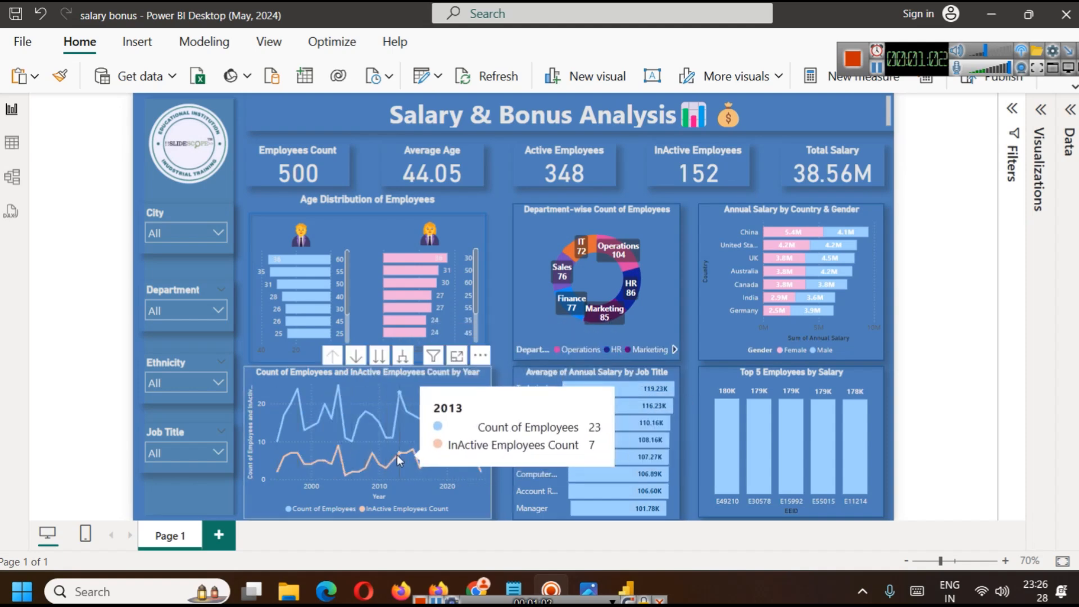
click(355, 356)
click(381, 356)
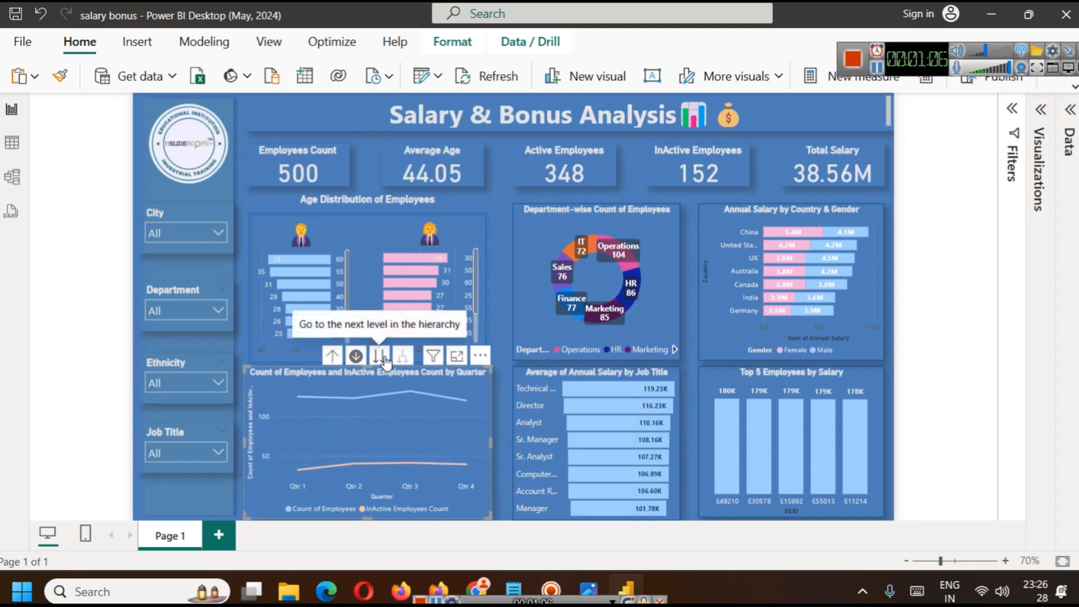
click(384, 356)
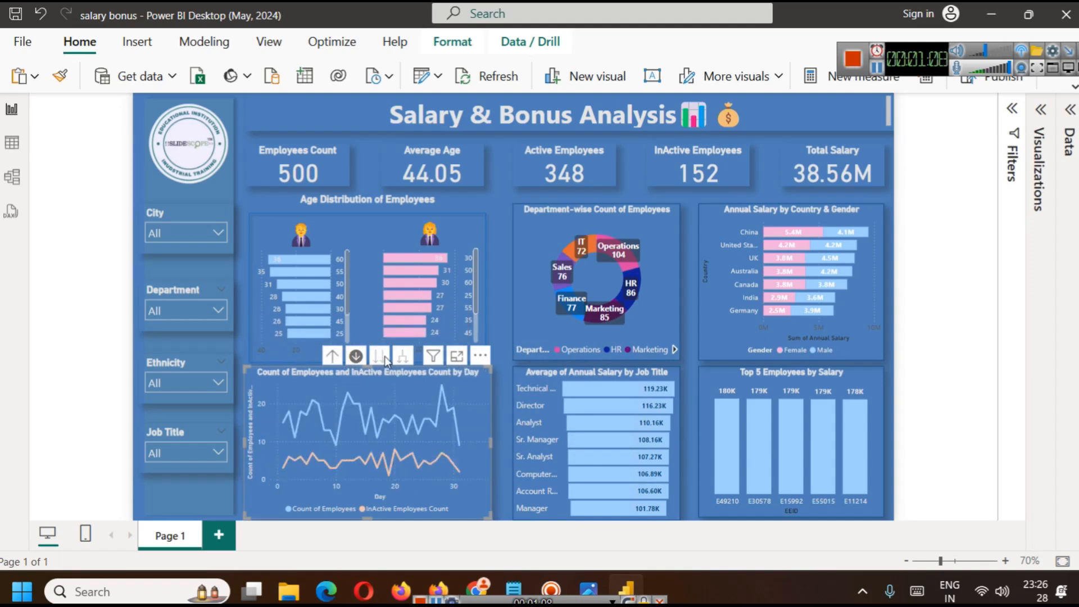
mouse_move(374, 412)
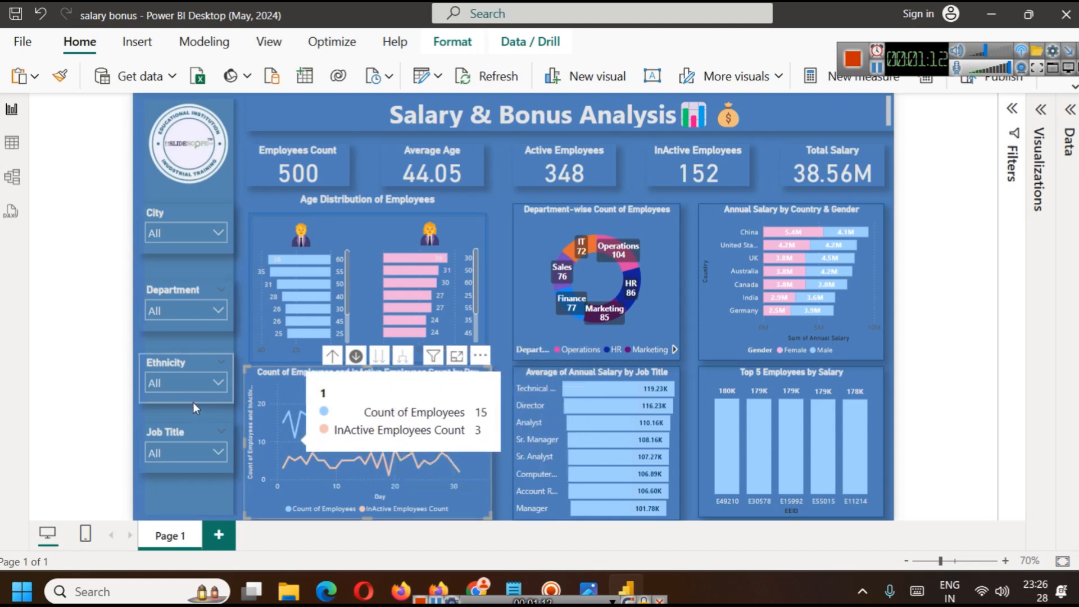
- Try filtering the dashboard by the Black and Caucasian ethnicities in turn, clearing each selection and closing the list
click(190, 383)
click(174, 301)
click(175, 302)
click(176, 320)
click(176, 321)
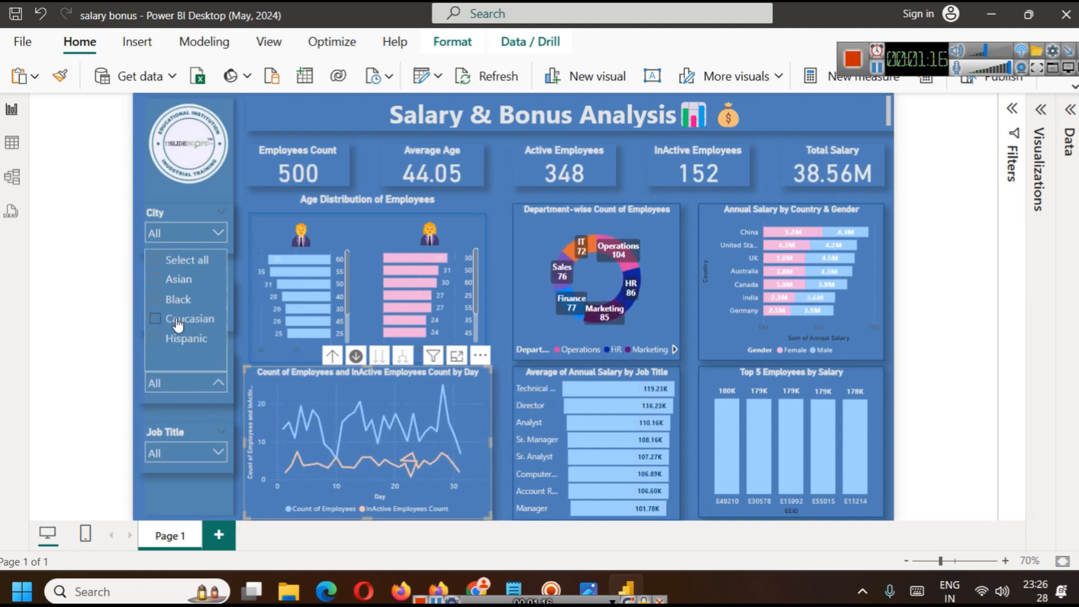
click(125, 419)
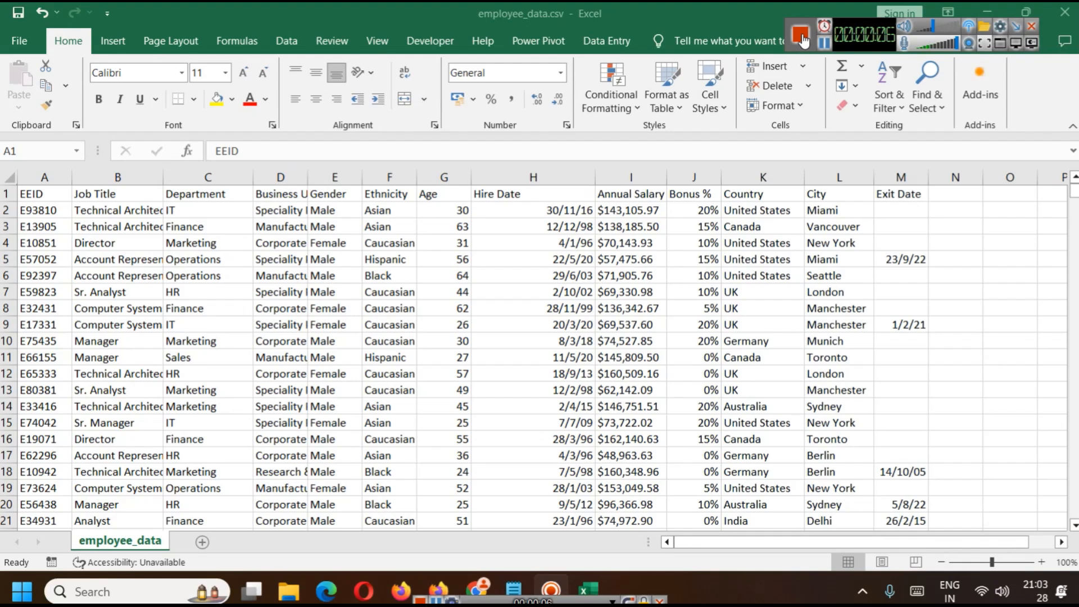
- In Excel's employee_data sheet, review the EEID to Business Unit columns, widening the Job Title and Business Unit columns
click(72, 178)
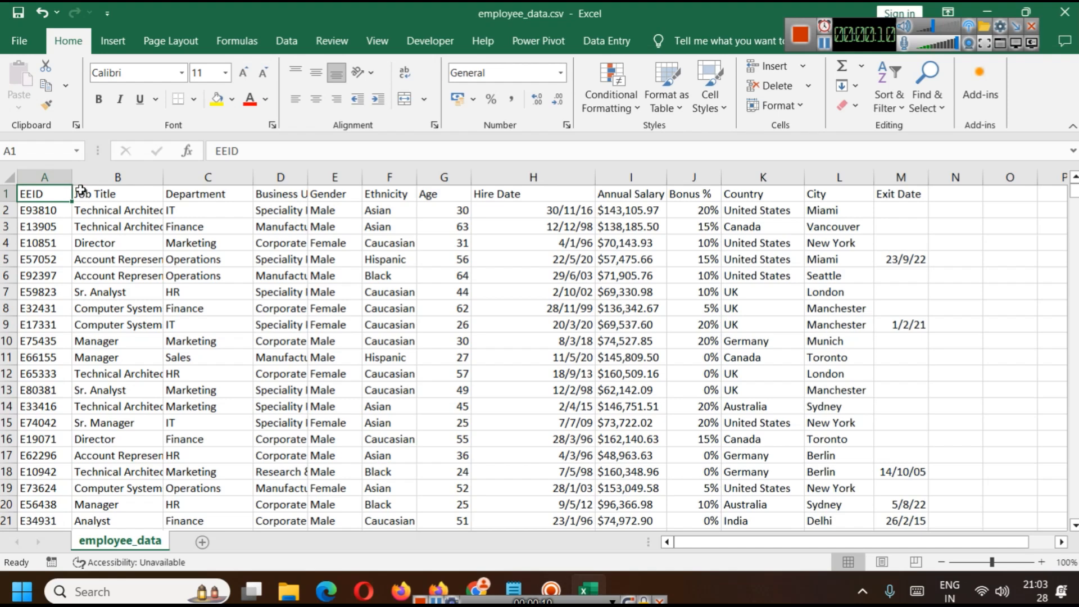
click(115, 177)
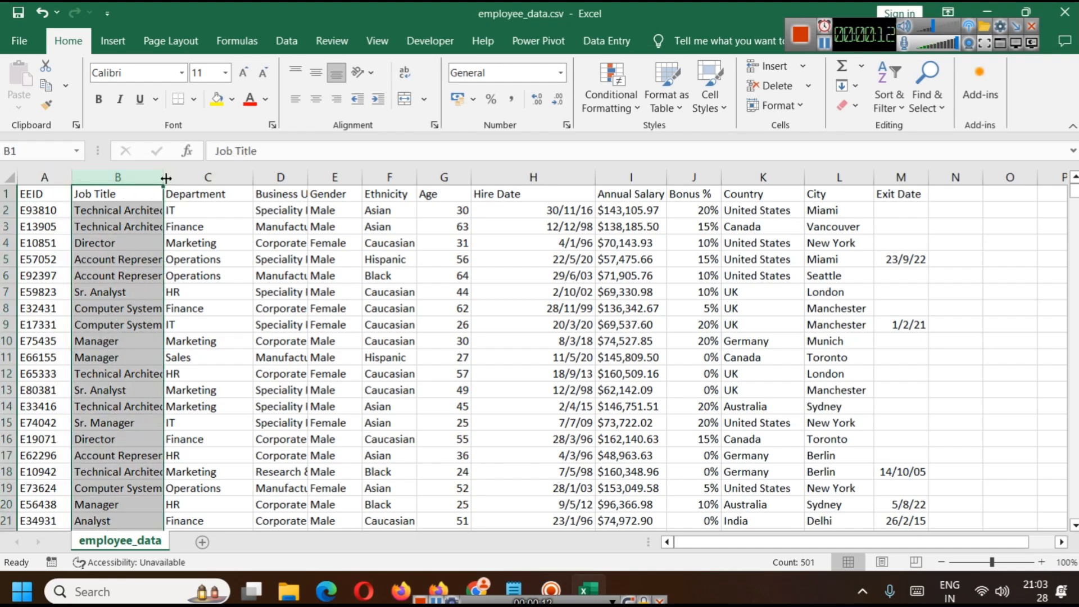
drag(163, 177, 184, 177)
click(217, 174)
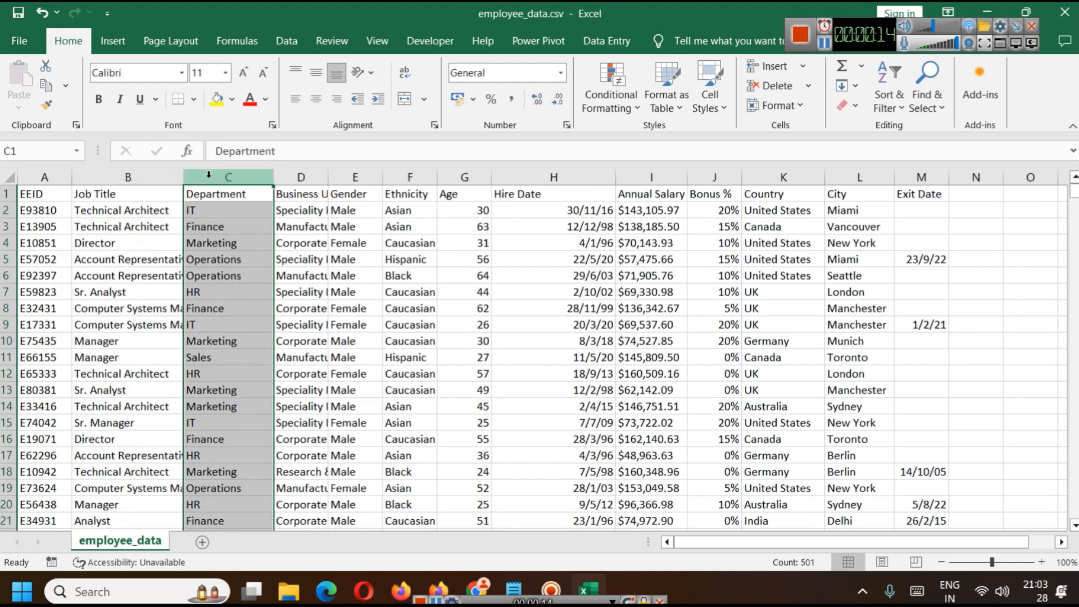
click(295, 177)
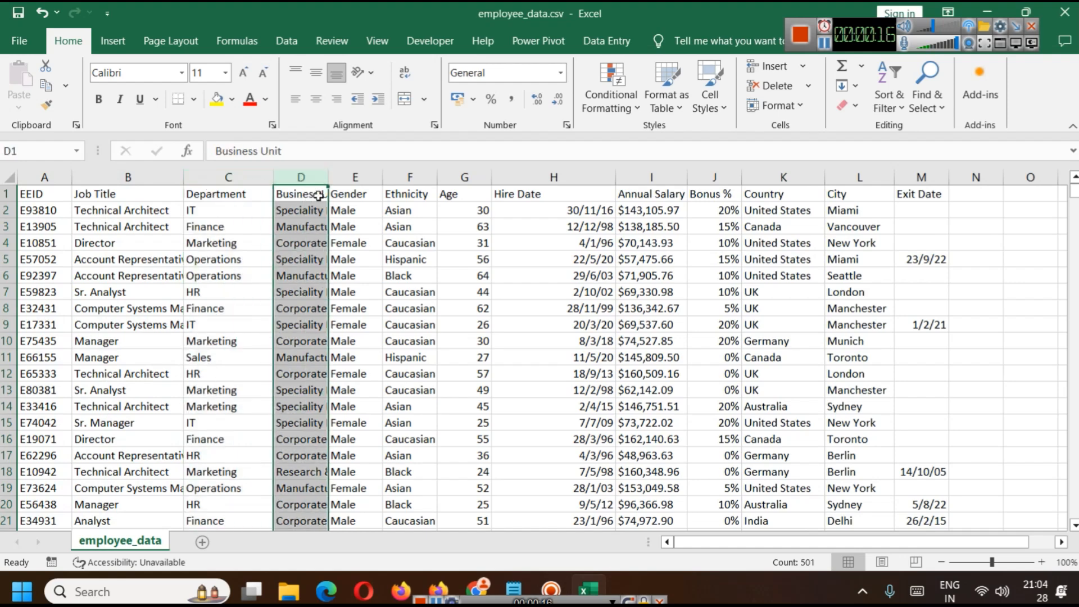
drag(326, 180, 347, 178)
- Examine the employee data columns one by one from Gender through Exit Date
click(371, 177)
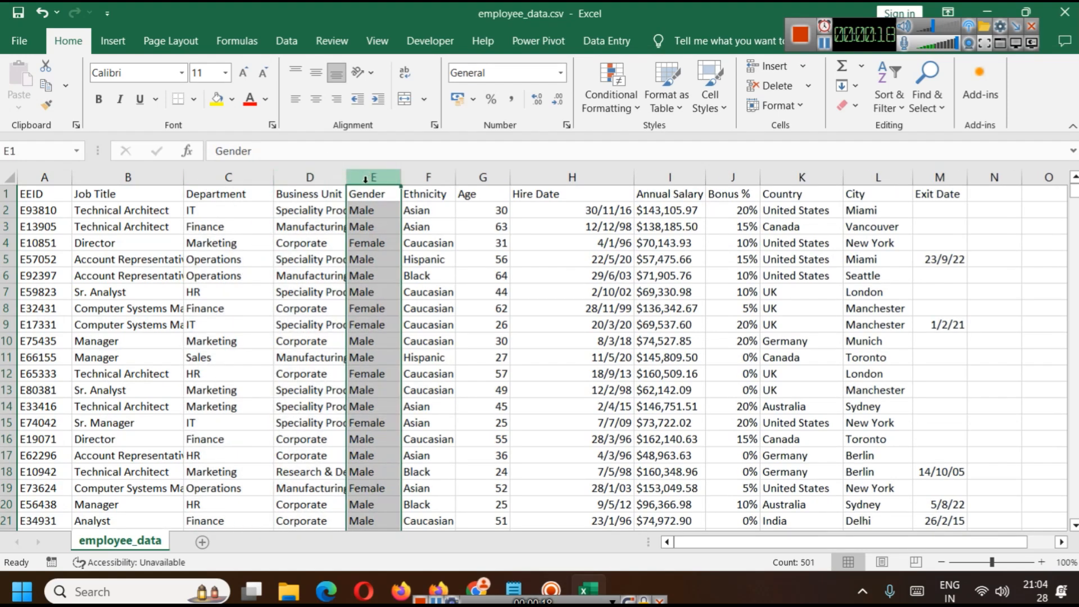
click(423, 172)
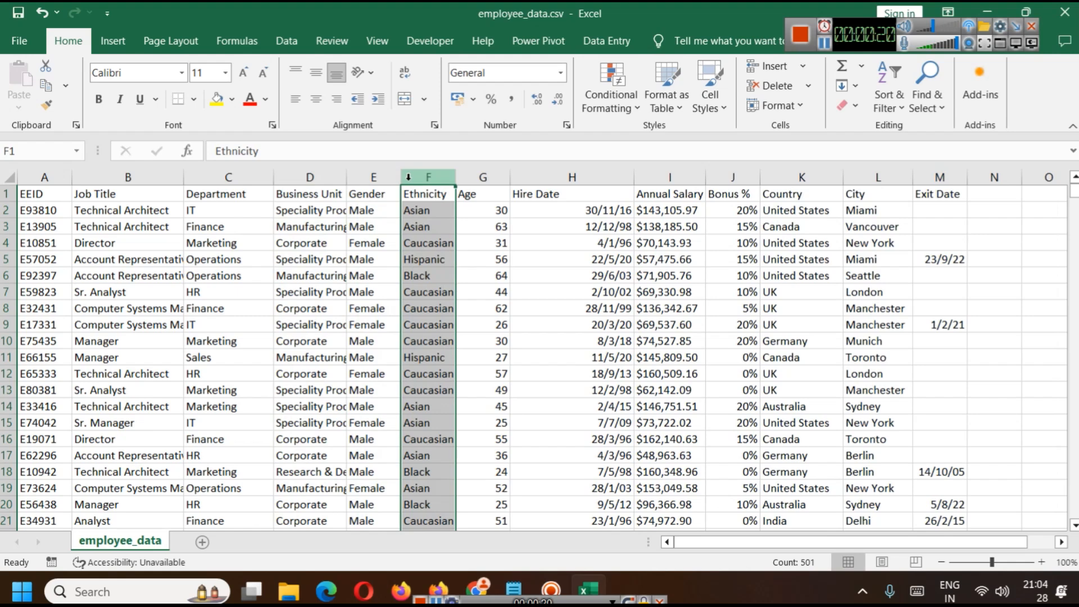
click(483, 177)
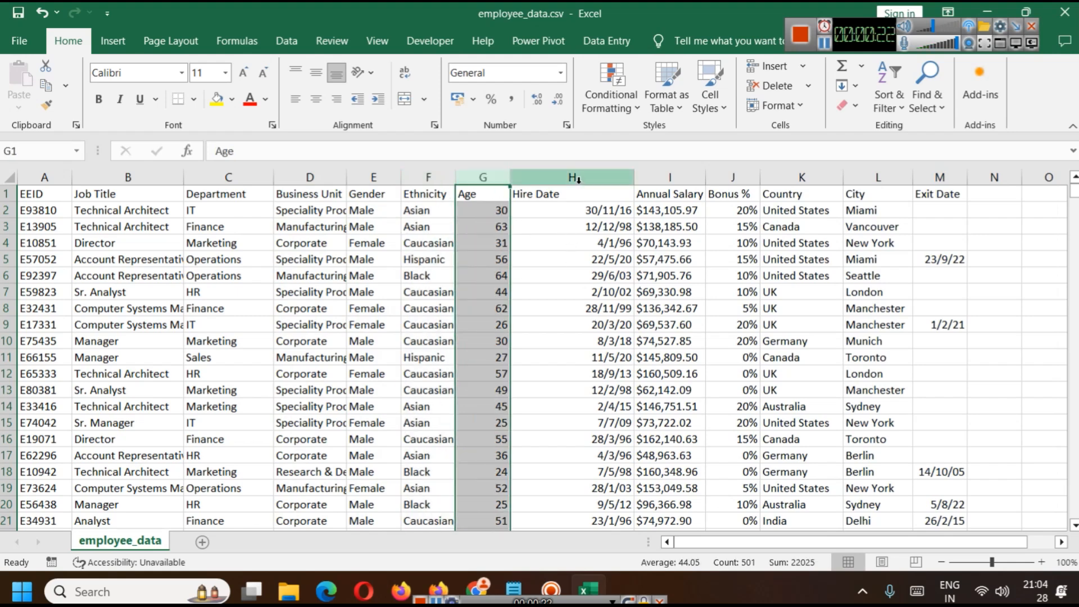
click(576, 178)
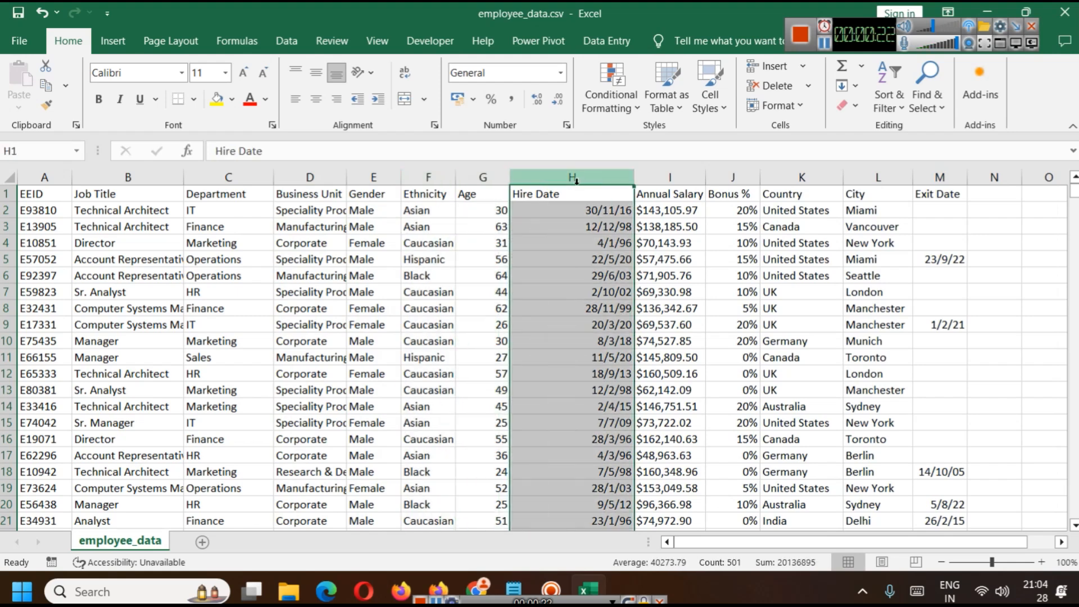
click(676, 179)
click(727, 179)
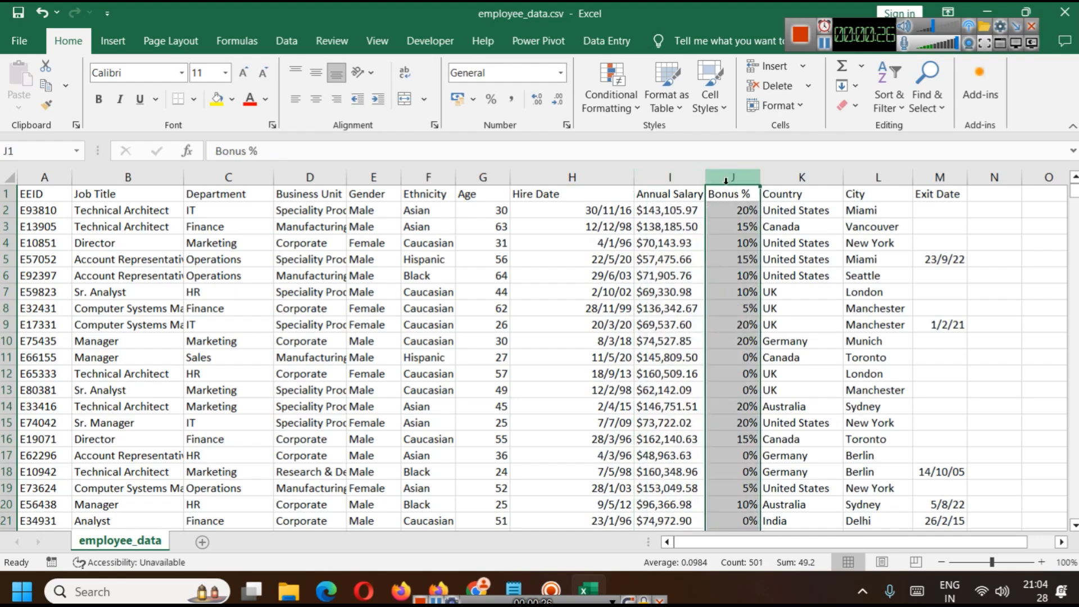
click(787, 178)
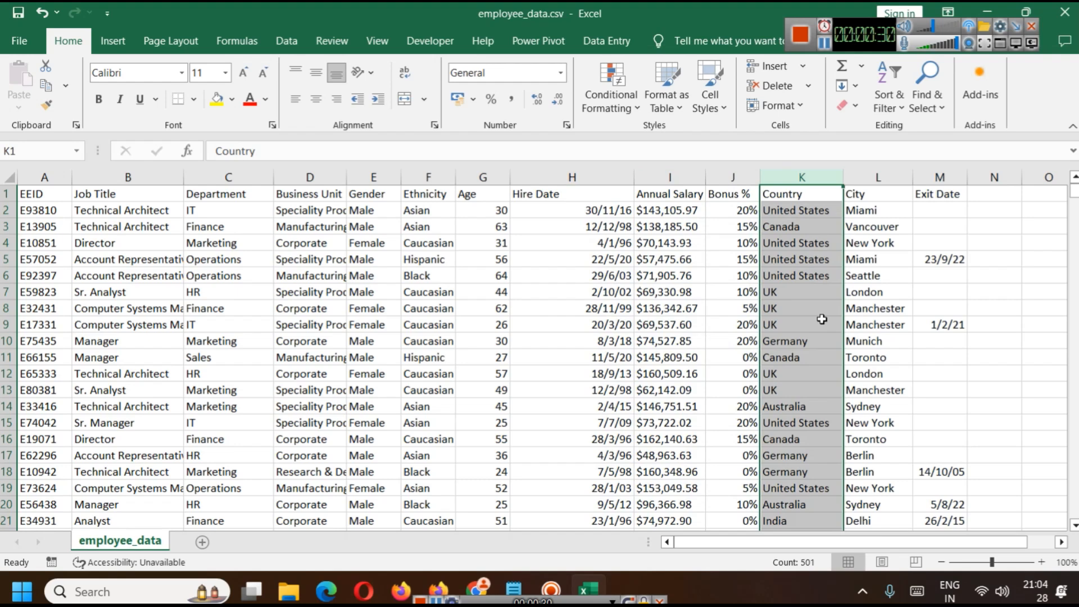
click(894, 179)
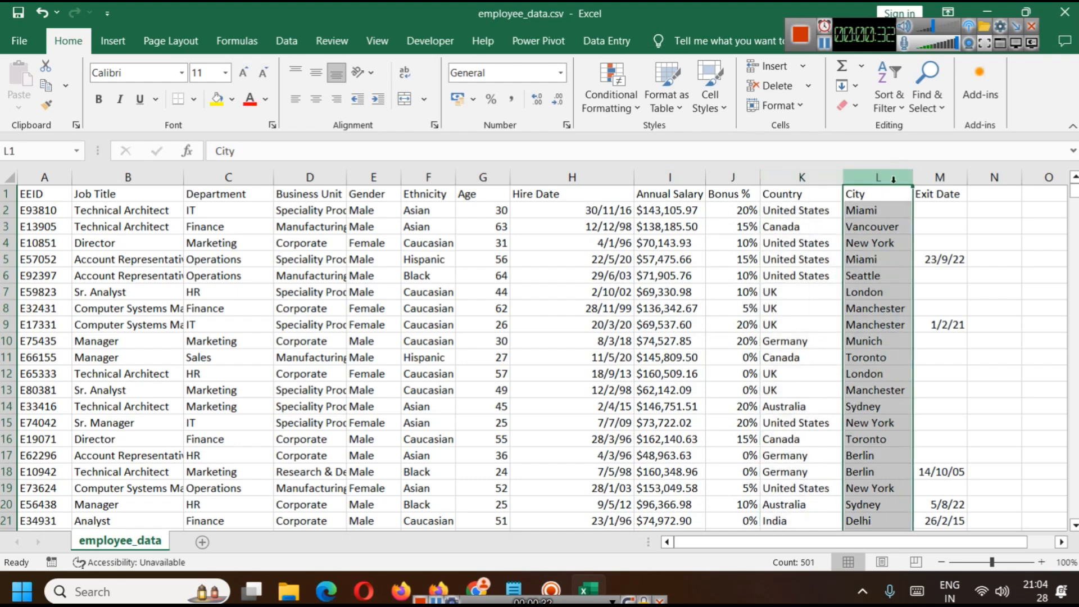
click(950, 171)
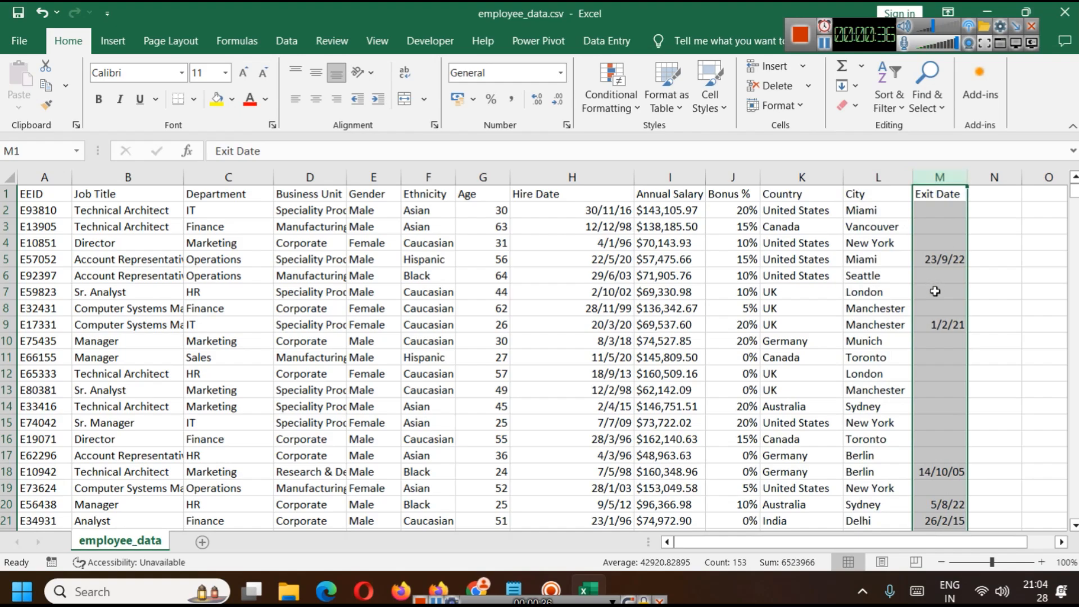
mouse_move(1074, 193)
mouse_down()
mouse_move(1074, 214)
mouse_move(1070, 183)
mouse_up()
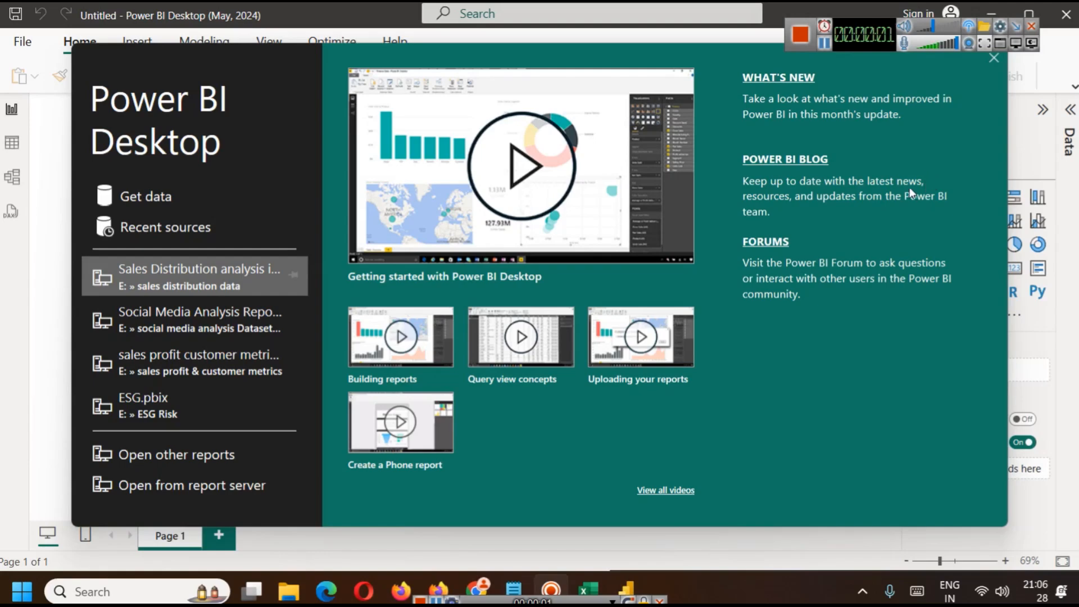
- Switch to Power BI Desktop, load employee_data.csv into a blank report and expand the table's field list
click(994, 58)
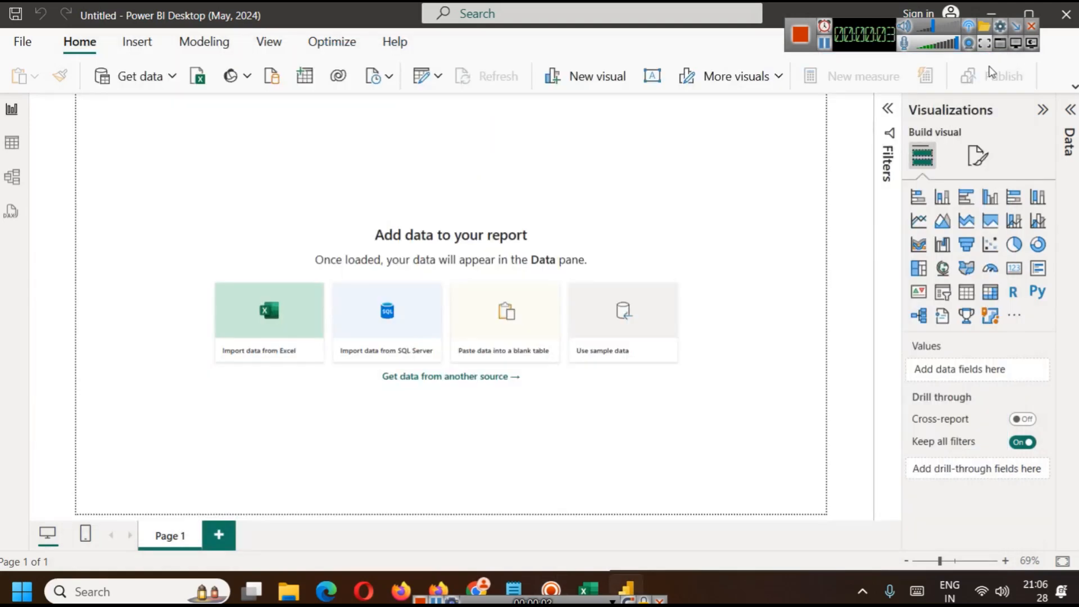
click(1074, 87)
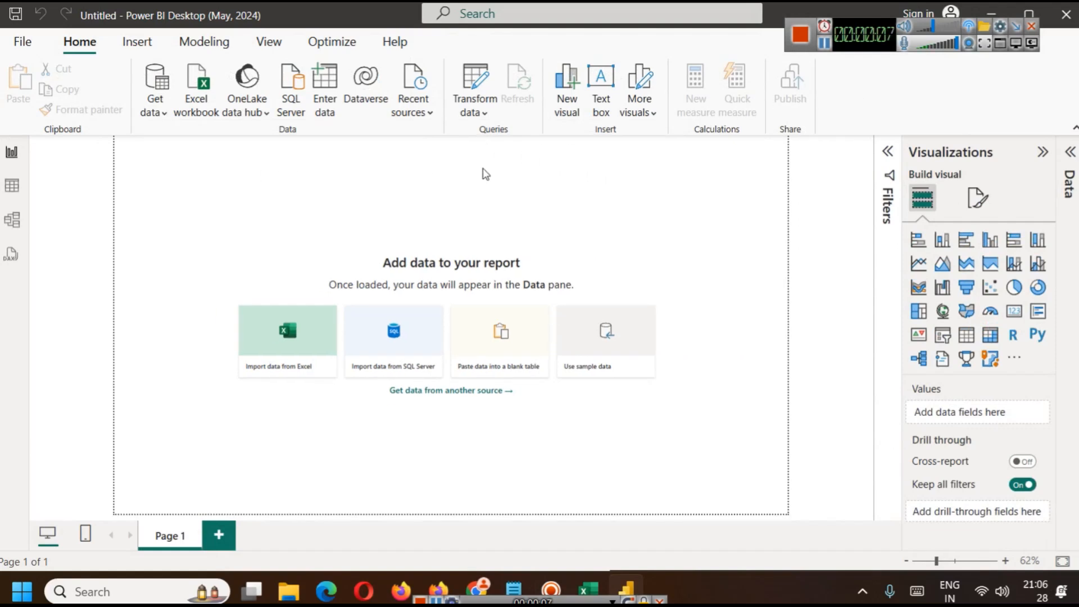
click(160, 114)
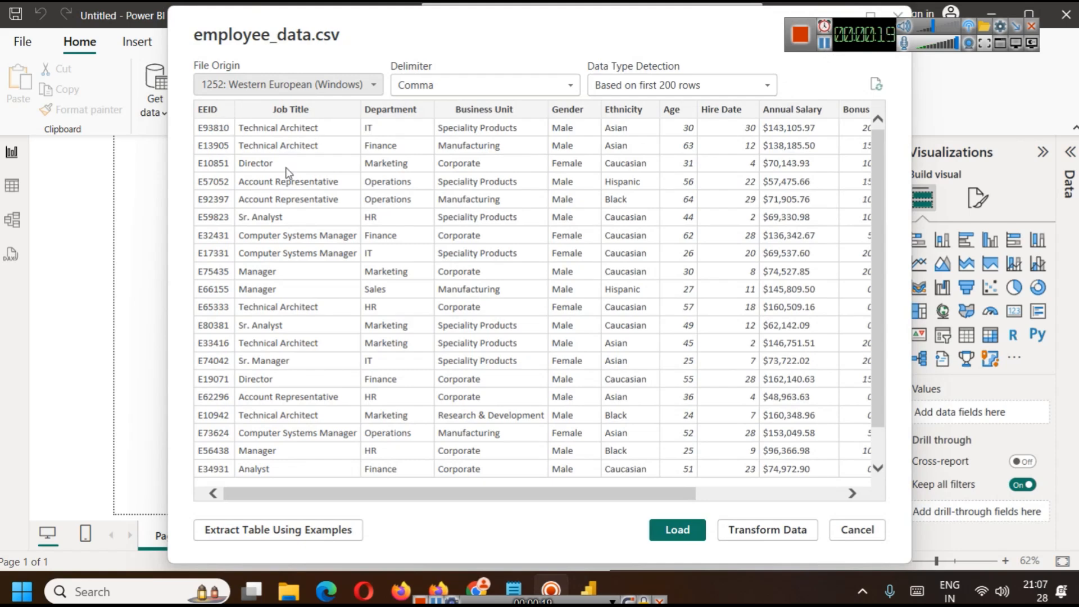
click(795, 492)
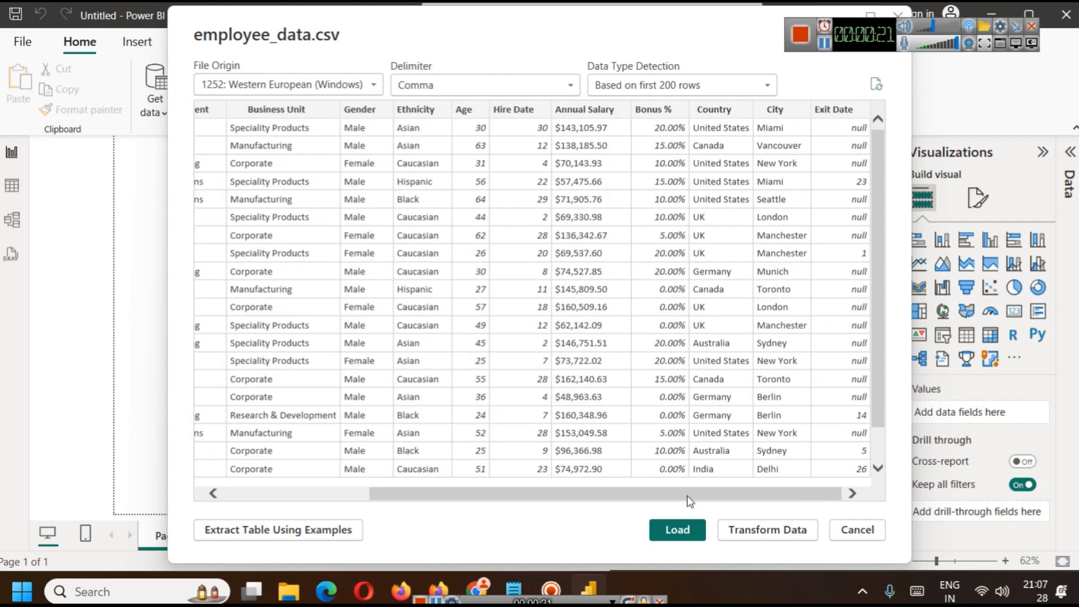
click(678, 532)
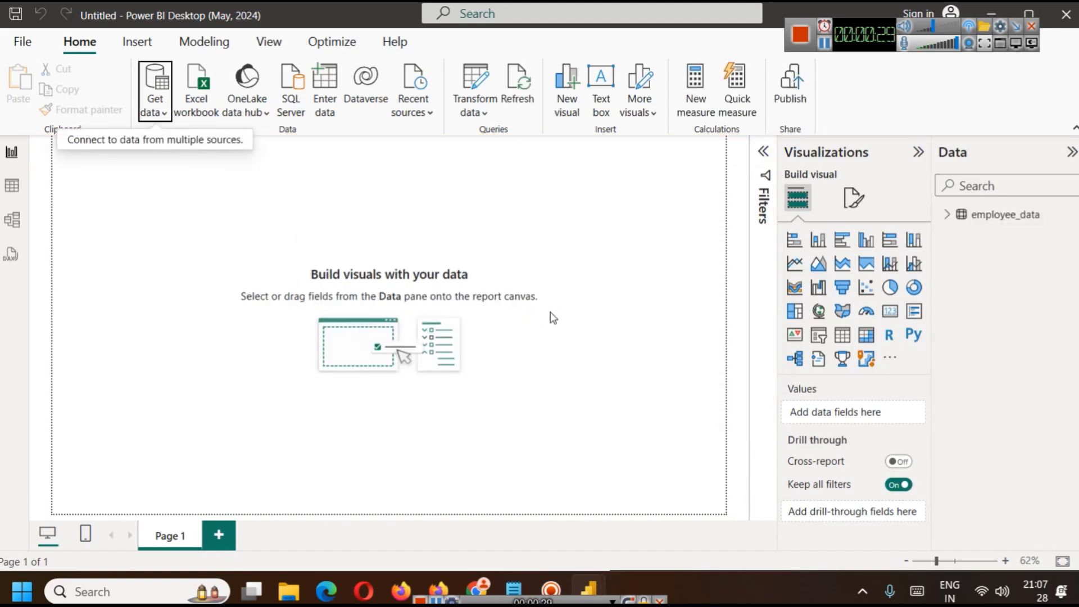
click(955, 215)
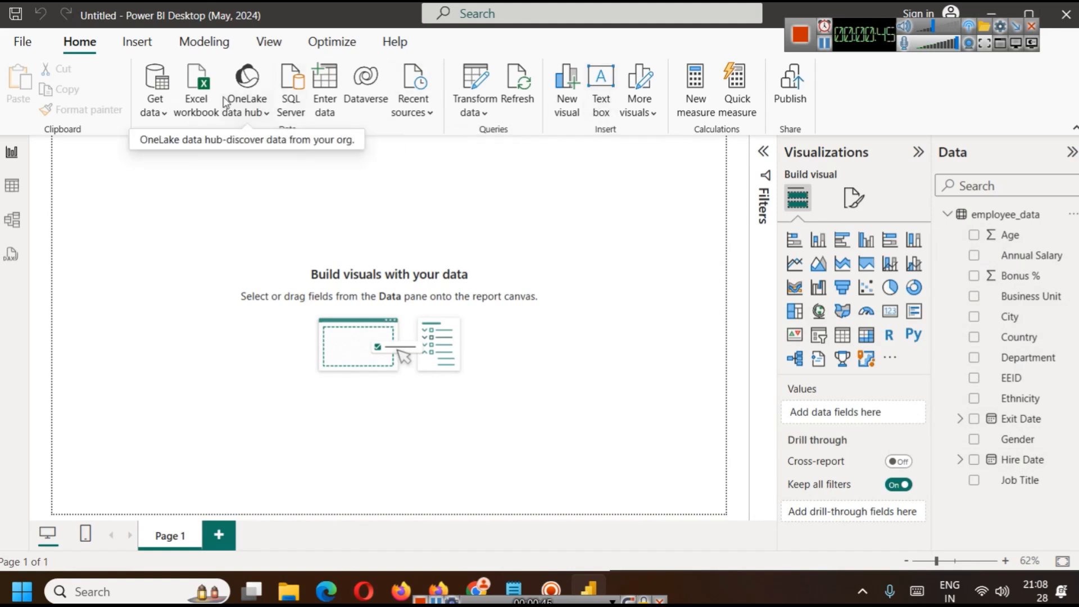
- Customize the current theme by setting the page background color to blue #4779B6
click(263, 44)
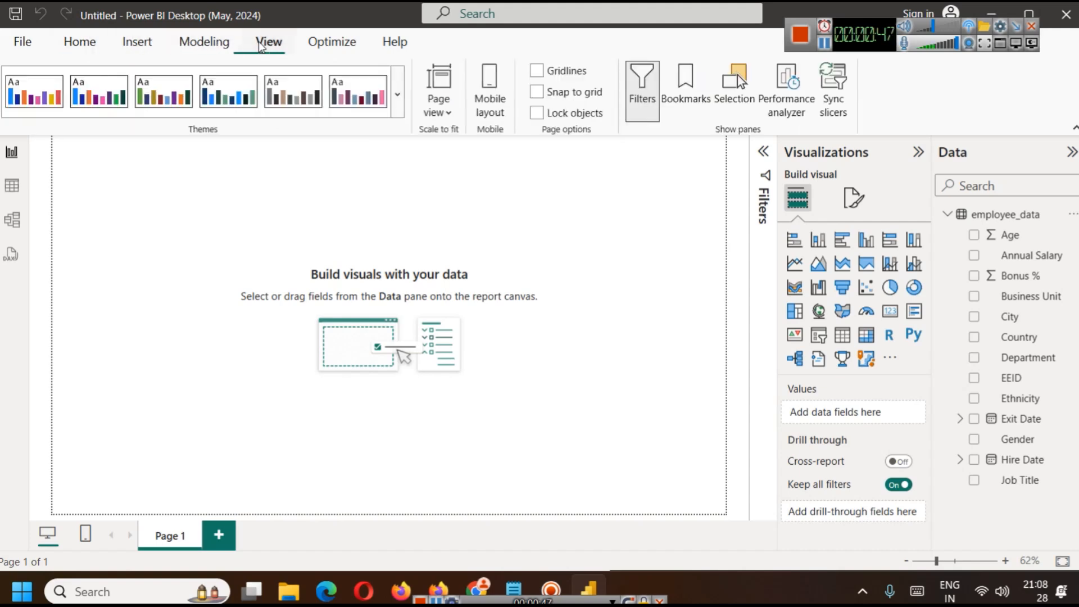
click(397, 114)
scroll(173, 471, down, 3)
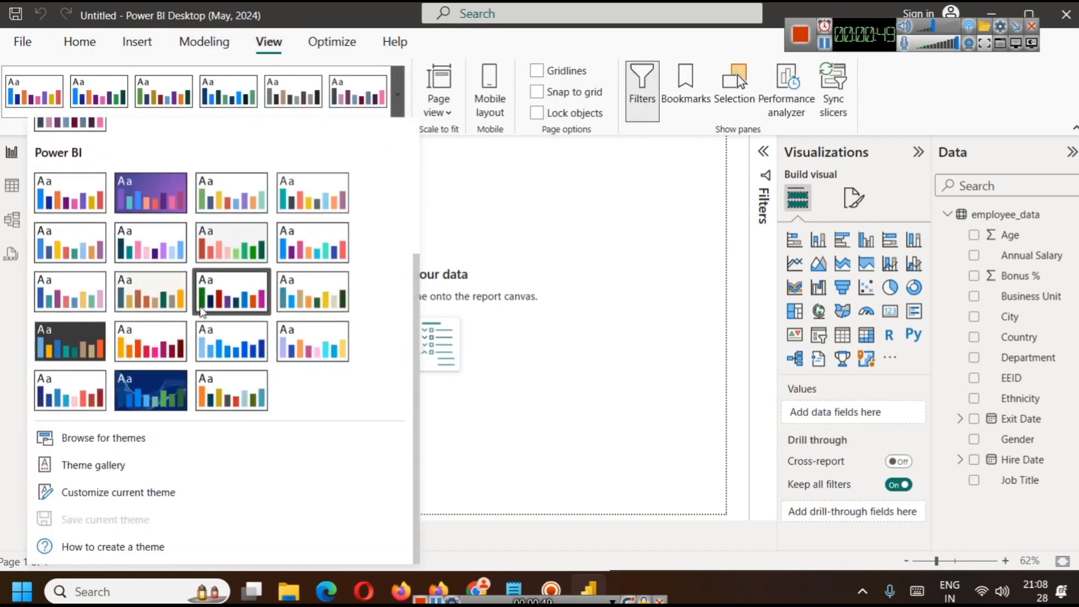
click(122, 494)
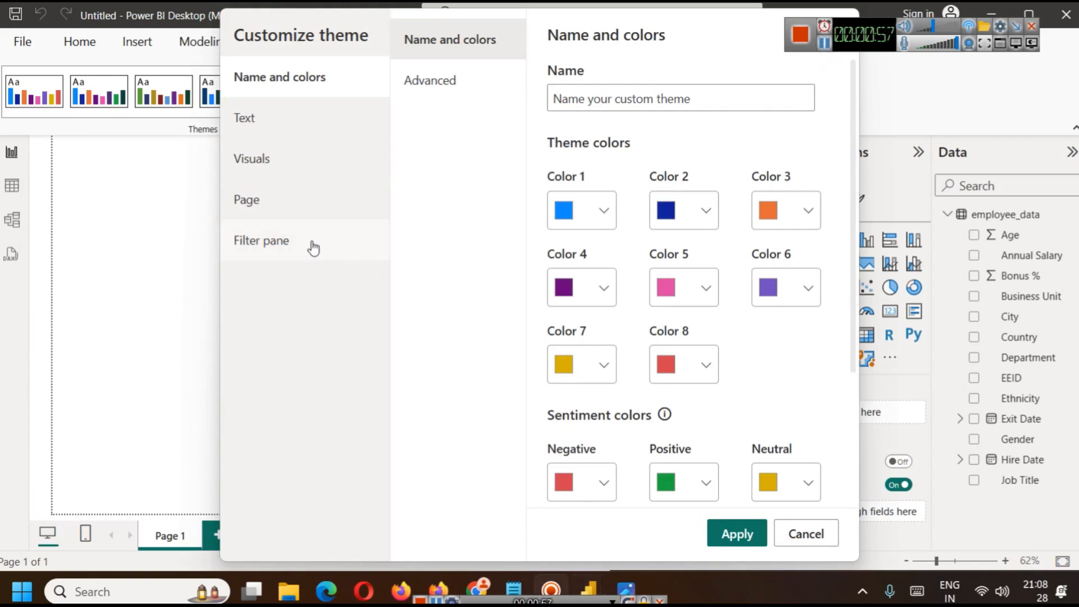
click(294, 209)
click(485, 98)
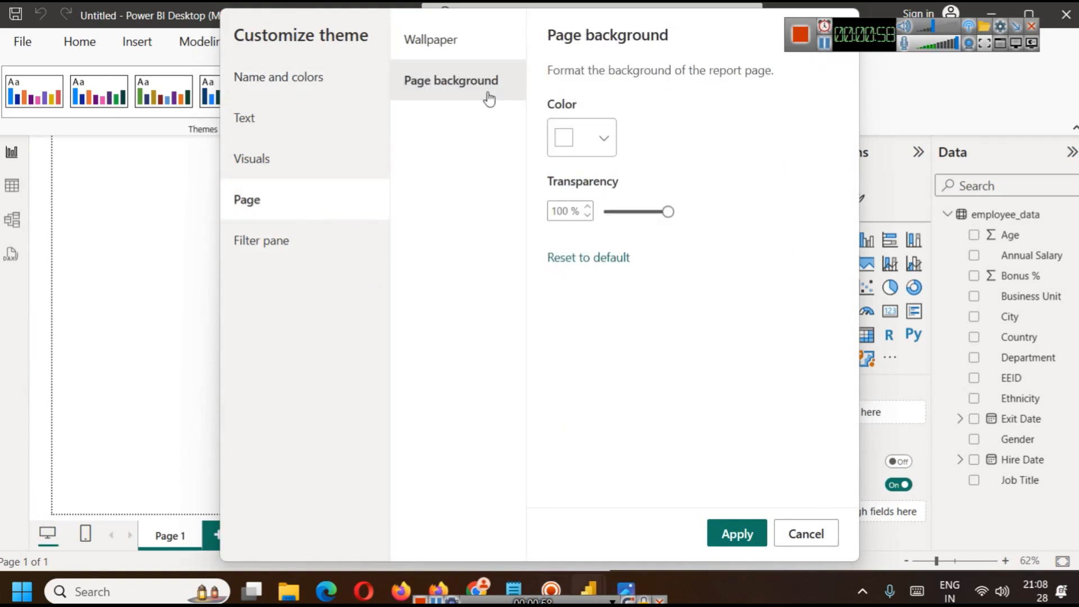
click(600, 137)
click(689, 376)
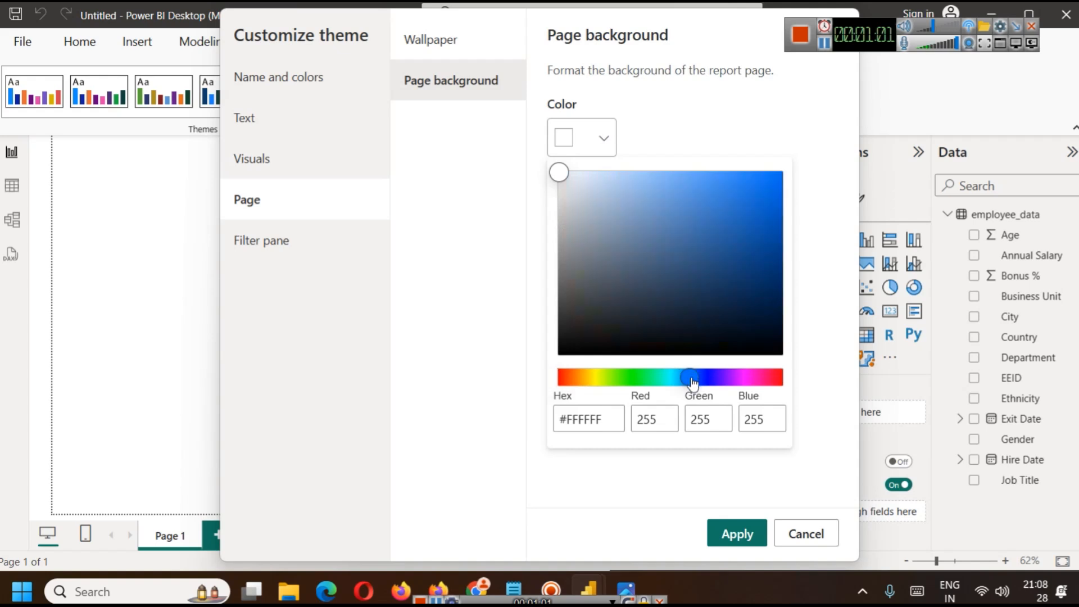
drag(624, 274, 695, 225)
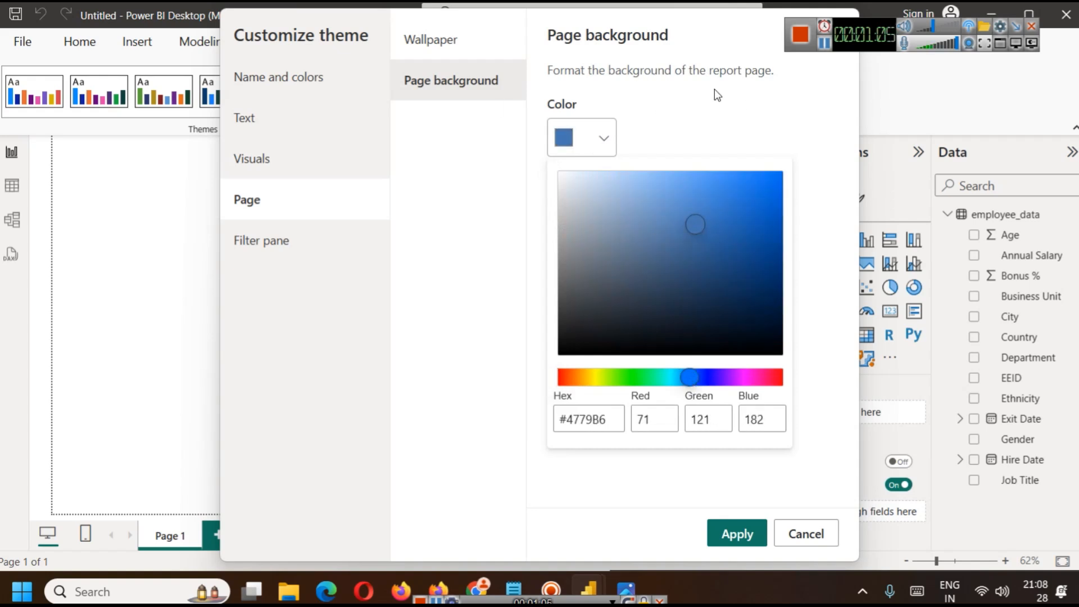
click(727, 536)
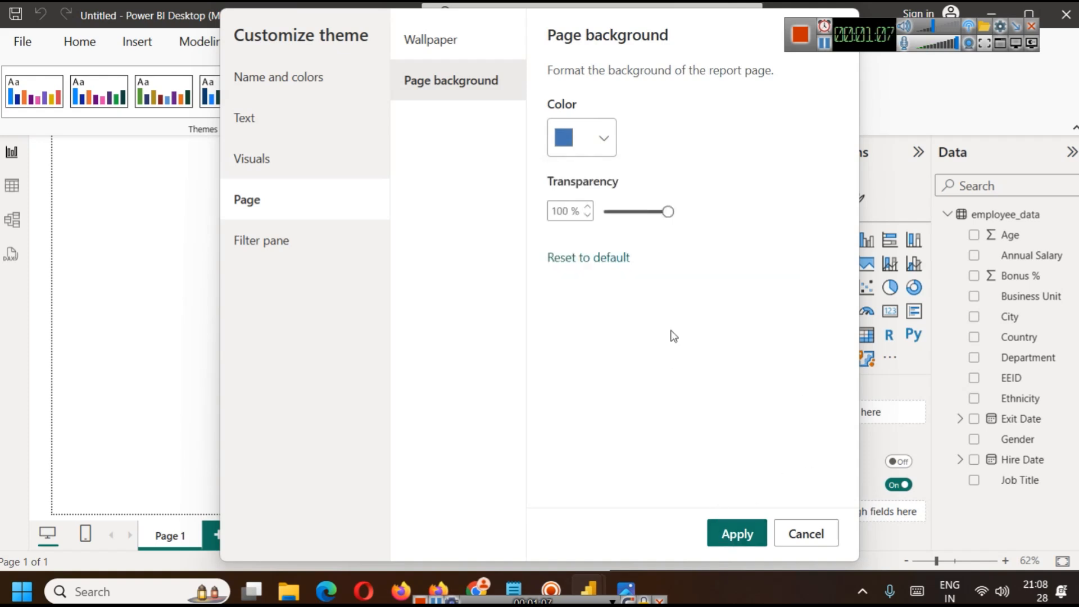
- Set the page background transparency to 5% and apply the customized theme
drag(667, 212, 606, 213)
click(588, 208)
click(588, 207)
click(587, 207)
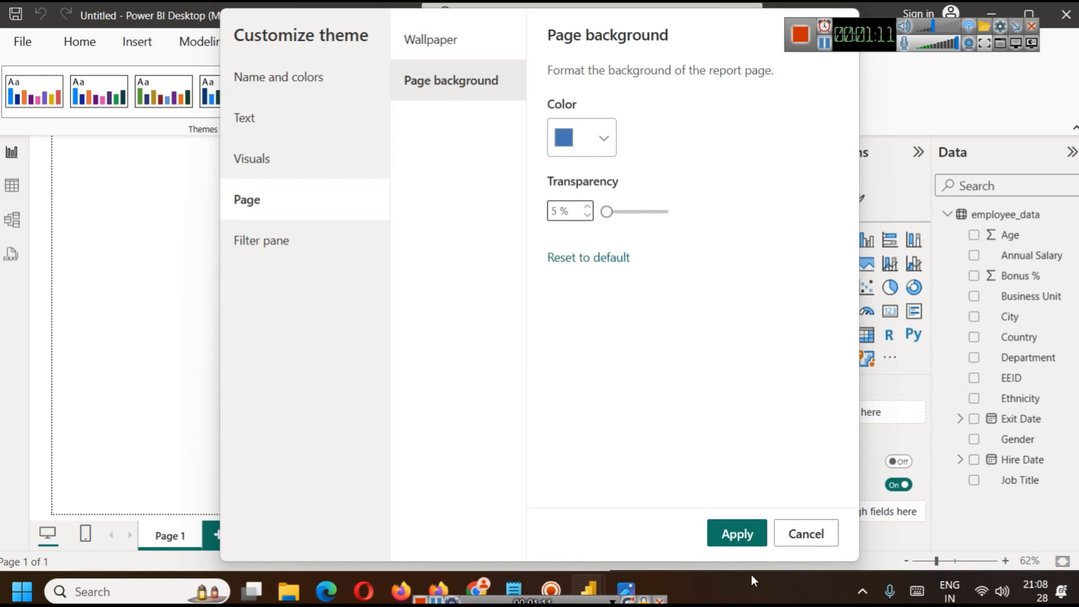
click(737, 534)
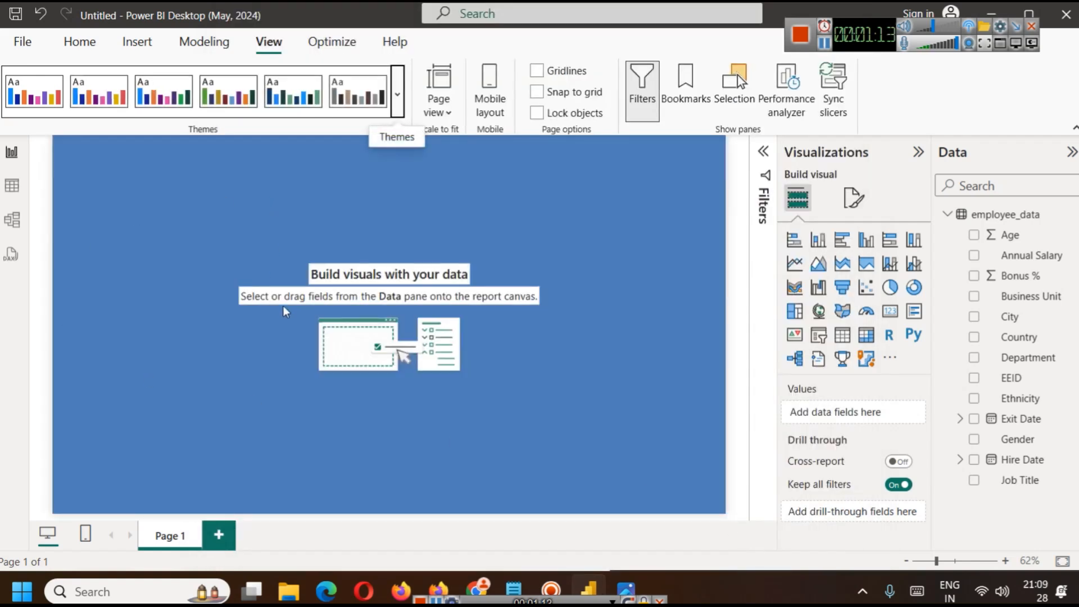
- Insert a text box, resize it into a thin banner spanning the page's top edge, and collapse the Filters pane
click(137, 42)
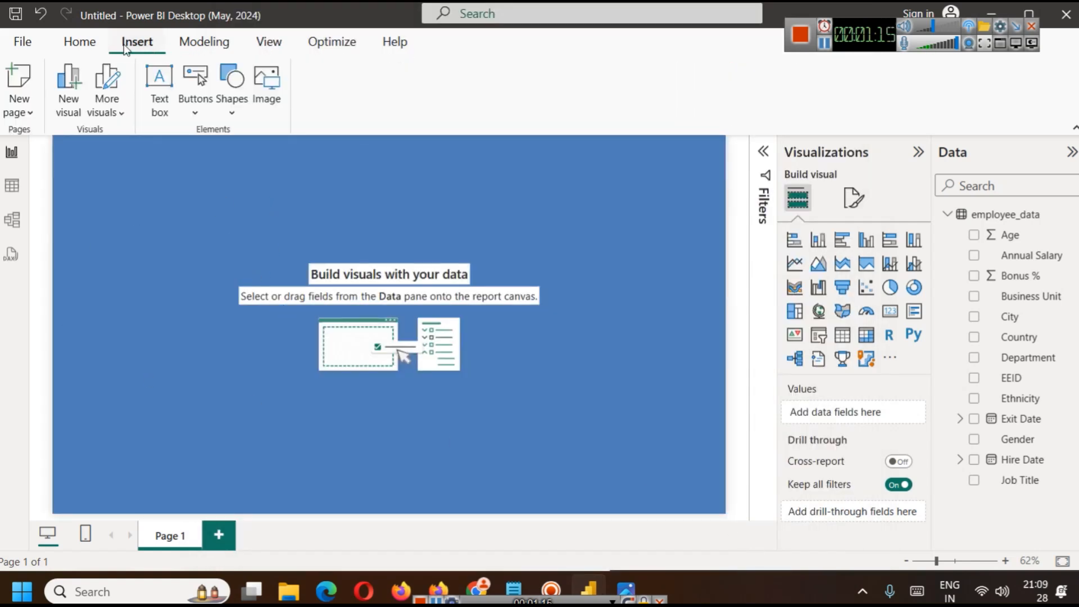
click(159, 90)
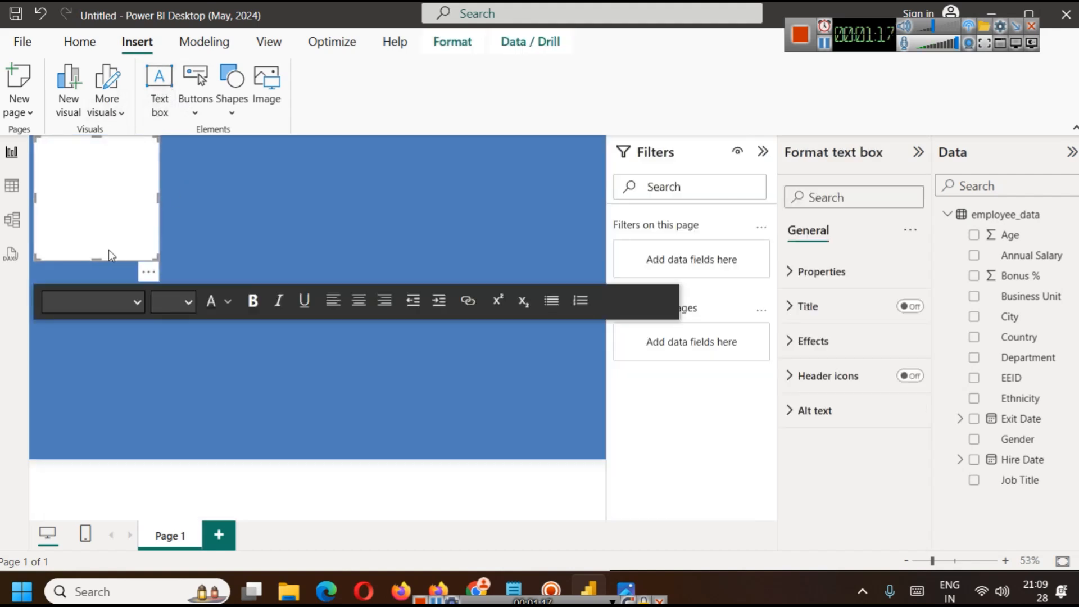
drag(101, 257, 105, 174)
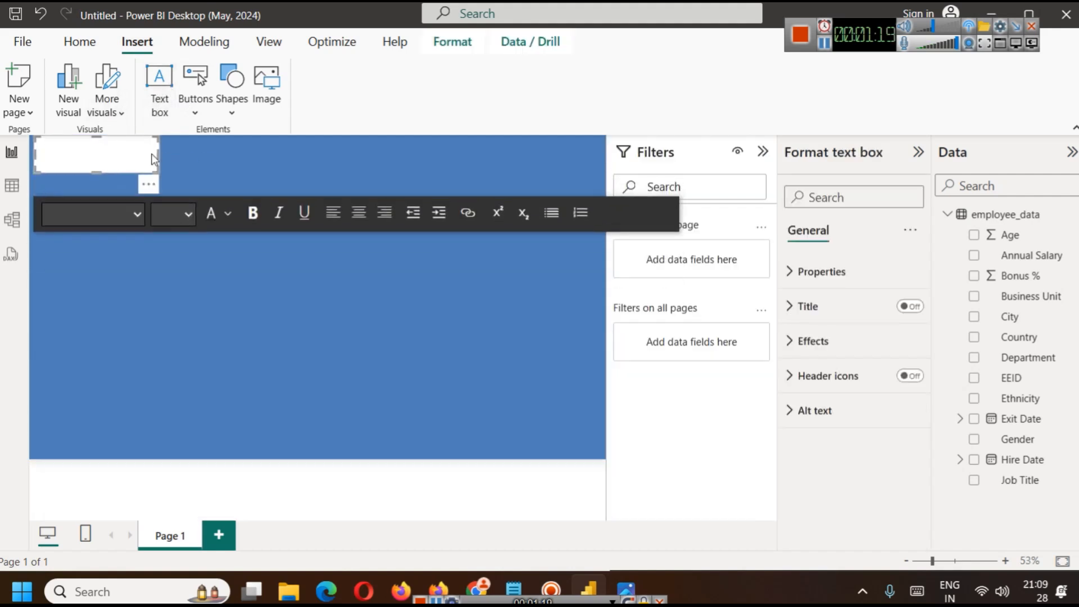
drag(160, 152, 597, 159)
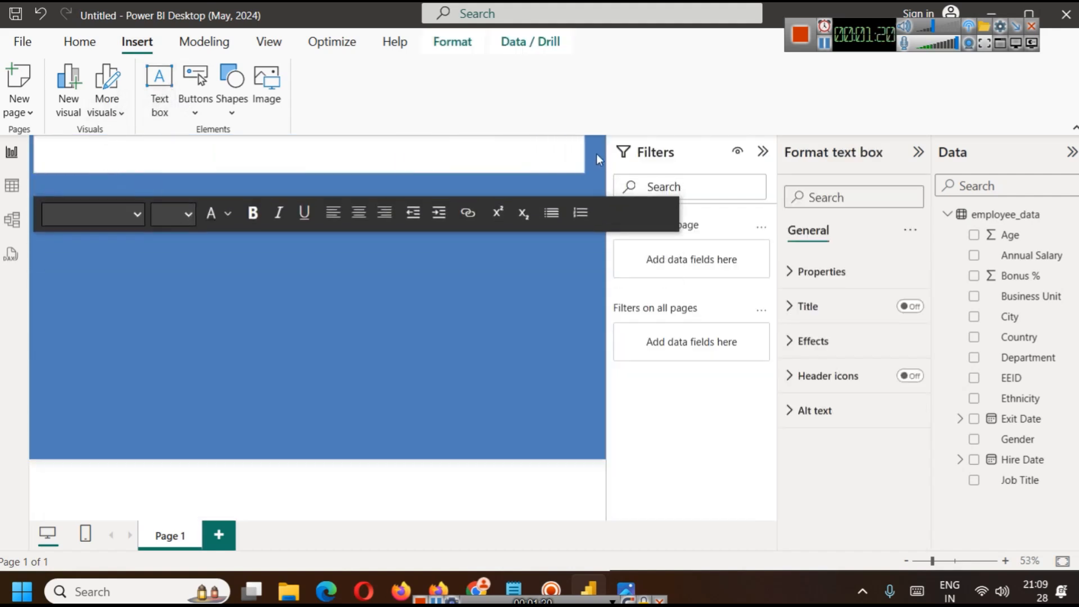
click(762, 152)
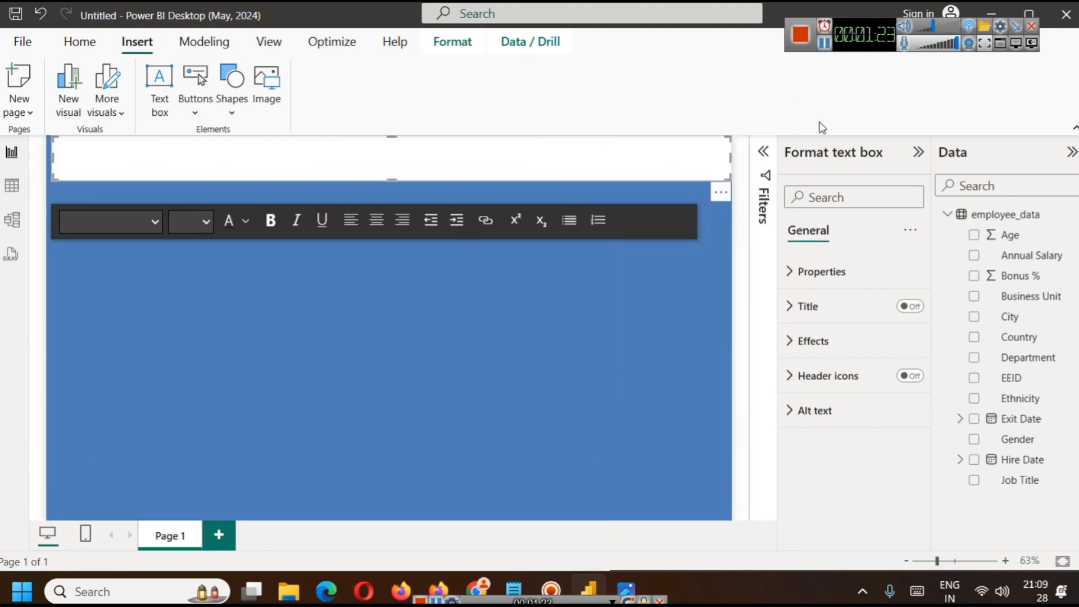
- Enter "Salary & Bonus Analysis" followed by chart and money bag emojis in the text box and center the text
click(108, 161)
text(Salary & Bonus Analysis 📊 👍)
key(ctrl+a)
click(198, 150)
key(ctrl+a)
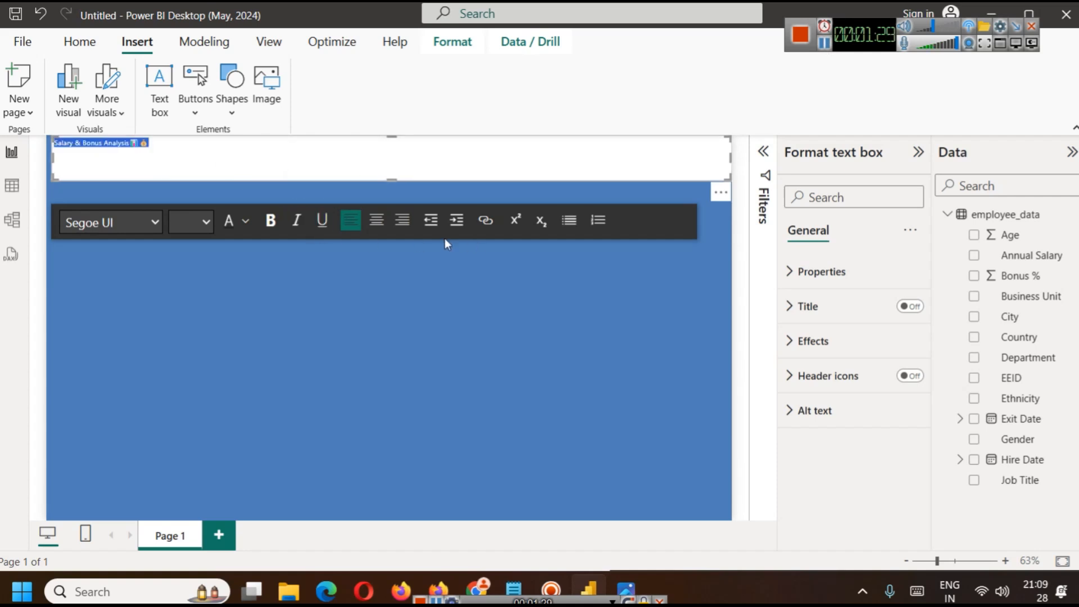
click(384, 224)
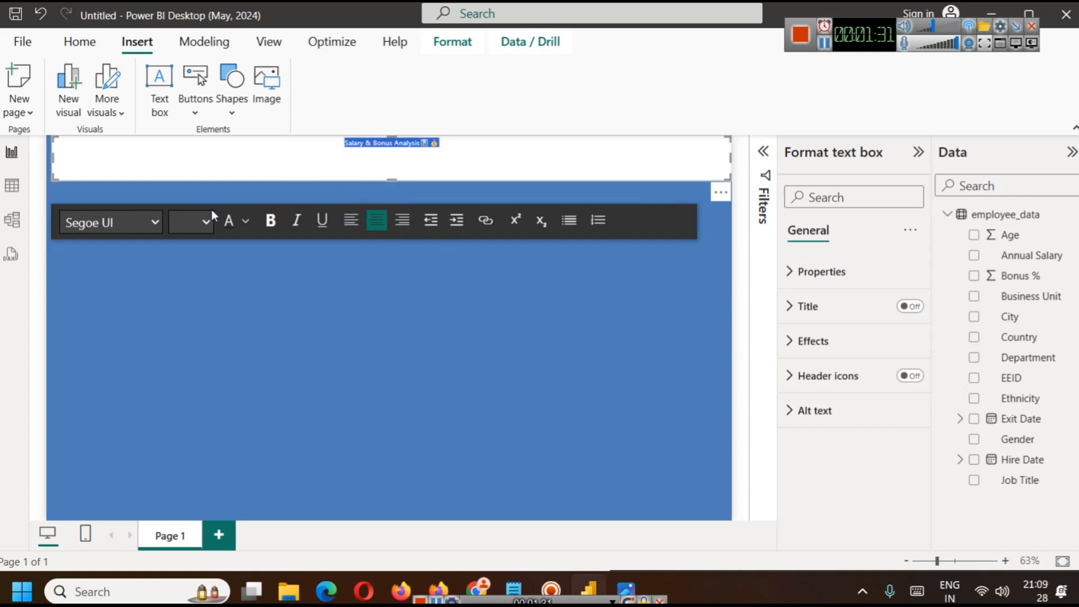
- Format the dashboard title text with font size 28 and bold
click(246, 221)
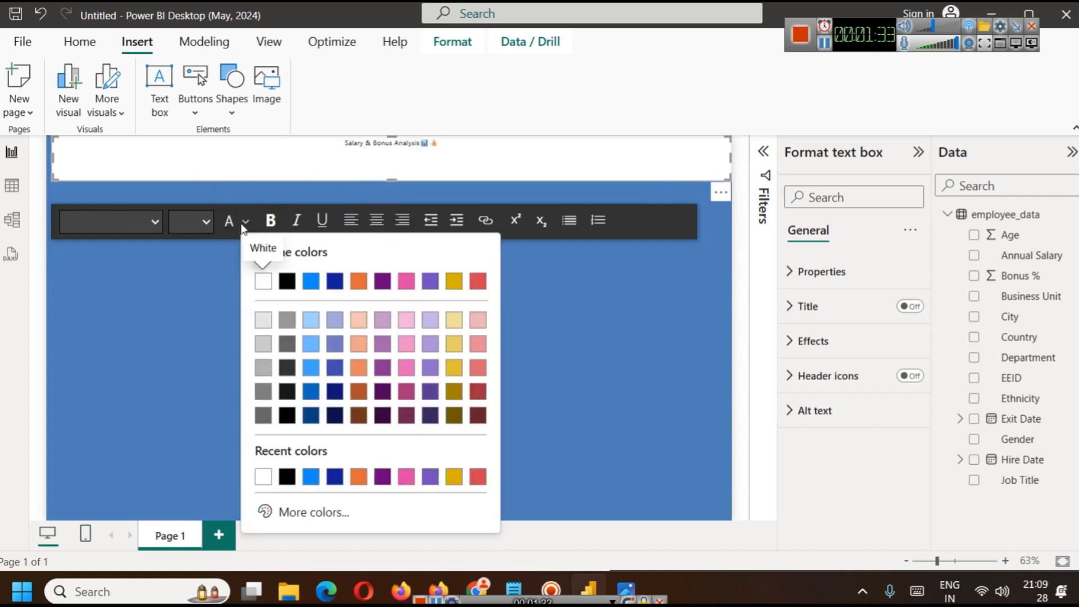
click(422, 160)
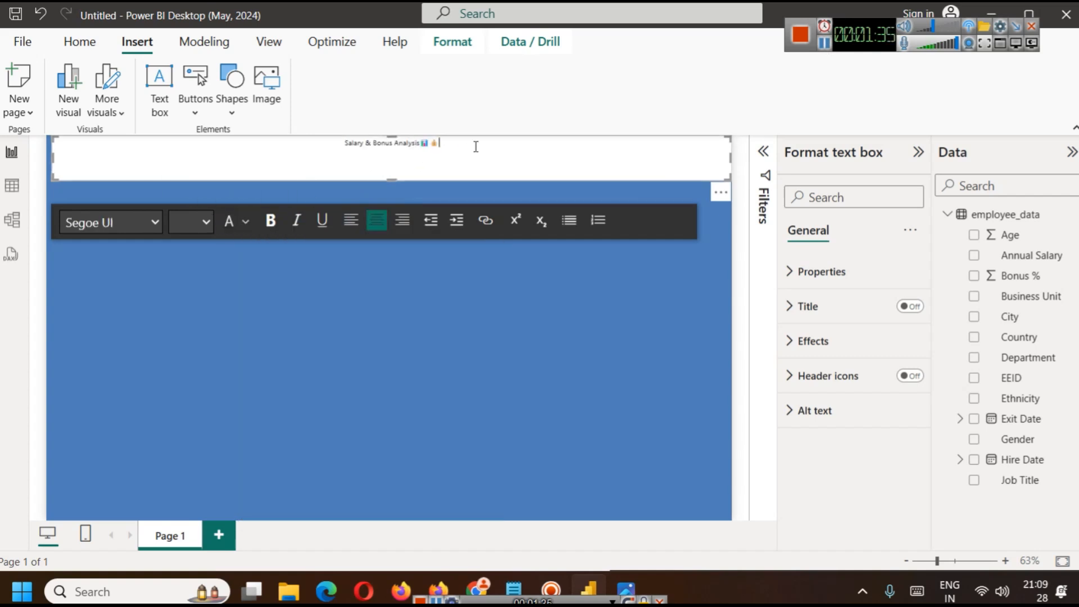
key(ctrl+a)
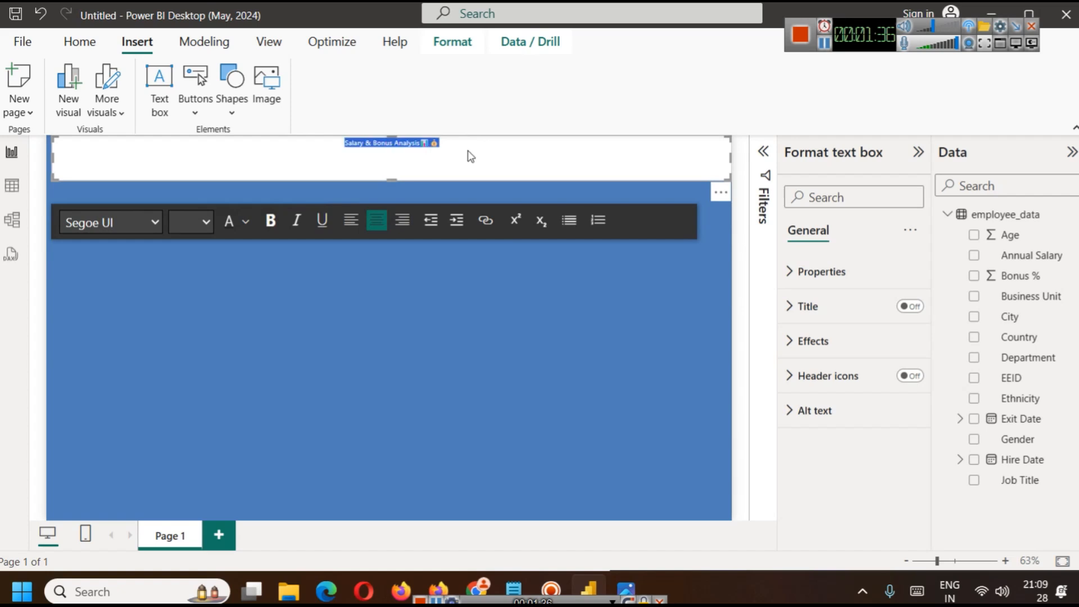
click(206, 222)
click(187, 484)
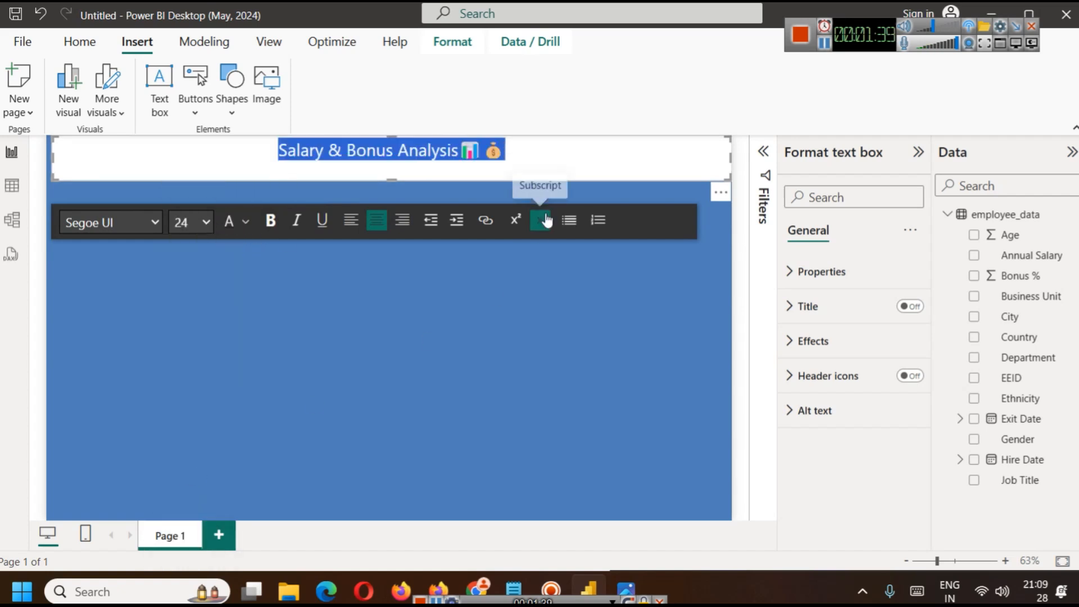
click(206, 221)
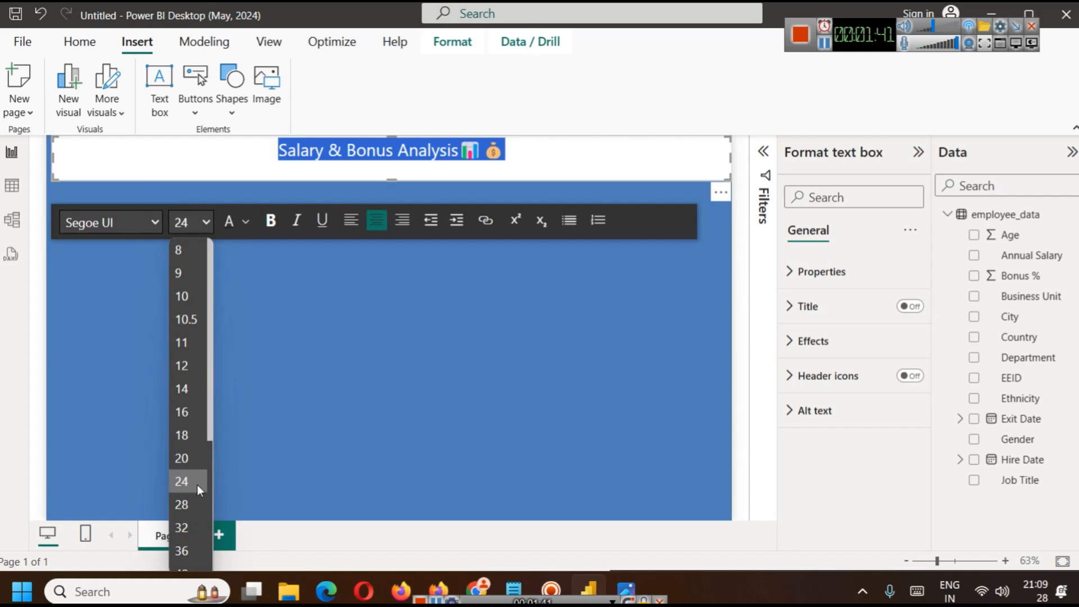
click(177, 504)
click(500, 154)
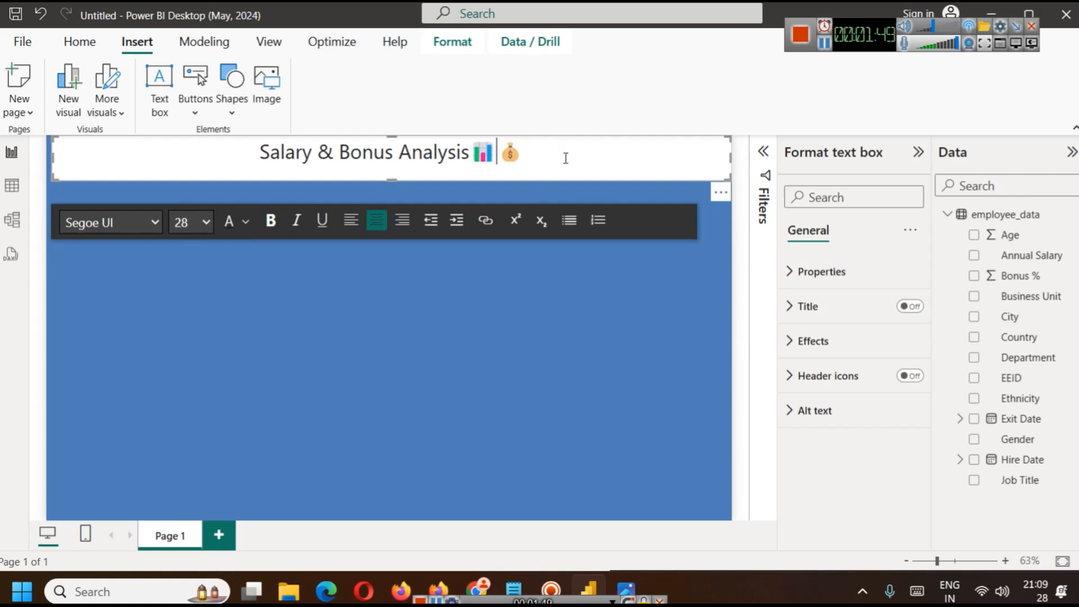
drag(563, 160, 258, 153)
click(278, 226)
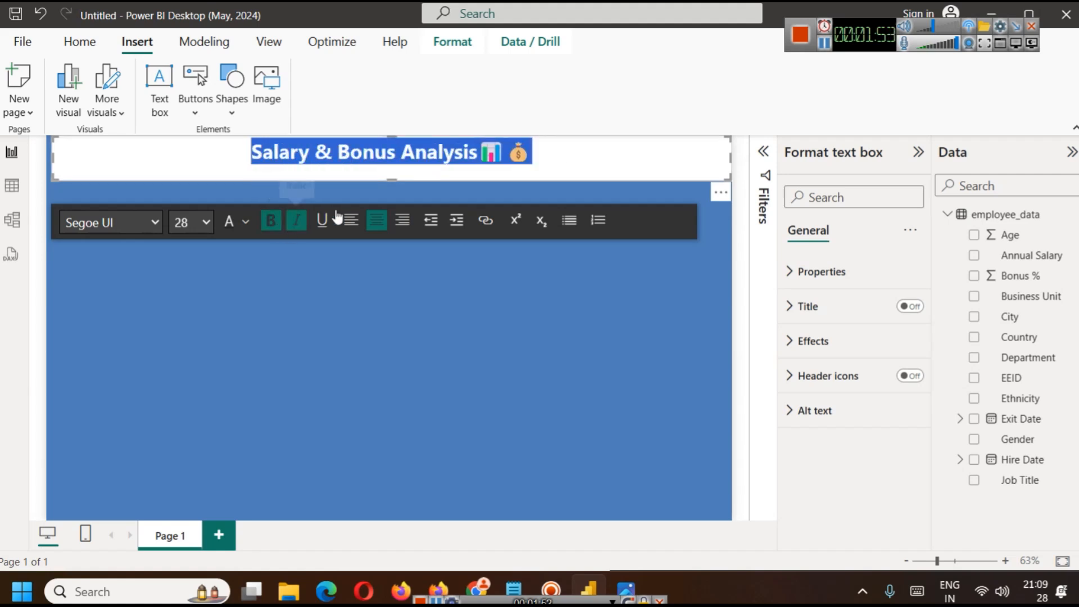
- Reduce the title text box's height to fit its text and set the title's font color to light gray
click(398, 149)
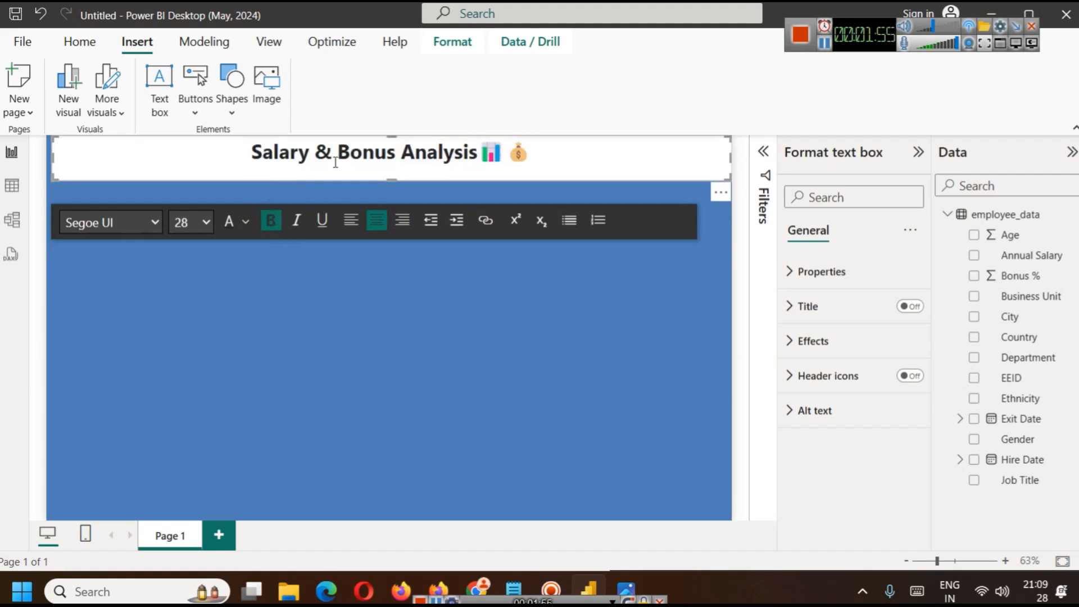
drag(392, 178, 390, 168)
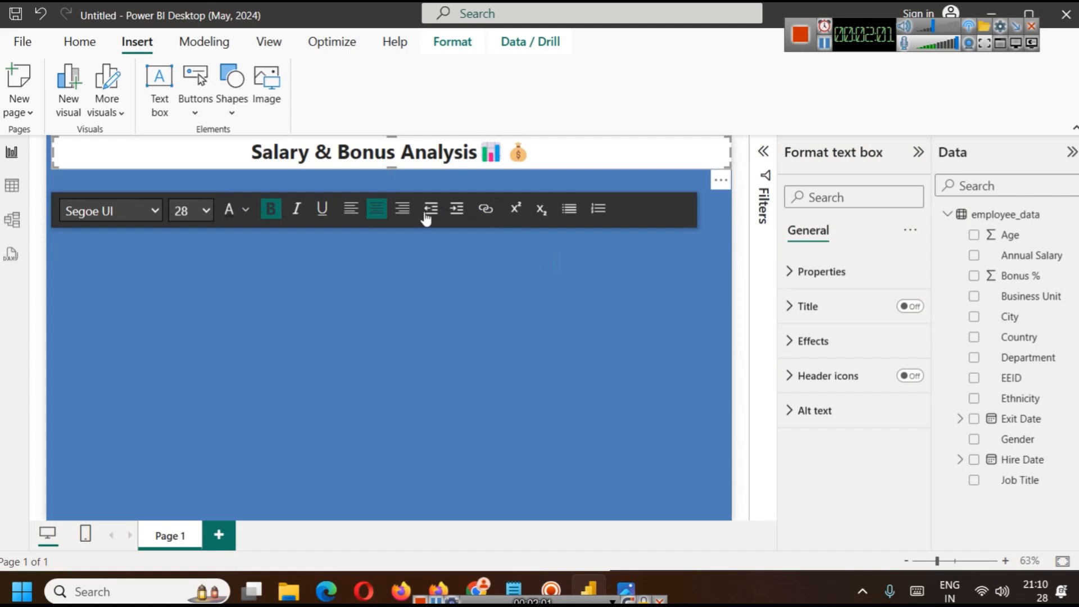
drag(540, 151, 281, 170)
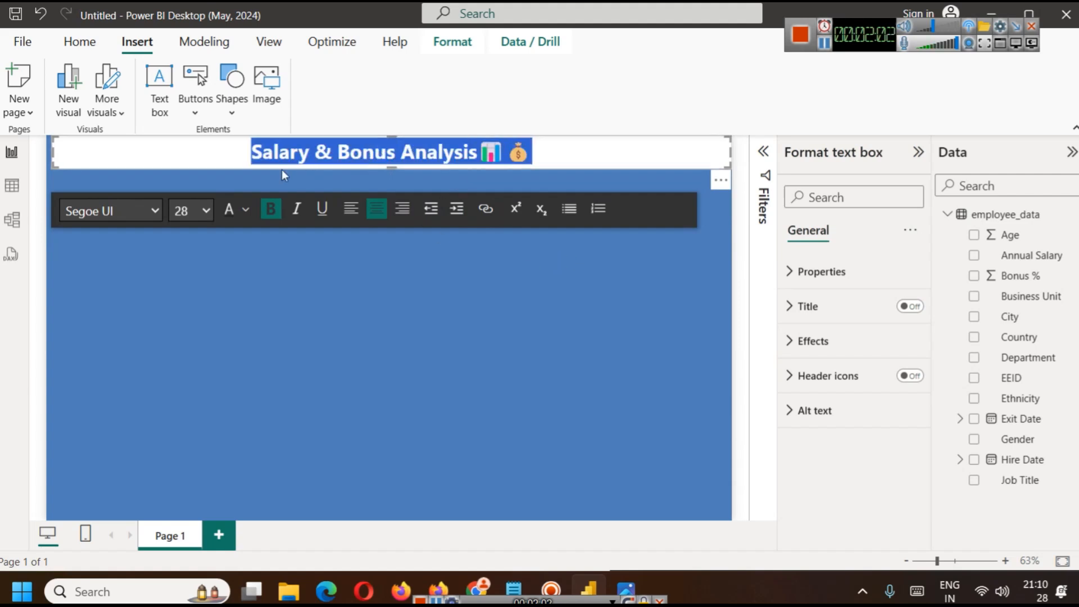
click(248, 221)
click(264, 309)
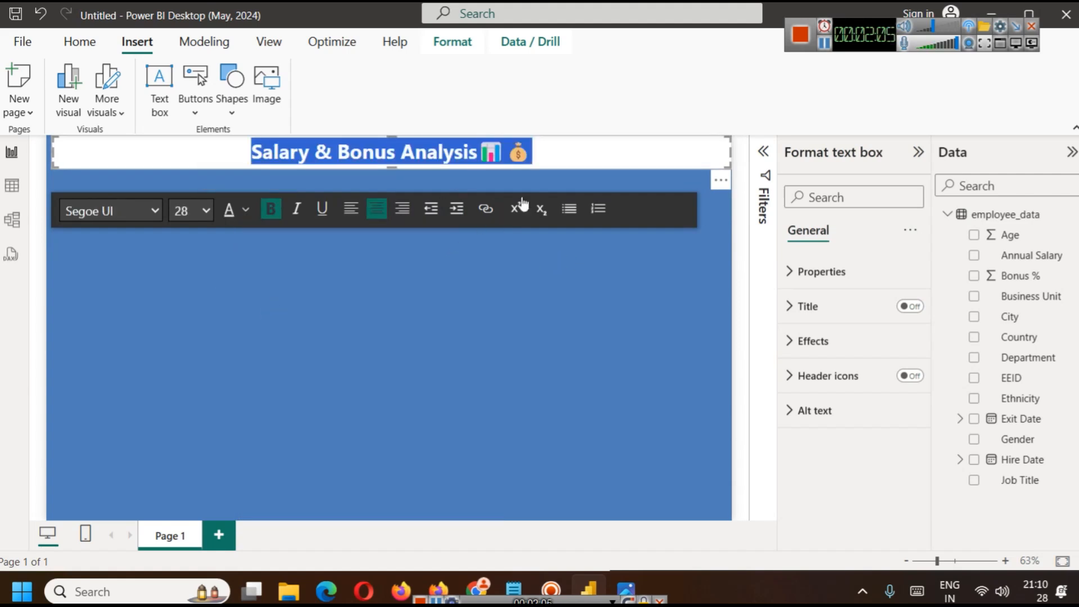
click(568, 159)
click(541, 279)
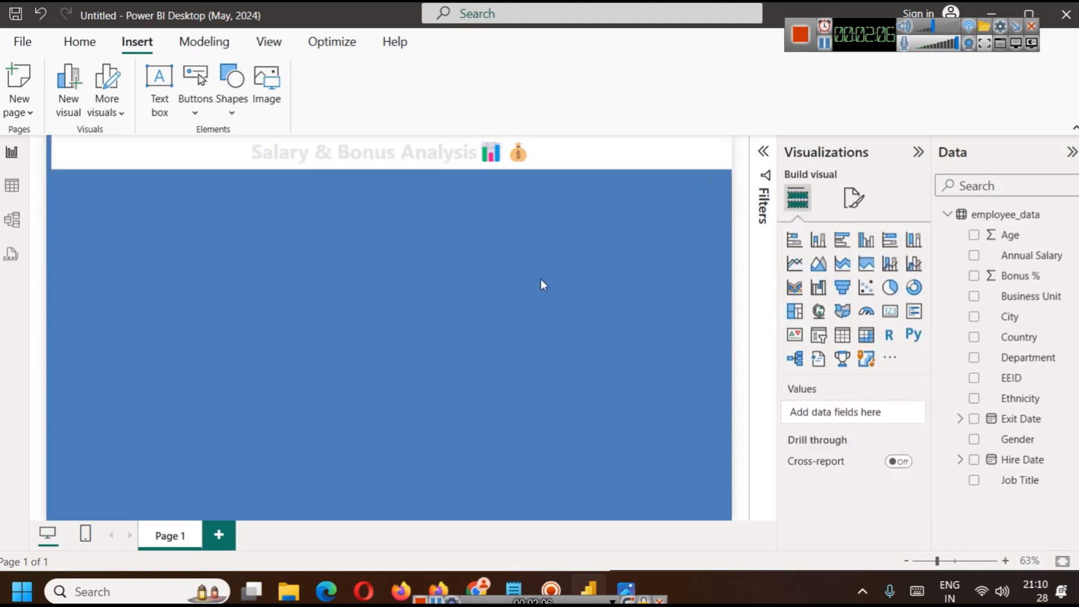
- Turn off the background of the title text box in its effects settings
click(585, 161)
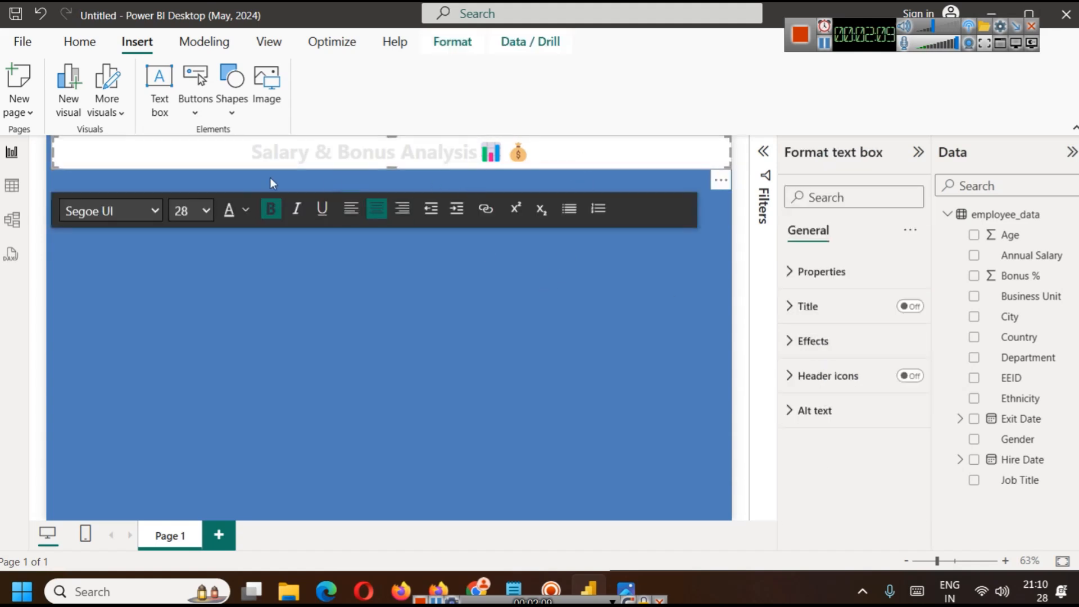
click(815, 344)
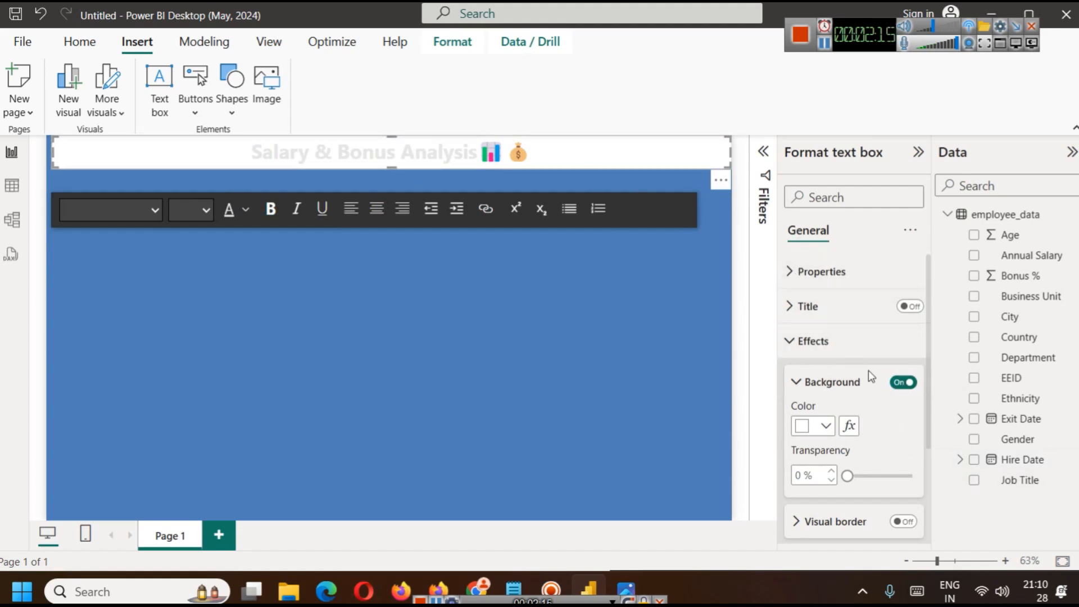
click(905, 383)
click(512, 314)
click(555, 161)
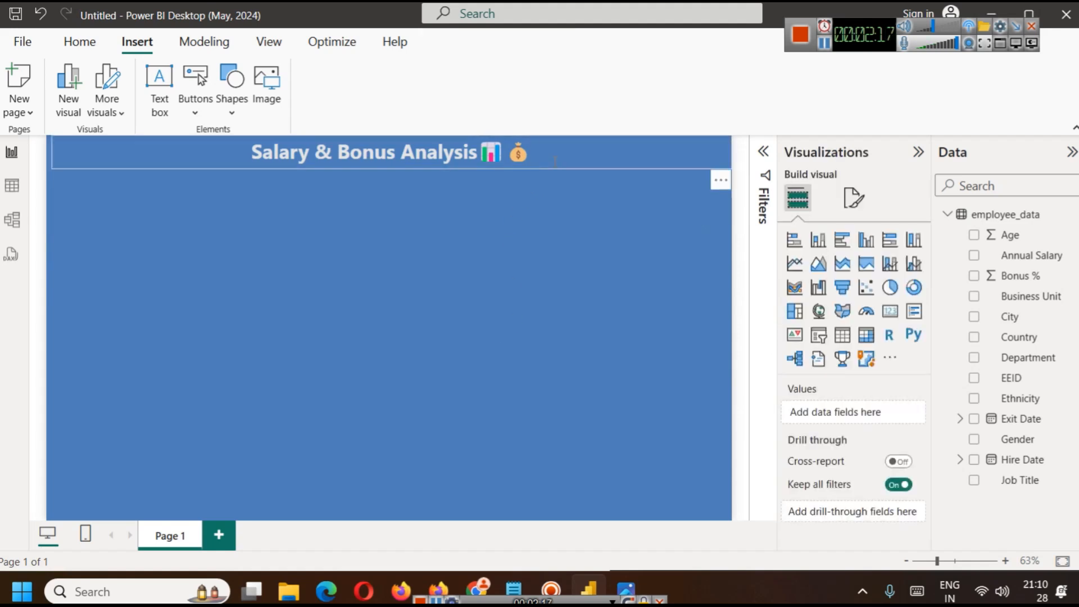
- Turn on the shadow effect for the title text box
click(555, 161)
click(804, 340)
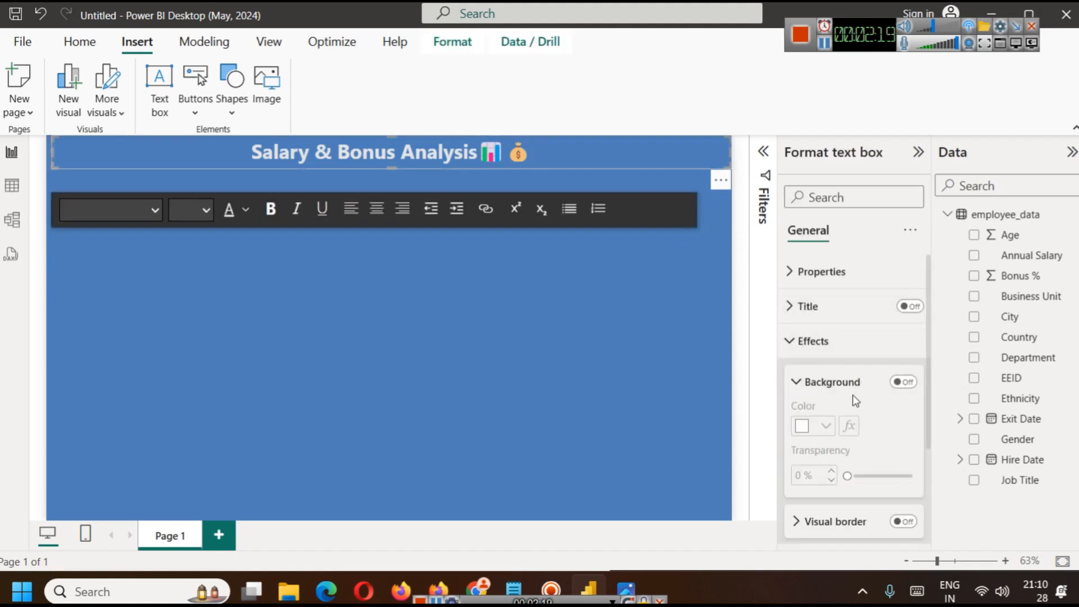
scroll(853, 396, down, 2)
click(903, 478)
click(509, 355)
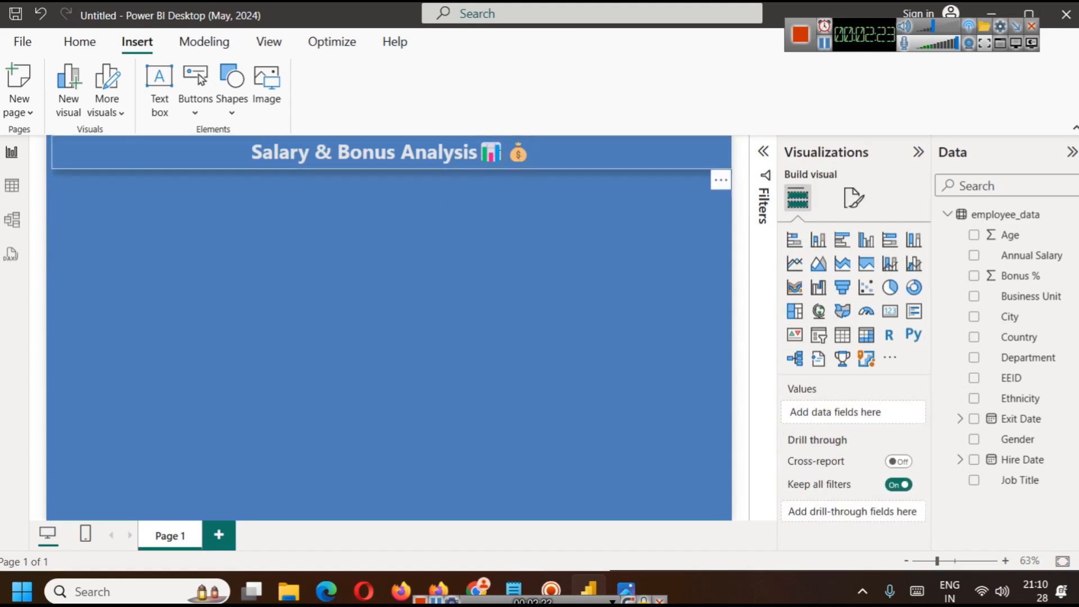
- Set the title text's font size to 32
triple_click(459, 154)
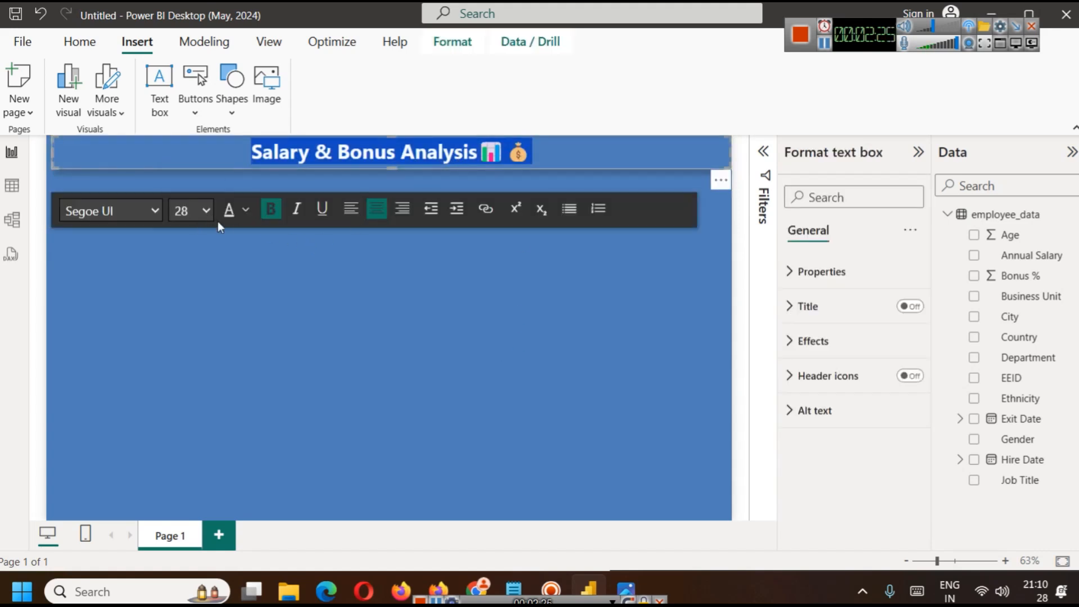
click(206, 211)
click(184, 516)
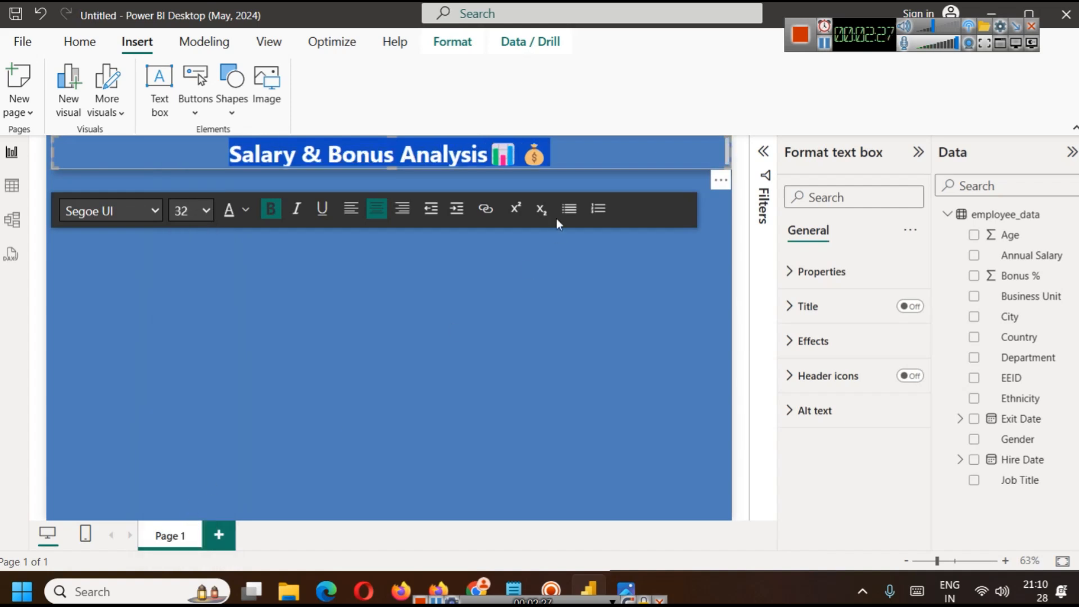
click(424, 397)
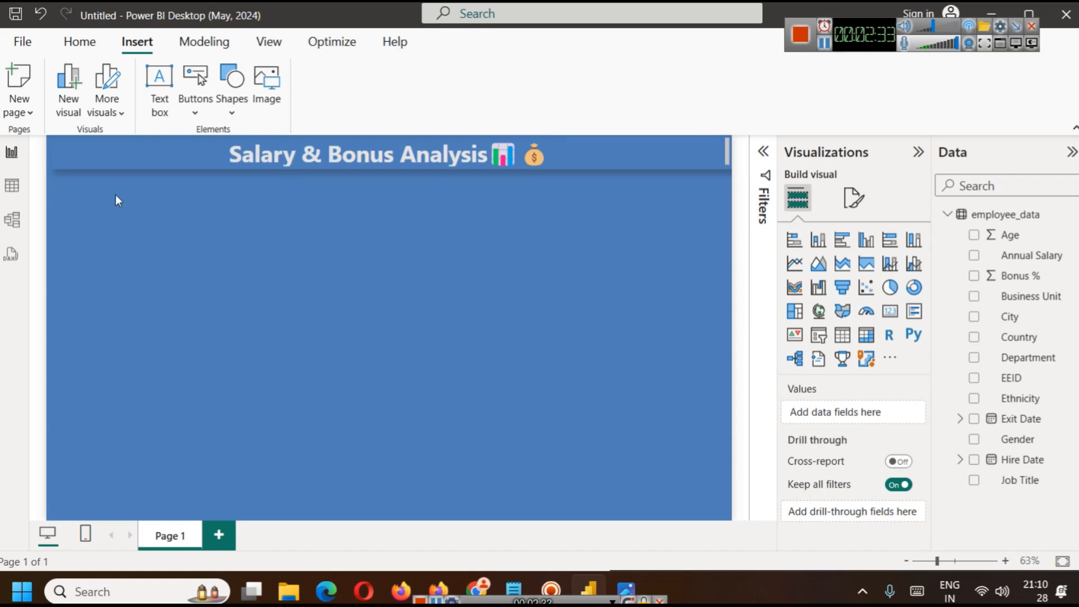
- Narrow the title text box from its left edge to leave room for a logo beside the title
click(58, 150)
click(59, 150)
drag(52, 150, 150, 150)
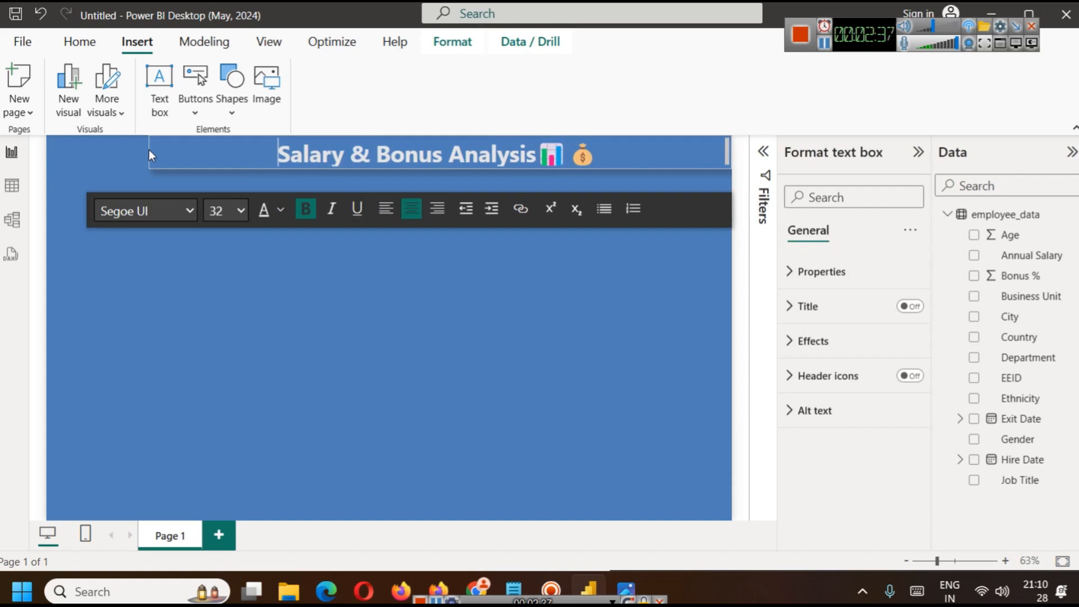
click(243, 295)
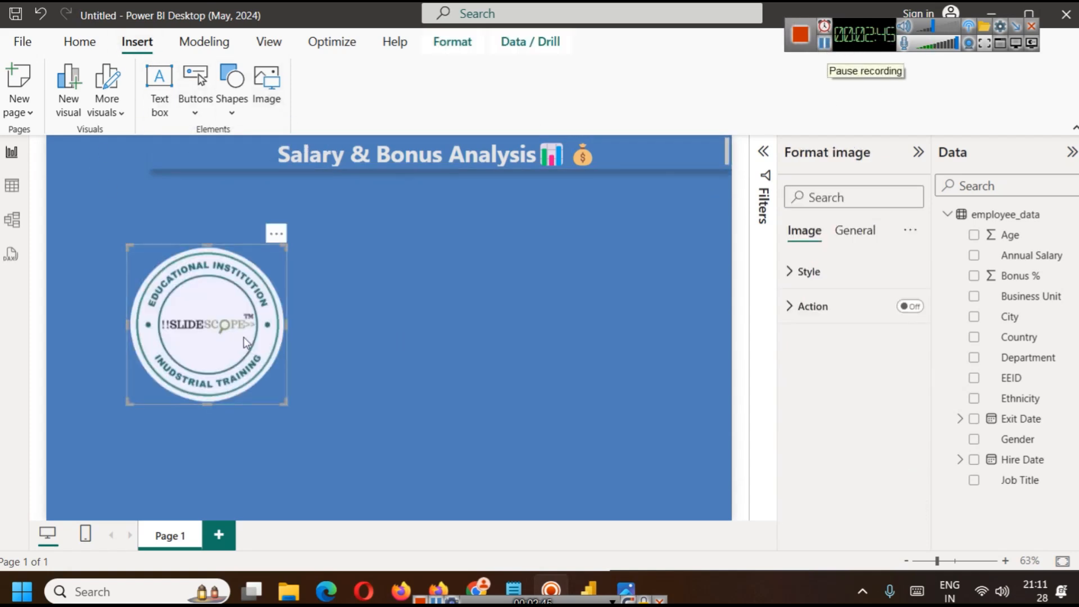
- Move the round Slidescope logo to the page's top-left corner and shrink it to fit the gap beside the title
drag(244, 331, 166, 222)
drag(205, 301, 136, 180)
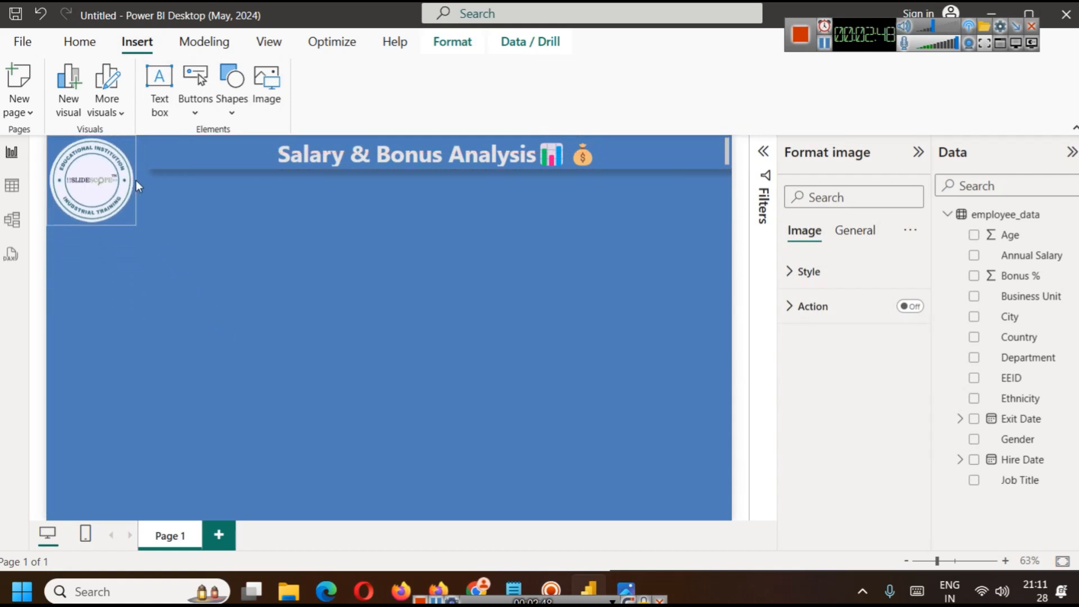
click(201, 225)
click(115, 217)
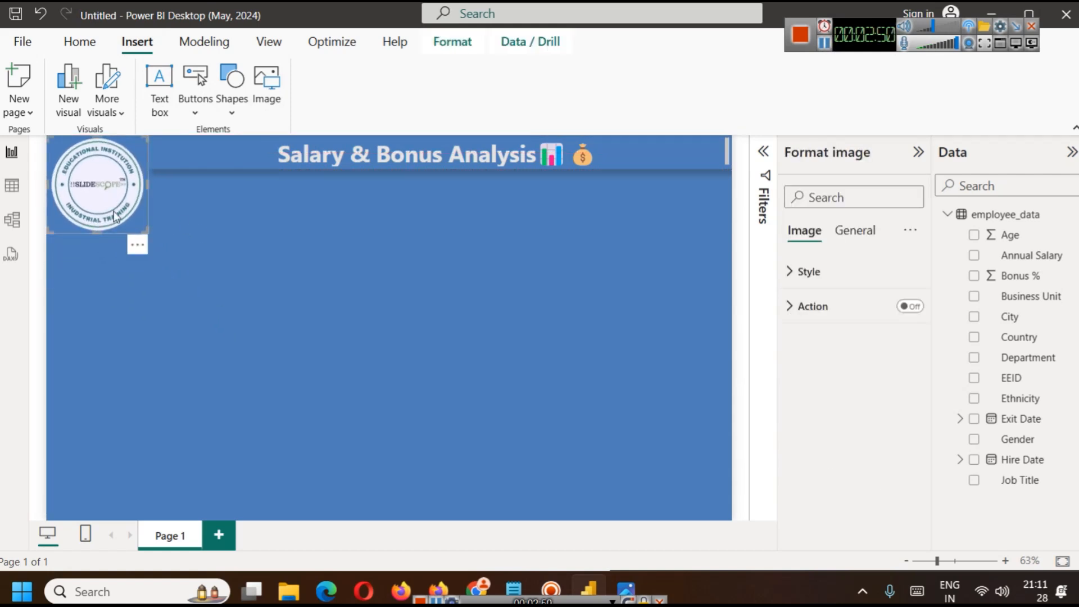
click(151, 233)
click(142, 227)
drag(144, 229, 103, 186)
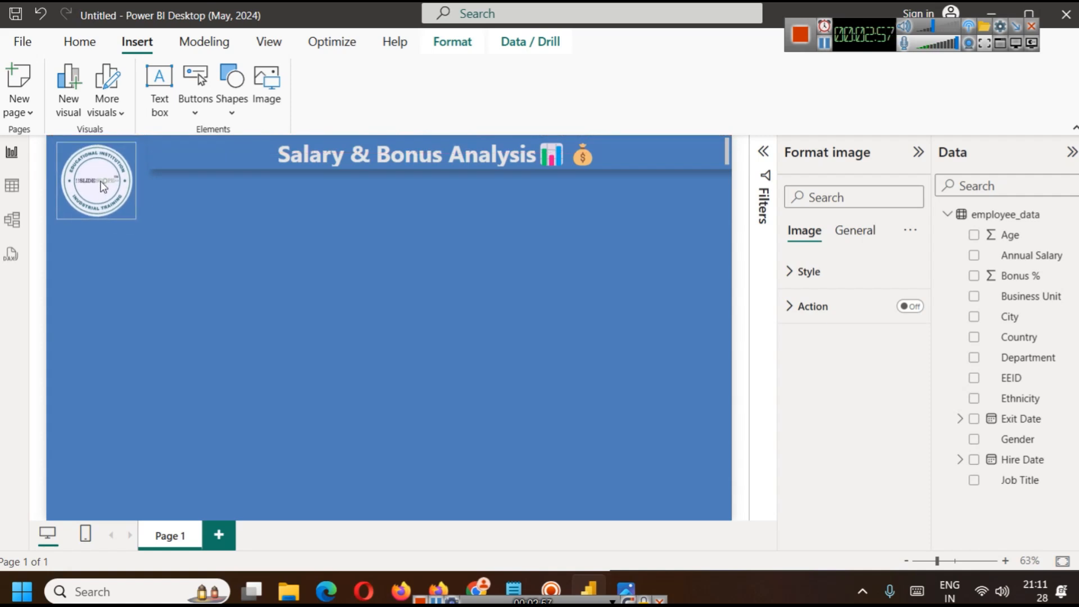
click(202, 192)
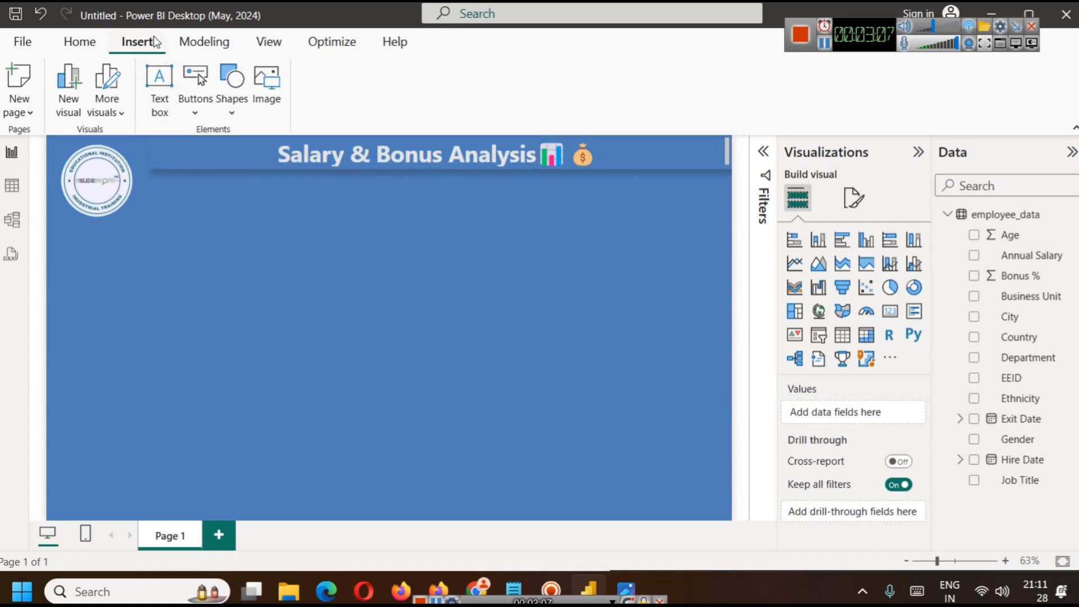
- Insert a rectangle shape and place it over the logo in the page's top-left corner
click(231, 90)
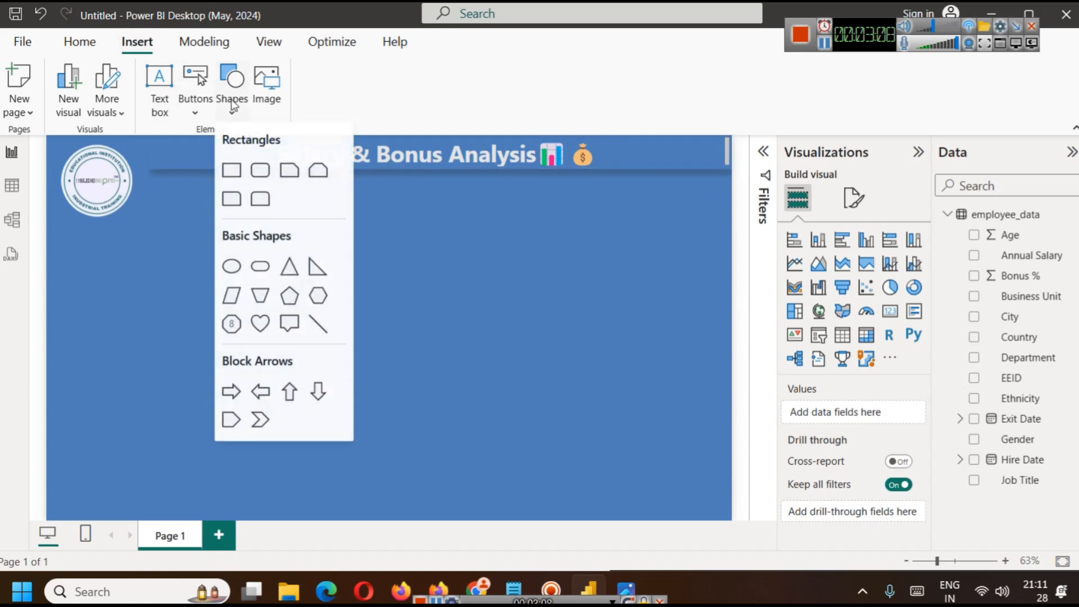
click(235, 165)
drag(99, 292, 102, 177)
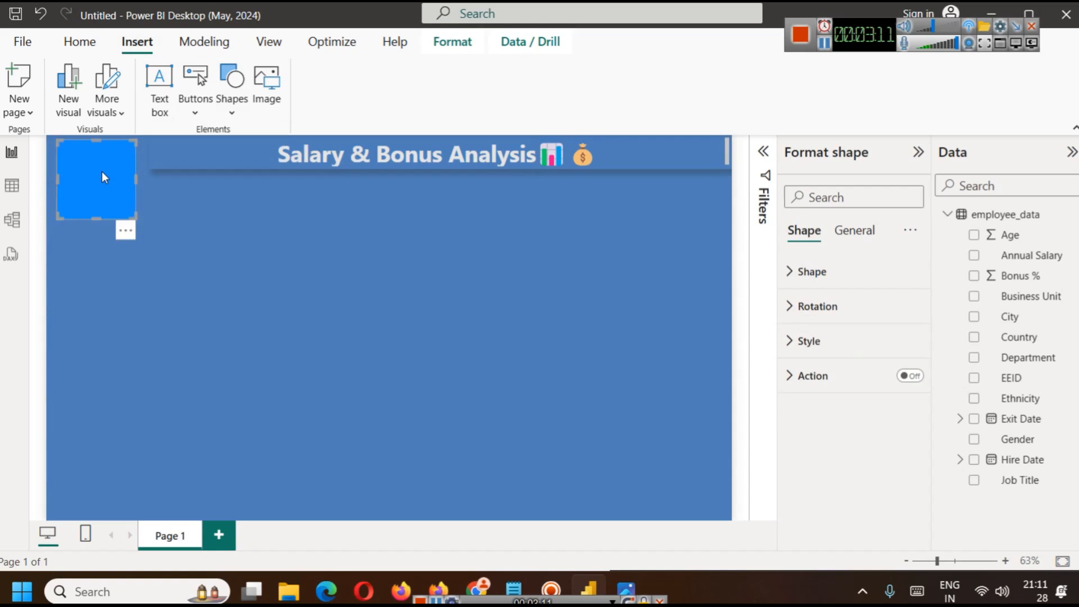
- Stretch the rectangle to the page's full height and adjust its width and position to form a sidebar beside the title
drag(96, 218, 90, 519)
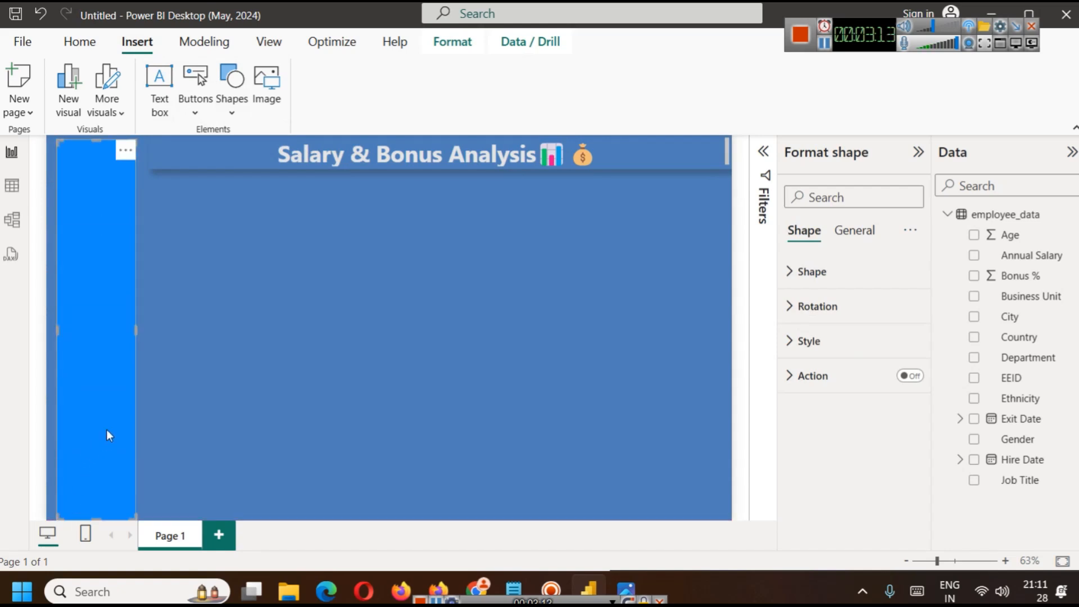
drag(59, 333, 49, 331)
key(Up)
key(Right)
key(Right)
key(Right)
key(Right)
click(281, 299)
click(116, 272)
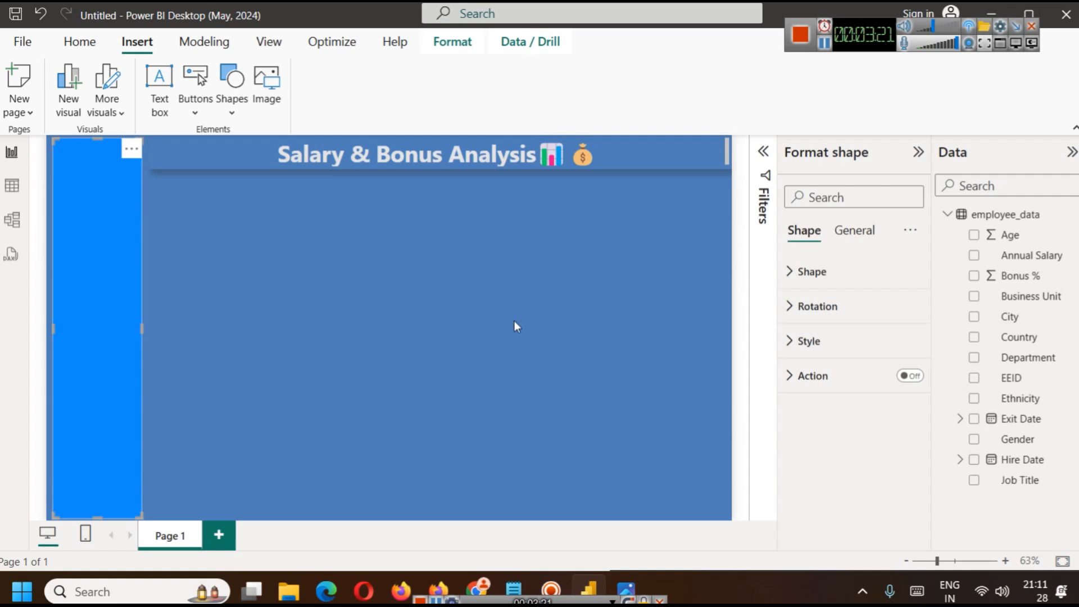
- Turn off the sidebar rectangle's fill
click(816, 341)
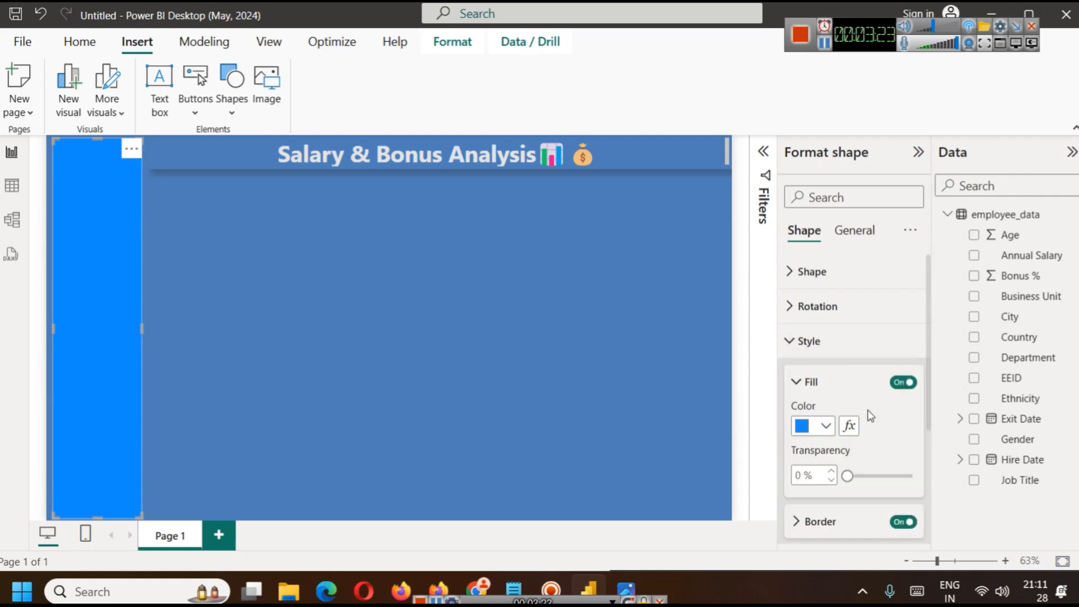
click(899, 382)
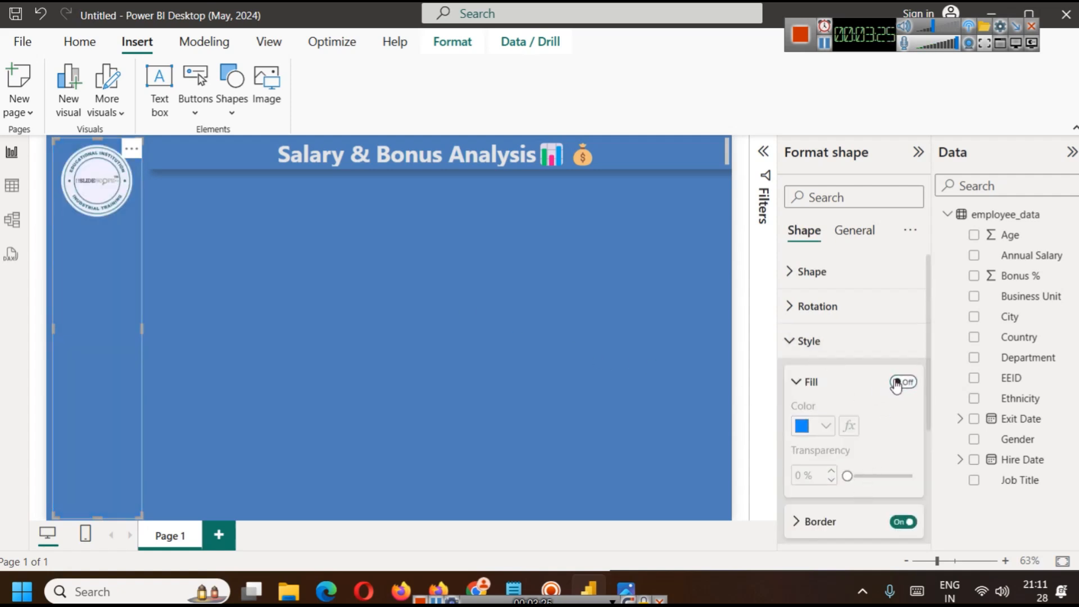
click(274, 332)
- Remove the sidebar rectangle's border and turn on its shadow
click(94, 285)
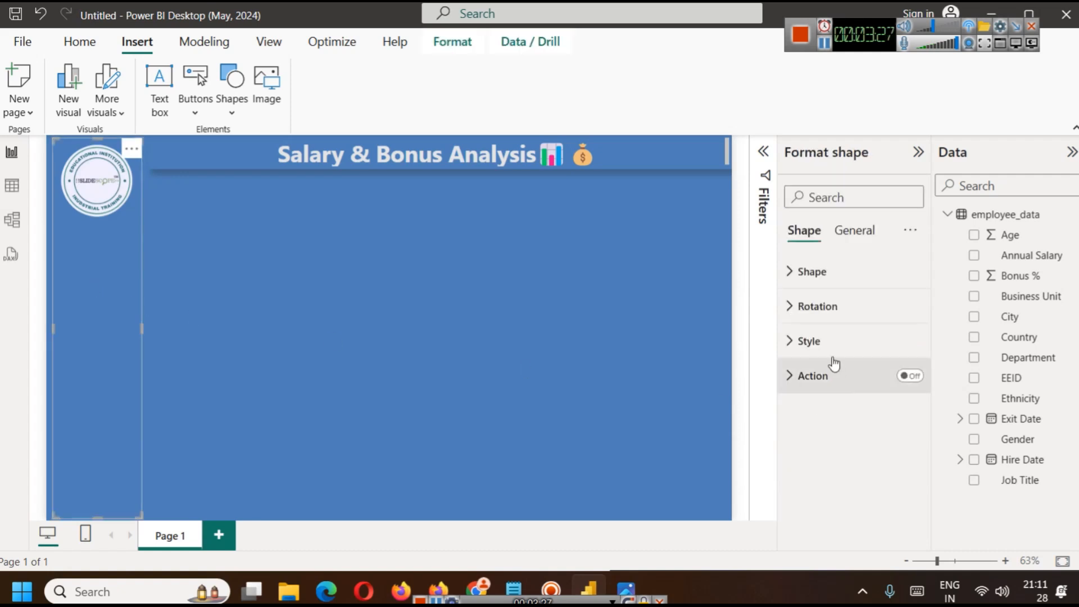
click(818, 341)
scroll(909, 377, down, 3)
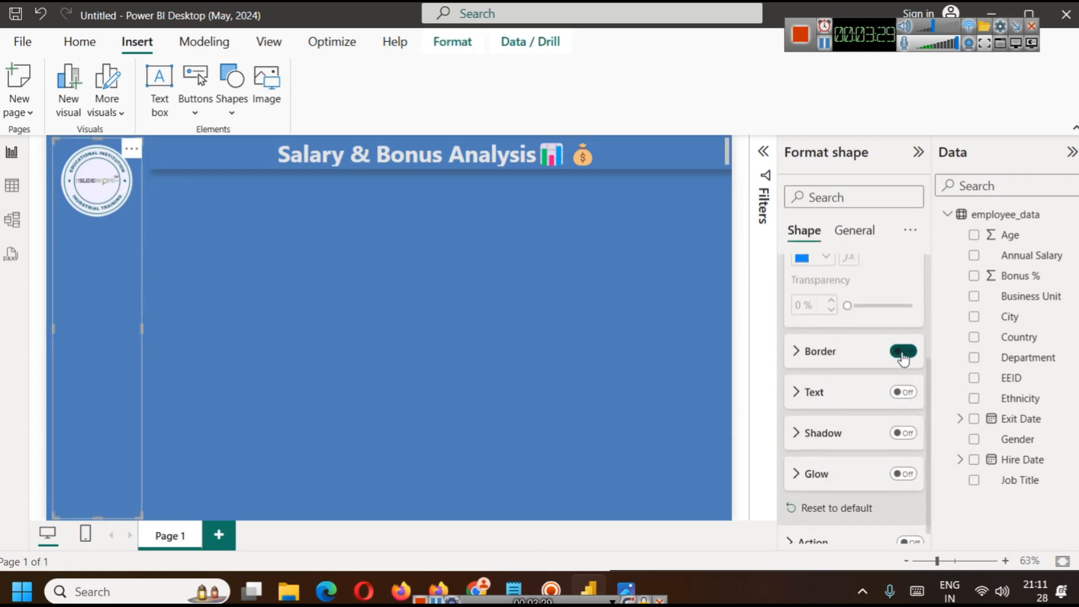
click(901, 433)
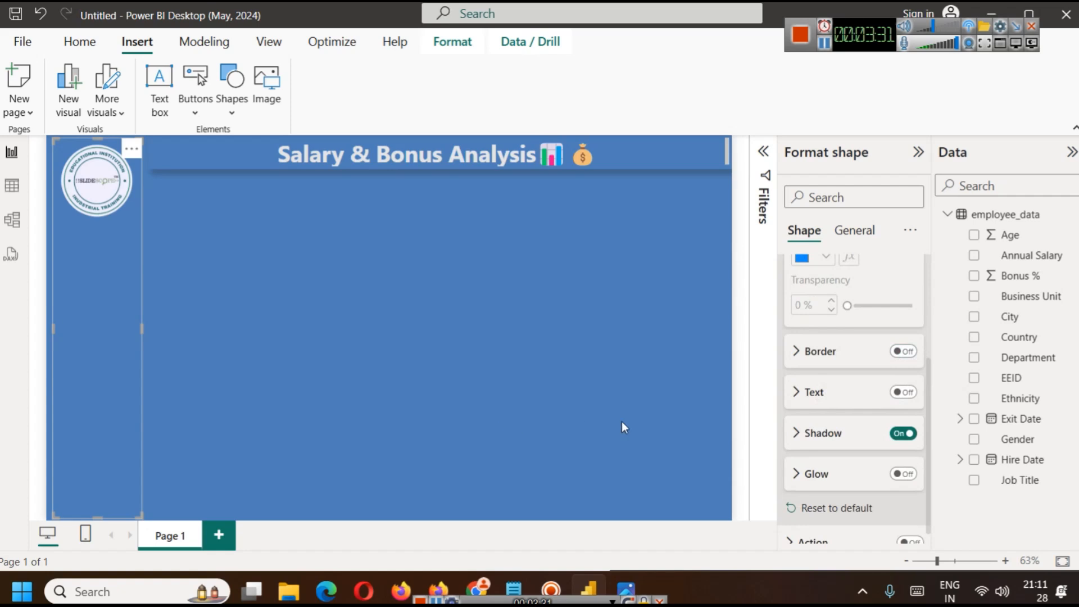
click(558, 396)
- Set the sidebar rectangle's shadow position to Right
click(130, 303)
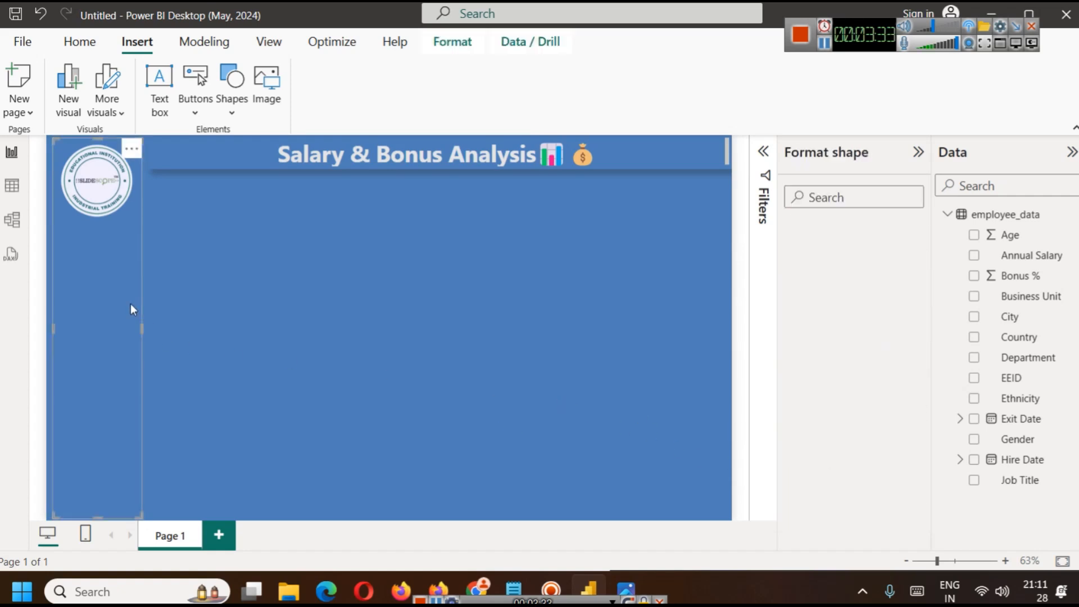
click(815, 354)
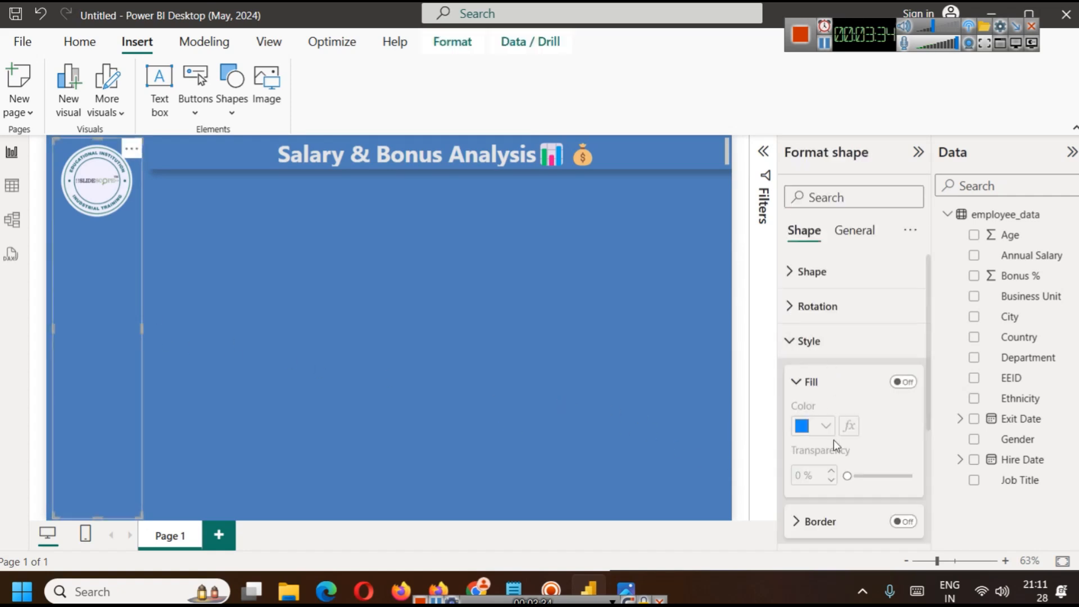
click(819, 357)
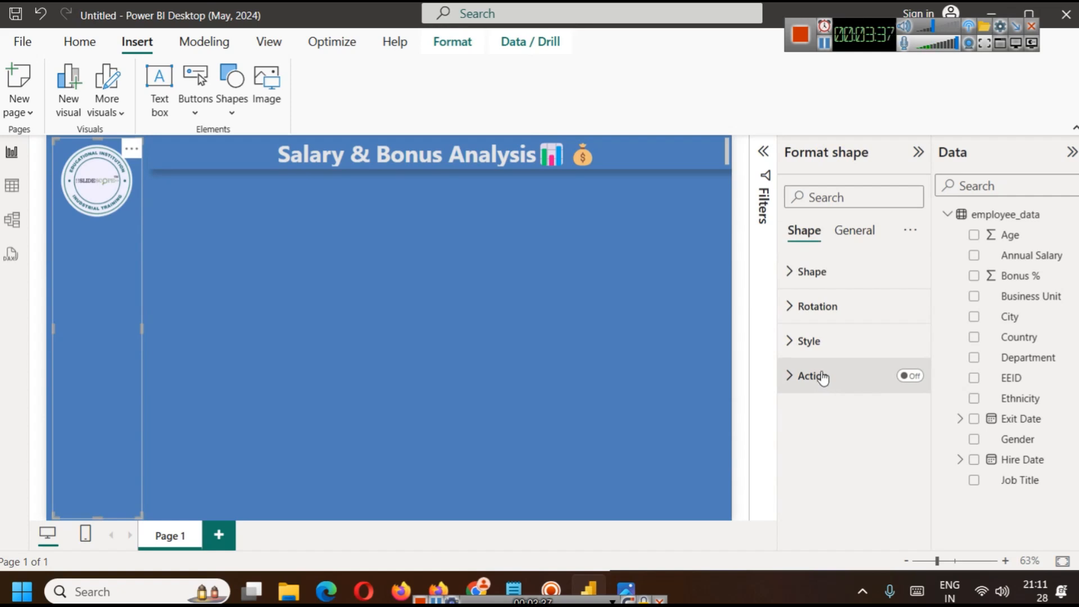
click(810, 342)
scroll(835, 467, down, 3)
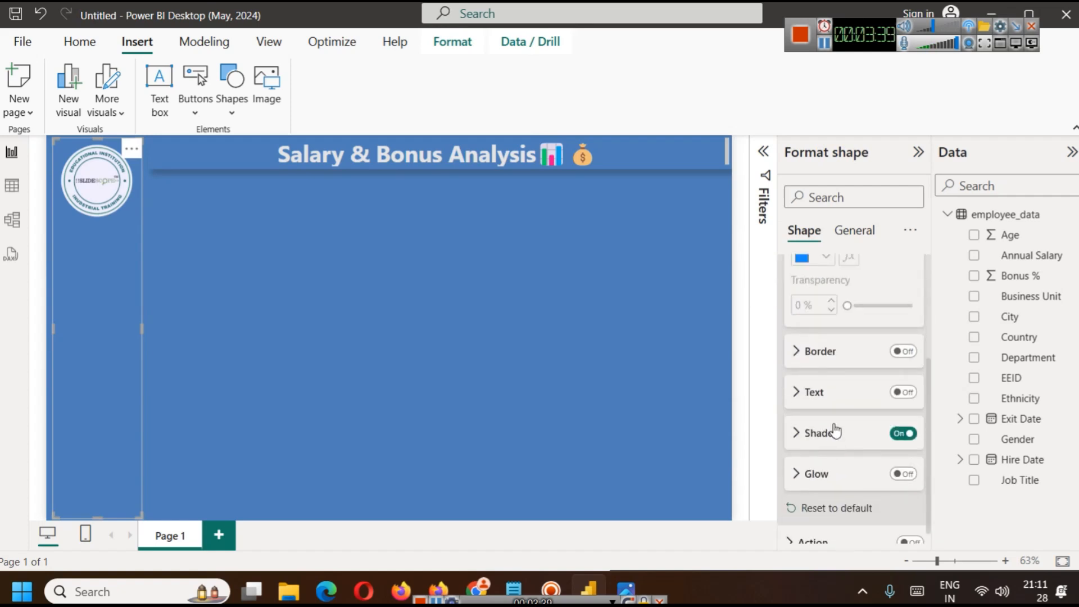
click(835, 432)
scroll(853, 477, down, 3)
click(863, 464)
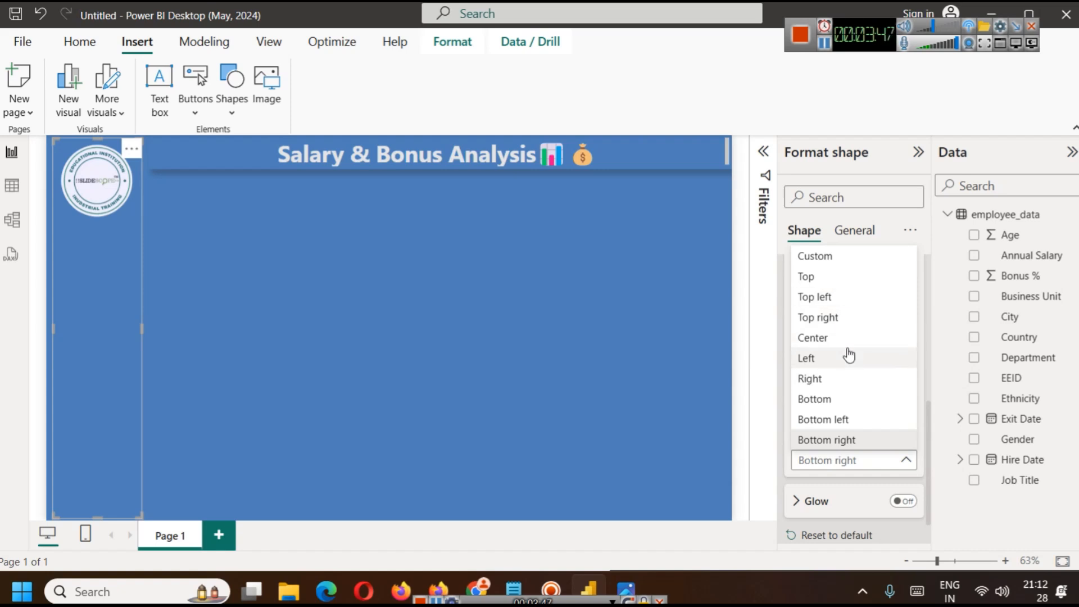
click(845, 317)
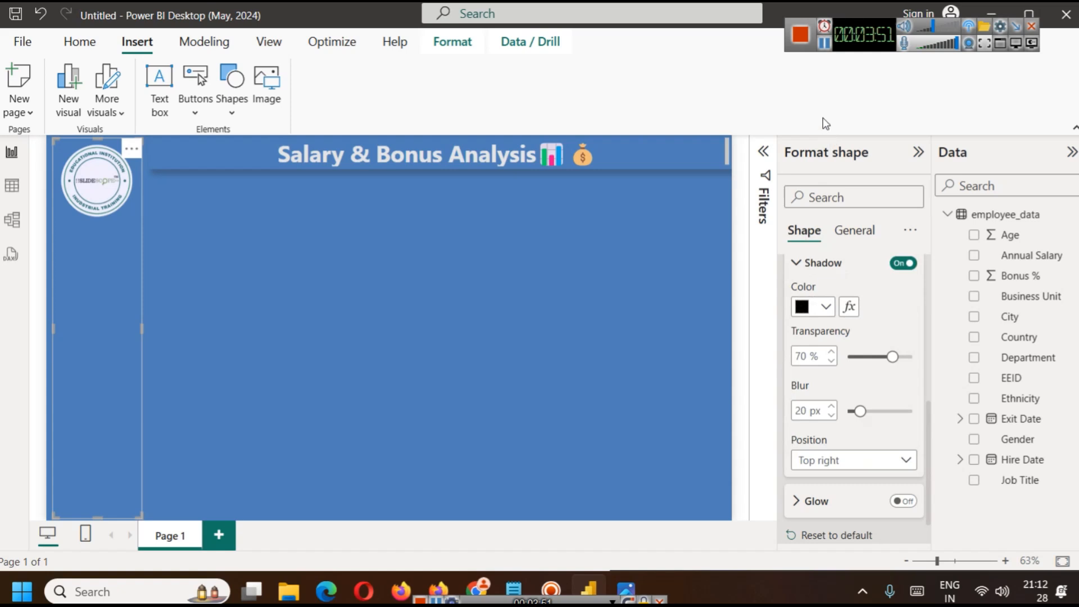
click(825, 43)
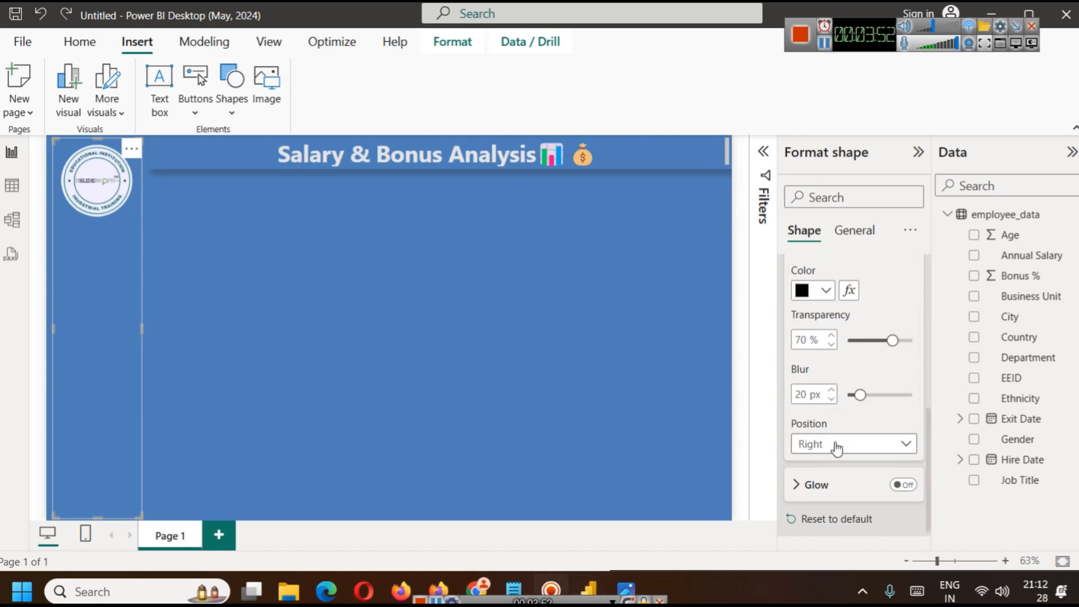
- Change the sidebar rectangle's shadow color to white
click(826, 290)
click(836, 242)
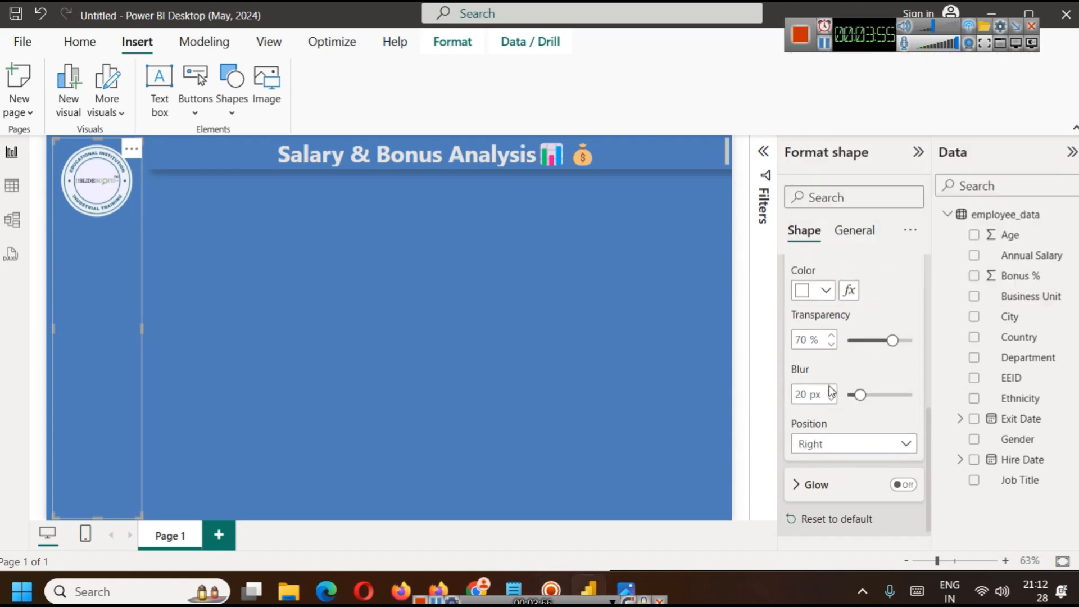
click(533, 298)
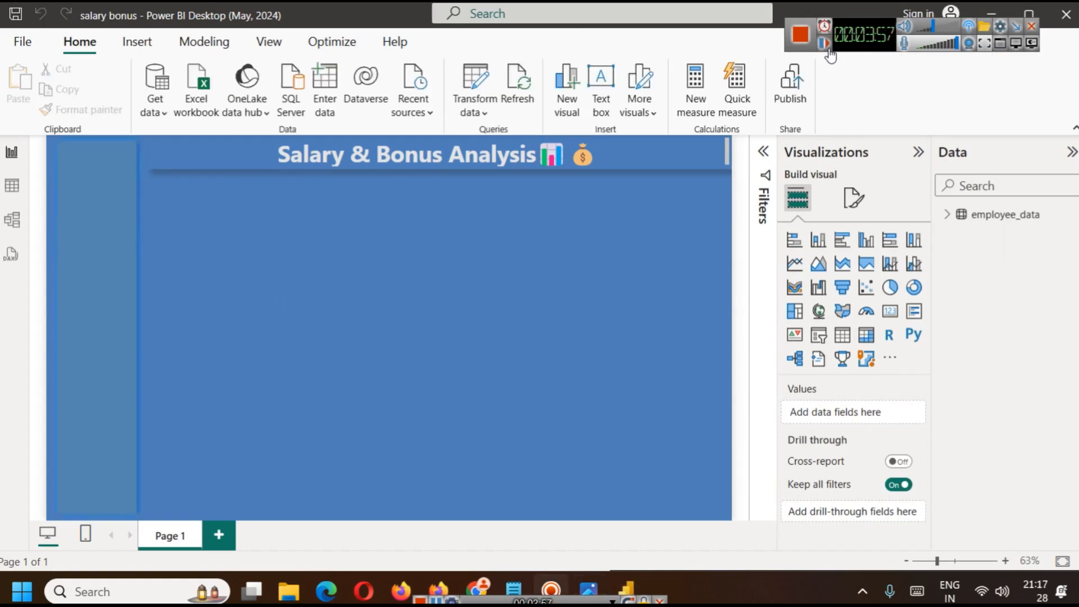
- Set the sidebar rectangle's shadow transparency to 71%
click(135, 234)
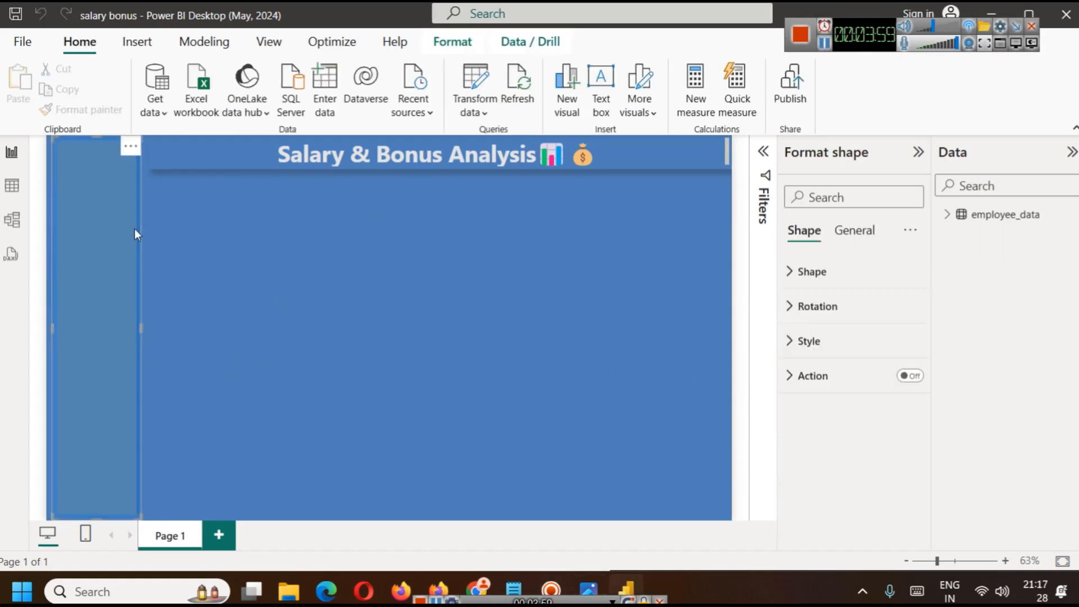
click(852, 353)
scroll(855, 436, down, 2)
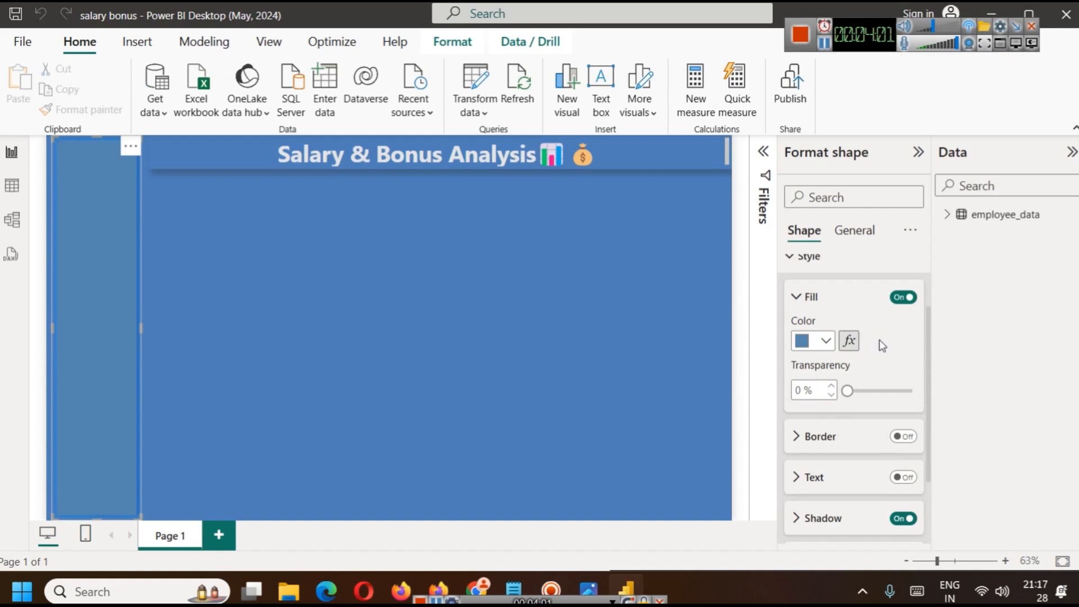
scroll(851, 439, down, 2)
click(818, 436)
scroll(853, 404, down, 2)
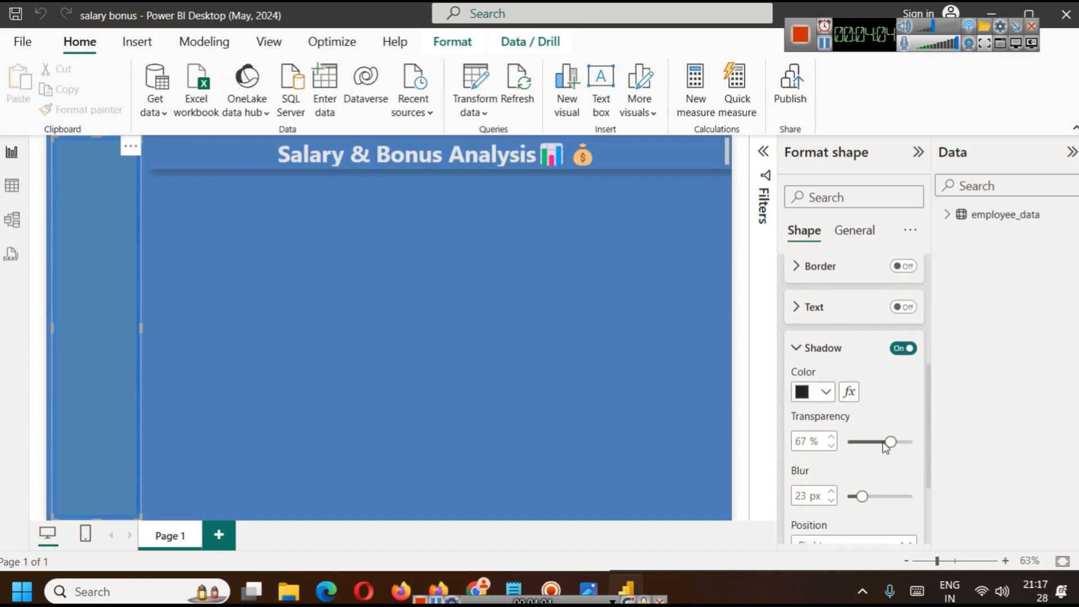
drag(891, 444, 892, 444)
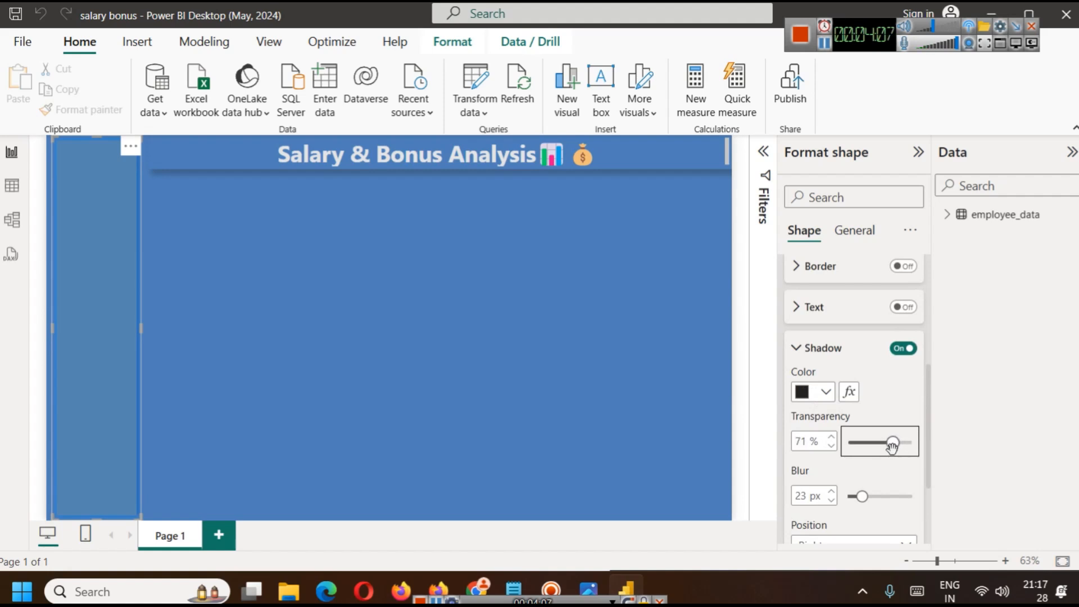
click(488, 379)
- Send the sidebar rectangle behind the round logo
click(90, 272)
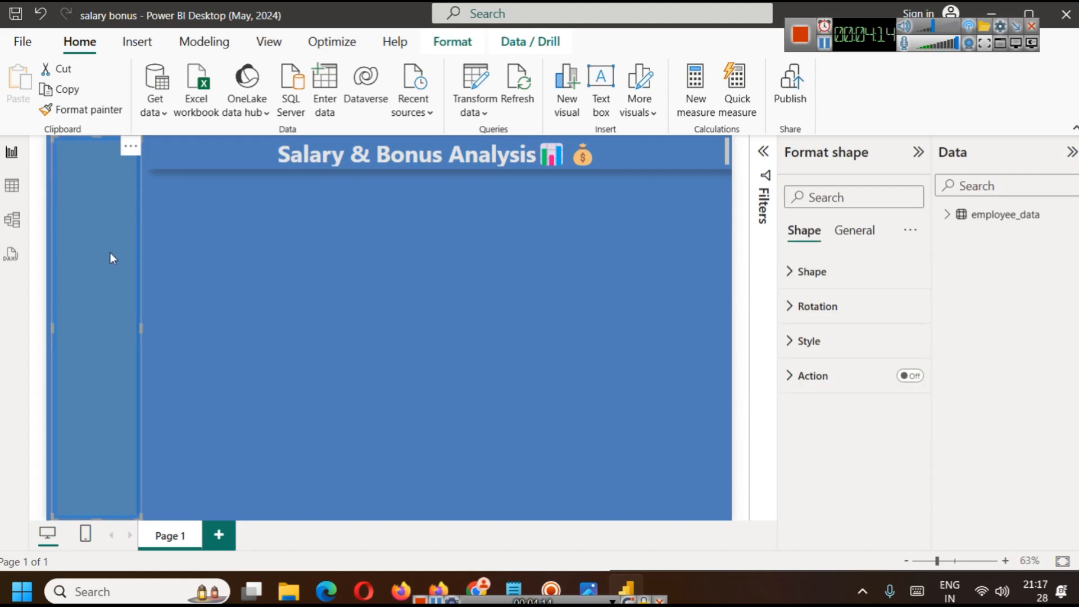
click(454, 44)
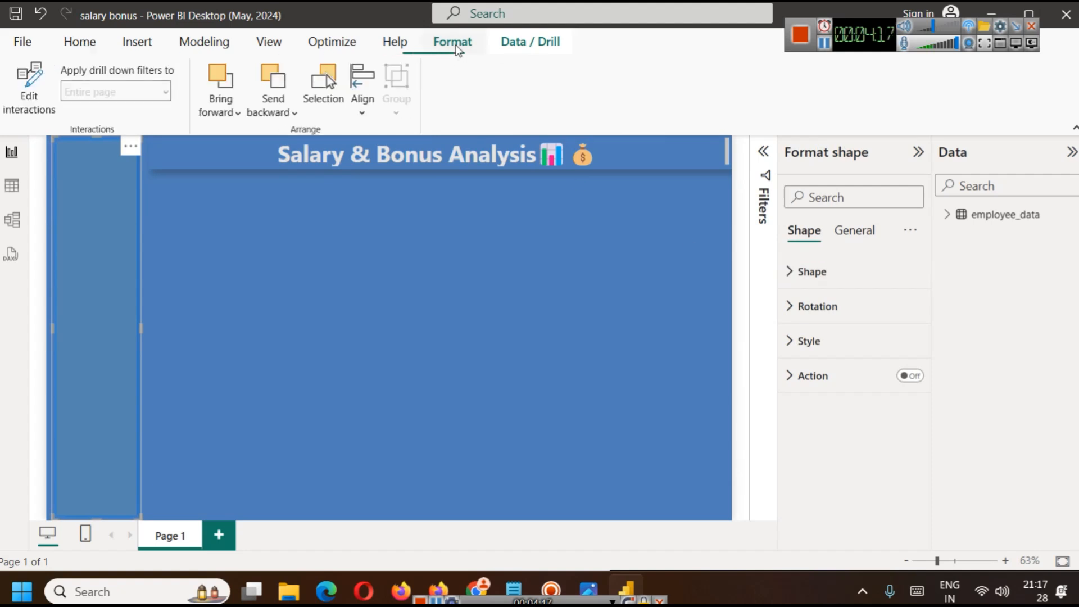
click(276, 115)
click(291, 168)
click(242, 300)
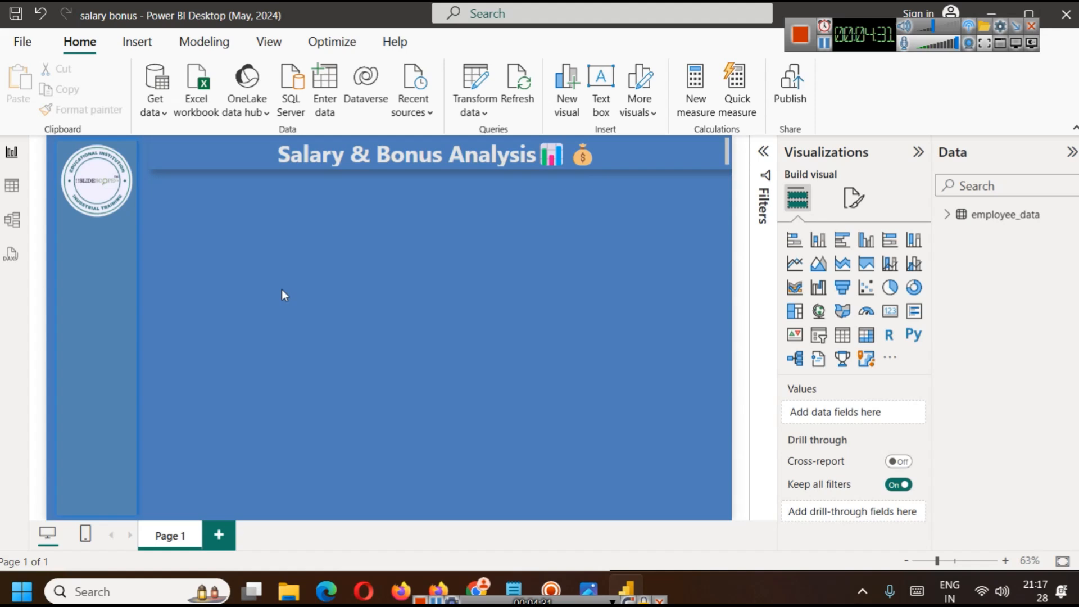
- Switch off the glow effect in the sidebar rectangle's style settings
click(65, 262)
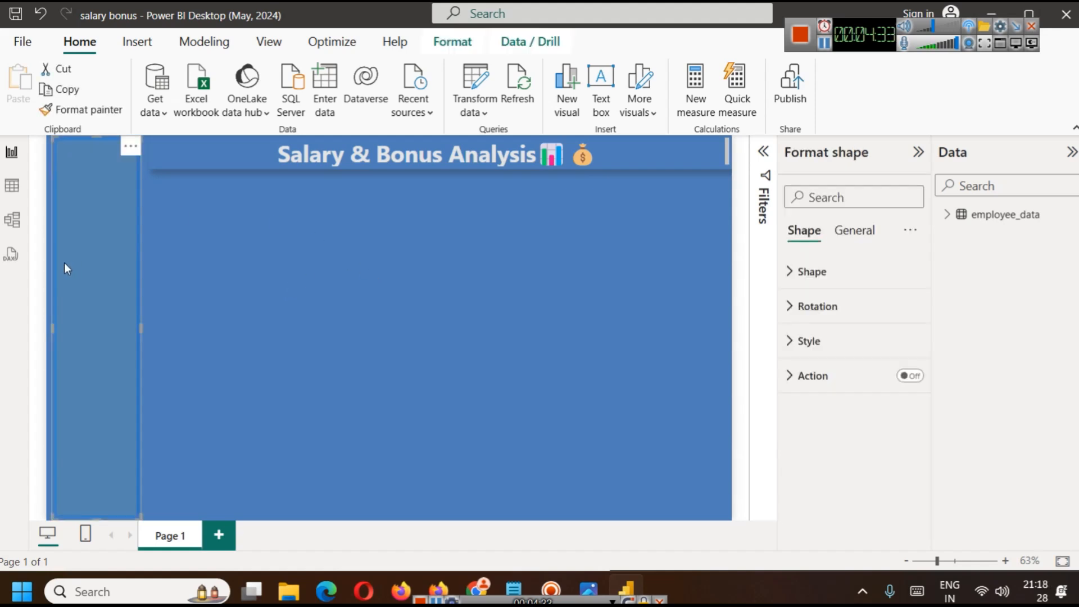
click(819, 346)
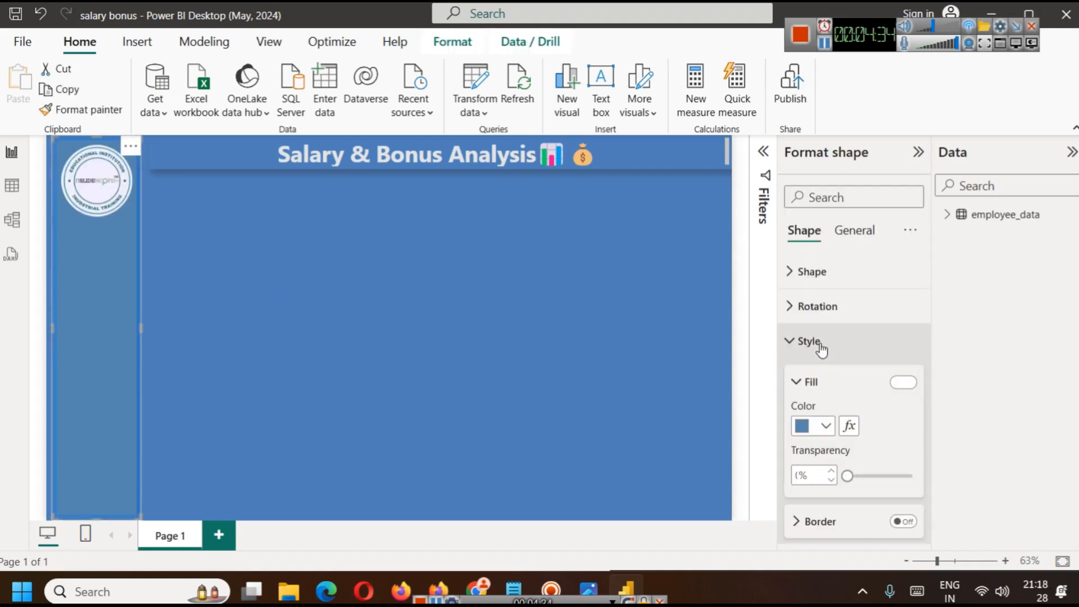
scroll(837, 416, down, 2)
click(841, 419)
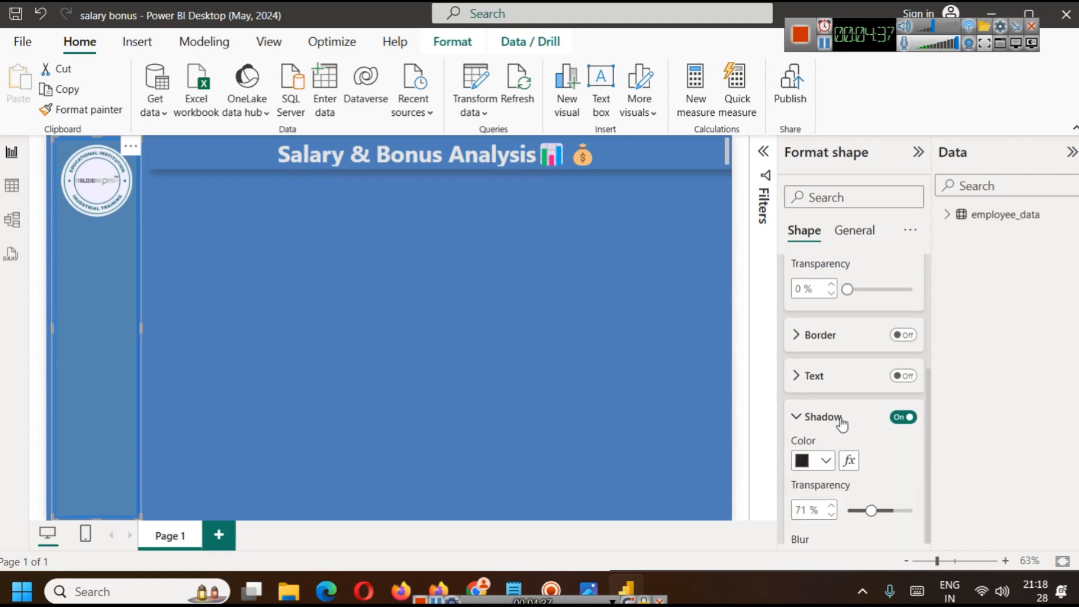
scroll(842, 424, down, 3)
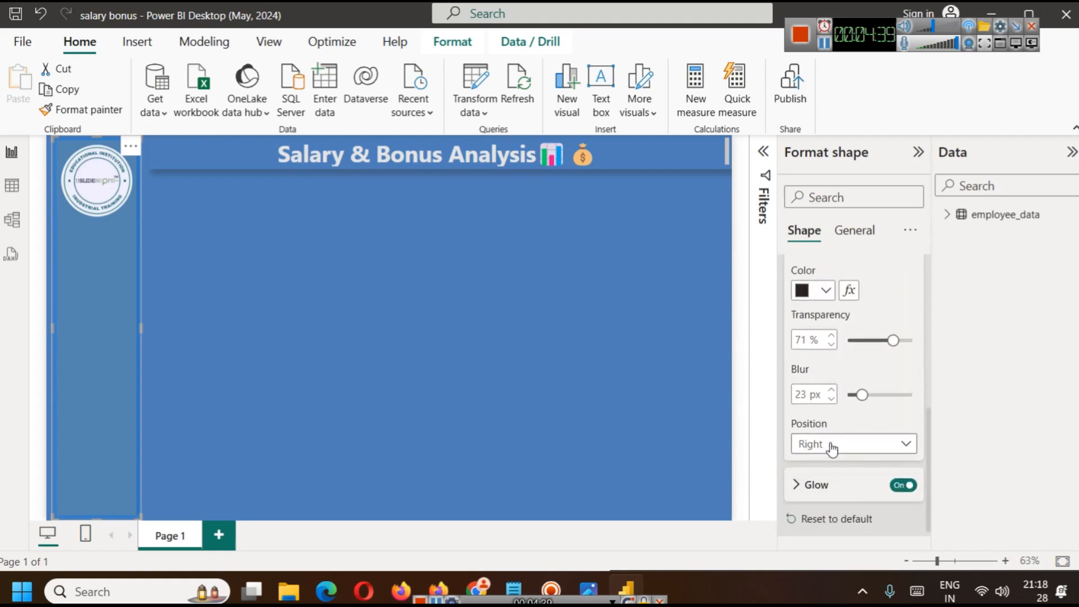
click(901, 486)
click(424, 332)
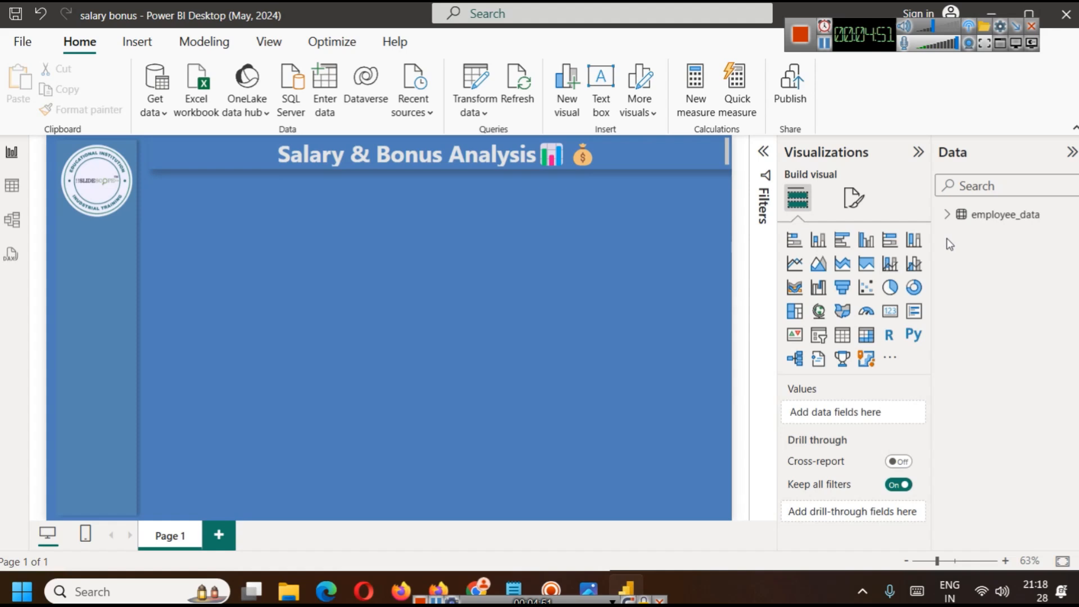
- Examine the employee_data table's fields and its columns across to Exit Date, and return to the report page
click(947, 214)
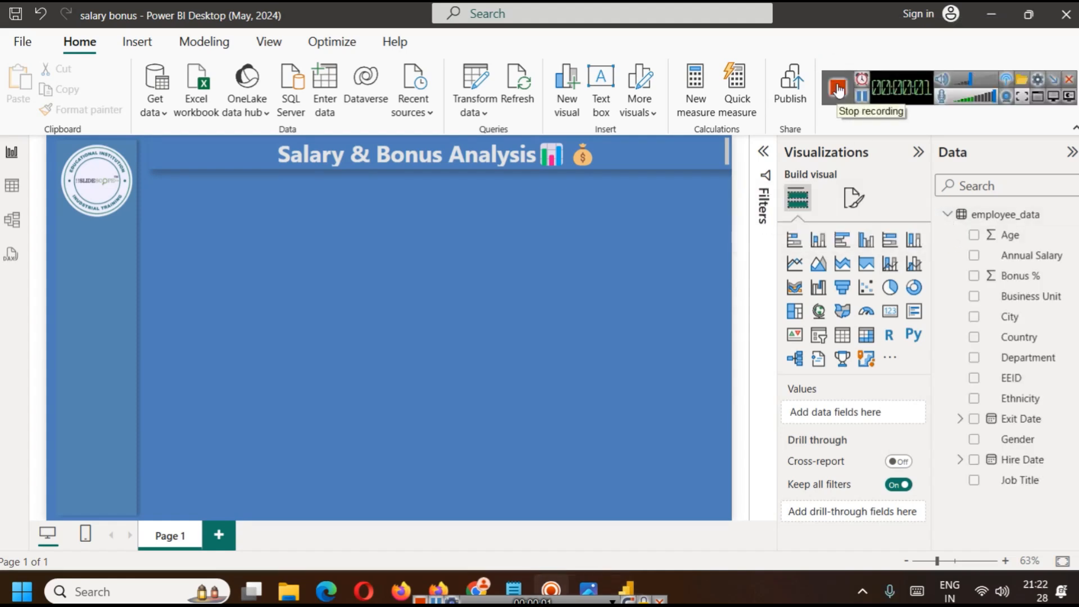
click(11, 185)
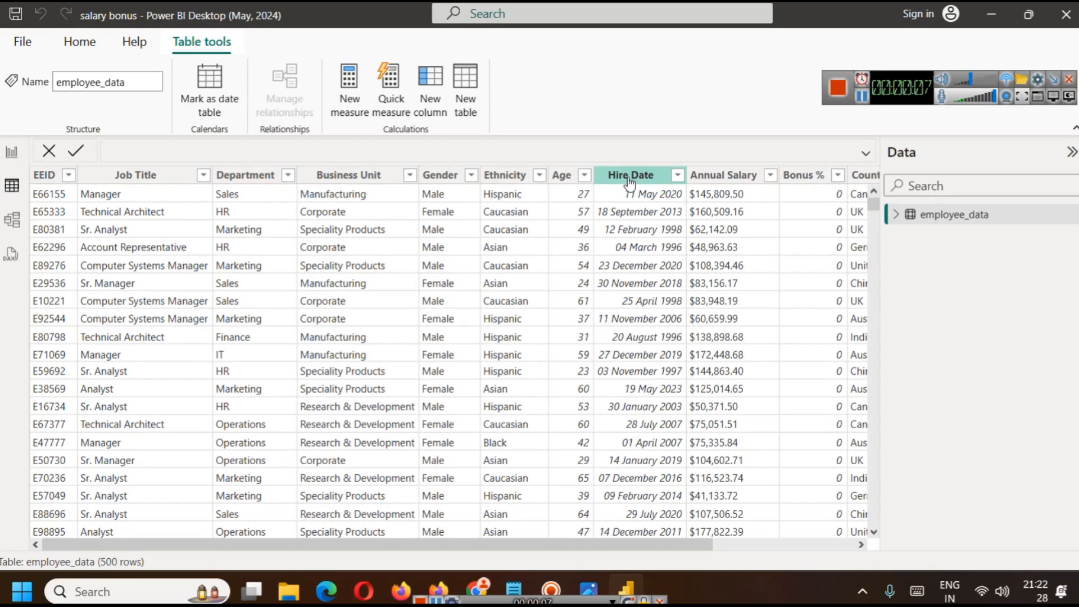
click(767, 543)
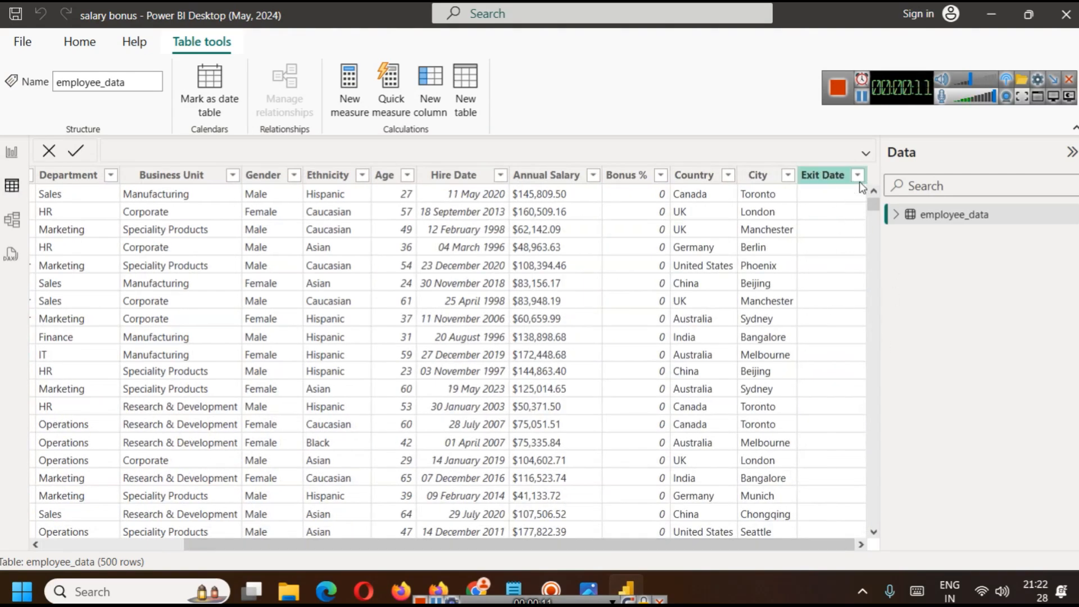
mouse_move(874, 206)
mouse_down()
mouse_move(863, 294)
mouse_move(863, 529)
mouse_move(874, 197)
mouse_move(898, 412)
mouse_move(885, 519)
mouse_move(874, 194)
mouse_up()
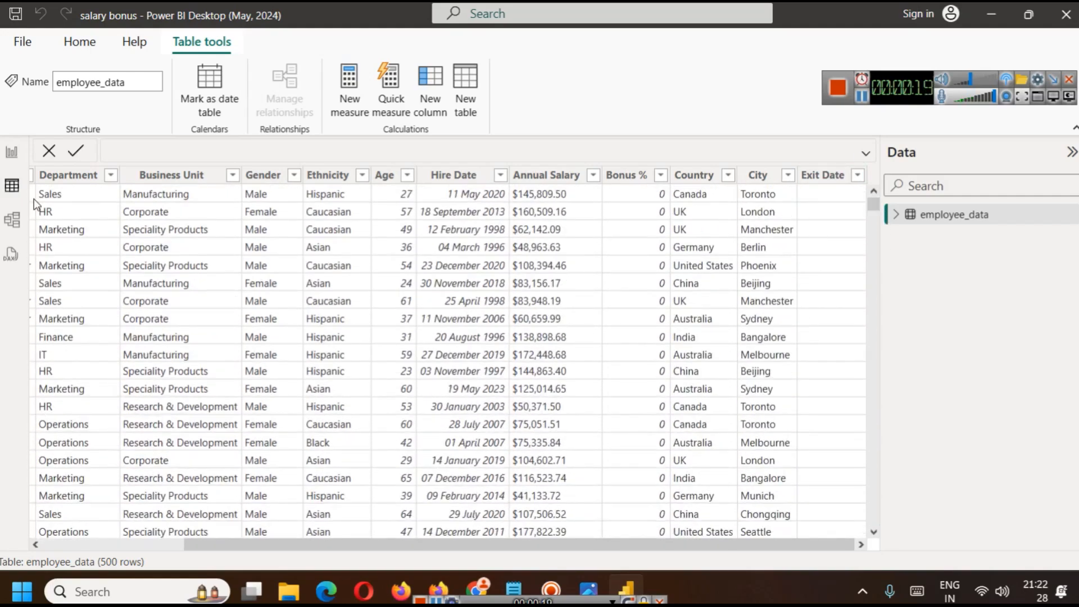
click(11, 157)
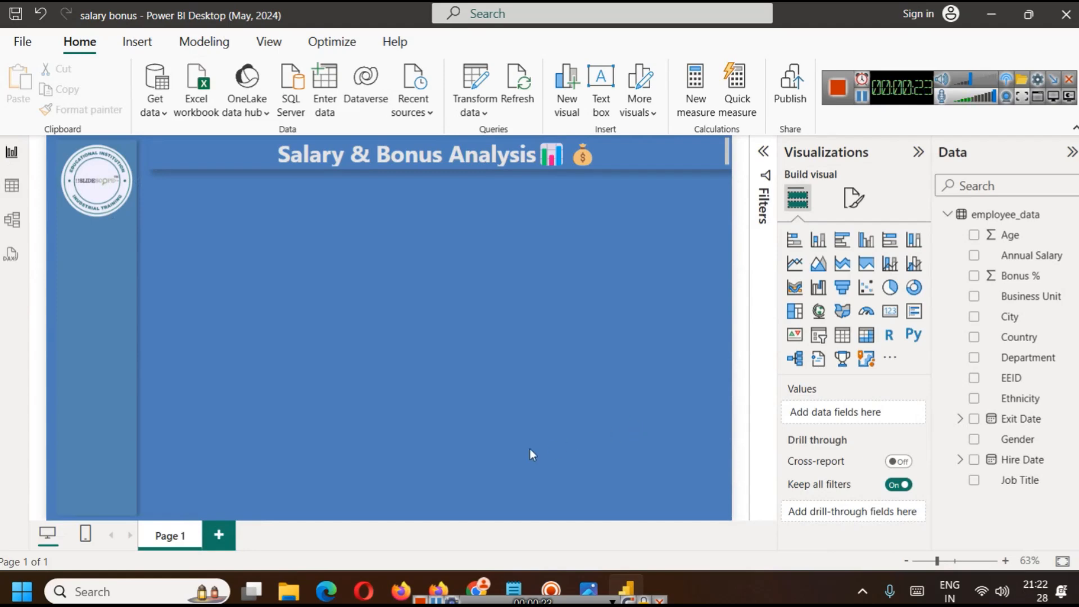
- Switch to Notepad and copy the formula Employee Status = IF(ISBLANK('Table'[Exit Date]), "Active", "Inactive")
click(542, 541)
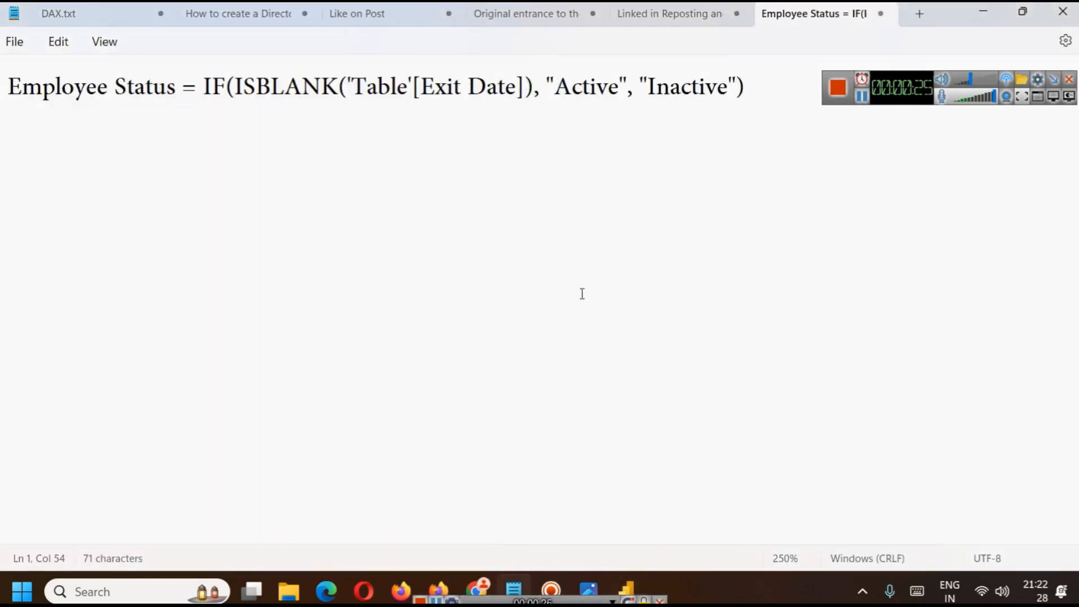
key(ctrl+a)
key(ctrl+c)
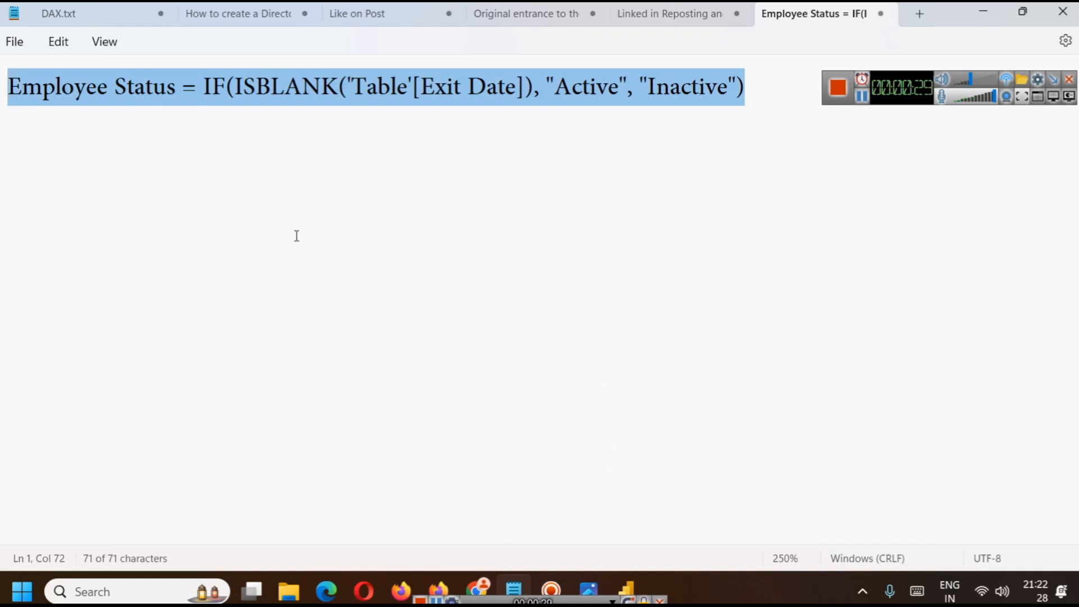
- Switch to Power BI Desktop and add a calculated column to employee_data using the copied Employee Status formula
click(285, 220)
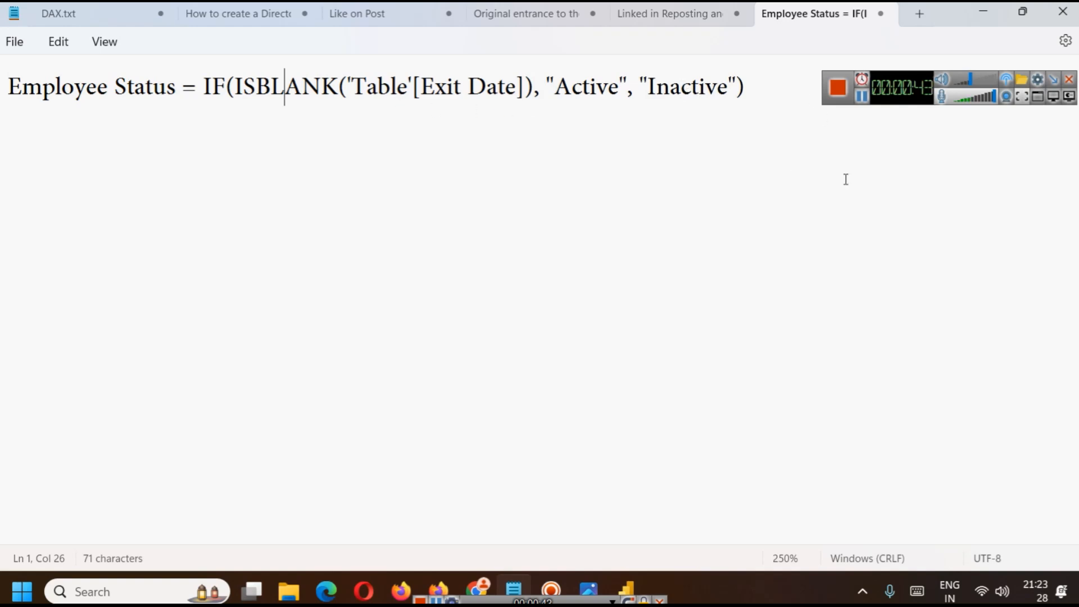
click(624, 575)
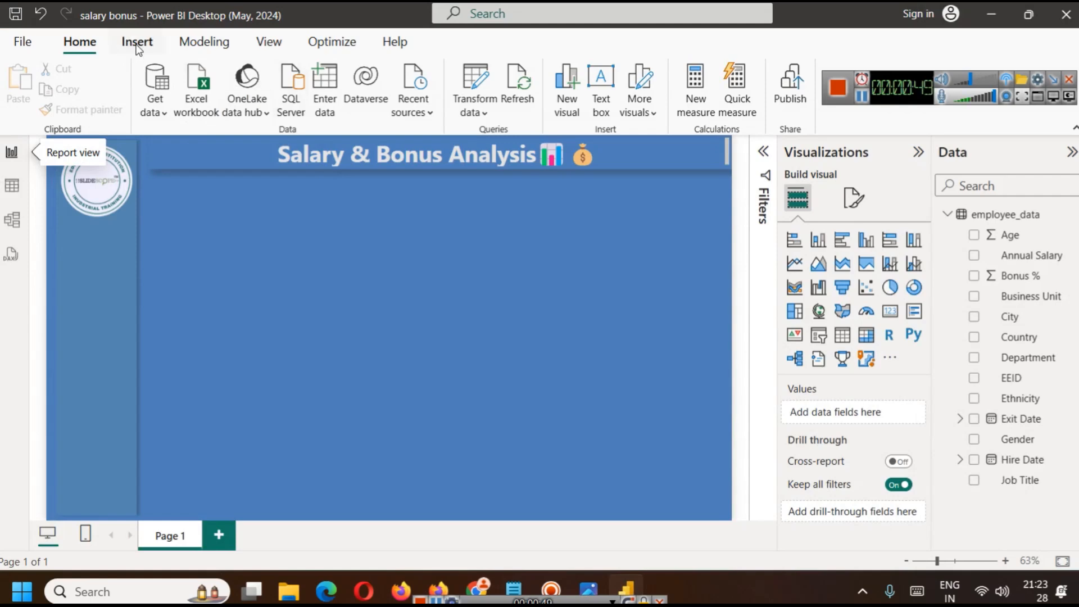
click(202, 42)
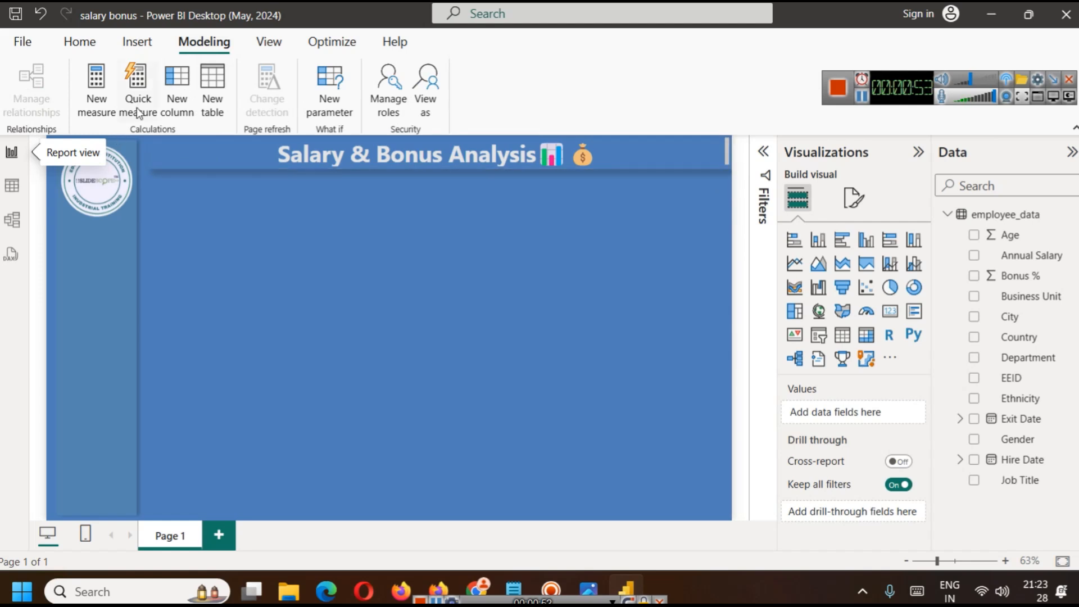
click(177, 104)
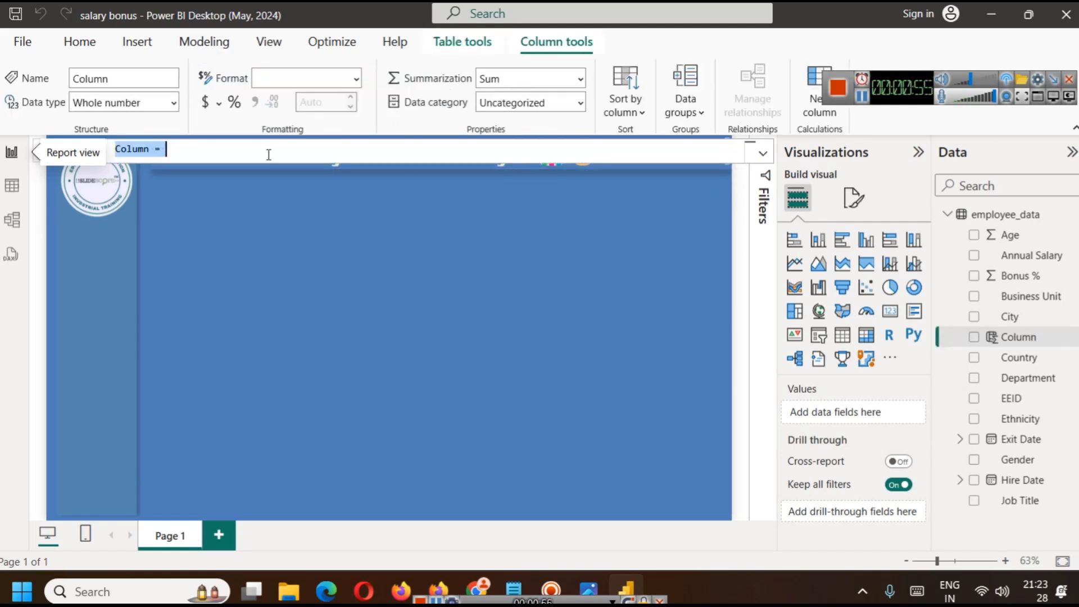
key(ctrl+a)
key(ctrl+v)
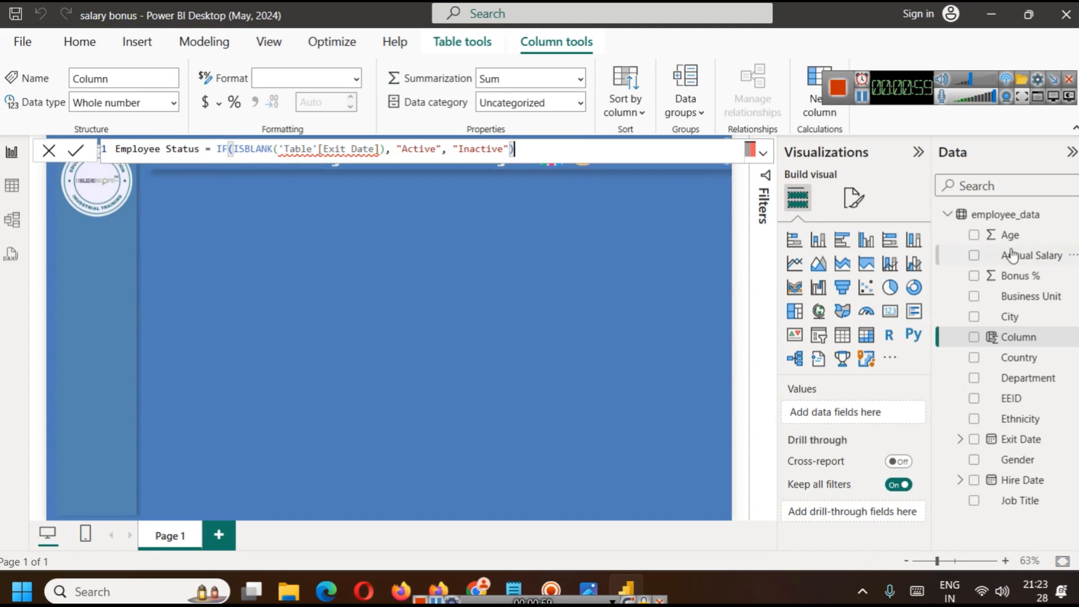
- Replace the 'Table' reference in the Employee Status formula with 'employee_data' and commit the column
double_click(298, 150)
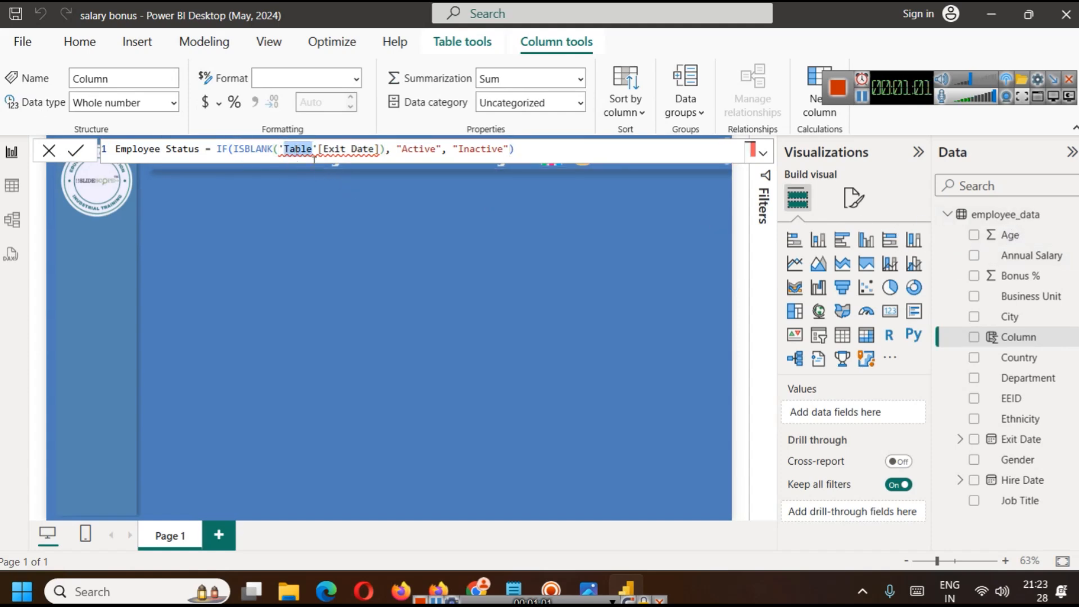
text(emplo)
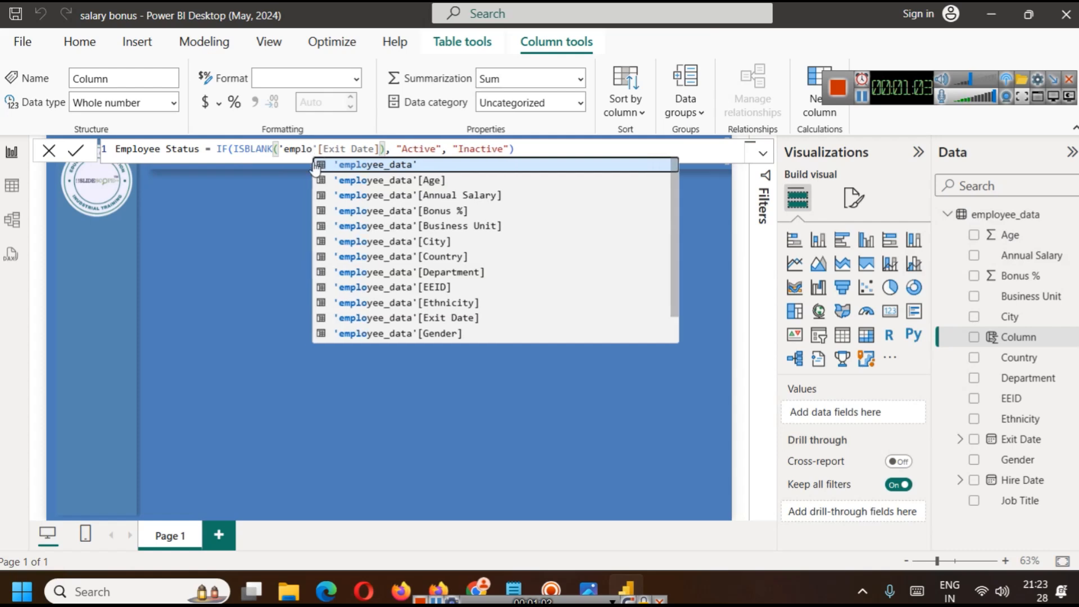
key(Tab)
key(Right)
key(Right)
key(Right)
key(Right)
key(Right)
key(Right)
key(Right)
key(Right)
key(Right)
key(Right)
key(Right)
key(Right)
key(Right)
key(Right)
key(Right)
key(Right)
click(75, 151)
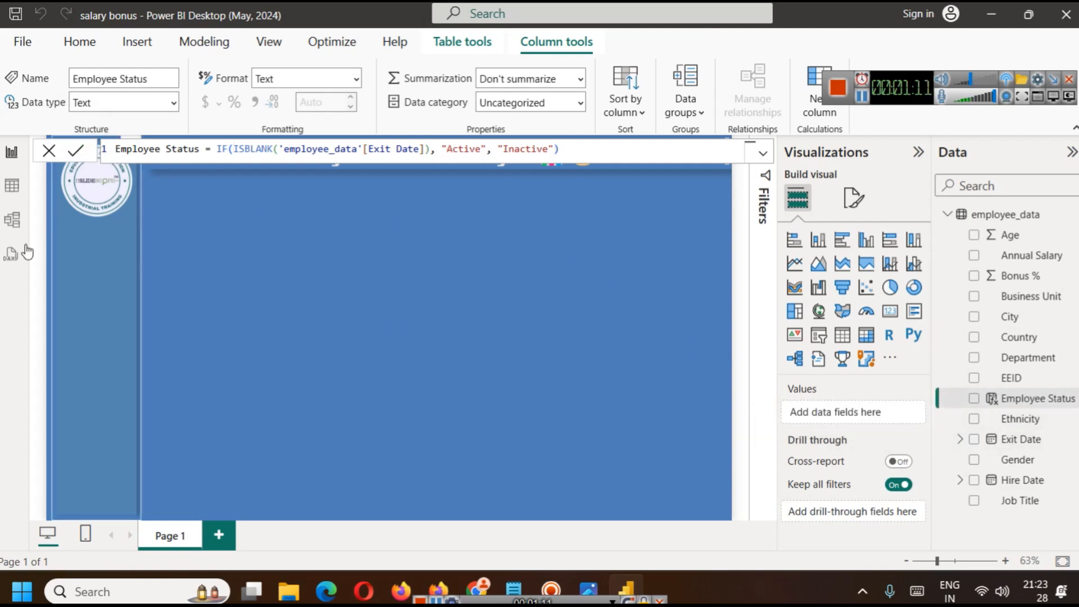
- Examine the Employee Status column against Exit Date in the employee_data table, and return to the report page
click(11, 186)
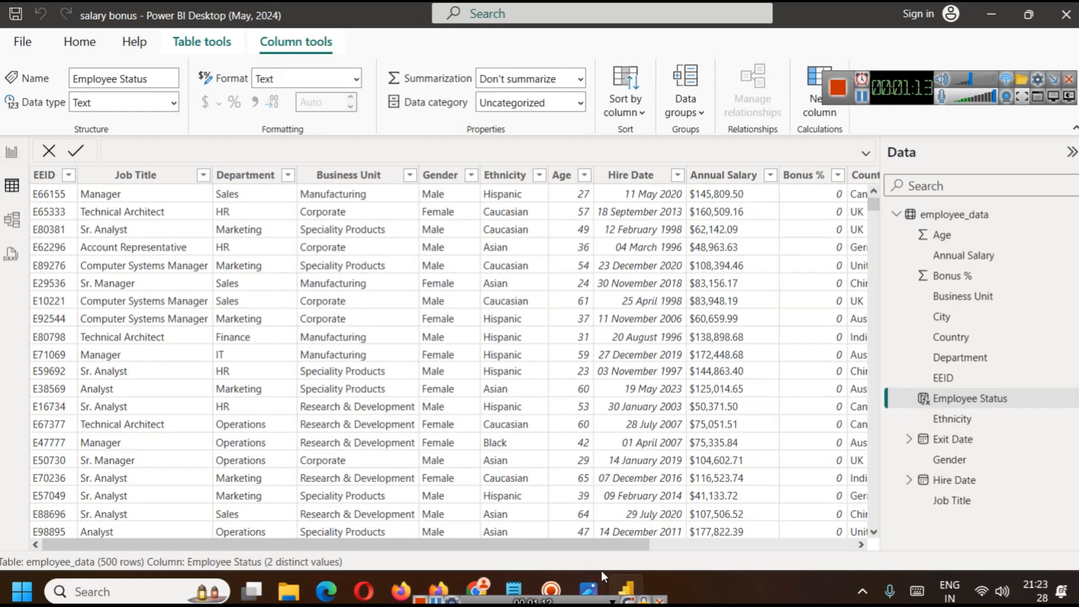
click(731, 549)
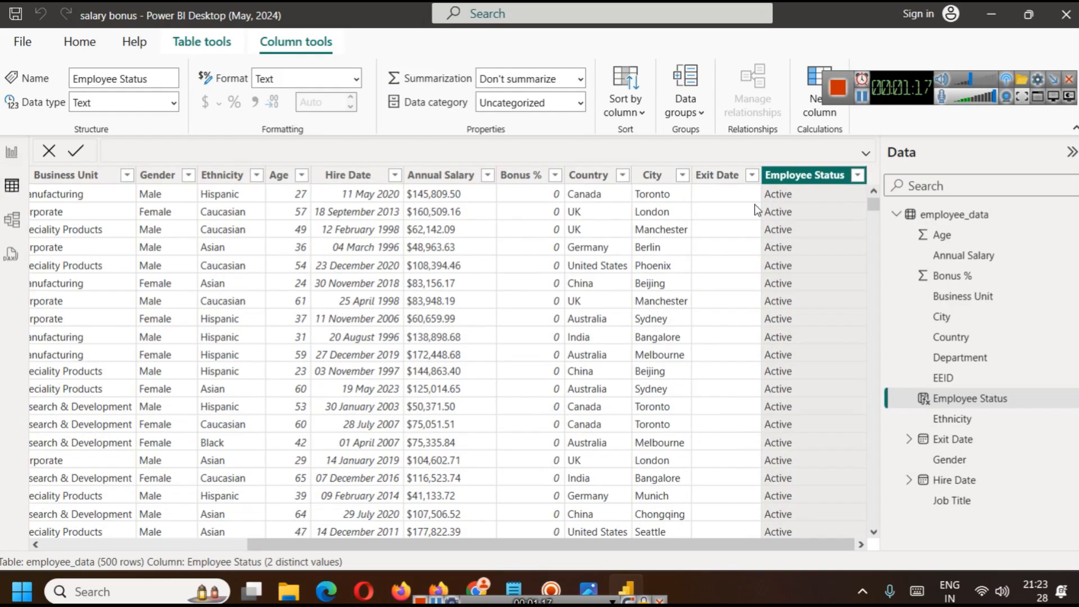
drag(870, 207, 850, 438)
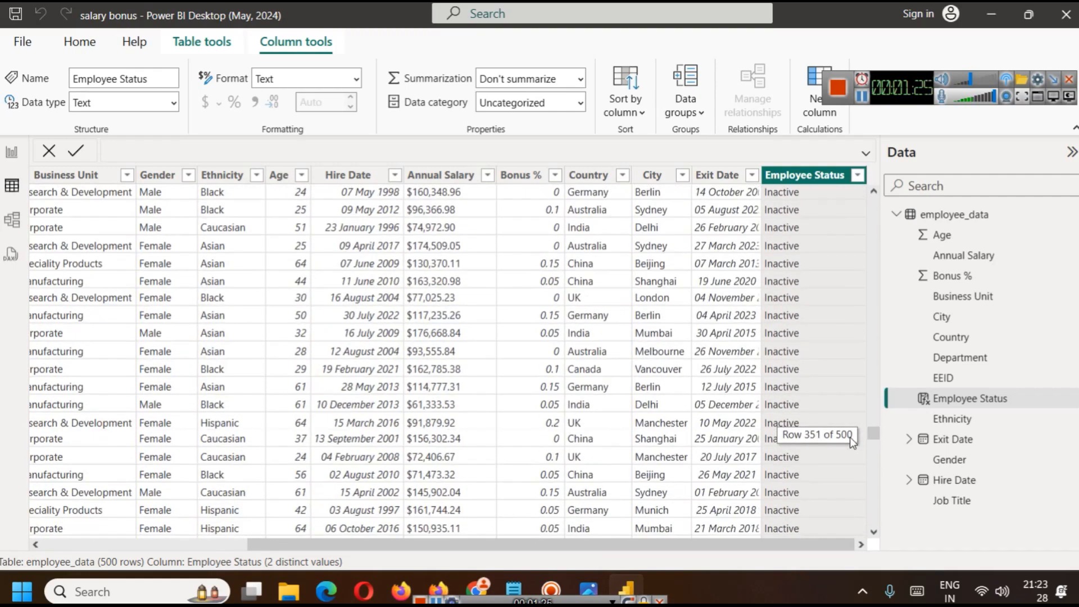
scroll(733, 377, up, 3)
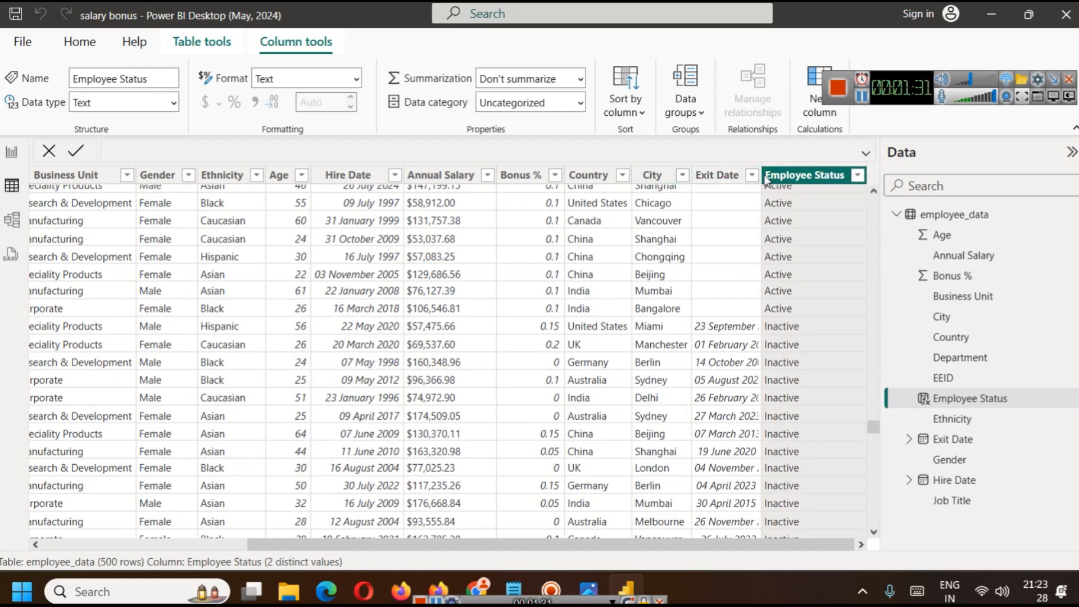
click(744, 327)
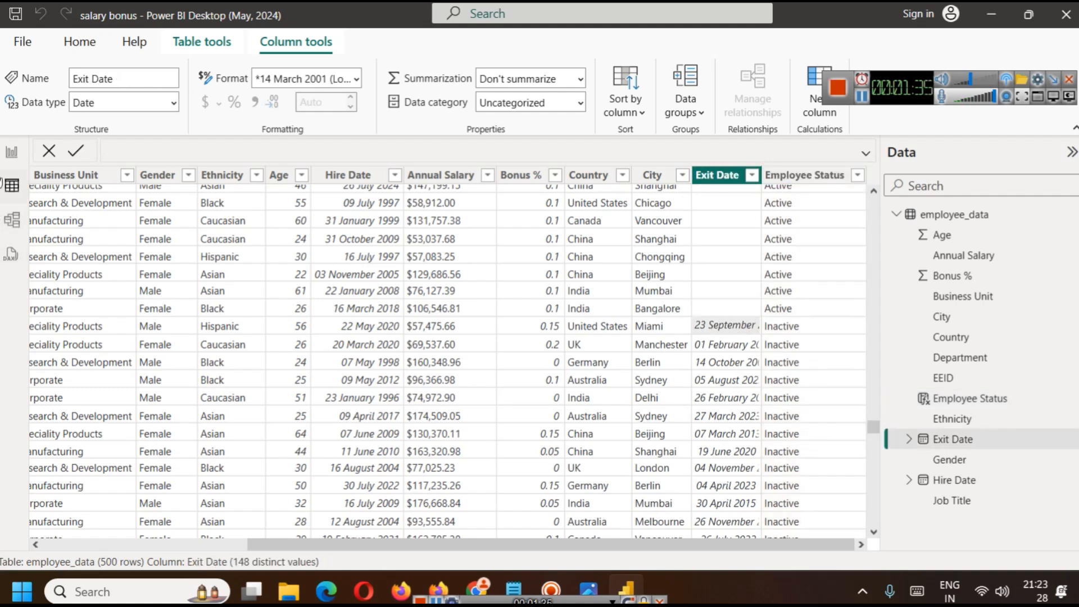
click(9, 153)
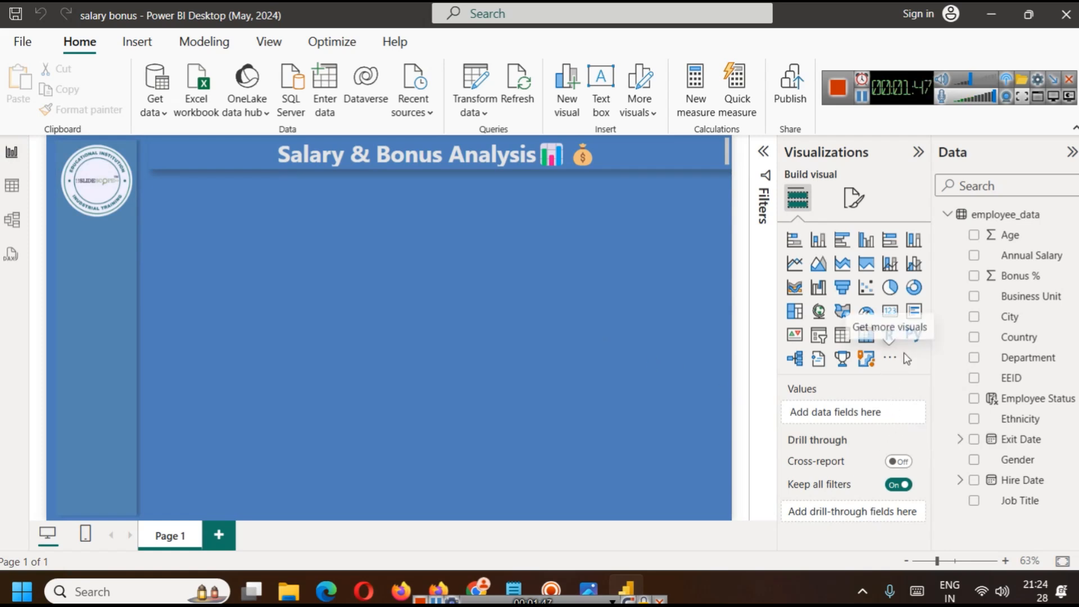
- Insert a card visual and shrink it to a small box under the title, just beside the sidebar
click(890, 311)
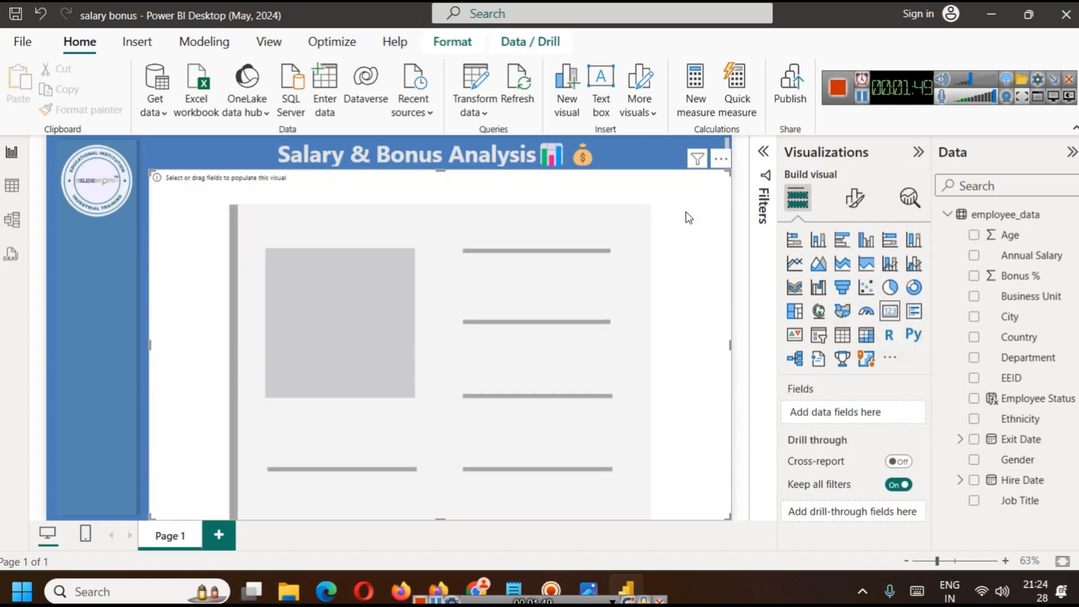
drag(728, 182, 271, 487)
drag(193, 500, 195, 207)
drag(269, 207, 241, 207)
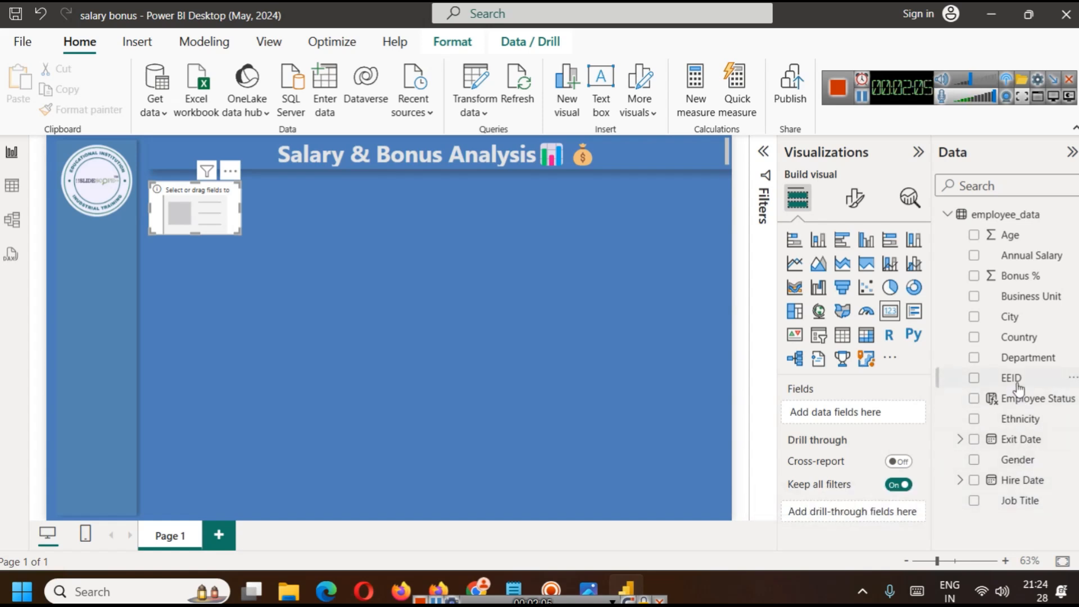
- Add the EEID field to the card and summarize it by Count
drag(1020, 383, 833, 415)
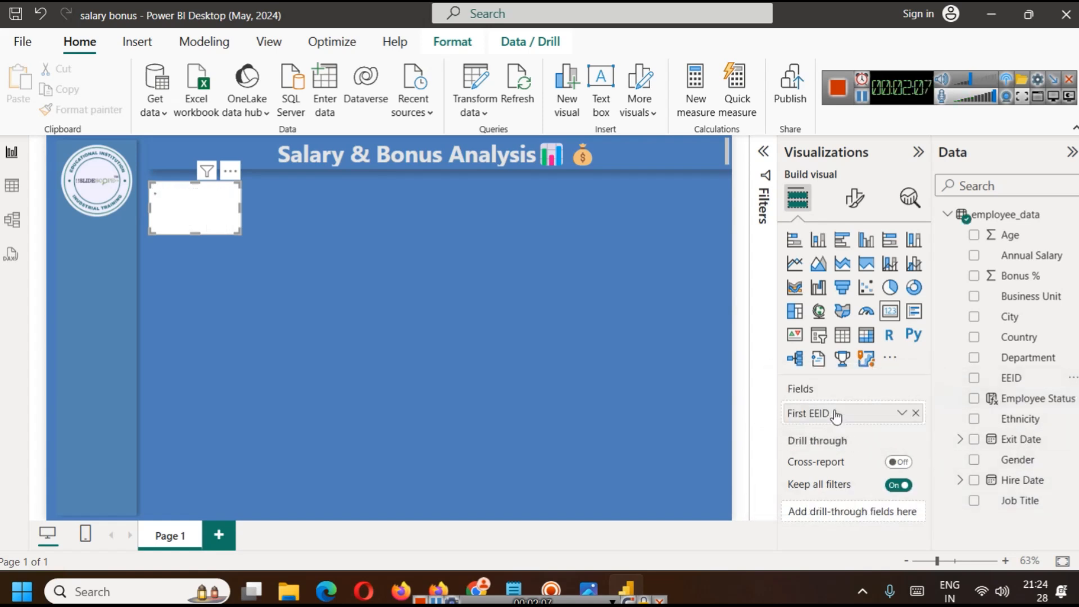
click(902, 414)
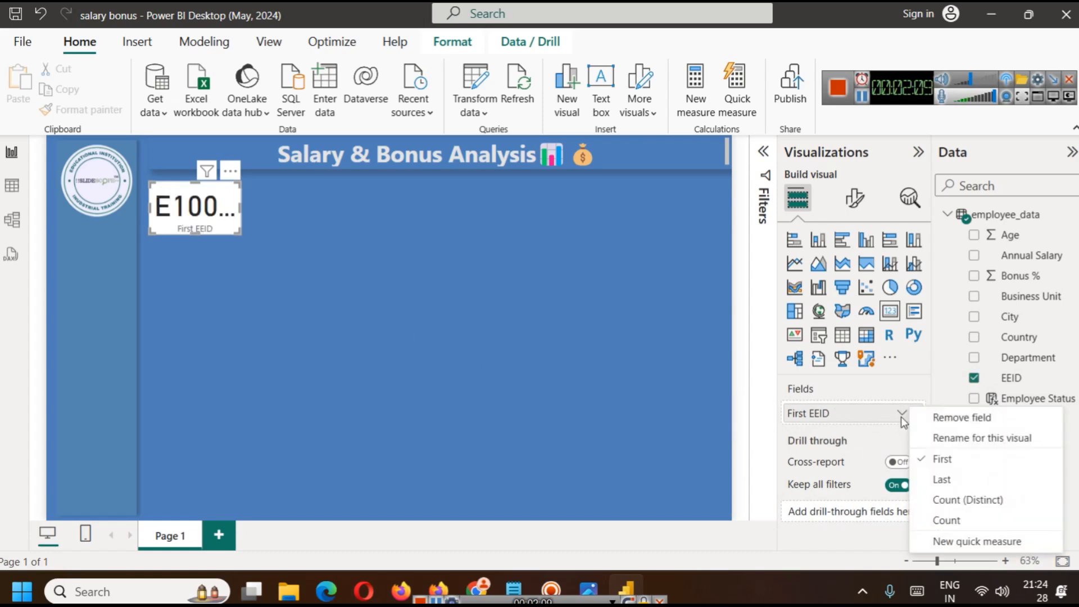
click(945, 520)
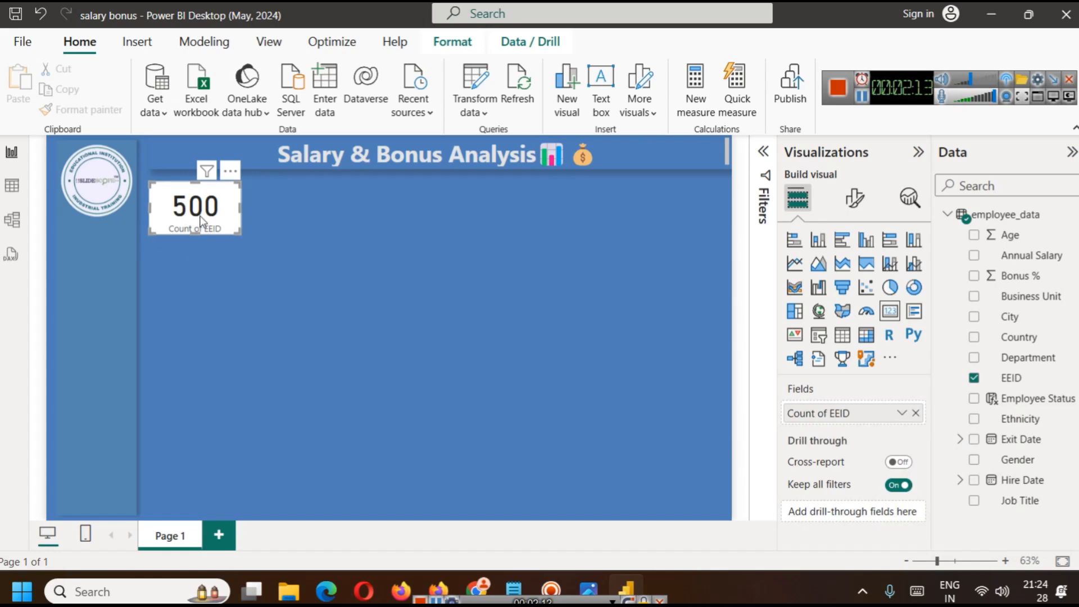
- Adjust the card's height and switch off its category label
drag(200, 235, 198, 225)
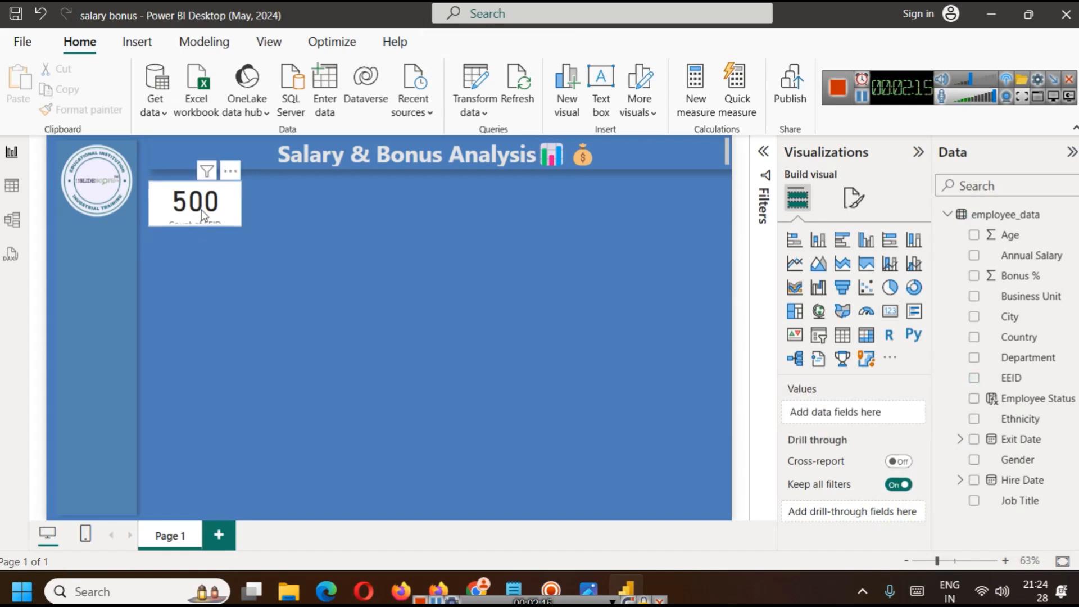
click(857, 200)
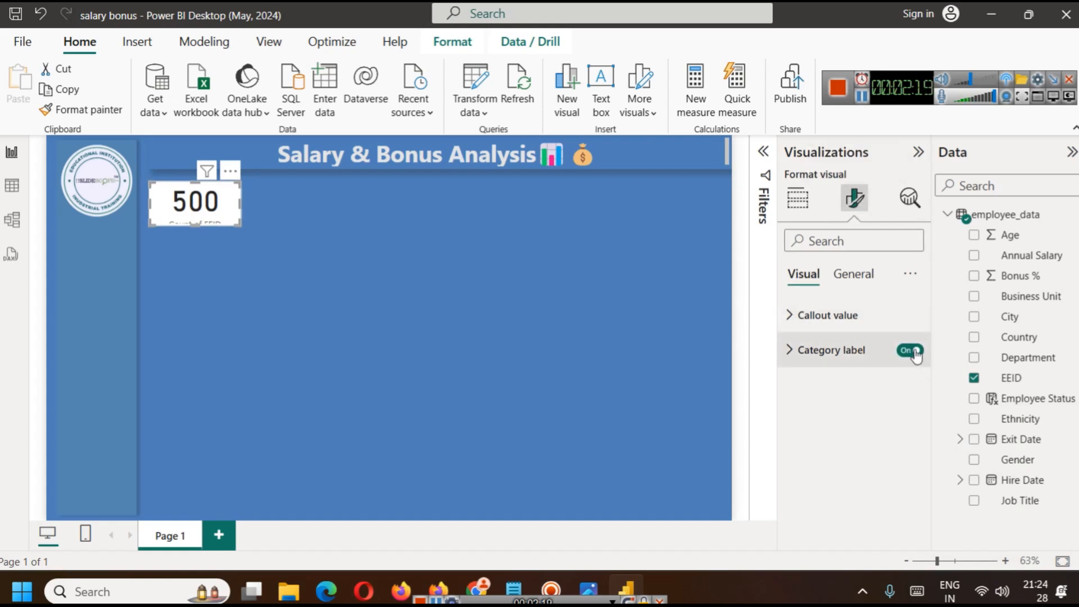
drag(200, 225, 199, 235)
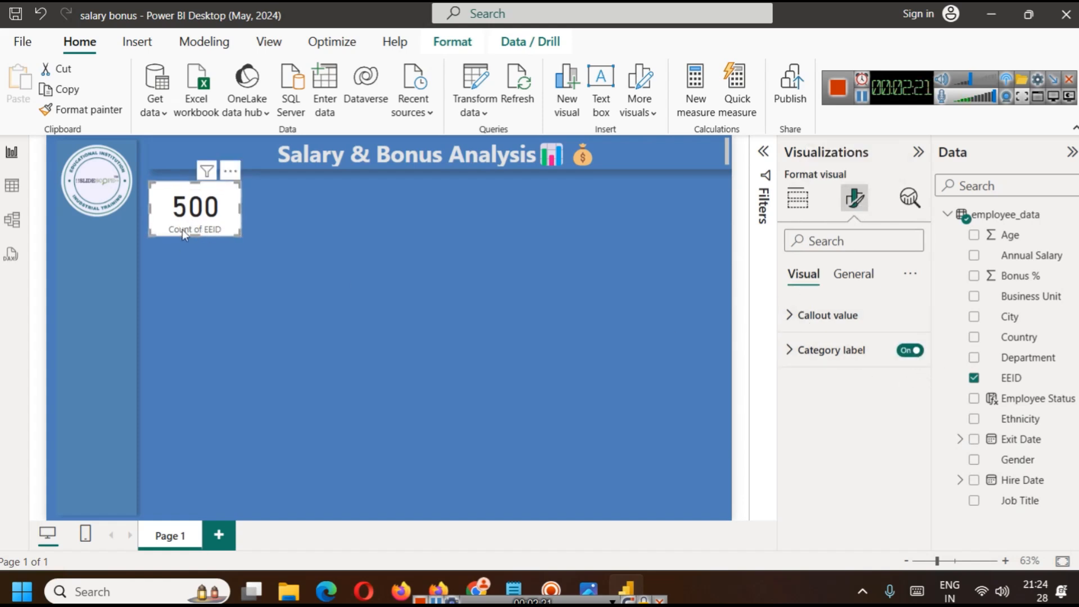
click(910, 351)
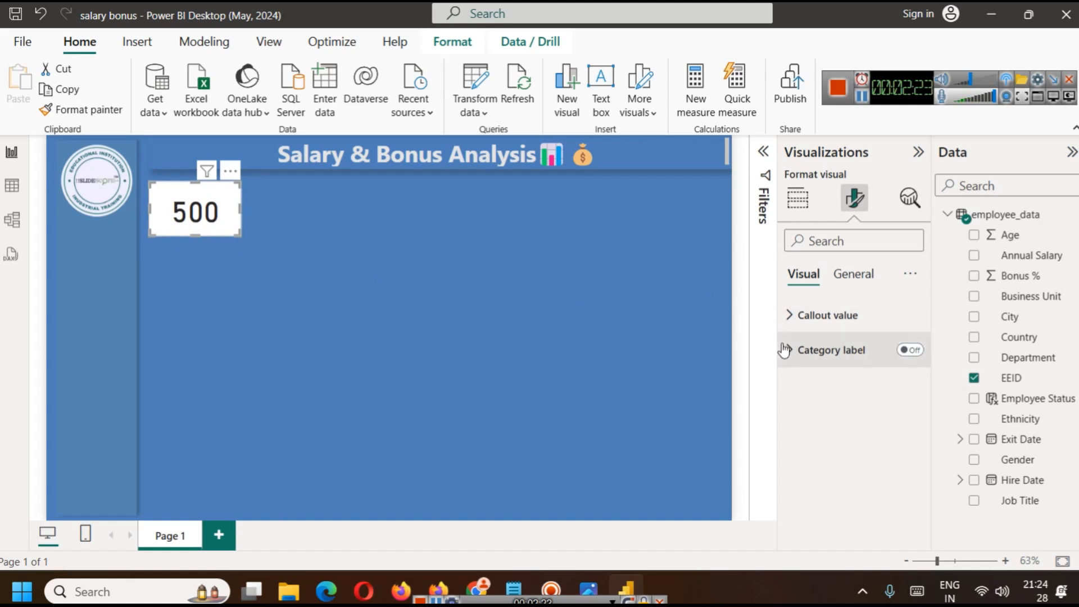
- Turn on the card's title and set its text to Employees Count
click(844, 281)
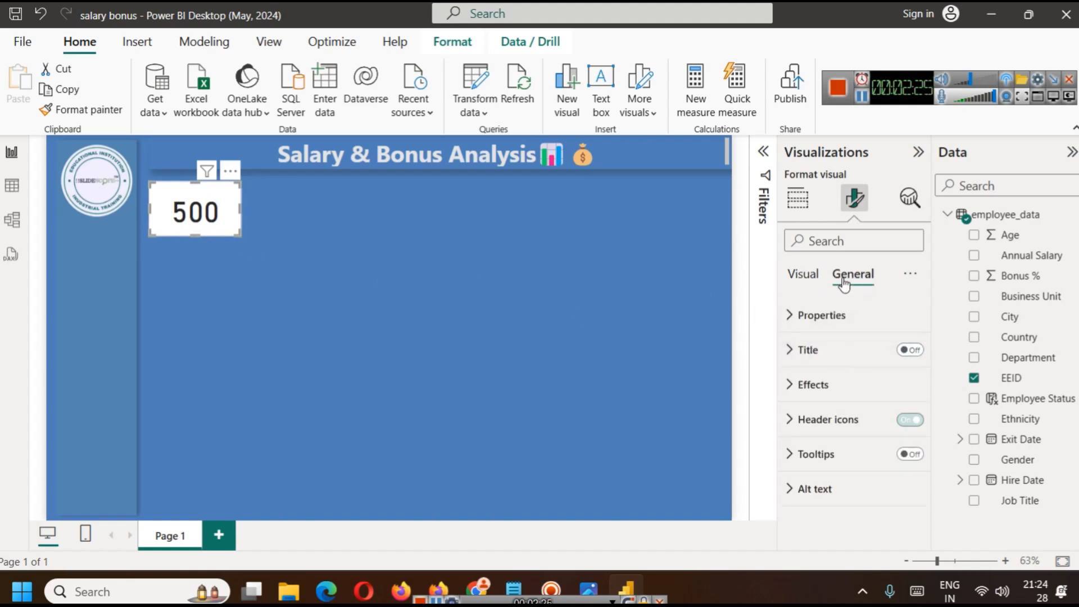
click(910, 350)
click(826, 366)
click(832, 434)
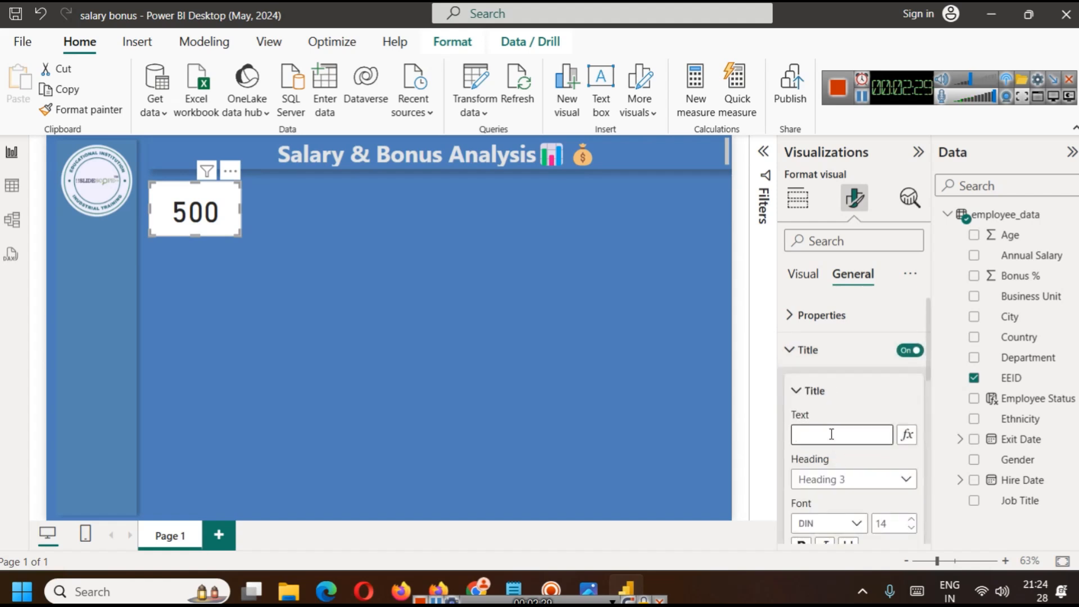
text(Emplo)
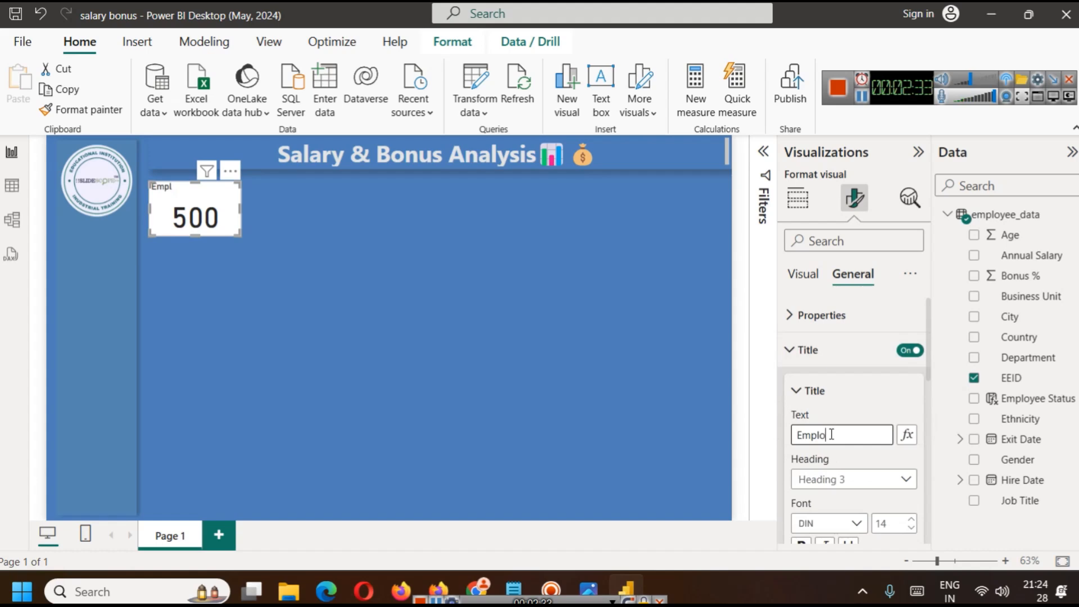
text(yees Count)
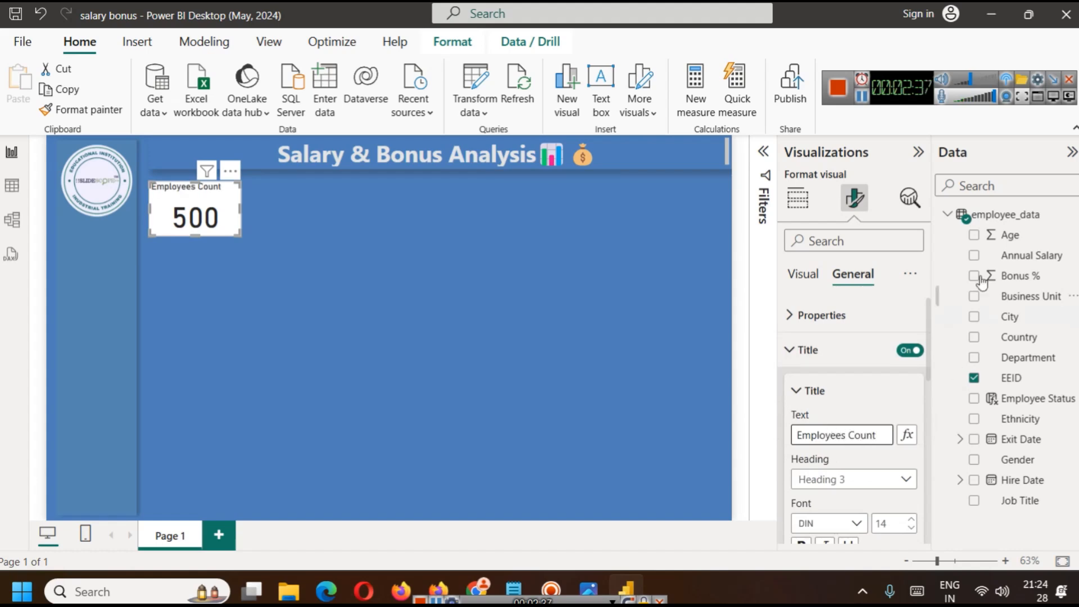
- Reduce the Employees Count card's height and set its callout value font size to 35
click(861, 97)
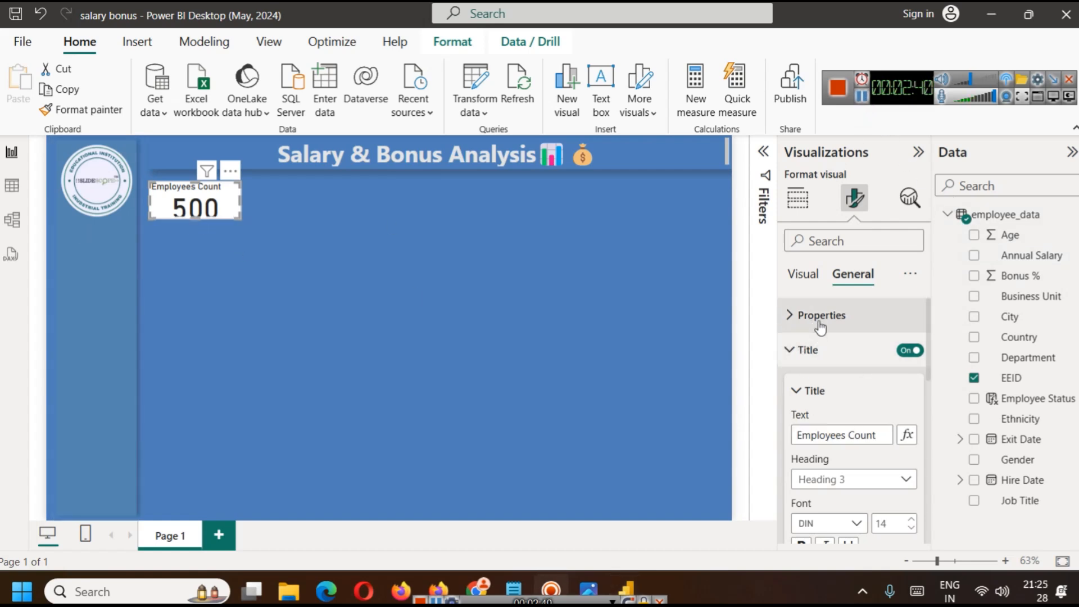
click(804, 274)
click(815, 315)
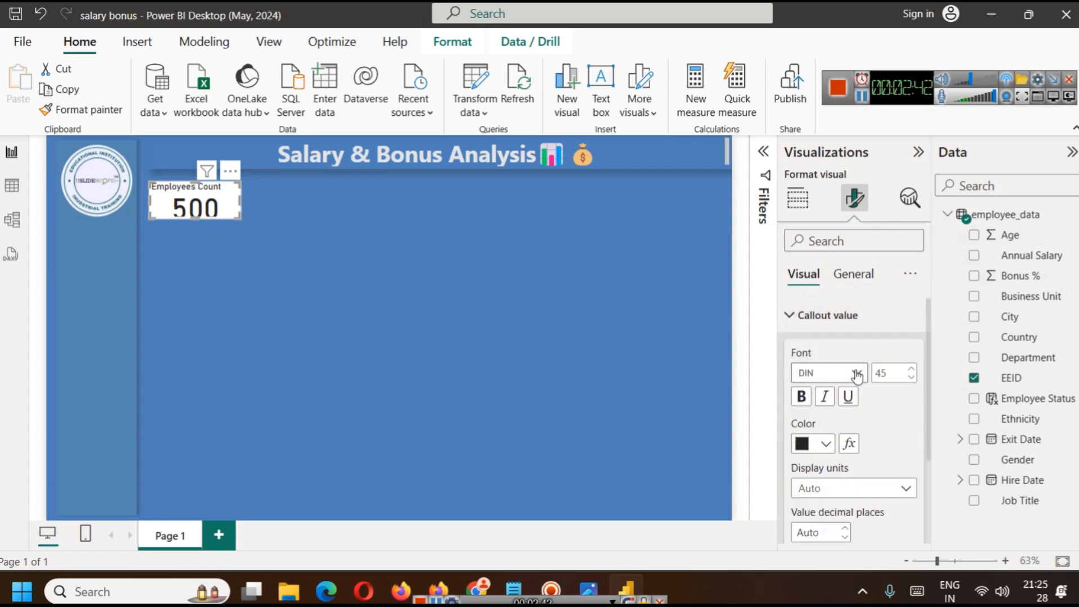
click(910, 379)
click(911, 379)
click(910, 379)
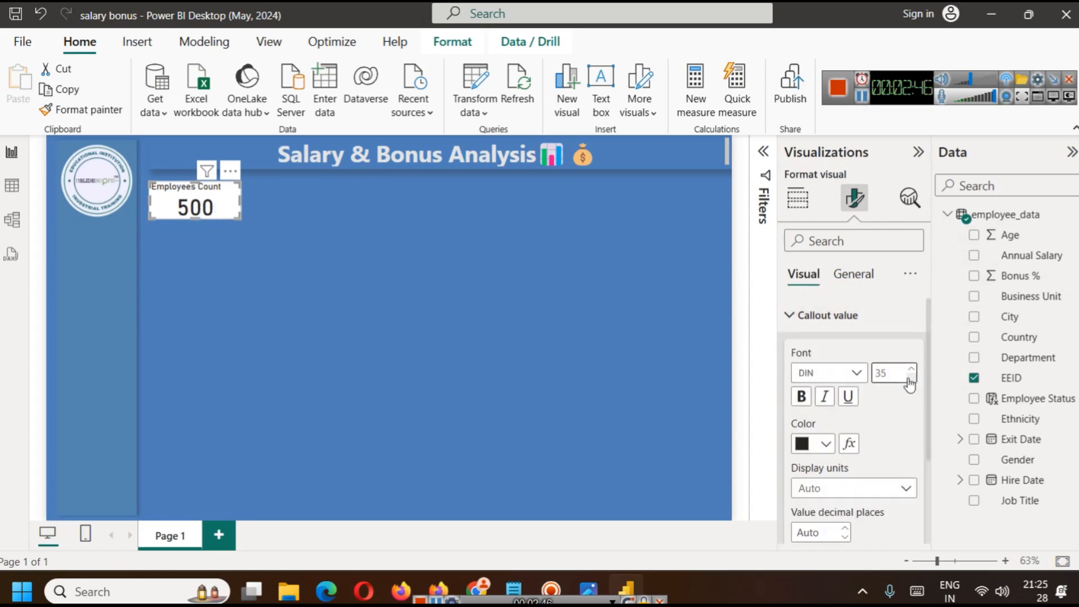
- Center the Employees Count title and make its text dark blue and bold
click(852, 275)
scroll(866, 419, down, 5)
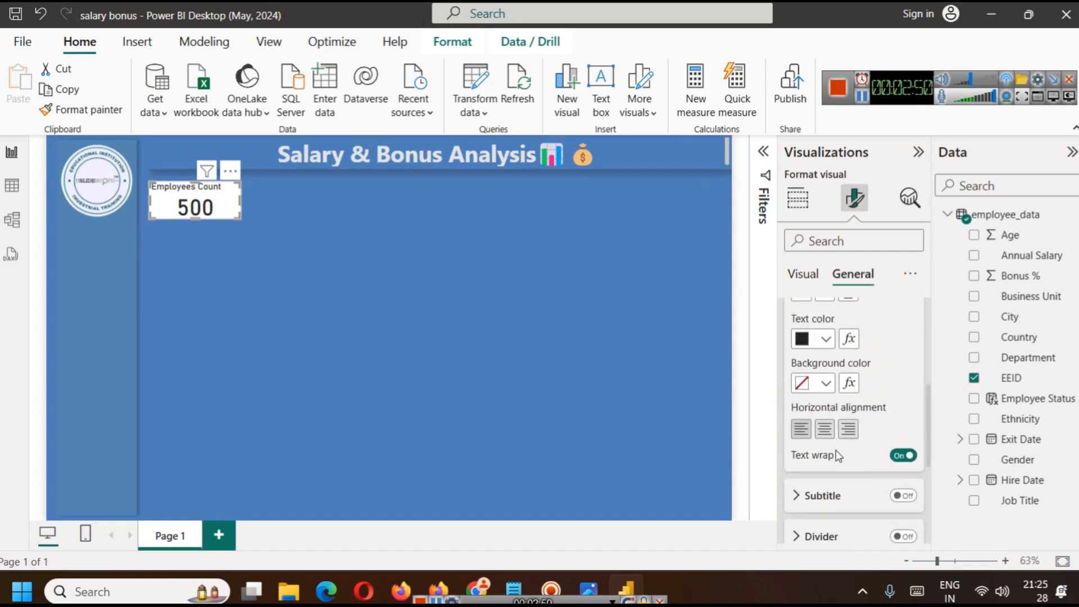
click(825, 430)
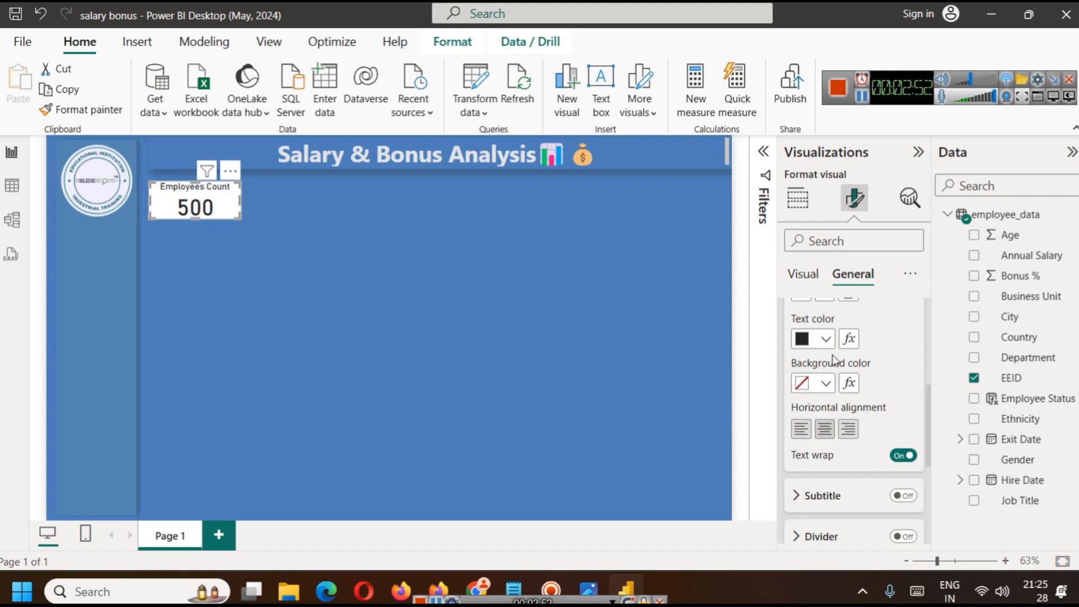
click(826, 338)
click(861, 204)
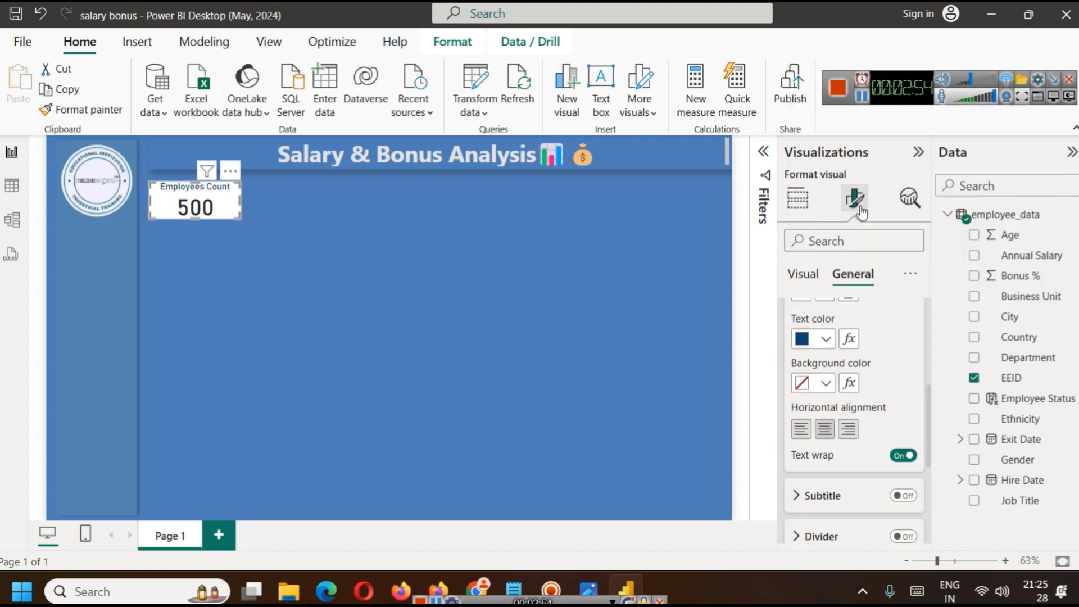
scroll(894, 361, up, 2)
click(809, 378)
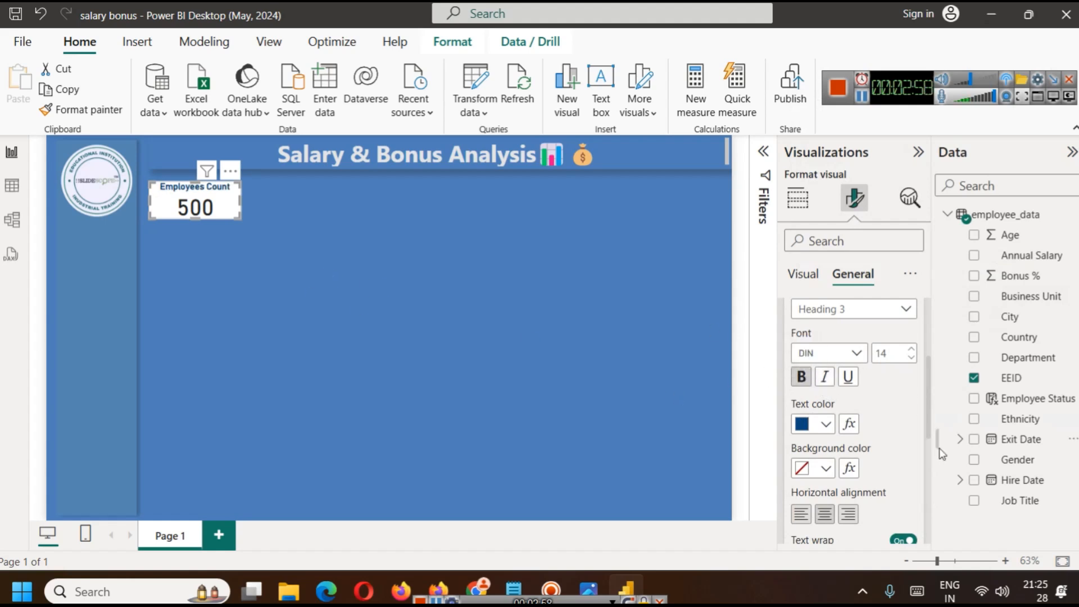
- Change the Employees Count card's callout value color to dark blue
scroll(838, 407, up, 3)
click(803, 274)
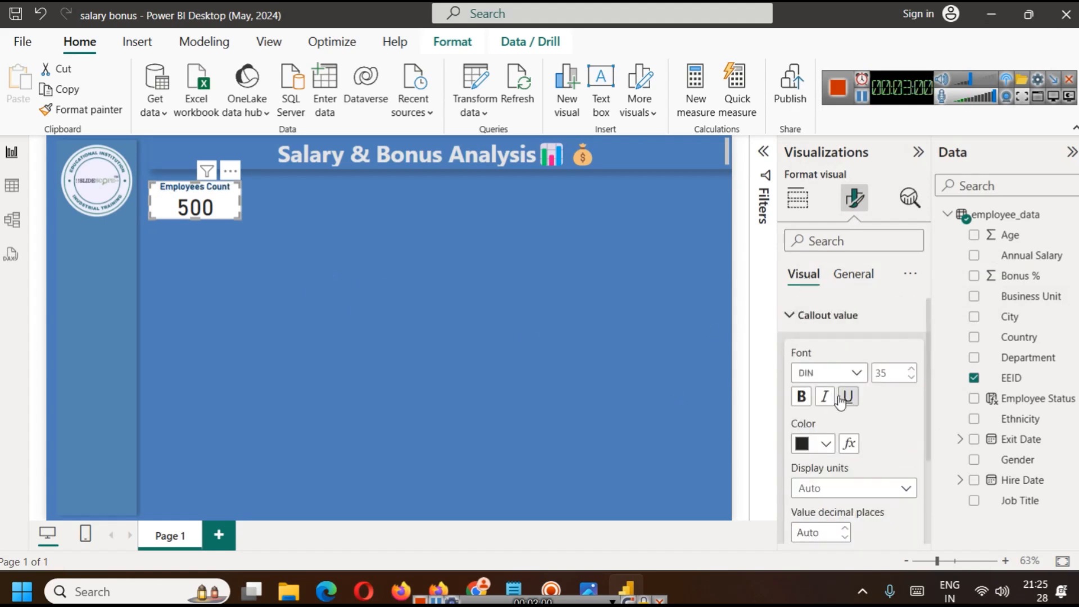
click(826, 444)
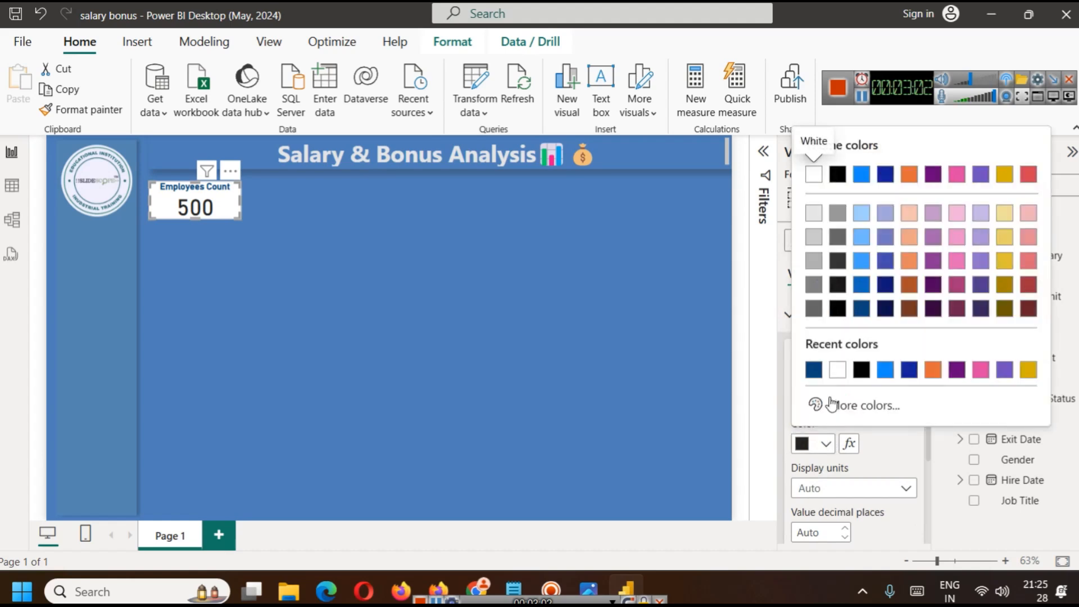
click(813, 371)
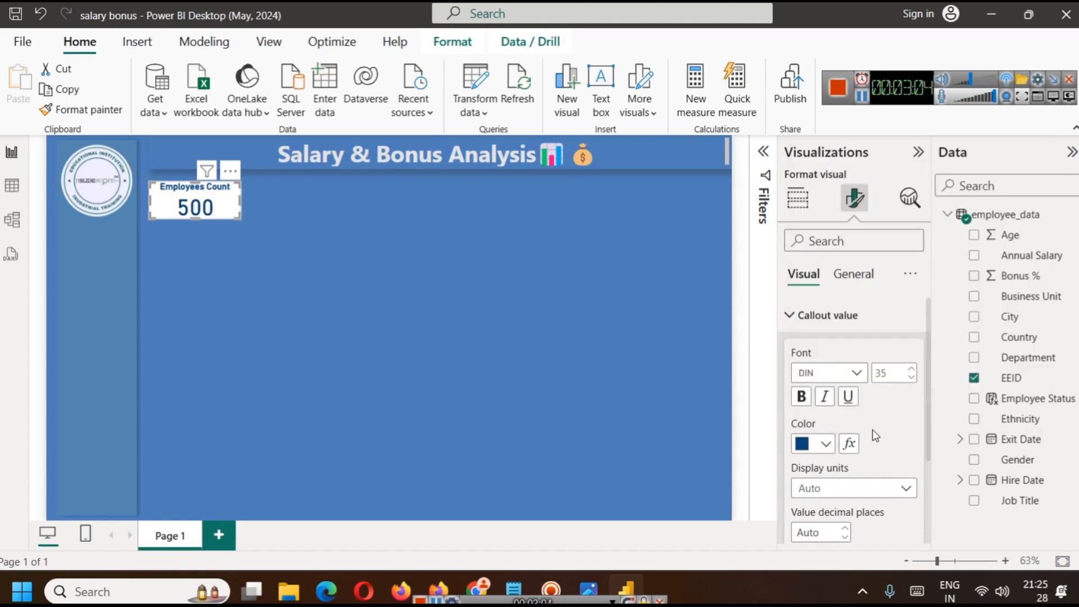
click(247, 238)
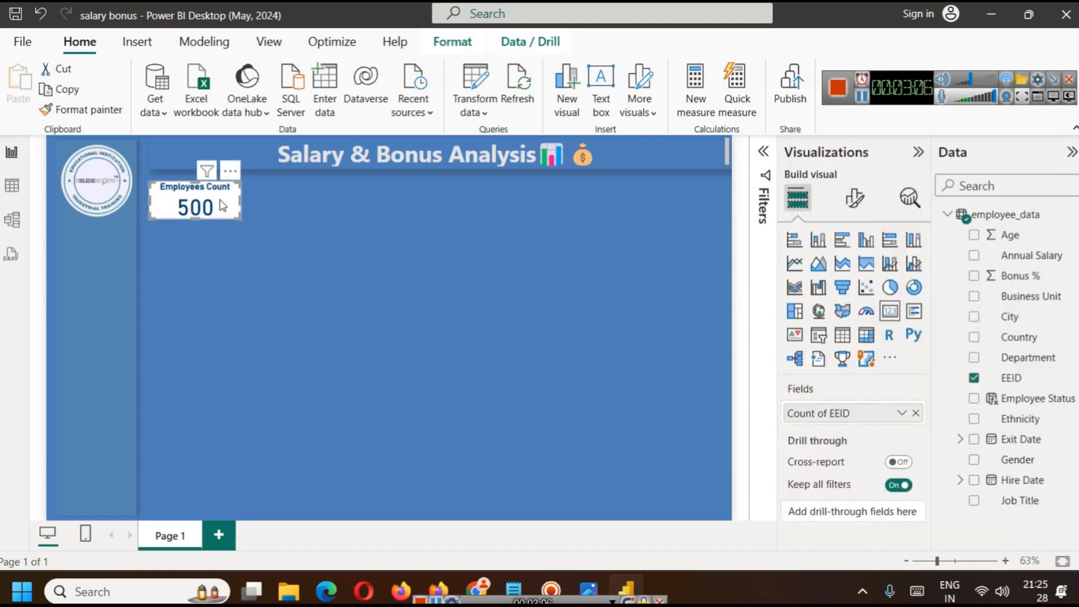
click(248, 215)
click(232, 211)
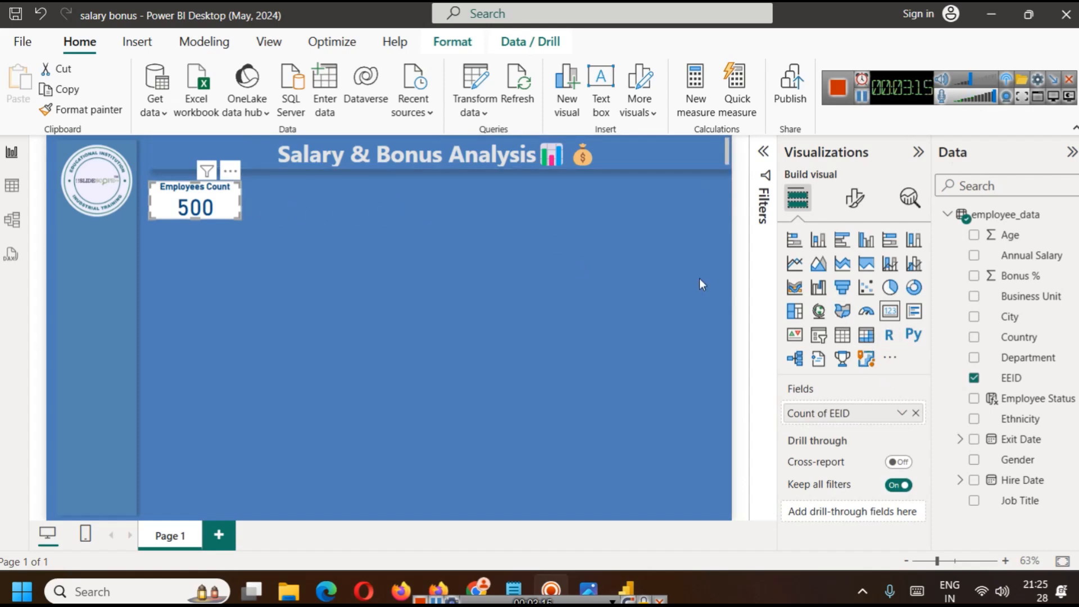
- Turn off the background of the Employees Count card
click(855, 197)
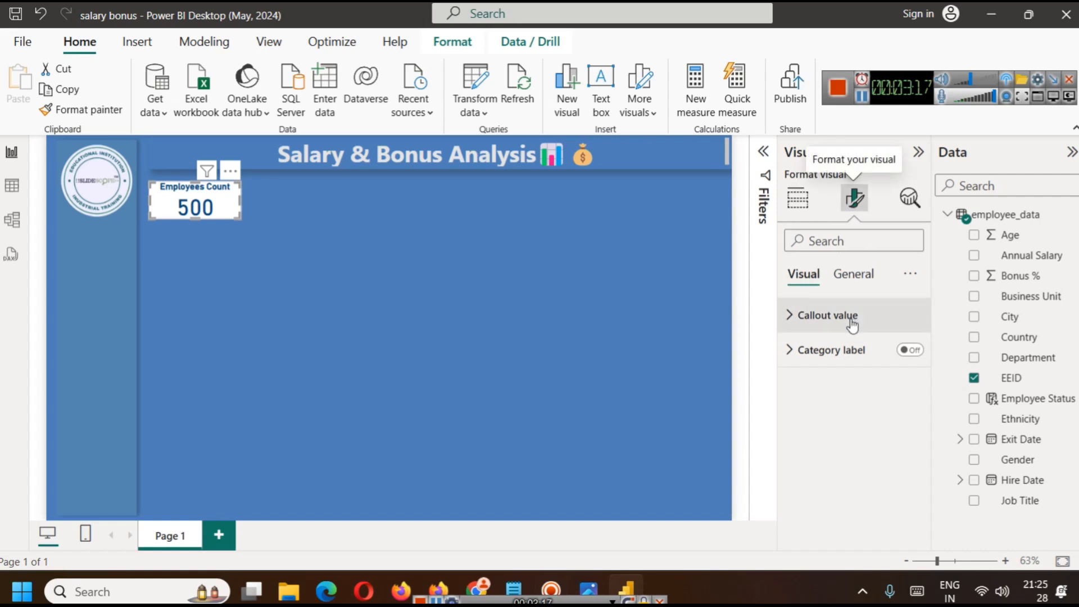
click(853, 274)
click(855, 388)
scroll(855, 393, down, 2)
click(904, 341)
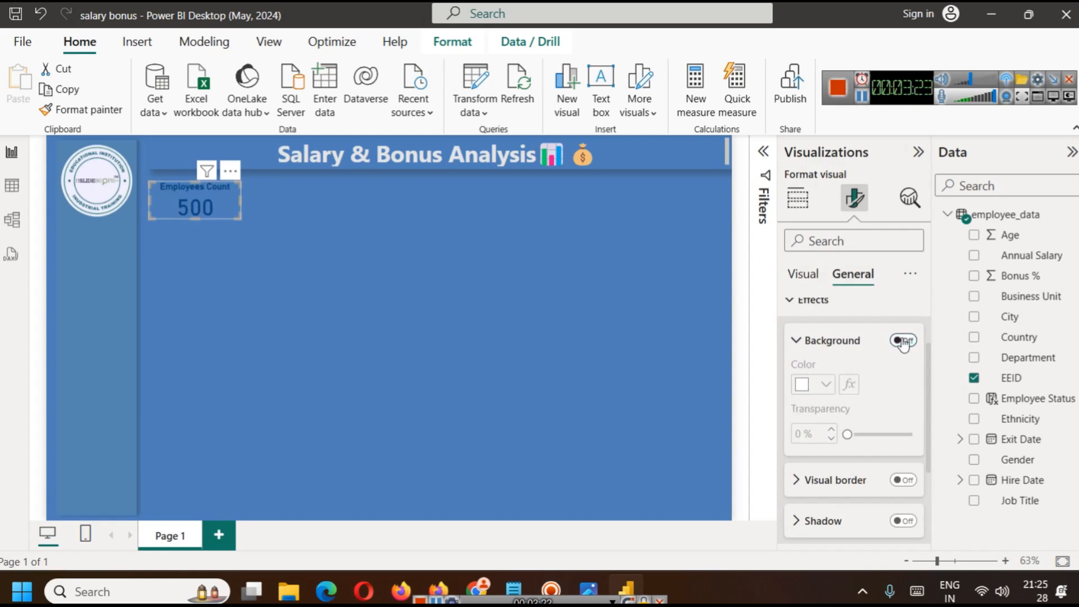
- Set the Employees Count card's callout value color to light gray
scroll(836, 360, up, 2)
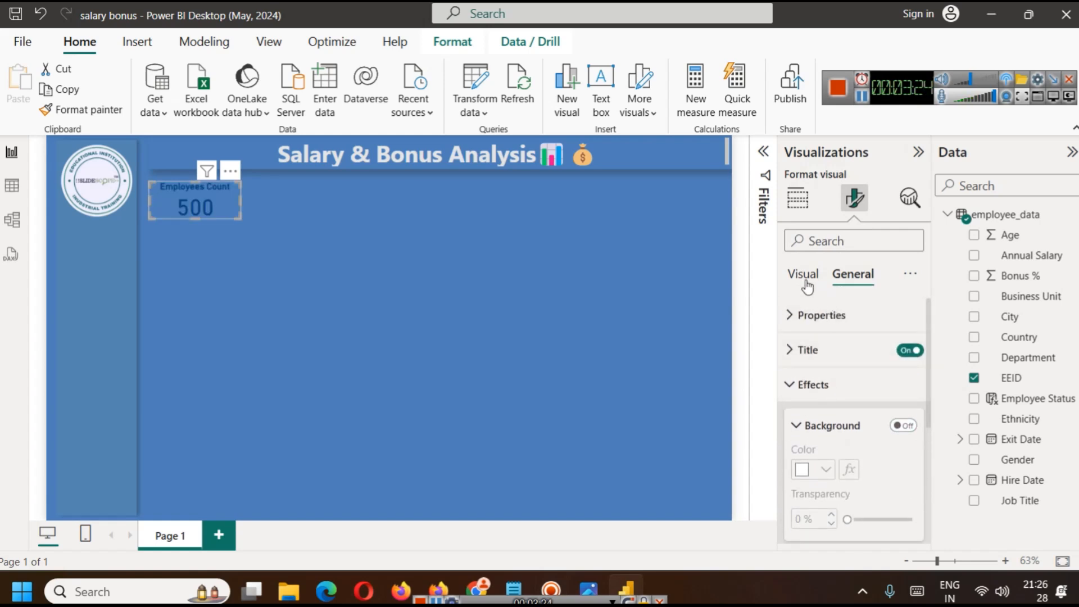
click(804, 279)
click(823, 321)
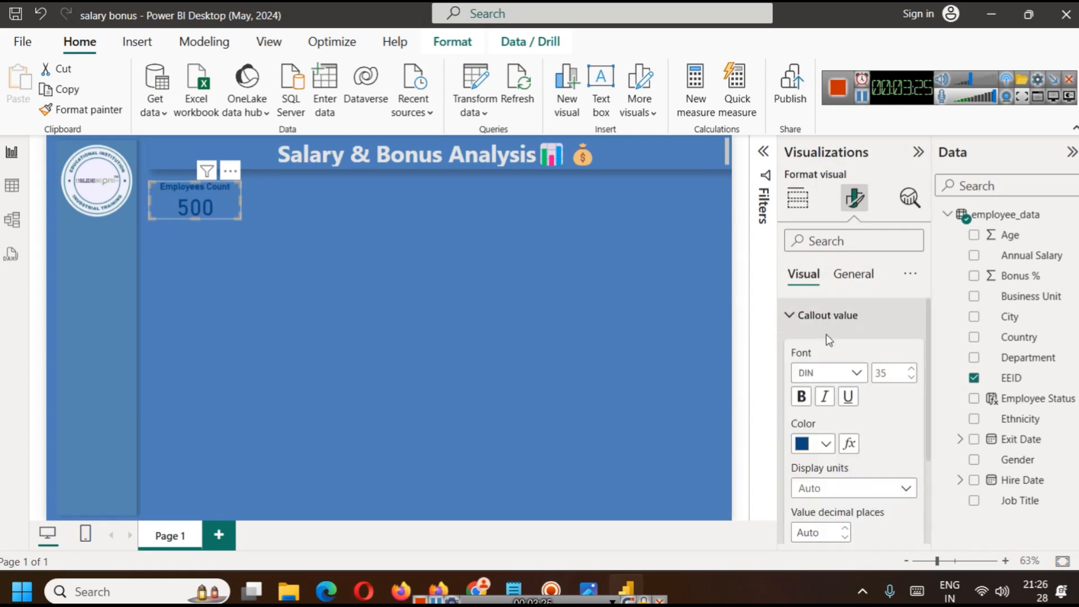
click(821, 444)
click(813, 212)
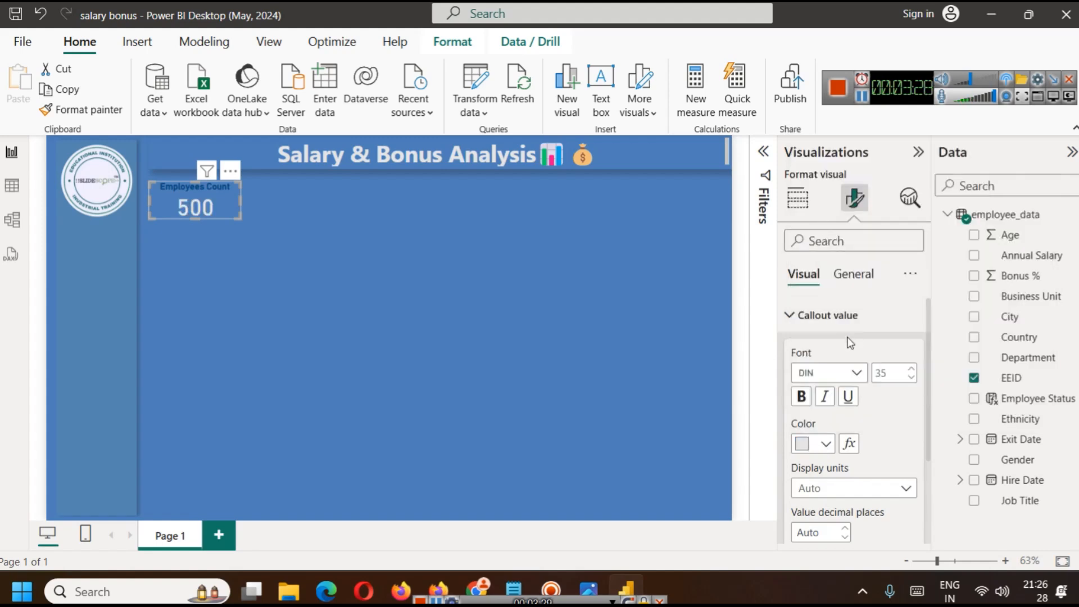
- Set the Employees Count title's text color to light gray
click(859, 281)
click(848, 351)
scroll(818, 432, down, 1)
scroll(818, 431, down, 2)
click(819, 424)
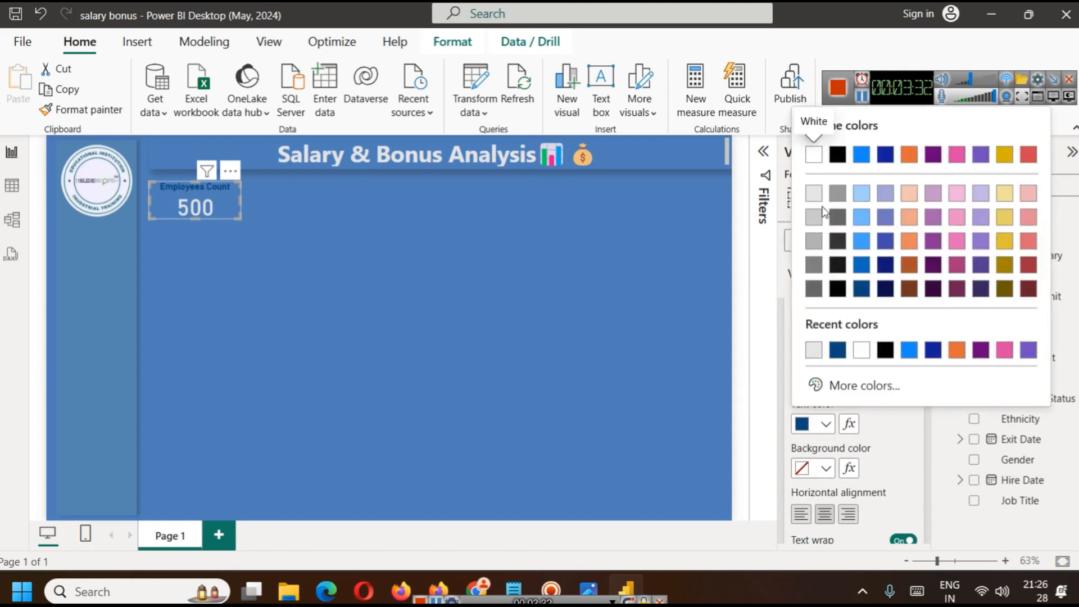
click(816, 200)
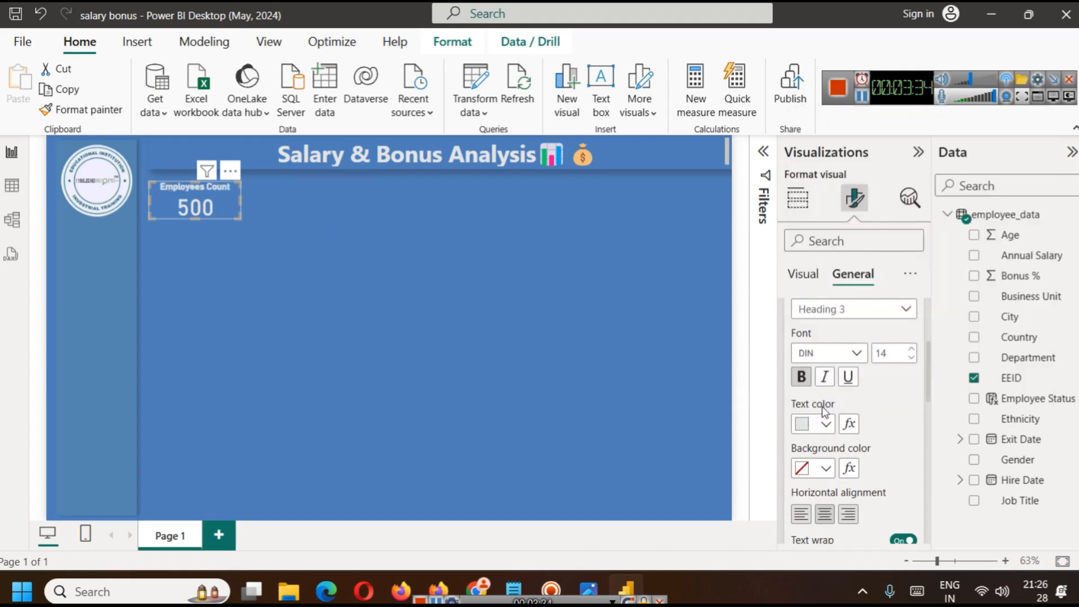
- Turn on the shadow effect for the Employees Count card
scroll(825, 410, up, 3)
click(809, 351)
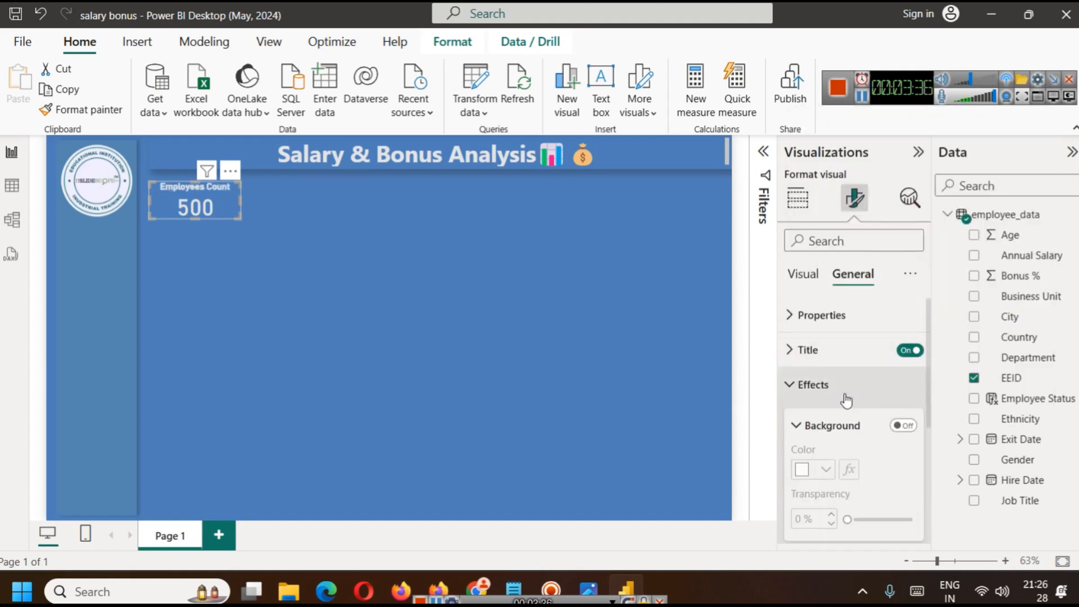
scroll(846, 400, down, 3)
click(907, 475)
click(367, 309)
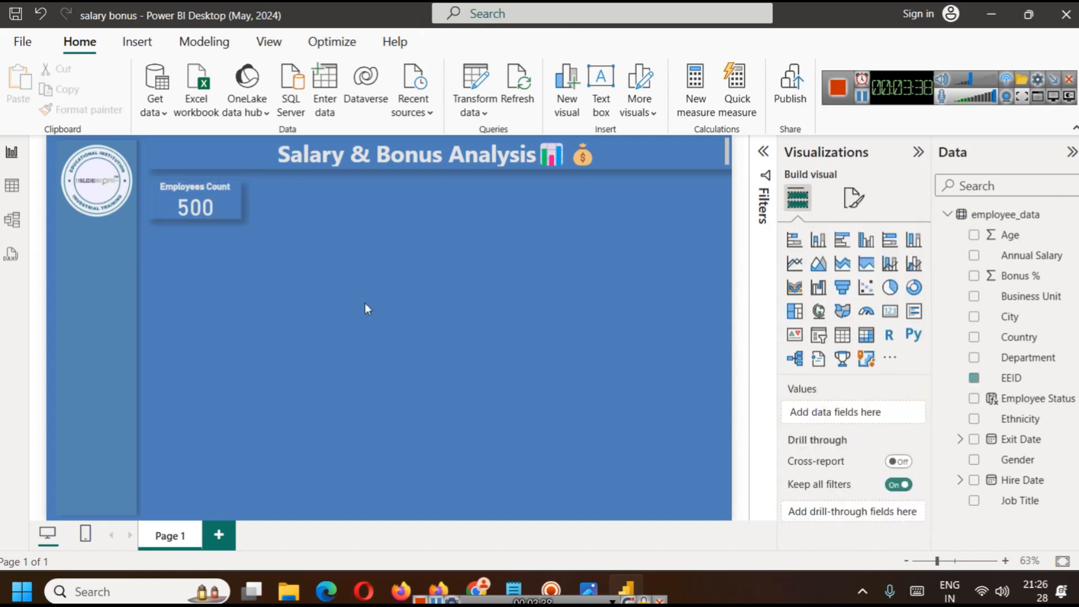
- Duplicate the Employees Count card and place the copy directly to the right of the original
click(197, 202)
key(ctrl+c)
key(ctrl+v)
drag(205, 192, 294, 206)
click(346, 258)
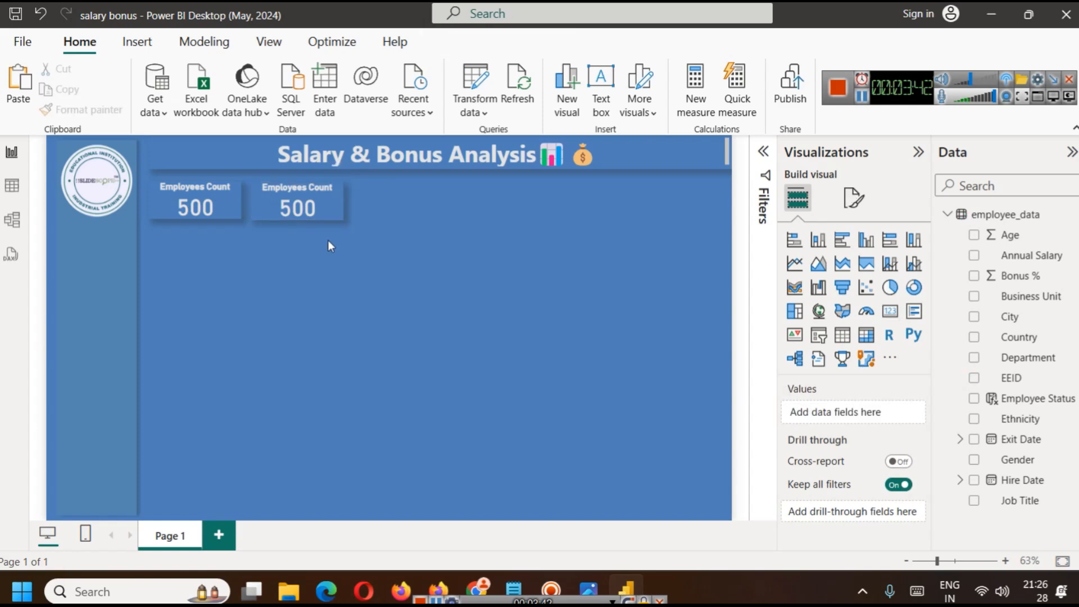
- Make another copy of the Employees Count card and position it to the right of the second card, nudging it slightly left
click(205, 204)
key(ctrl+c)
key(ctrl+v)
drag(204, 204, 414, 210)
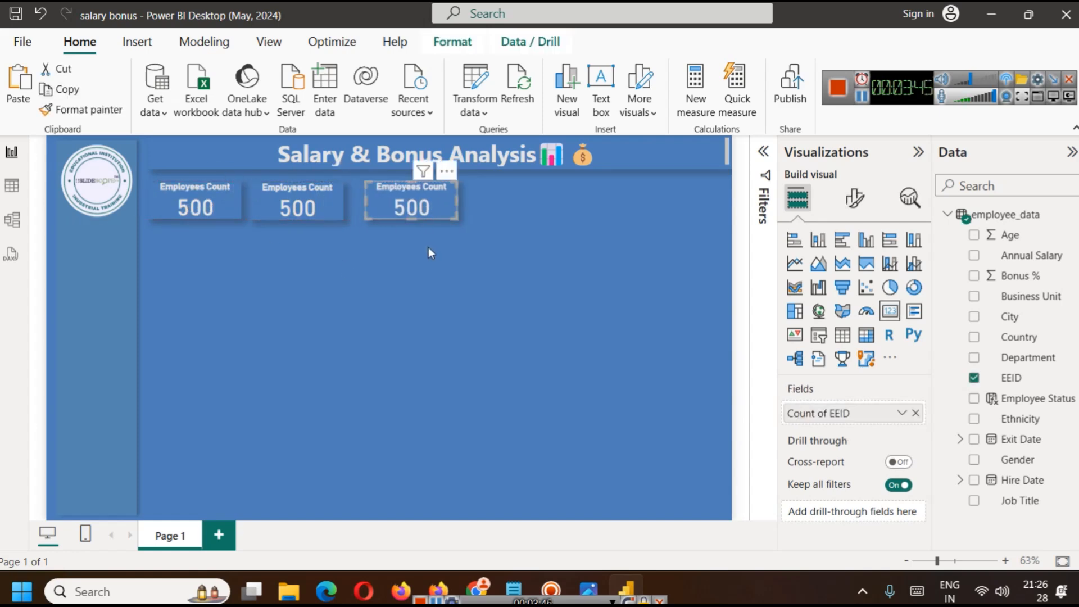
click(427, 249)
click(415, 204)
key(Left)
key(Left)
key(Left)
key(Left)
key(Left)
key(Left)
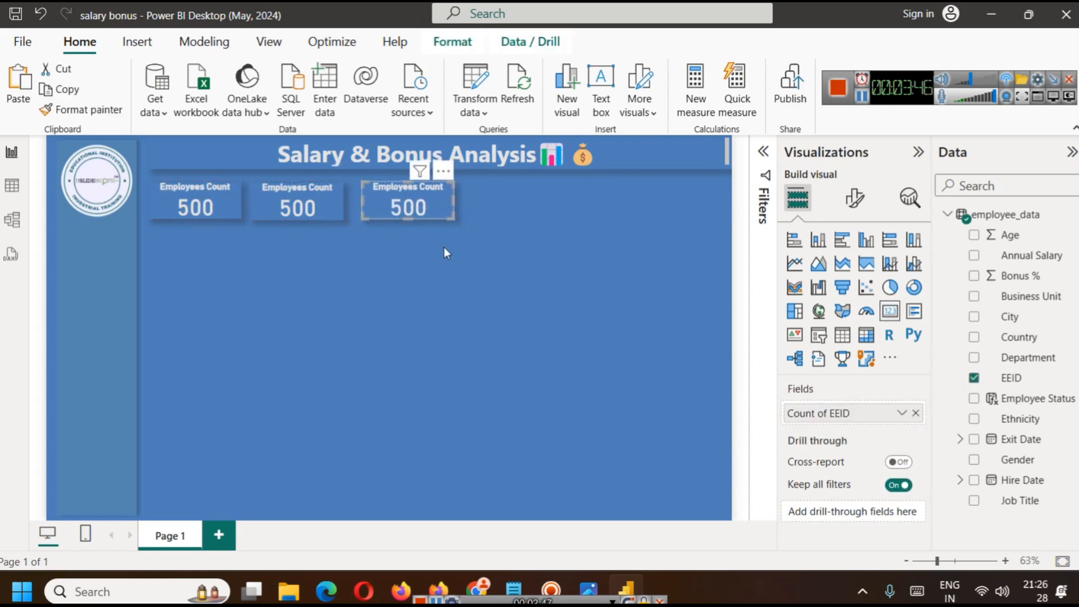
click(446, 253)
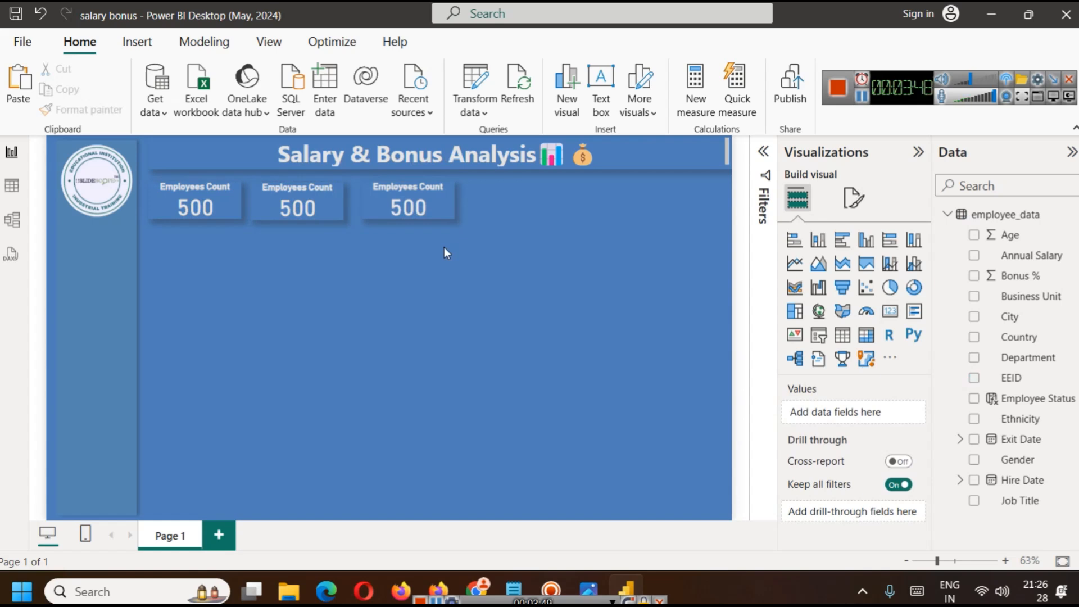
- Replace the second card's EEID count with the Age field, summarized as Average
click(309, 209)
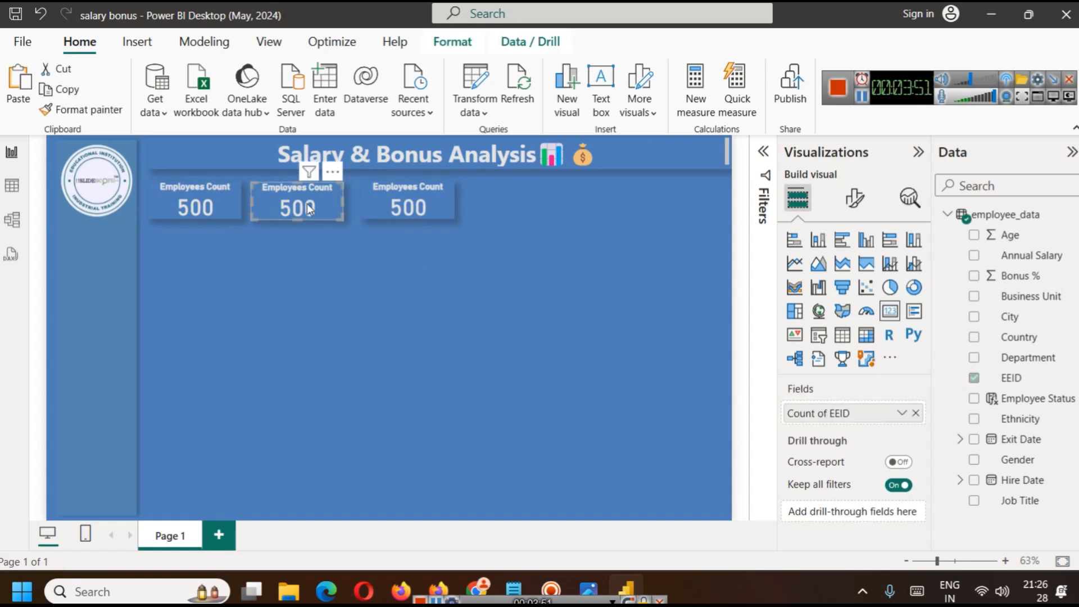
click(916, 413)
drag(1012, 236, 857, 408)
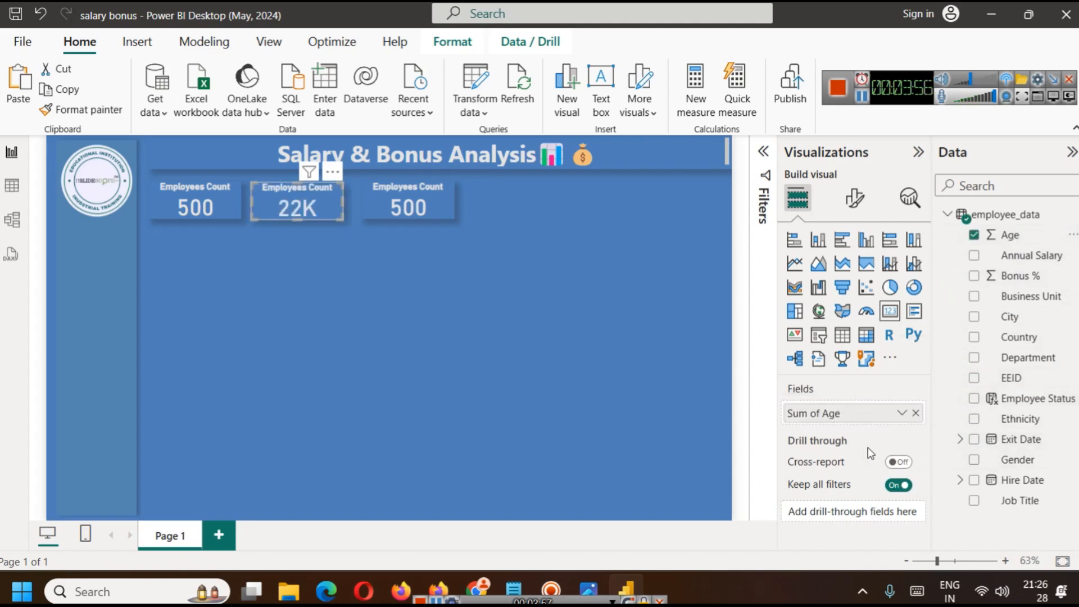
click(902, 413)
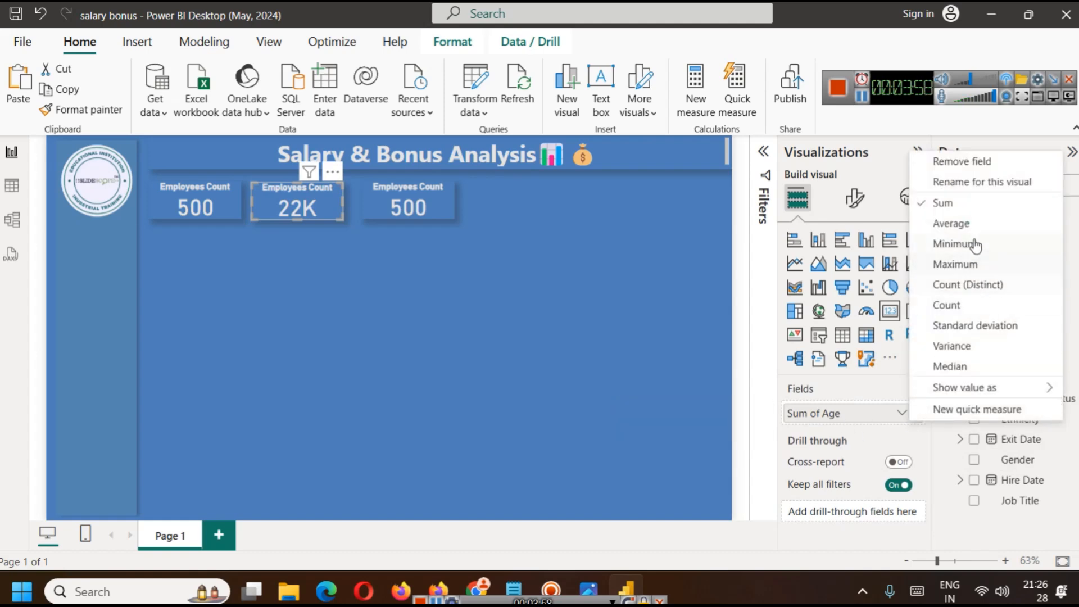
click(951, 223)
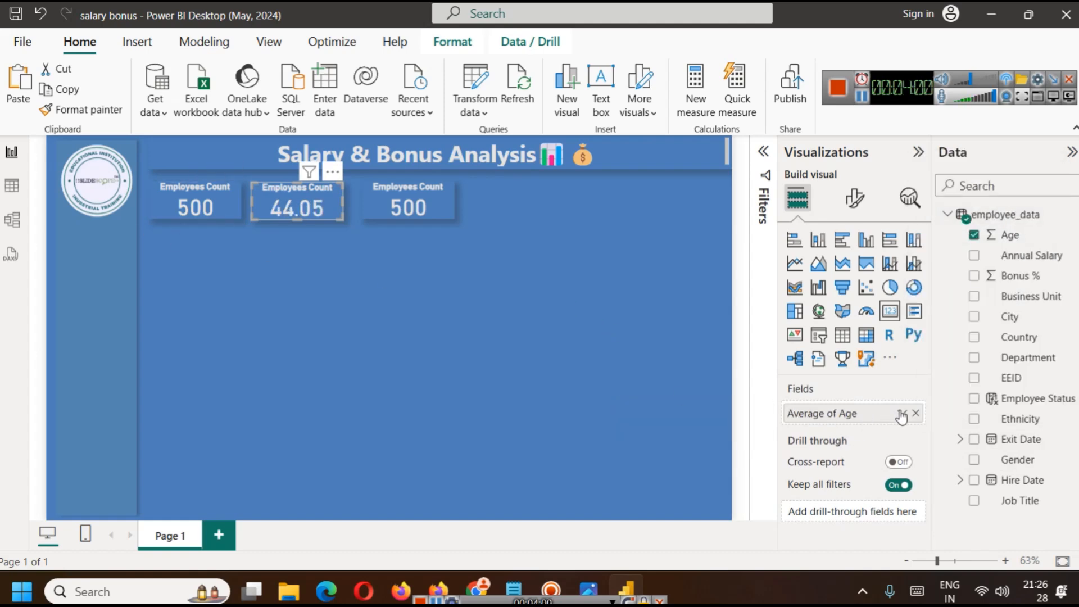
- Change the second card's title text to Average Age
click(855, 197)
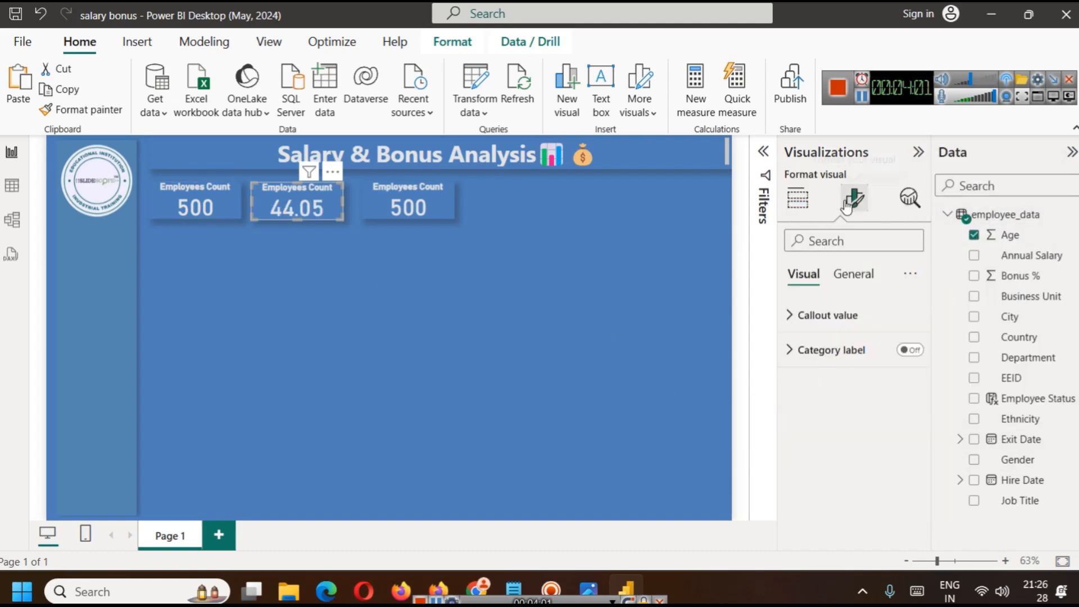
click(850, 277)
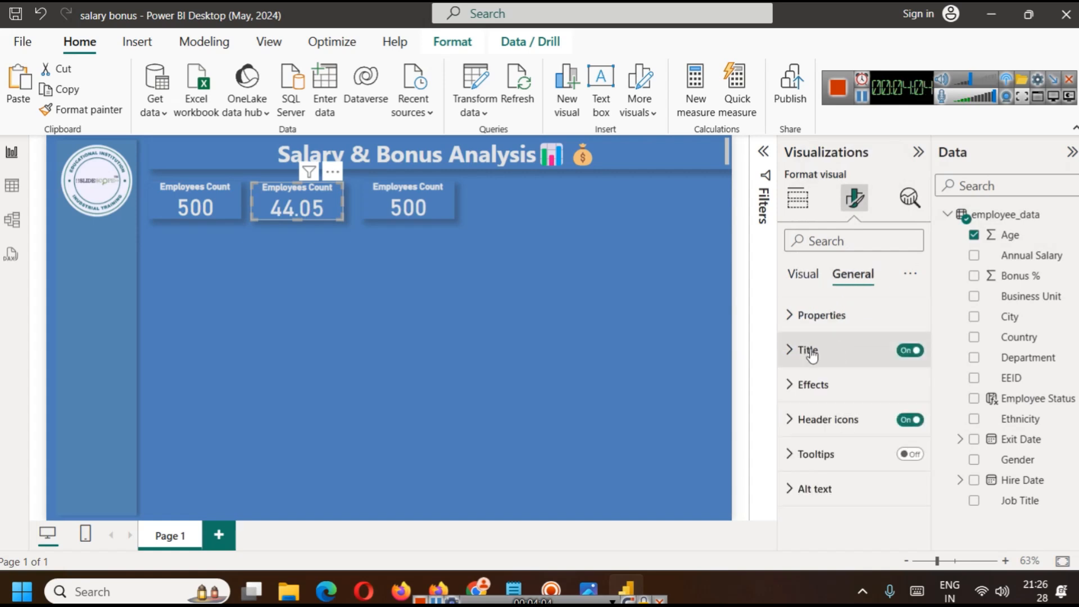
click(807, 350)
click(863, 436)
text(A)
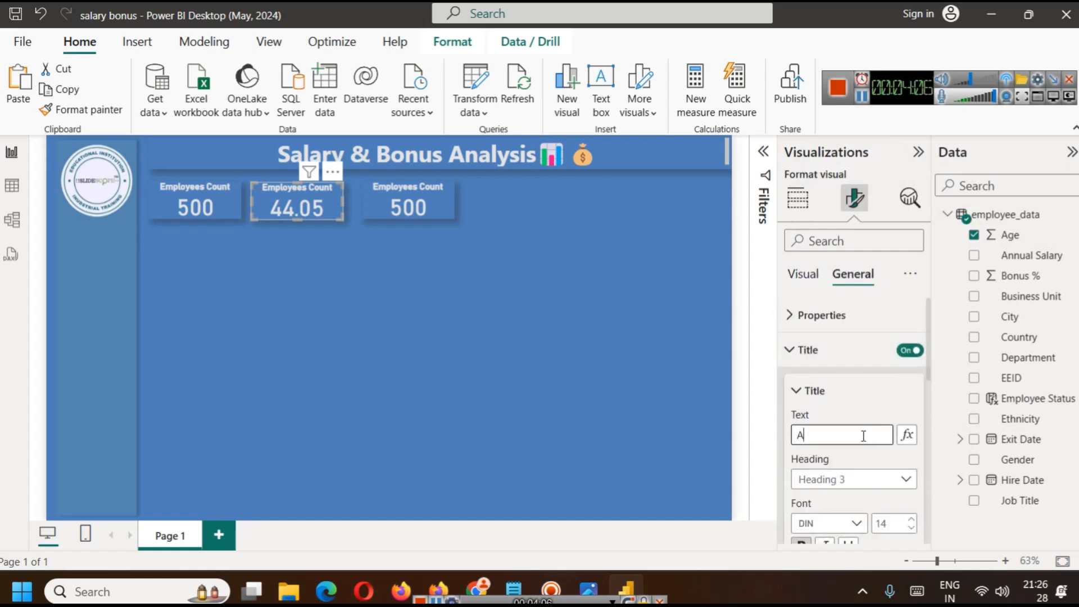
text(verage Age)
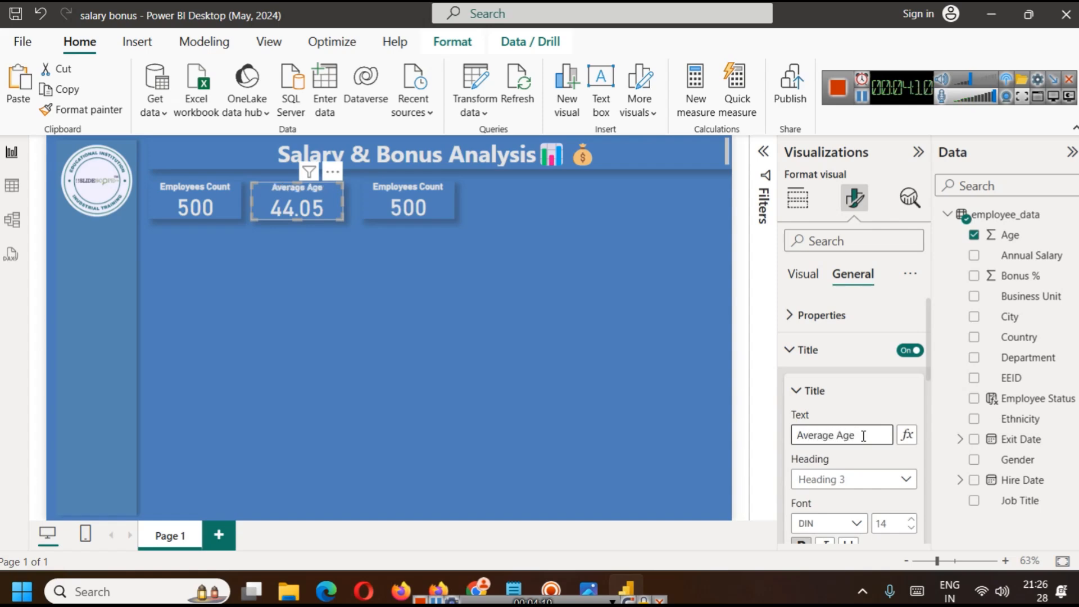
click(535, 444)
- Replace the third card's EEID count with the Employee Status field, summarized as Count
click(425, 206)
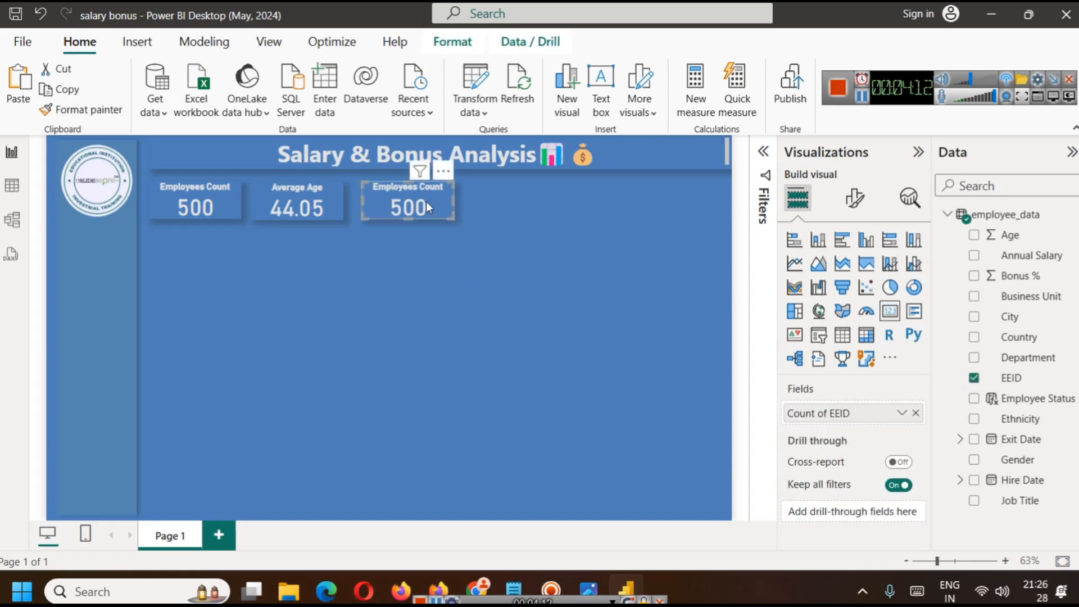
click(915, 413)
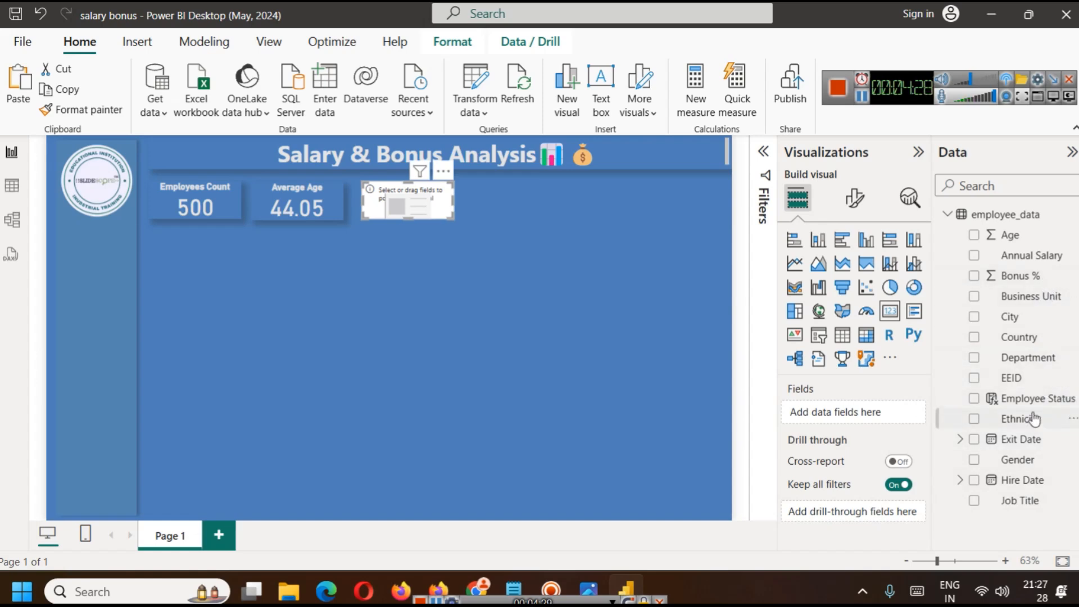
drag(1039, 405, 882, 416)
click(902, 413)
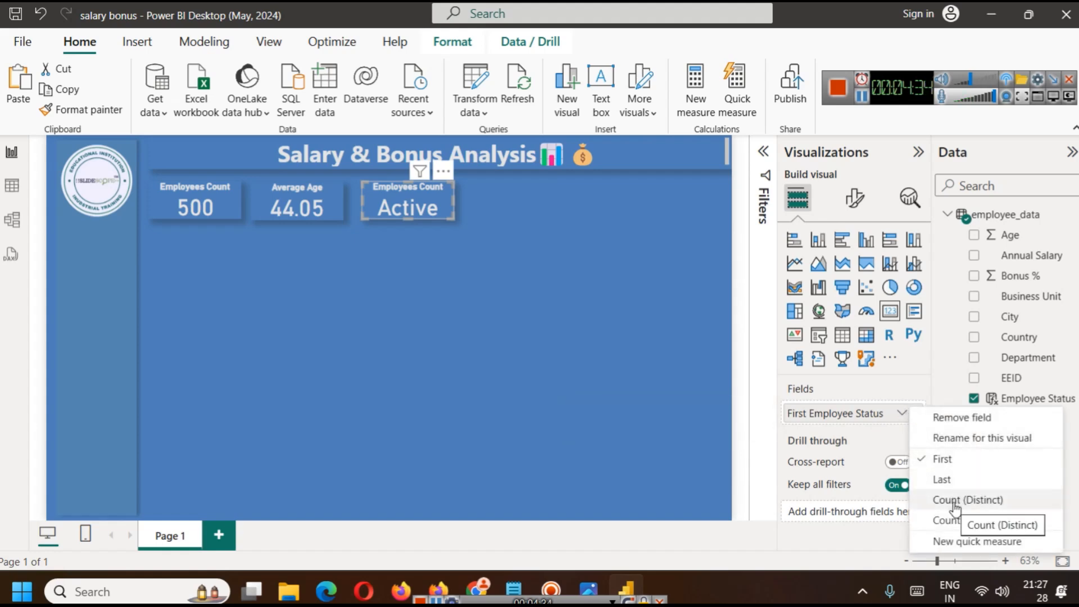
click(948, 520)
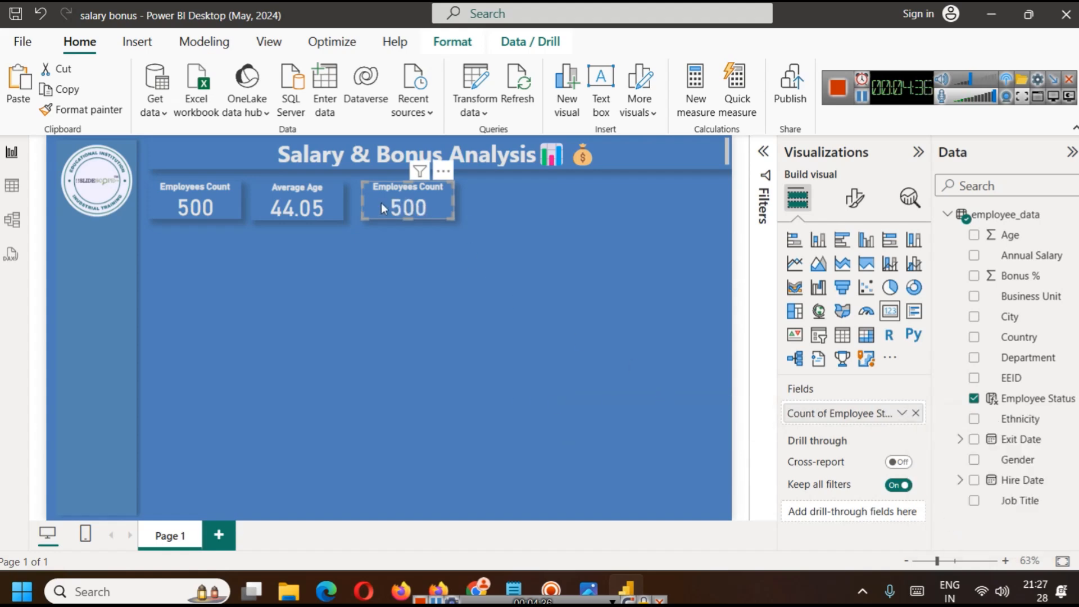
- Add Employee Status as a visual-level filter on the third card and limit it to Active
click(762, 153)
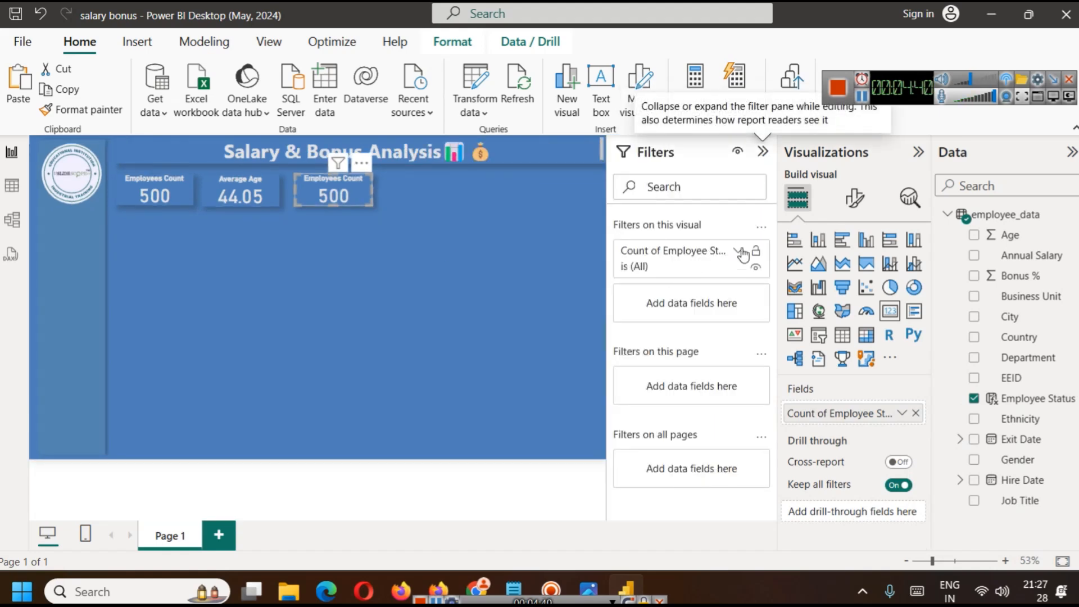
click(740, 252)
click(740, 253)
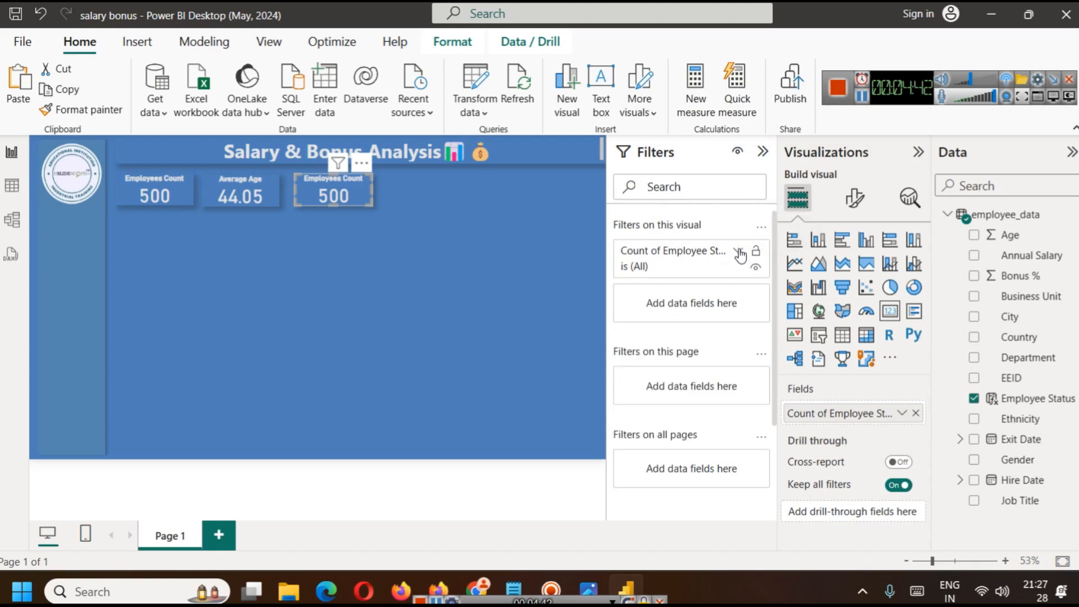
drag(1047, 410, 705, 306)
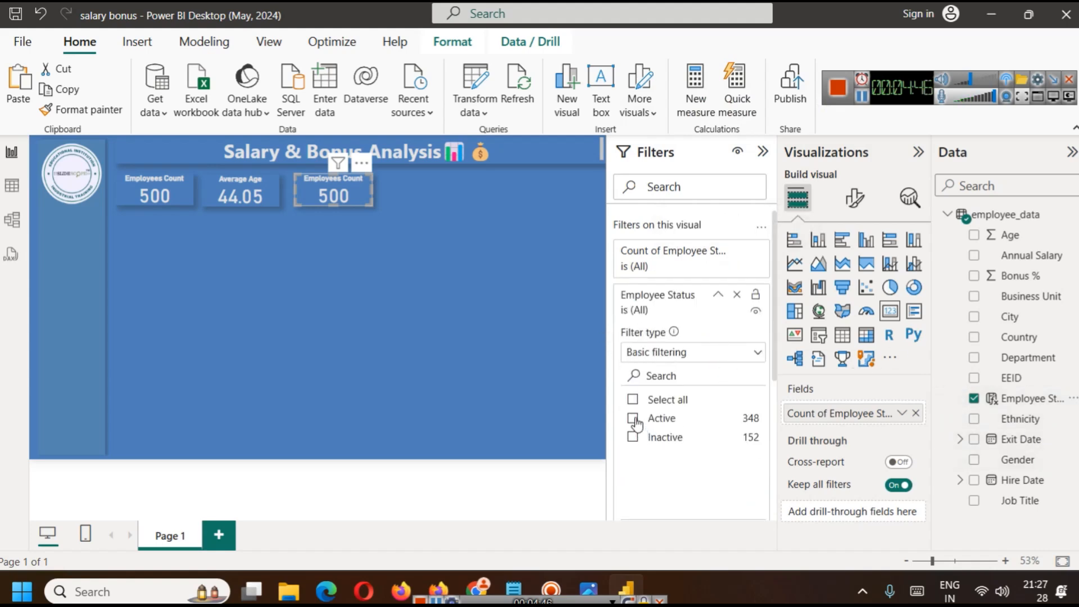
click(633, 418)
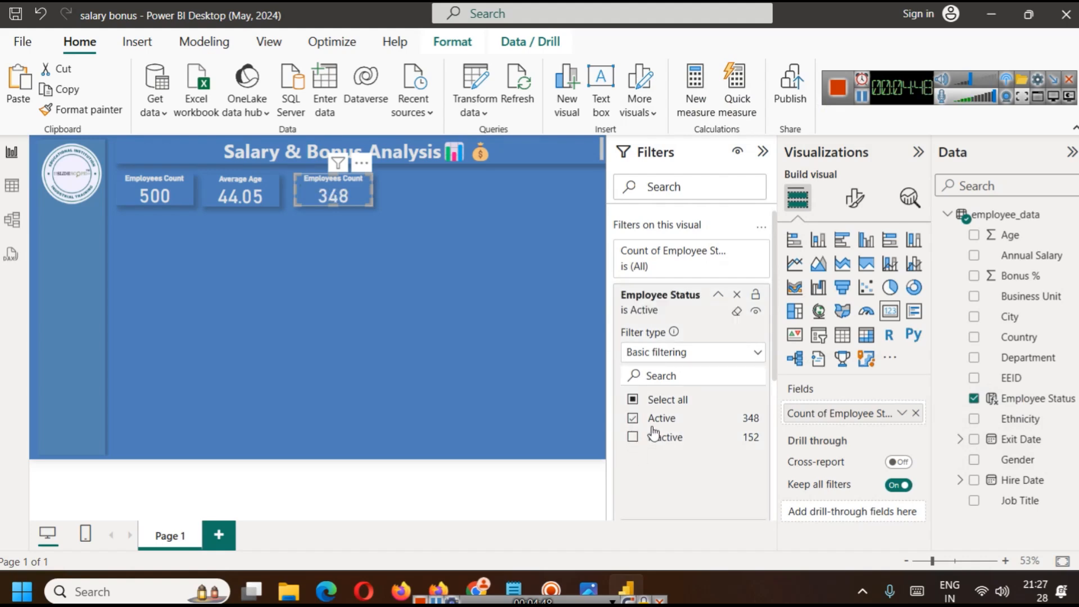
click(719, 296)
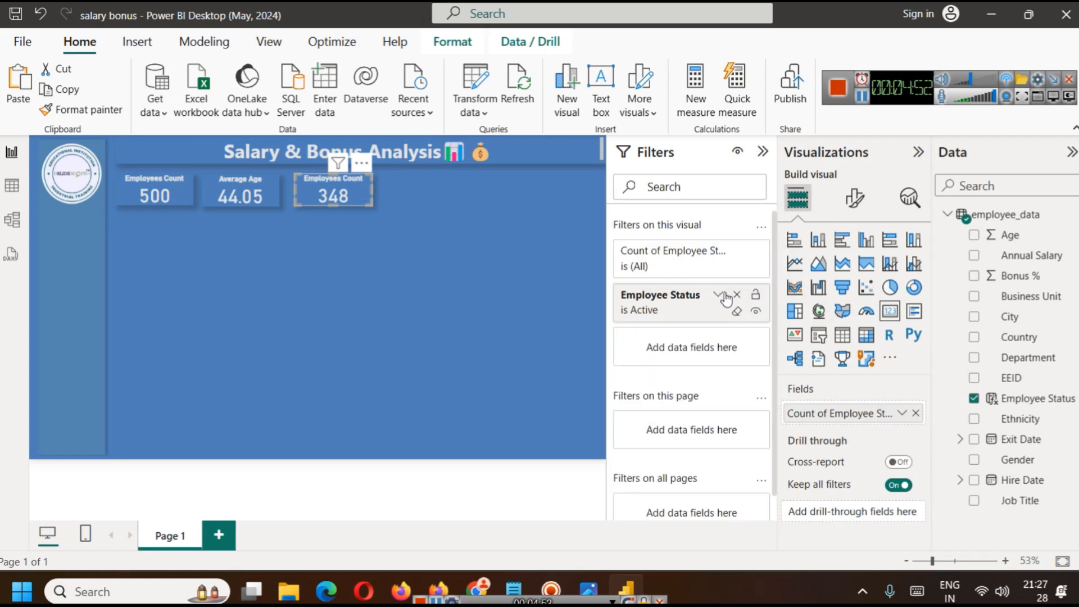
- Switch to Notepad and write the measure Active Employees Count = CALCULATE(COUNT('Table'[EEID]), ISBLANK('Table'[Exit Date])) below the Employee Status formula
click(763, 151)
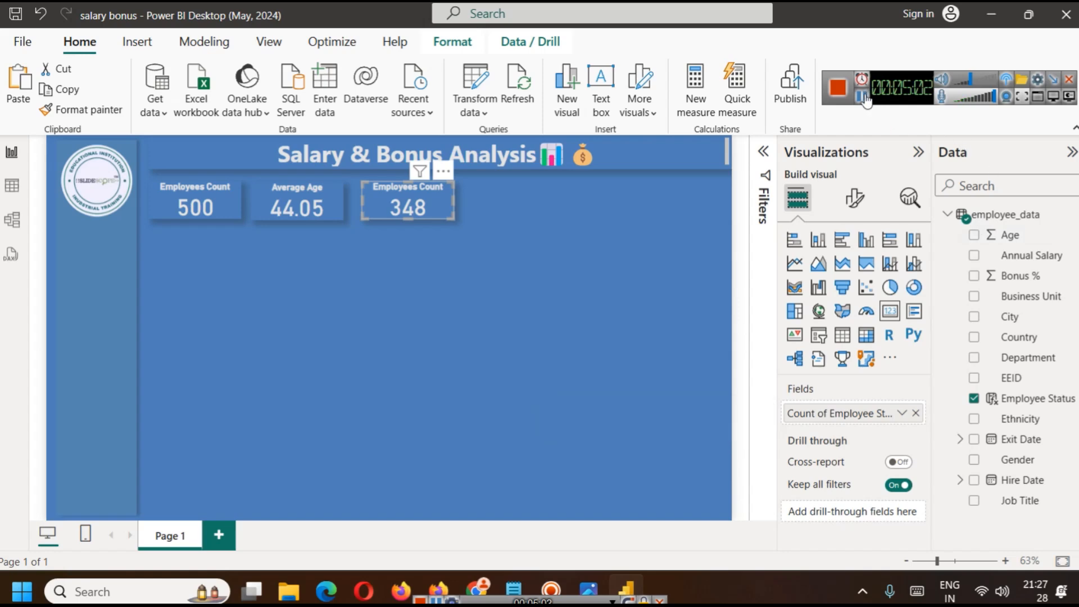
key(alt+Tab)
key(Return)
key(Return)
key(Return)
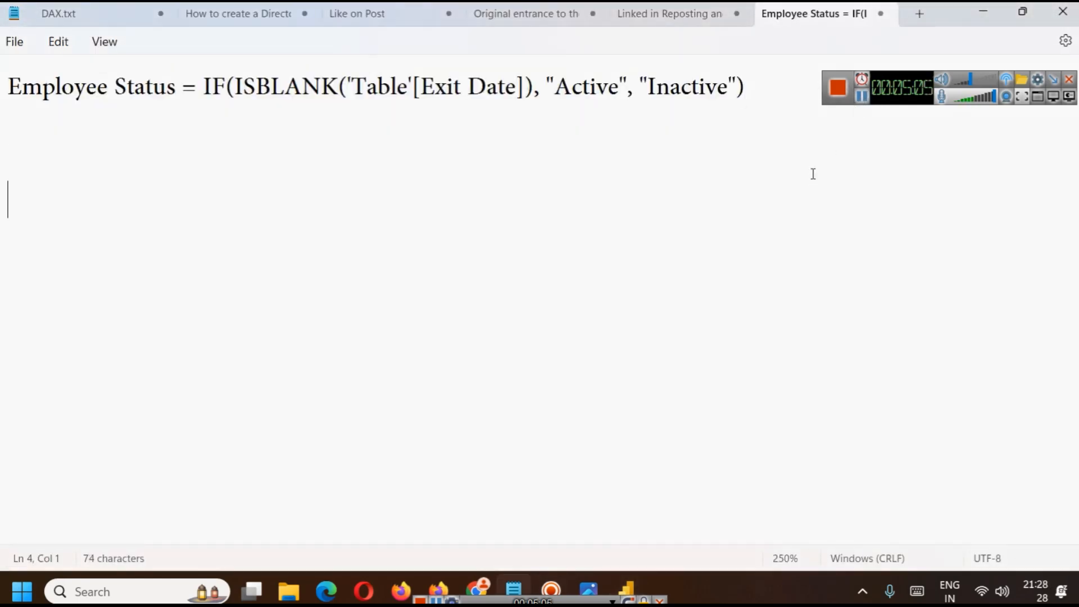
text(Active Employees Count =  CALCULATE(     COUNT('Table'[EEID]),     ISBLANK('Table'[Exit Date]) ))
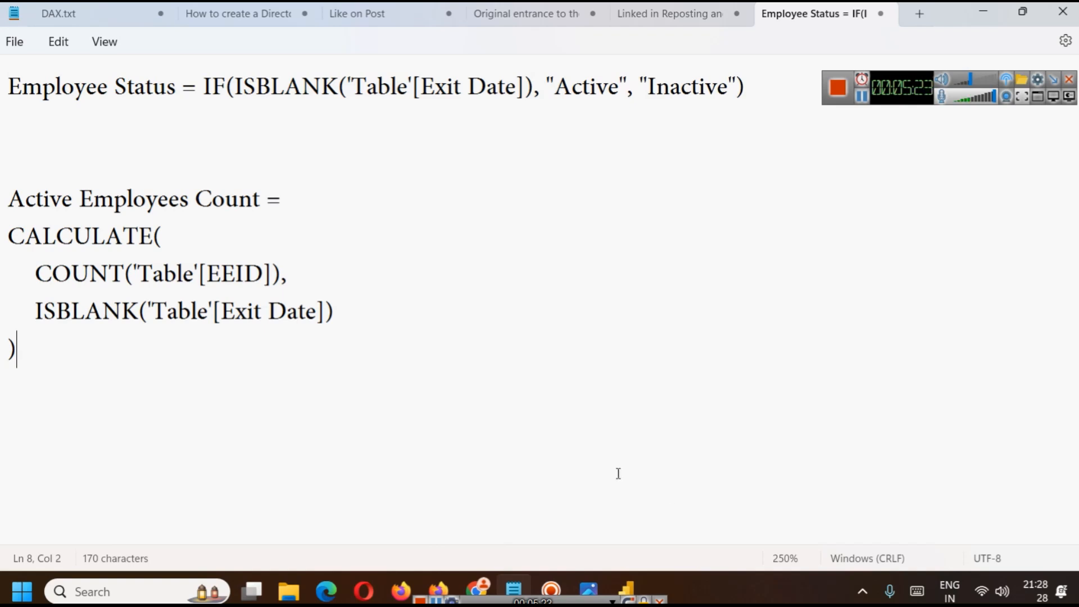
- Copy the Active Employees Count formula, switch back to Power BI Desktop and paste it as a new measure
drag(50, 357, 1, 197)
key(ctrl+c)
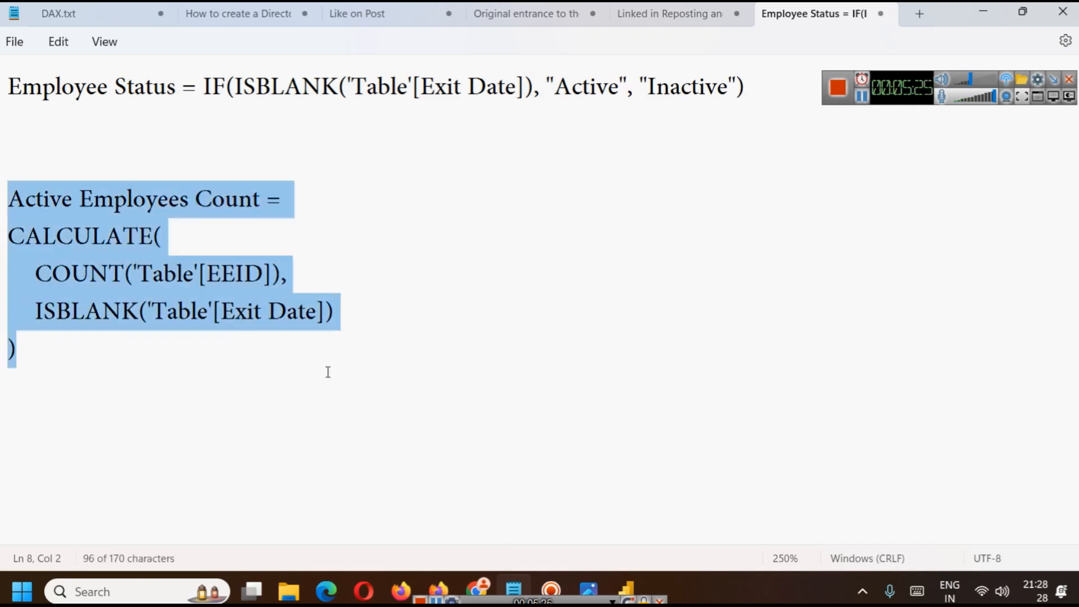
click(630, 579)
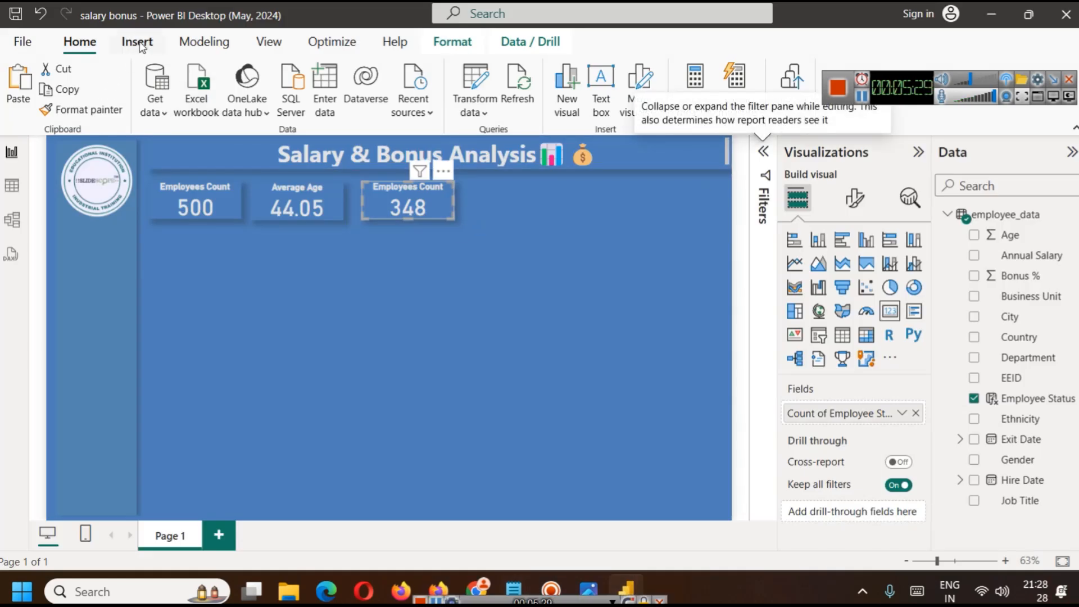
click(194, 40)
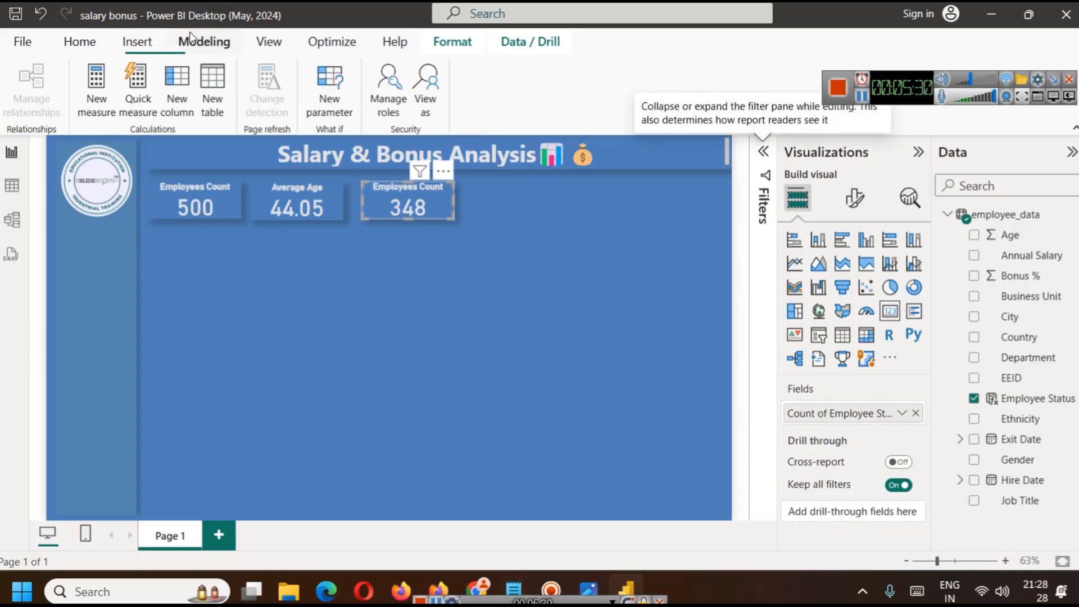
click(97, 96)
key(ctrl+a)
key(ctrl+v)
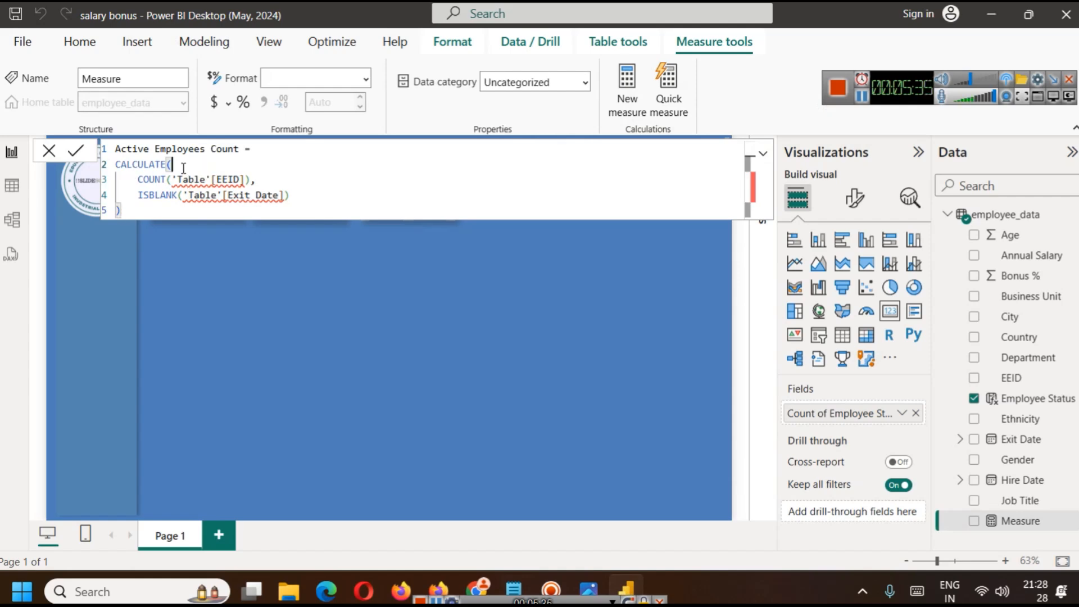
- Replace the placeholder table in the measure's COUNT function with employee_data
double_click(141, 164)
click(199, 167)
key(BackSpace)
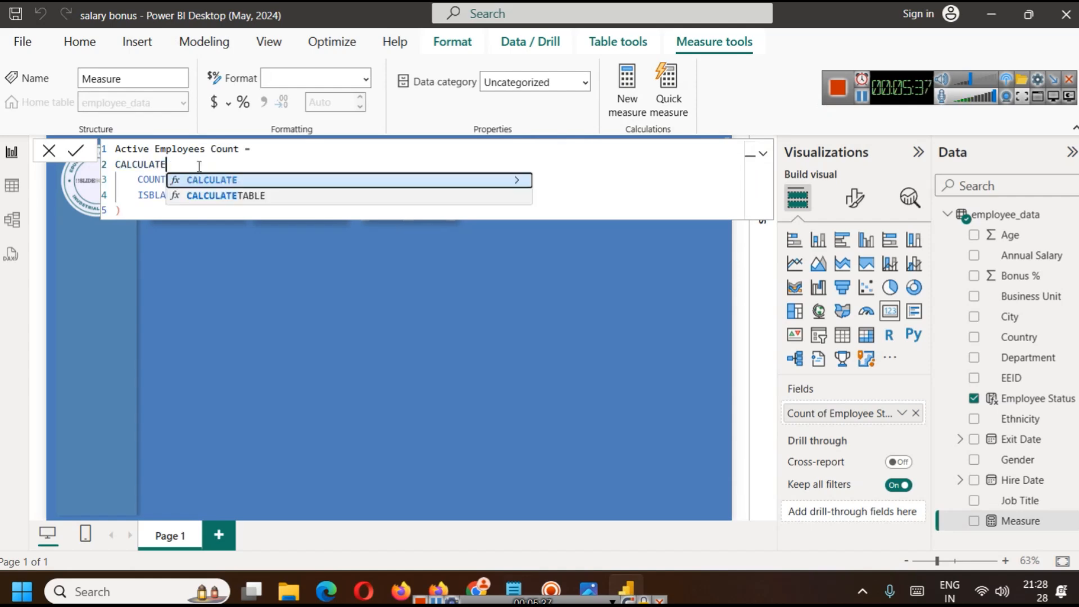
text(()
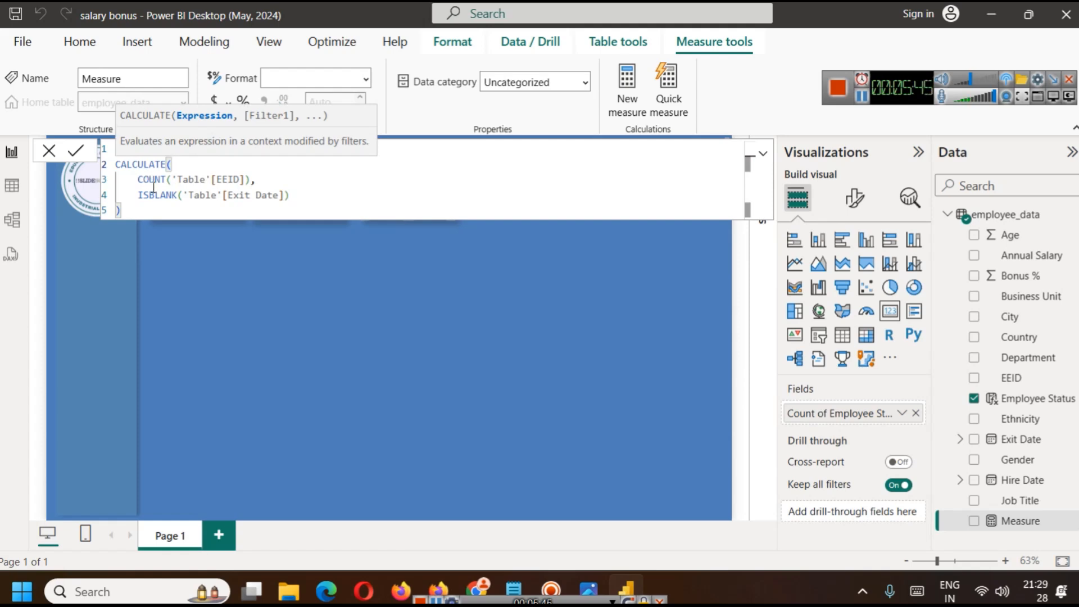
double_click(192, 180)
text(e)
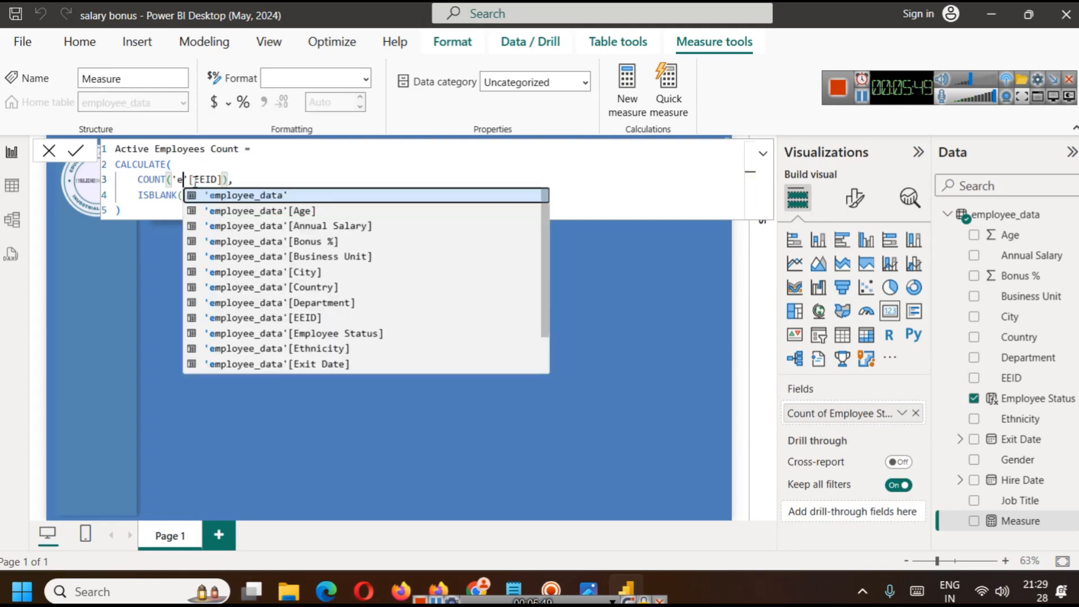
key(Tab)
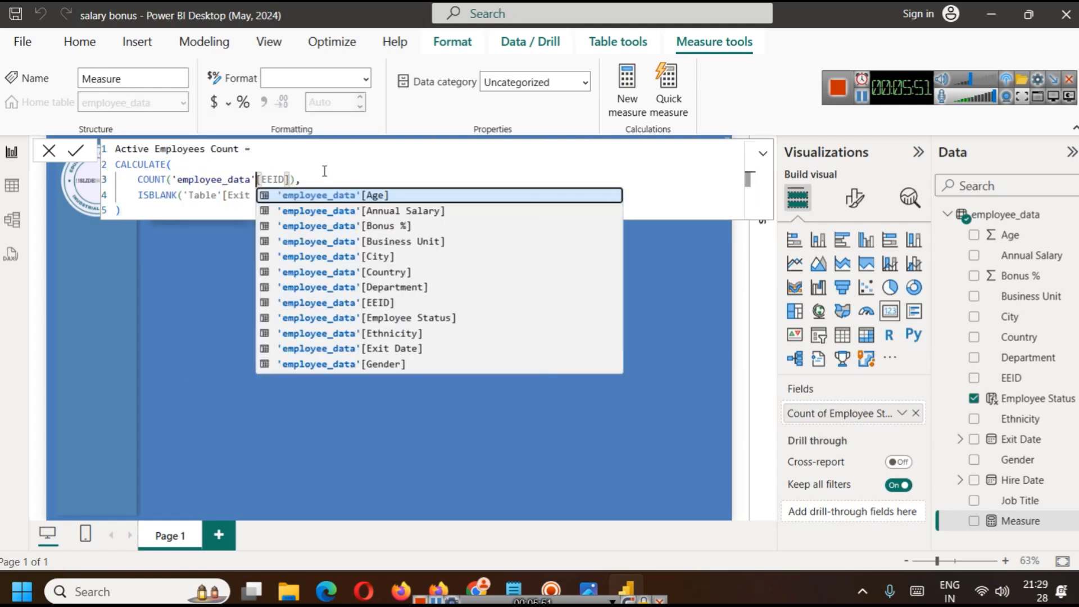
key(Escape)
- Replace the placeholder table in the measure's ISBLANK filter with employee_data
click(161, 195)
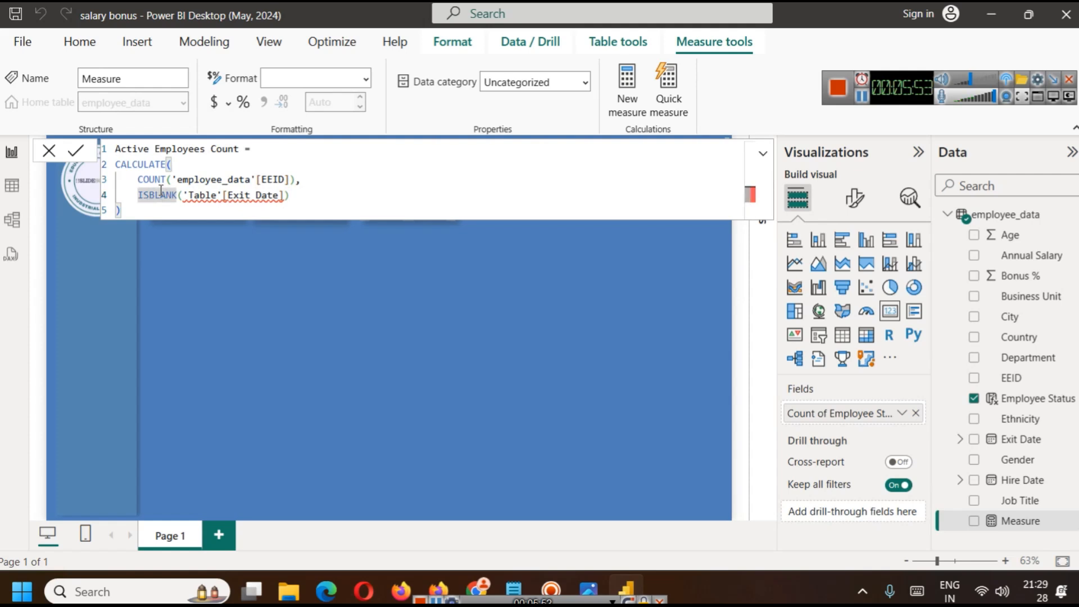
click(180, 165)
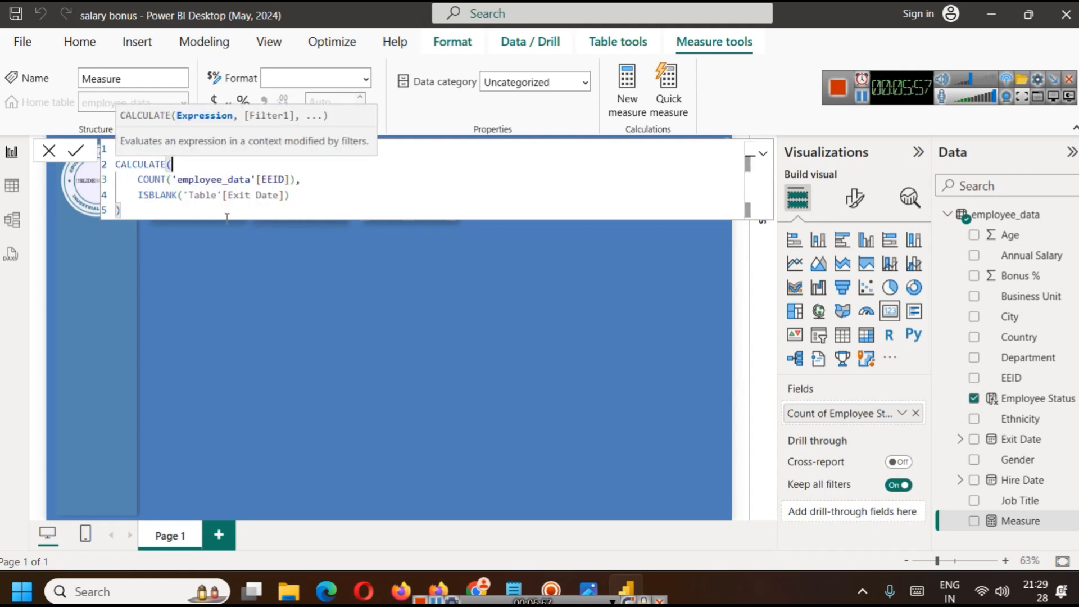
click(205, 196)
double_click(205, 196)
text(am)
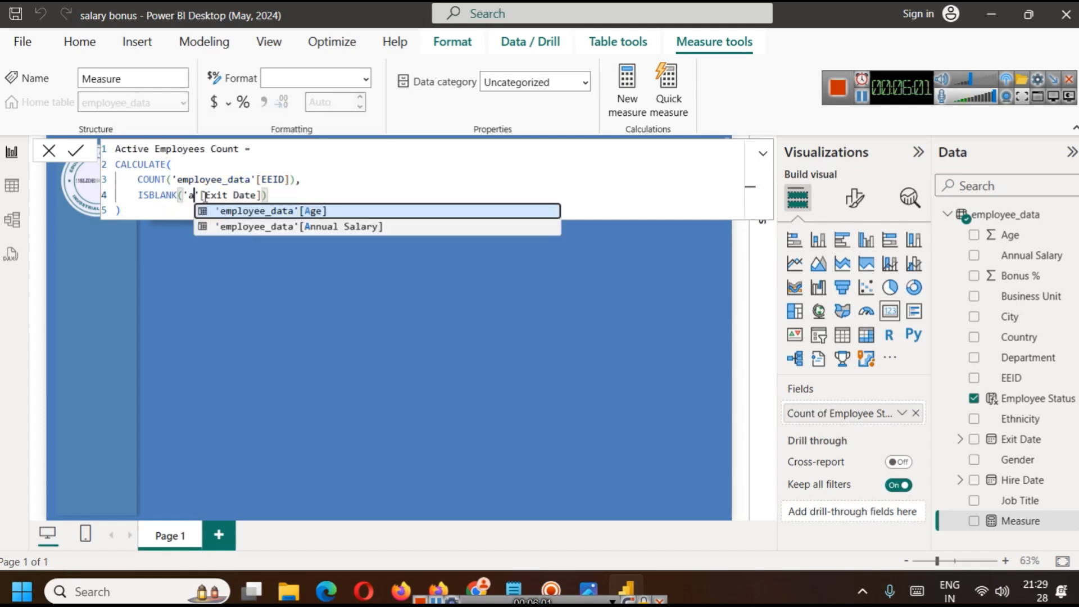
key(BackSpace)
key(BackSpace)
key(Tab)
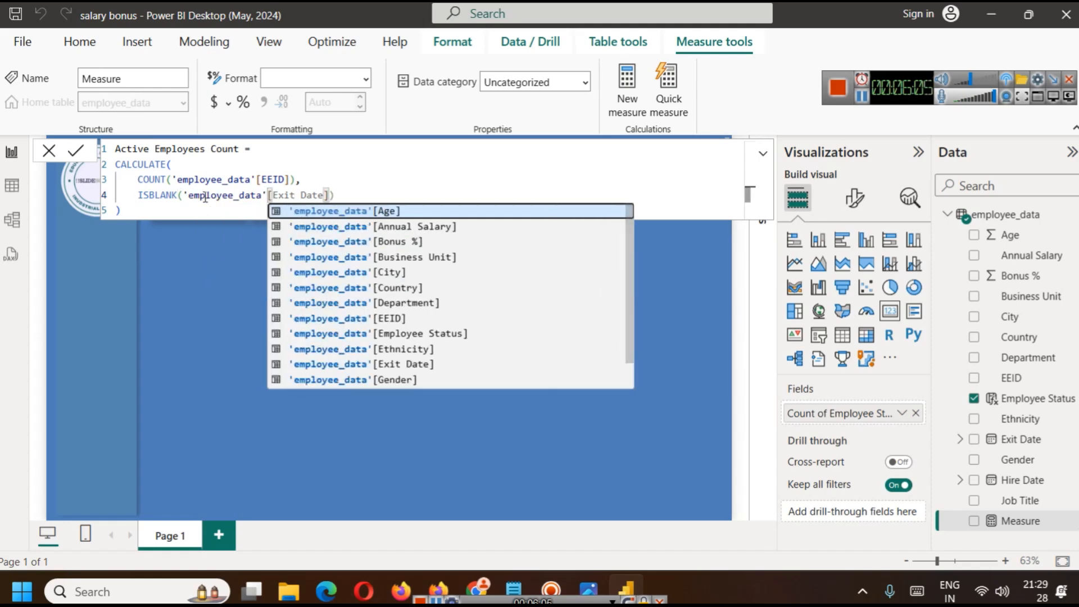
click(327, 167)
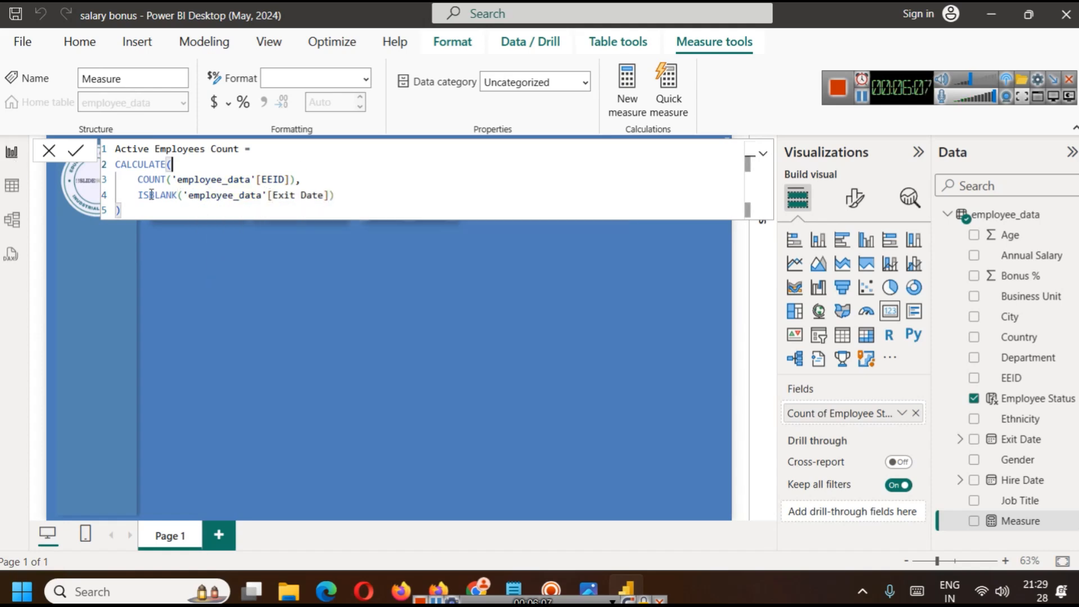
- Replace the whole ISBLANK expression in the measure with the column employee_data[Employee Status]
drag(139, 195, 335, 194)
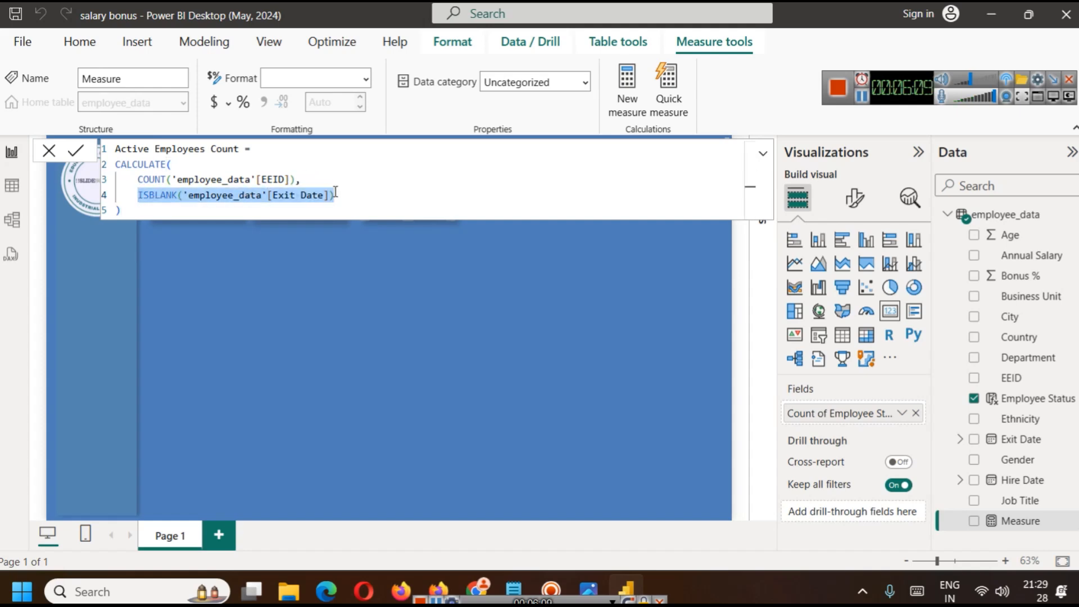
key(BackSpace)
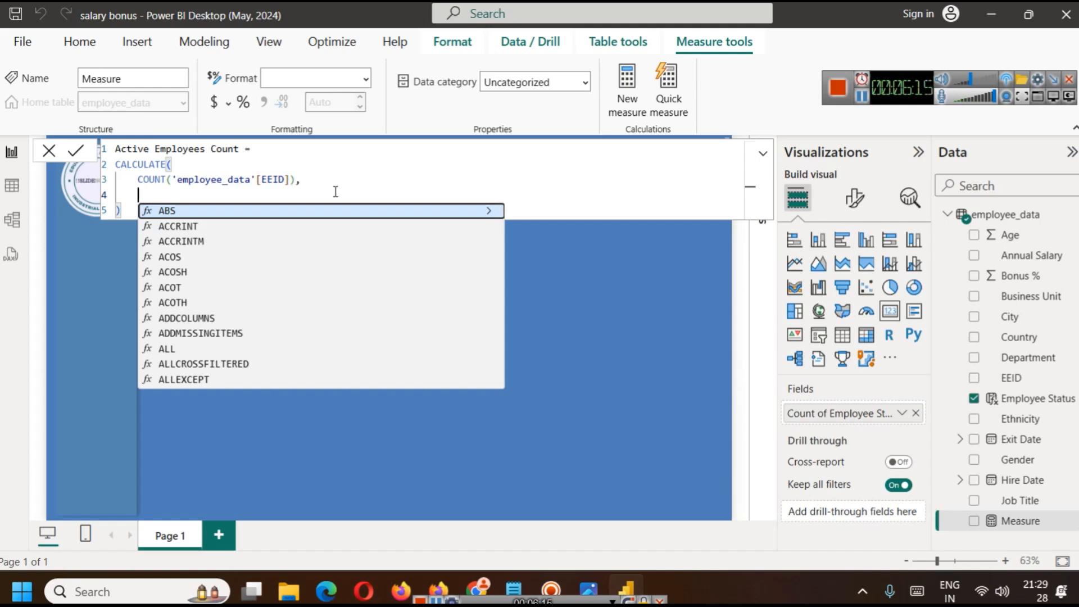
text(em)
key(Down)
key(Down)
key(Down)
key(Down)
key(Down)
key(Down)
key(Down)
key(Down)
key(Down)
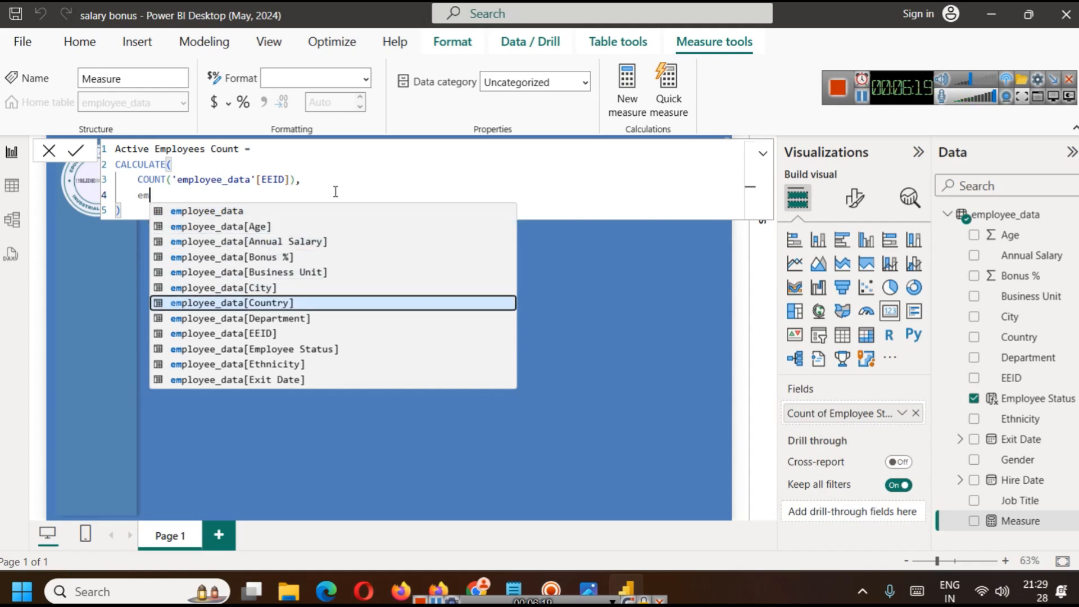
key(Tab)
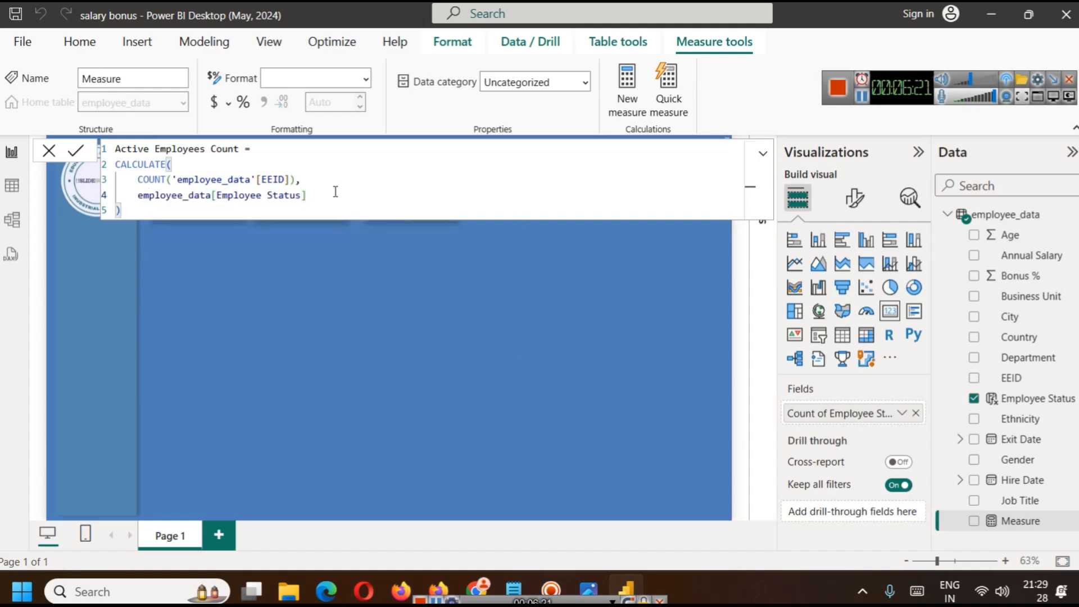
- Complete the measure's filter condition with = "Active" and commit the formula
key(BackSpace)
text("Act)
text(tv)
text(ive)
click(76, 150)
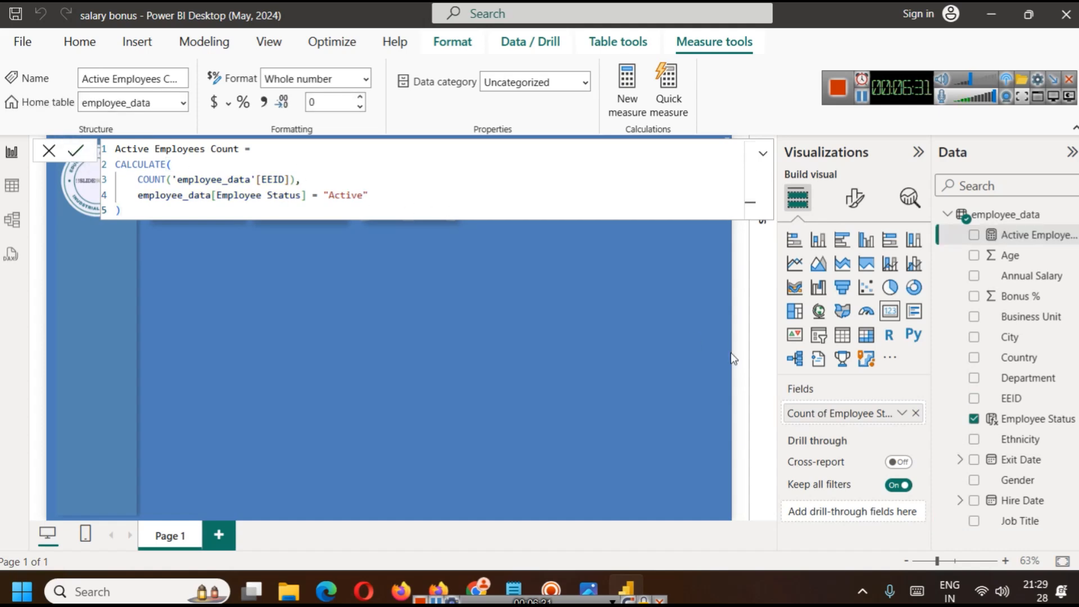
- Duplicate the third card and place the copy beside it as a fourth card in the row
click(335, 272)
click(423, 201)
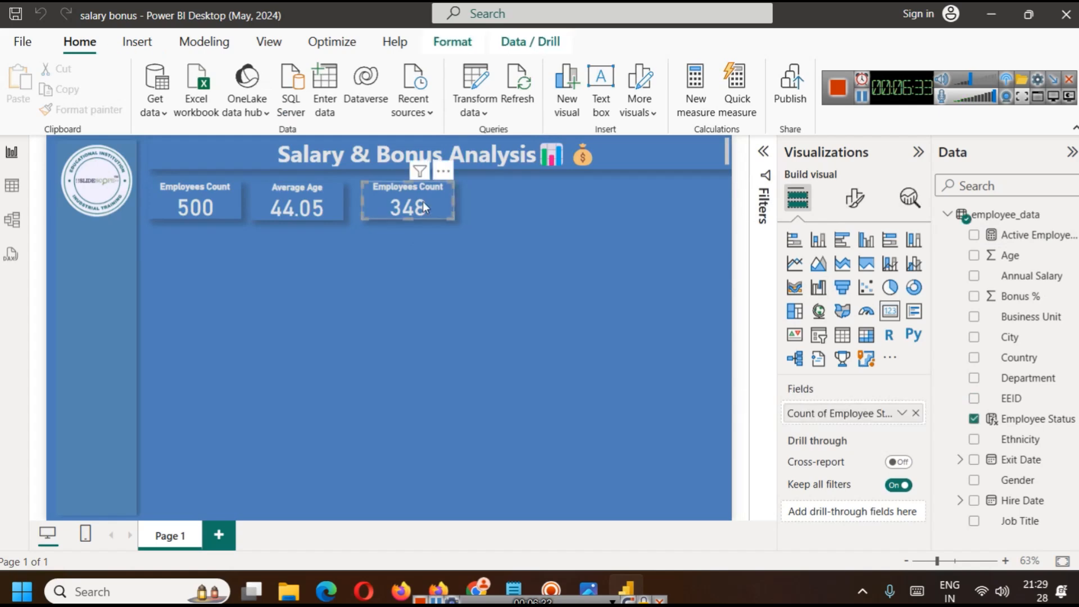
key(ctrl+c)
key(ctrl+v)
drag(423, 201, 525, 196)
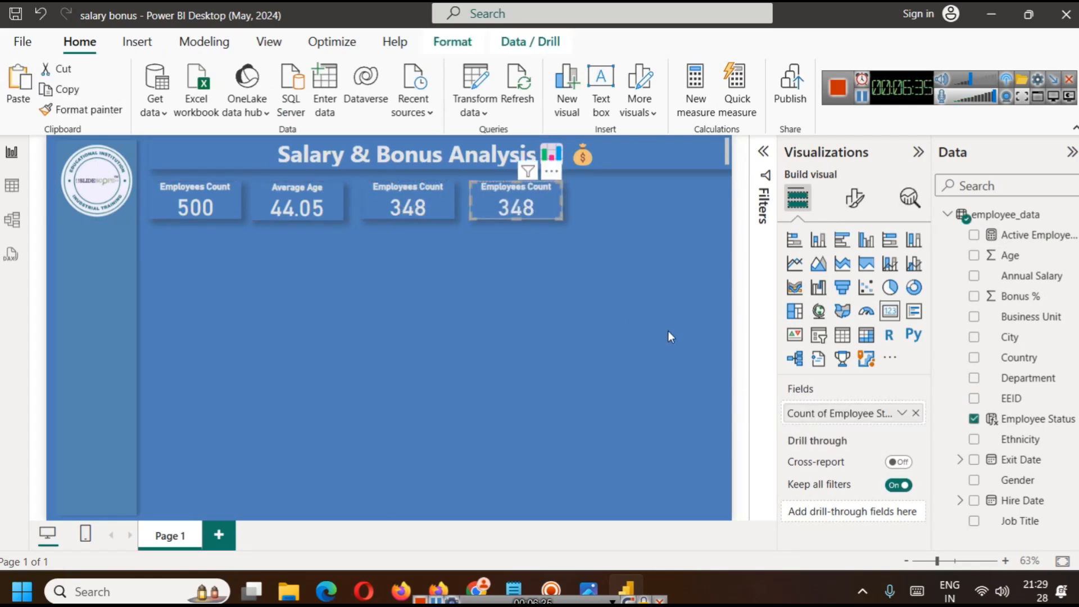
- Replace the fourth card's Employee Status count with the Active Employees Count measure
click(669, 332)
click(516, 205)
click(916, 414)
drag(1033, 235, 846, 413)
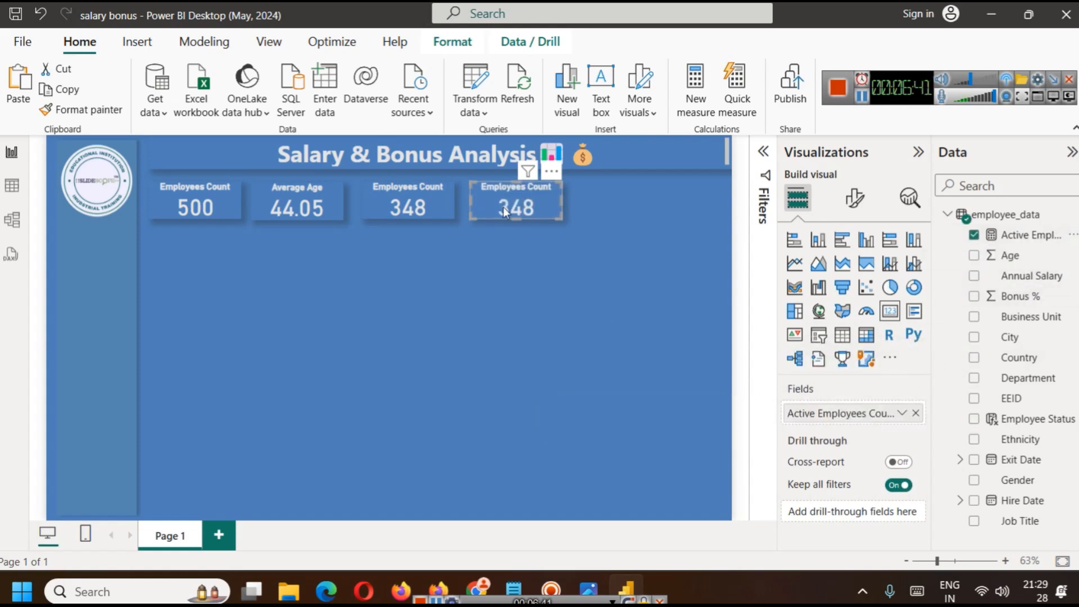
- Open the Active Employees Count measure's formula and prefix its name with "In"
click(1023, 240)
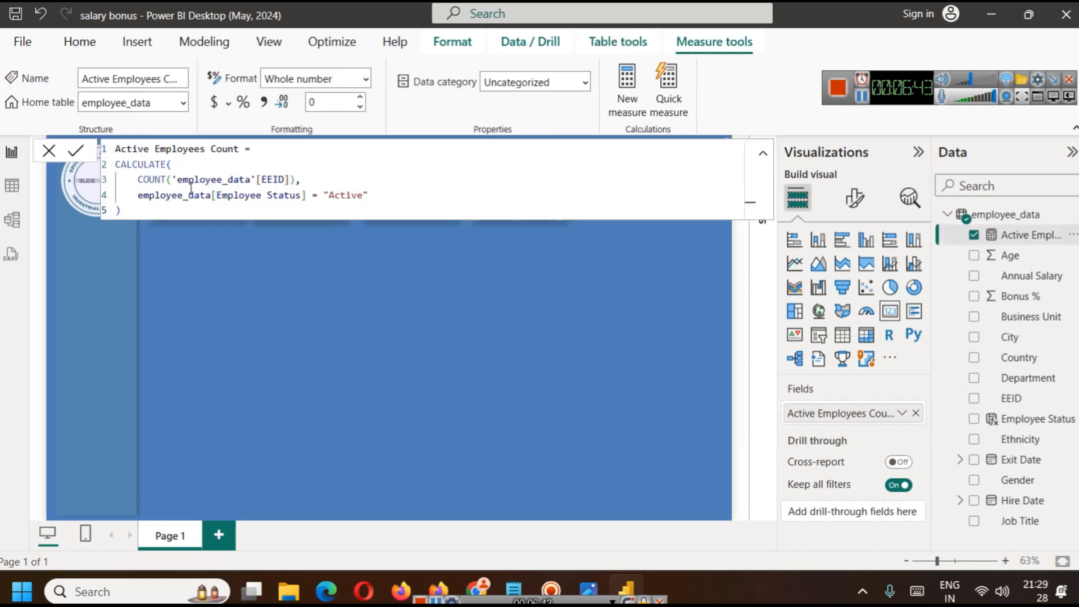
click(117, 148)
text(In)
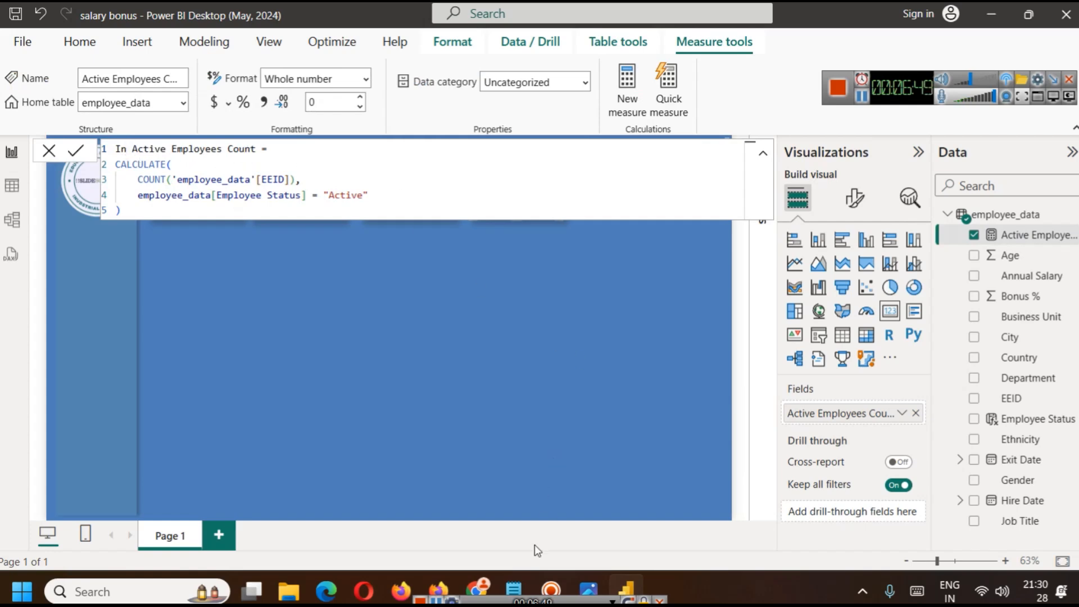
- Copy the word Inactive from the Notepad formula and paste it over Active in the measure's Employee Status condition
click(514, 591)
click(523, 144)
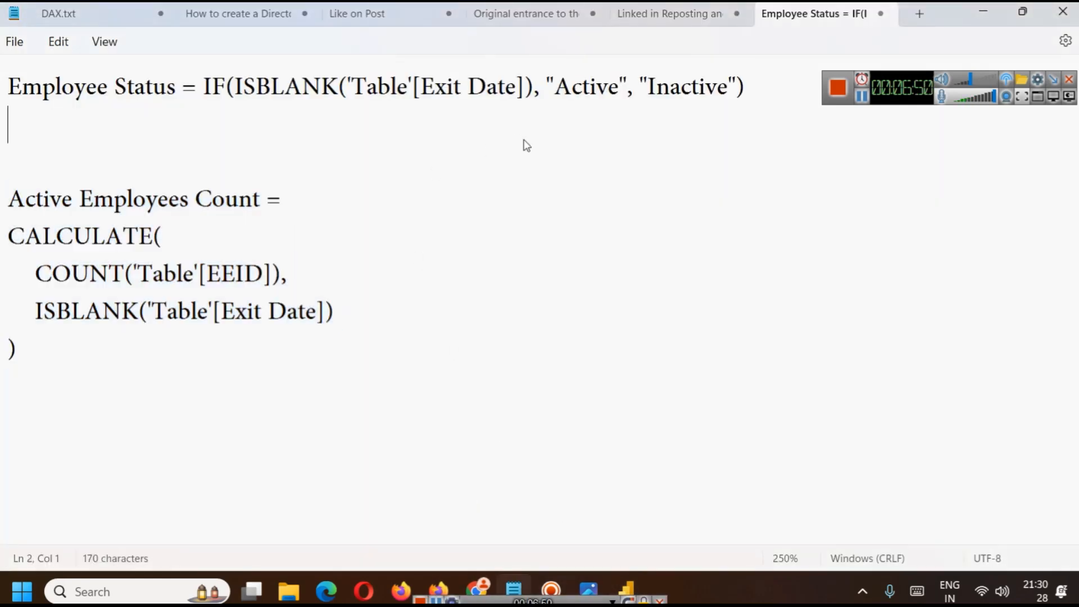
double_click(672, 93)
click(983, 13)
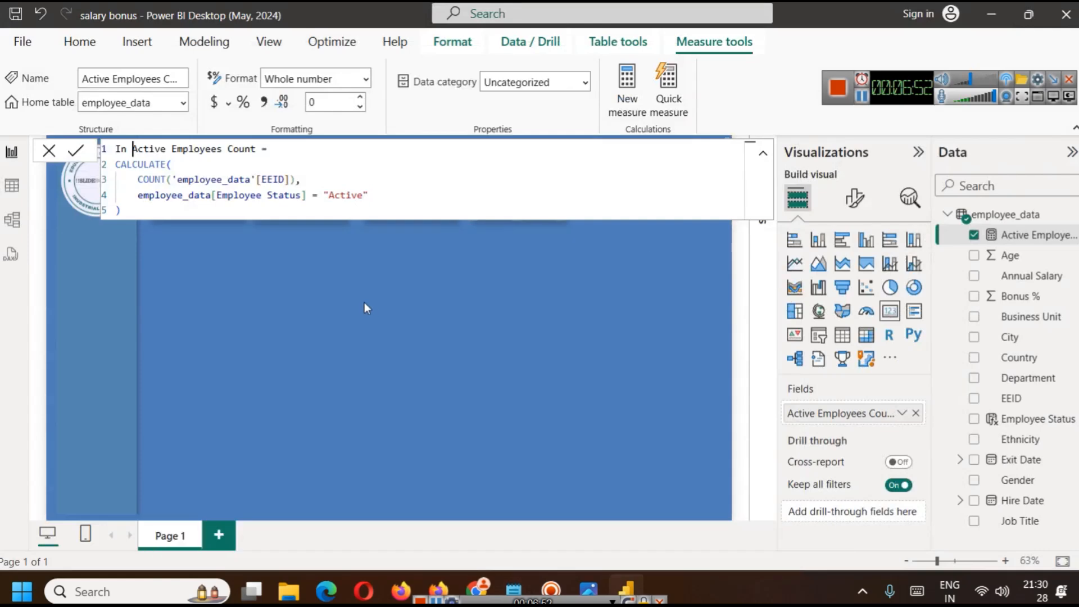
double_click(341, 195)
key(ctrl+v)
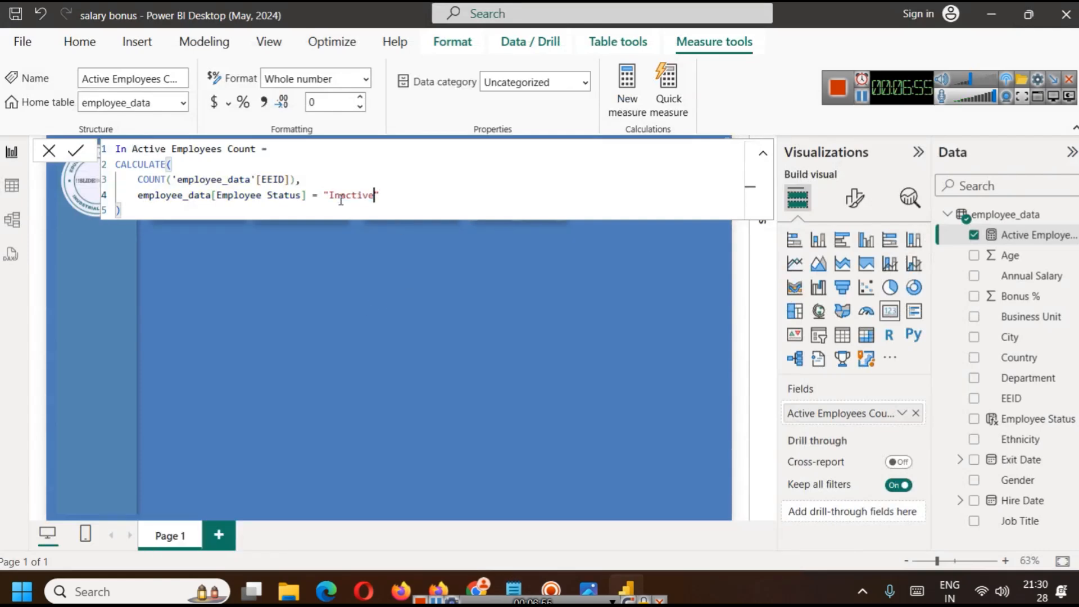
- Remove the space after "In" so the measure is named InActive Employees Count, and commit the formula
click(131, 149)
key(BackSpace)
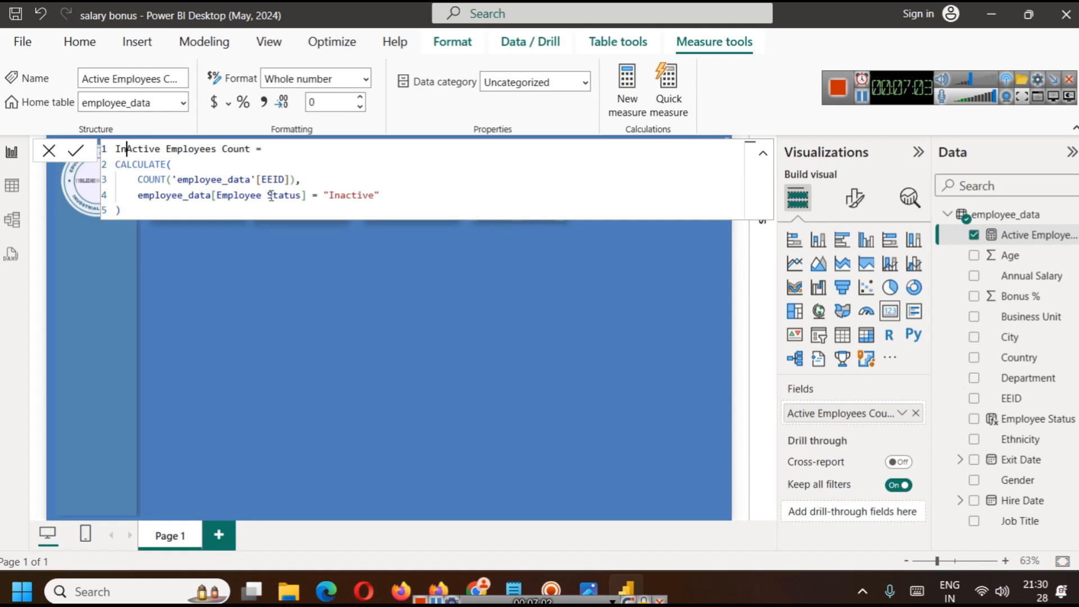
drag(133, 195, 312, 195)
click(394, 200)
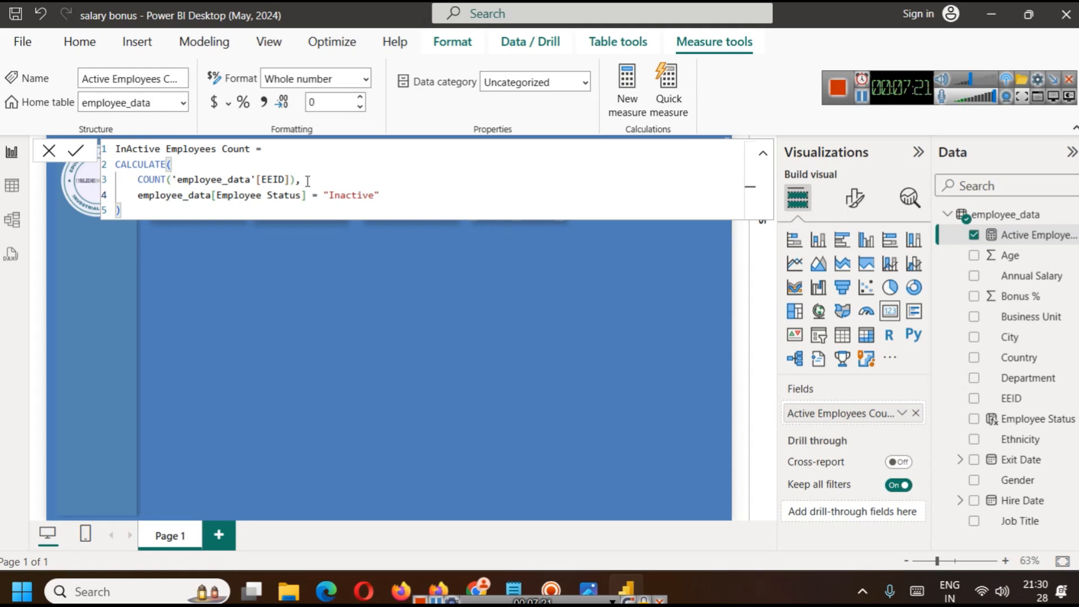
click(82, 151)
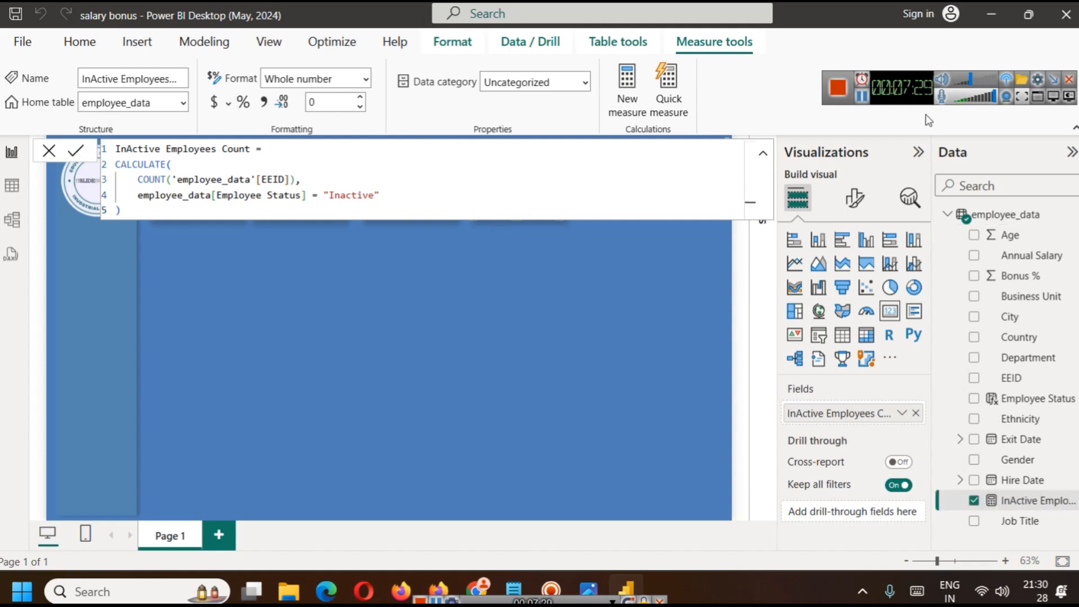
- Switch to the browser, examine the Udemy Power BI course content including the DAX in Powerbi lectures, and return to Power BI Desktop
key(alt+Tab)
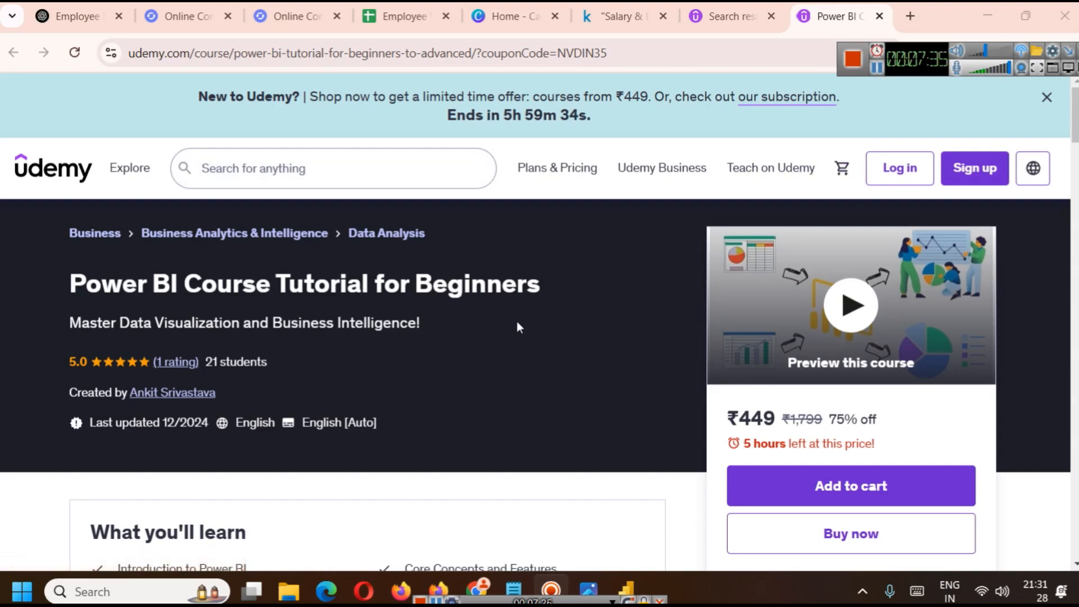
scroll(514, 324, down, 1)
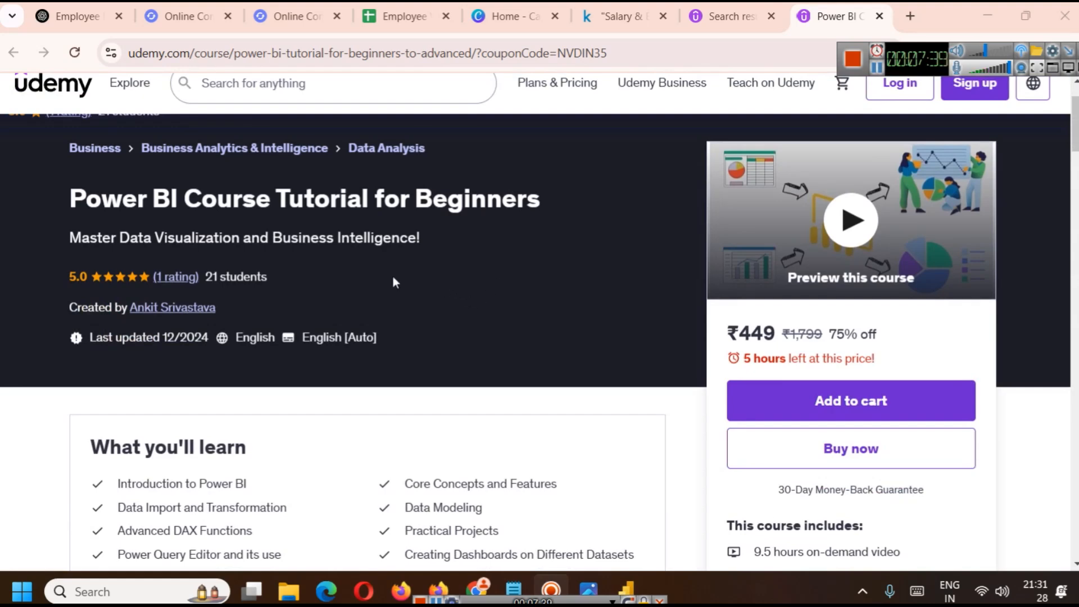
scroll(395, 268, down, 2)
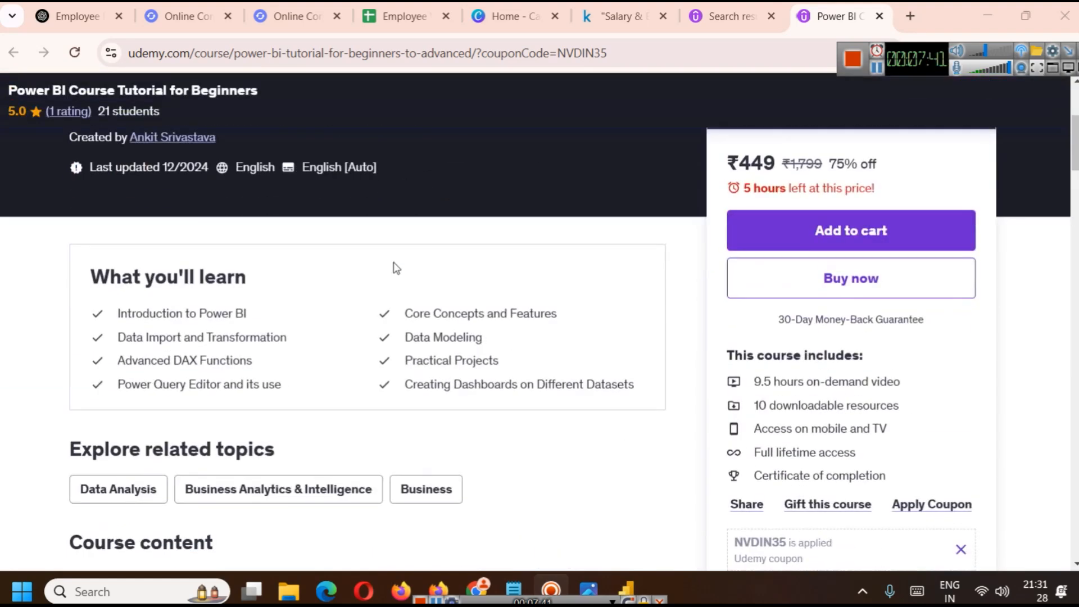
scroll(395, 264, down, 3)
scroll(360, 258, down, 6)
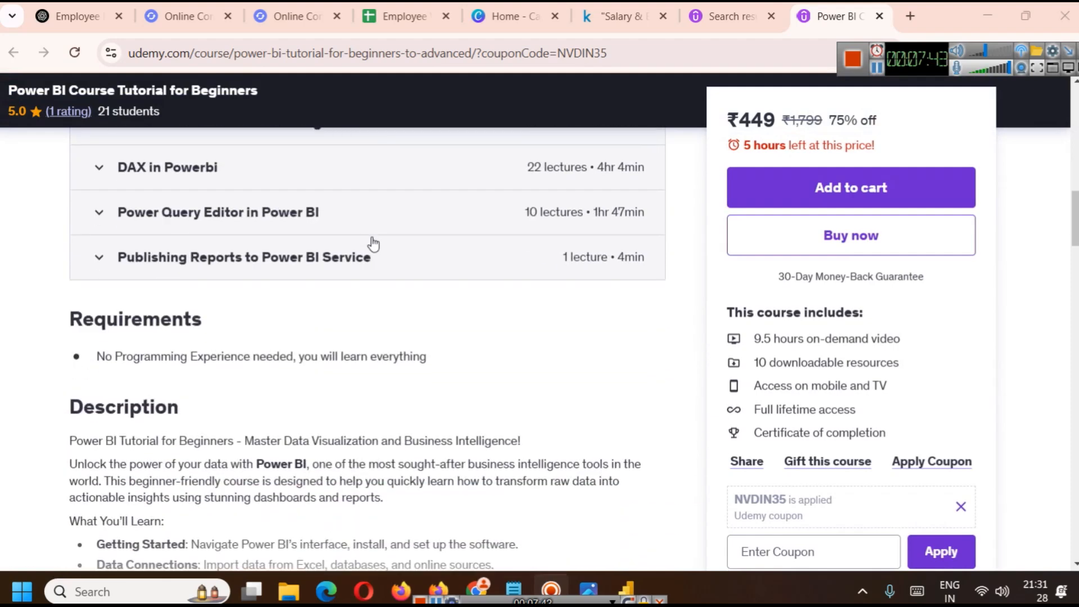
scroll(330, 259, up, 4)
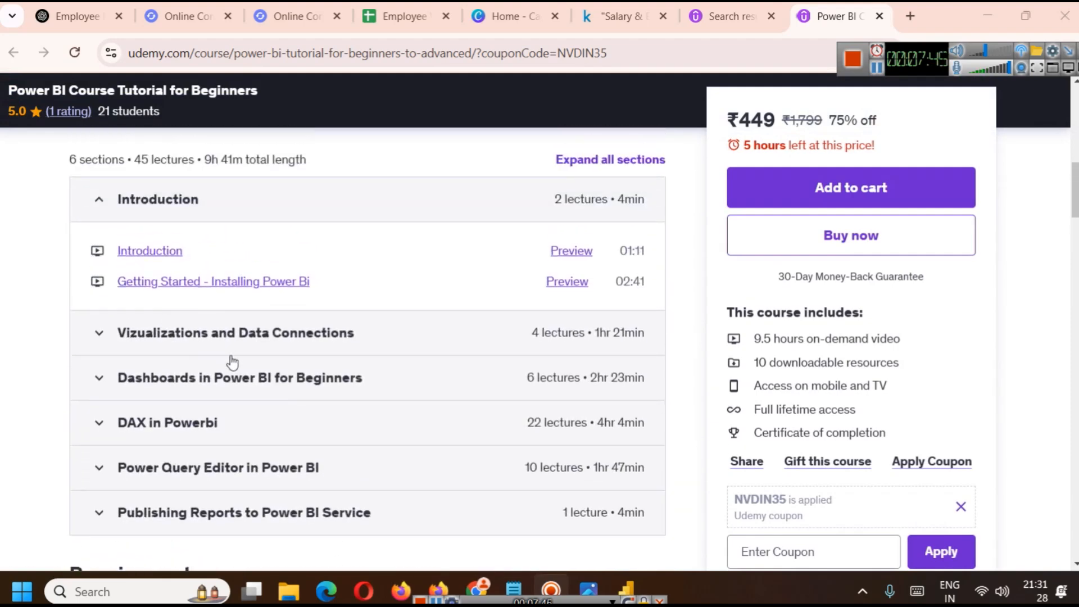
click(126, 422)
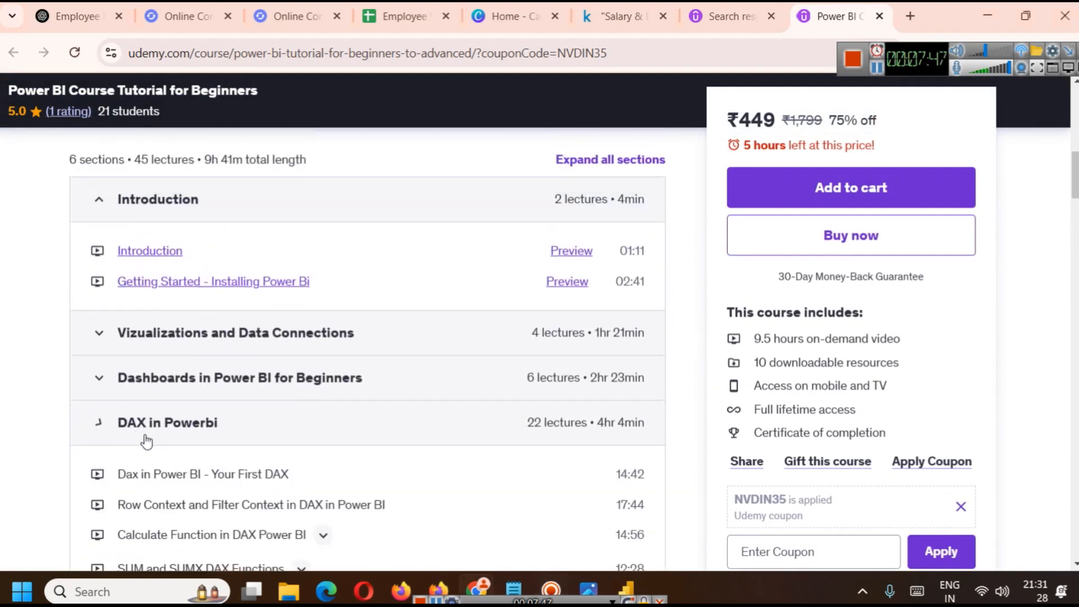
scroll(227, 355, down, 4)
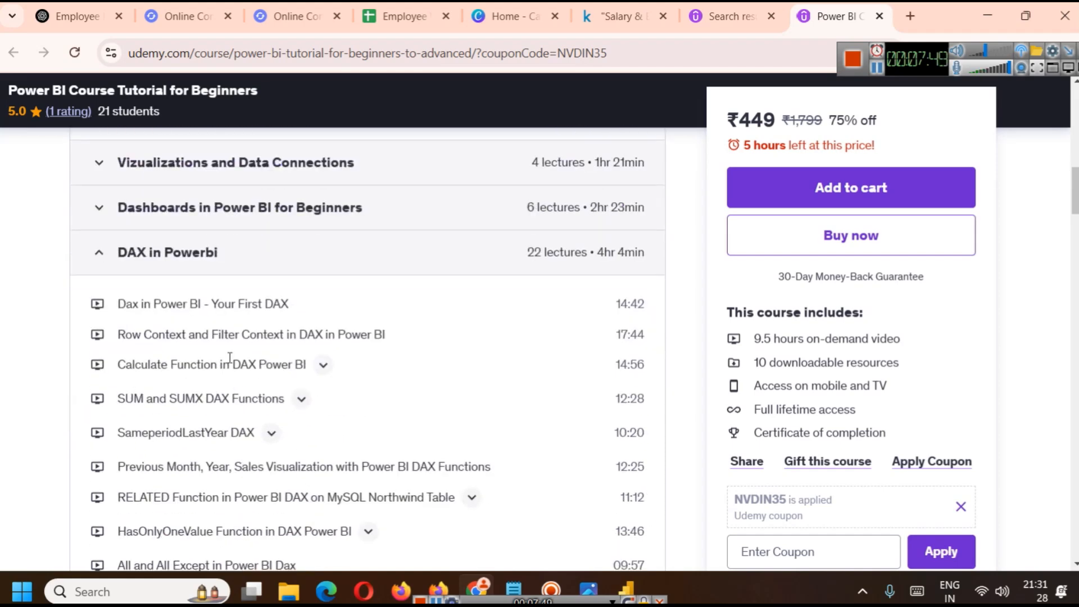
scroll(235, 348, down, 4)
scroll(242, 352, up, 12)
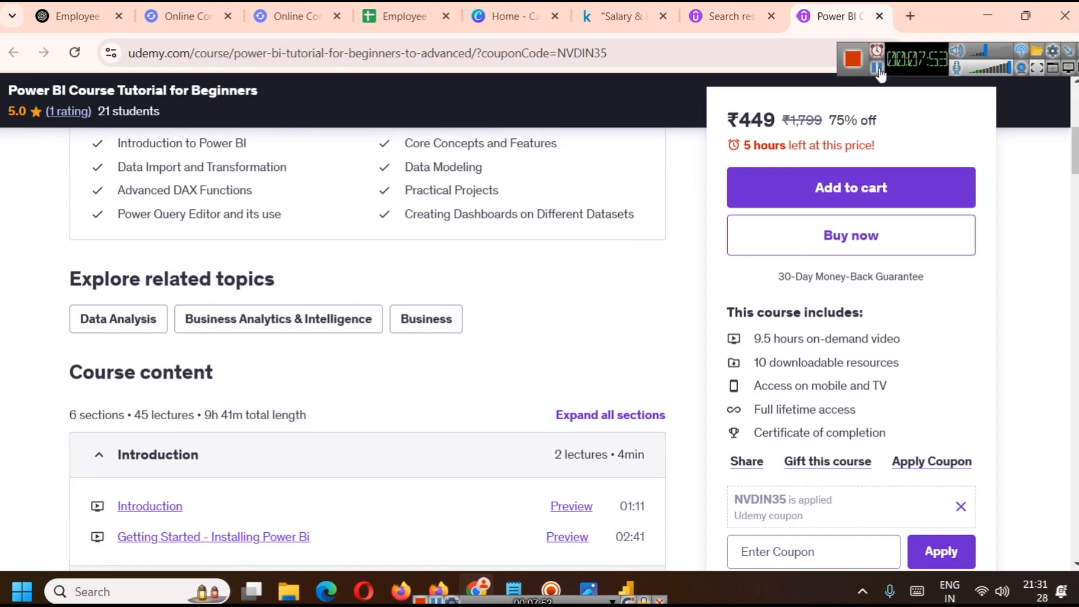
key(alt+Tab)
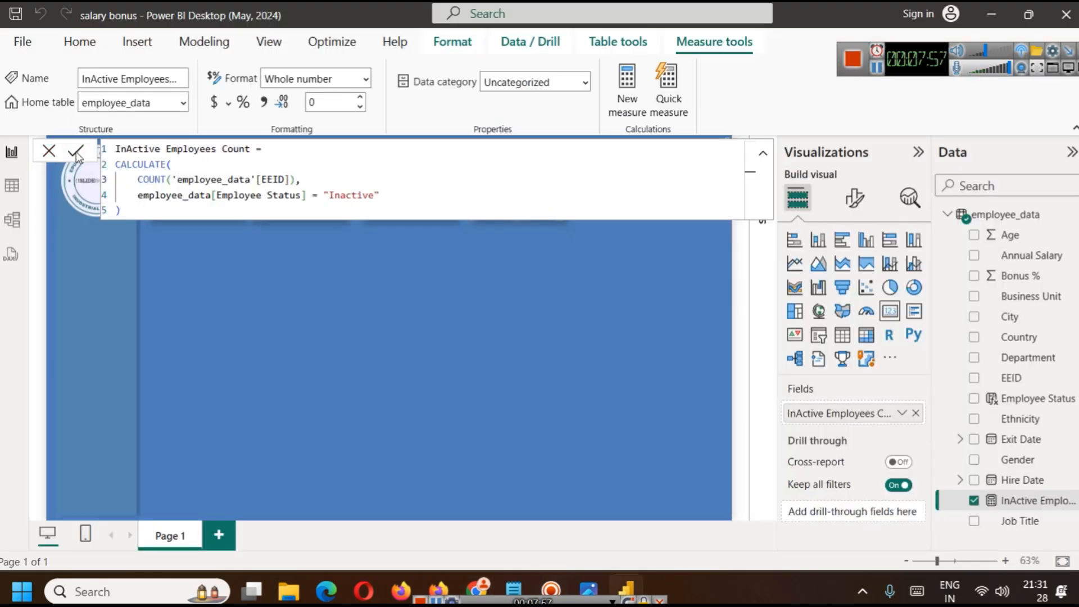
- Open the third KPI card's title settings and add the word "Active" in front of its title text
click(240, 272)
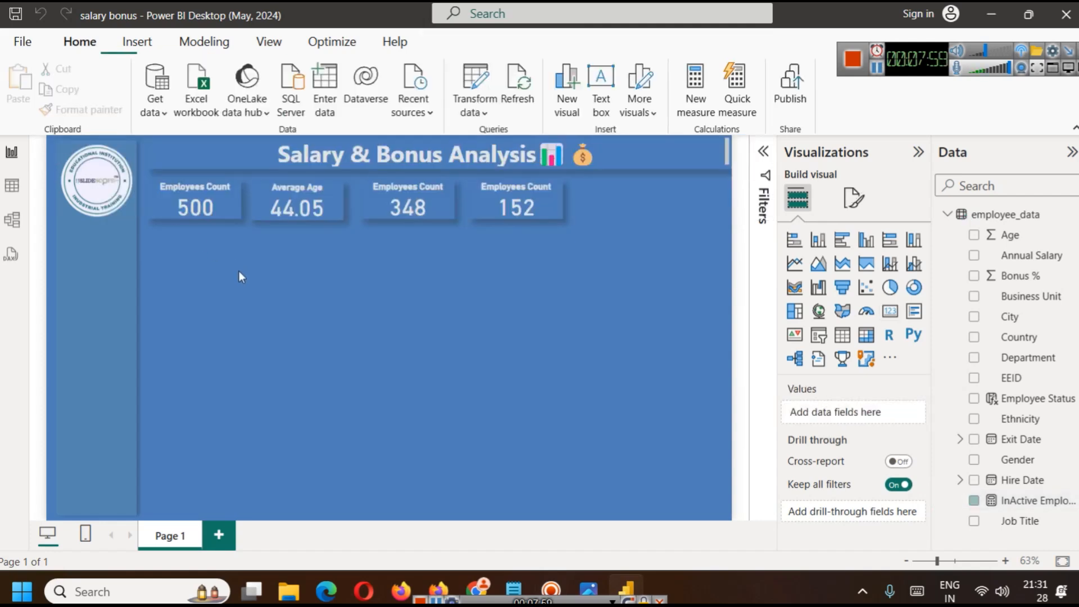
click(511, 210)
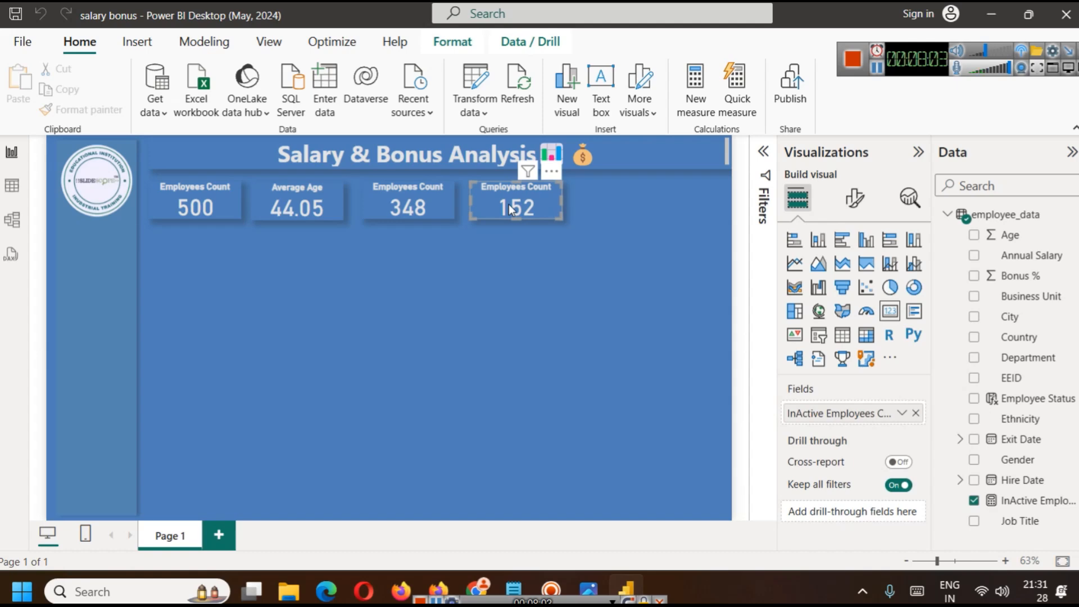
click(422, 211)
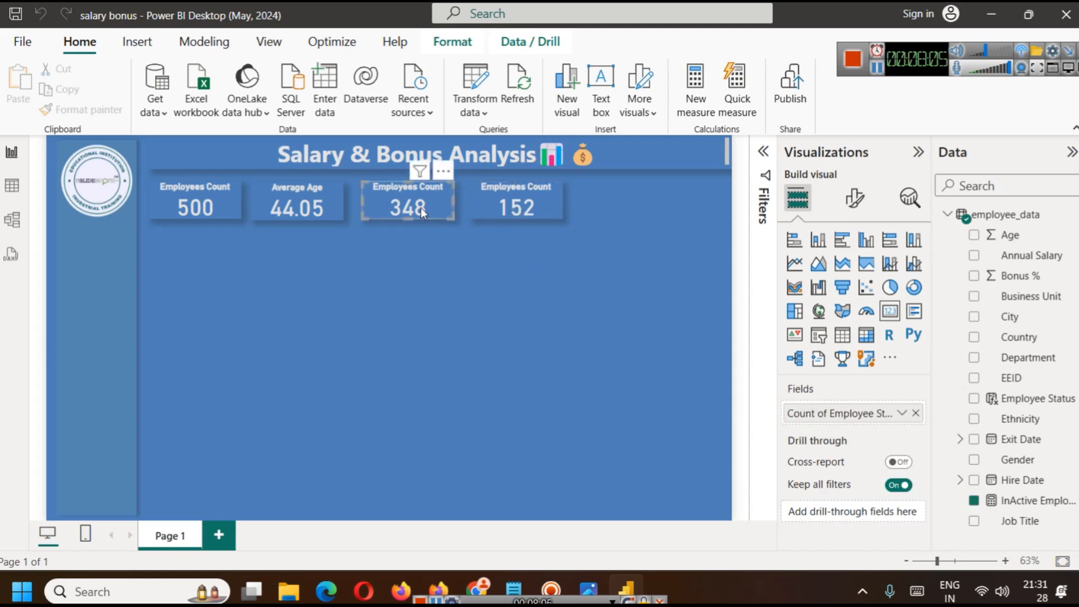
click(854, 198)
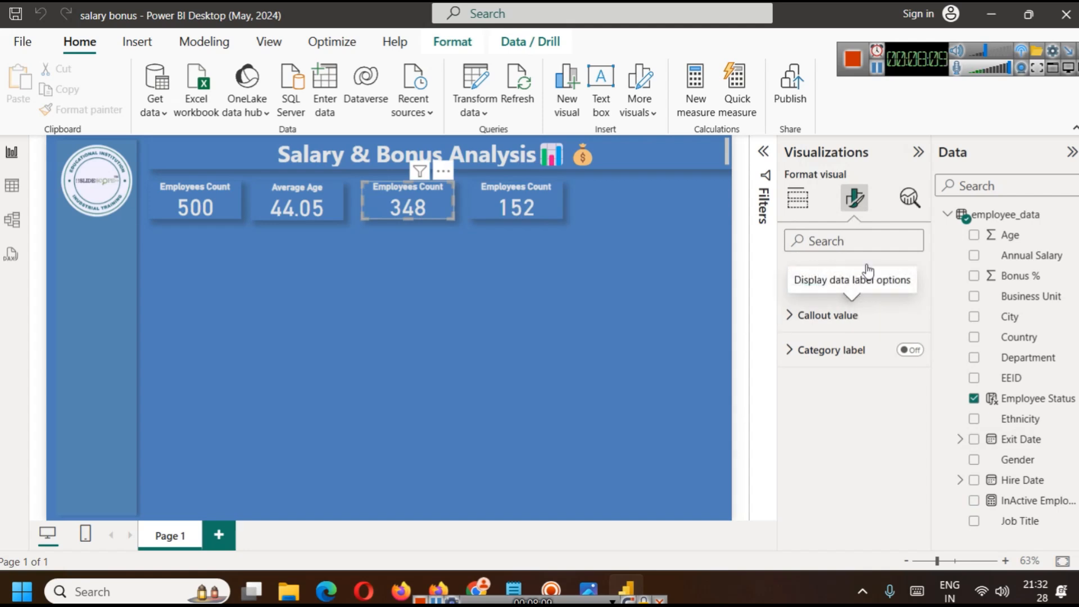
click(852, 273)
click(829, 353)
key(ctrl+a)
text(A)
key(ctrl+z)
key(Left)
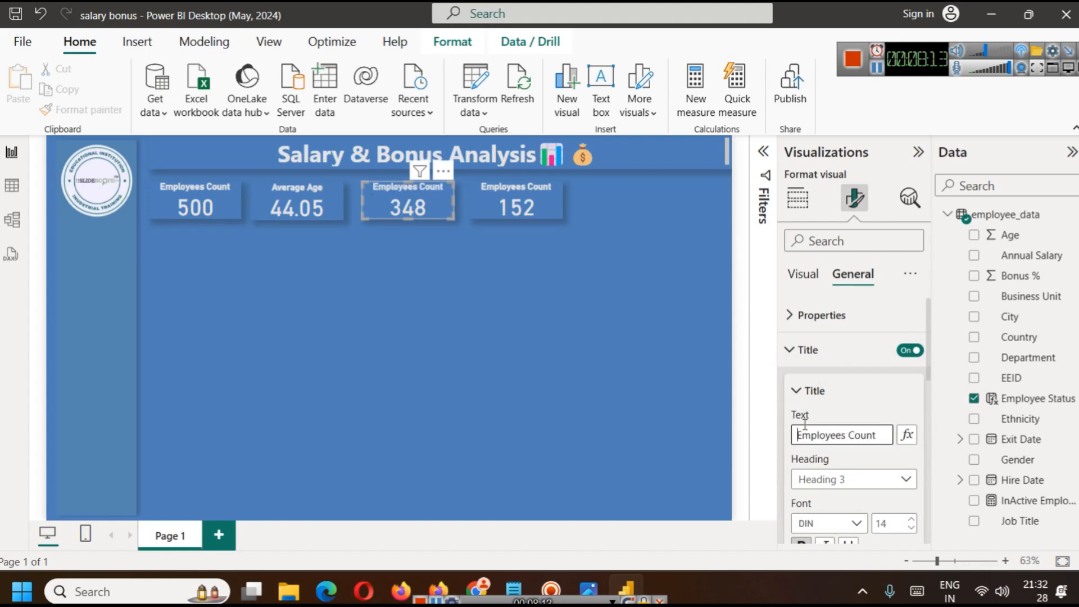
text(Active)
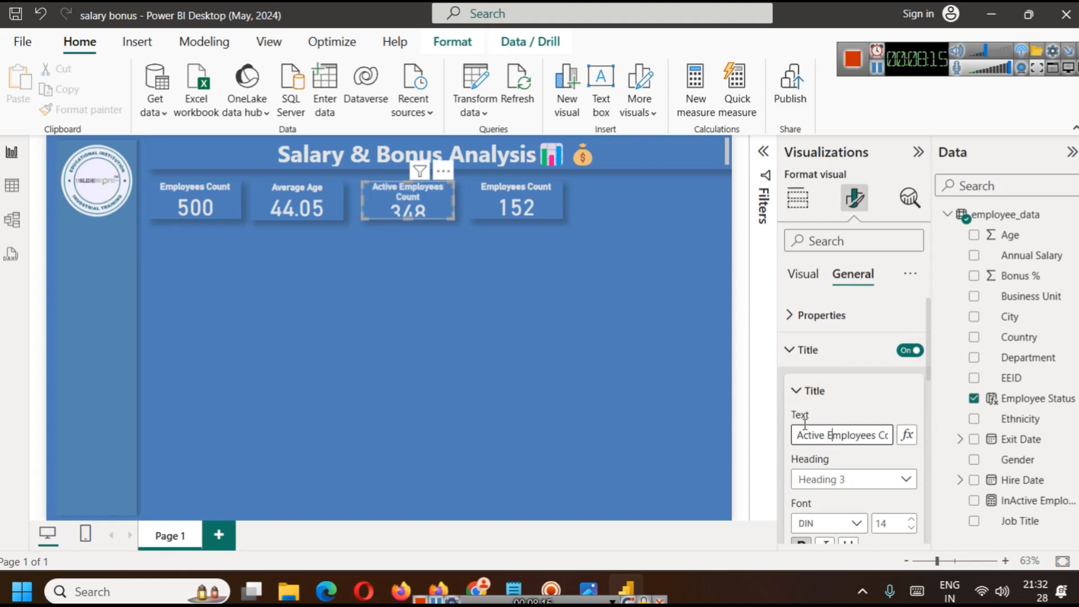
- Drop the word Count so the third card's title reads "Active Employees", and copy the title text
key(shift+End)
key(BackSpace)
key(Return)
key(ctrl+c)
click(599, 354)
- Paste the copied title into the fourth KPI card and prefix it with "In" so it reads "InActive Employees"
click(516, 205)
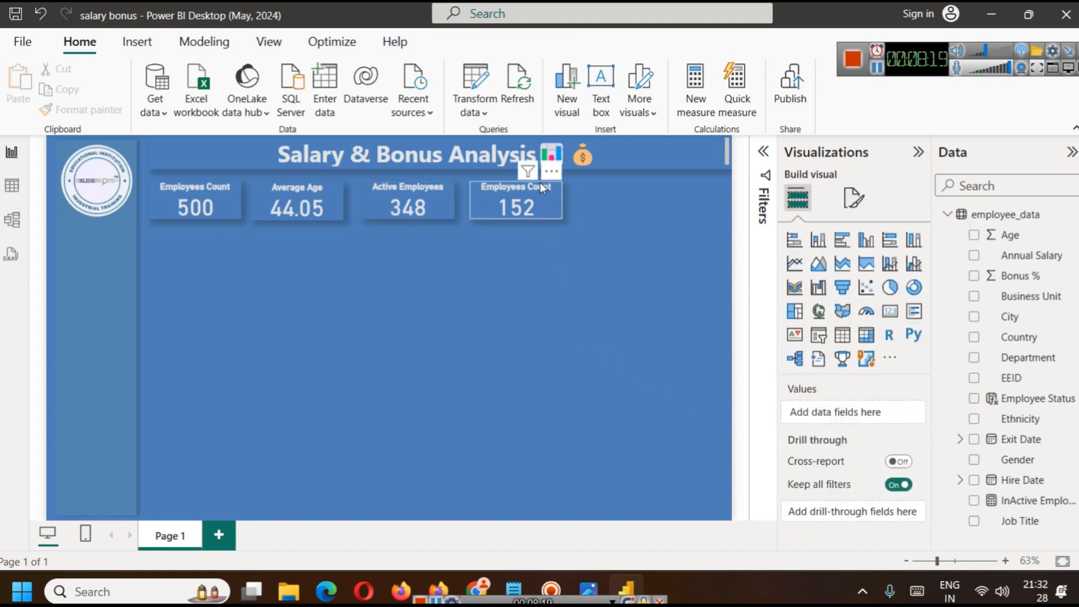
click(855, 198)
click(853, 275)
click(809, 350)
drag(877, 435, 798, 435)
key(ctrl+v)
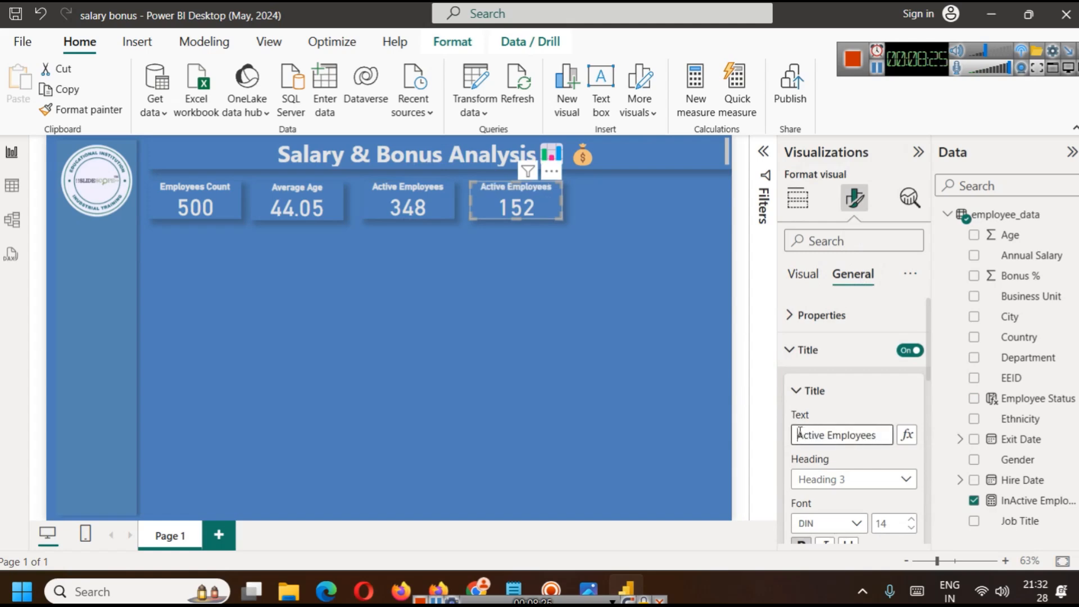
click(801, 435)
text(In)
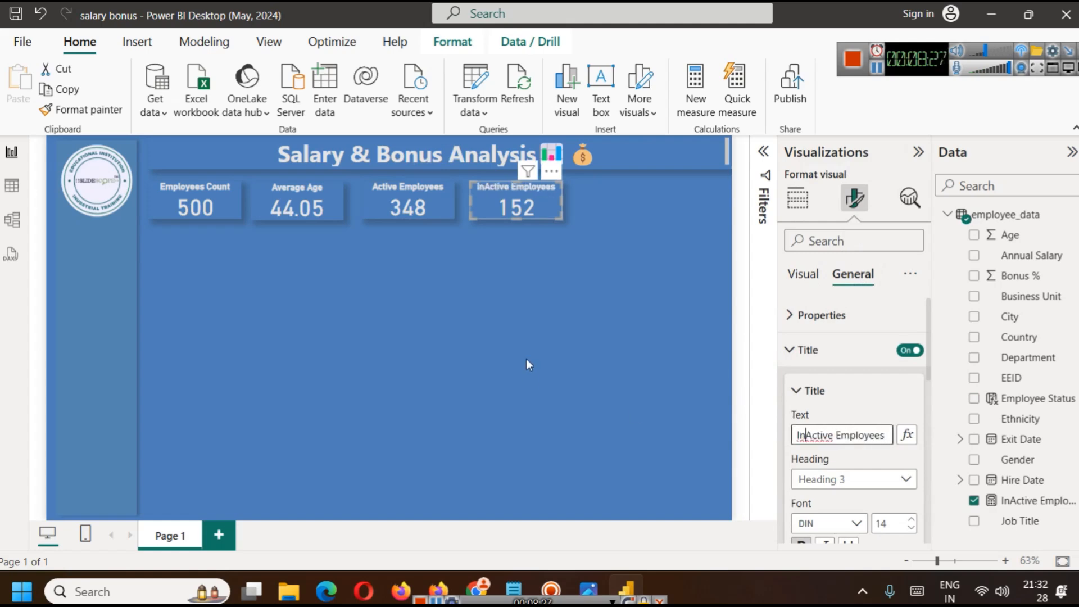
click(527, 357)
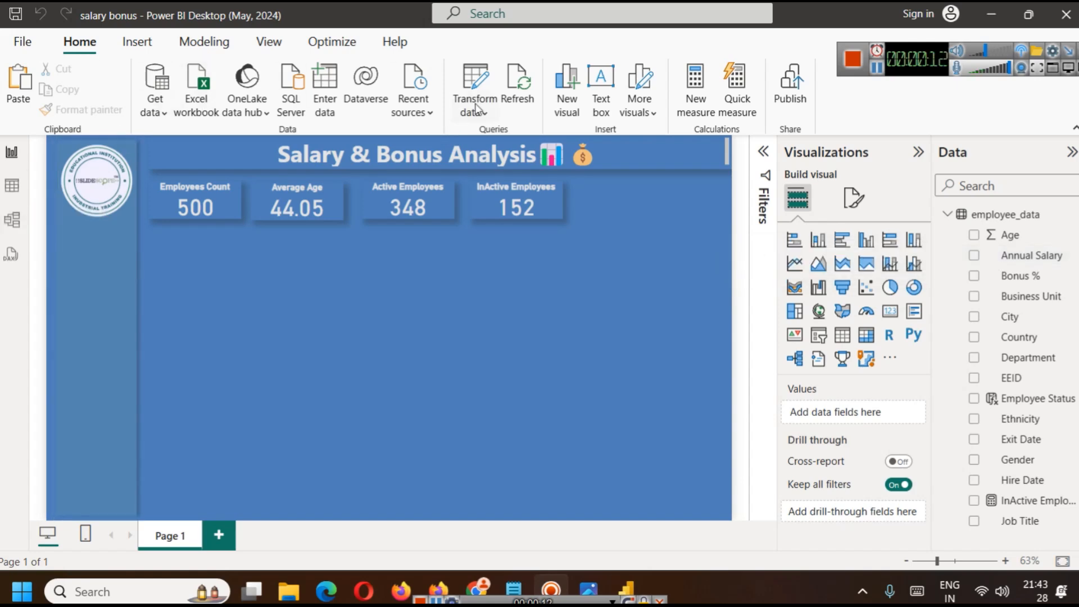
- Open employee_data in the Power Query Editor and select the Annual Salary column
click(477, 108)
click(471, 136)
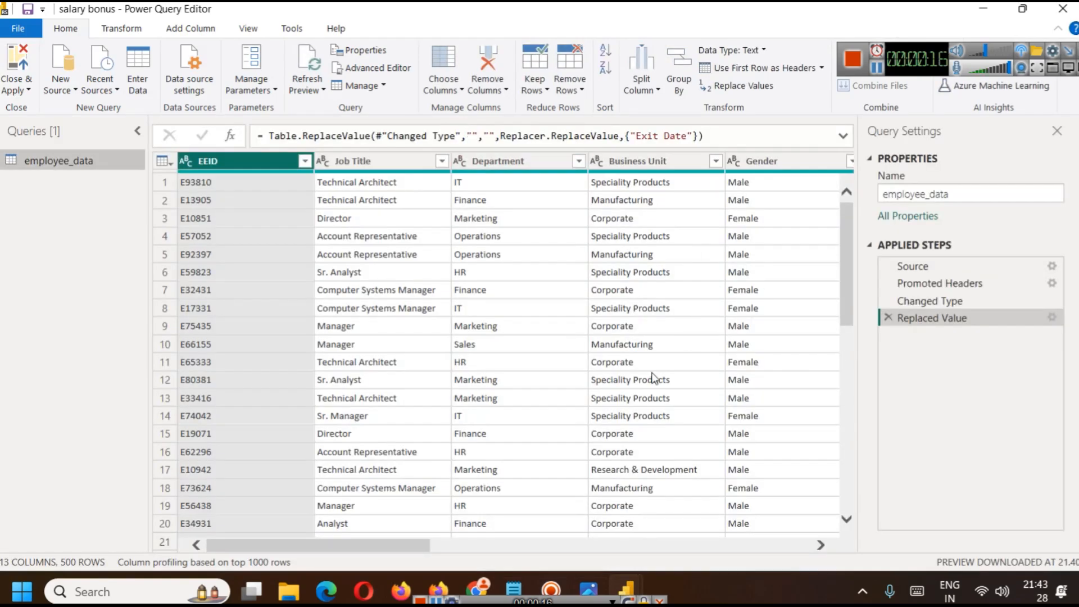
drag(390, 543, 652, 529)
click(477, 165)
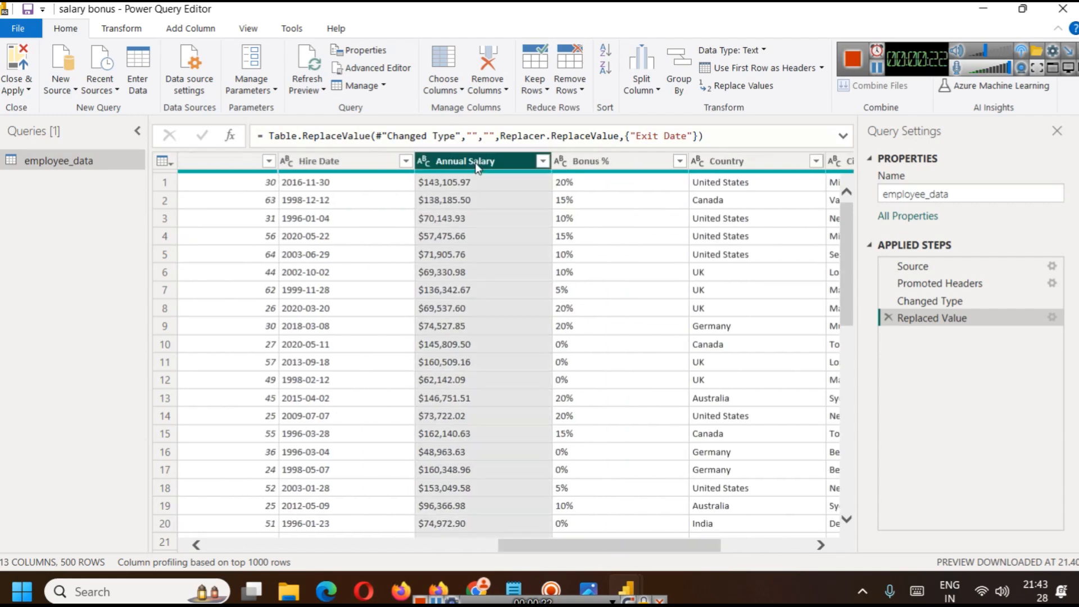
- Try to convert the Annual Salary column to Decimal Number and inspect the details of its first-row error
right_click(477, 167)
mouse_move(584, 314)
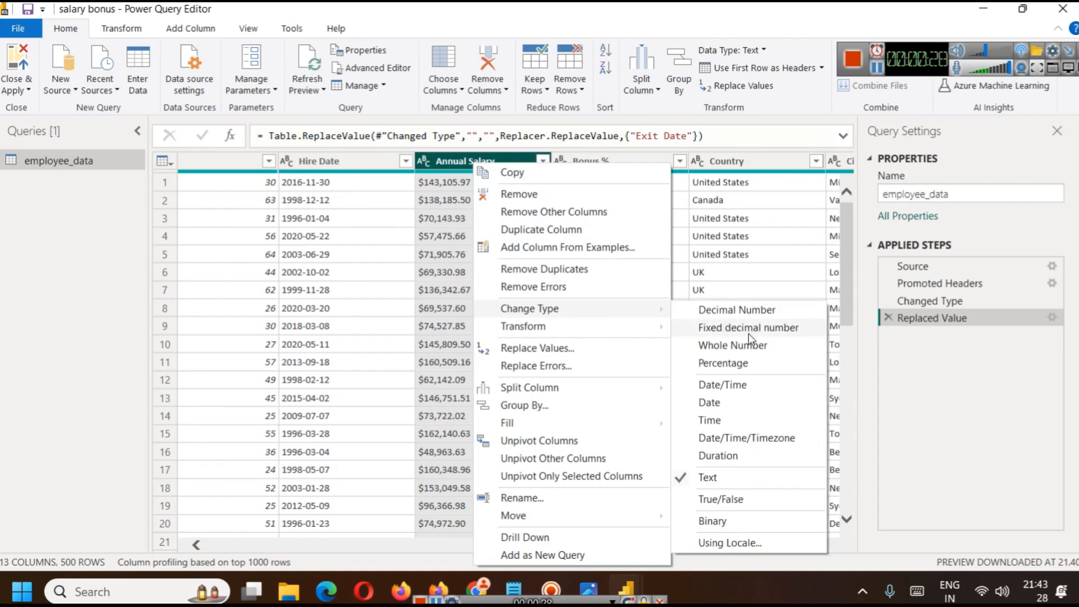
click(743, 311)
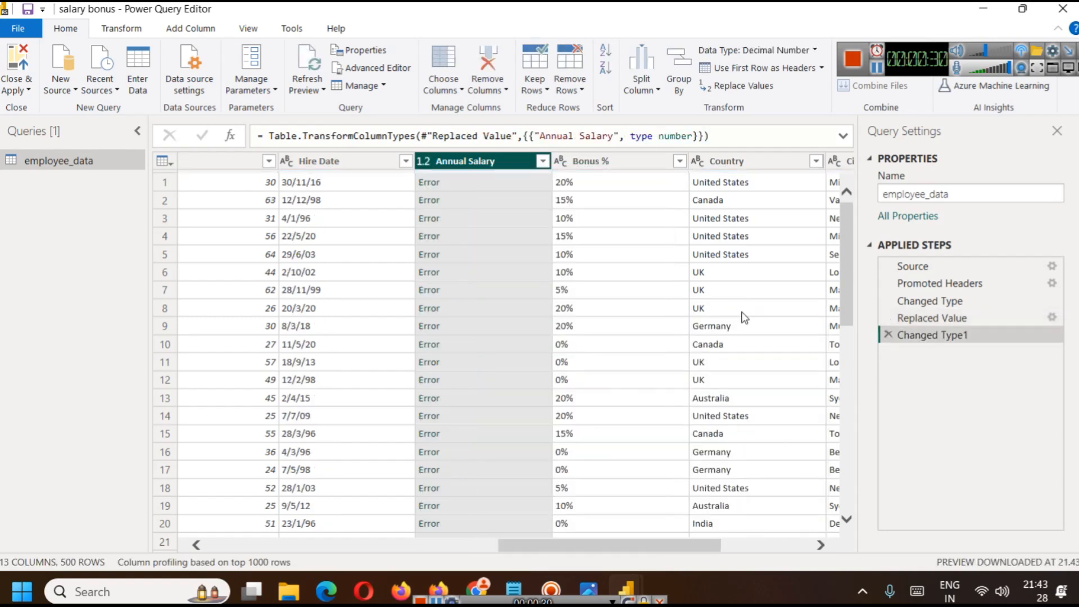
click(427, 182)
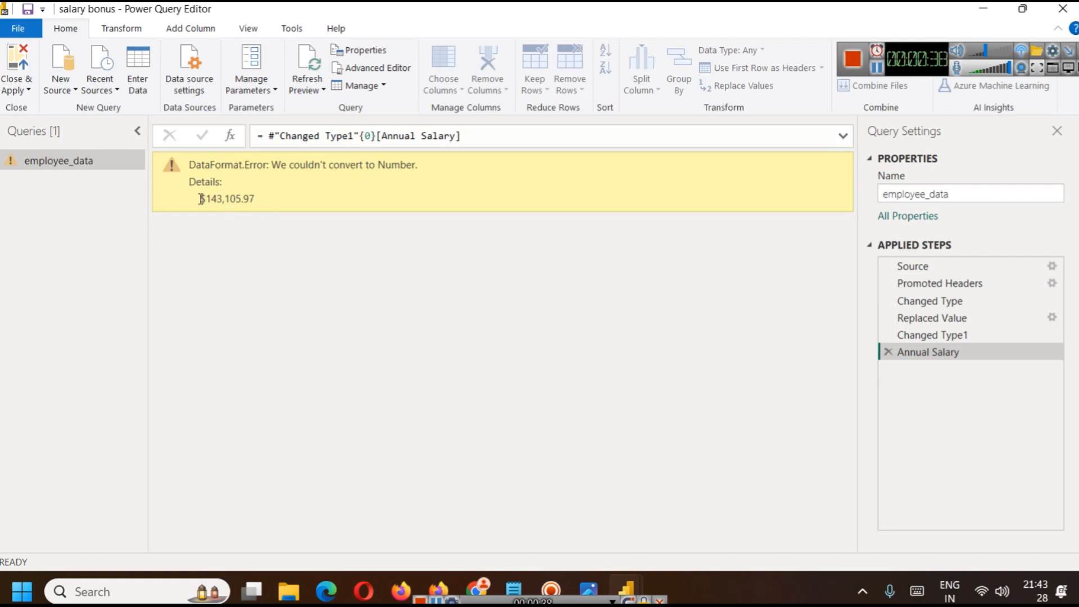
- Delete the Annual Salary drill-down and the Decimal Number conversion from the query's applied steps
click(886, 352)
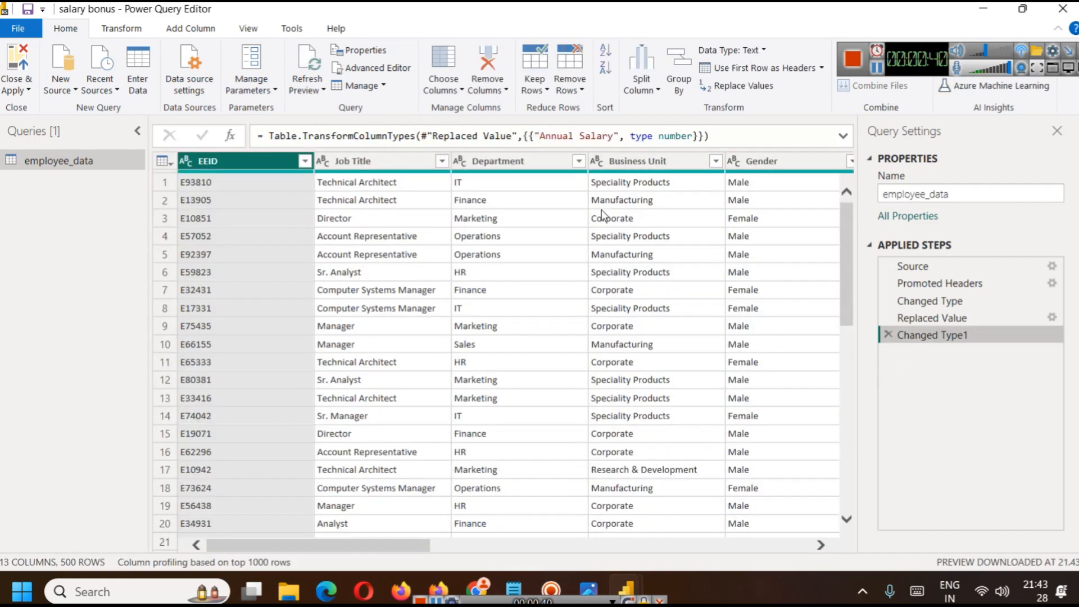
drag(400, 544, 717, 545)
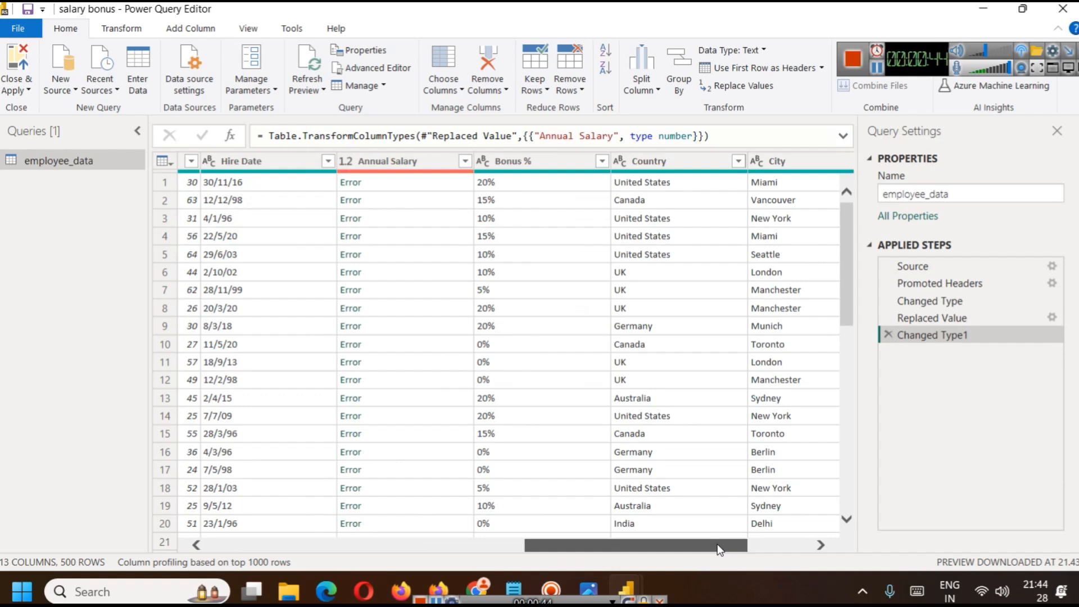
click(888, 334)
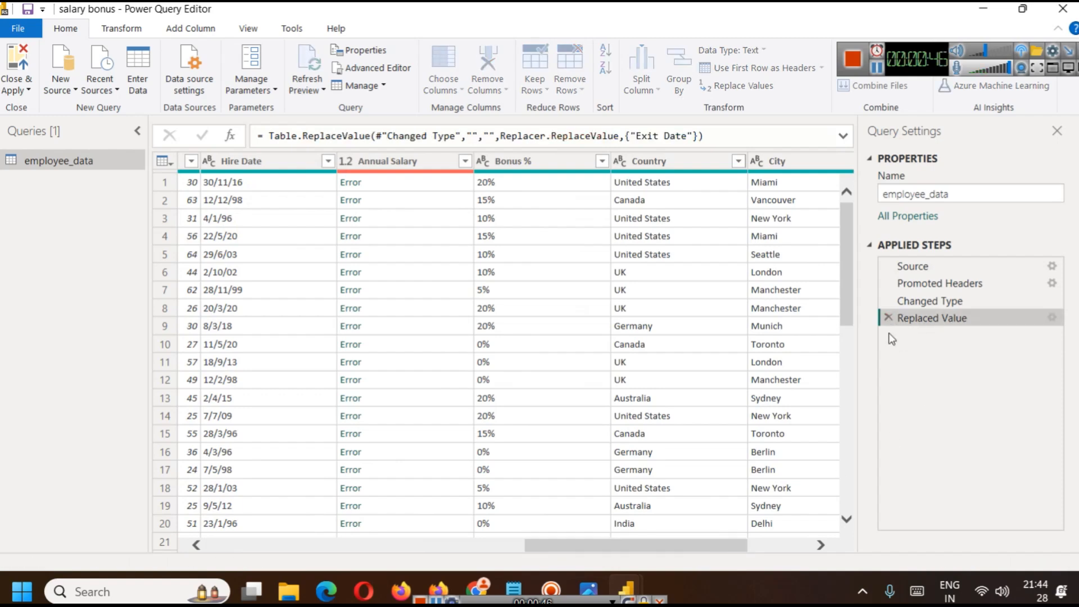
- Strip the dollar signs from the Annual Salary column by replacing "$" with nothing
click(415, 158)
right_click(392, 161)
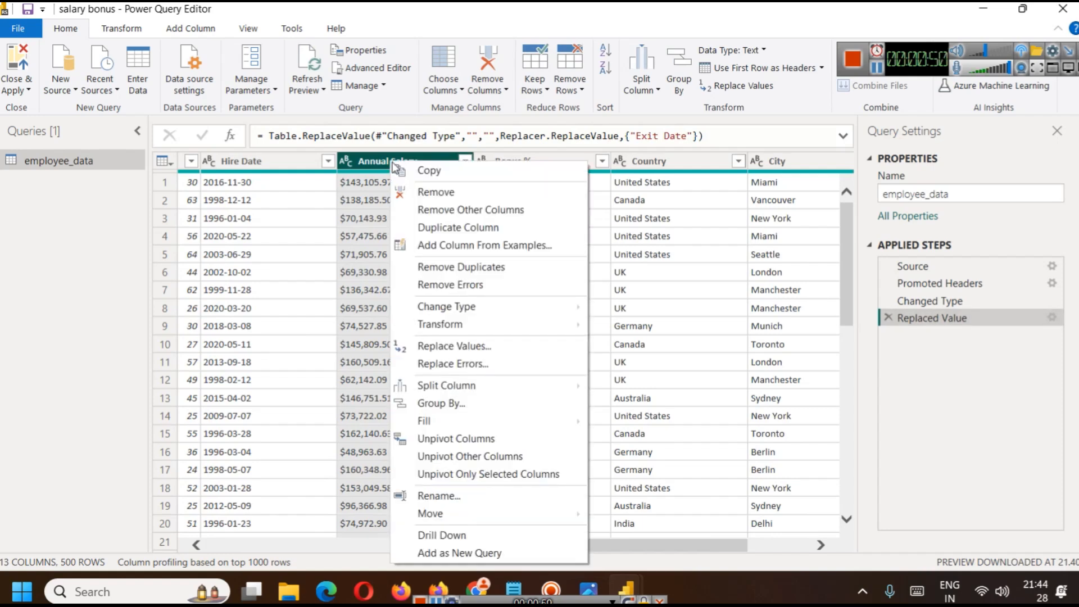
click(482, 347)
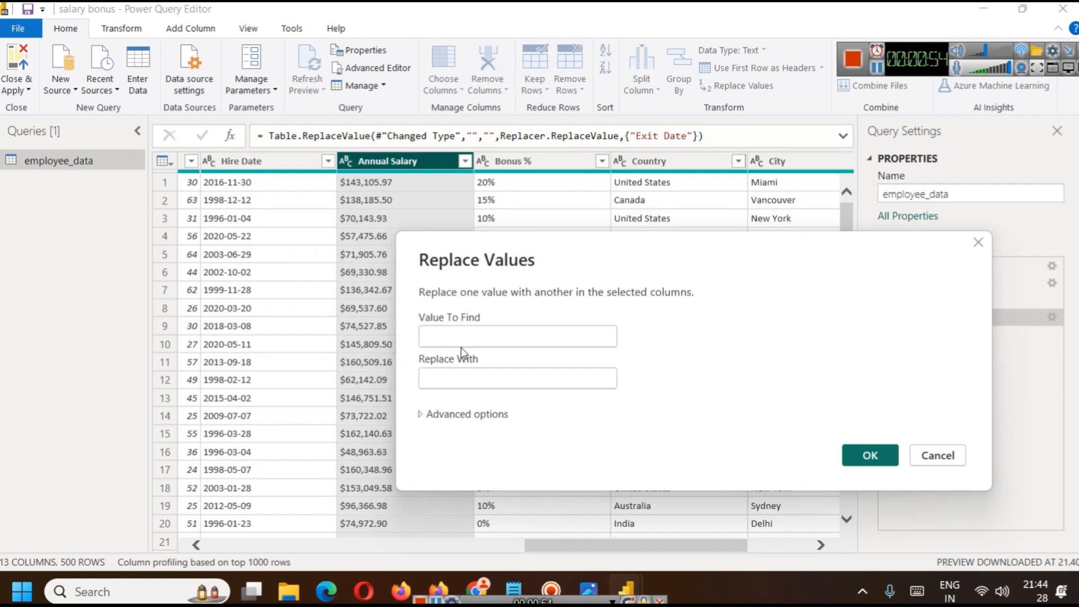
click(461, 334)
text($)
click(871, 454)
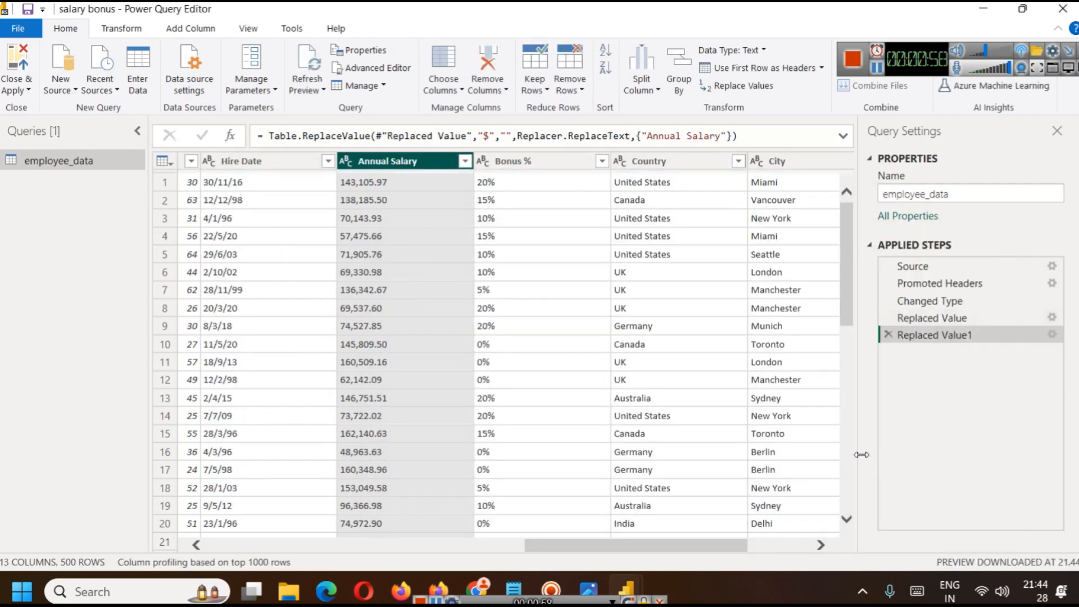
- Strip the thousands separators from the Annual Salary column by replacing "," with nothing
right_click(380, 168)
click(454, 347)
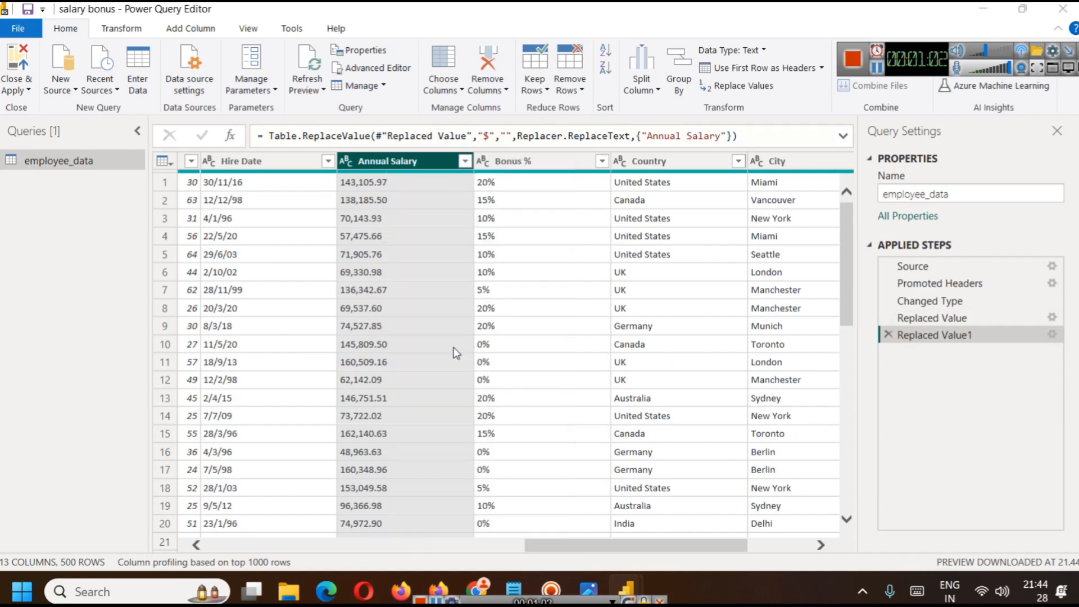
drag(402, 186, 639, 316)
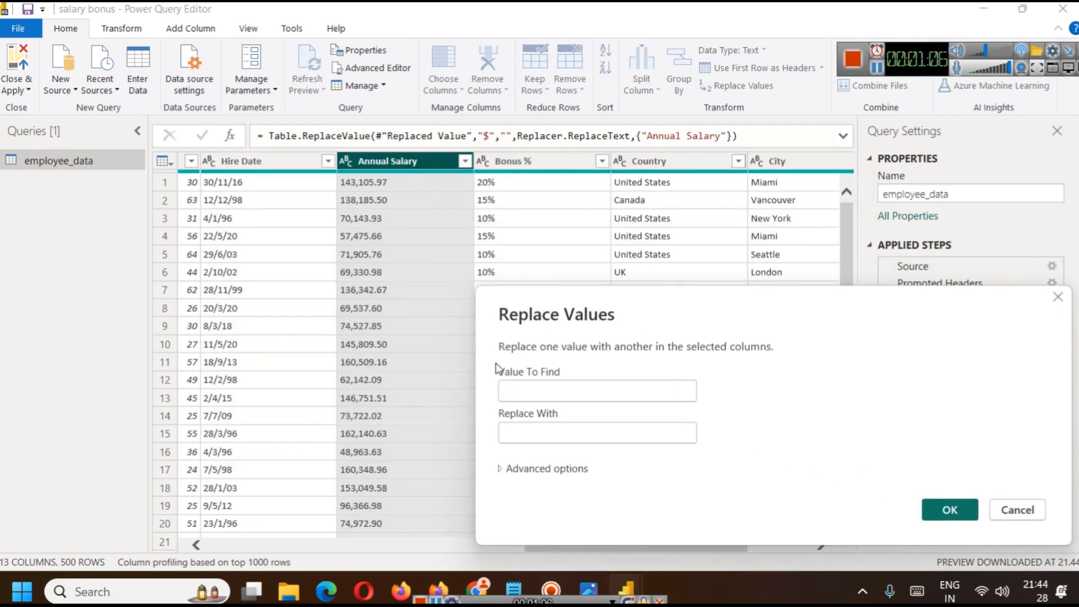
click(503, 390)
click(948, 509)
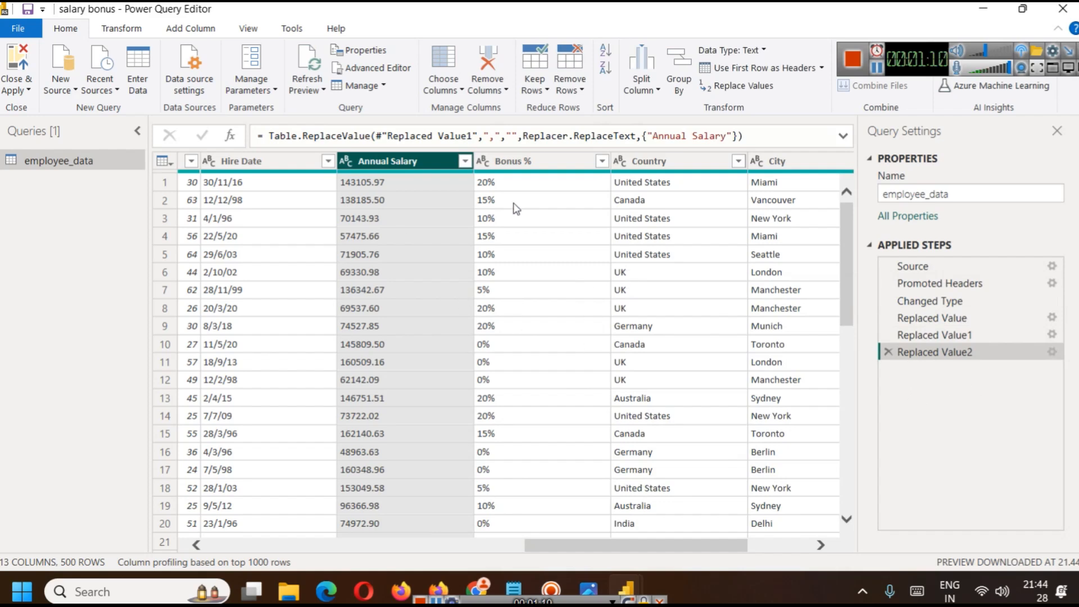
- Change the cleaned Annual Salary column's data type to Decimal Number
right_click(387, 163)
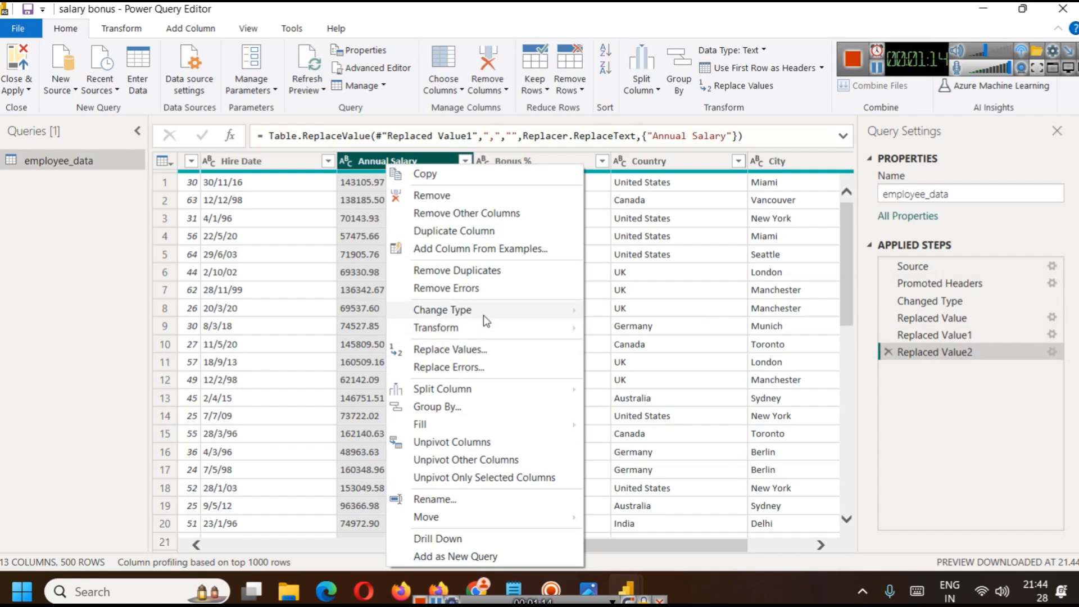
mouse_move(484, 313)
click(640, 317)
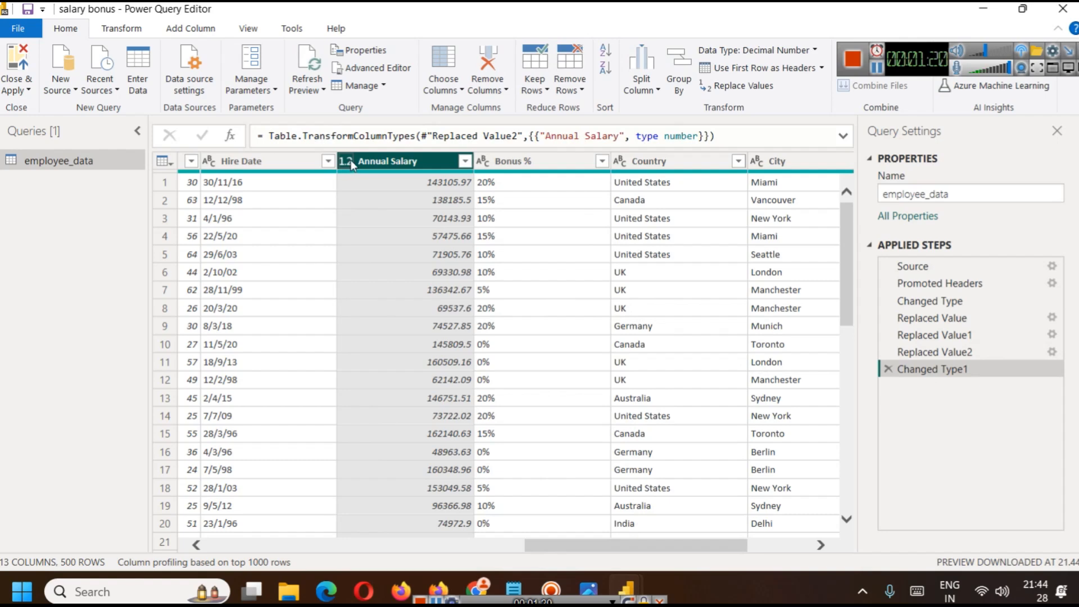
- Close the query editor and apply the Annual Salary changes to the report
drag(633, 545, 528, 538)
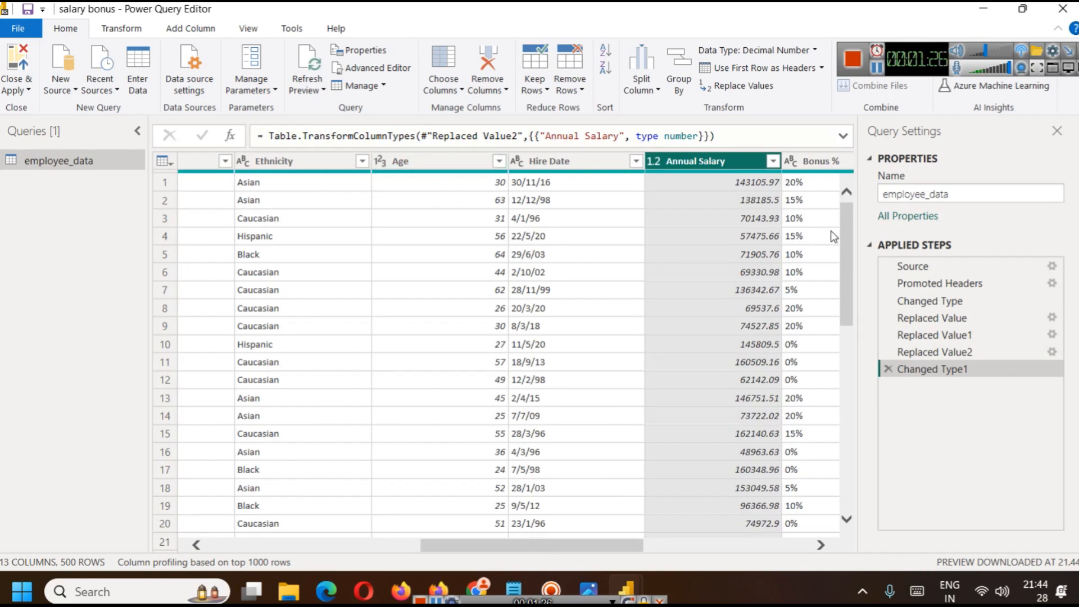
click(20, 89)
click(35, 108)
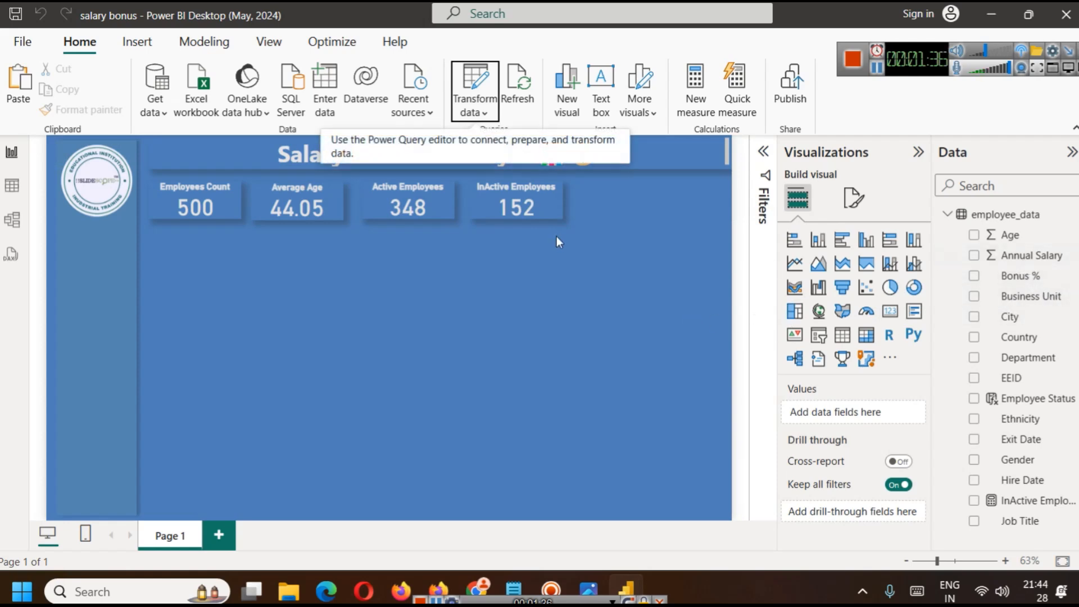
- Duplicate the InActive Employees card and place the copy beside it at the end of the KPI row
click(504, 194)
key(ctrl+c)
key(ctrl+v)
drag(507, 203, 609, 201)
key(Up)
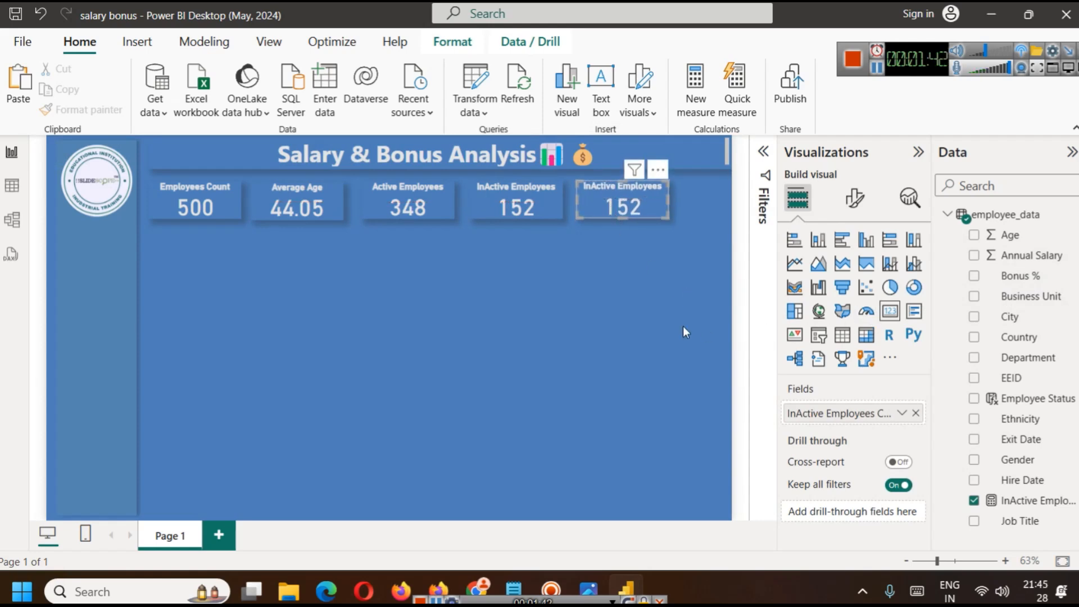
click(666, 322)
click(660, 214)
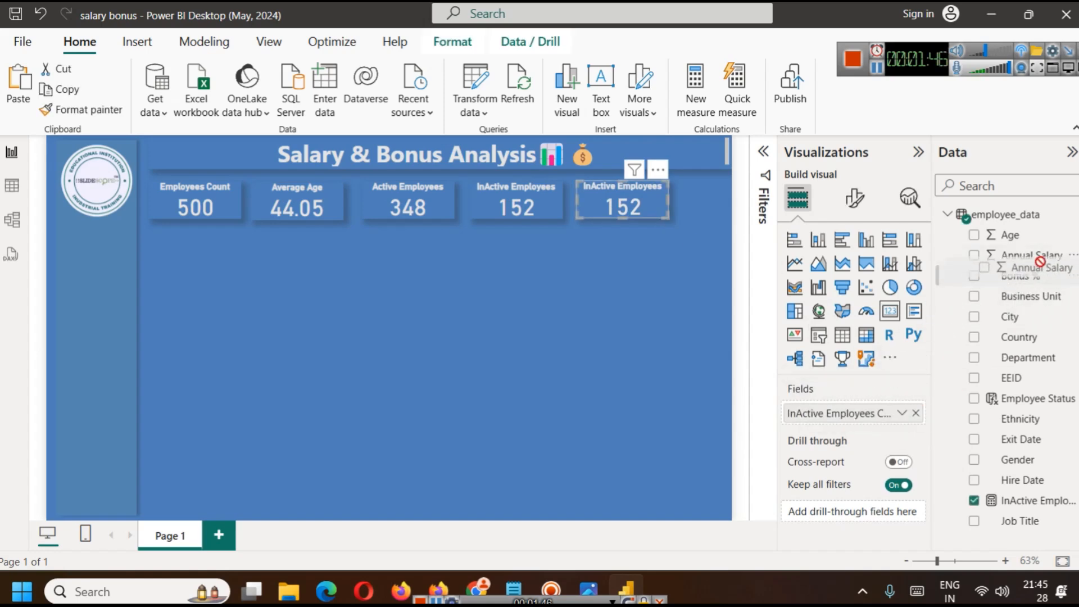
- Replace the copied card's field with the sum of Annual Salary and title the card "Total Salary"
click(918, 415)
drag(1012, 255, 832, 427)
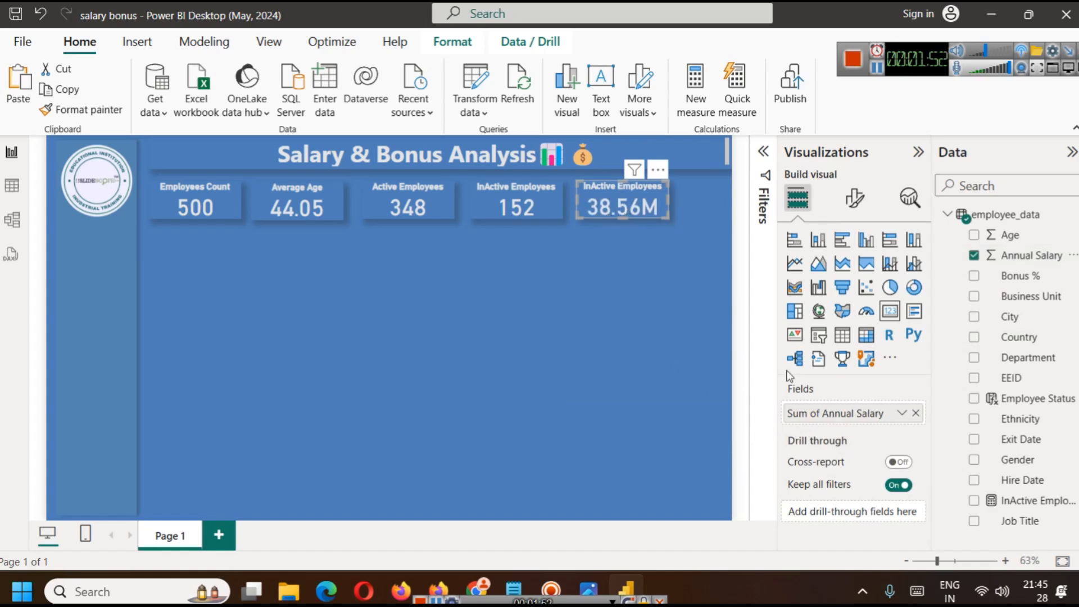
click(854, 198)
click(853, 276)
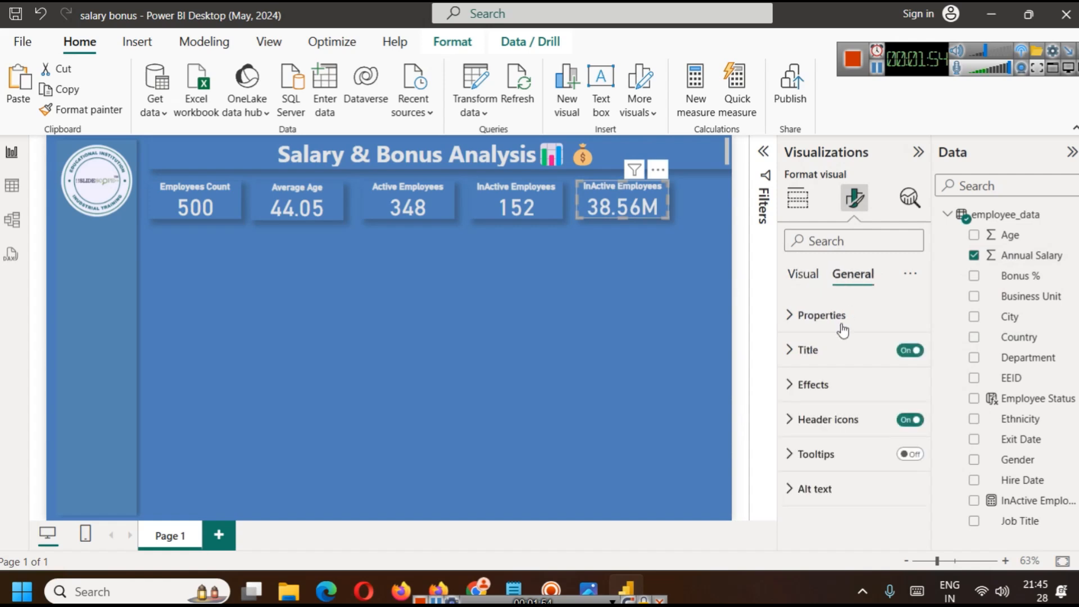
click(808, 349)
triple_click(824, 434)
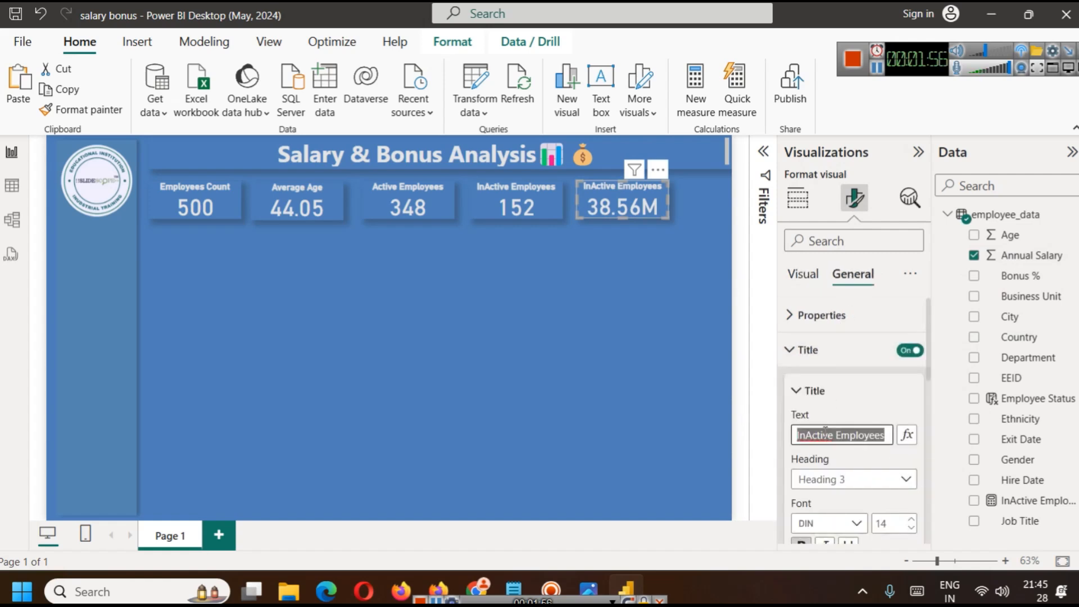
text(Total Salary)
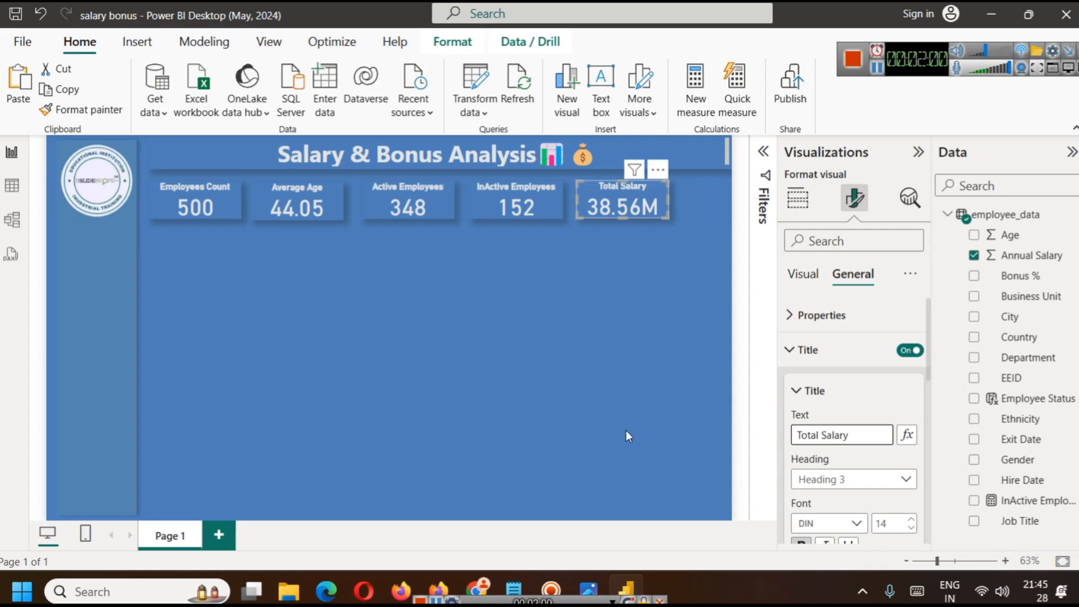
click(607, 409)
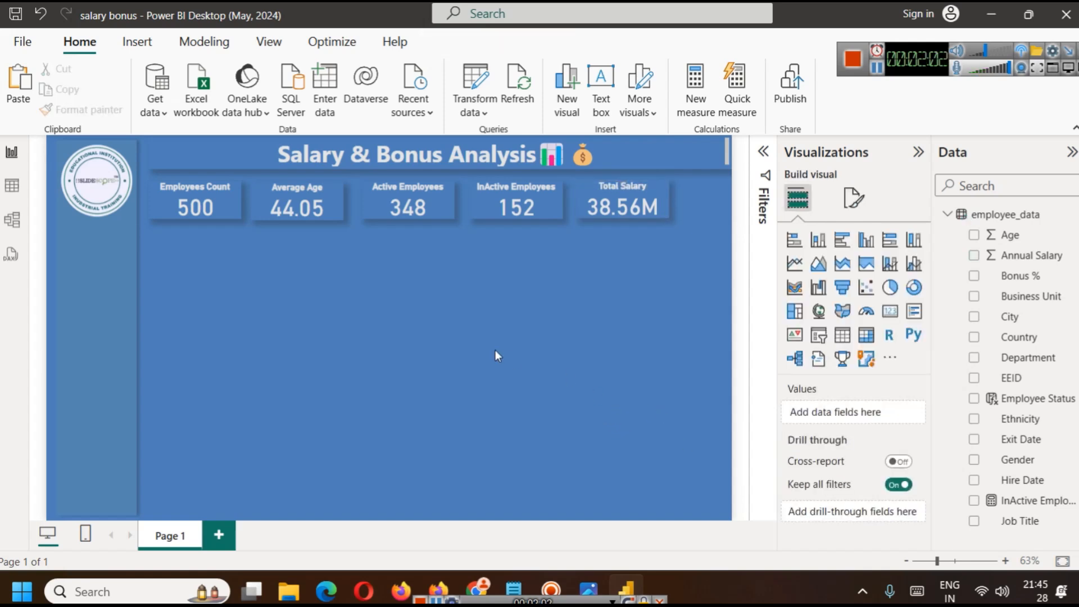
- Spread the Average Age, Active Employees, InActive Employees and Total Salary cards evenly across the KPI row
click(624, 206)
drag(646, 201, 682, 195)
drag(543, 201, 581, 198)
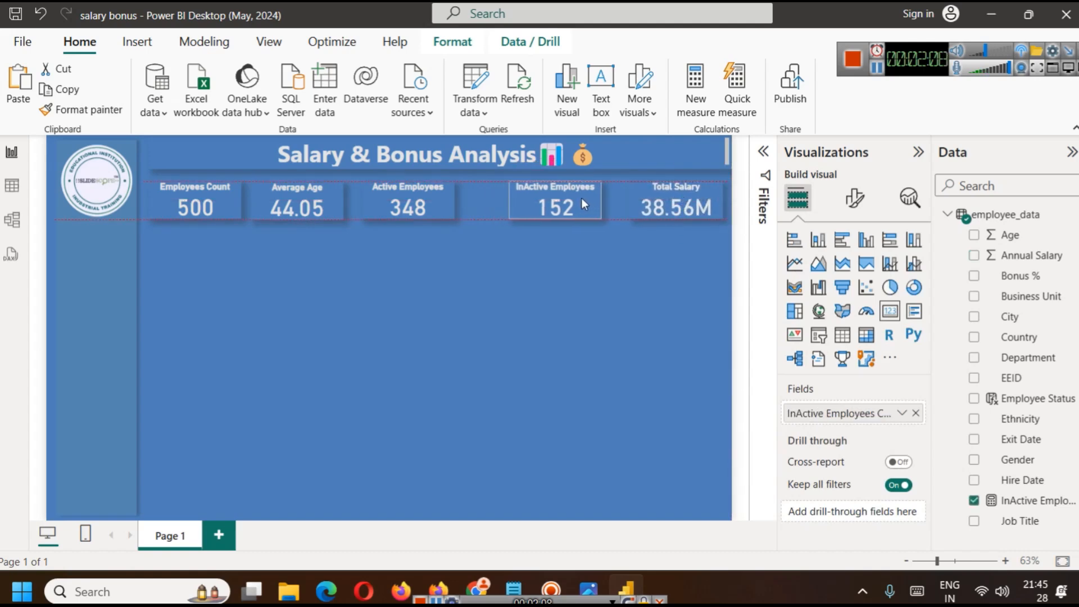
drag(439, 198, 466, 198)
drag(332, 200, 350, 198)
click(380, 262)
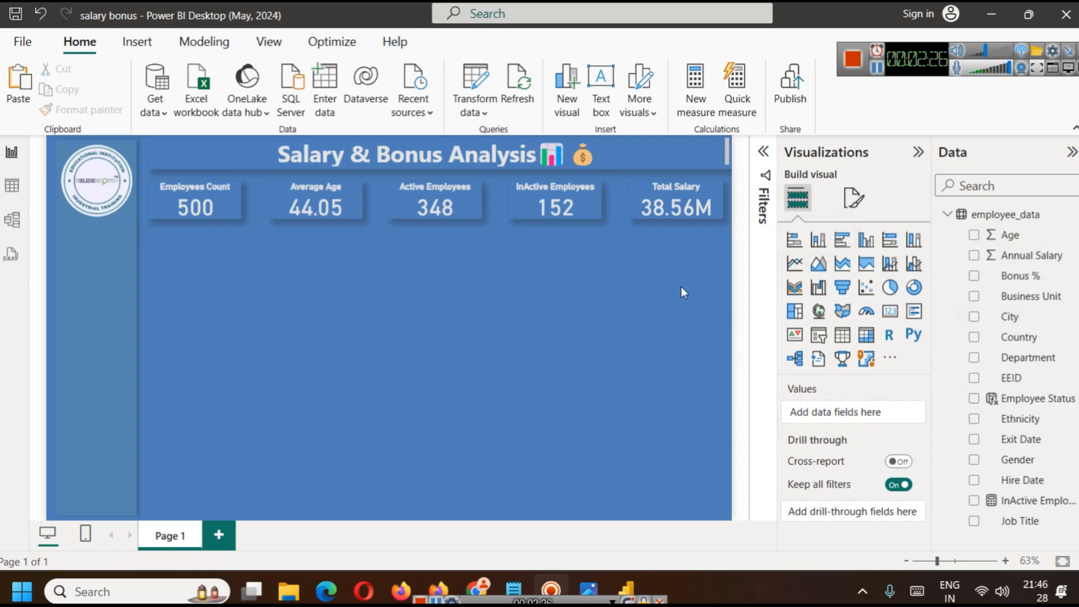
- Add a compact stacked bar chart below the Employees Count card, with Age on the Y-axis and count of EEID on the X-axis
click(818, 241)
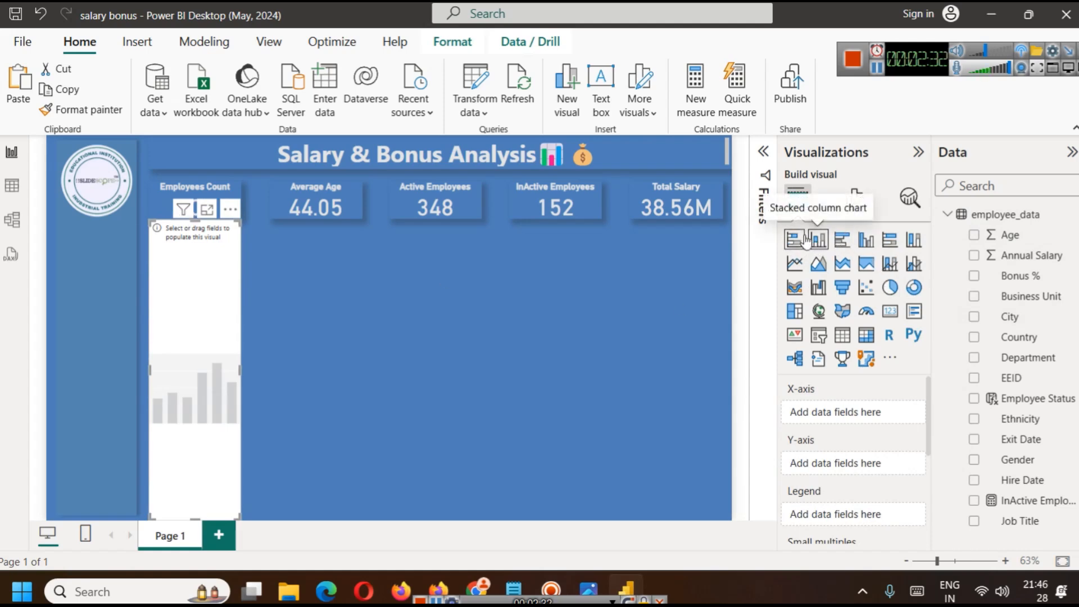
drag(194, 265, 214, 301)
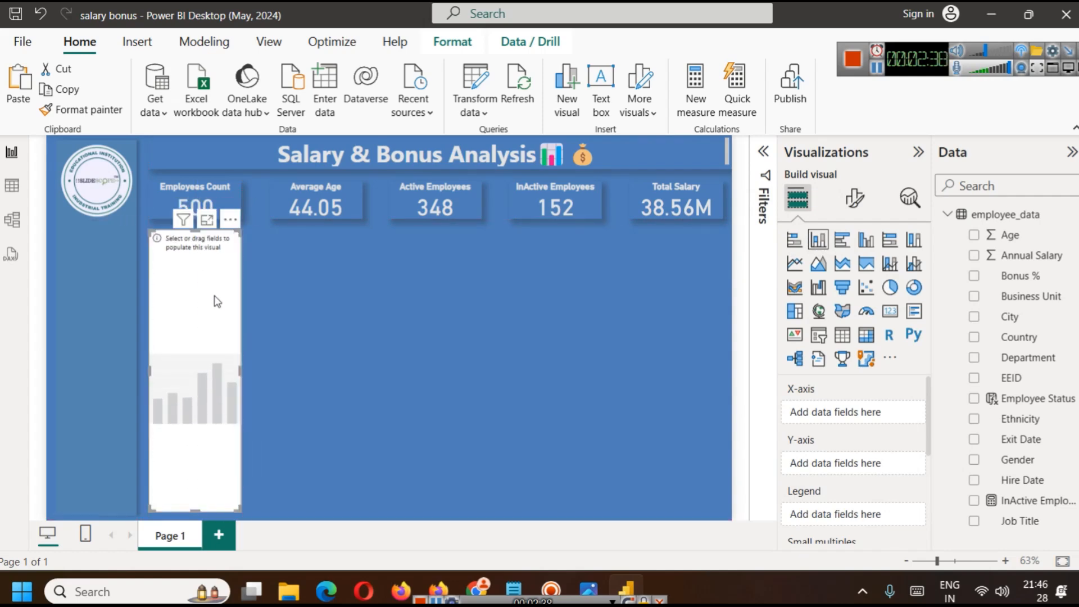
drag(196, 511, 212, 370)
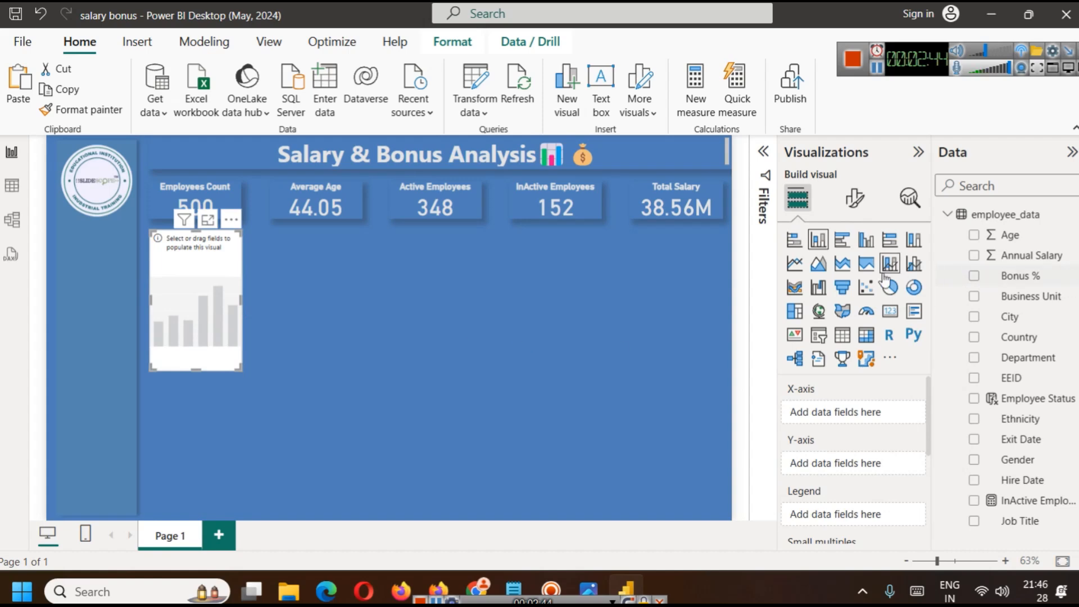
click(794, 240)
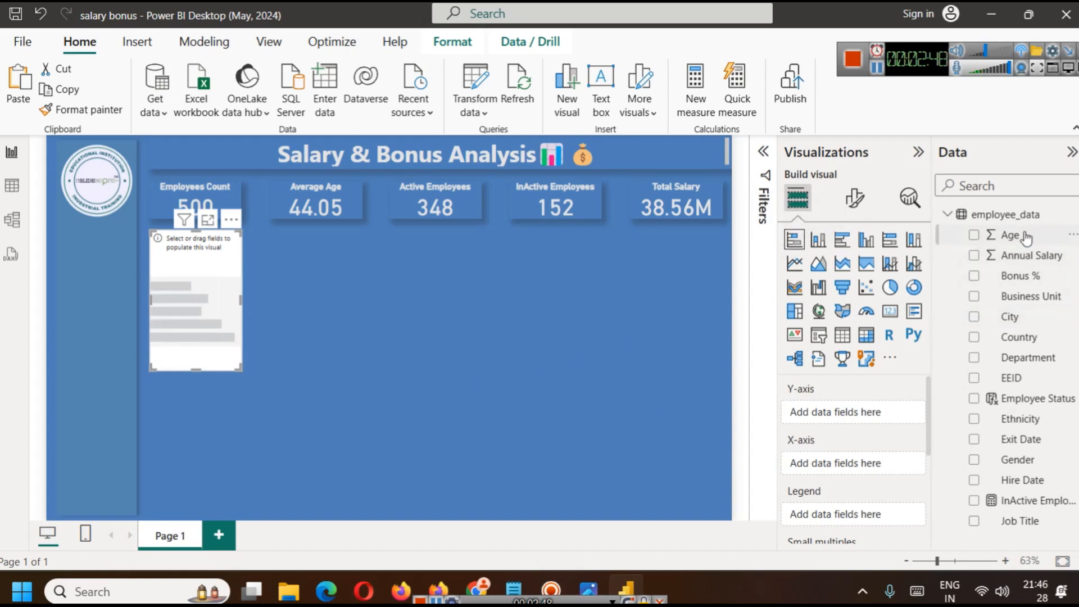
drag(1025, 237, 886, 414)
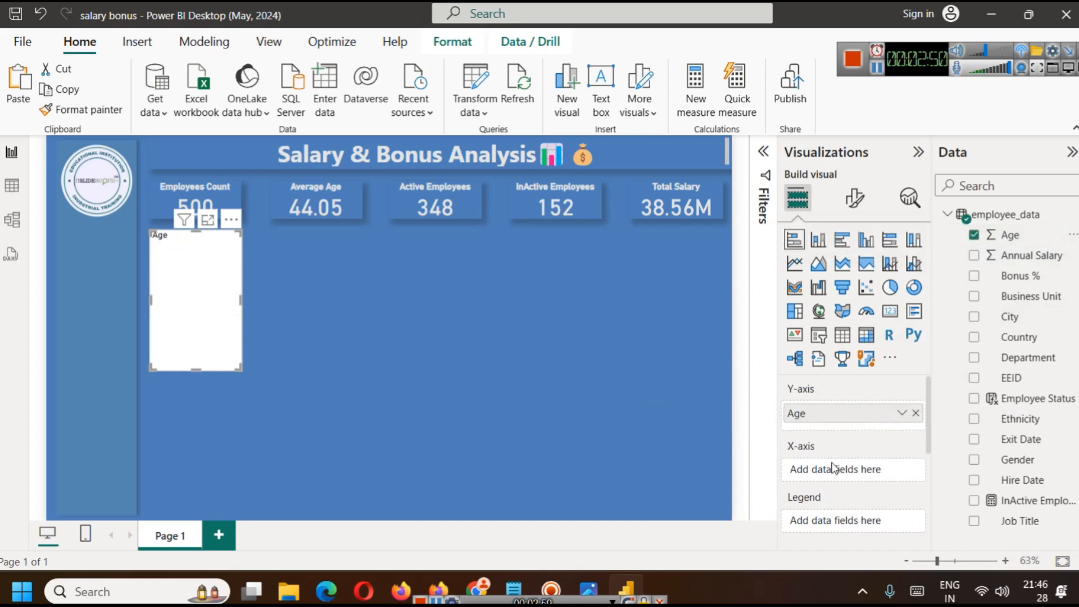
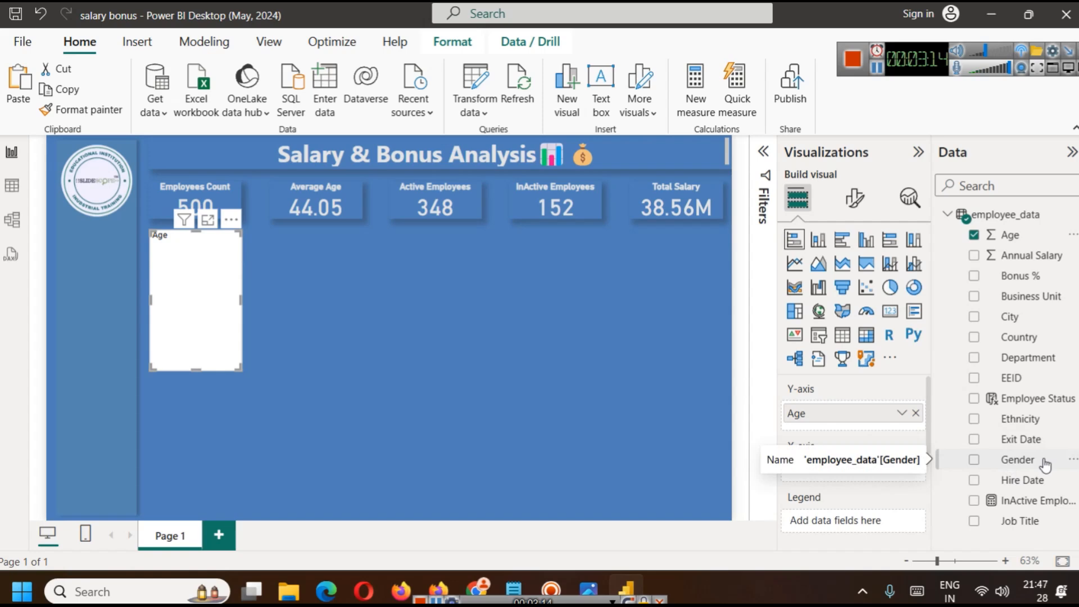
drag(1021, 378, 827, 460)
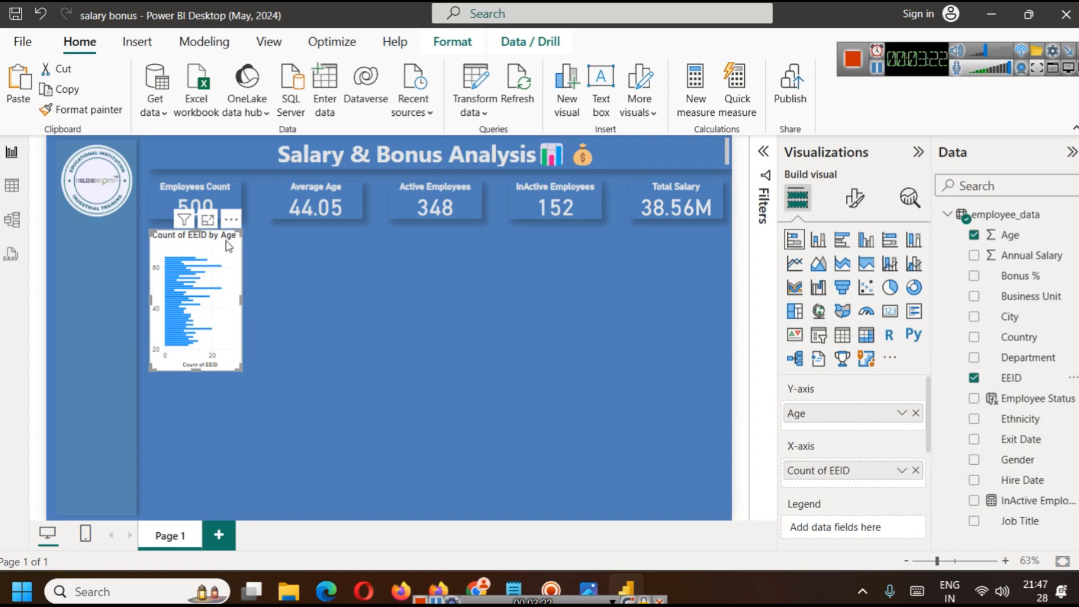
- Examine the employee count per age in the enlarged bar chart, then return to the report
click(208, 220)
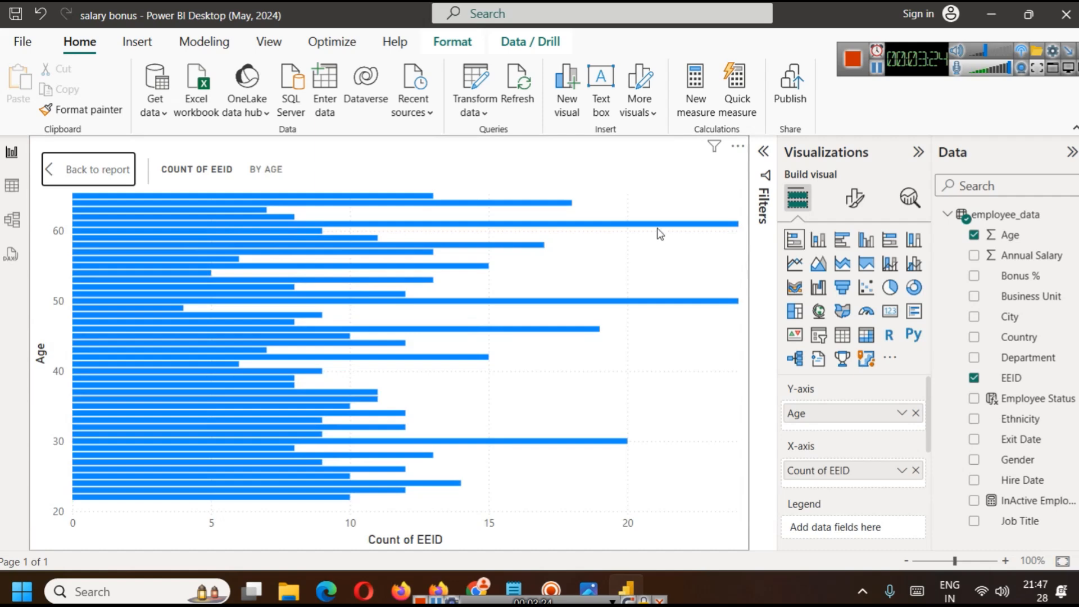
mouse_move(661, 233)
mouse_move(709, 309)
click(704, 225)
click(705, 234)
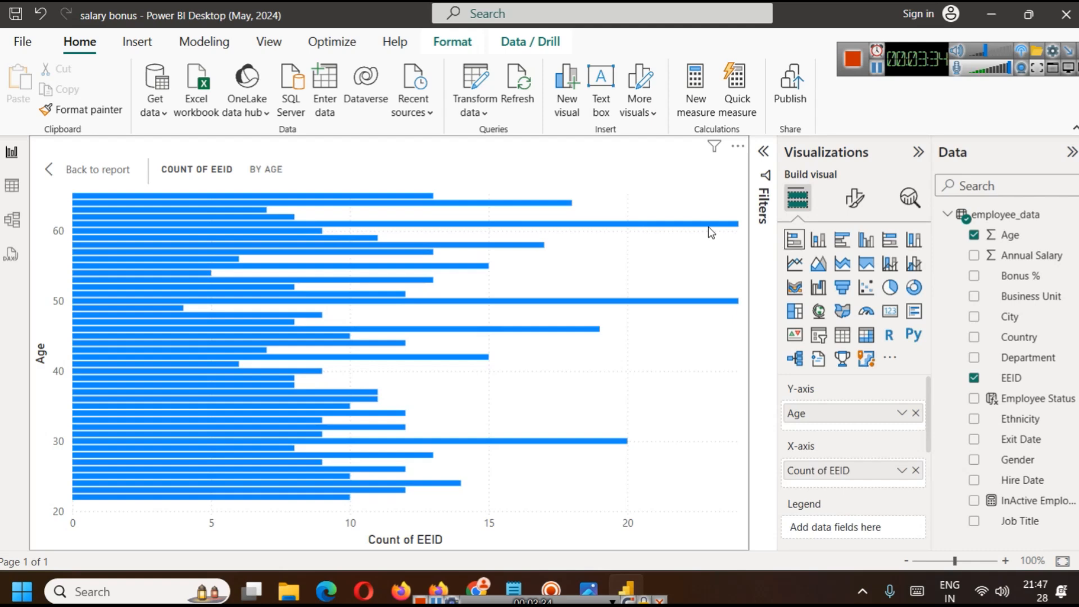
mouse_move(709, 226)
click(105, 169)
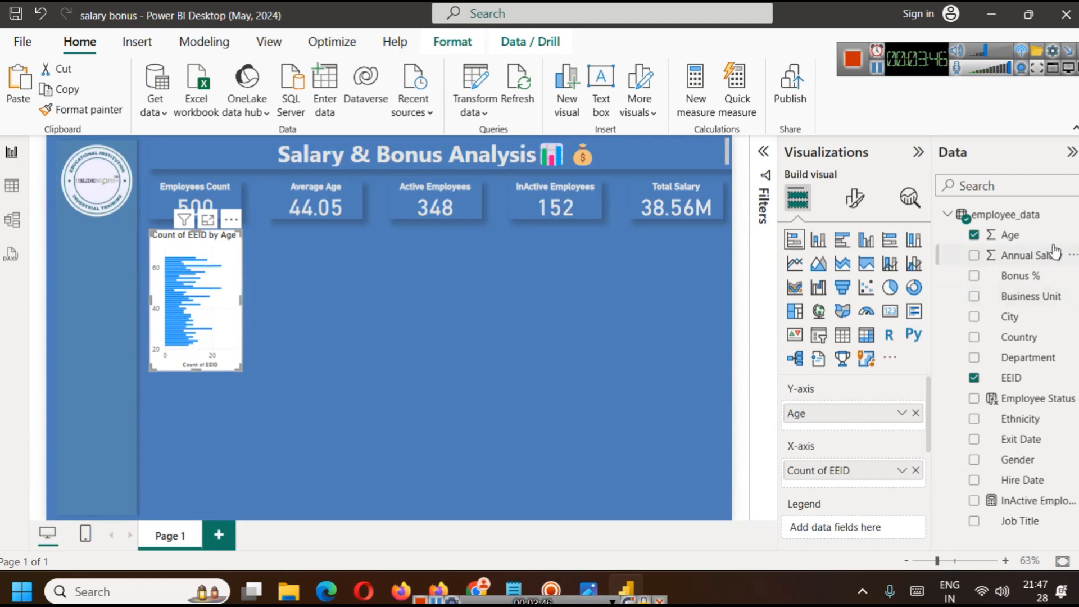
- Group Age into bins of size 5 and put Age (bins) on the chart's Y-axis in place of Age
click(1072, 236)
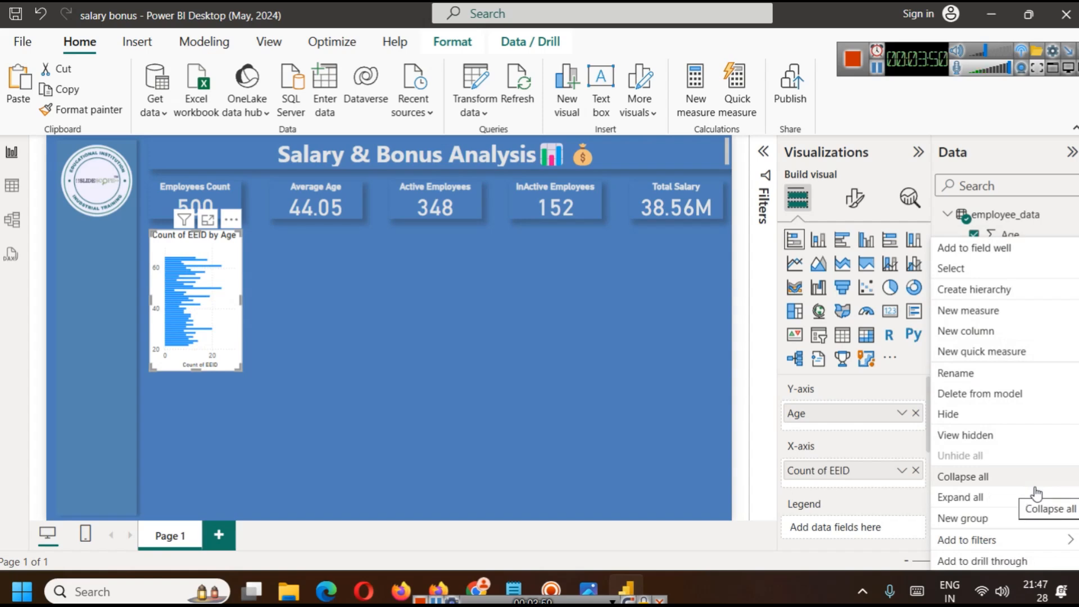
click(992, 520)
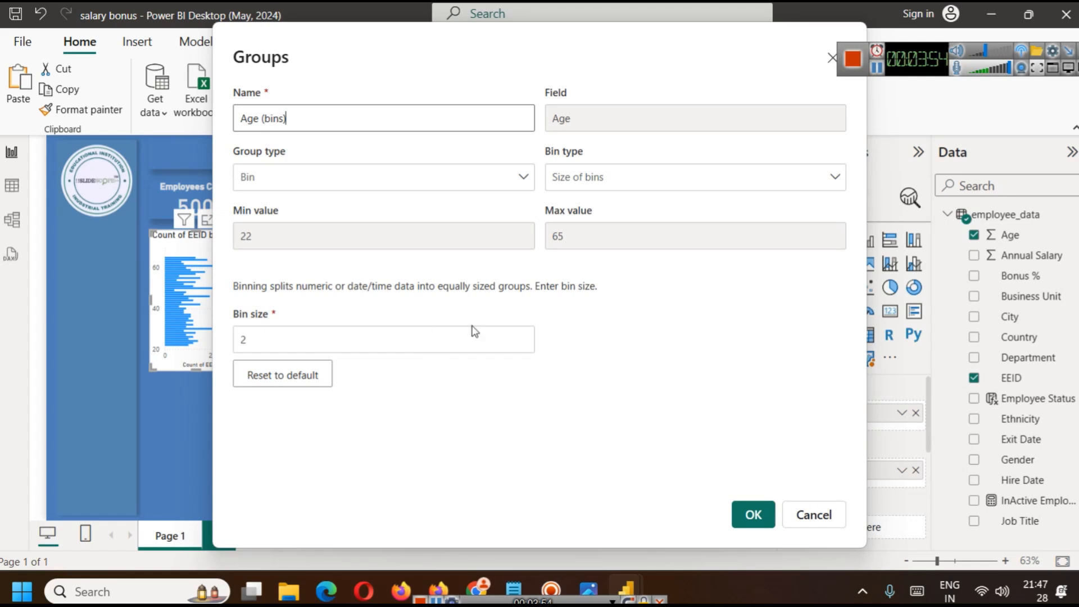
click(521, 337)
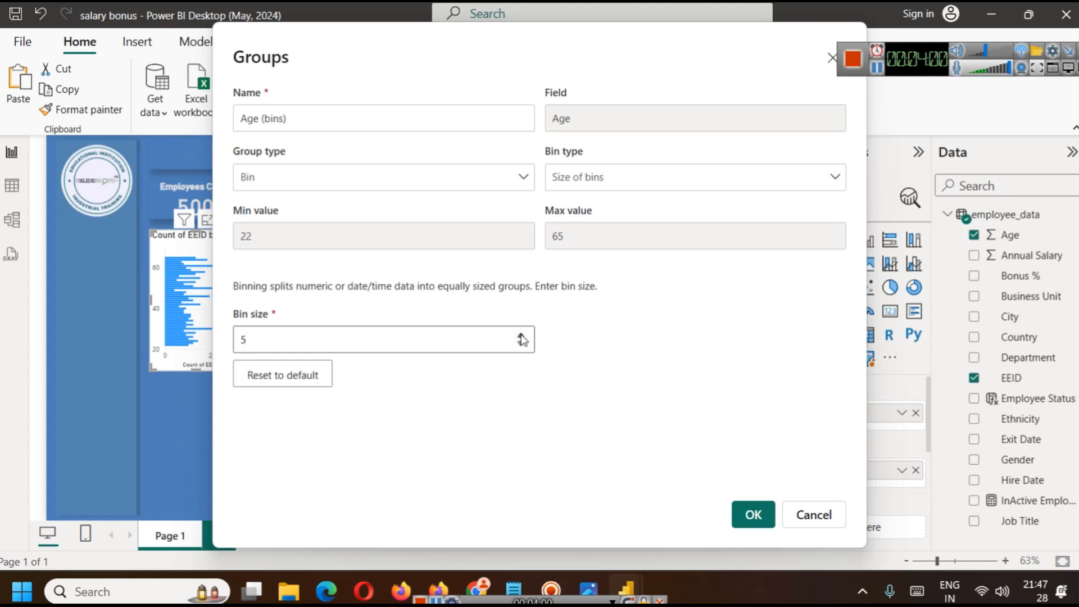
click(750, 514)
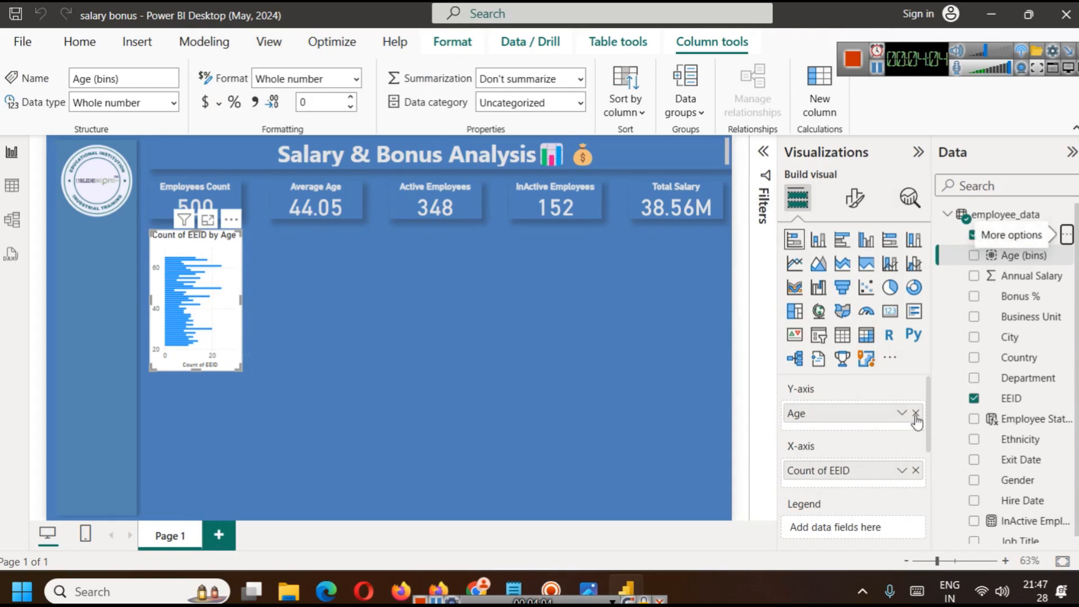
click(915, 414)
drag(1024, 255, 862, 400)
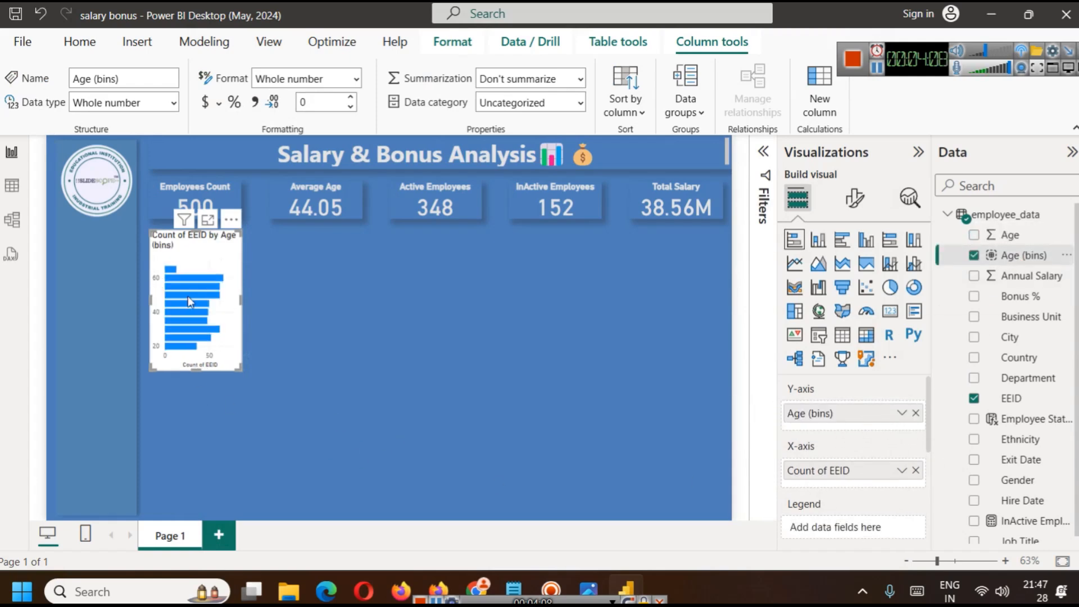
- Move the age bar chart beneath the Average Age card, aligned with the card's edges
mouse_move(188, 296)
drag(220, 259, 340, 263)
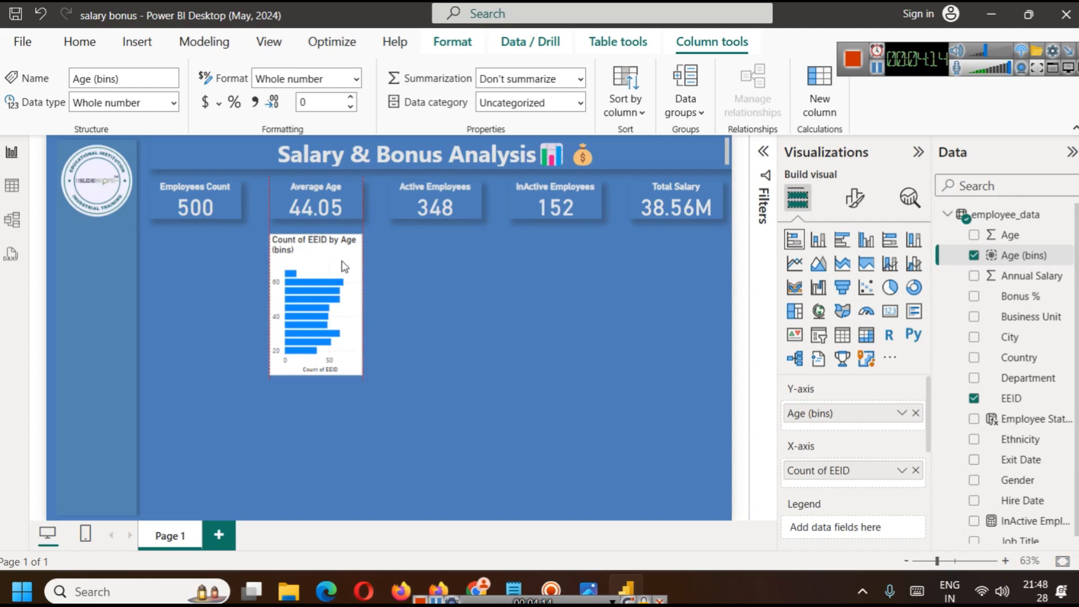
click(397, 328)
- Turn on the age bar chart's title and set its text to "Age Dist."
click(335, 271)
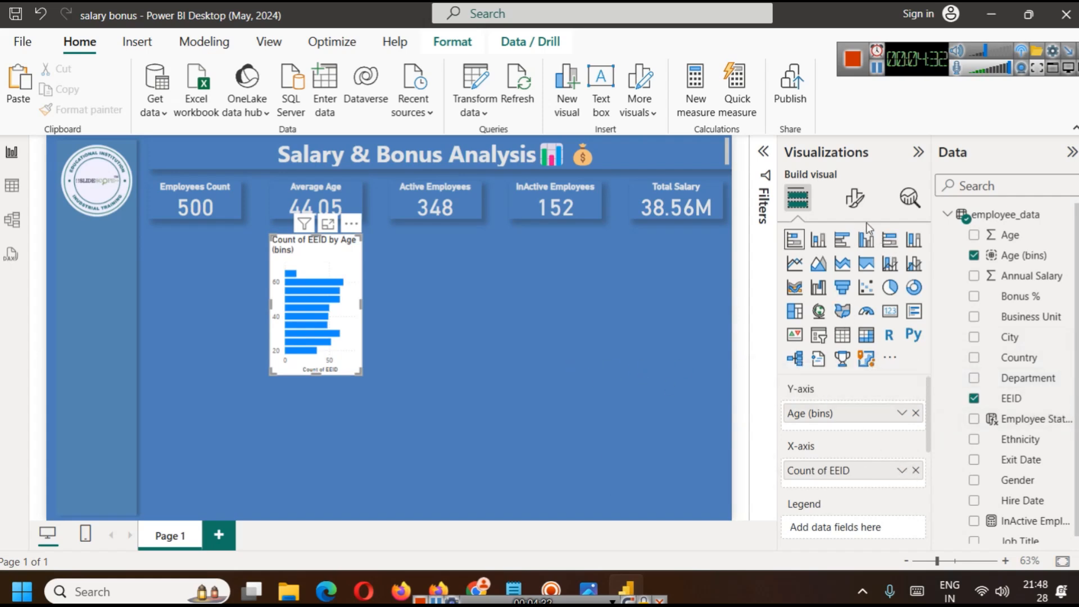
click(855, 198)
click(853, 274)
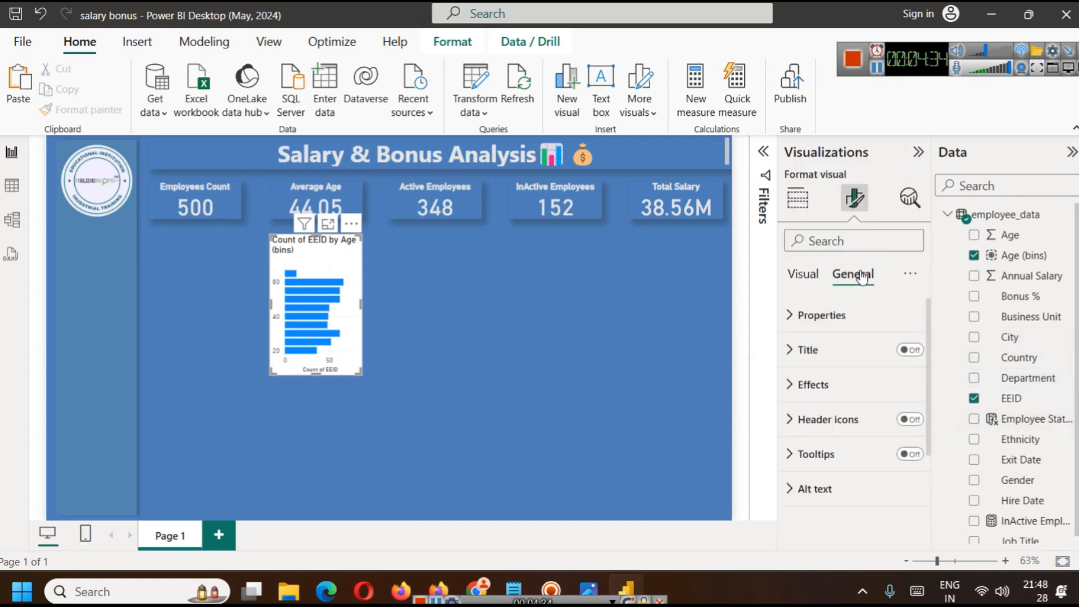
click(808, 349)
click(828, 436)
key(ctrl+a)
text(A)
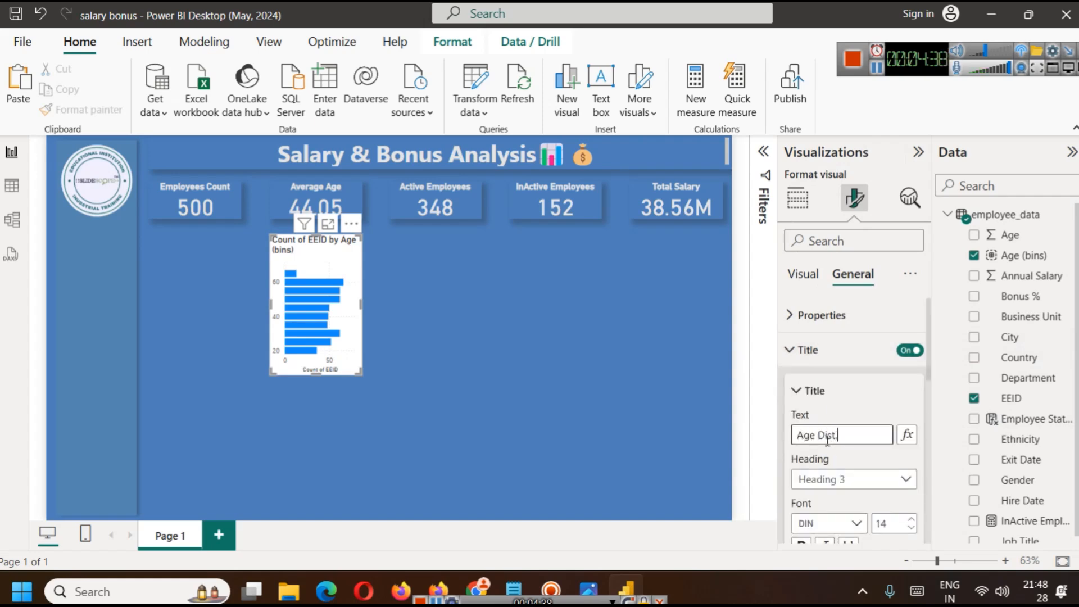
text(ge Dist.)
key(Return)
click(331, 248)
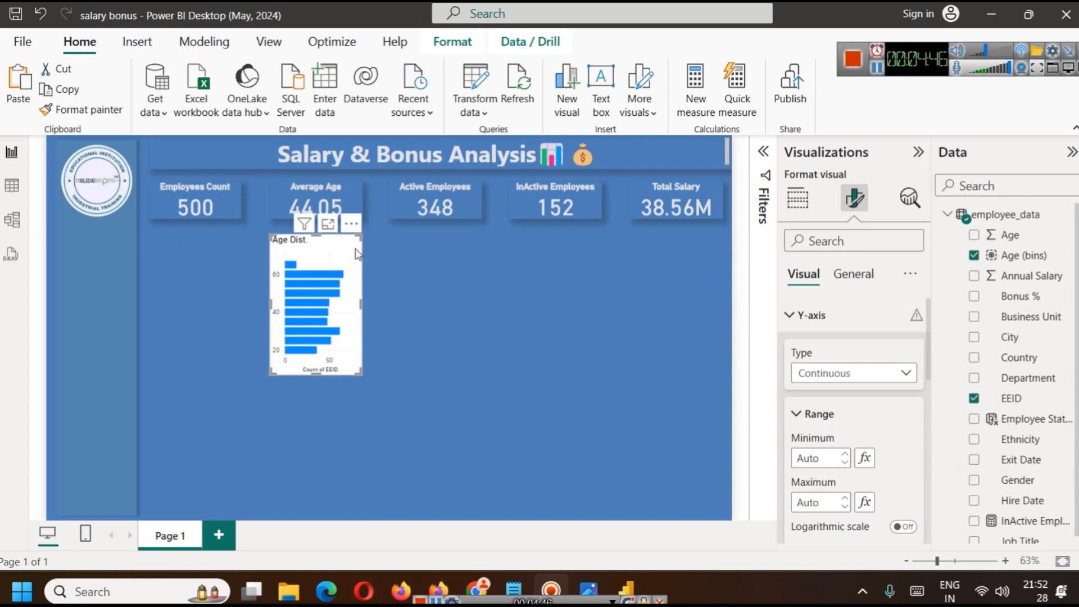
click(406, 278)
- Add Gender as a visual-level filter on the Age Dist. chart and restrict it to Female
click(332, 257)
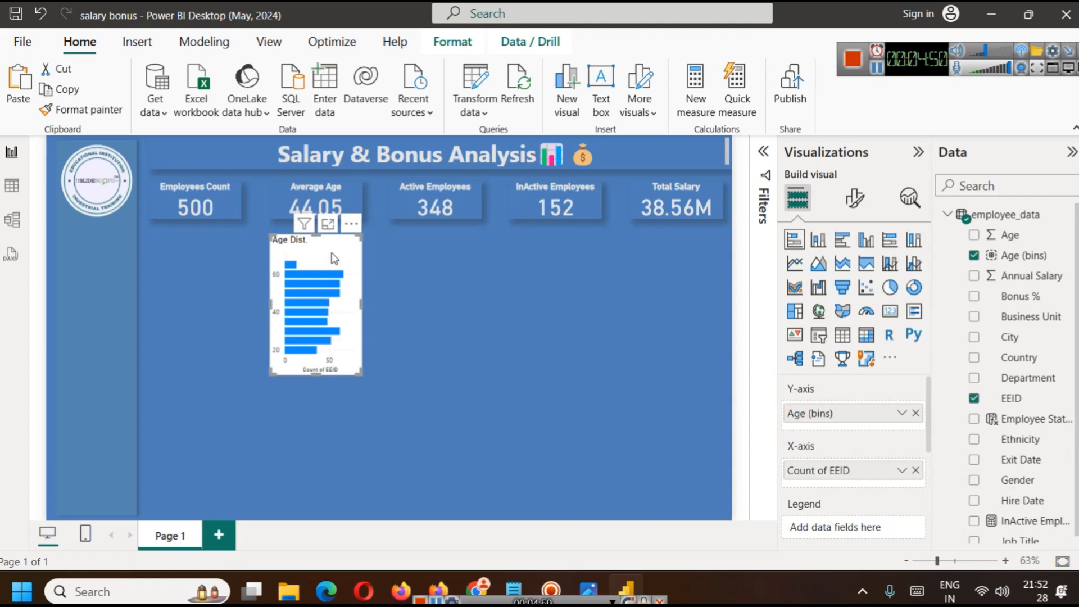
click(765, 156)
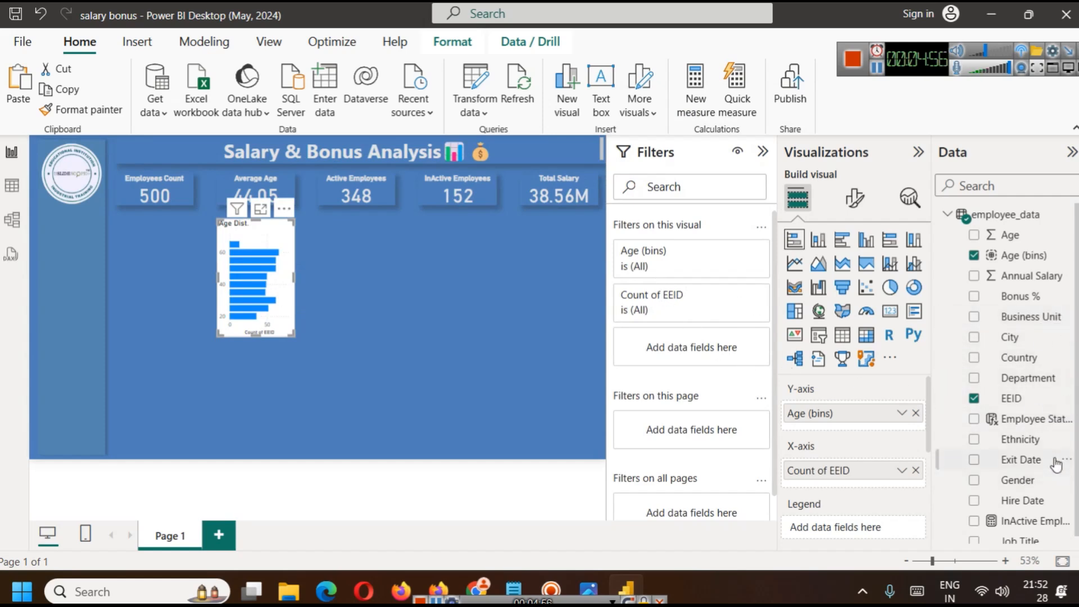
scroll(1048, 460, down, 1)
drag(1037, 473, 725, 359)
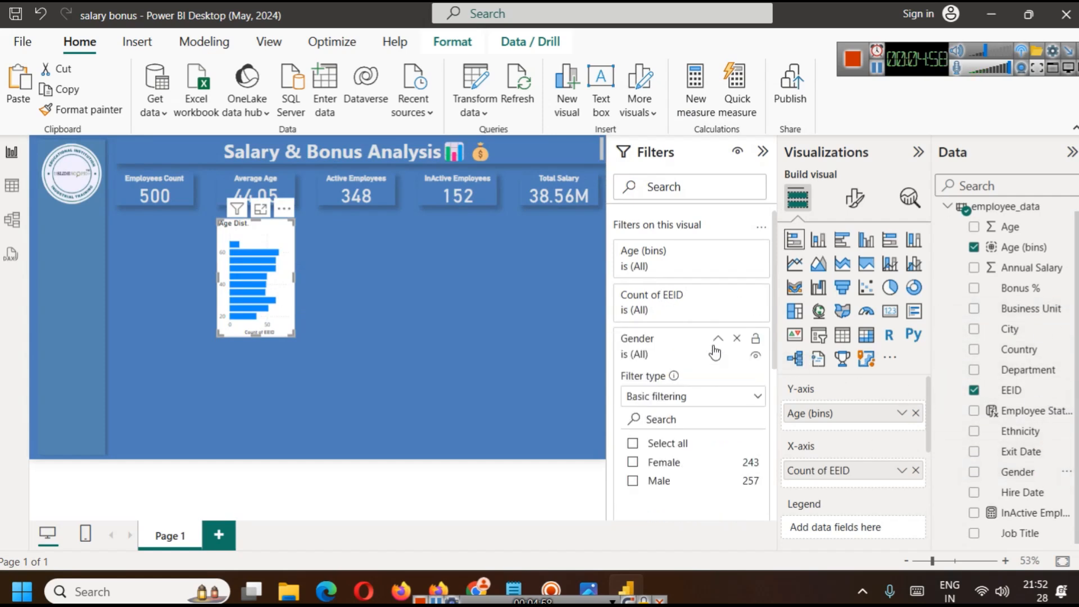
click(633, 462)
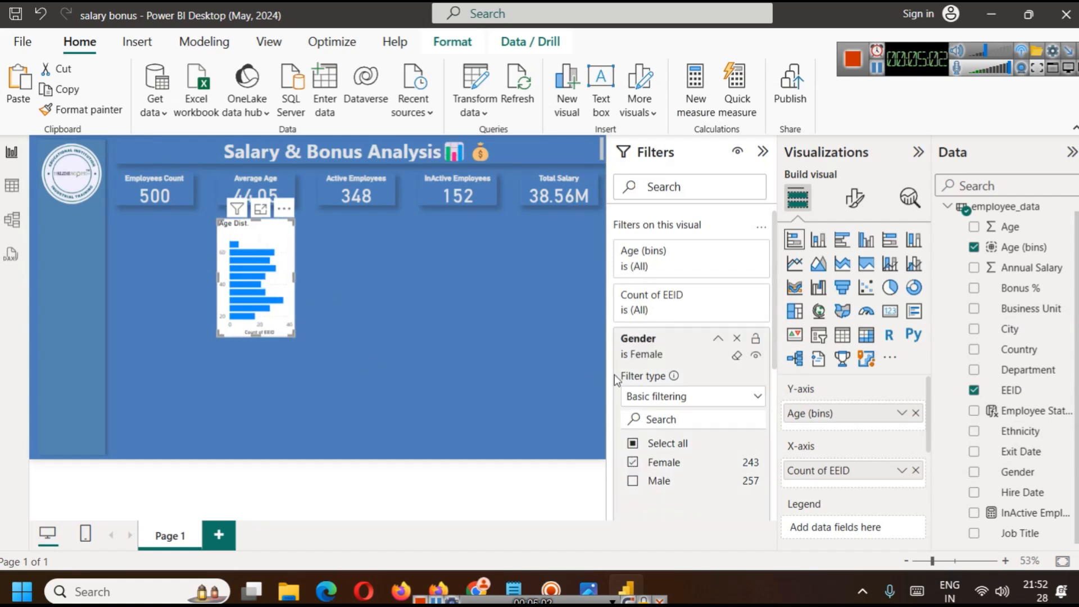
- Change the age bar chart's title text to "Age Dist. Female"
click(855, 198)
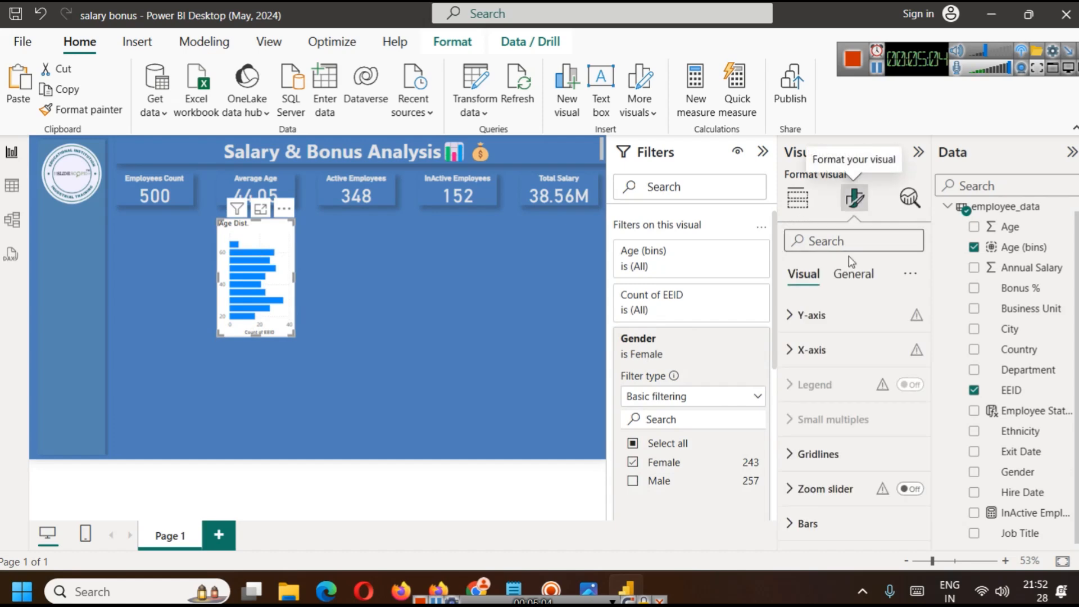
click(852, 275)
click(836, 349)
click(856, 429)
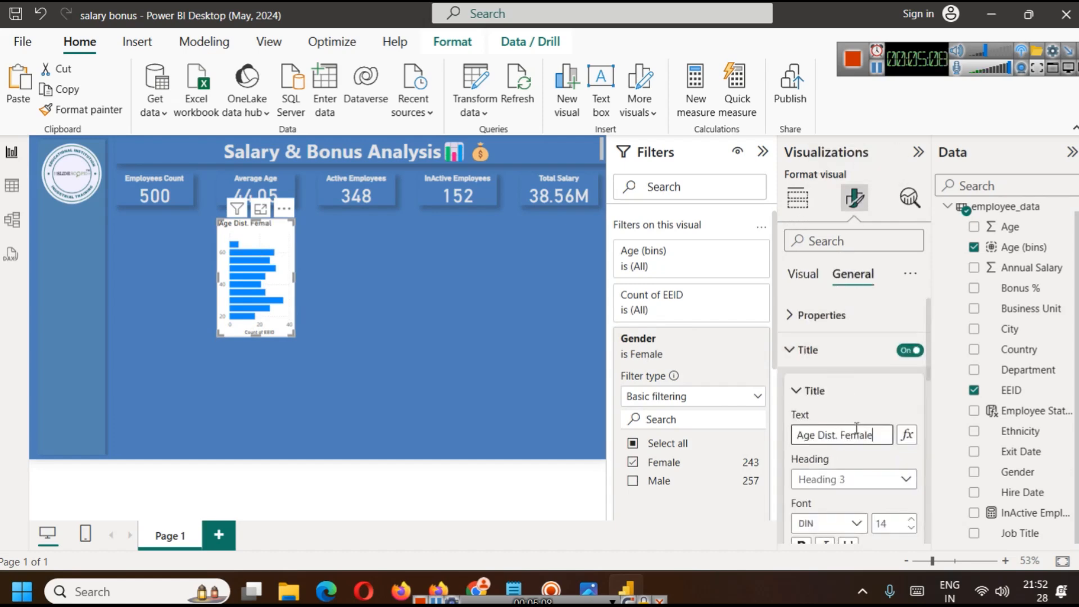
click(513, 327)
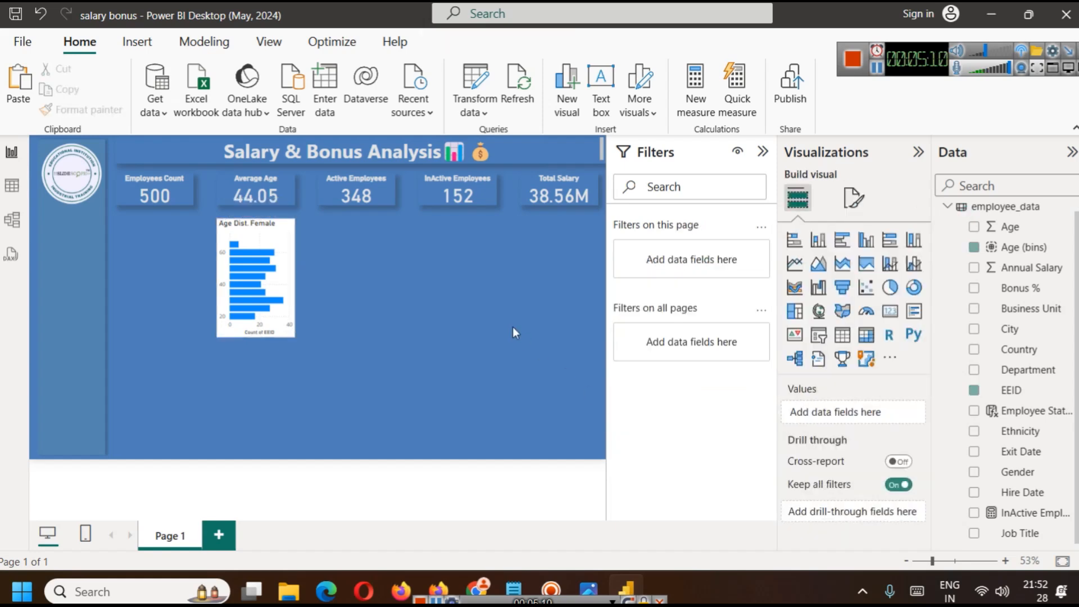
- Set the Y-axis type of the Age Dist. Female chart to Categorical
click(273, 242)
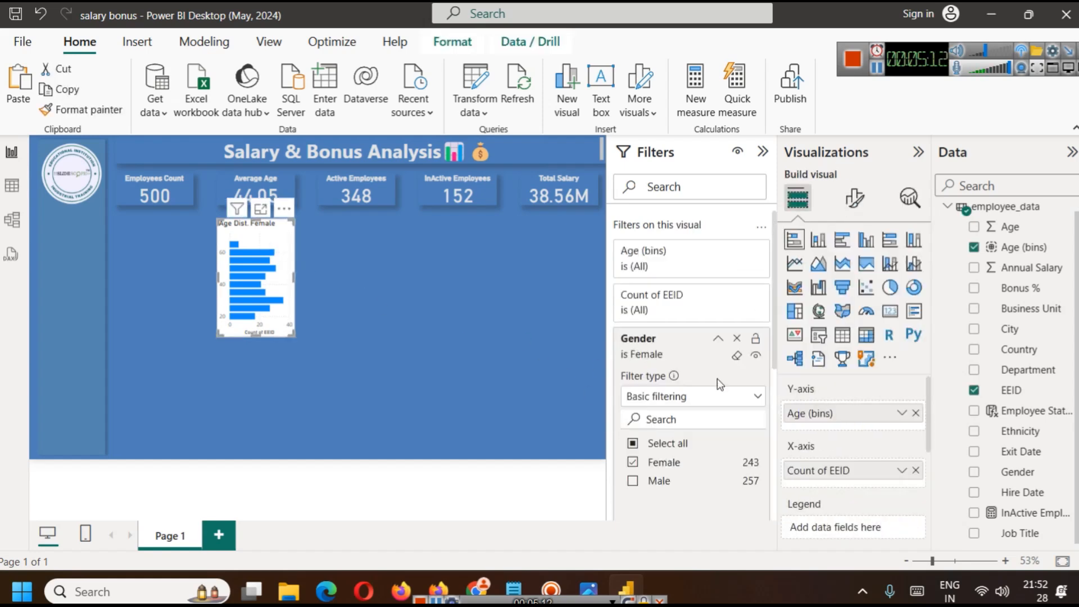
click(762, 152)
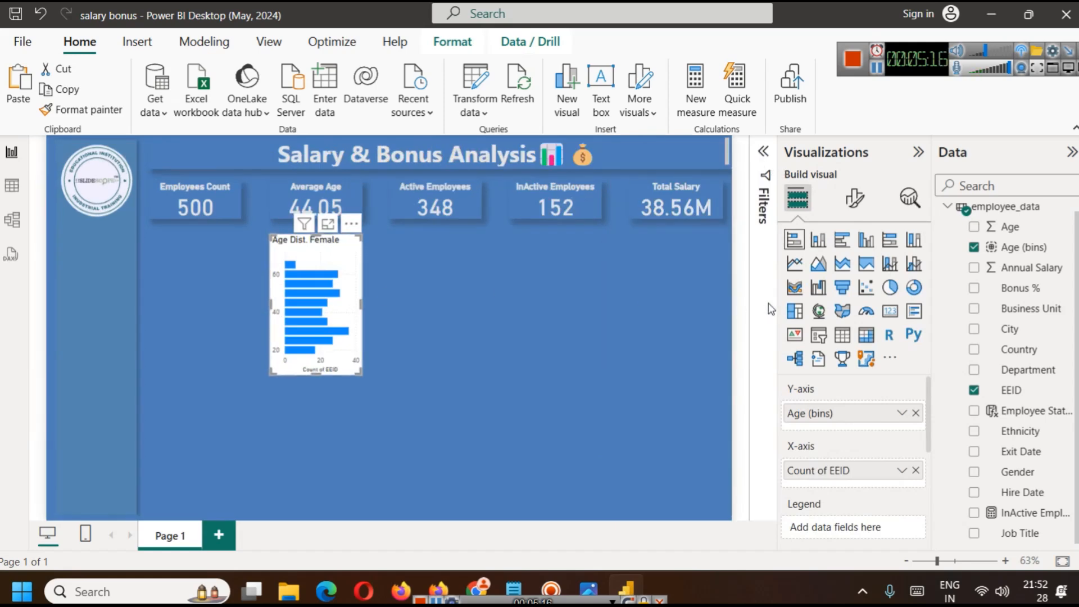
click(863, 207)
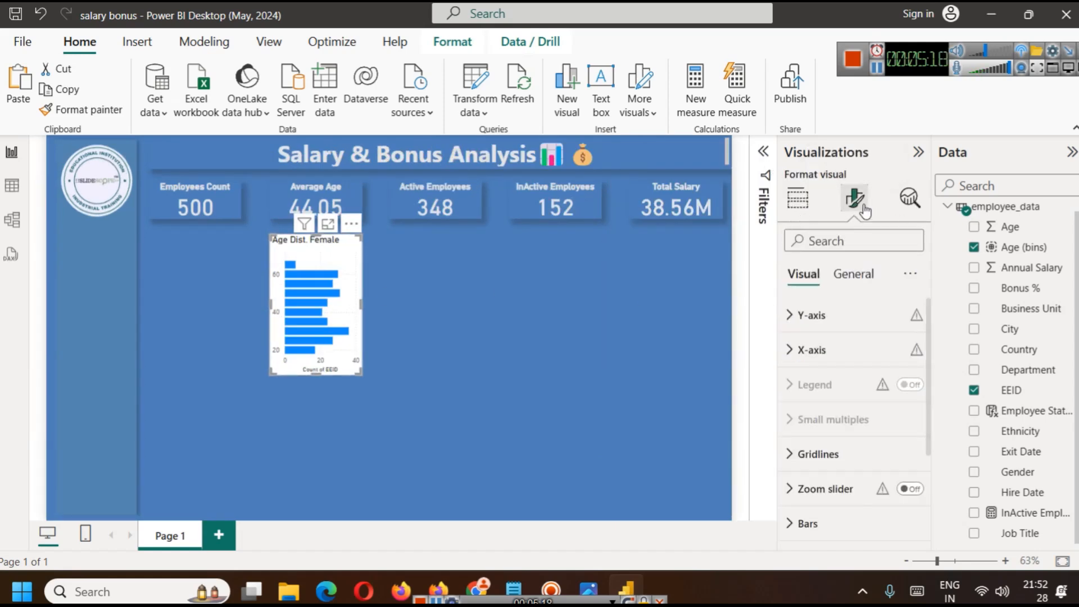
click(820, 318)
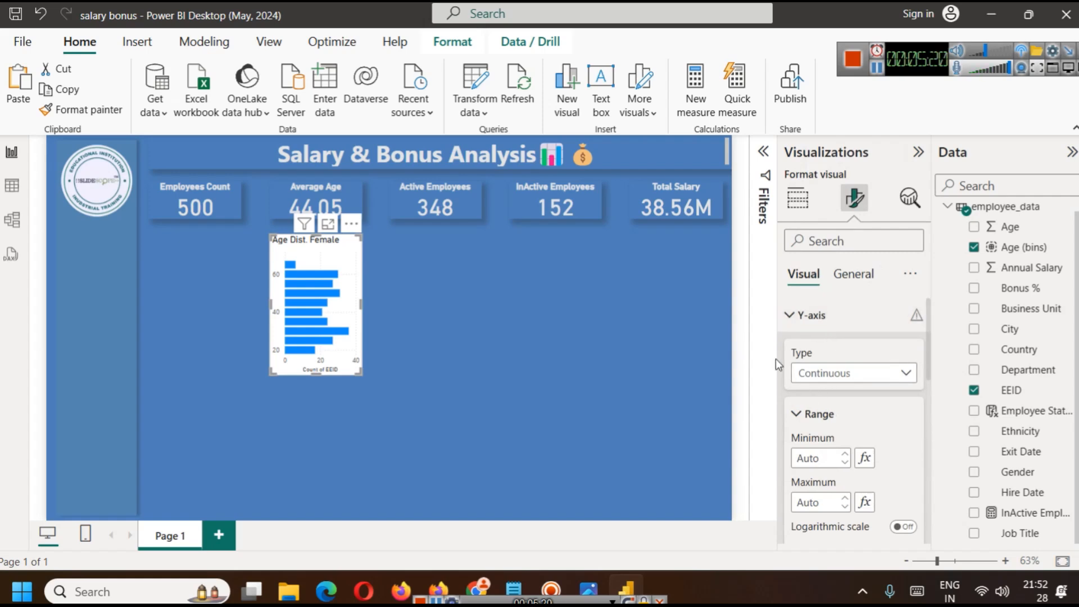
click(853, 375)
click(832, 416)
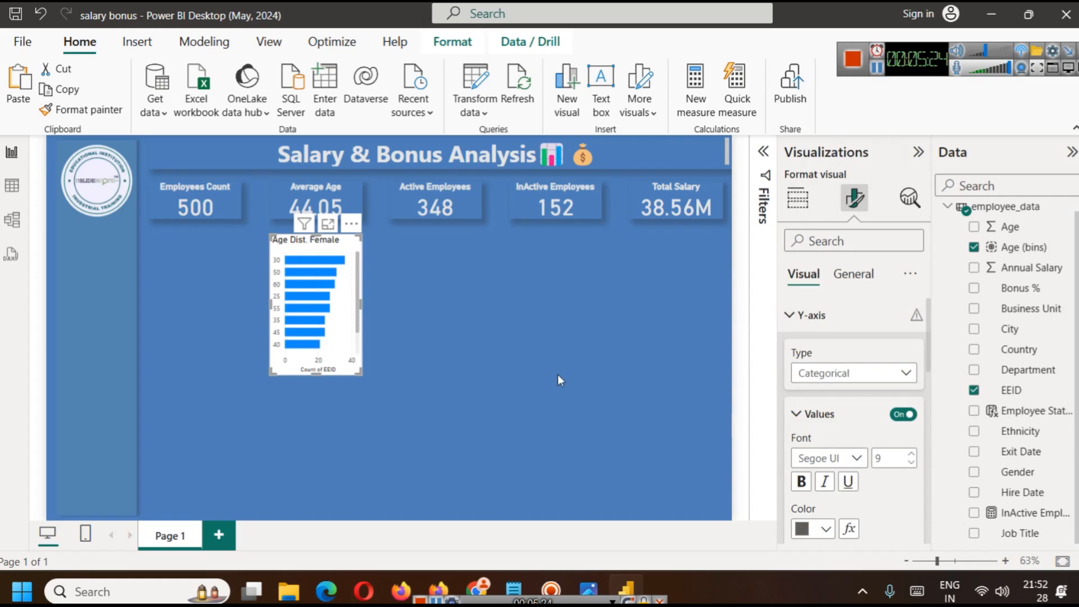
- Turn on Switch axis position for the Y-axis values of the Age Dist. Female chart
mouse_move(316, 345)
scroll(858, 393, down, 3)
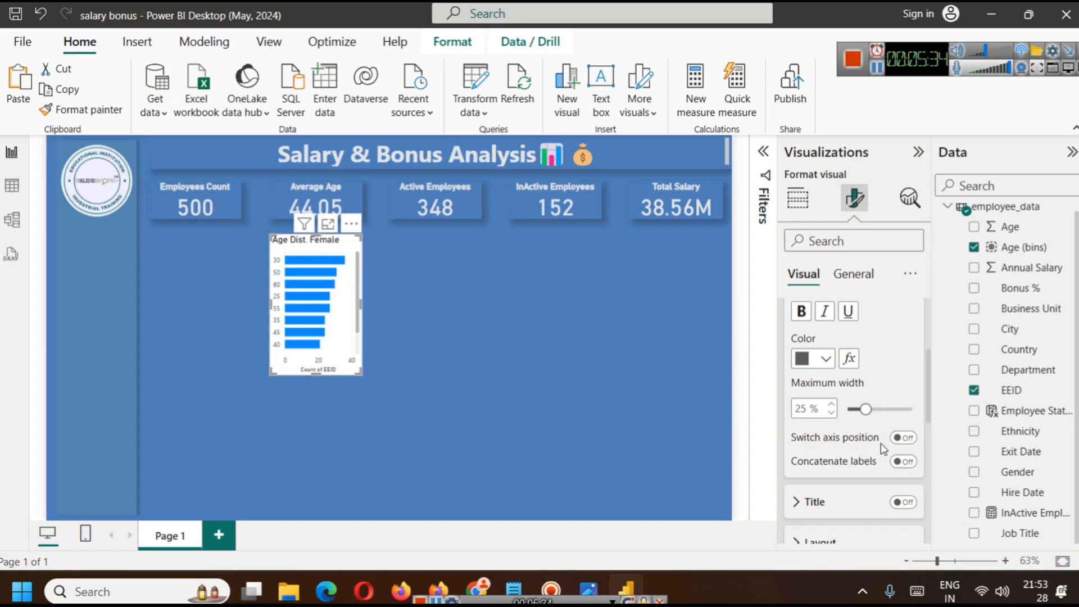
click(901, 437)
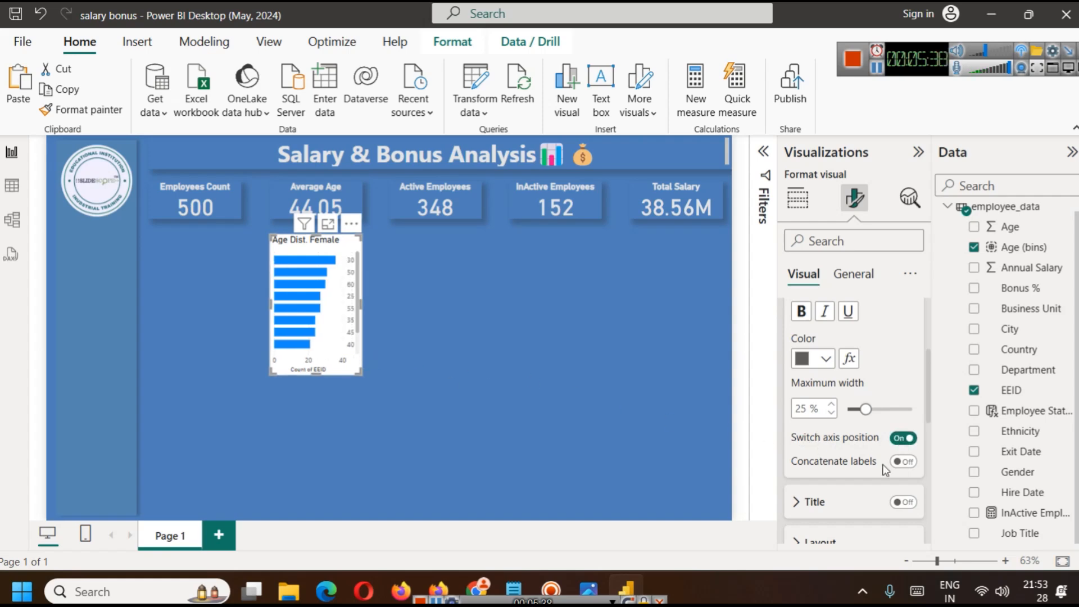
click(903, 439)
click(904, 441)
- Try inverting the X-axis range of the Age Dist. Female chart, and turn Invert range off again
scroll(794, 452, down, 5)
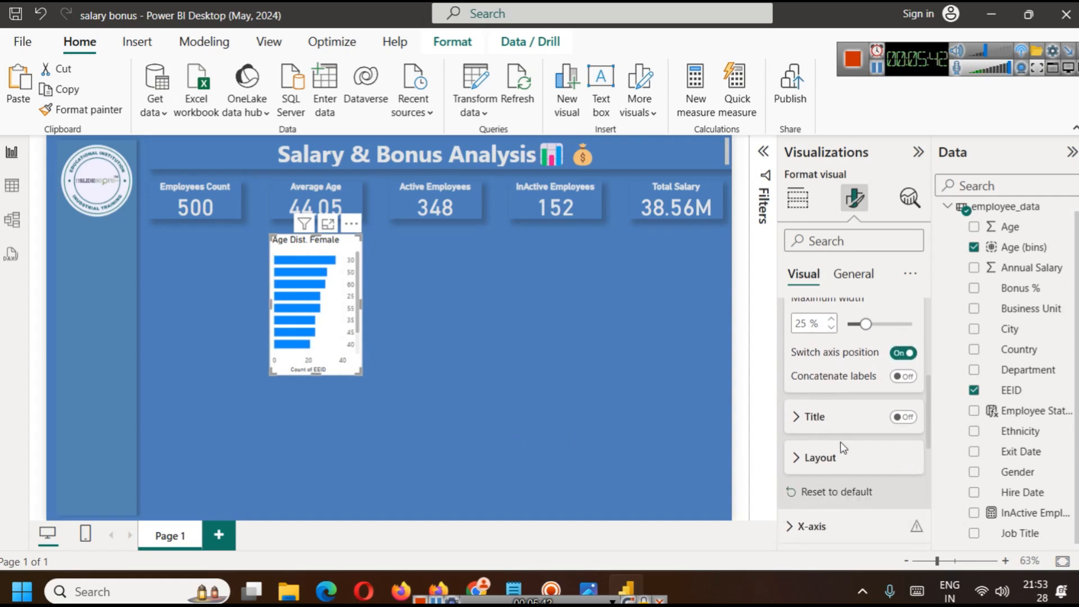
click(809, 353)
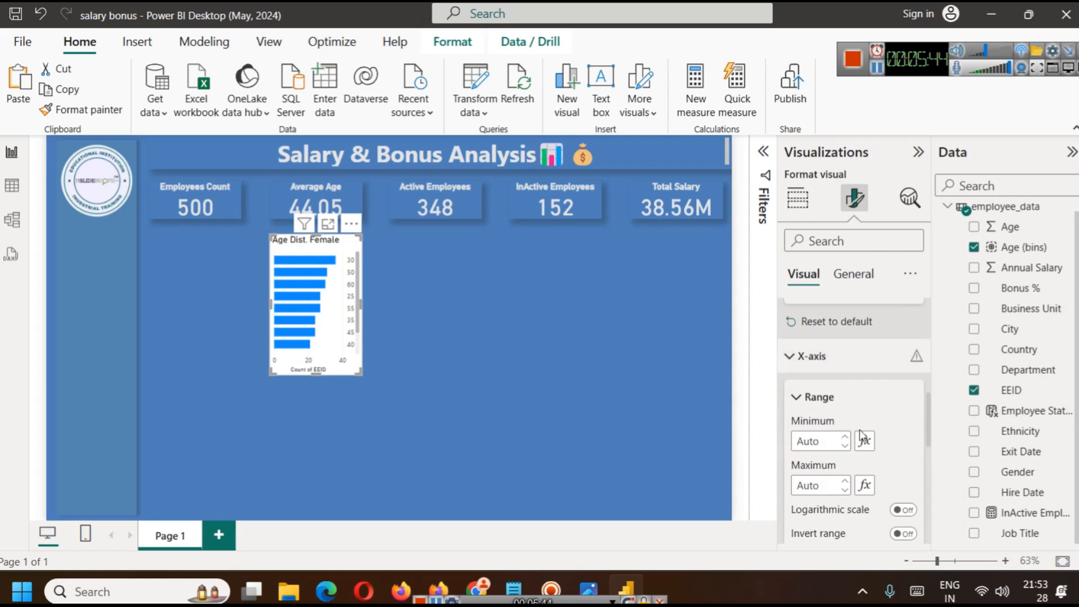
scroll(856, 422, down, 2)
click(905, 449)
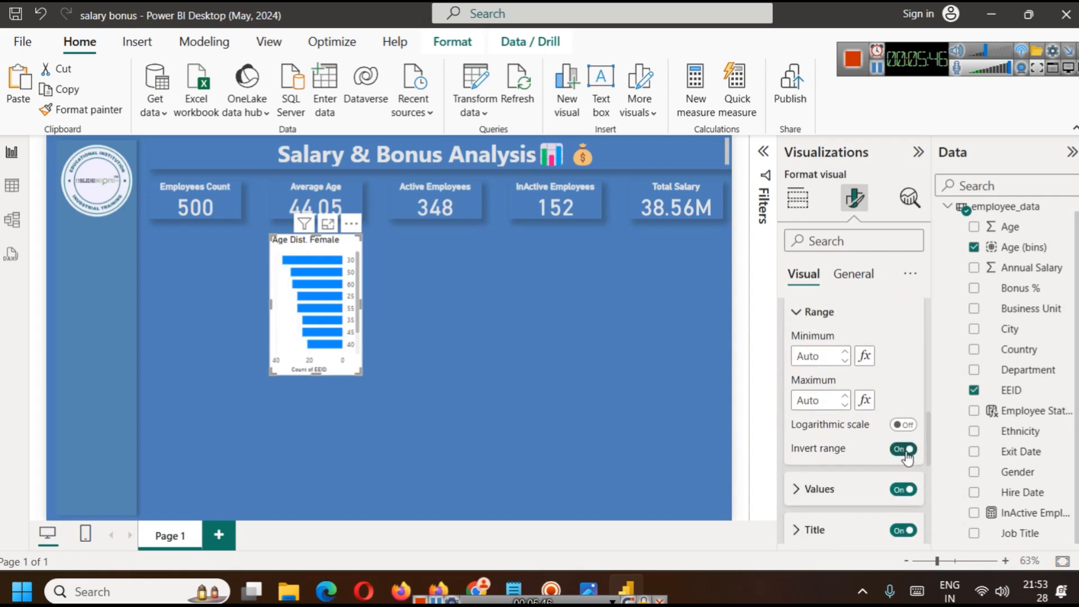
click(905, 449)
click(473, 289)
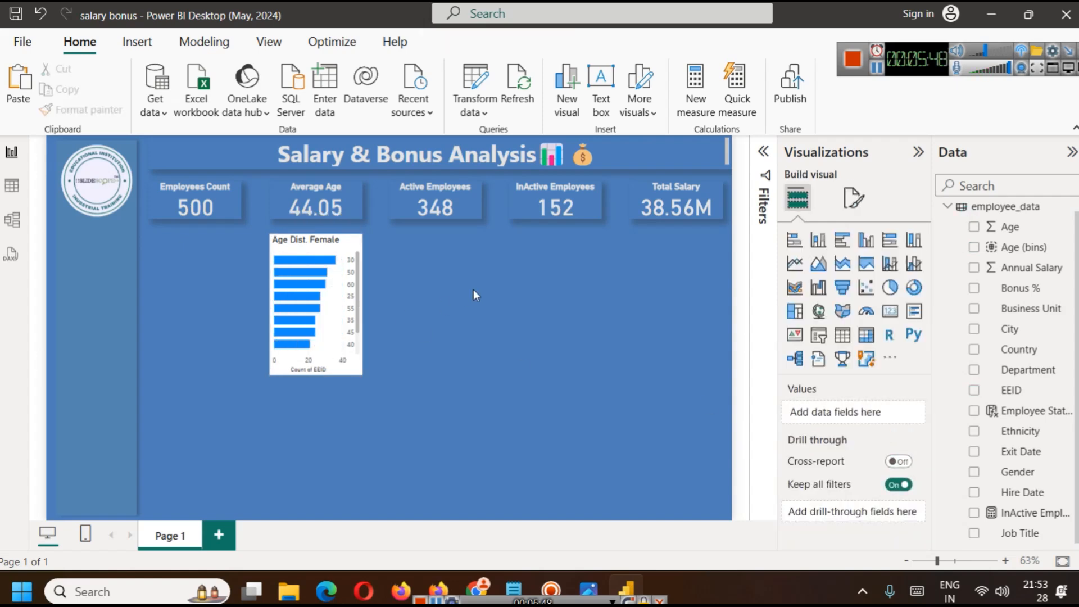
- Duplicate the Age Dist. Female chart and place the copy beneath the Employees Count card, level with the original
click(355, 252)
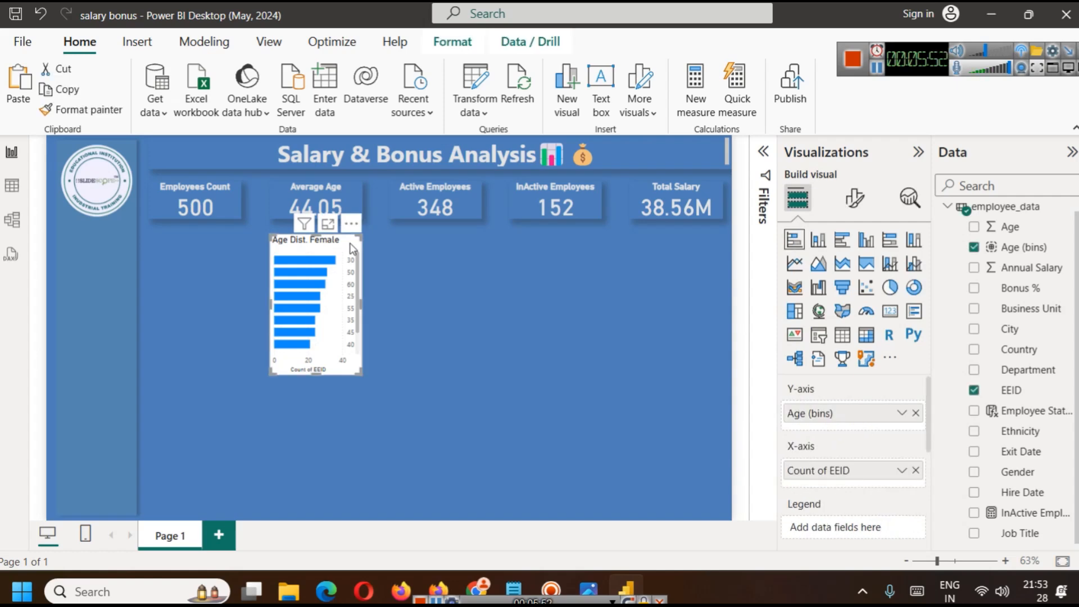
key(ctrl+c)
key(ctrl+v)
drag(353, 249, 227, 242)
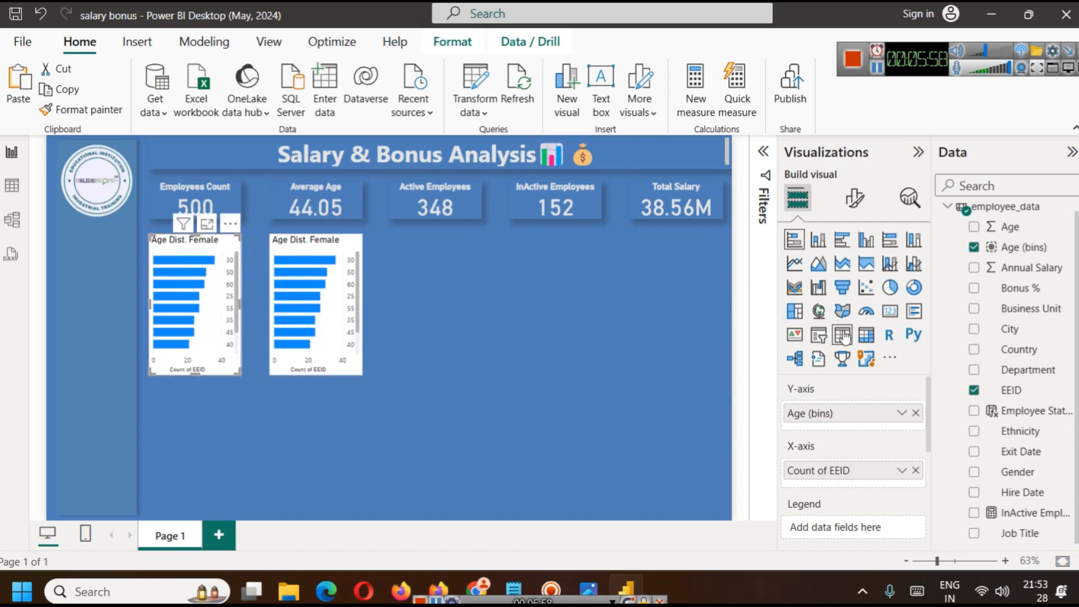
- Change the Gender filter of the copied chart beneath Employees Count from Female to Male
click(766, 153)
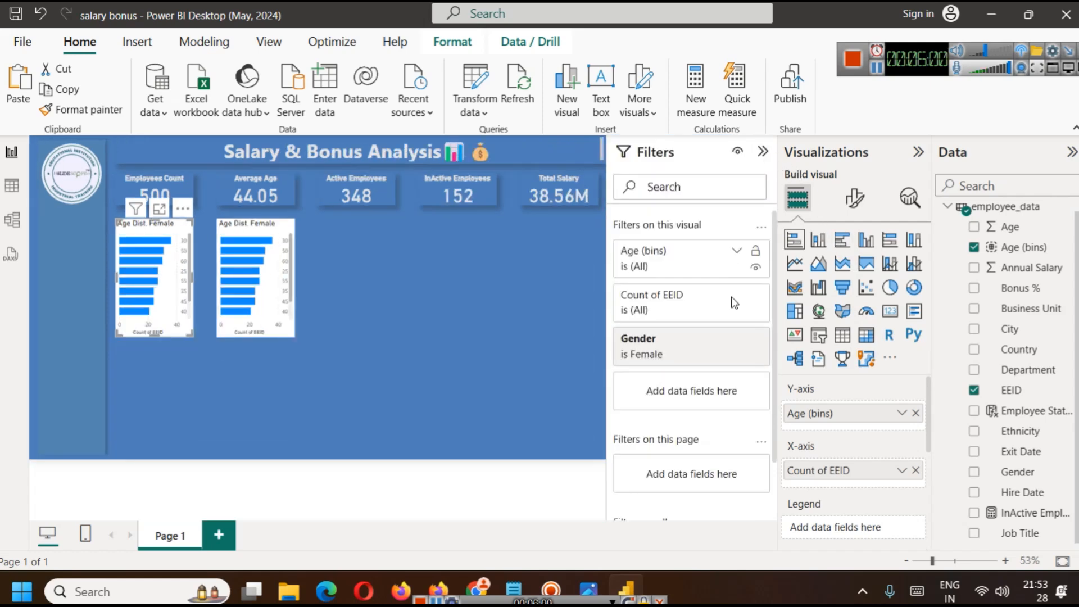
click(718, 339)
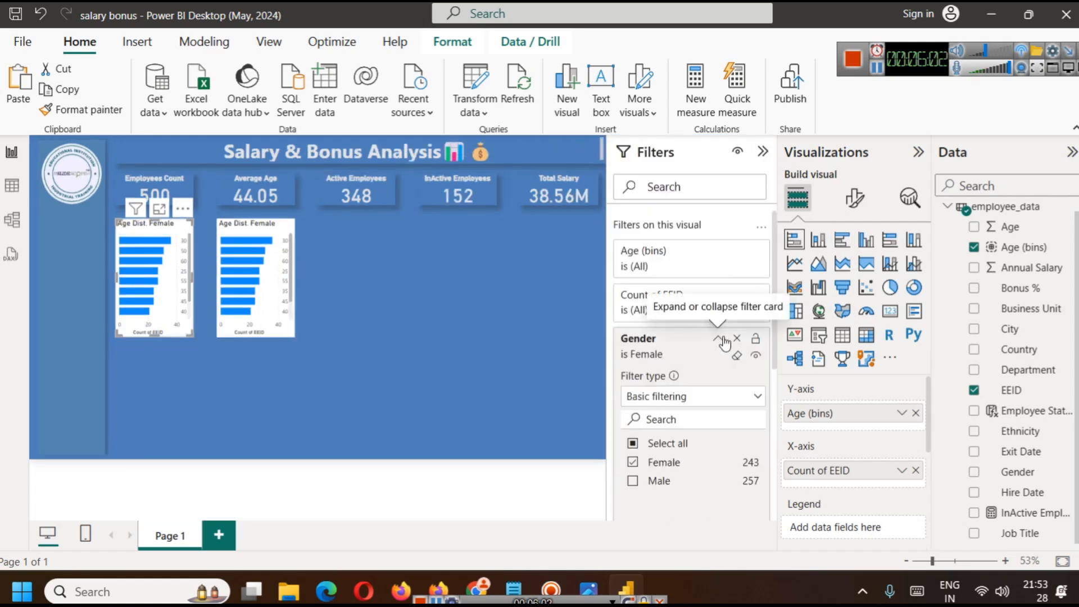
click(633, 482)
click(632, 462)
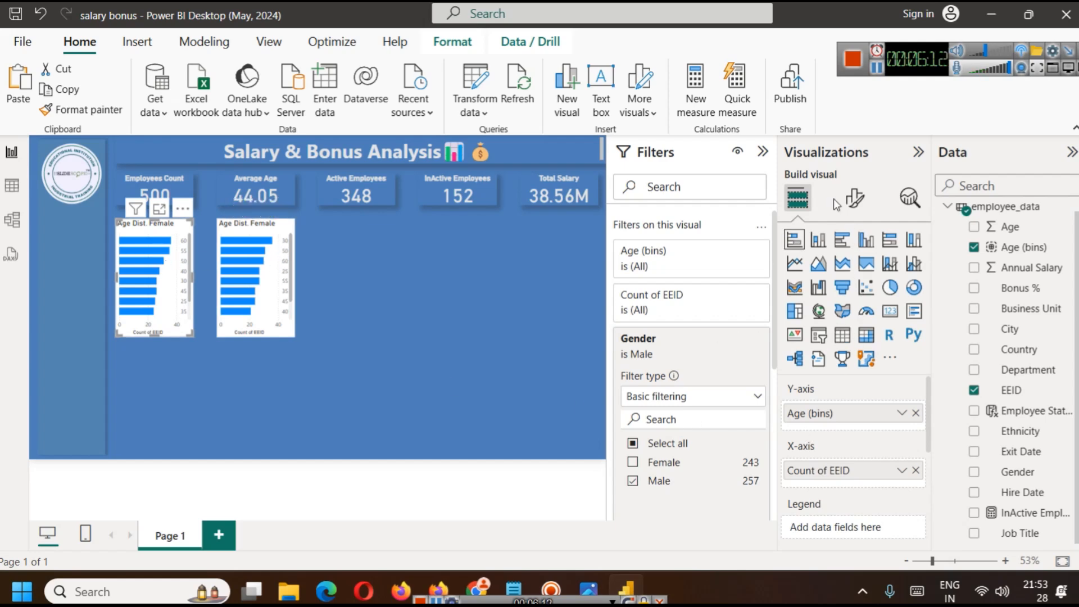
- Turn on data labels for both age distribution bar charts
click(857, 198)
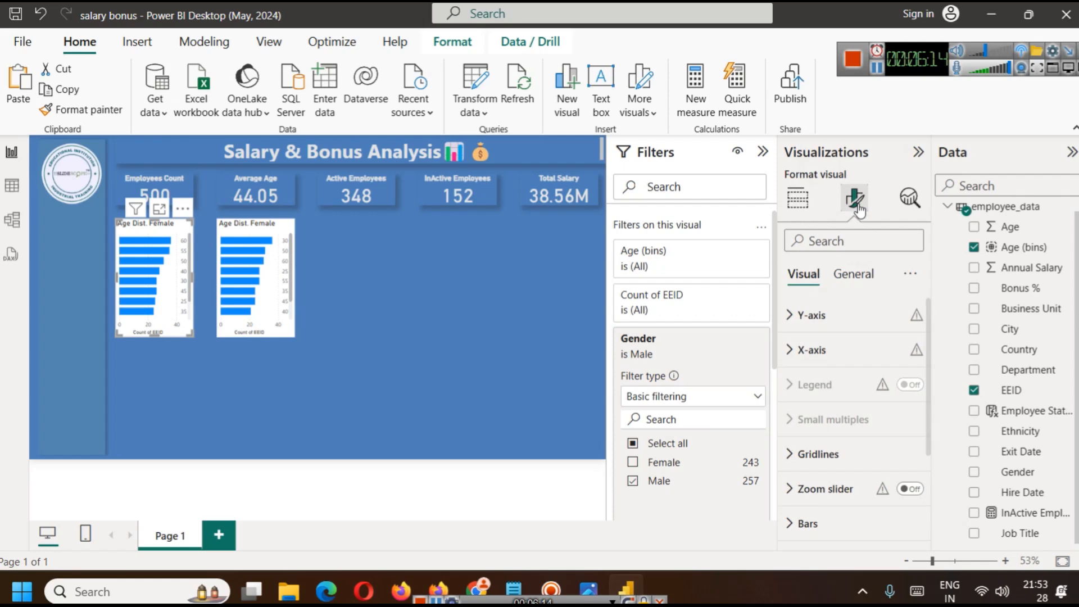
scroll(905, 458, down, 2)
click(910, 459)
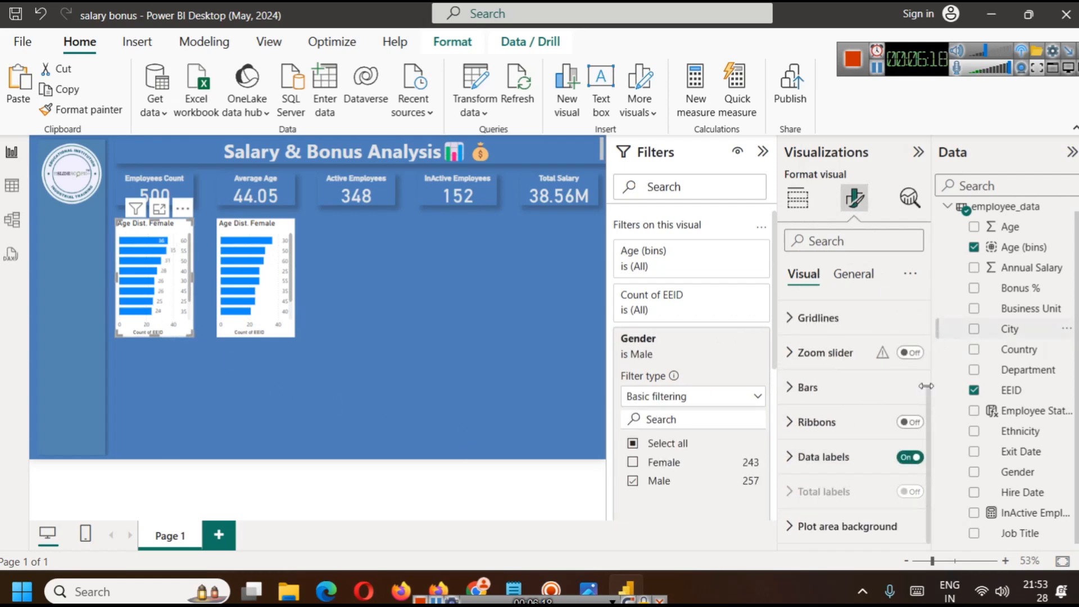
click(250, 259)
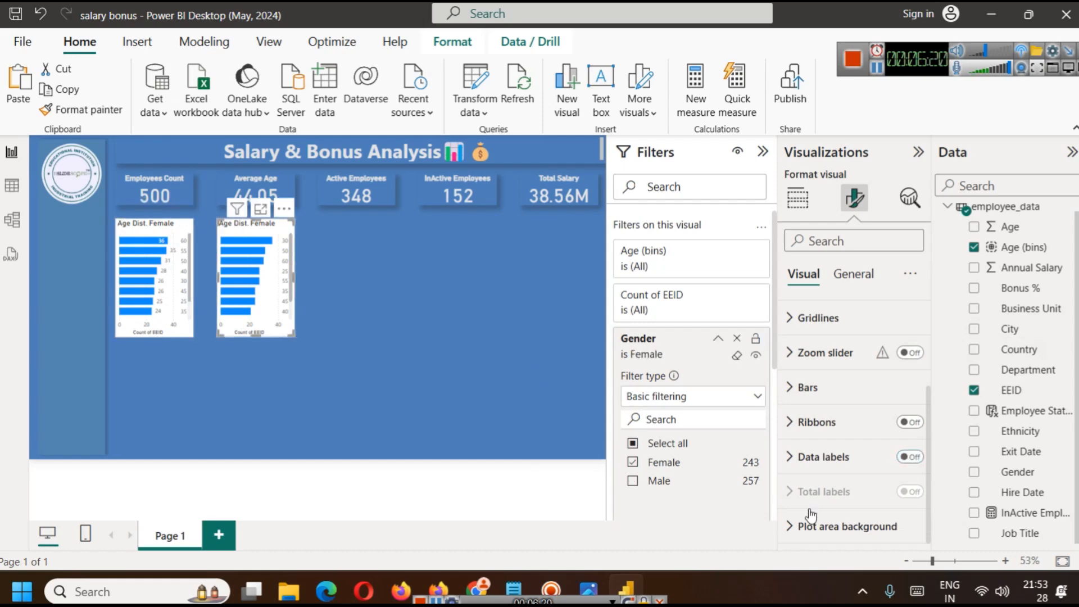
click(910, 457)
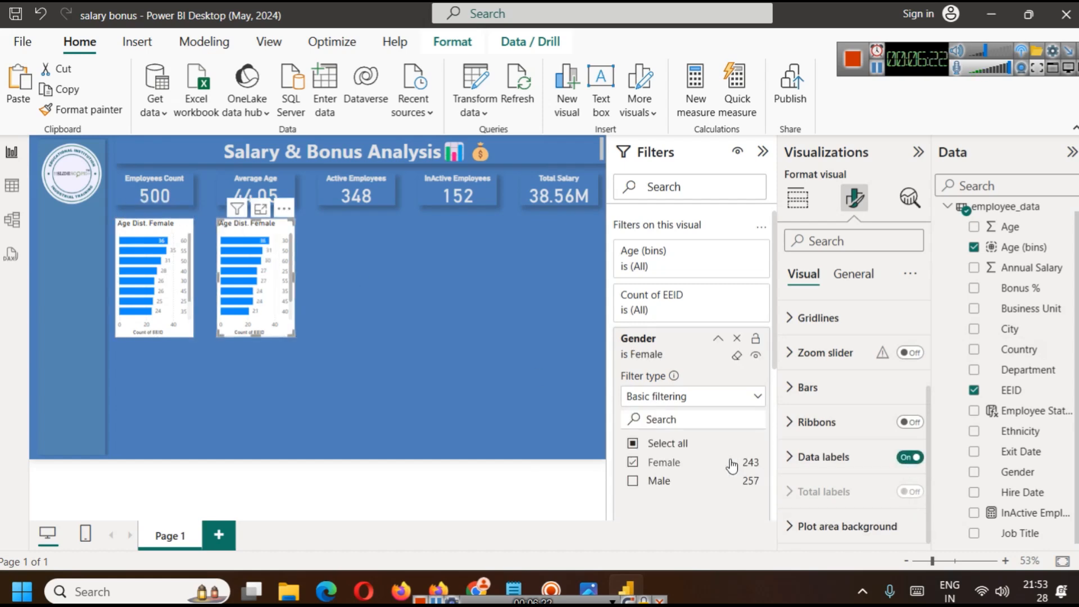
- Turn on Invert range for the X-axis of the Male-filtered age chart beneath the Employees Count card
click(180, 235)
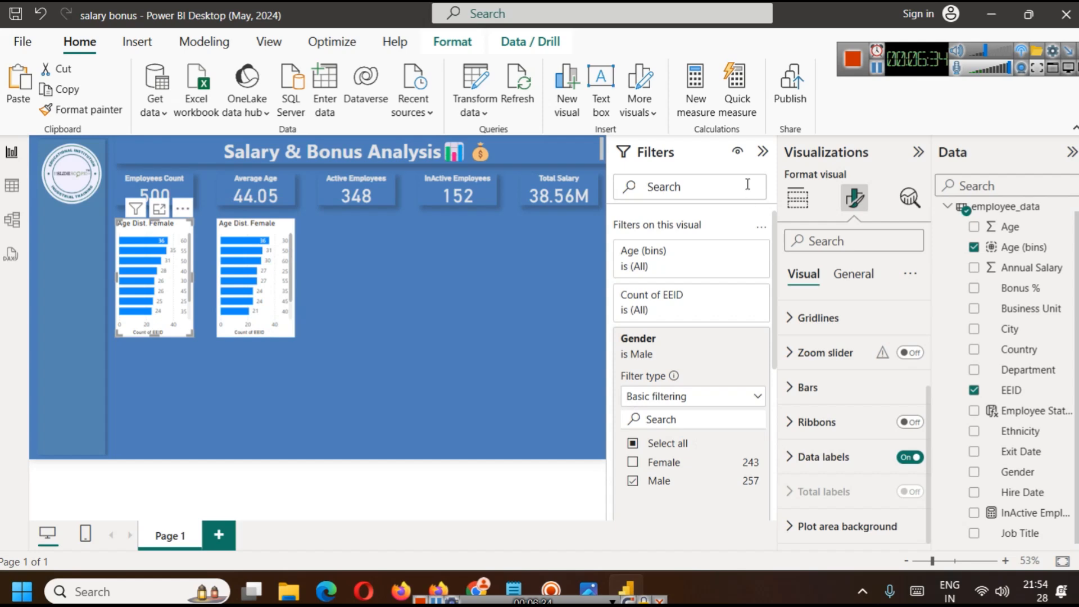
click(764, 154)
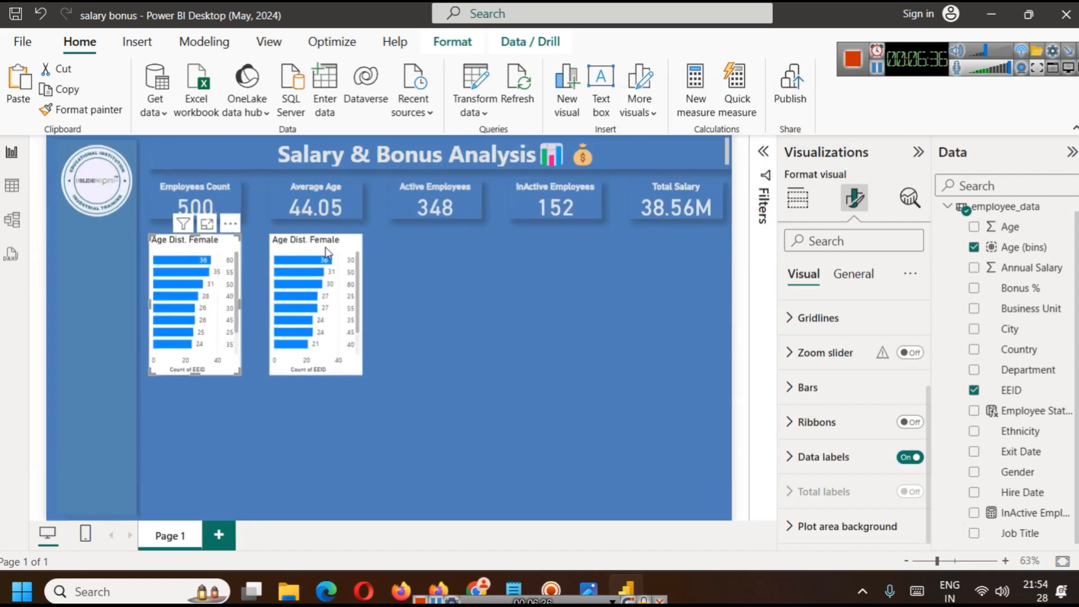
click(853, 273)
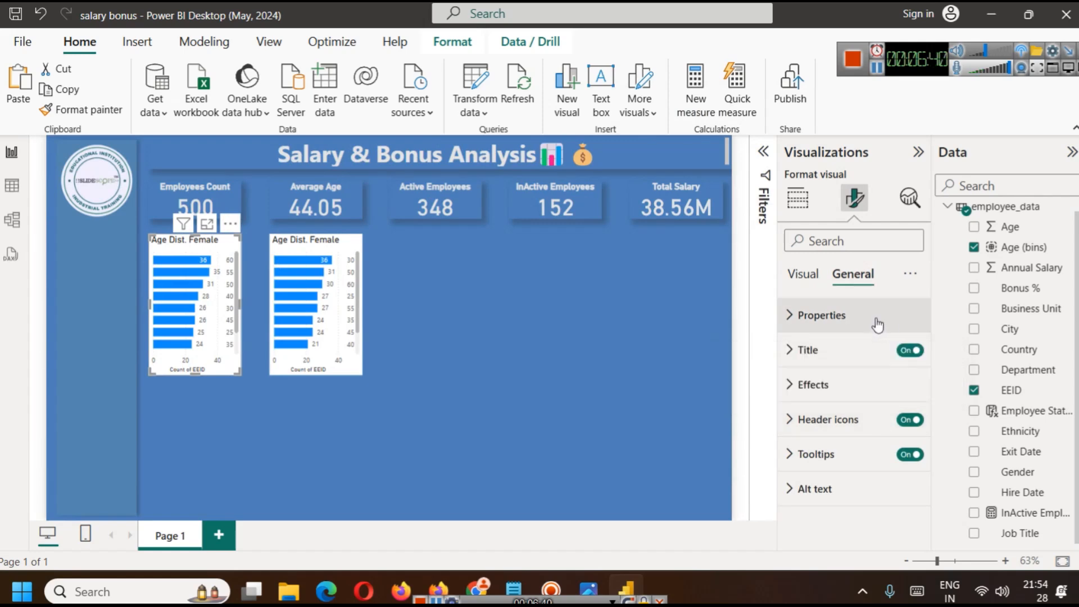
click(814, 287)
click(857, 316)
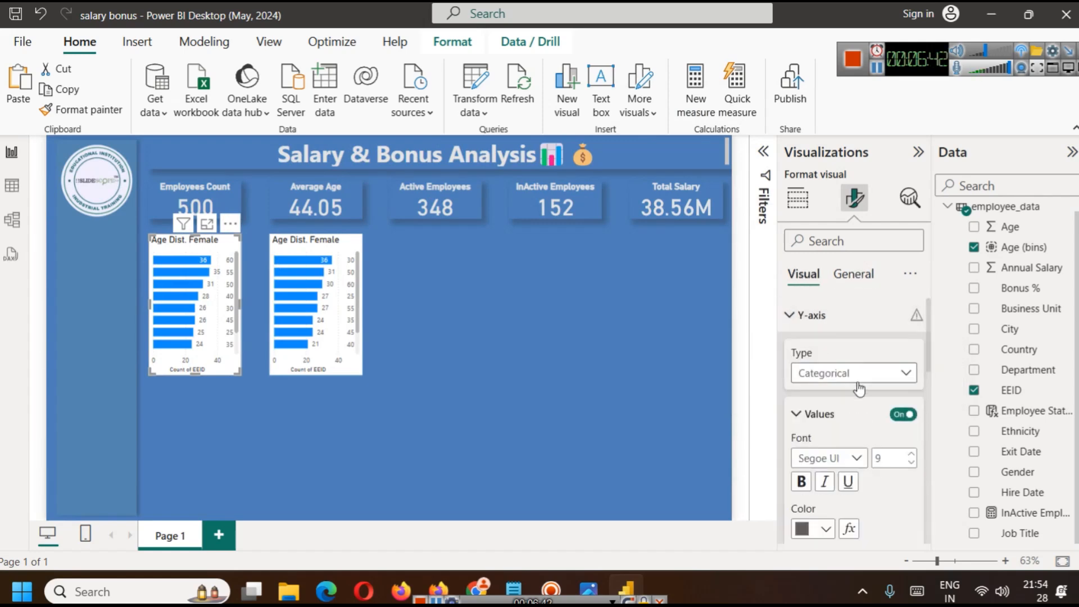
scroll(860, 382, down, 2)
scroll(880, 387, down, 2)
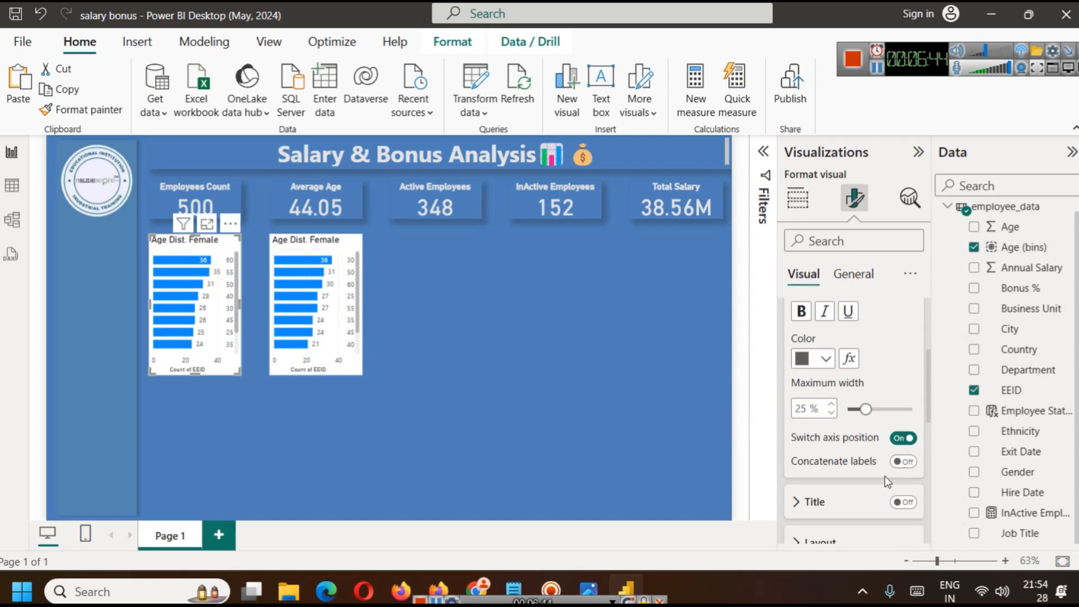
scroll(865, 448, down, 5)
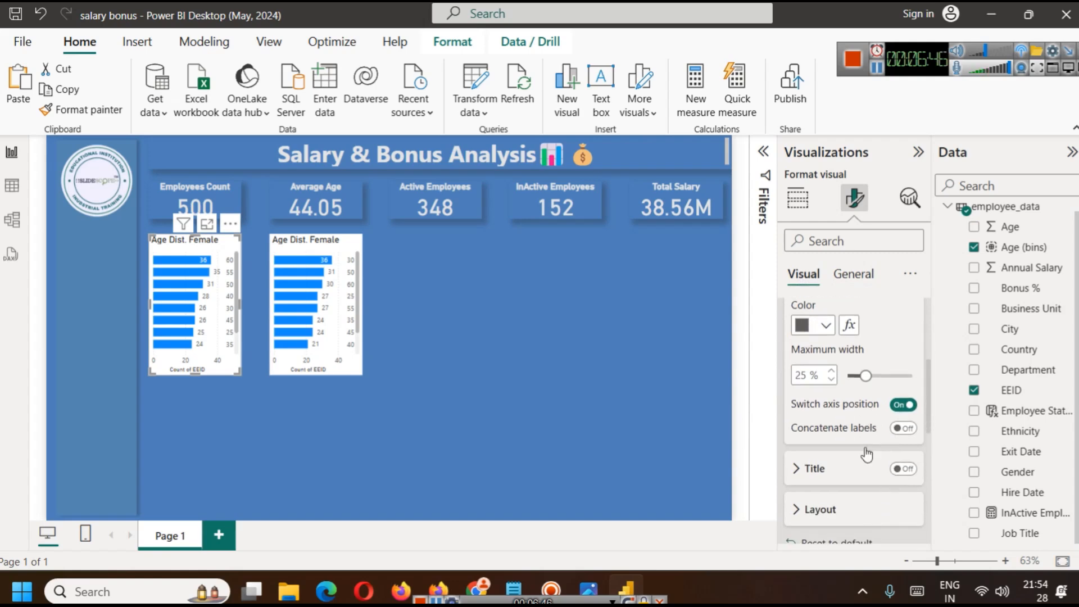
click(810, 360)
scroll(839, 421, down, 2)
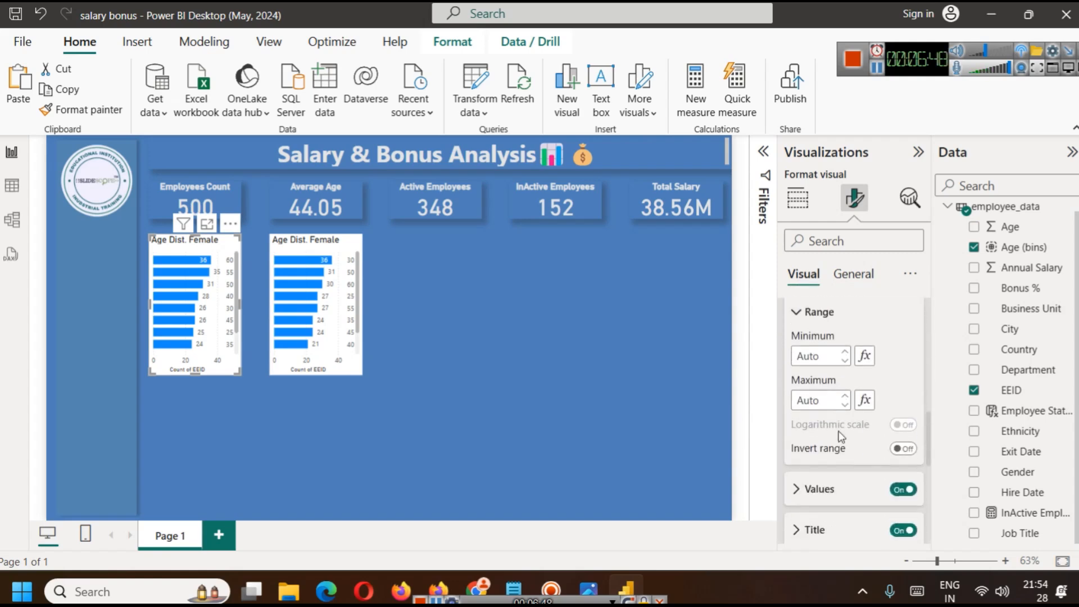
click(904, 449)
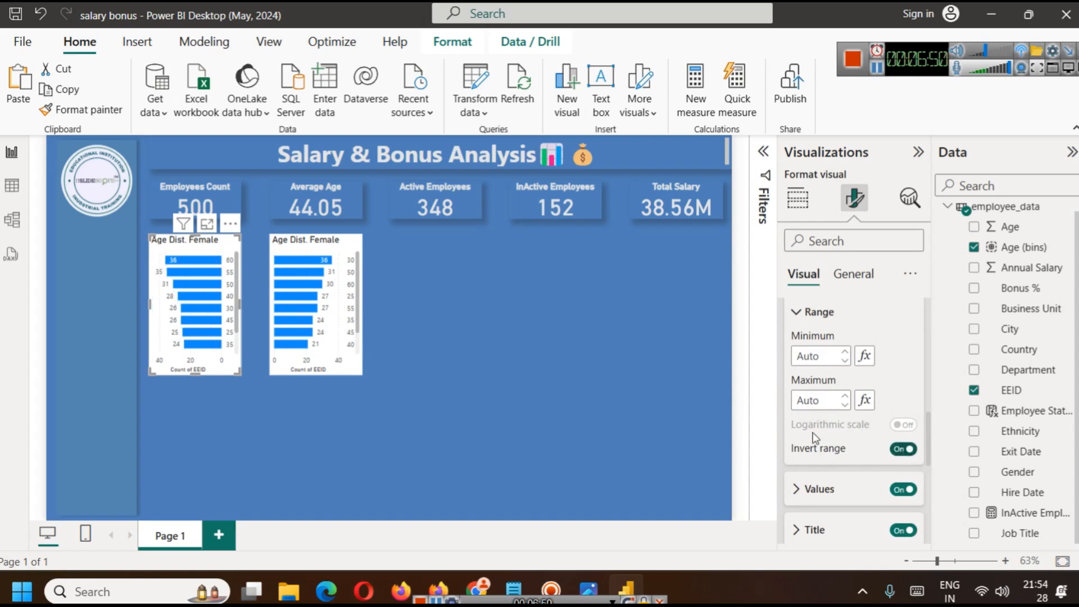
click(488, 384)
- Try the Male-filtered age chart closer to the female chart, and move it back beneath the Employees Count card
drag(217, 254, 233, 263)
click(468, 329)
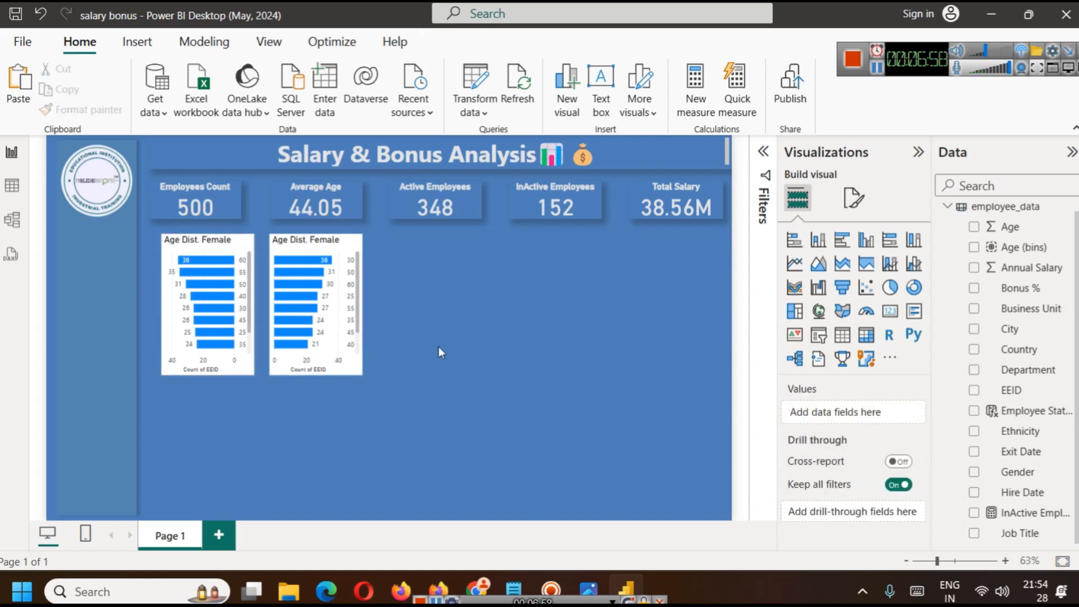
click(349, 261)
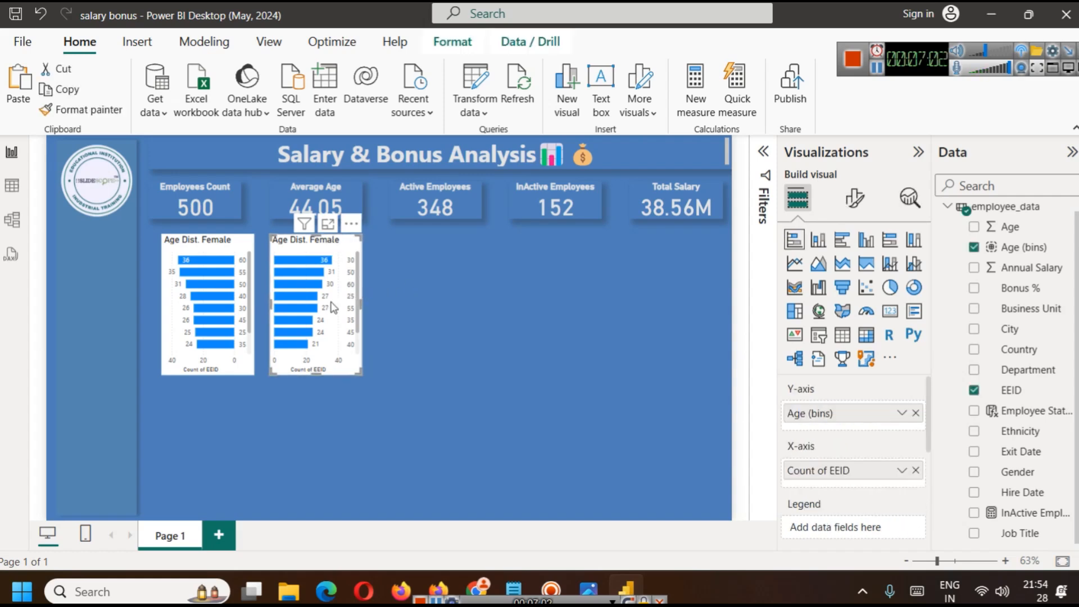
drag(234, 254, 222, 254)
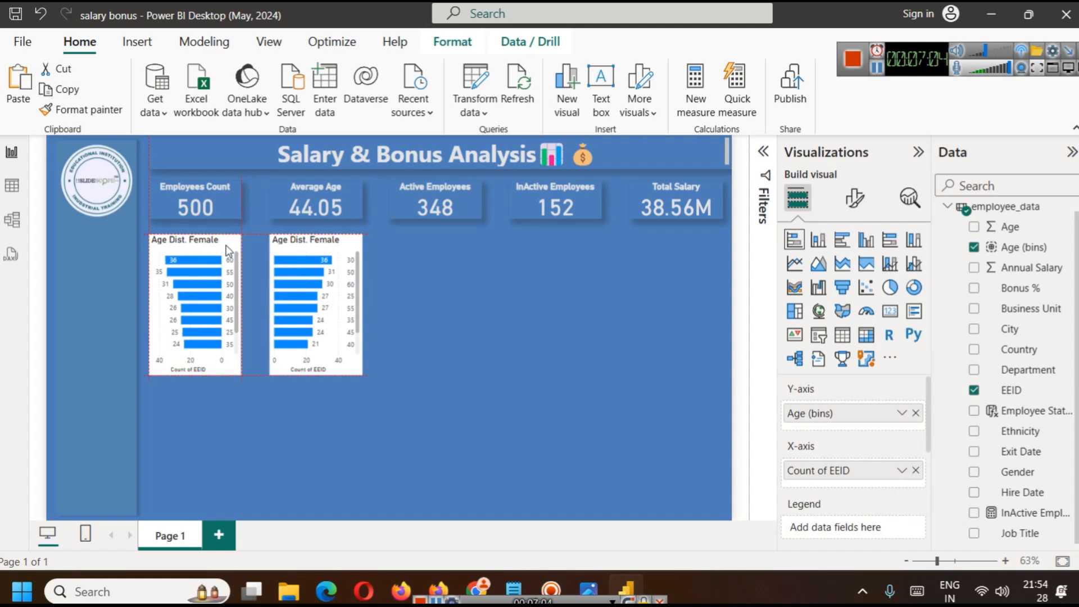
click(508, 296)
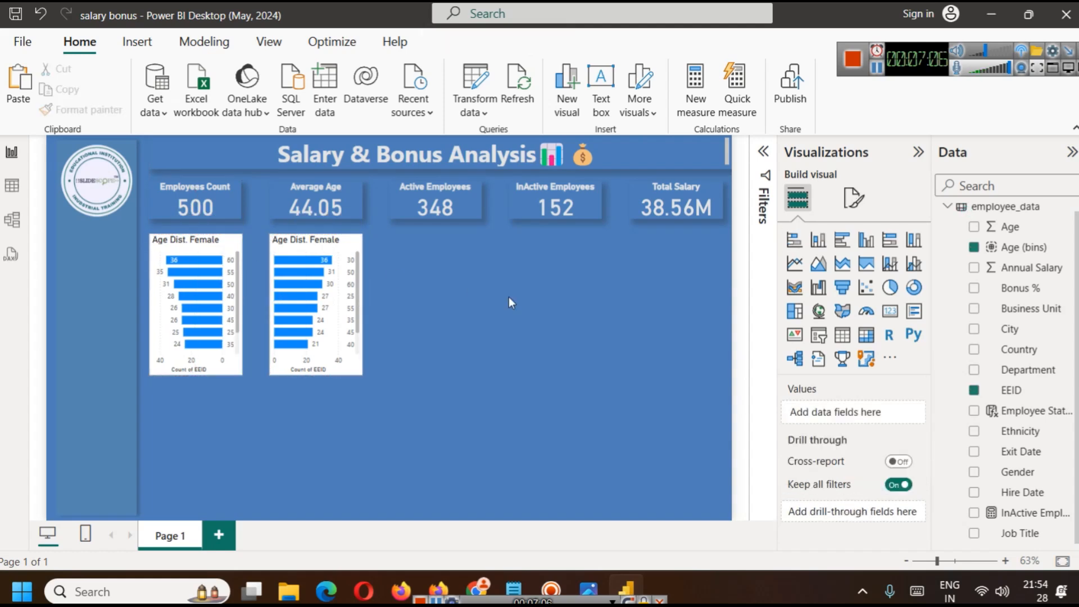
- Change the title of the age chart beneath the Employees Count card to "Age Dist. Male"
click(182, 256)
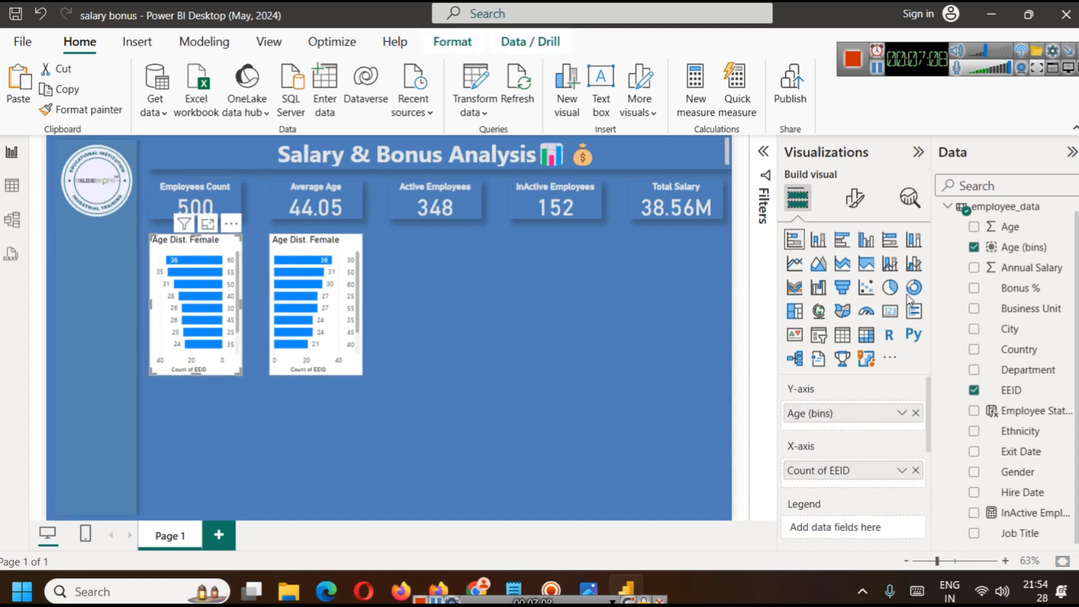
click(854, 198)
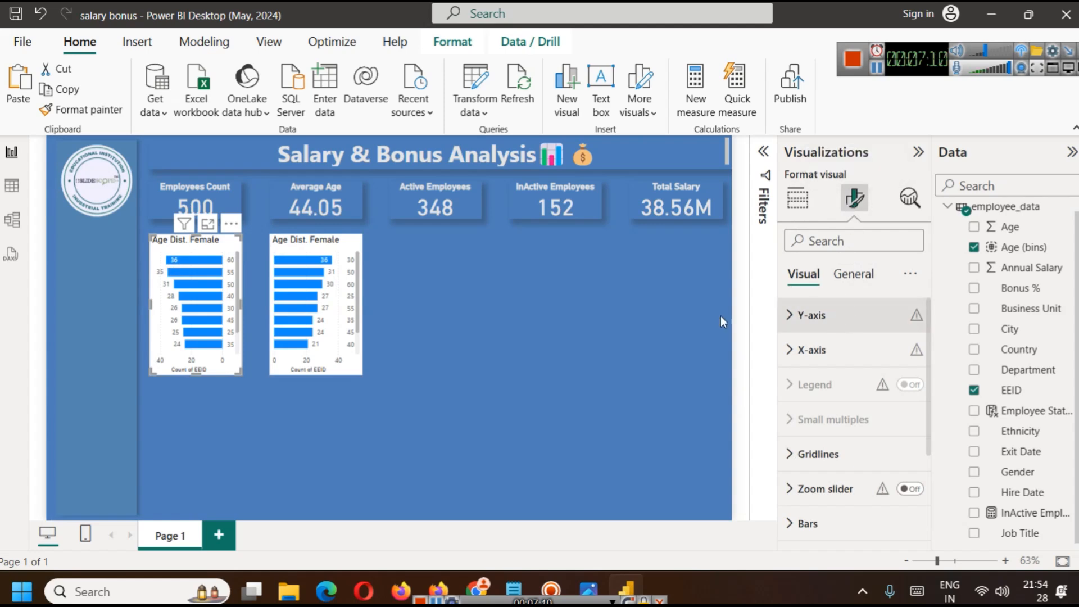
click(853, 273)
click(836, 347)
click(853, 431)
double_click(851, 429)
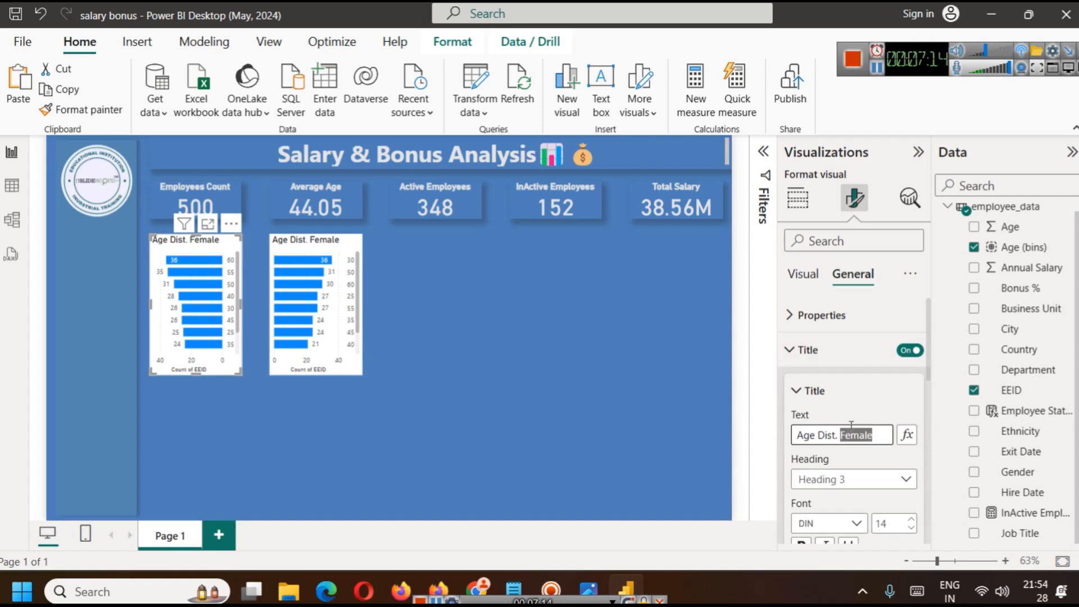
text(M)
click(858, 409)
click(426, 323)
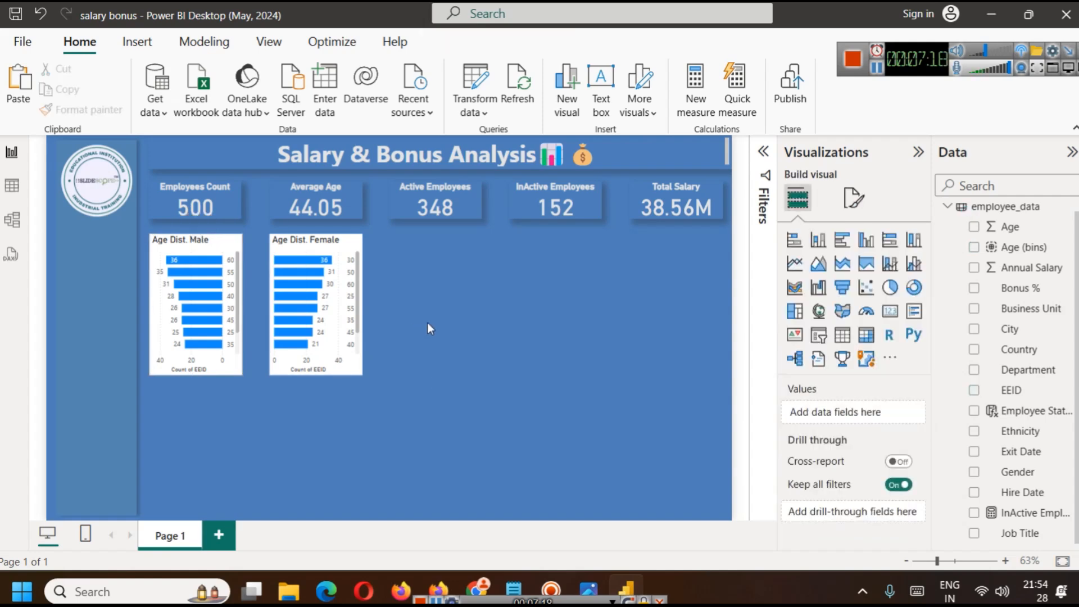
- Turn off the background of both the Age Dist. Female and Age Dist. Male charts
click(349, 281)
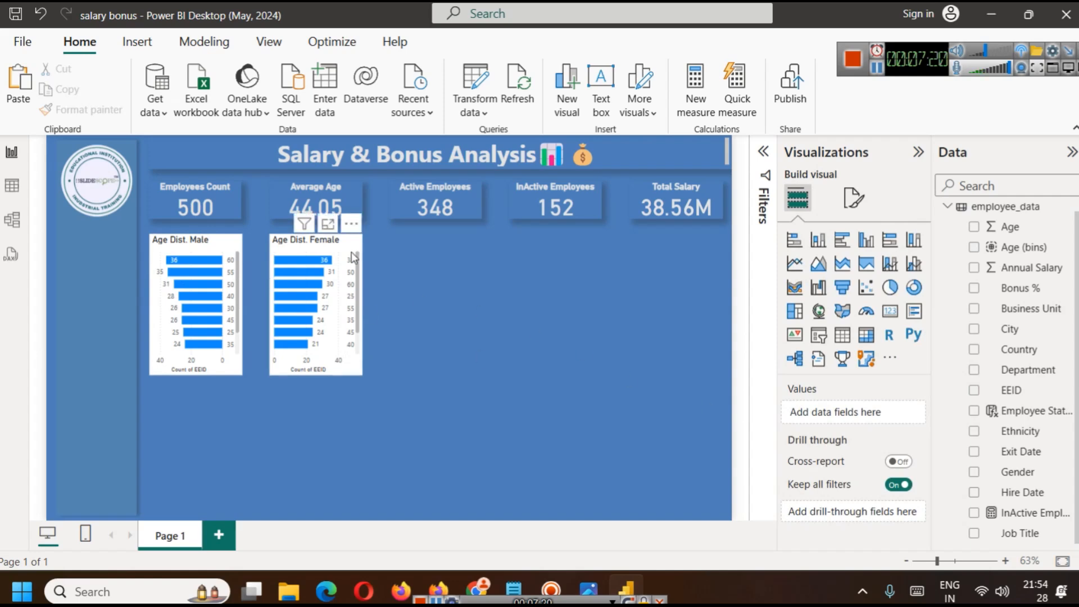
click(854, 198)
scroll(831, 380, down, 4)
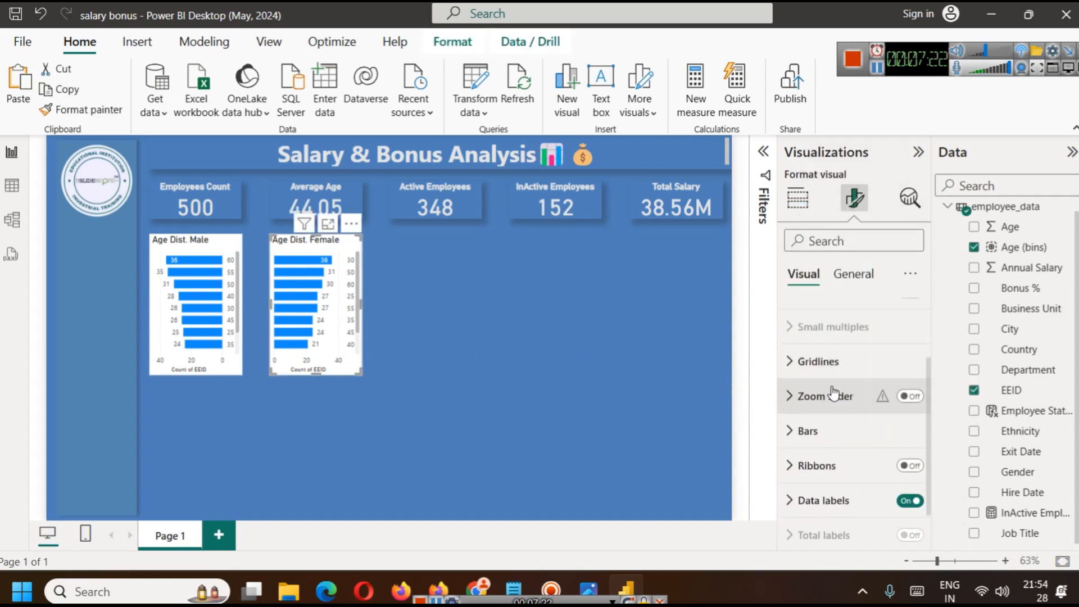
scroll(827, 390, up, 4)
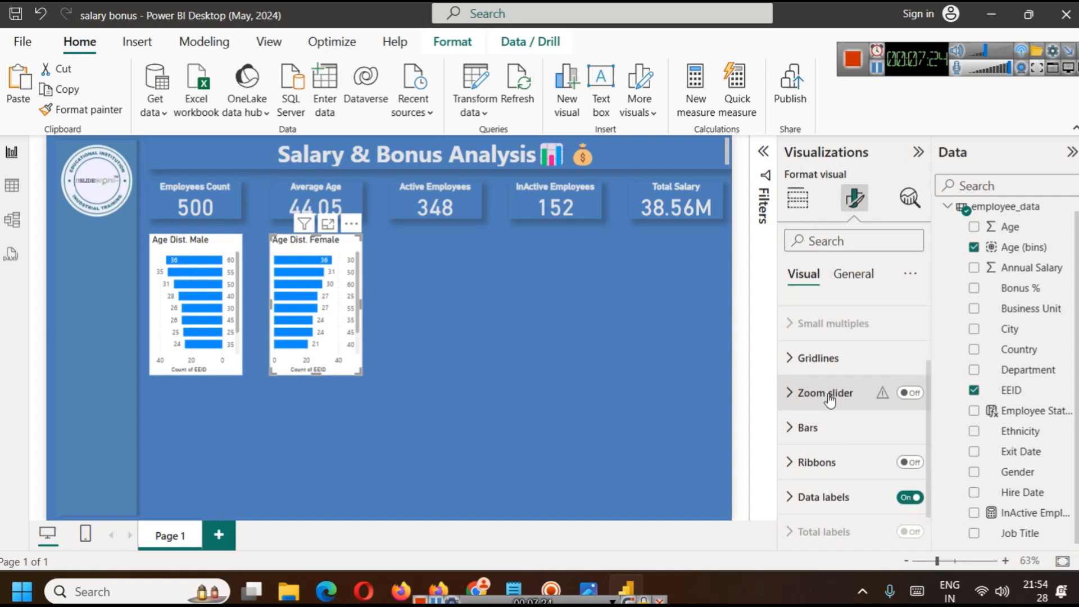
click(851, 274)
click(835, 384)
scroll(883, 422, down, 2)
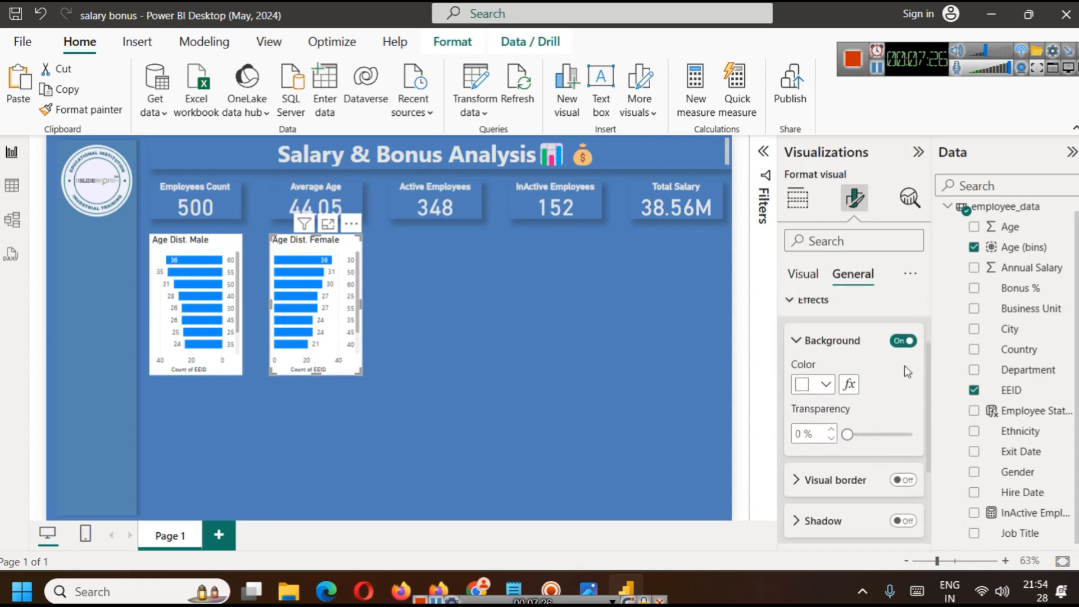
click(903, 340)
click(197, 304)
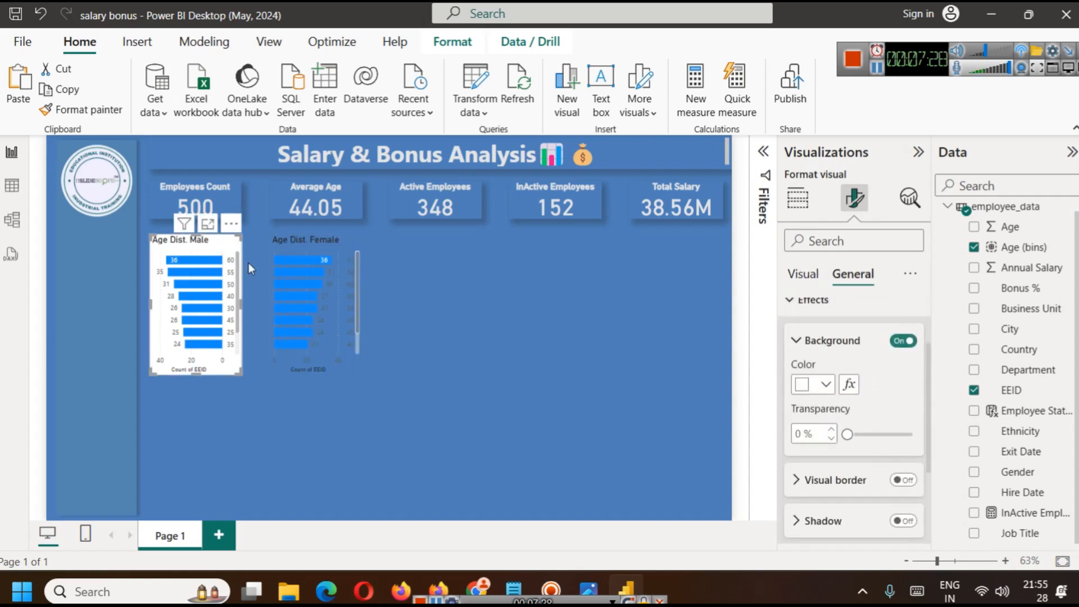
click(903, 340)
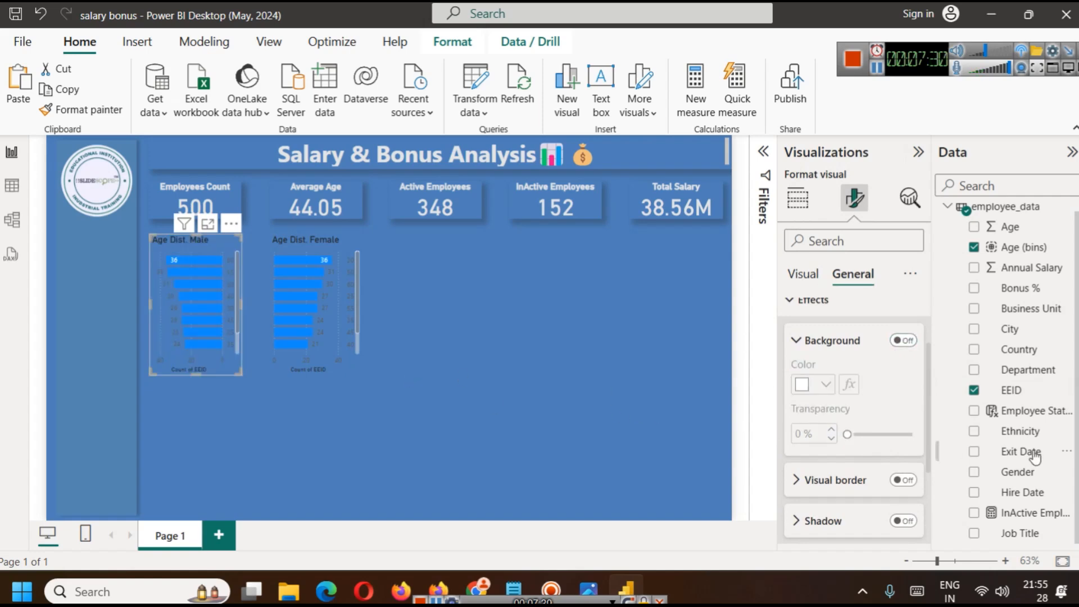
- Set the title text color of both age distribution charts to light grey
scroll(846, 439, down, 2)
scroll(843, 439, up, 4)
click(833, 351)
scroll(846, 444, down, 3)
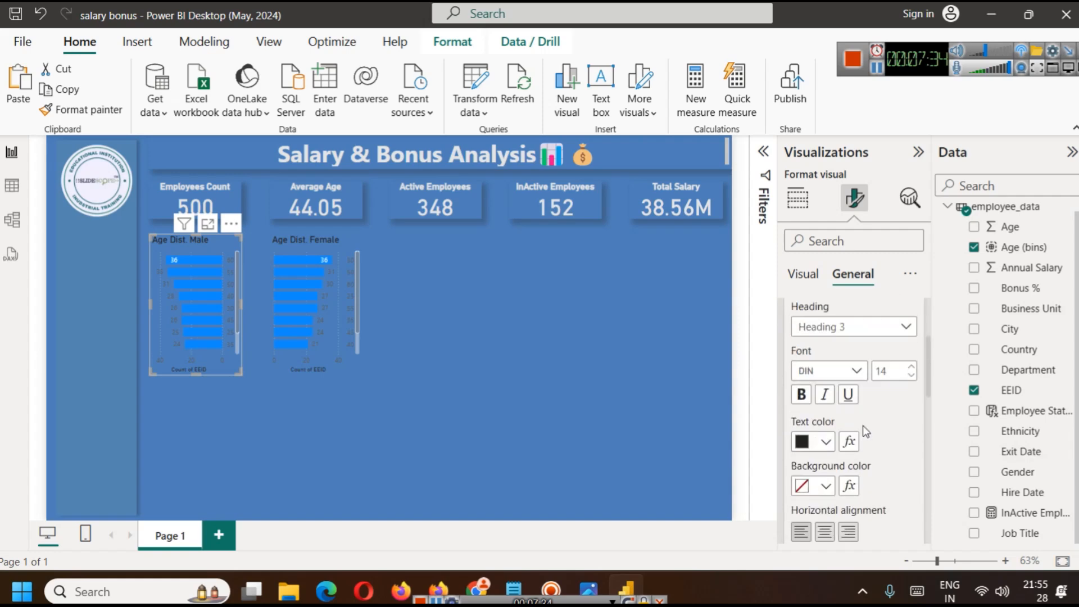
click(822, 425)
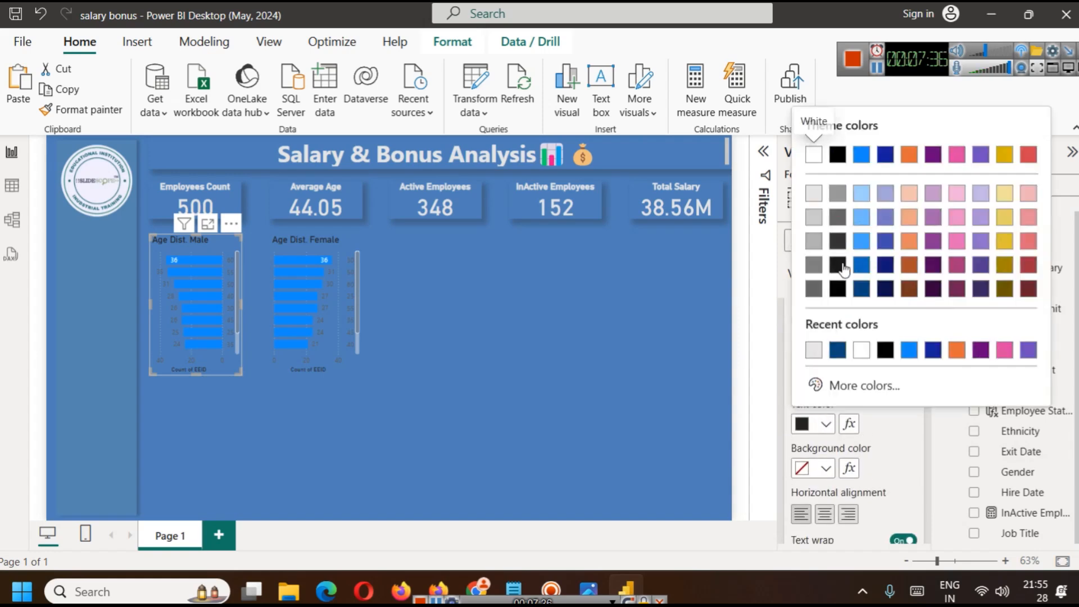
click(814, 193)
click(322, 245)
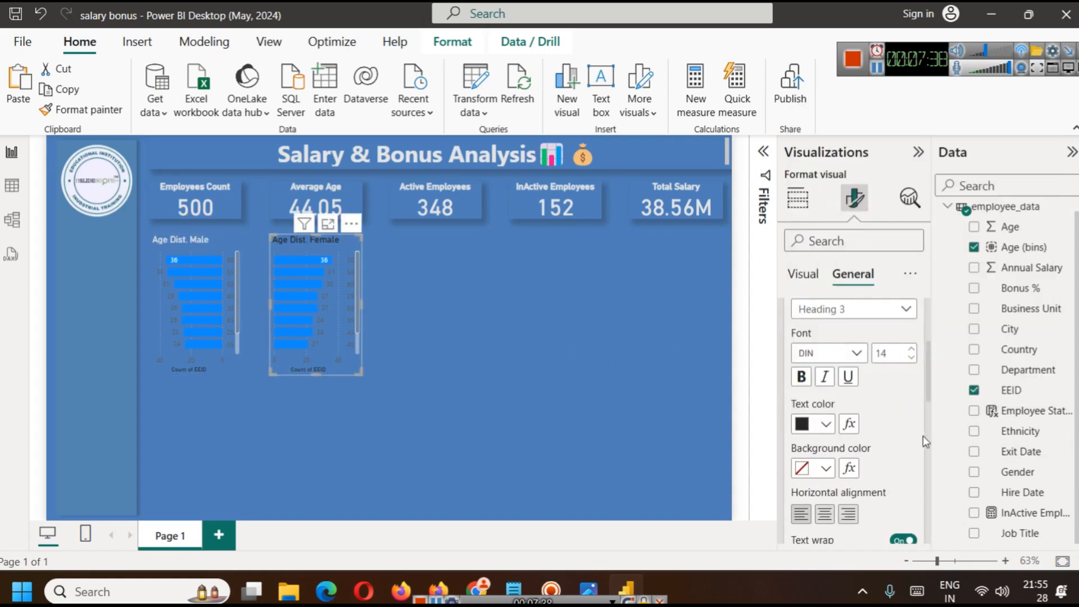
click(826, 424)
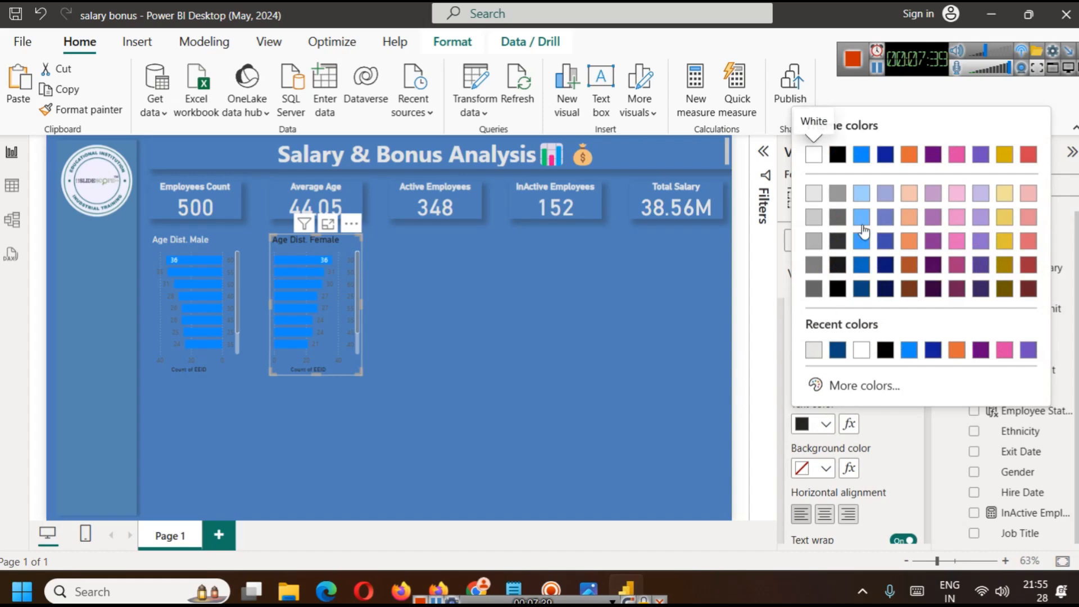
click(815, 194)
- Center the titles of the Age Dist. Female and Age Dist. Male charts
click(824, 513)
click(184, 274)
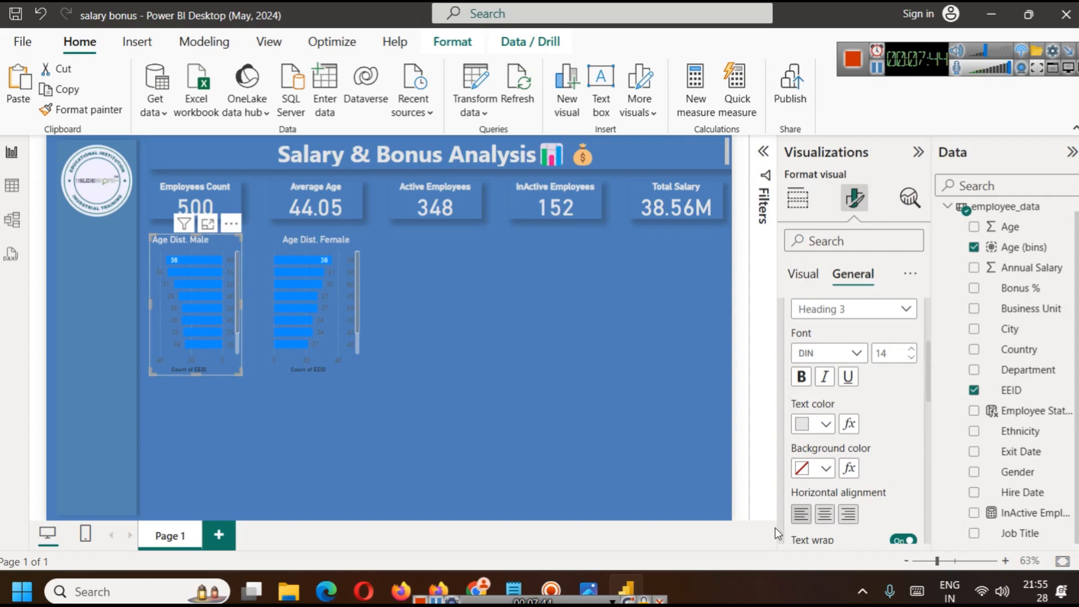
click(825, 514)
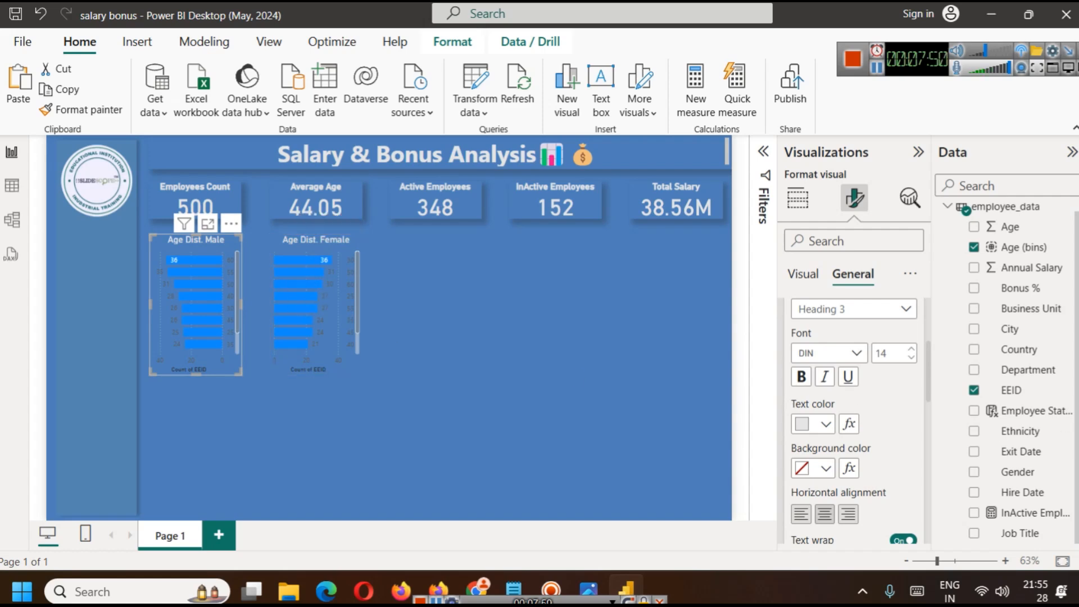
- Set the bar color of the Age Dist. Male chart to light blue (Theme color 1, 60% lighter)
scroll(865, 378, up, 3)
click(804, 273)
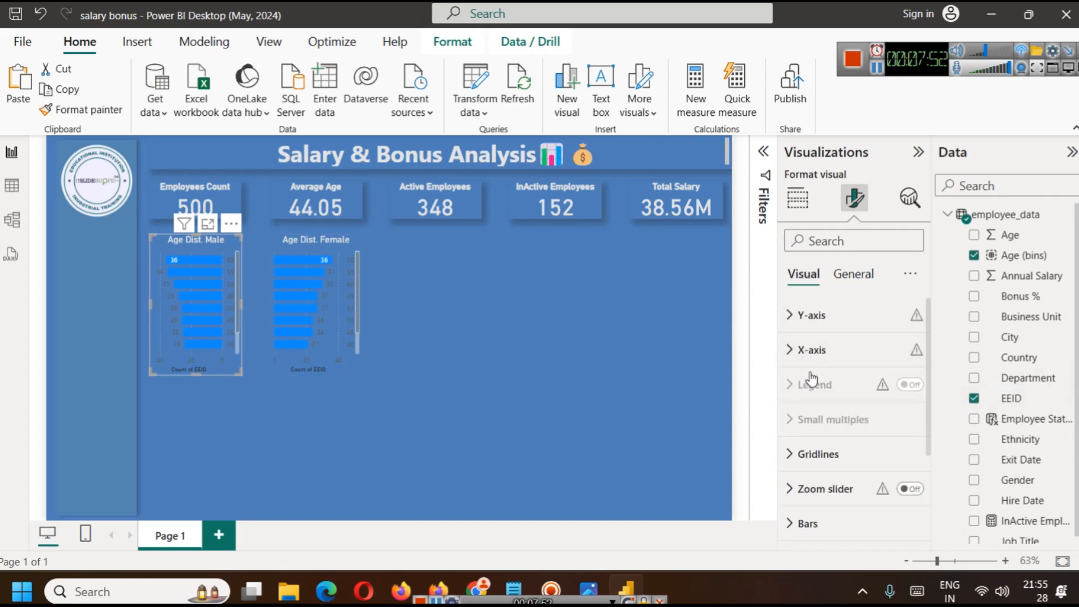
scroll(815, 371, down, 4)
click(809, 386)
scroll(845, 437, down, 3)
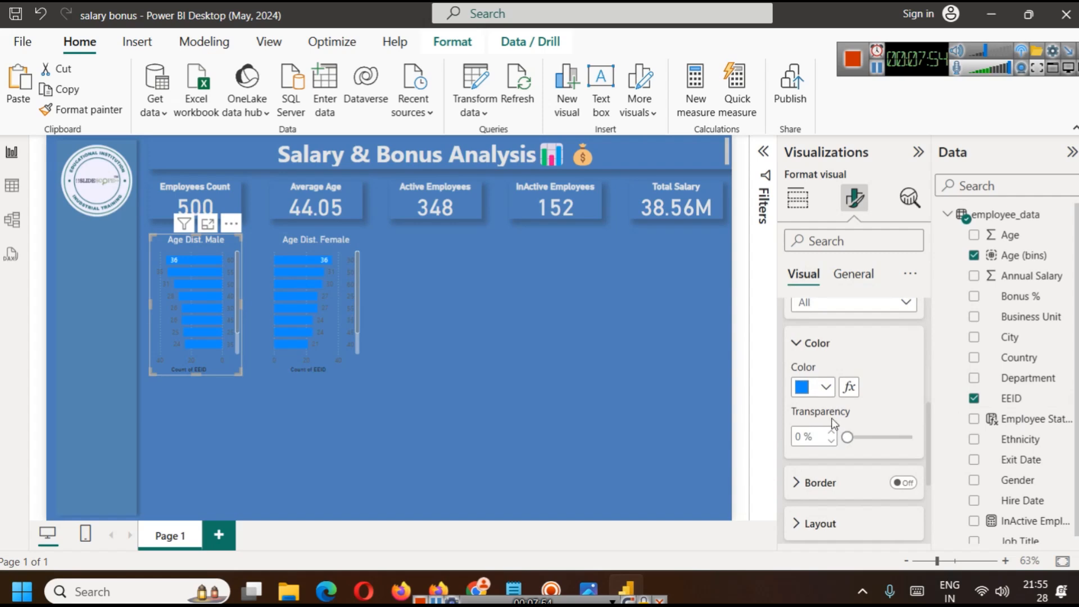
click(827, 388)
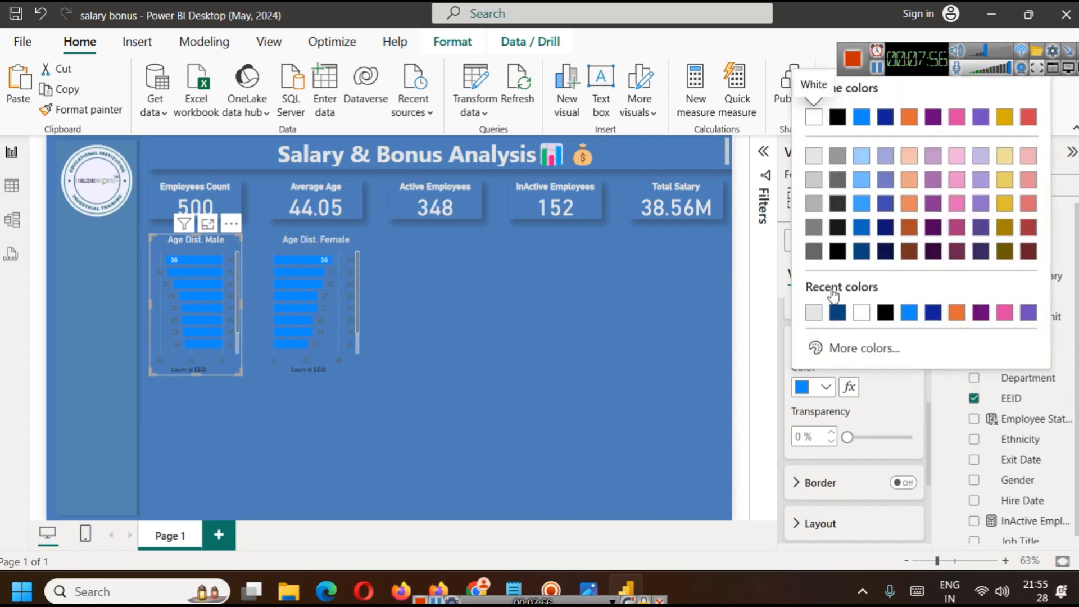
click(861, 156)
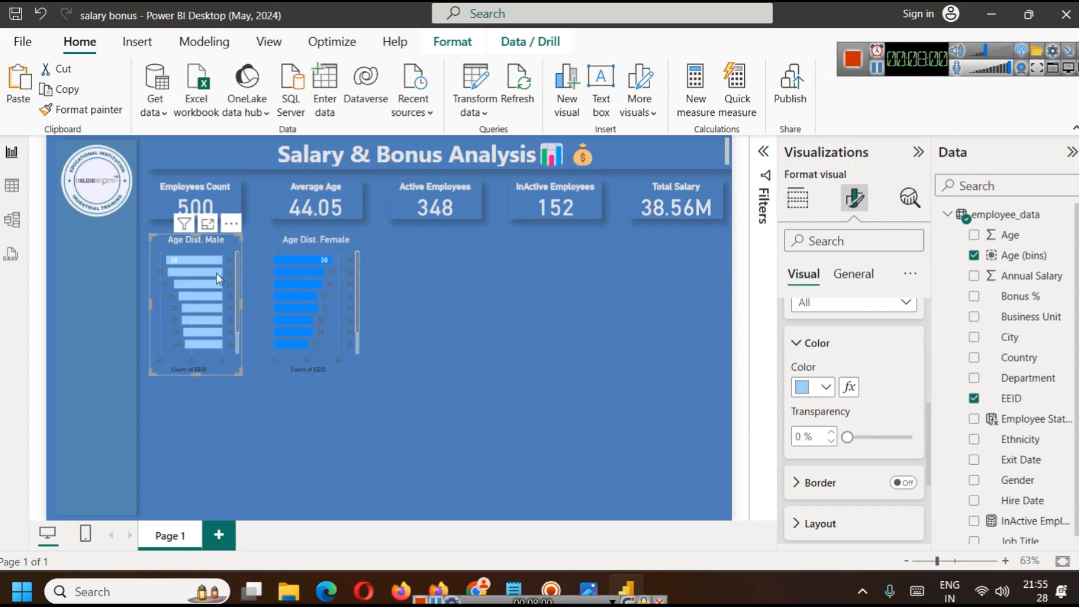
- Try copying the male chart's formatting onto the Age Dist. Female chart with Format painter, and undo it
click(81, 110)
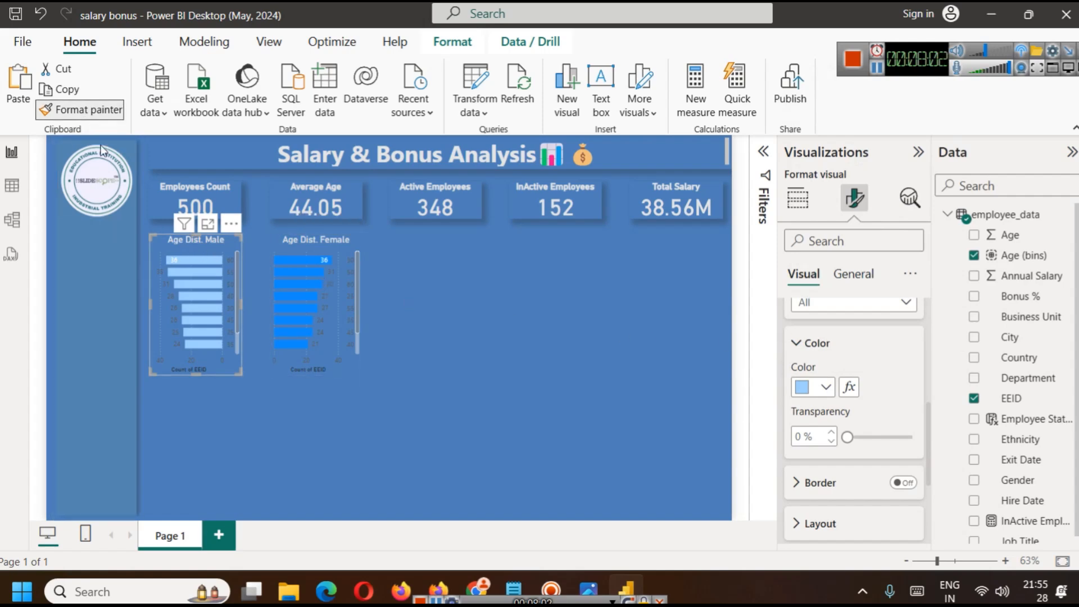
click(346, 253)
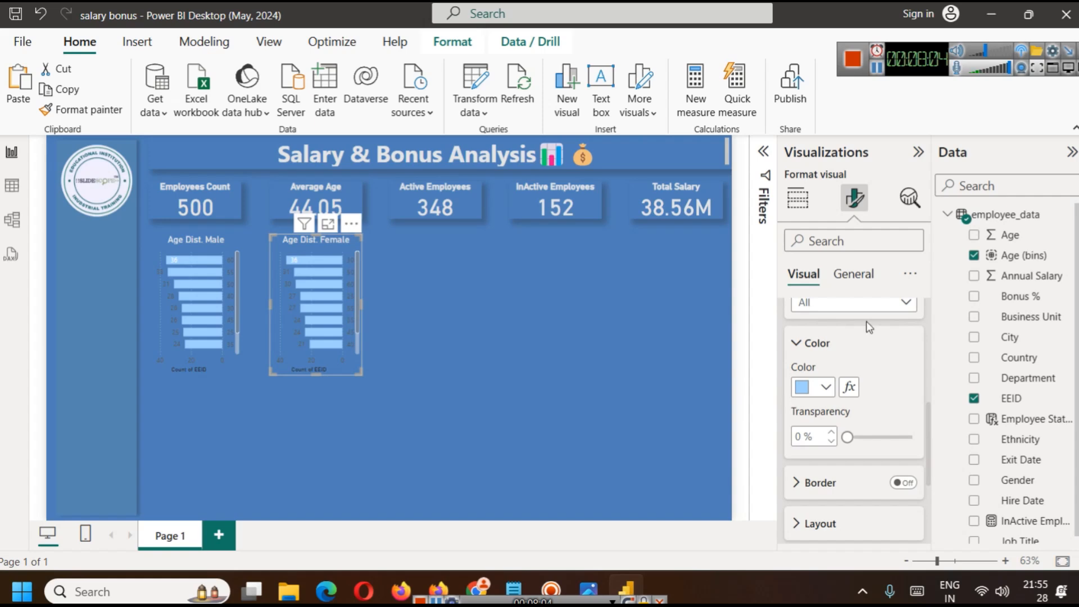
key(ctrl+z)
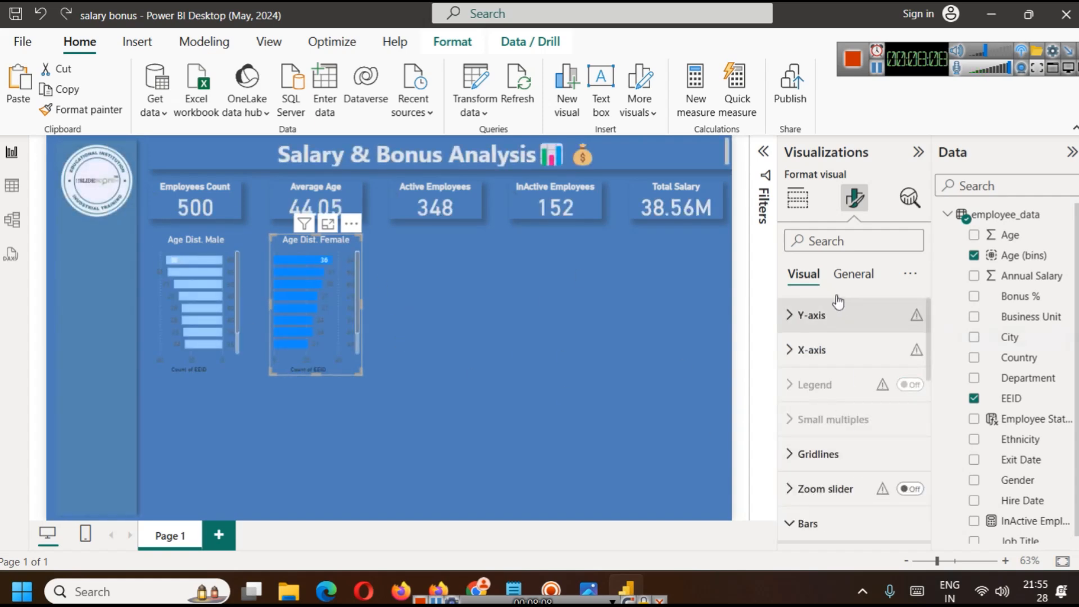
- Set the bar color of the Age Dist. Female chart to light pink
scroll(840, 384, down, 2)
scroll(842, 396, down, 2)
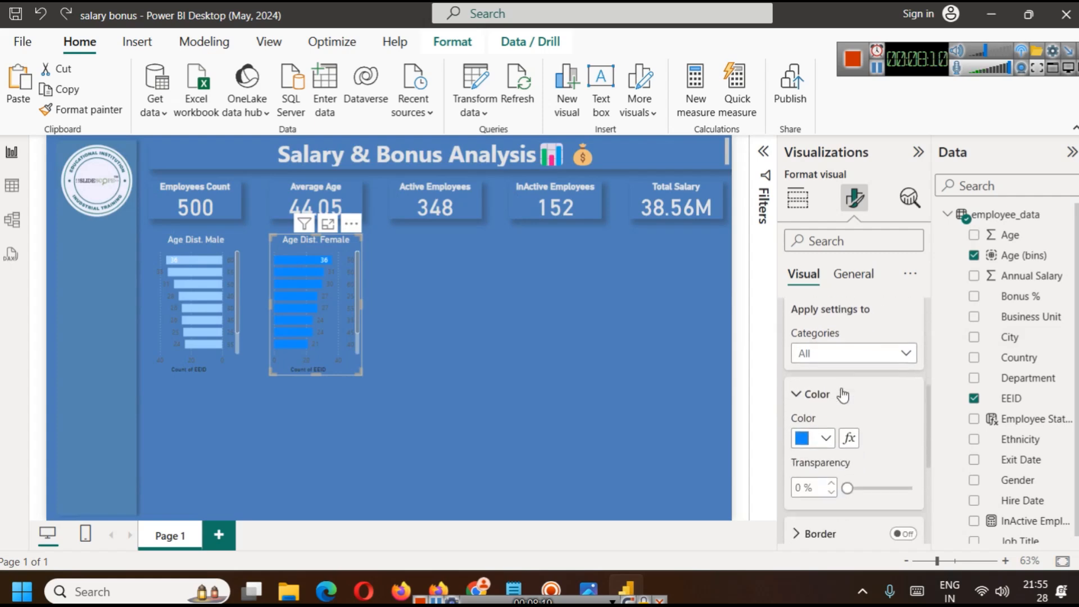
click(826, 437)
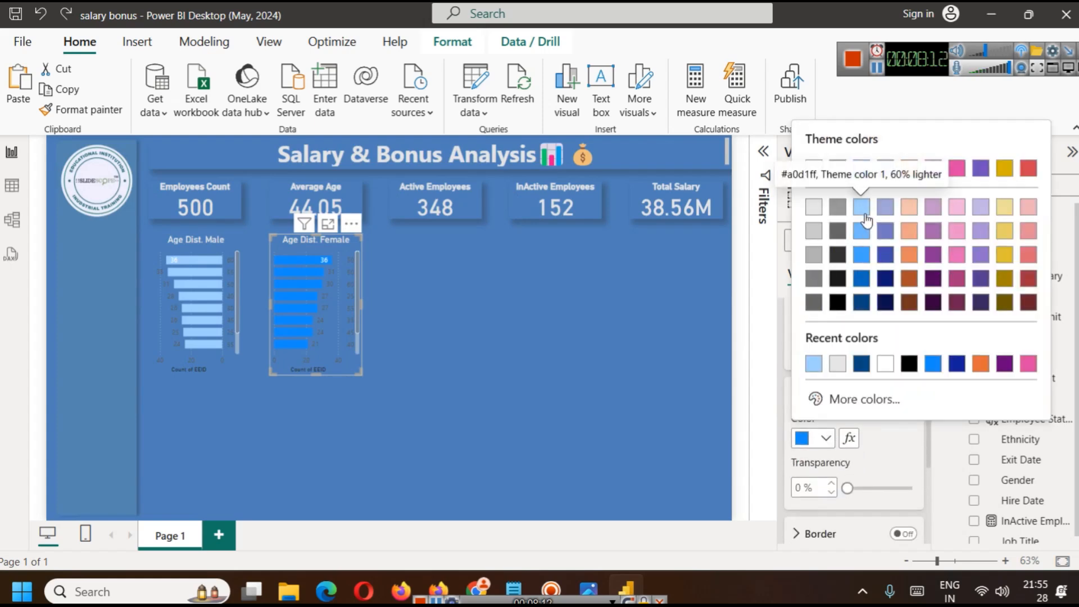
click(955, 208)
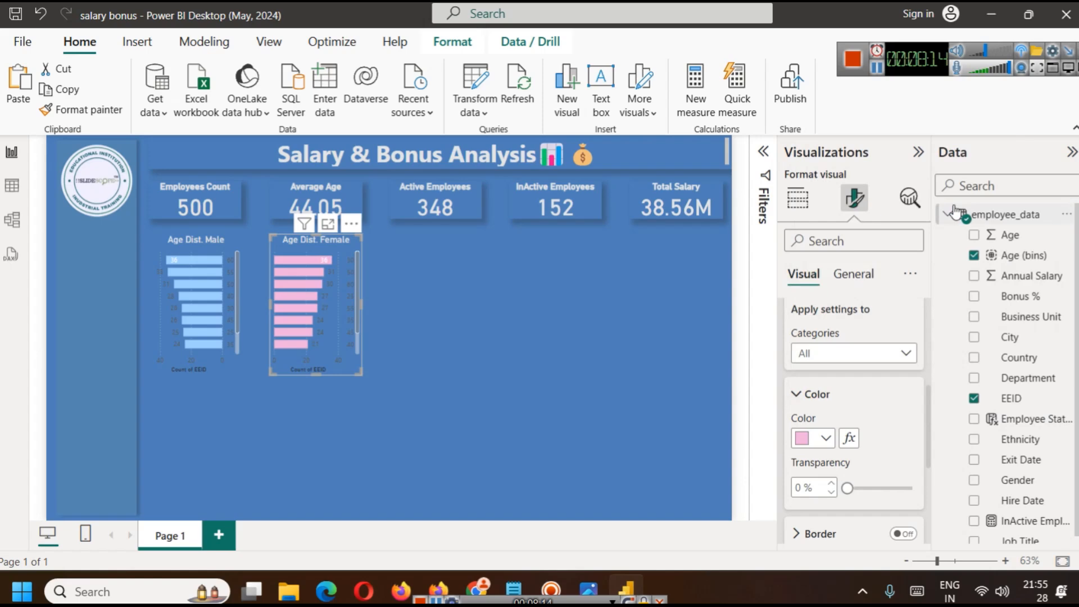
click(604, 312)
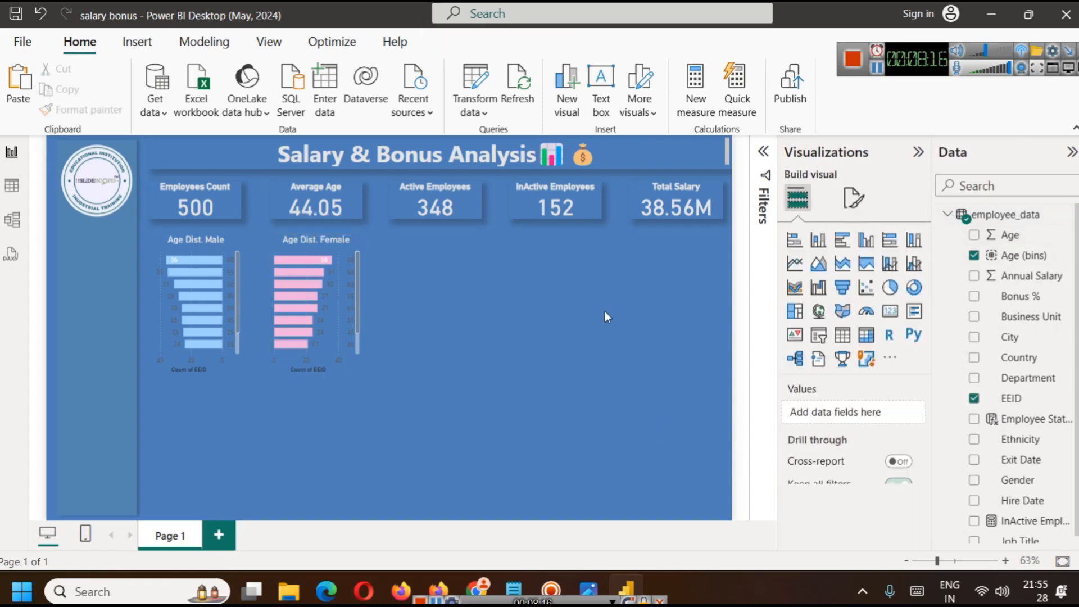
- Set the color of the "Count of EEID" X-axis title to light grey on both age distribution charts
click(326, 365)
ctrl+click(201, 367)
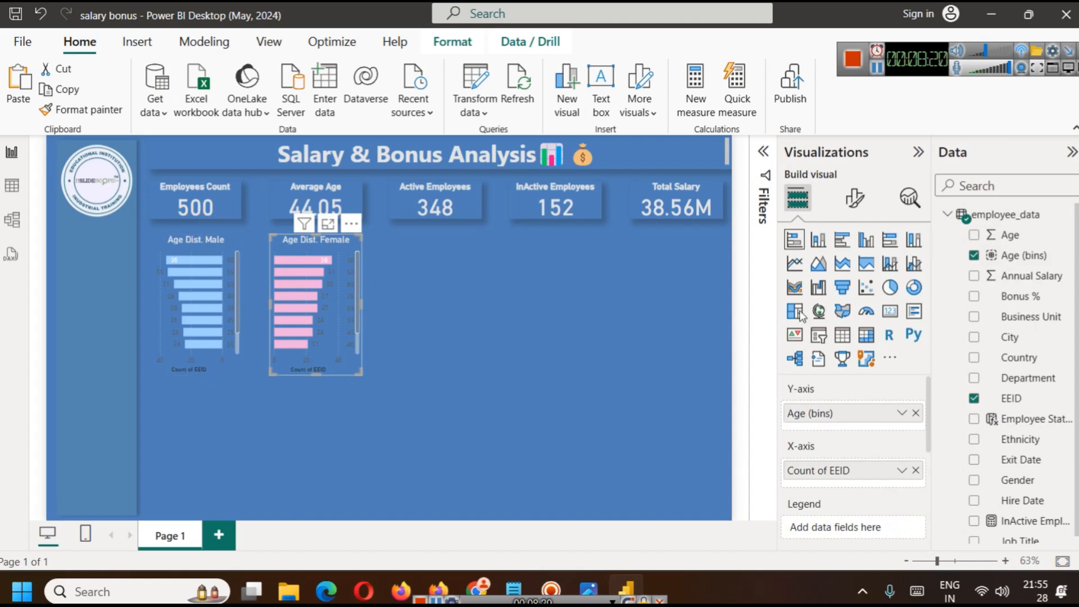
click(855, 198)
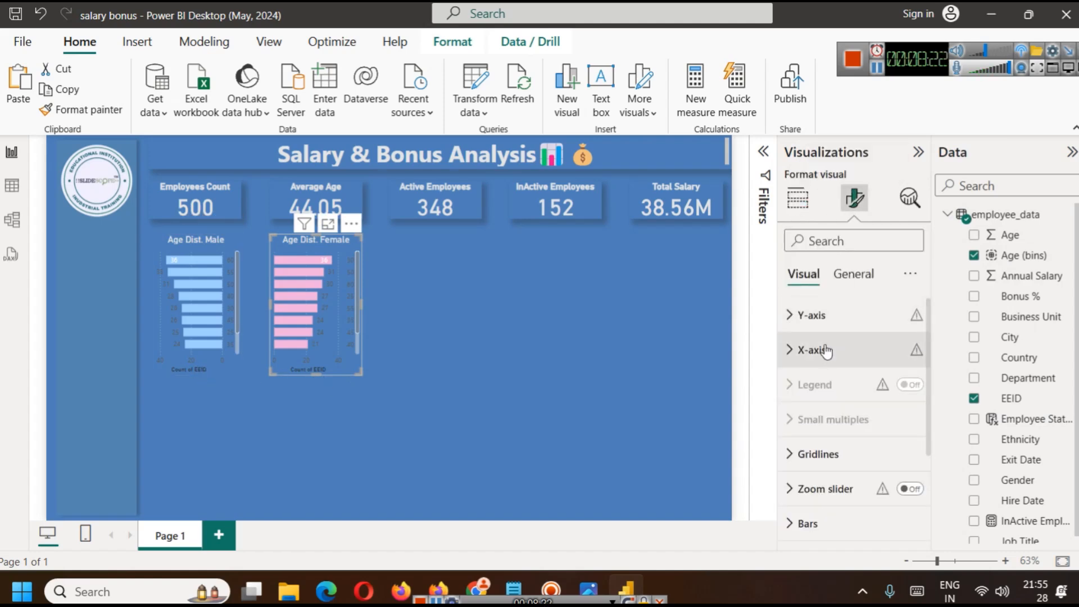
click(819, 349)
scroll(832, 381, down, 3)
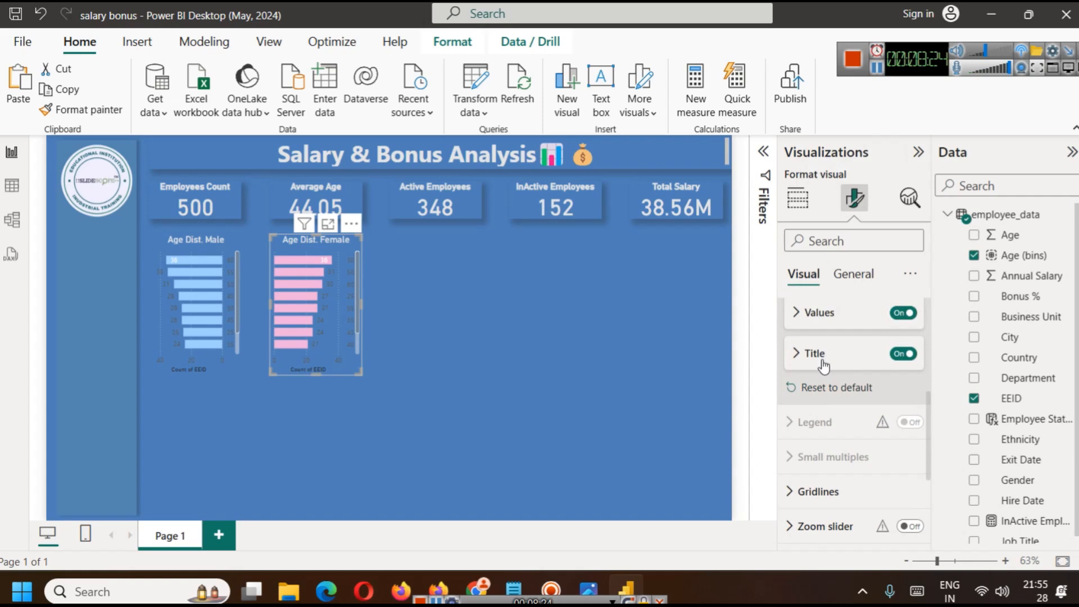
click(820, 360)
scroll(826, 365, down, 3)
click(824, 387)
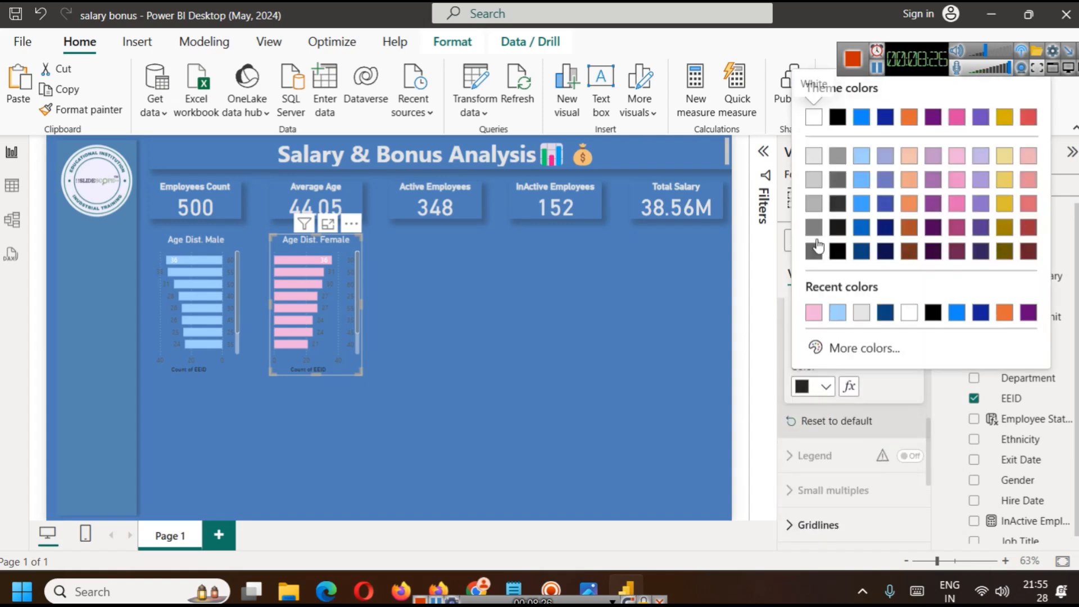
click(811, 157)
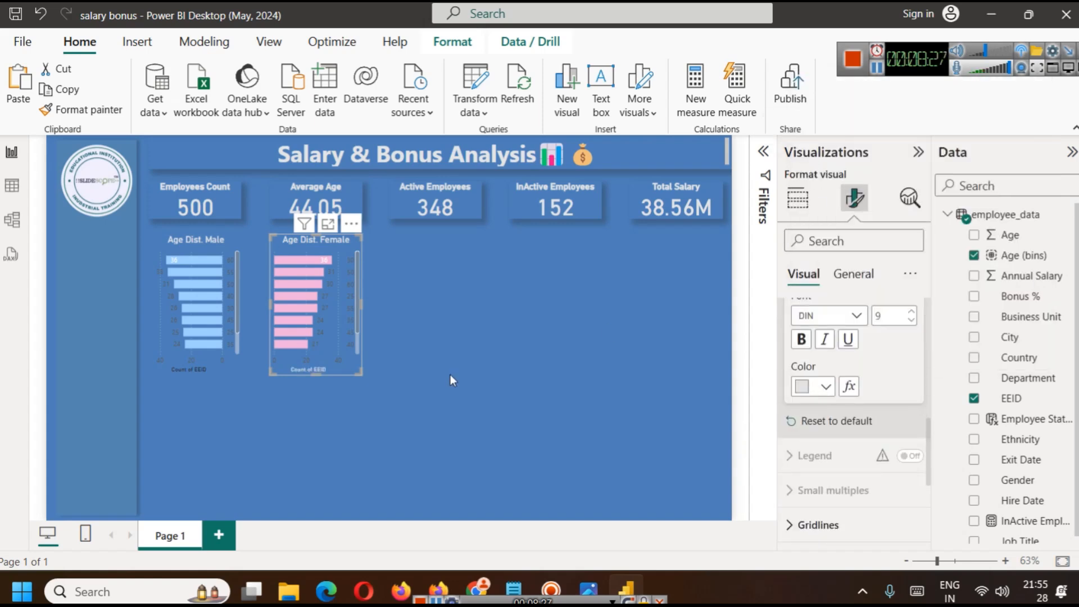
click(213, 368)
click(824, 387)
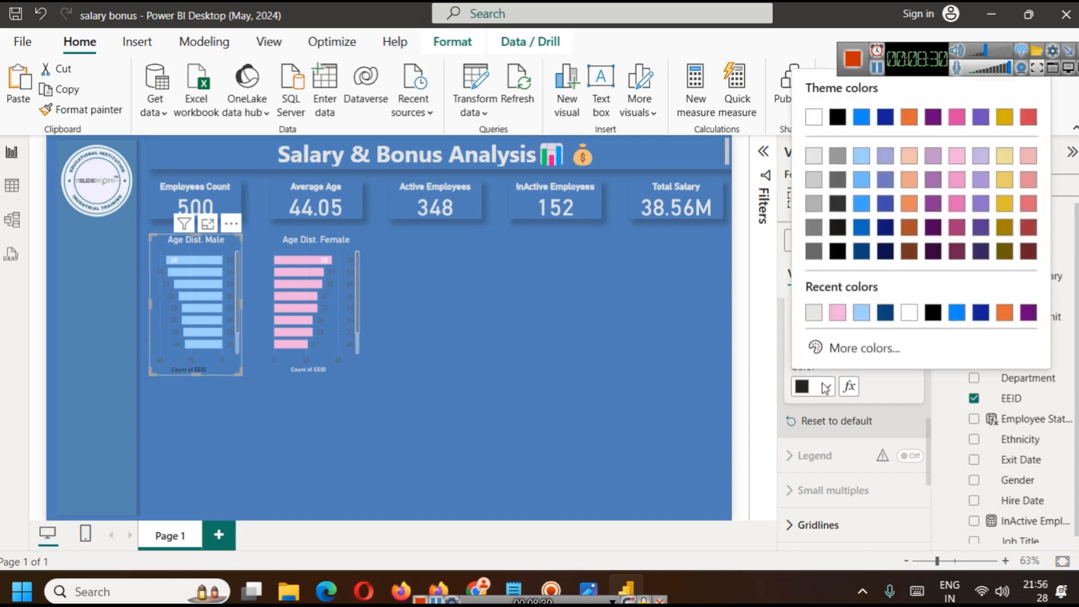
click(814, 155)
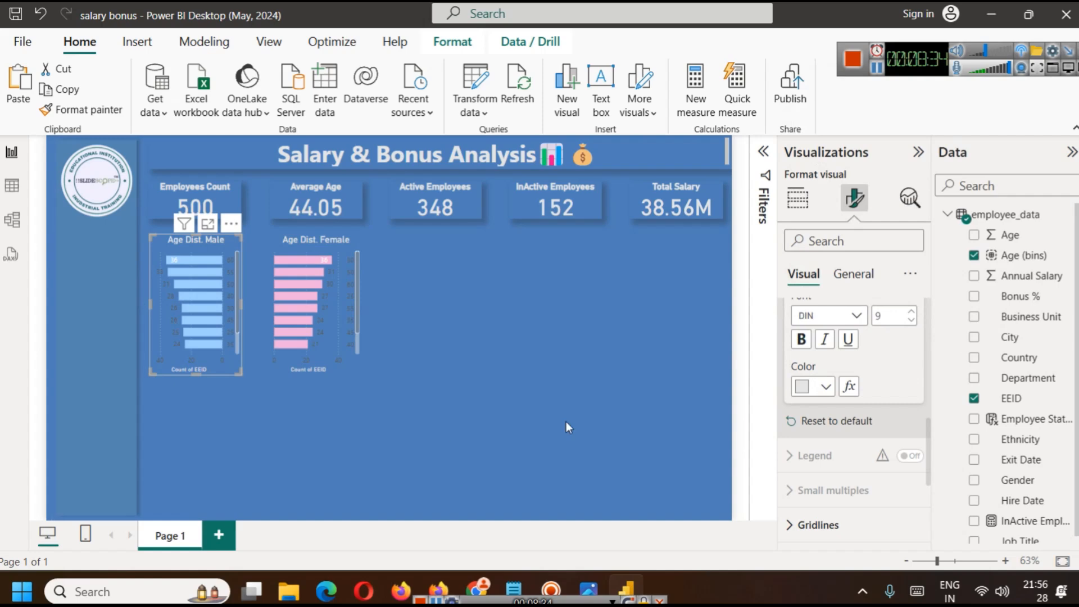
- Set the data label value color to light grey on both the Age Dist. Male and Age Dist. Female charts
scroll(837, 427, down, 5)
click(827, 464)
scroll(828, 467, down, 5)
scroll(822, 433, down, 3)
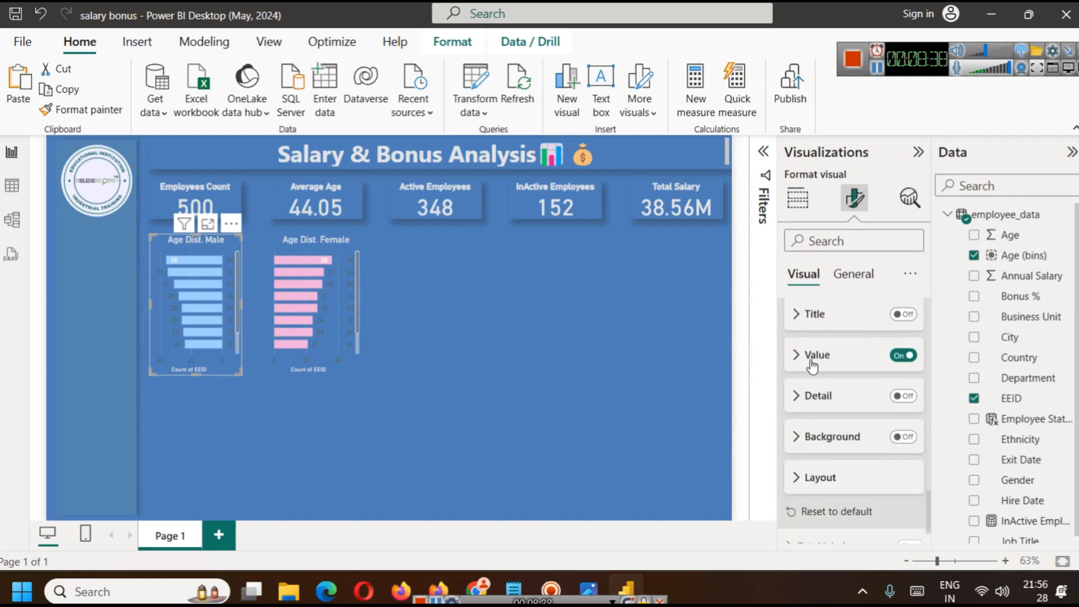
click(812, 359)
scroll(813, 393, down, 2)
click(813, 442)
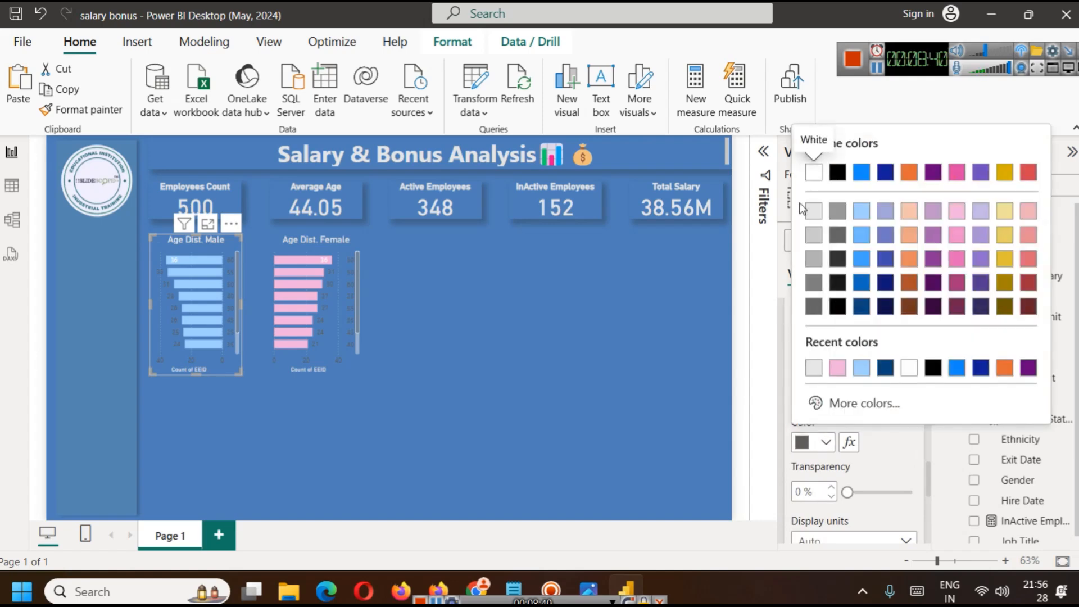
click(814, 168)
click(356, 303)
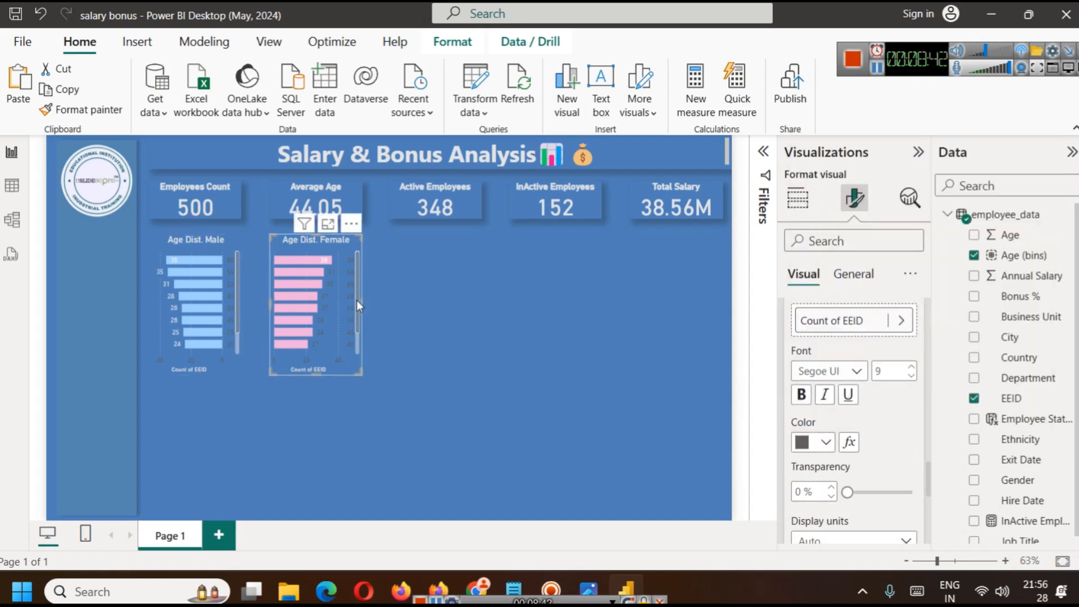
click(813, 442)
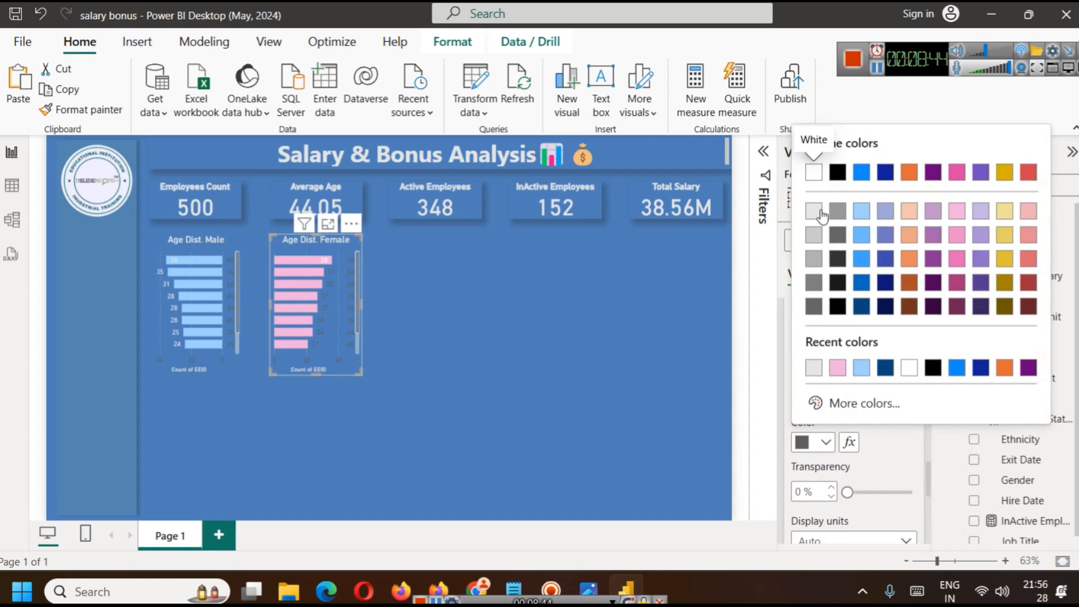
click(815, 170)
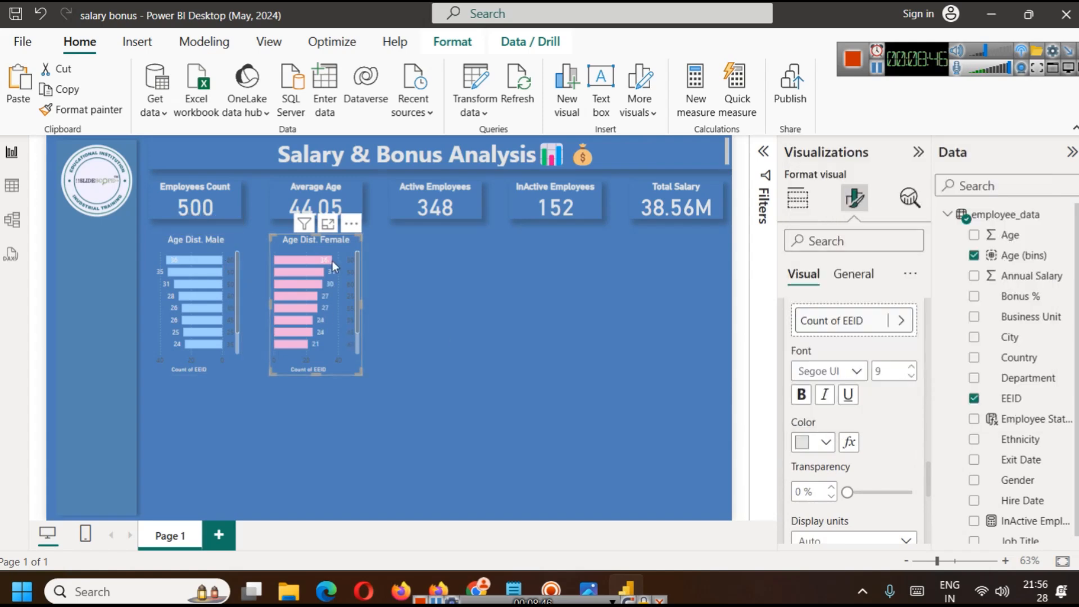
- Set the Y-axis value color to light grey on both the Age Dist. Female and Age Dist. Male charts
scroll(860, 383, up, 5)
scroll(863, 382, down, 10)
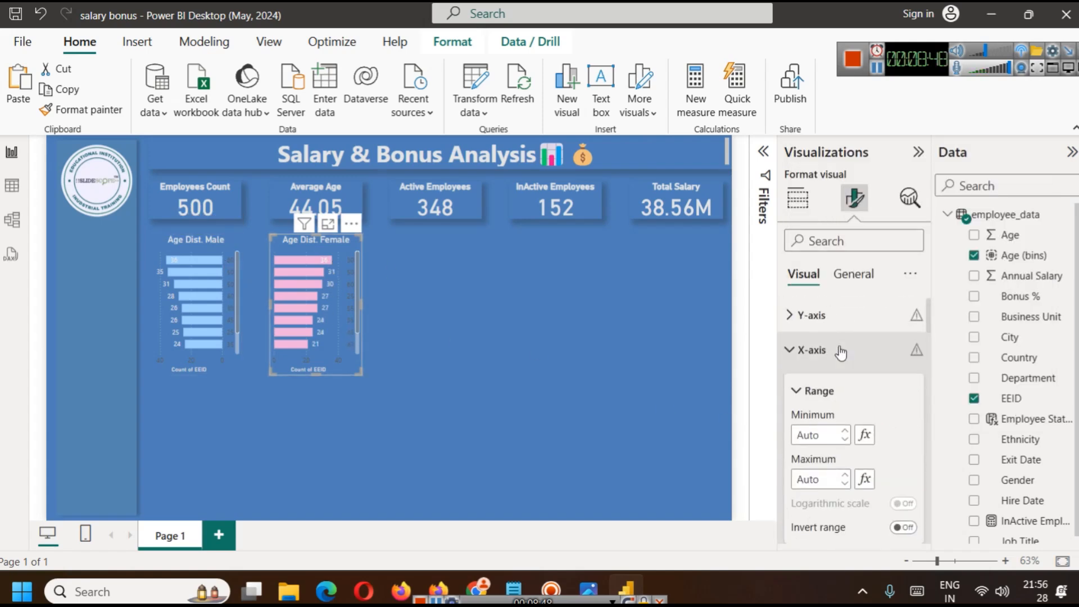
click(815, 315)
scroll(840, 415, down, 3)
scroll(841, 415, up, 2)
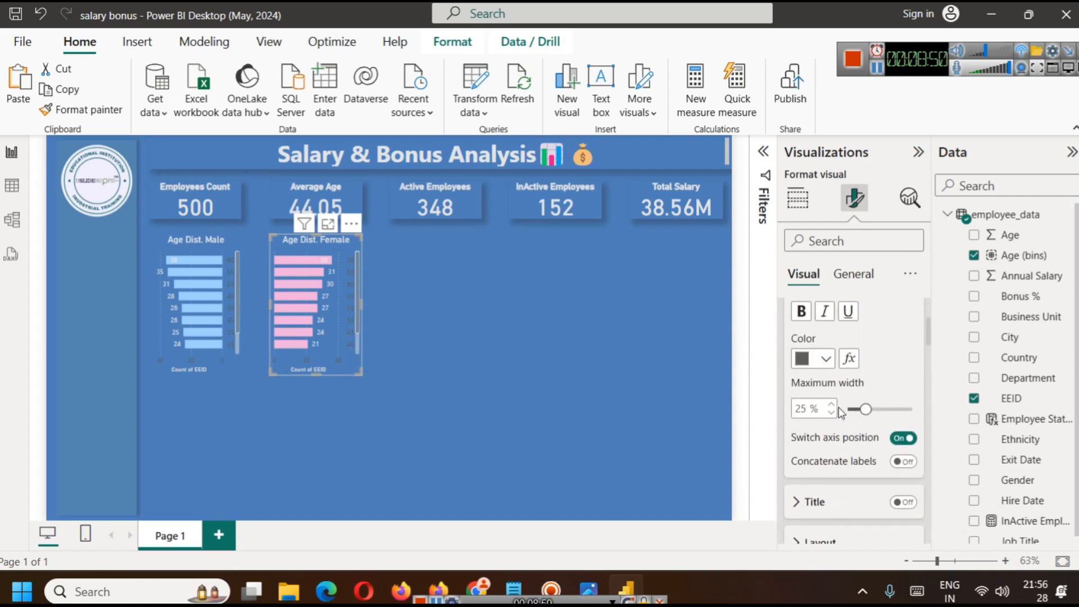
click(824, 358)
click(821, 135)
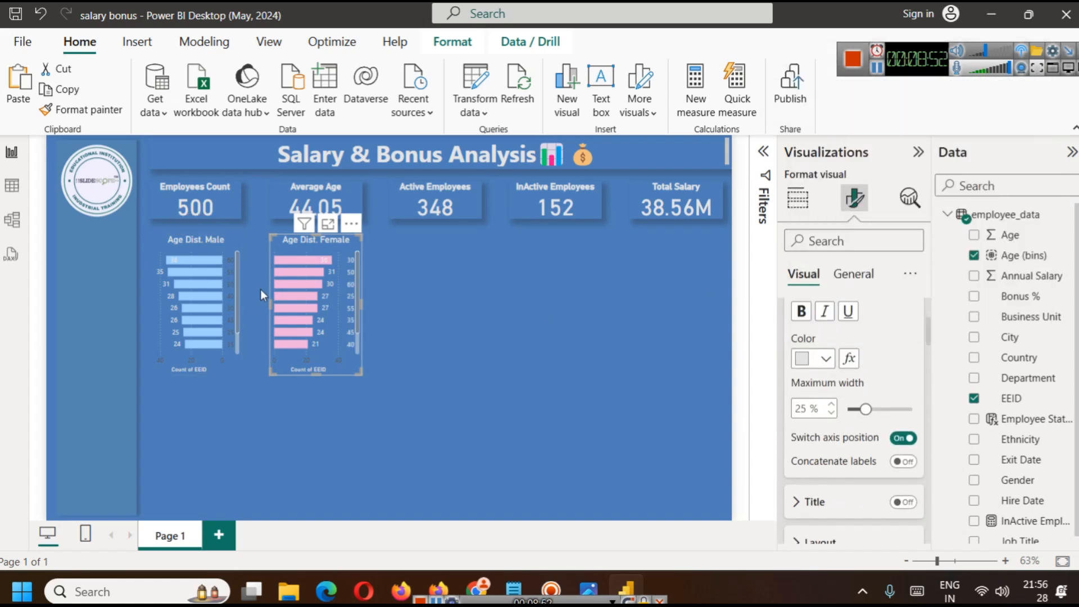
click(238, 242)
click(825, 358)
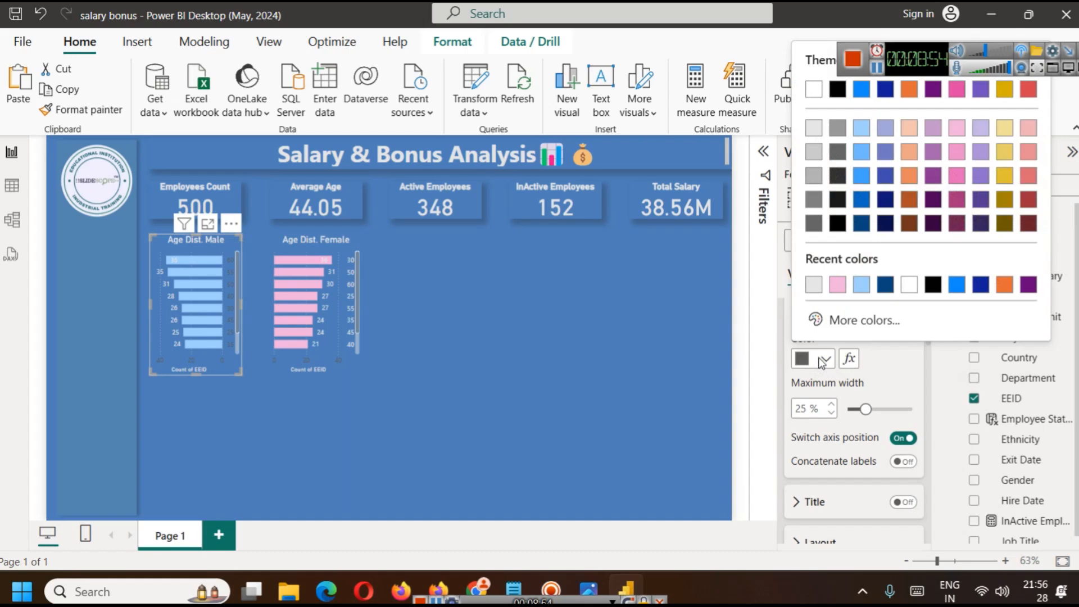
click(814, 134)
click(602, 306)
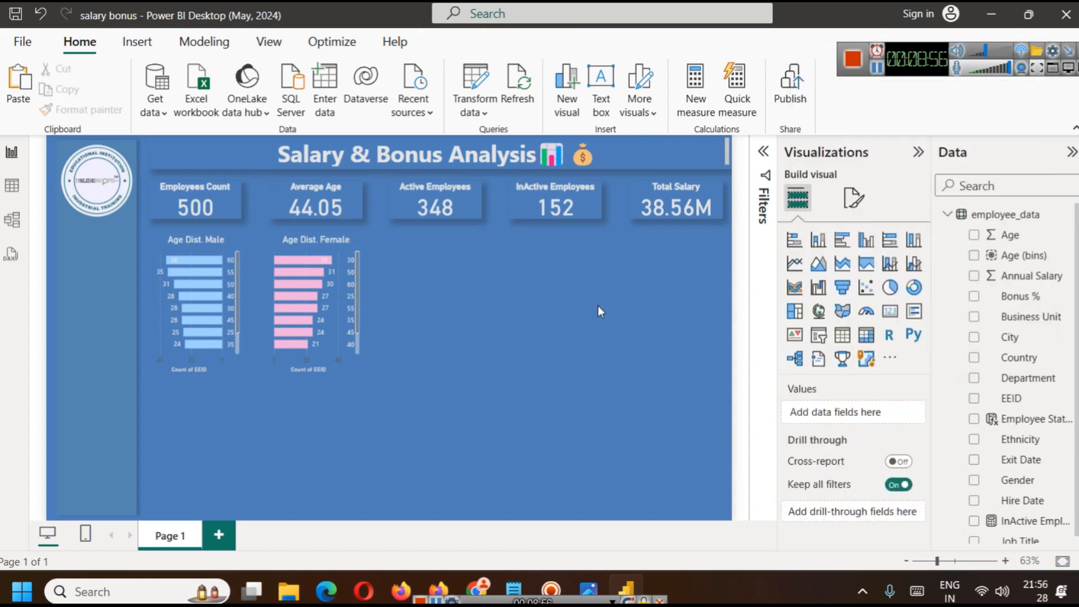
click(236, 249)
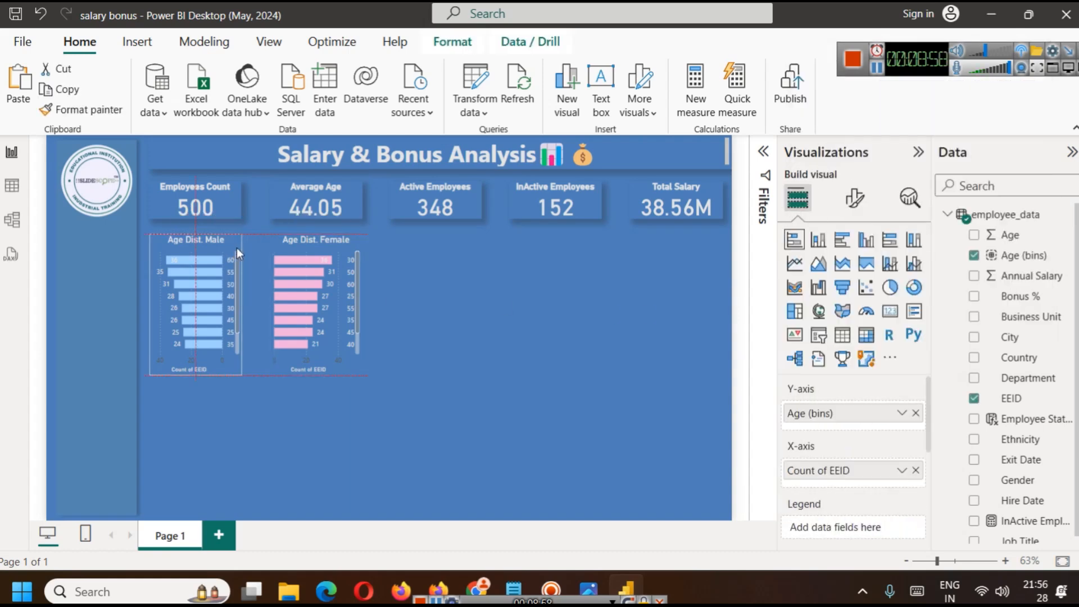
click(469, 327)
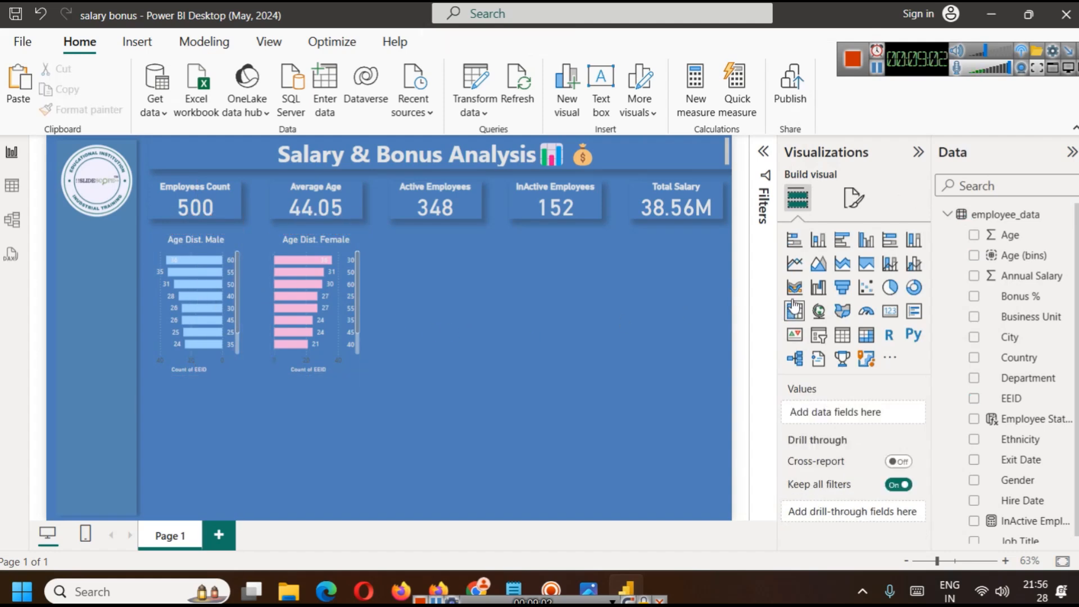
click(238, 248)
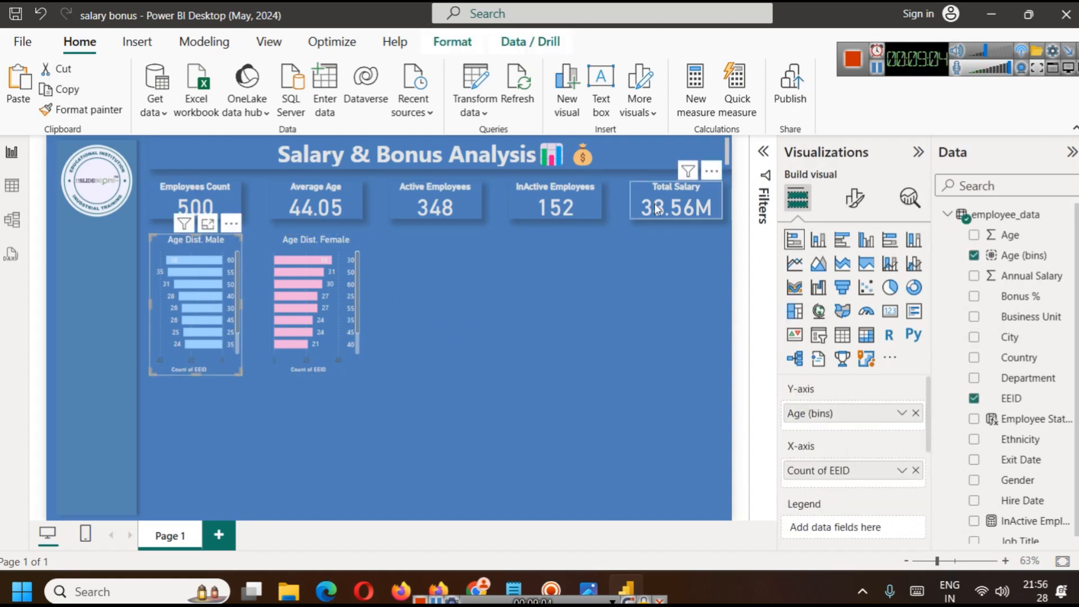
click(455, 310)
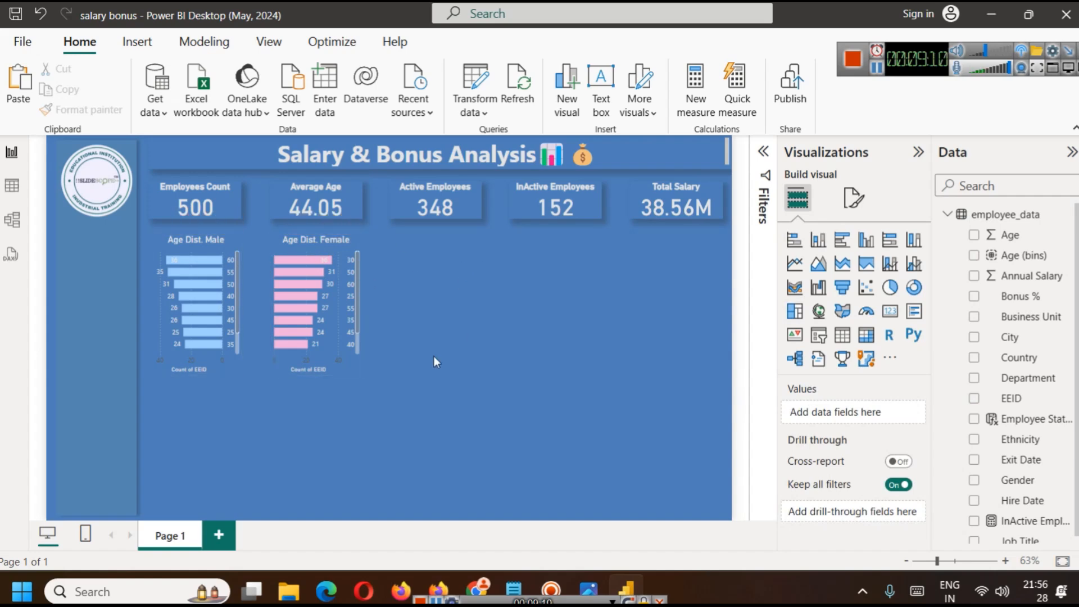
- Insert a rectangle shape and place it over the two age distribution charts so that it covers both
click(149, 41)
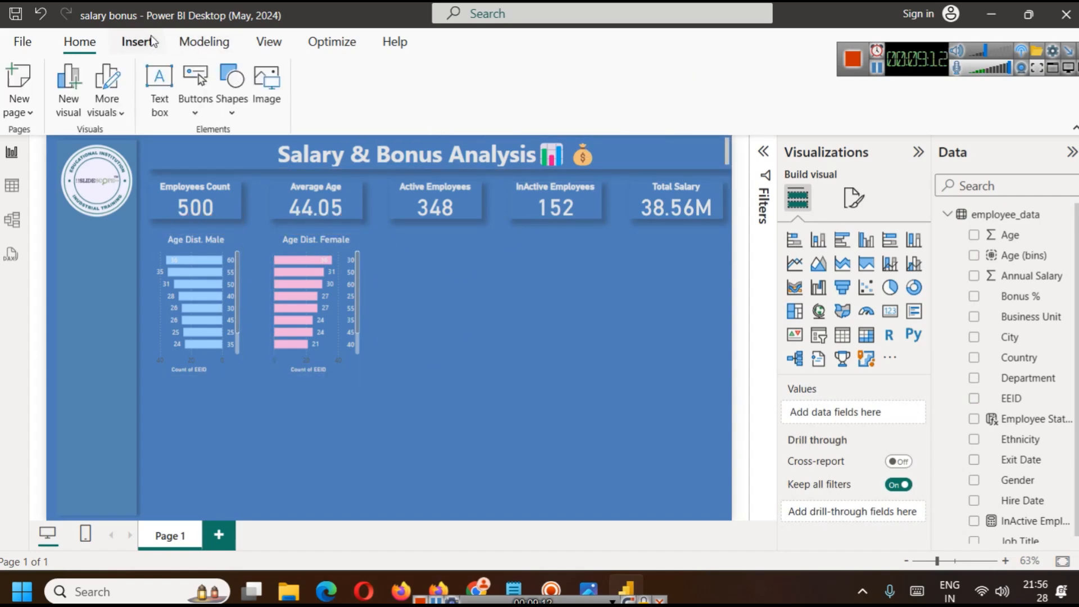
click(242, 114)
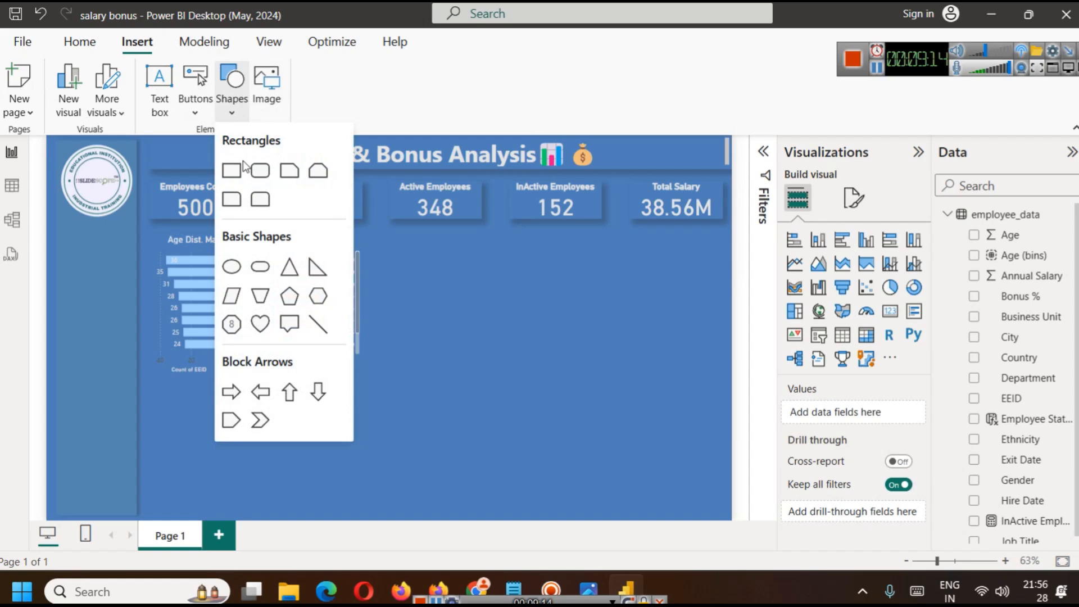
click(231, 167)
drag(198, 434, 364, 309)
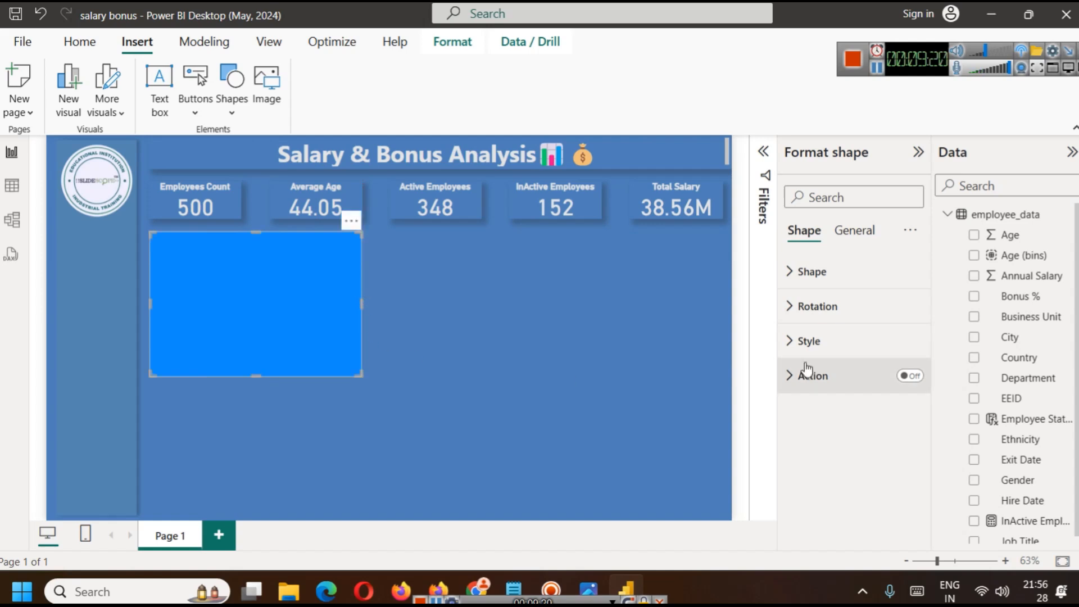
- Turn off the rectangle's fill and turn on its shadow so it frames the two age distribution charts
click(837, 273)
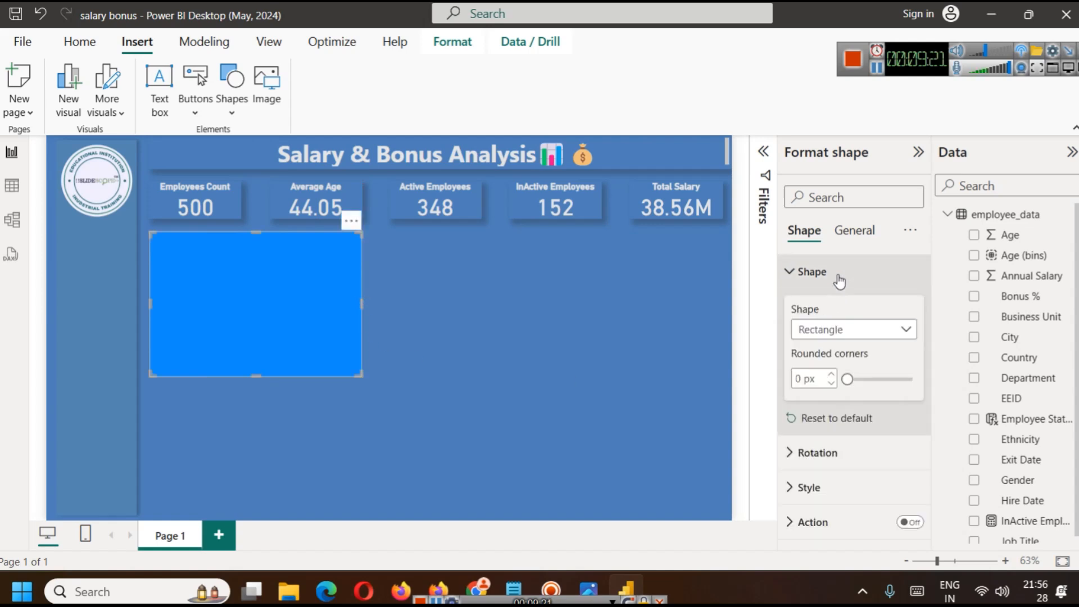
click(817, 486)
scroll(838, 433, down, 1)
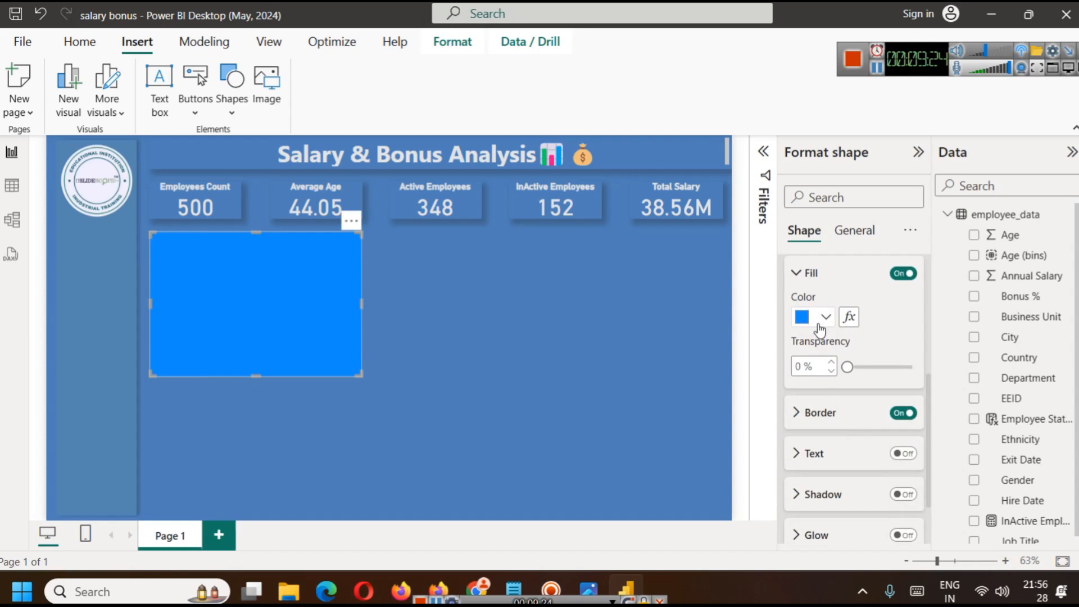
click(899, 274)
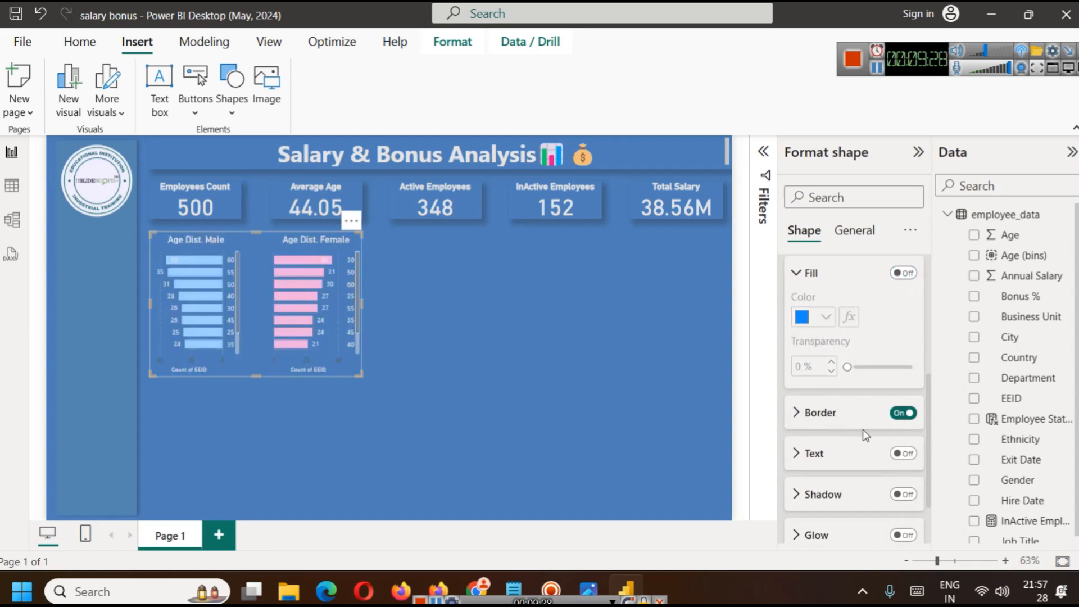
click(903, 494)
click(426, 359)
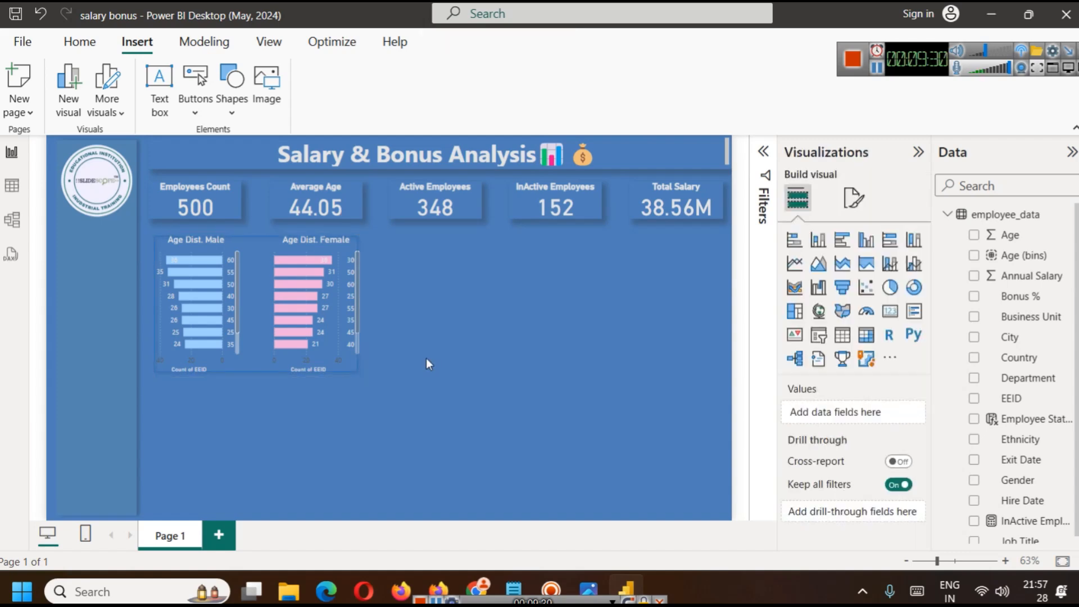
- Enlarge the rectangle frame slightly beyond the top and right edges of the two age distribution charts
click(341, 370)
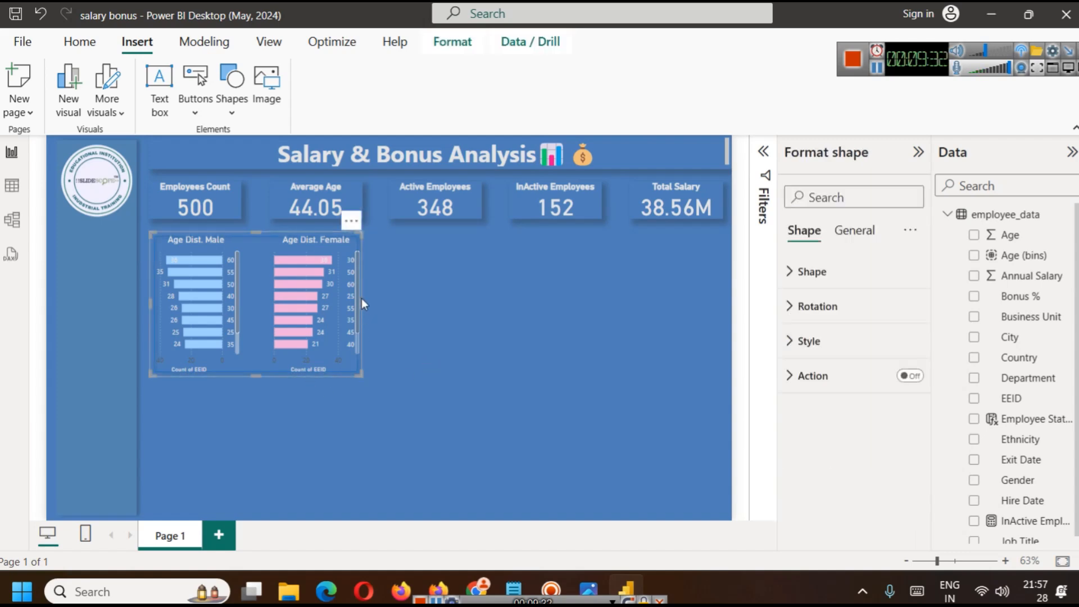
click(464, 342)
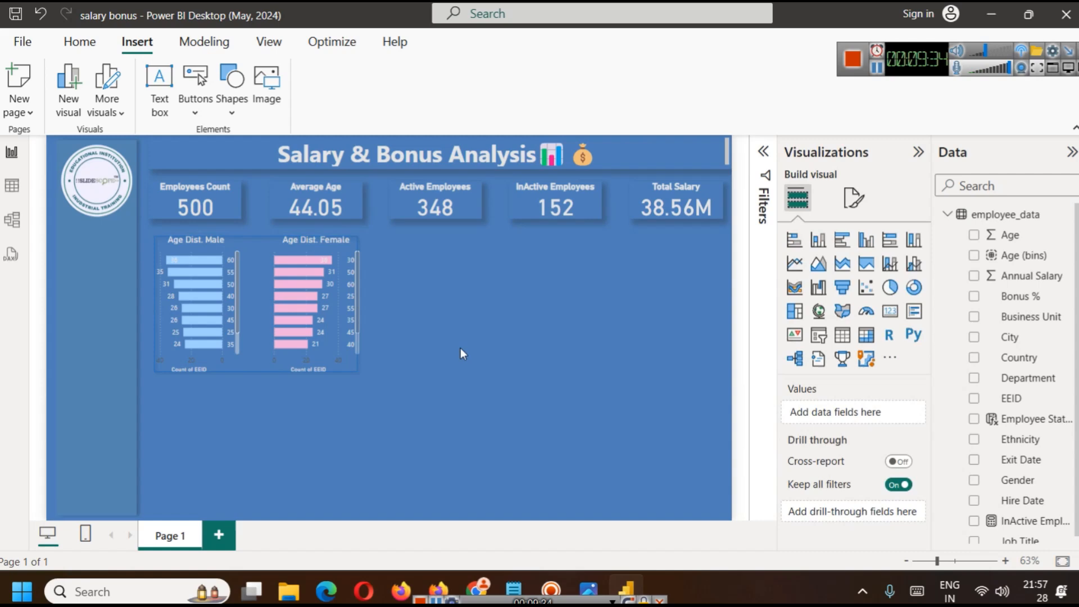
click(253, 234)
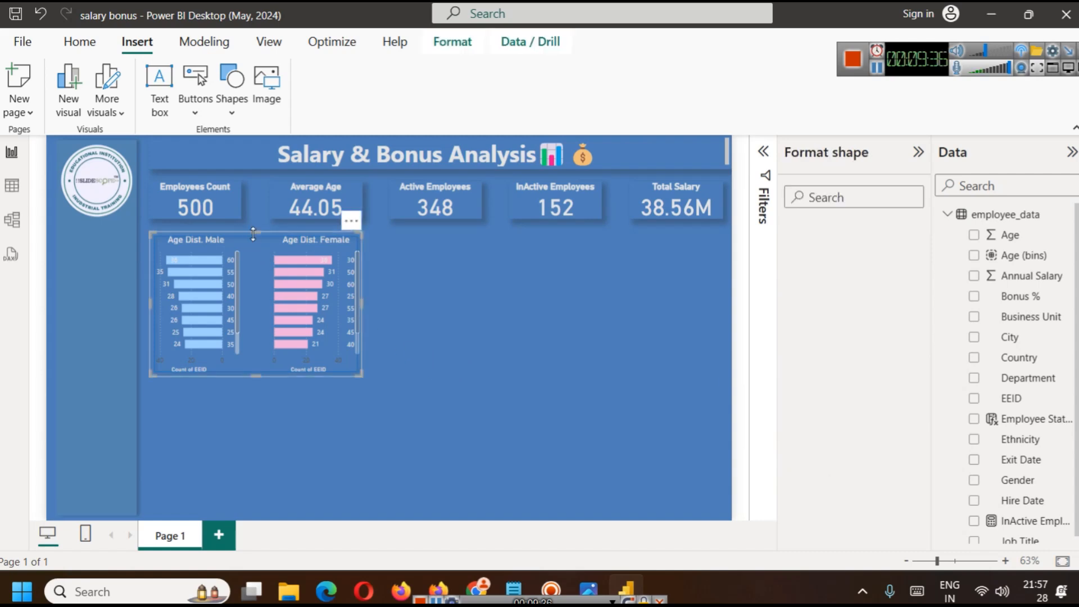
drag(253, 233, 253, 226)
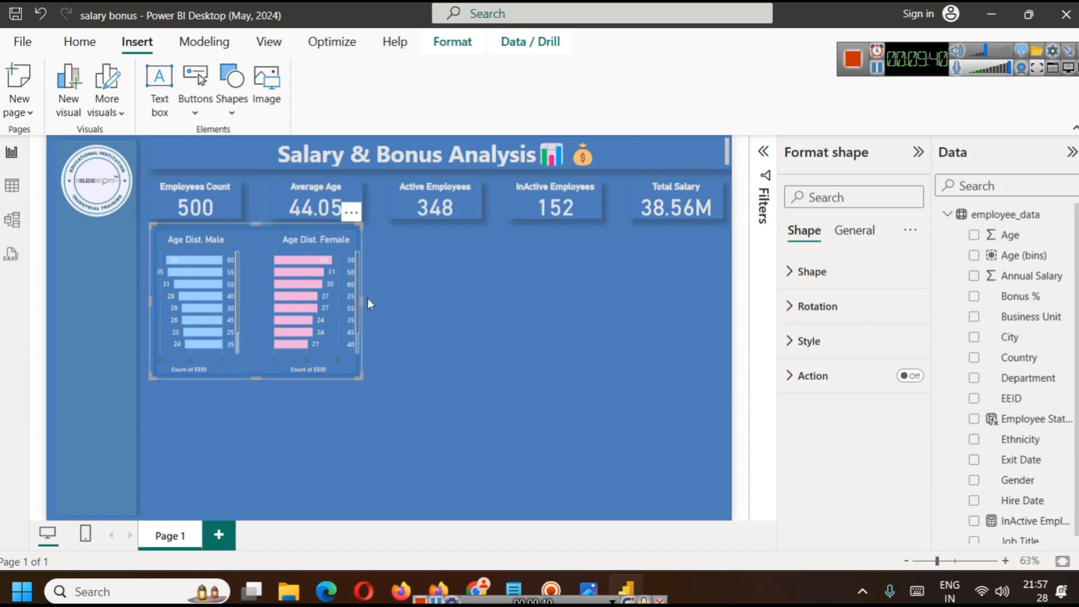
drag(364, 298, 372, 299)
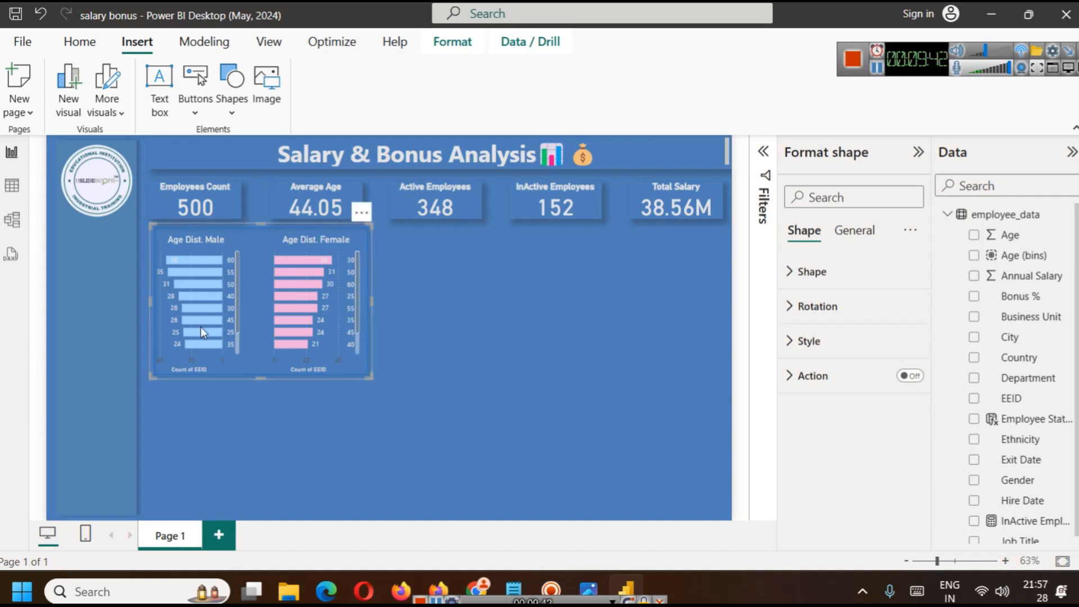
click(399, 325)
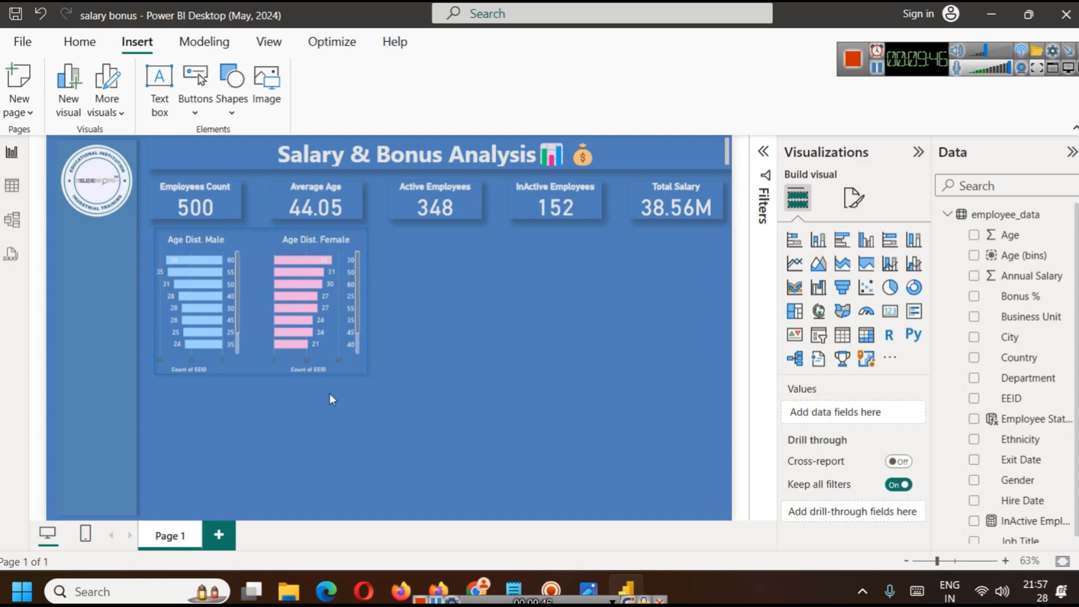
- Turn on the rectangle frame's title and set its text to "Age Distribution of Employees"
click(283, 376)
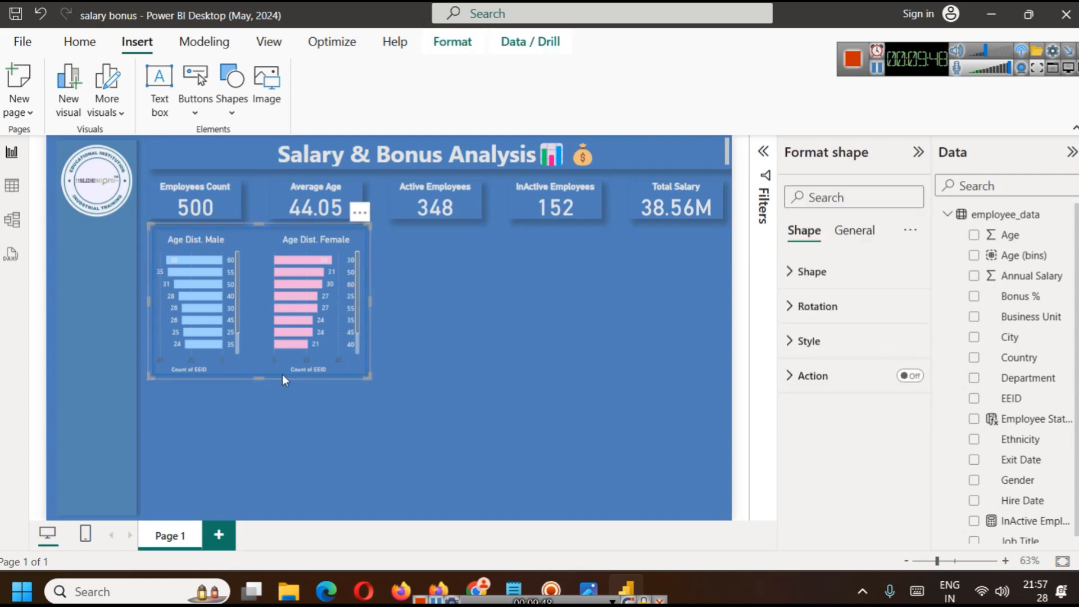
click(854, 230)
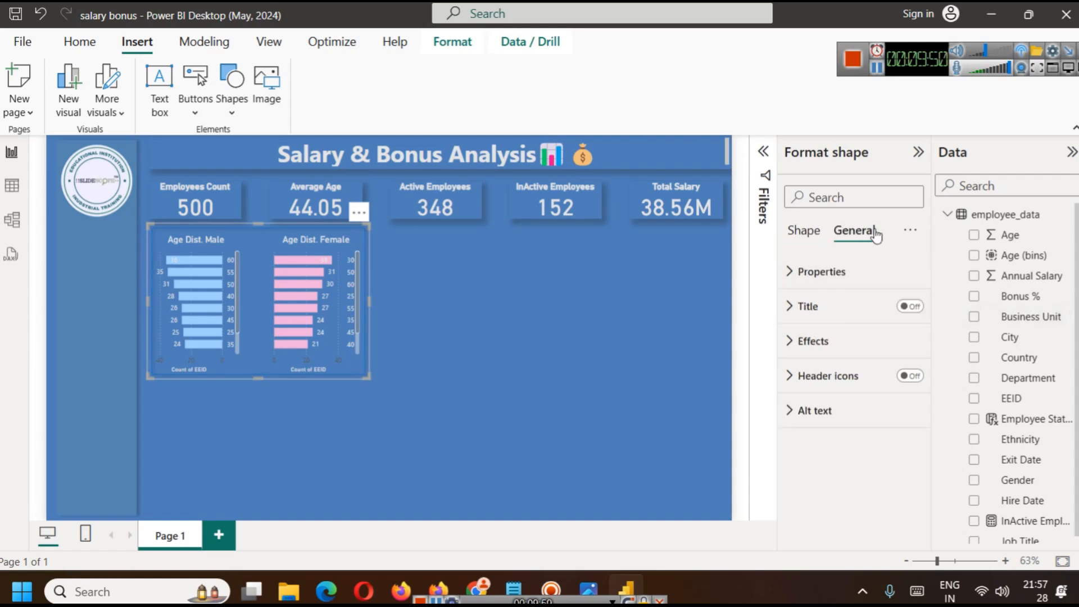
click(822, 309)
click(909, 306)
click(832, 348)
click(823, 389)
text(Age Distr)
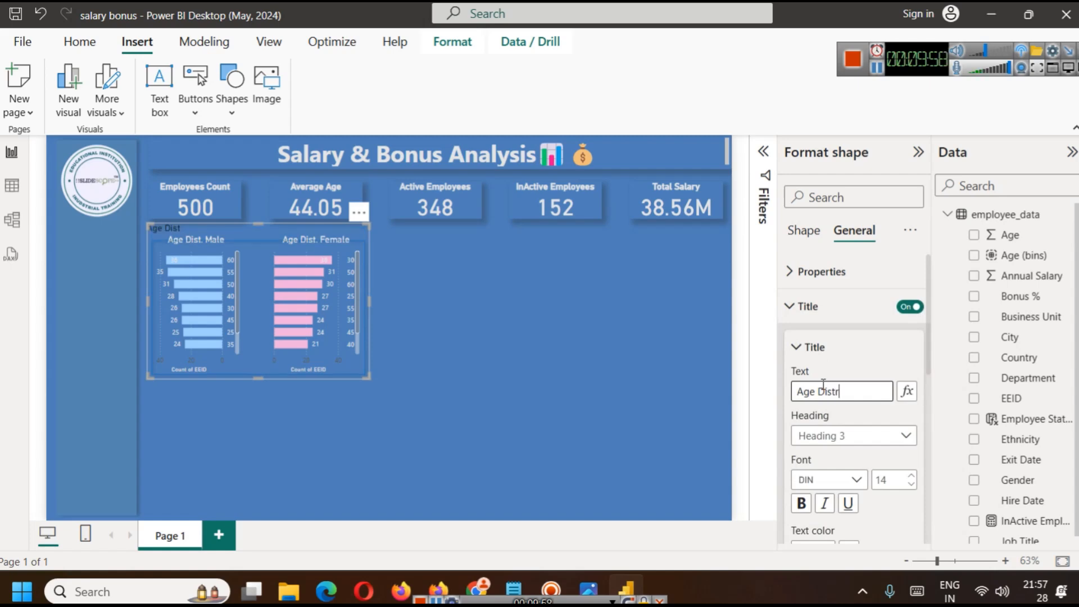
text(ibution of Employees)
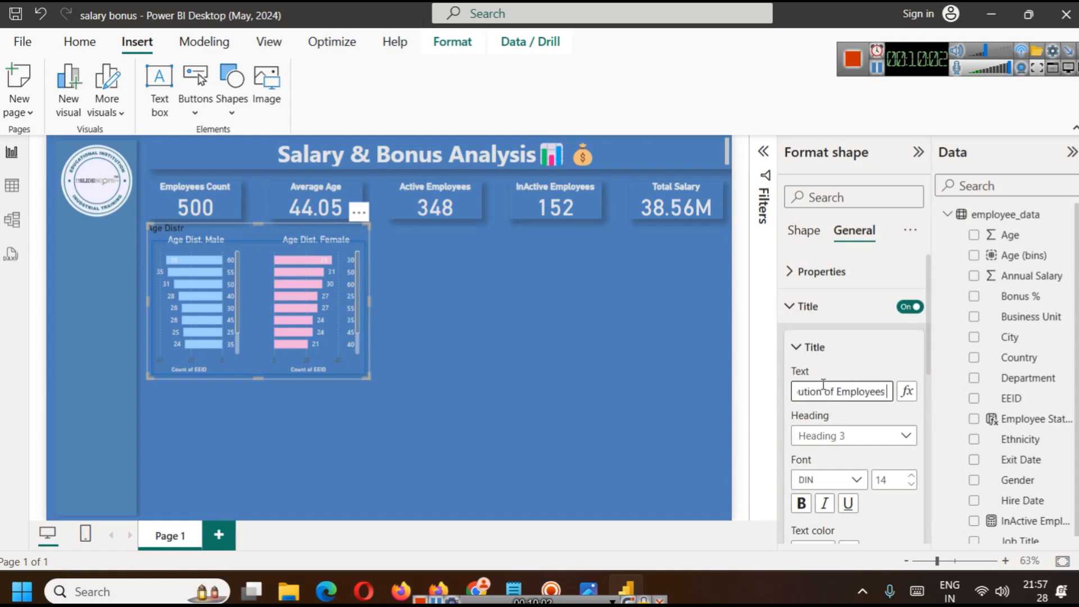
key(BackSpace)
- Set the frame title's text color to light grey and center it horizontally
scroll(838, 422, down, 3)
click(824, 381)
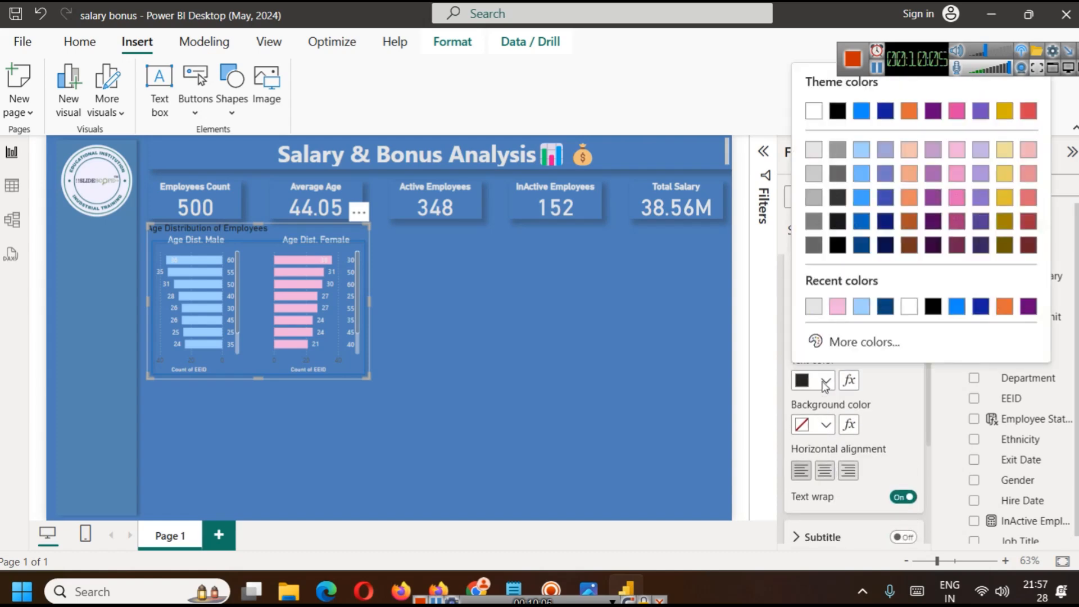
click(815, 306)
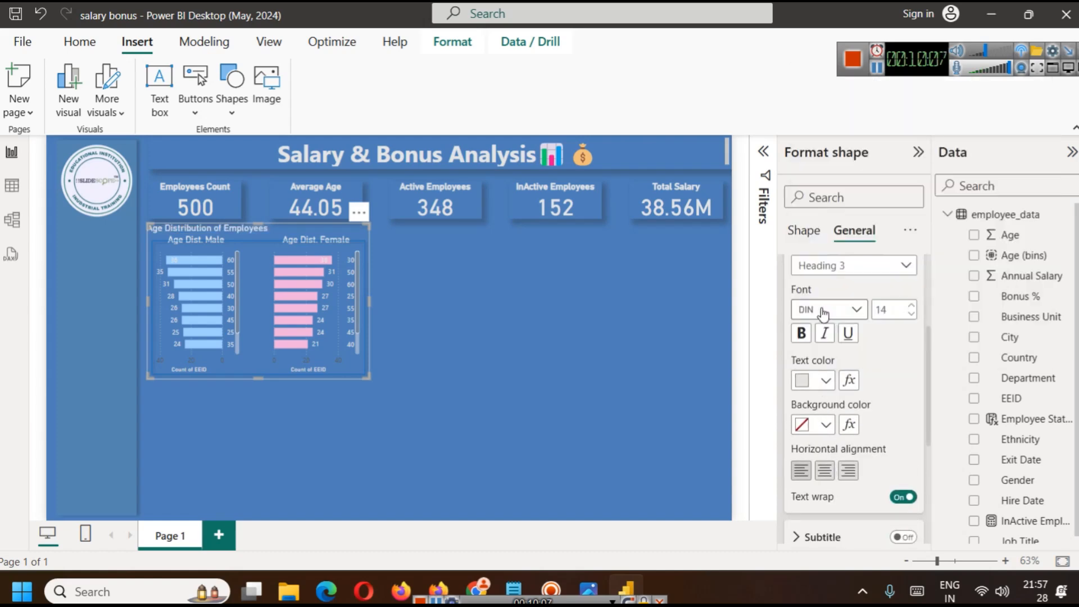
click(713, 450)
- Extend the rectangle frame downward and shift both age distribution charts slightly down so they sit inside it beneath the frame title
click(274, 378)
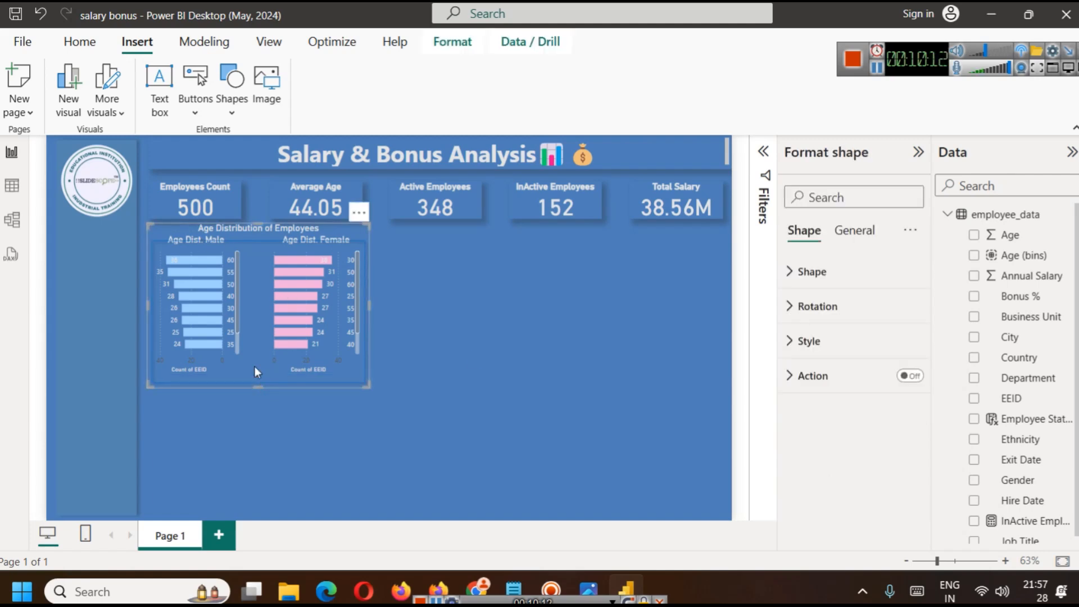
drag(258, 386, 258, 399)
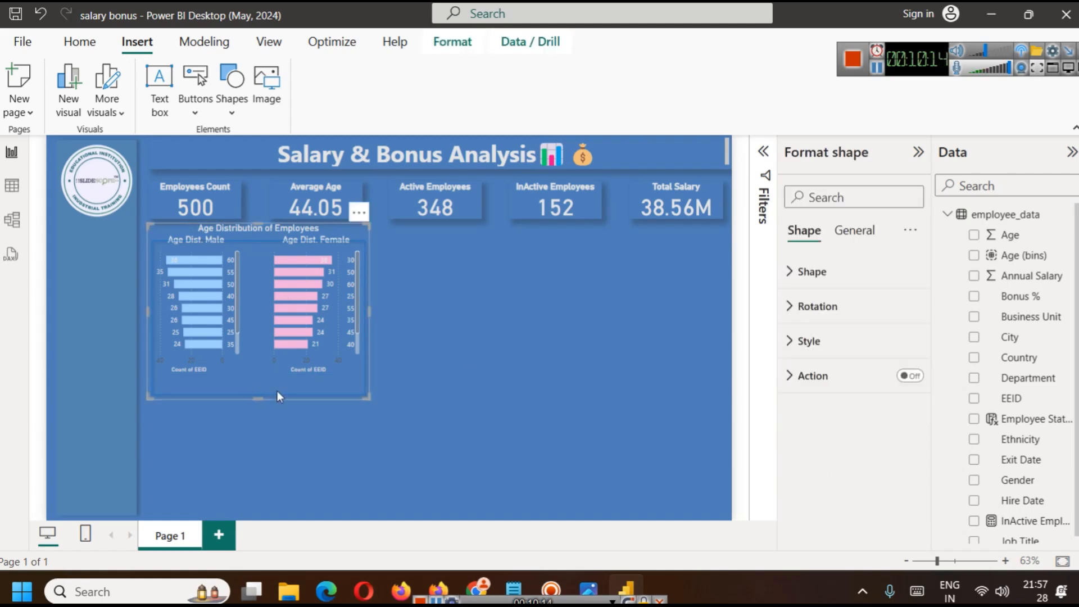
click(208, 238)
drag(224, 279, 308, 331)
click(190, 238)
drag(190, 238, 190, 245)
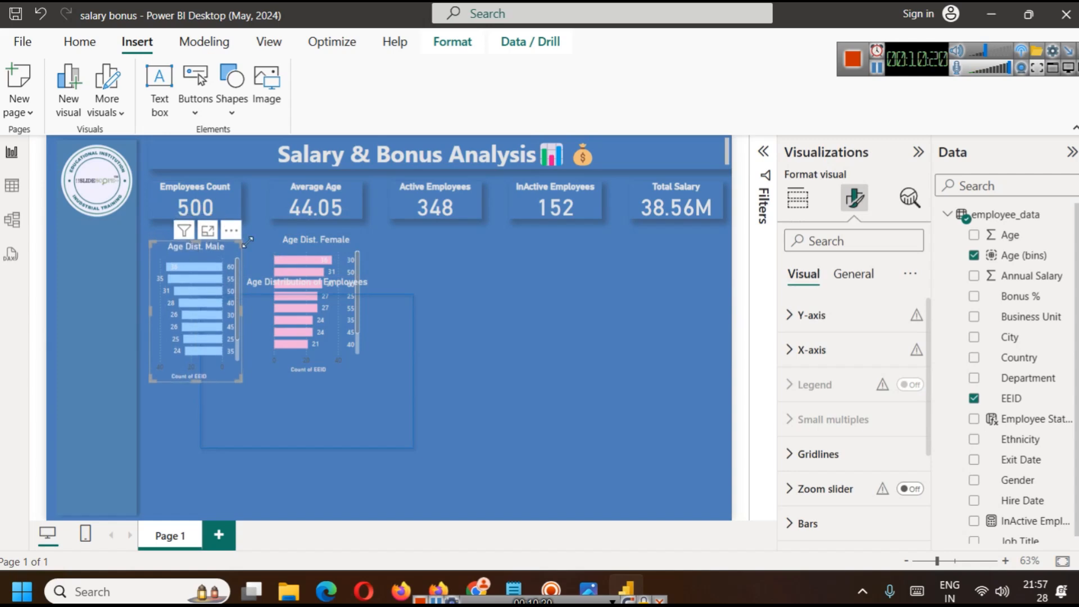
click(275, 250)
drag(275, 250, 275, 256)
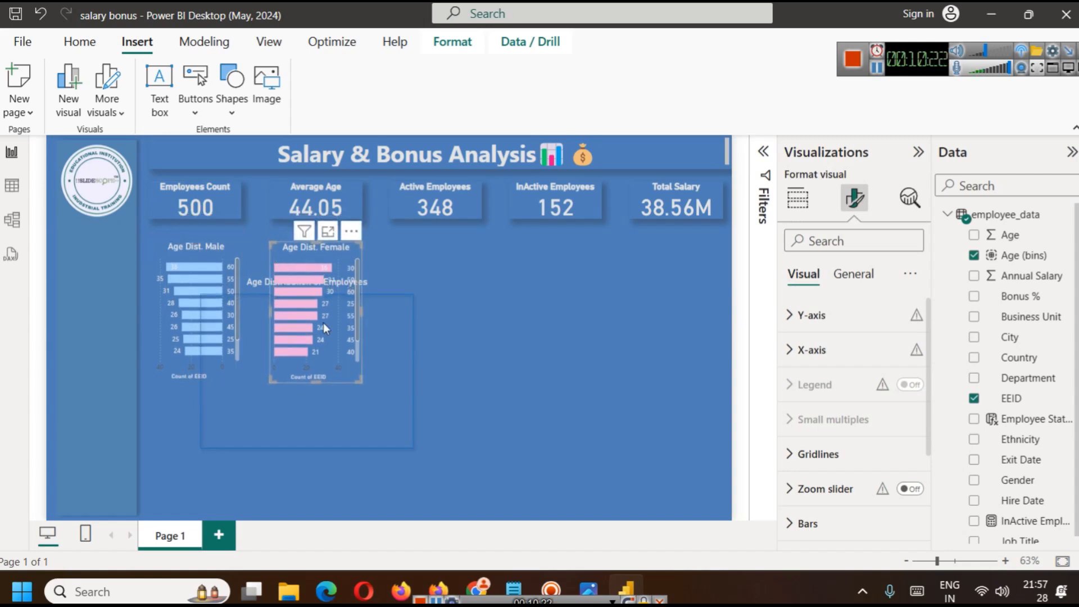
click(284, 415)
drag(283, 420, 234, 370)
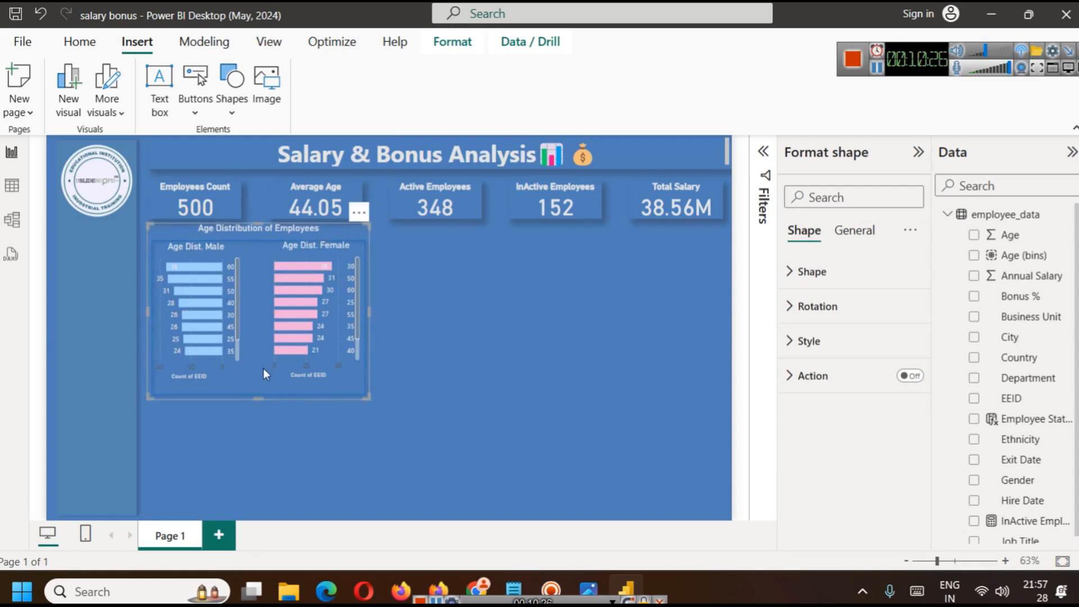
click(473, 361)
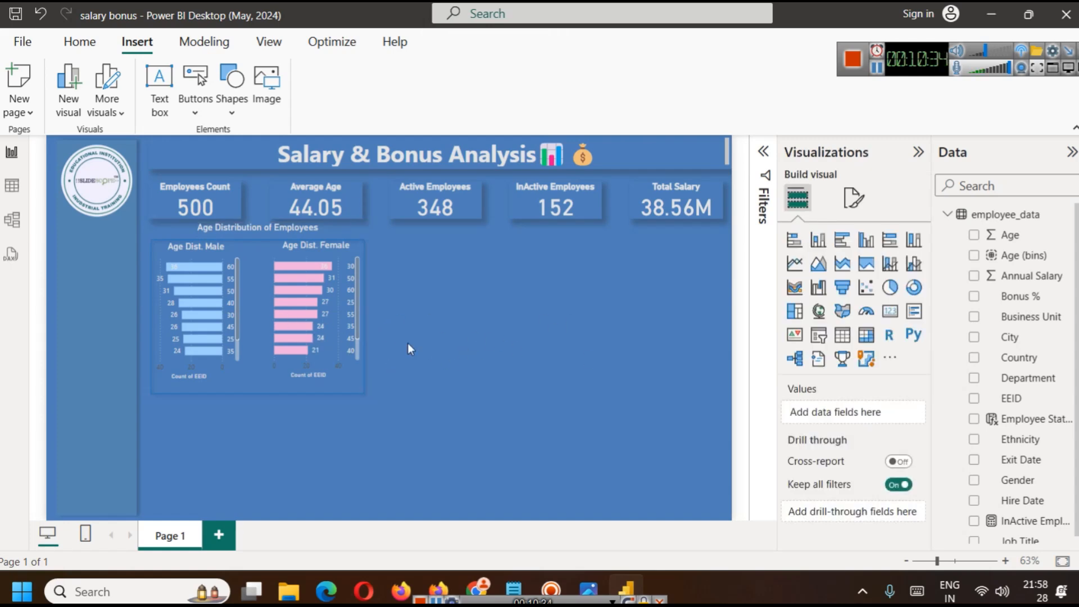
click(296, 238)
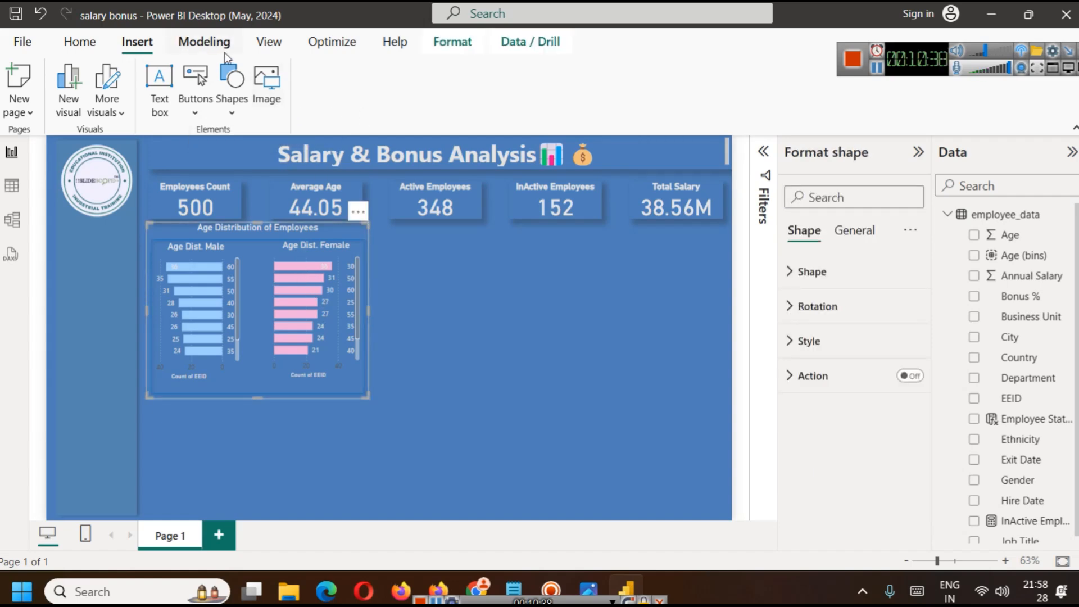
- Send the frame shape around the age distribution charts backward two levels so it sits behind them
click(448, 47)
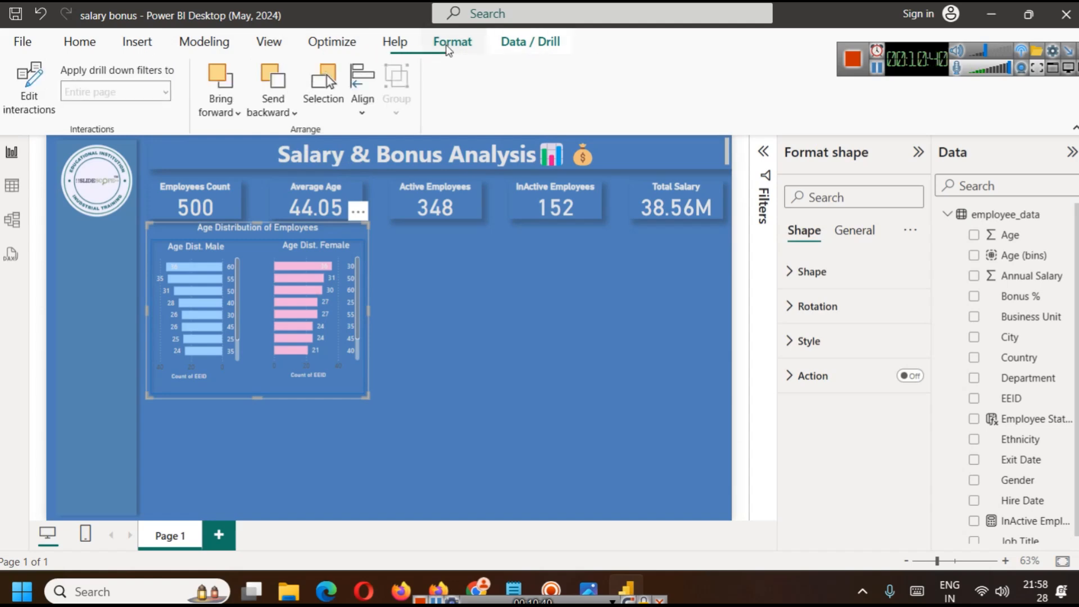
click(281, 112)
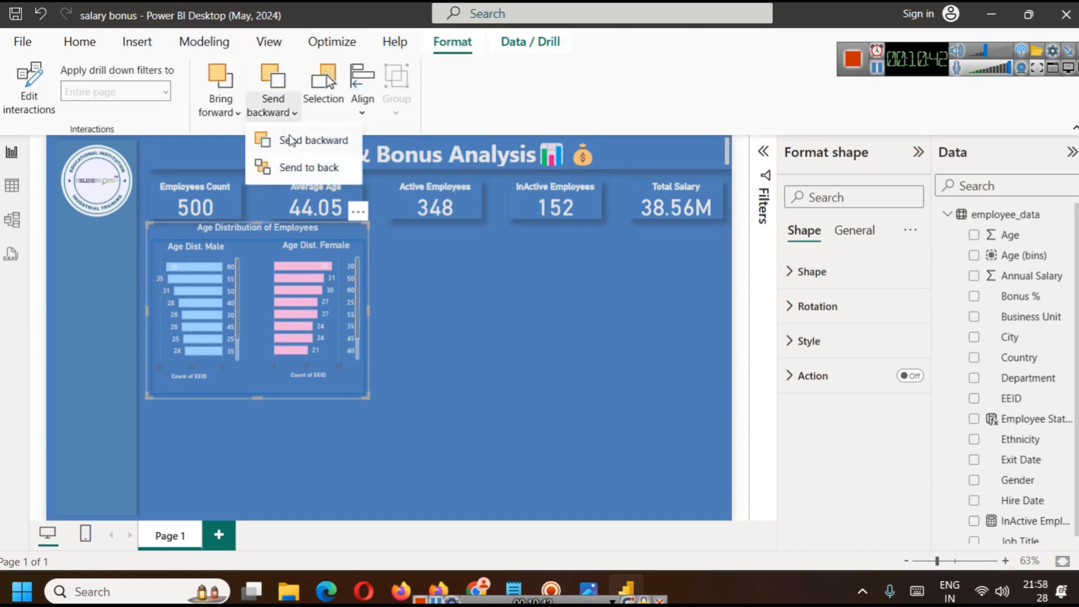
click(288, 140)
click(276, 109)
click(296, 141)
click(429, 357)
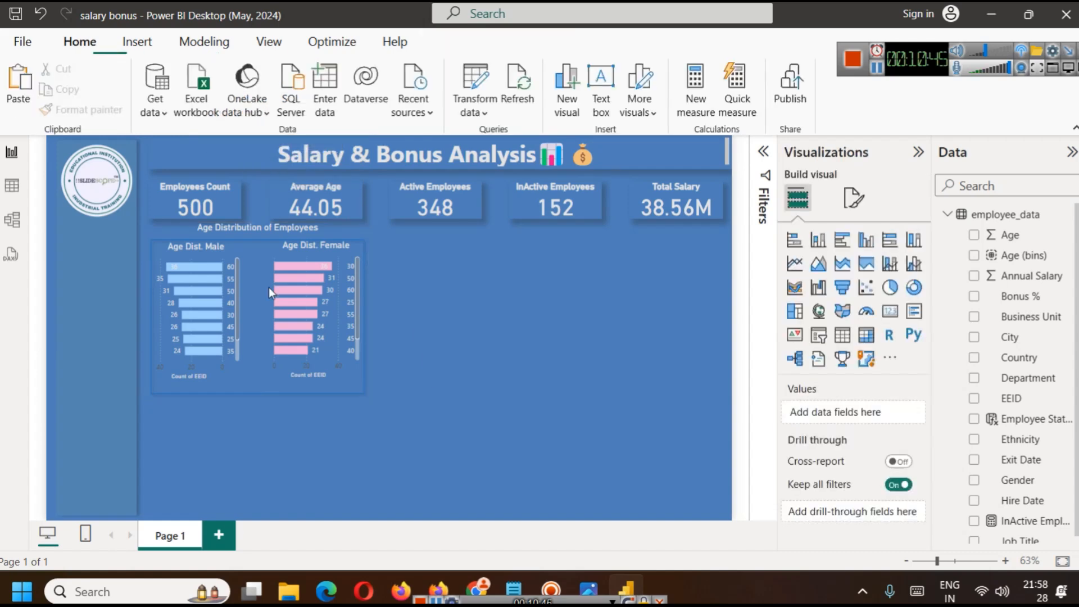
- Nudge the female age chart slightly left and the frame shape with its heading slightly down to align them
click(295, 251)
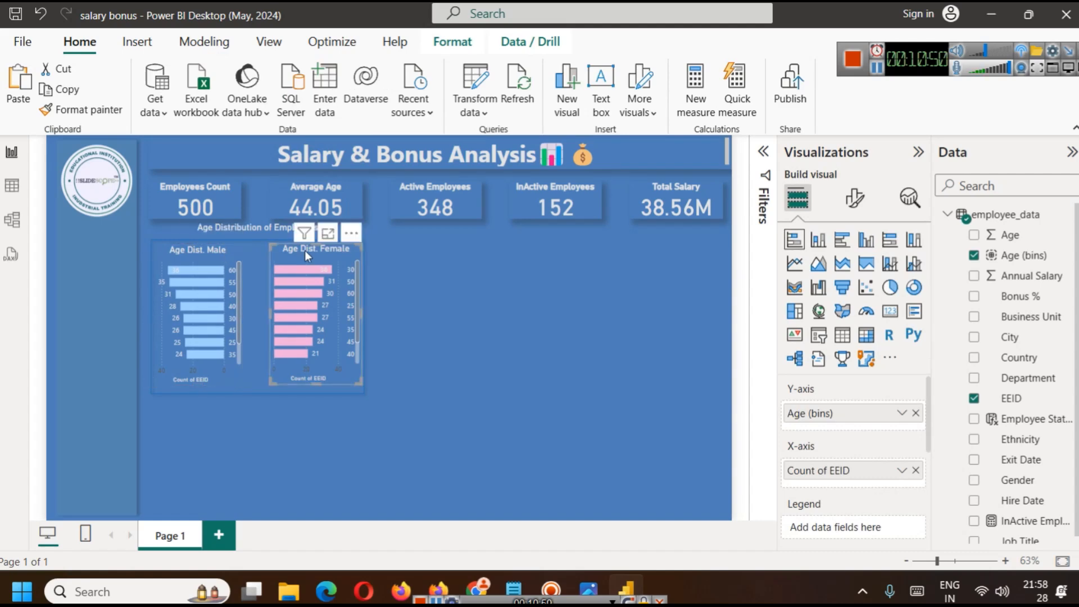
click(466, 293)
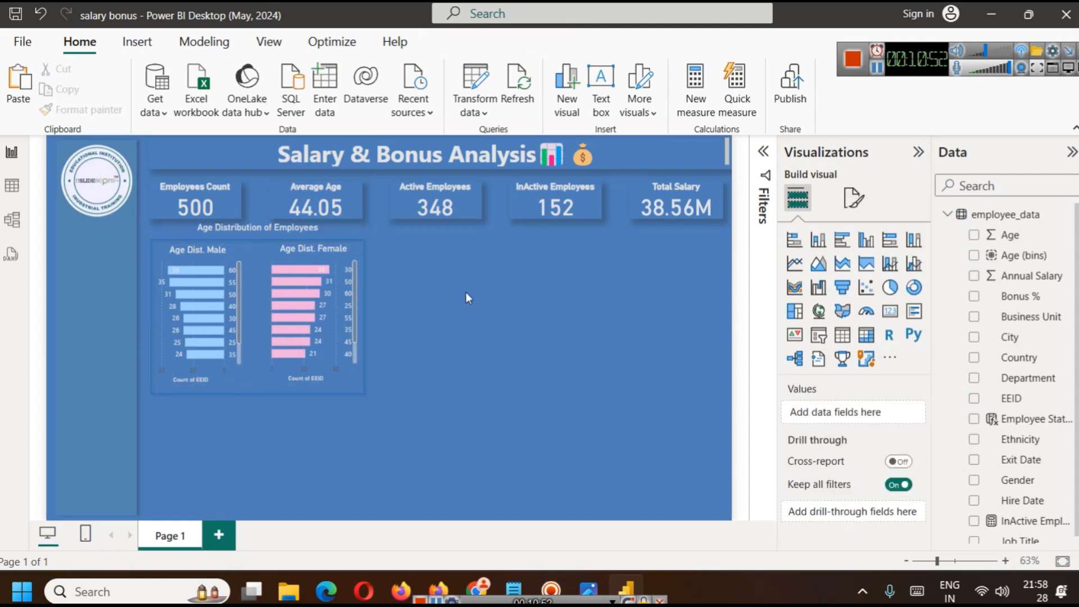
click(252, 236)
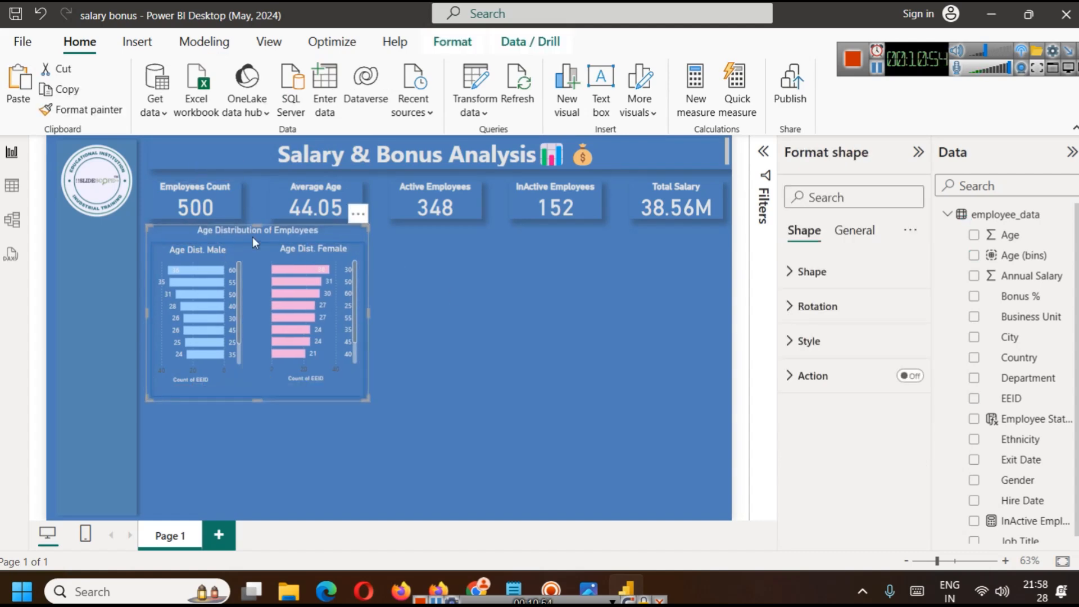
click(477, 312)
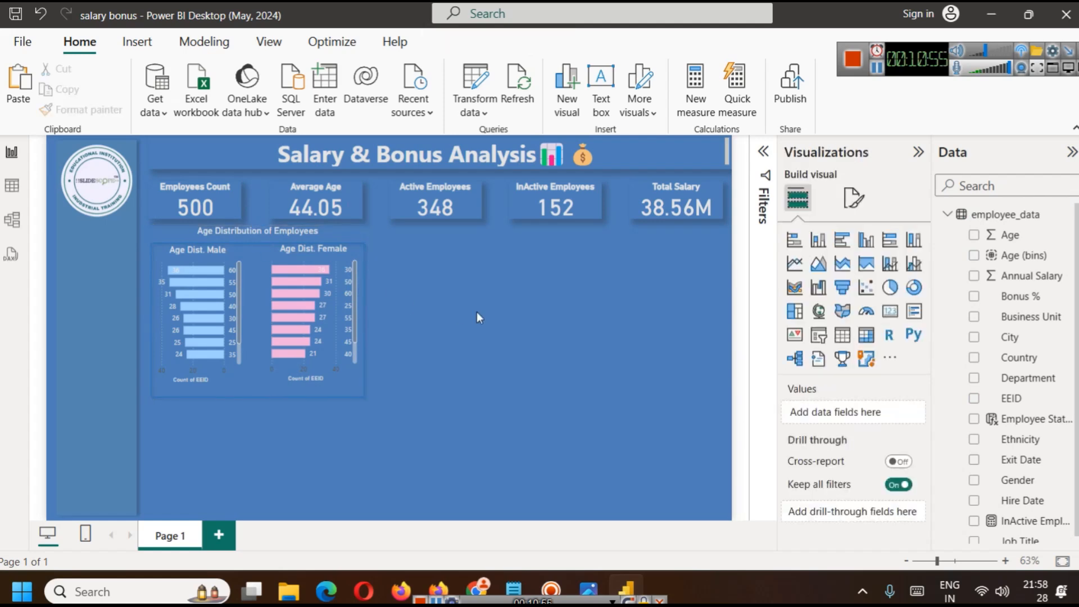
- Check the remaining bars of the female age chart and nudge both age charts slightly down inside their frame
click(315, 293)
click(310, 297)
scroll(310, 297, down, 1)
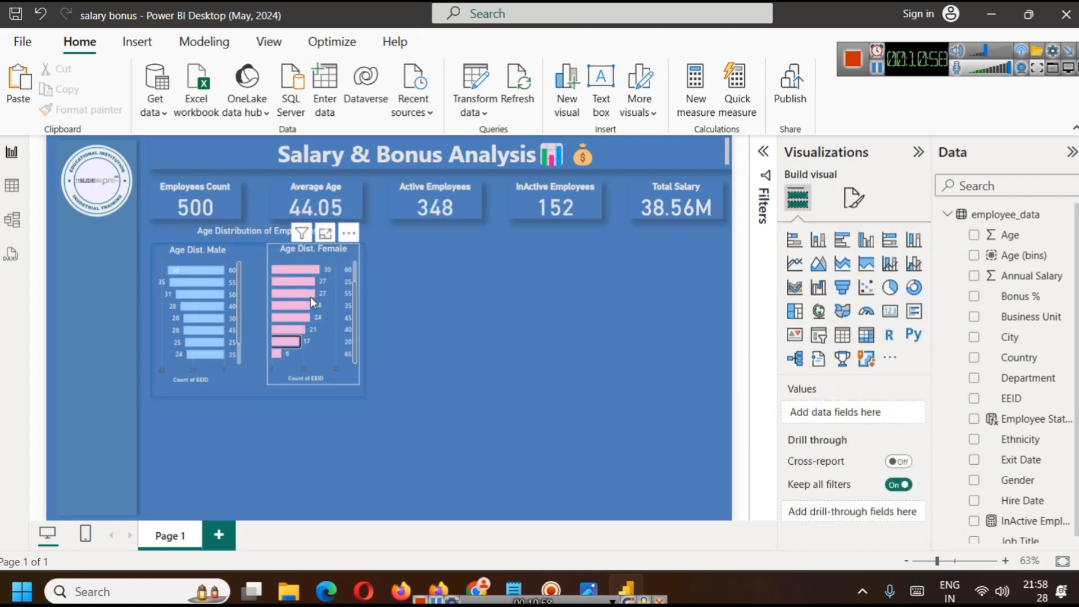
click(343, 333)
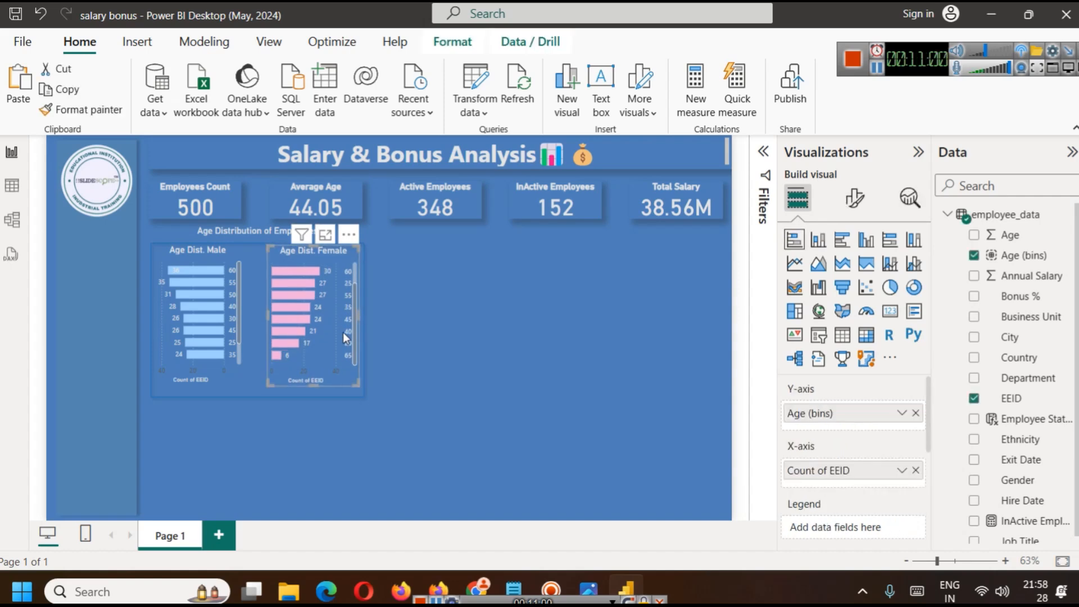
click(238, 274)
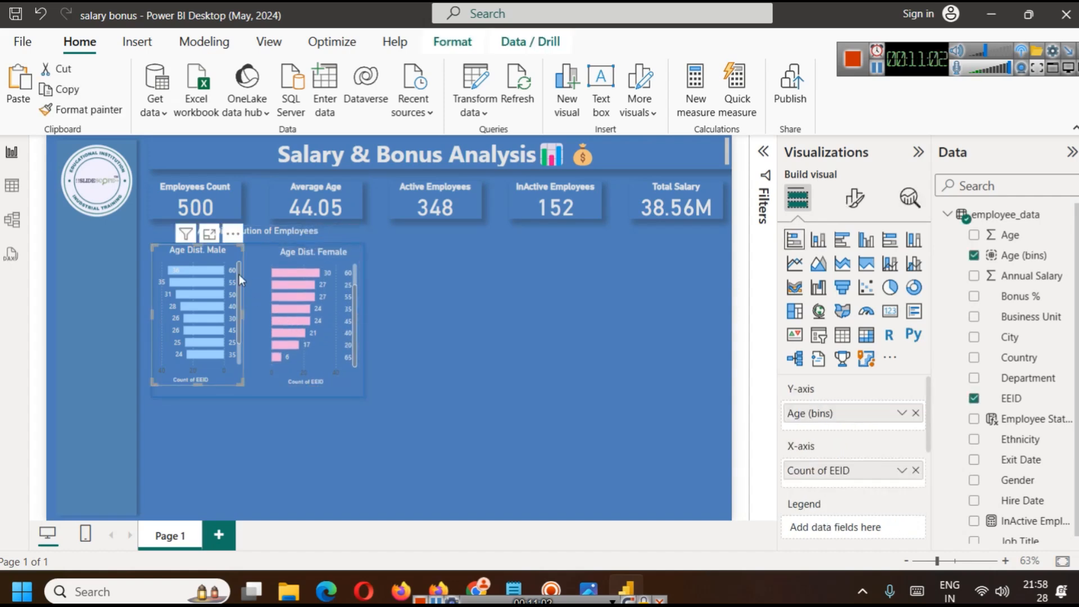
click(422, 312)
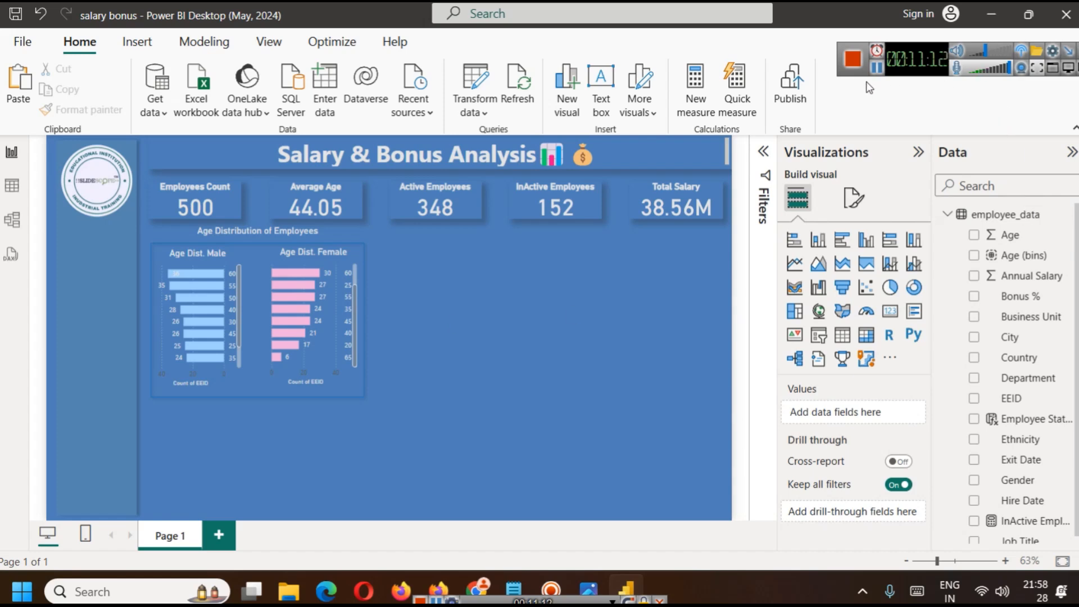
- Append the 👩 emoji to the female chart's title "Age Dist. Female"
click(878, 70)
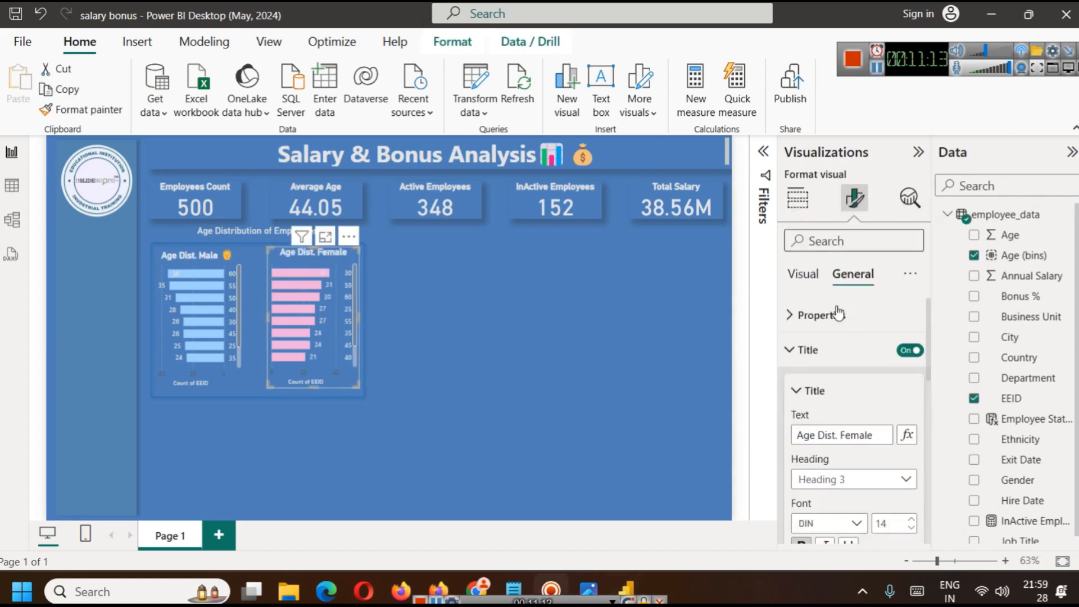
click(875, 431)
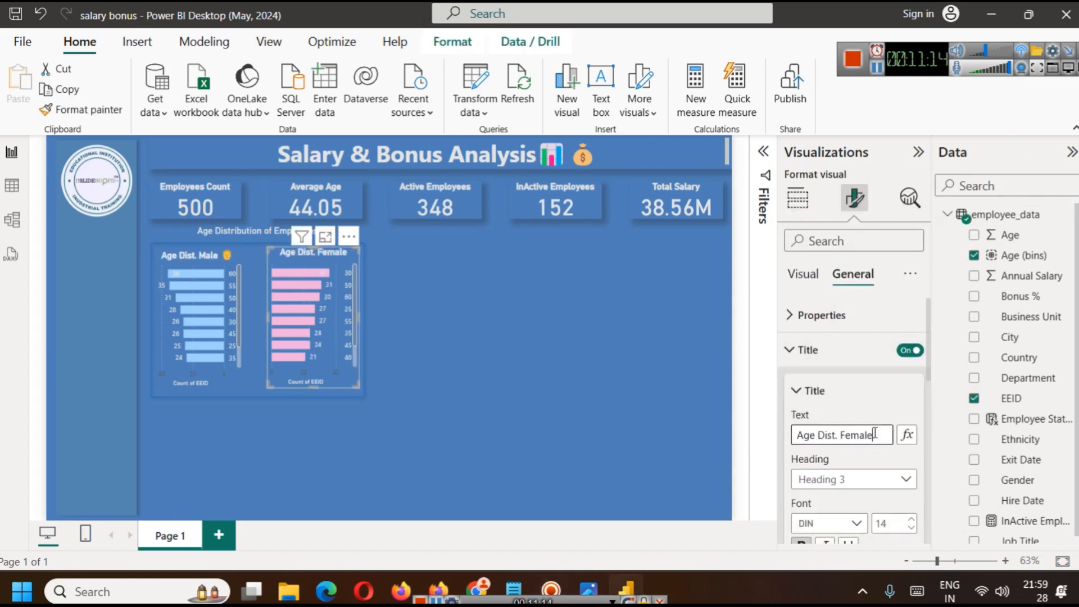
text(👩)
click(457, 345)
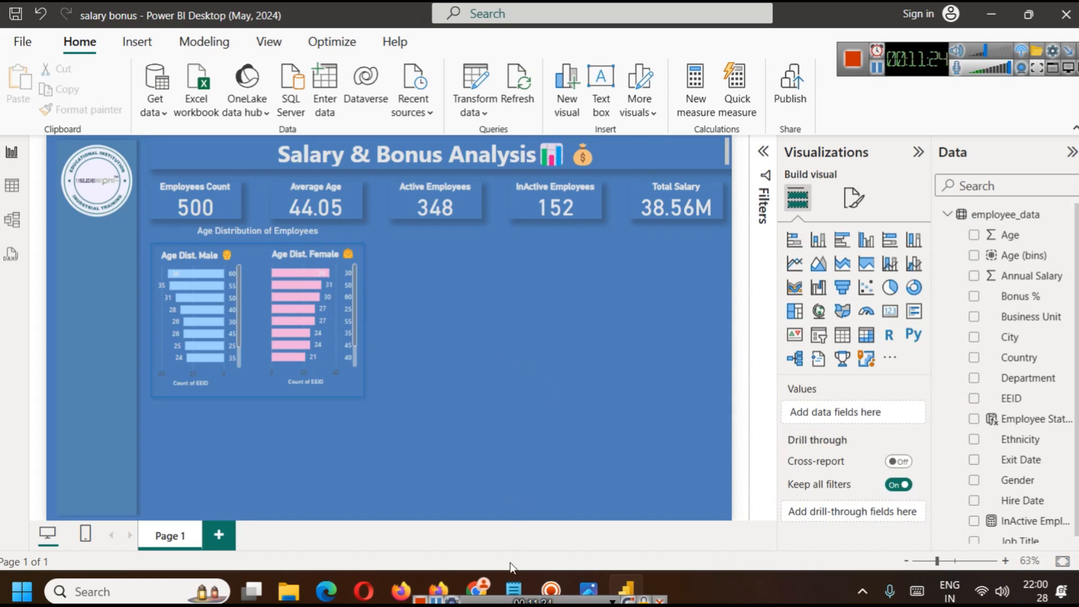
- Switch to Notepad and add the line "👨‍💼 Business Male | 👩‍💼 Business Female" below the male and female icons
click(557, 492)
key(Return)
key(Return)
text(👱)
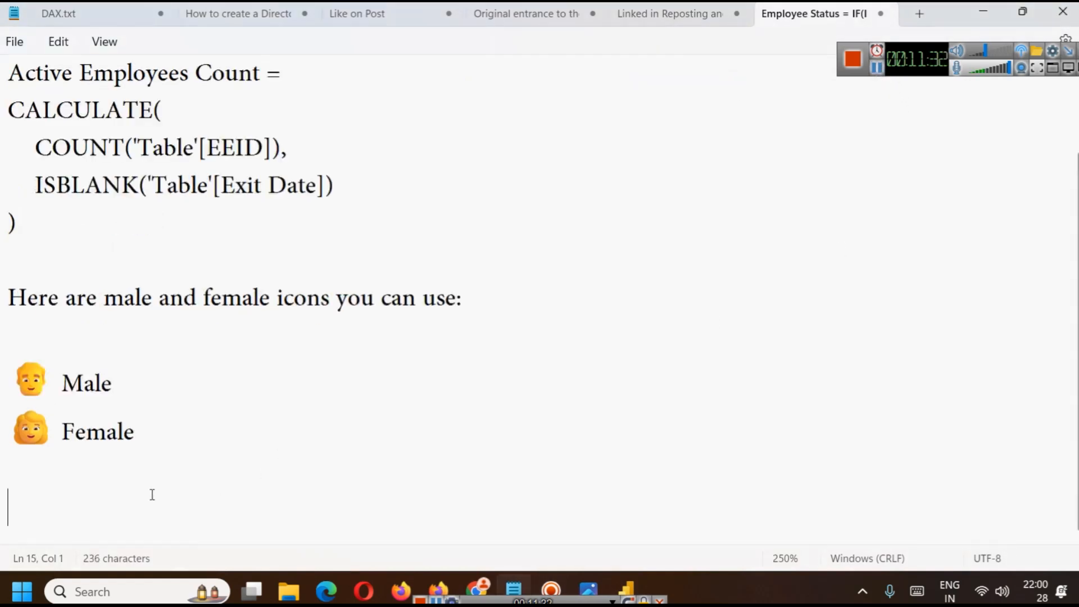
text(👨‍💼 Business Male | 👩‍💼 Business Female)
scroll(188, 482, up, 1)
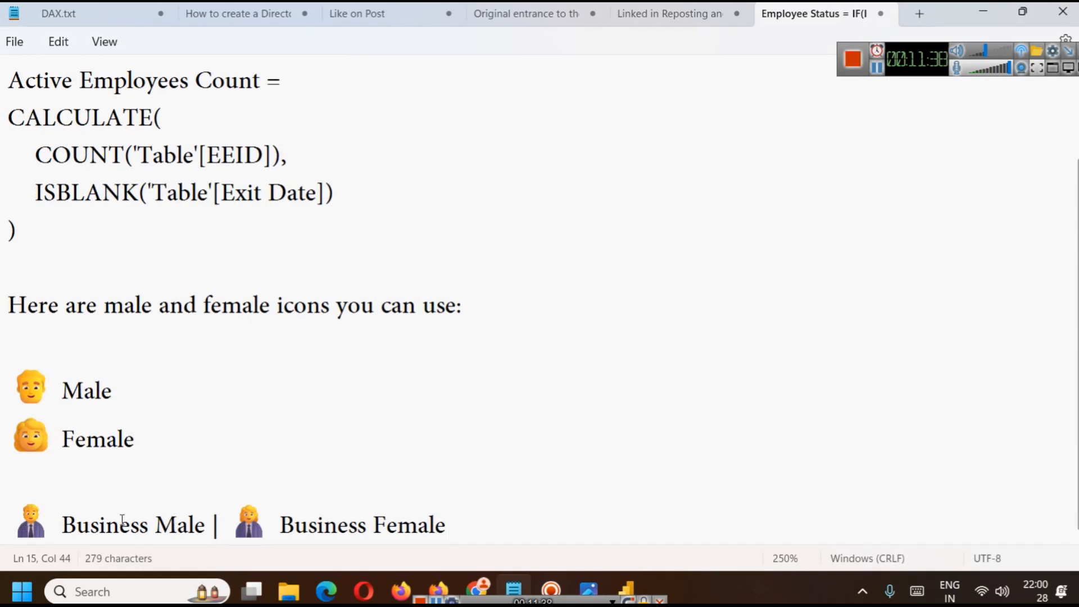
- Copy the 👨‍💼 emoji from the notes and use it to replace the emoji in Power BI's "Age Dist. Male" chart title
drag(20, 519, 39, 514)
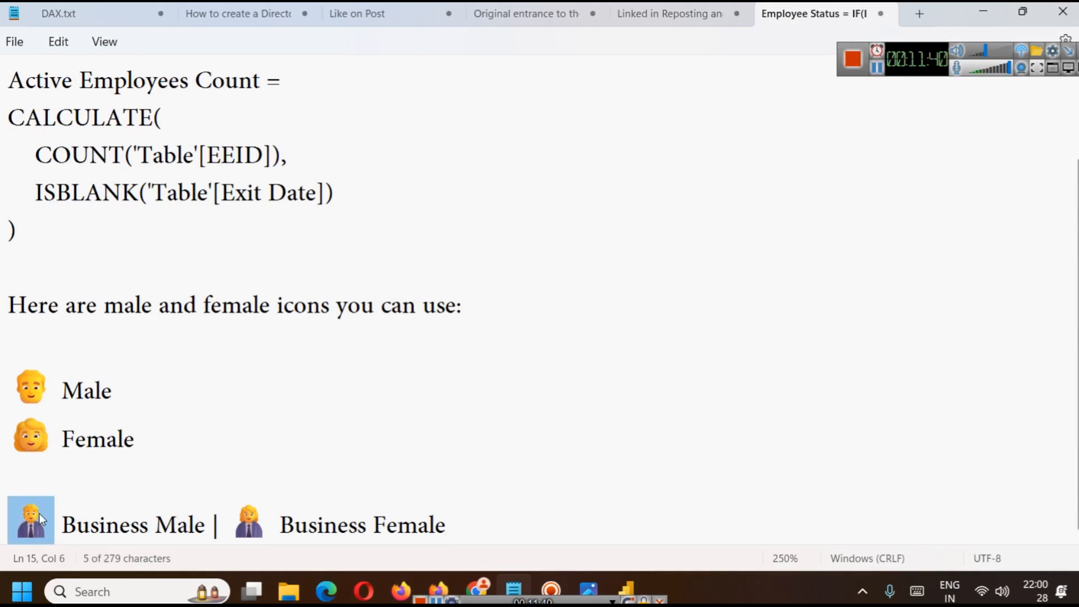
click(625, 590)
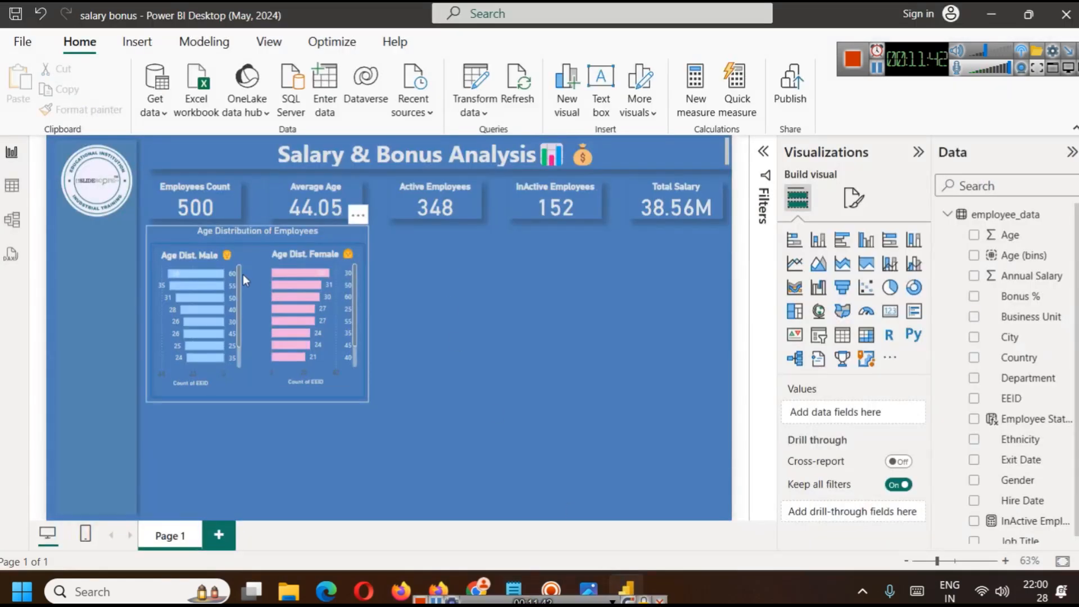
click(234, 261)
click(855, 198)
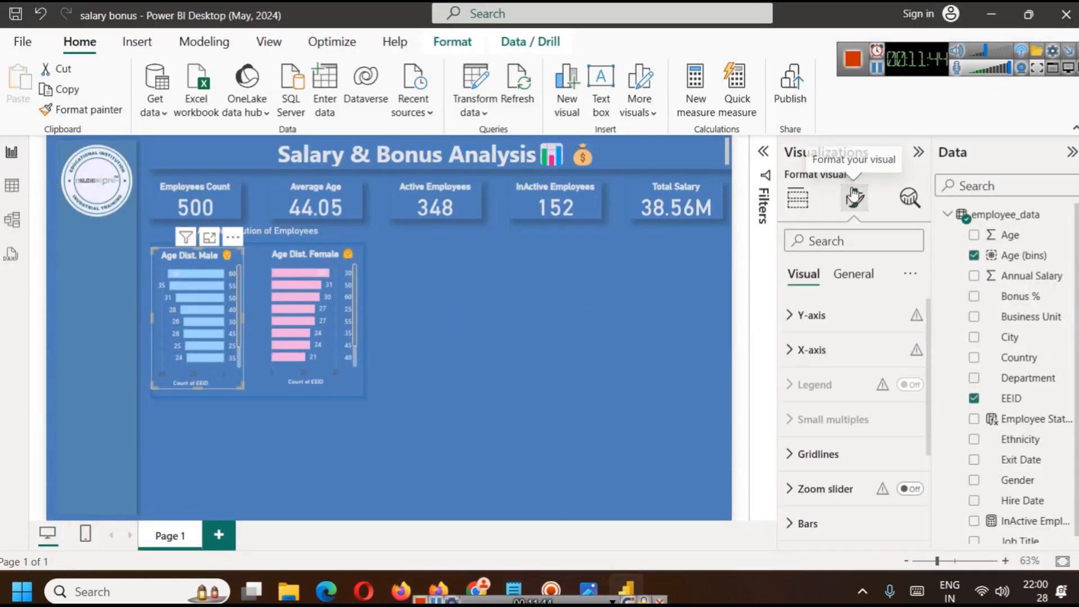
click(852, 274)
click(839, 343)
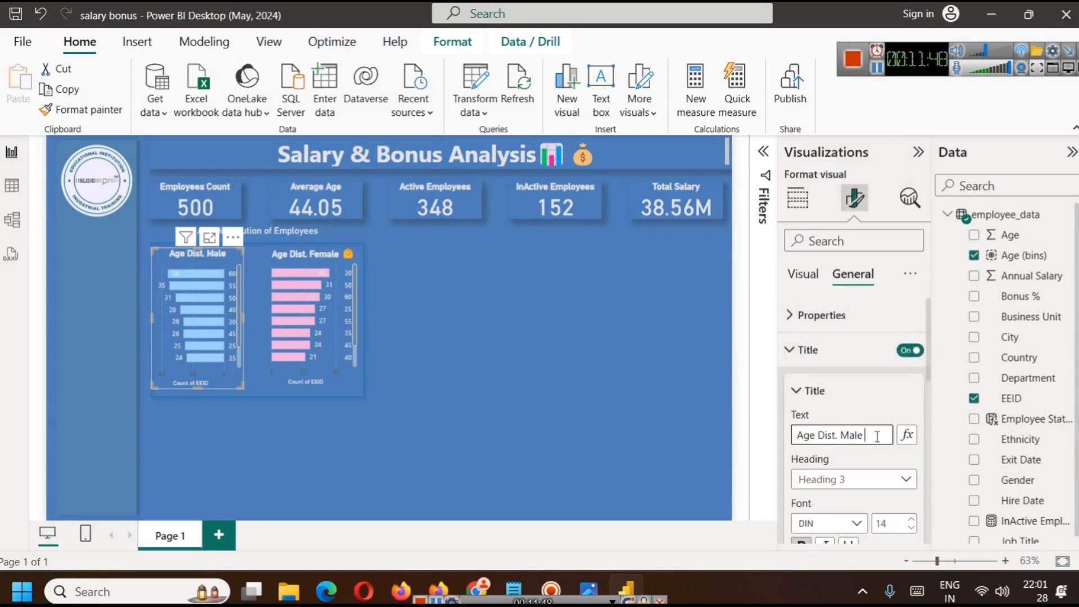
click(558, 380)
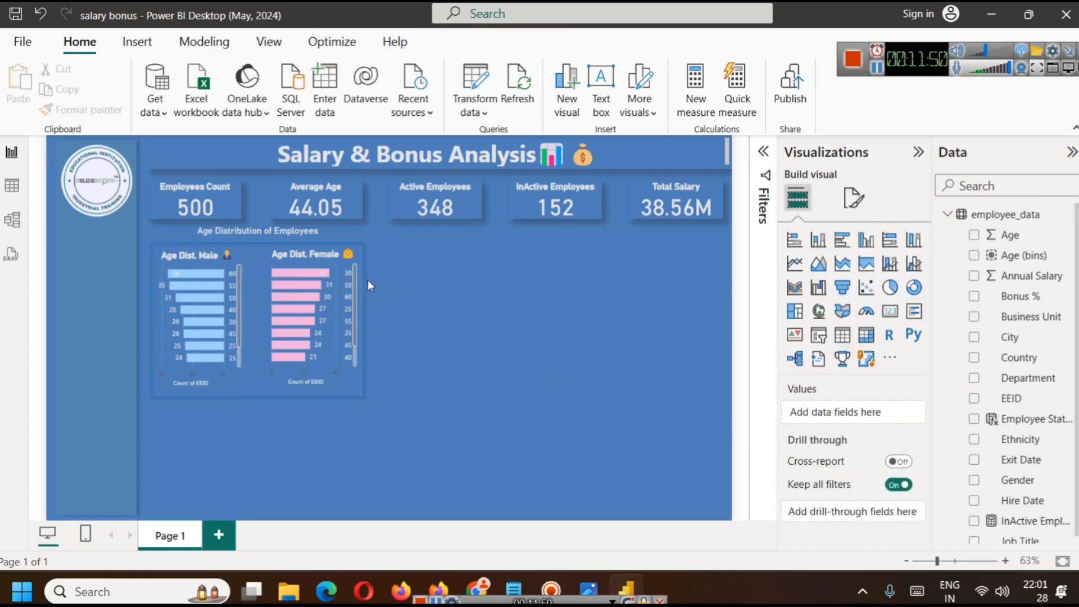
- Switch back to Notepad and copy the 👩‍💼 emoji from the Business Female entry
click(309, 246)
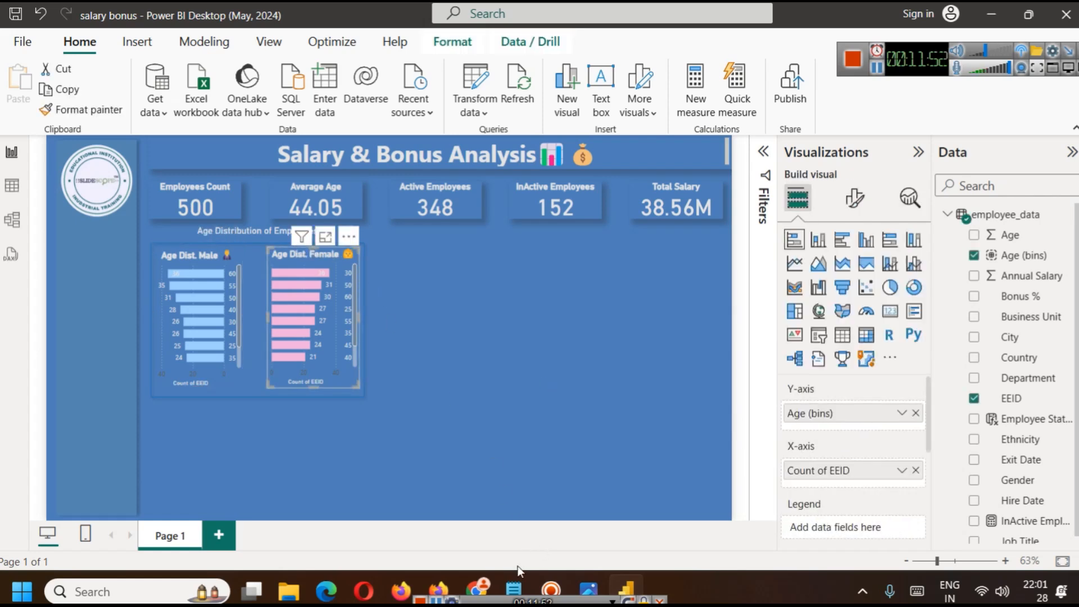
mouse_move(513, 587)
click(525, 508)
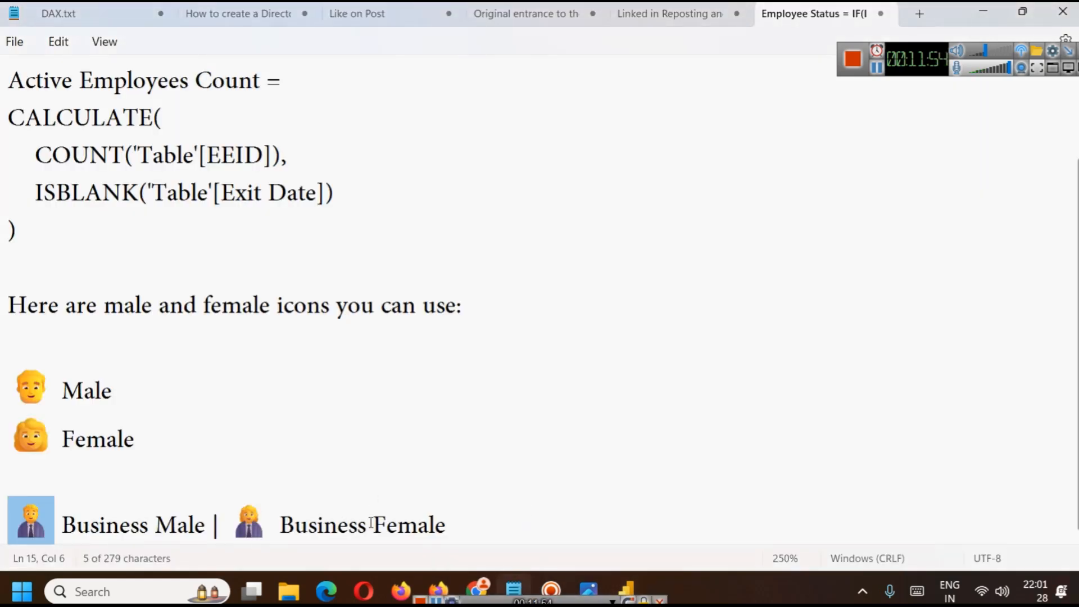
drag(235, 525, 278, 525)
key(ctrl+c)
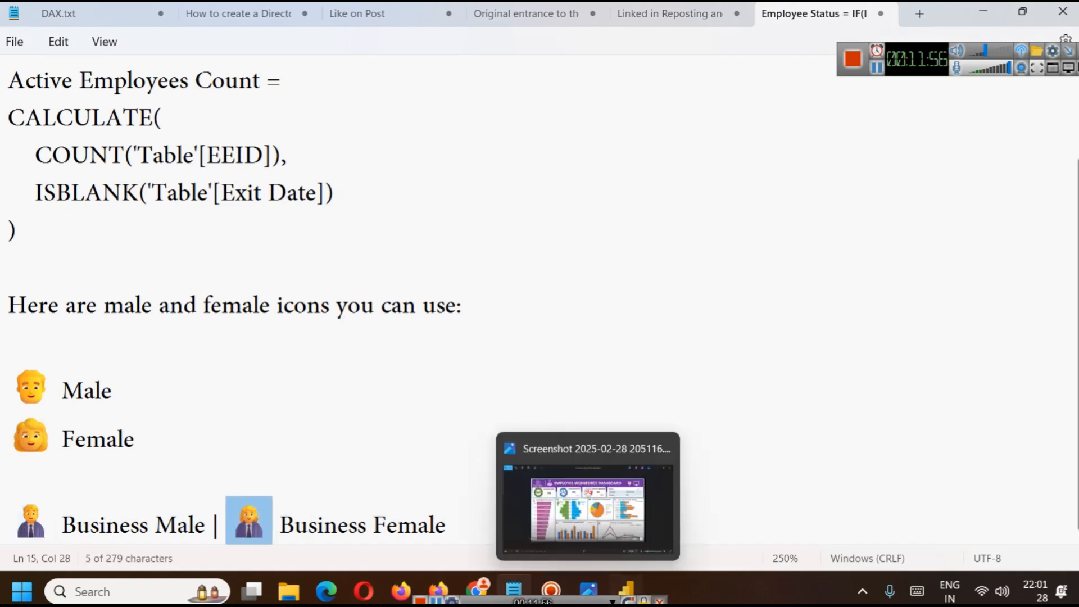
- Return to Power BI and replace the emoji in the "Age Dist. Female" chart title with the copied 👩‍💼
click(626, 590)
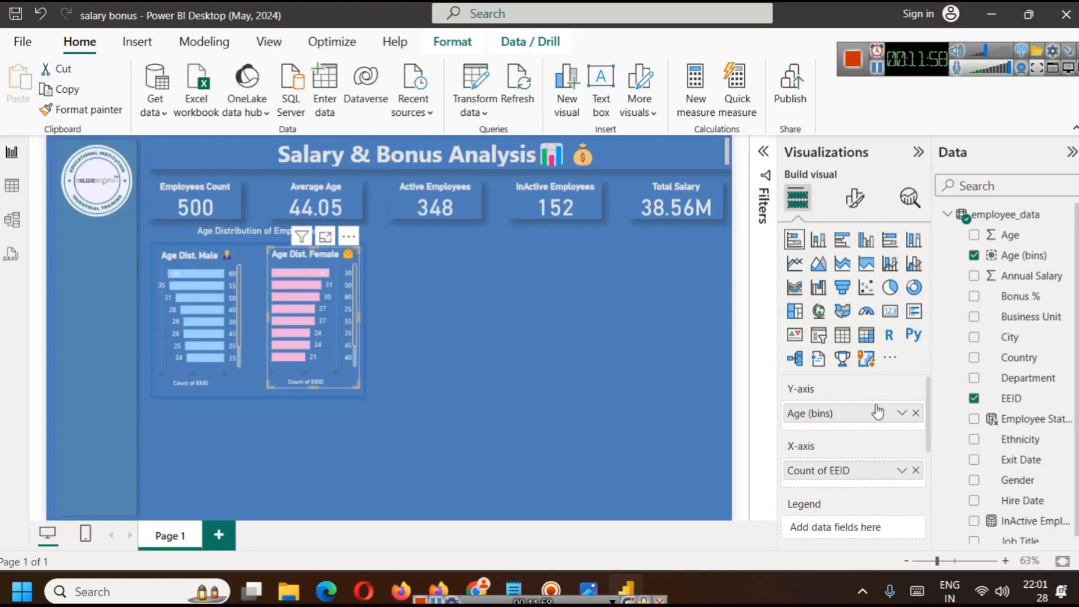
click(855, 198)
click(852, 277)
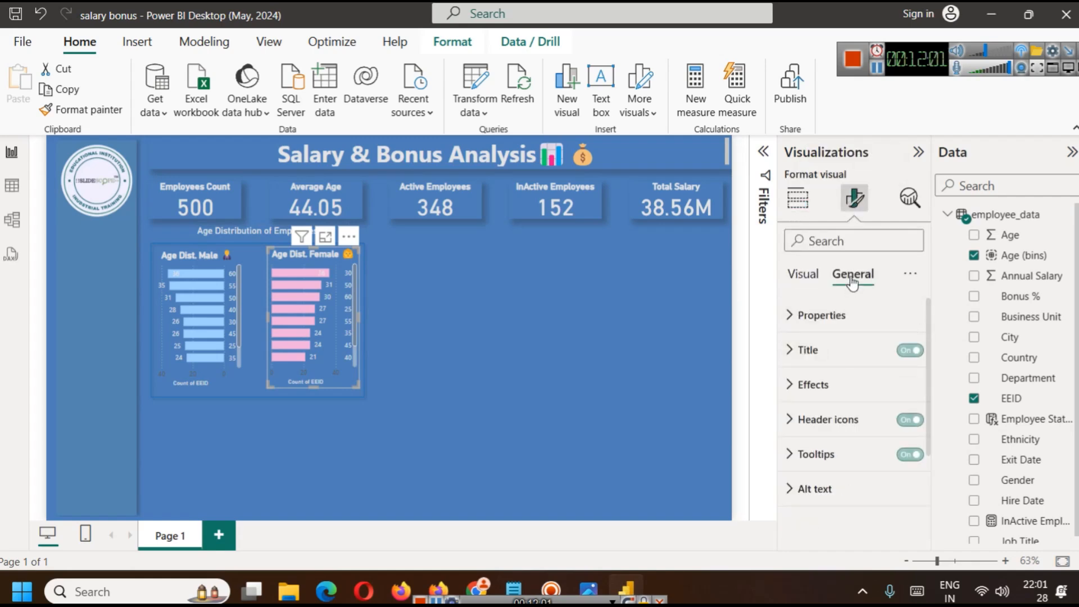
click(836, 351)
drag(890, 443, 878, 443)
key(ctrl+v)
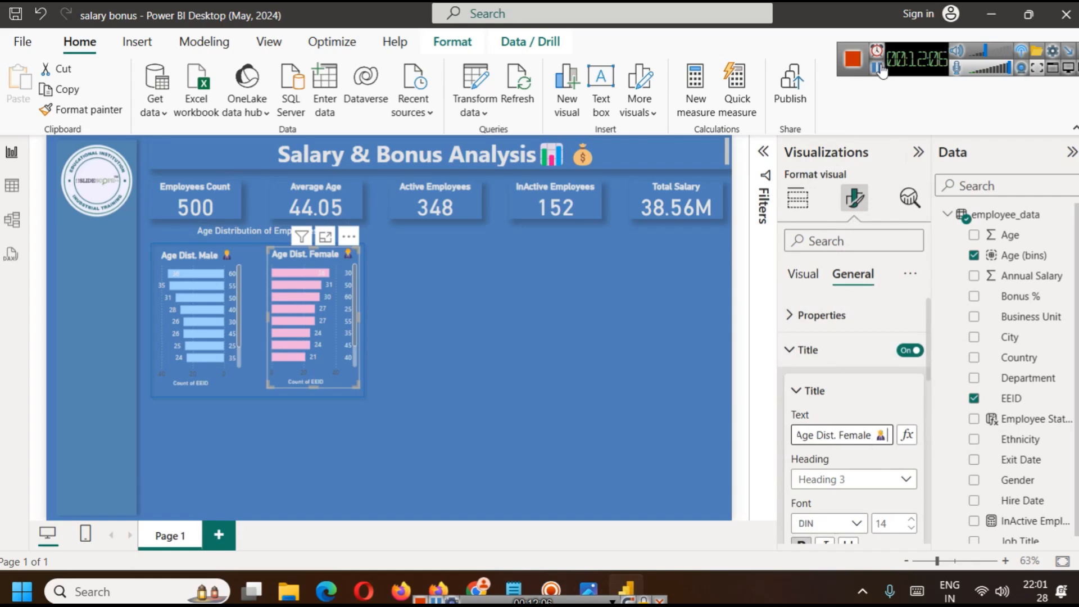
click(489, 304)
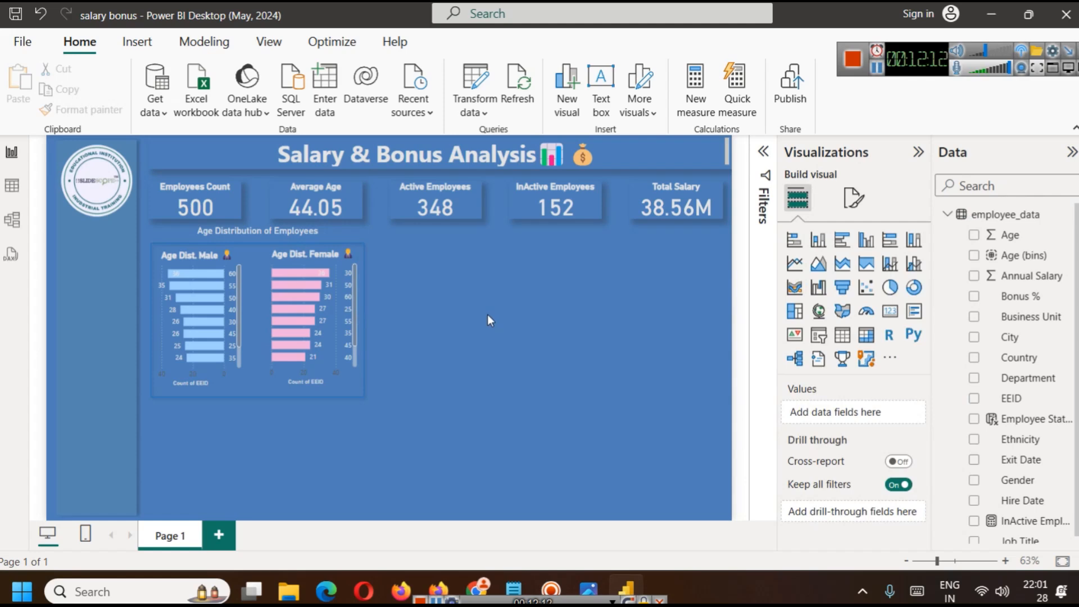
- Insert a donut chart beside the age charts, widen it, and trim its height to match their frame
click(914, 288)
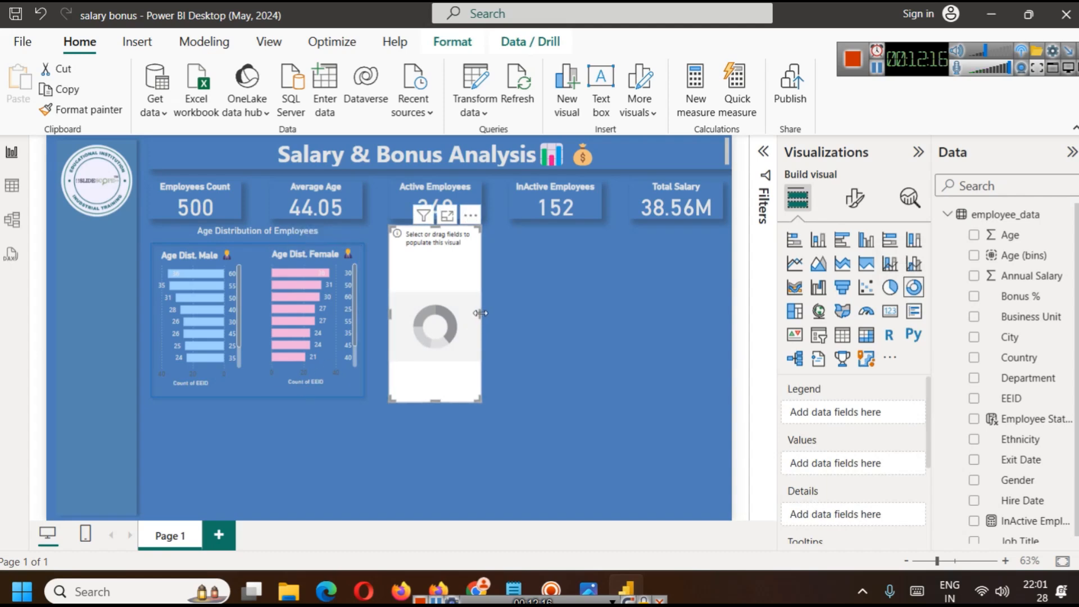
drag(480, 313, 540, 318)
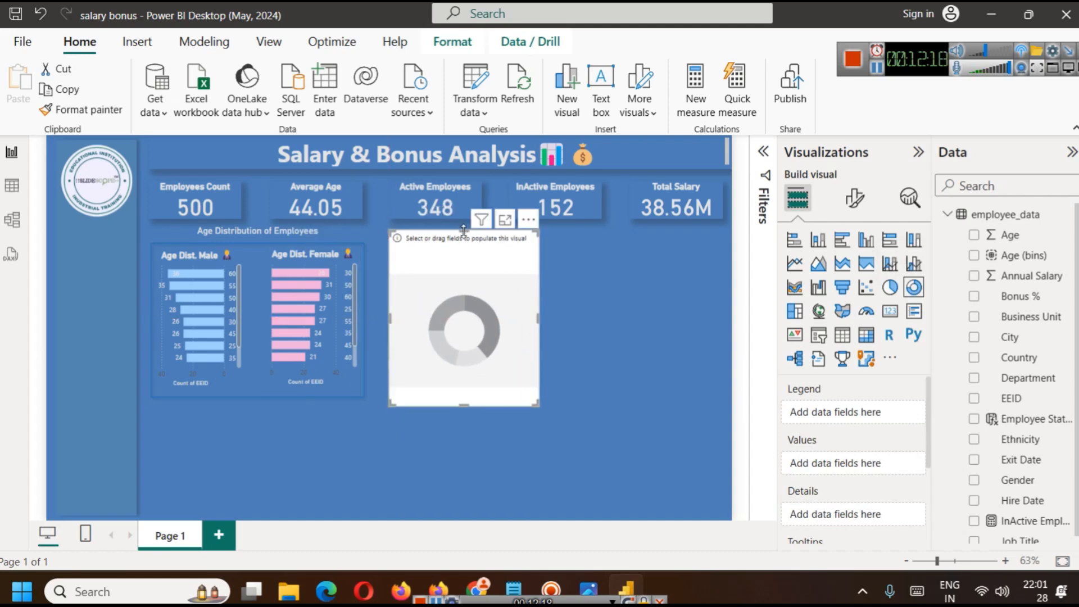
drag(464, 229, 464, 236)
drag(464, 405, 466, 395)
click(616, 362)
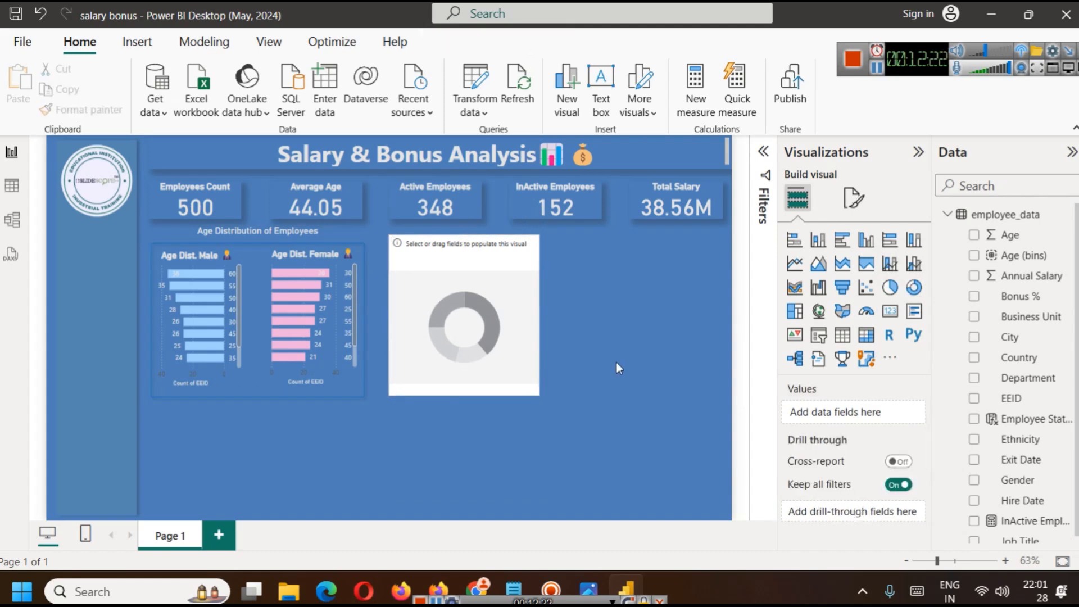
- Assign the Department field to the new donut chart's legend
click(513, 334)
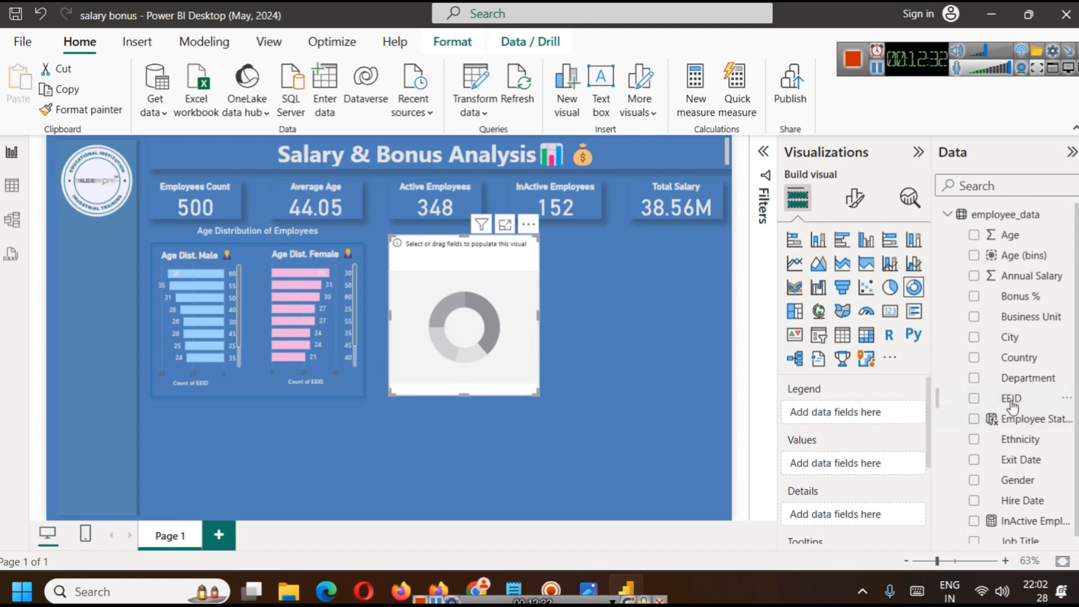
drag(1024, 380, 854, 416)
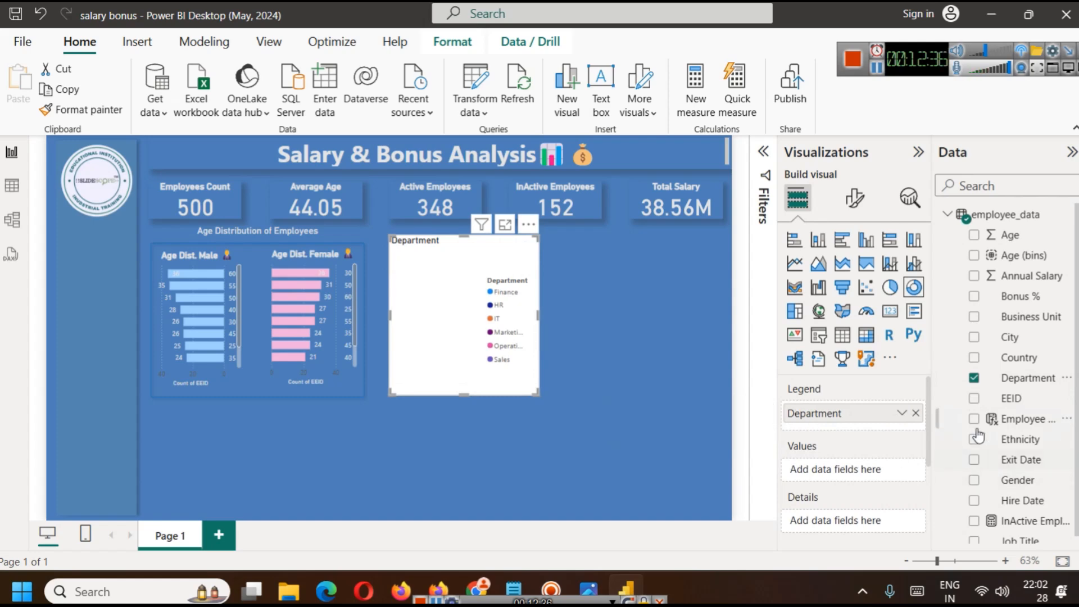
scroll(1006, 444, down, 1)
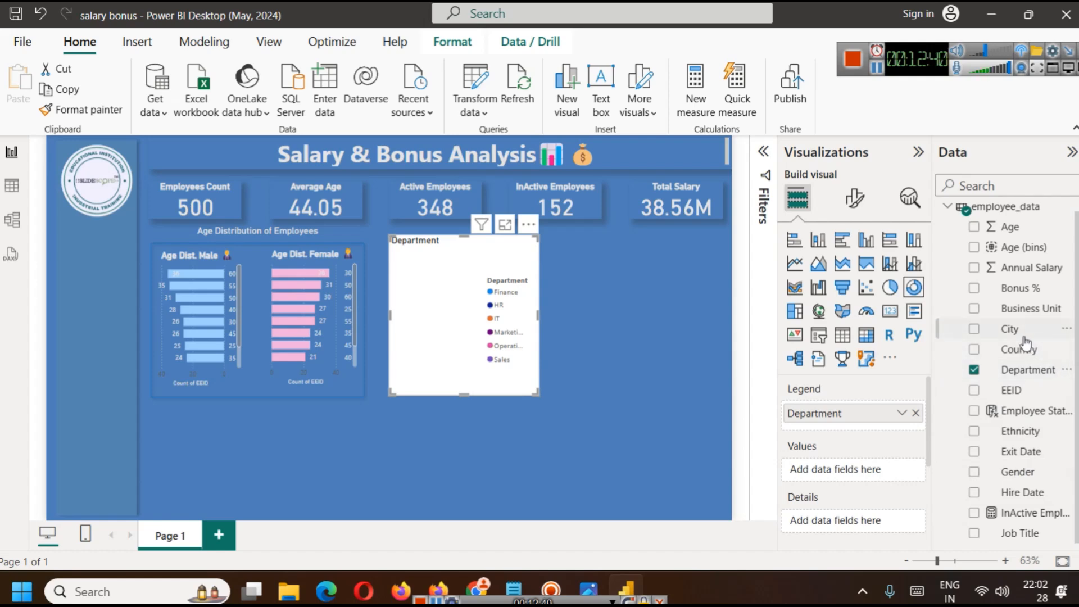
scroll(1027, 336, up, 1)
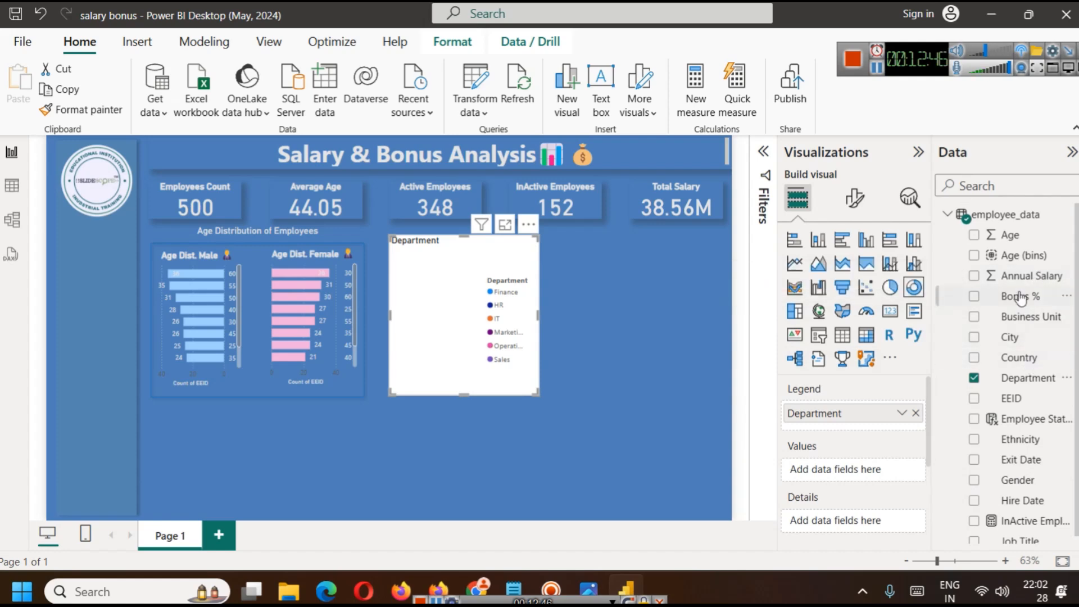
- Add the EEID field as a count to the donut chart's values
scroll(1018, 377, down, 1)
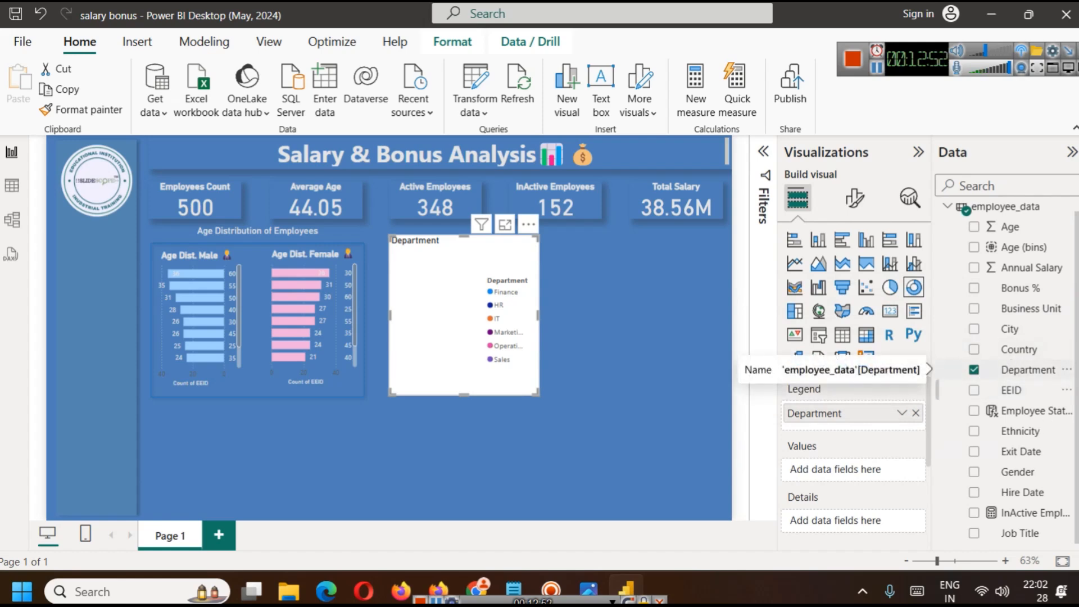
drag(1029, 394, 843, 475)
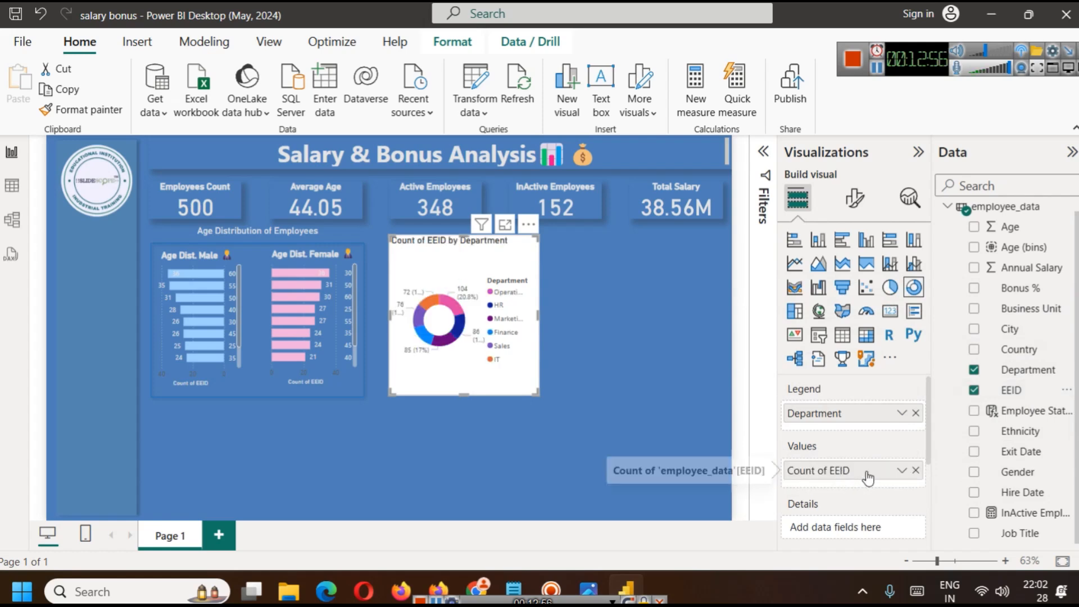
click(902, 470)
click(658, 359)
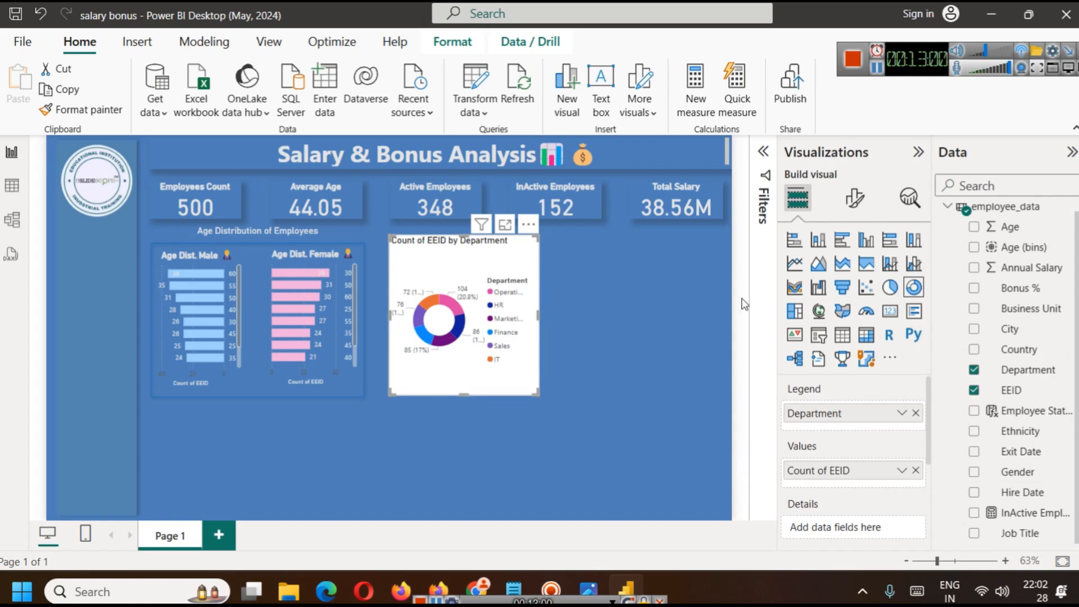
- Turn off the donut chart's legend and inspect the tooltips of the Operations and HR slices
click(853, 203)
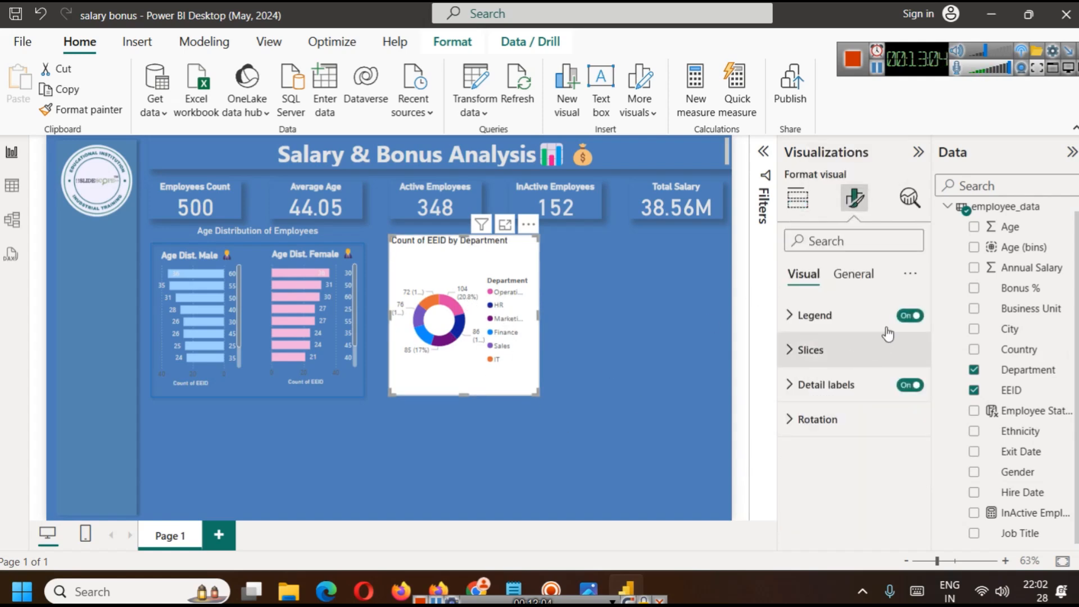
click(907, 316)
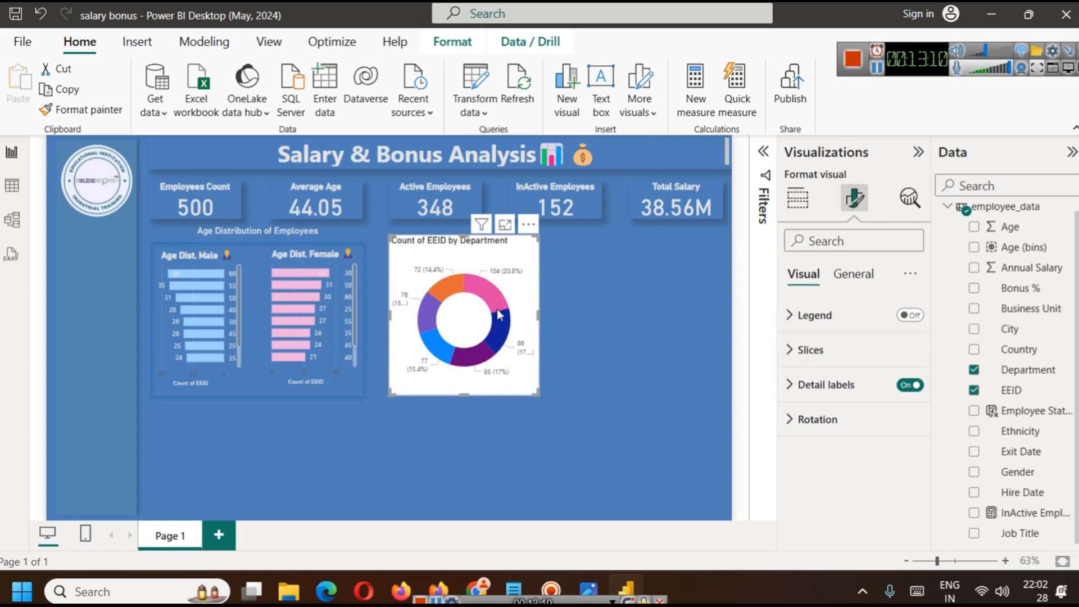
mouse_move(496, 306)
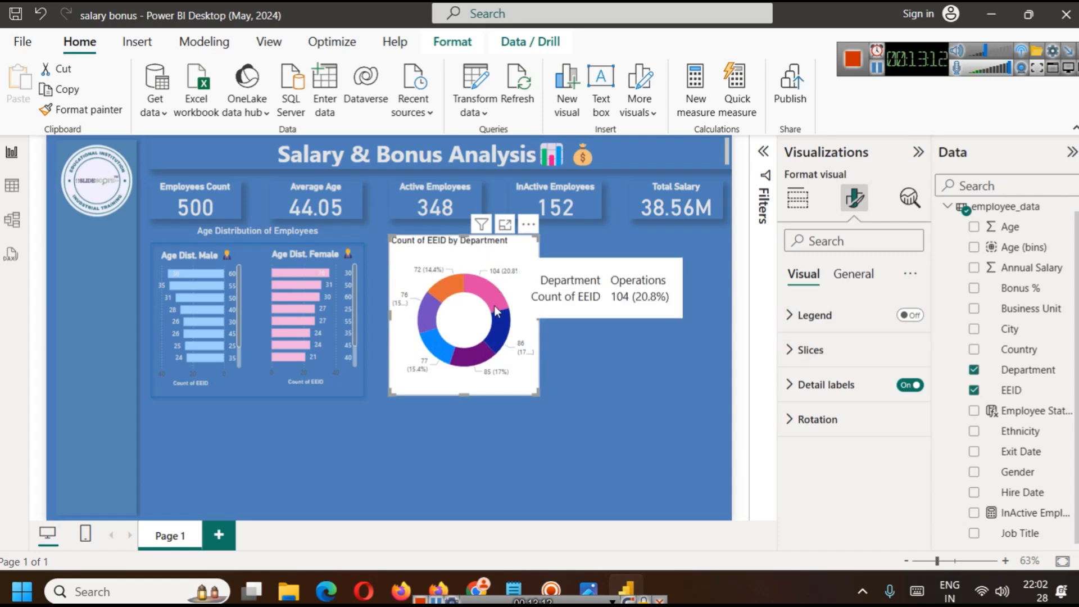
mouse_move(500, 336)
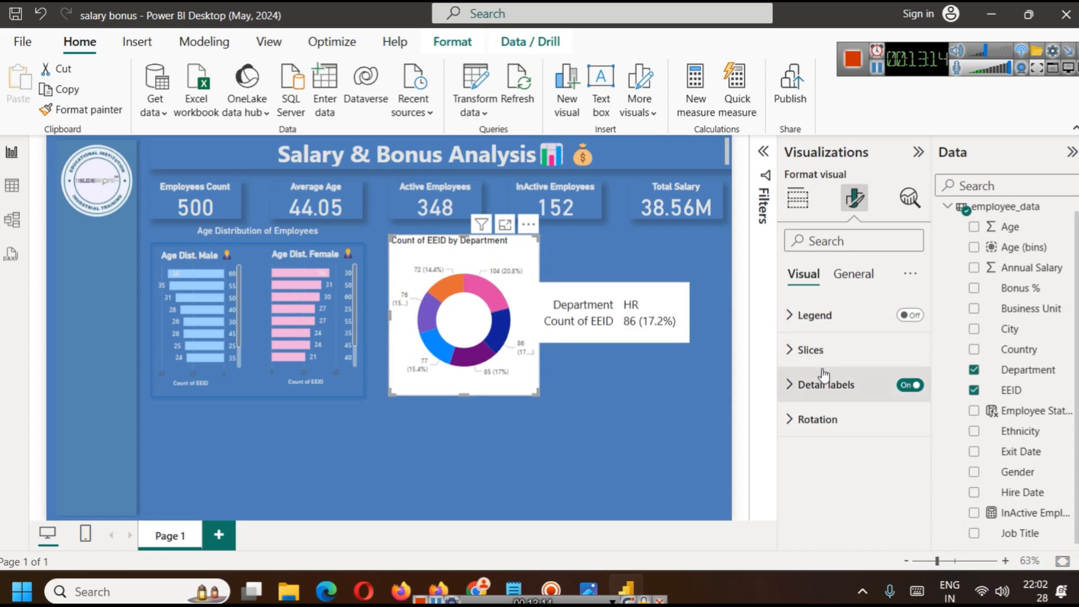
- Set the donut chart's detail label position to Inside, after trying Prefer outside, and turn on overflow text
click(792, 386)
scroll(834, 438, down, 3)
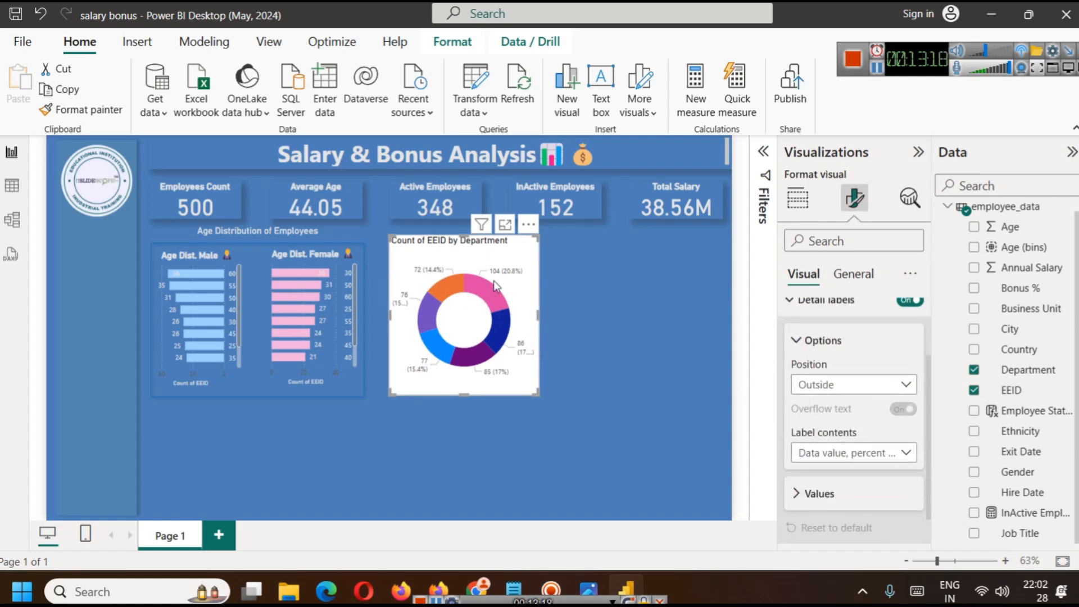
click(819, 385)
click(816, 426)
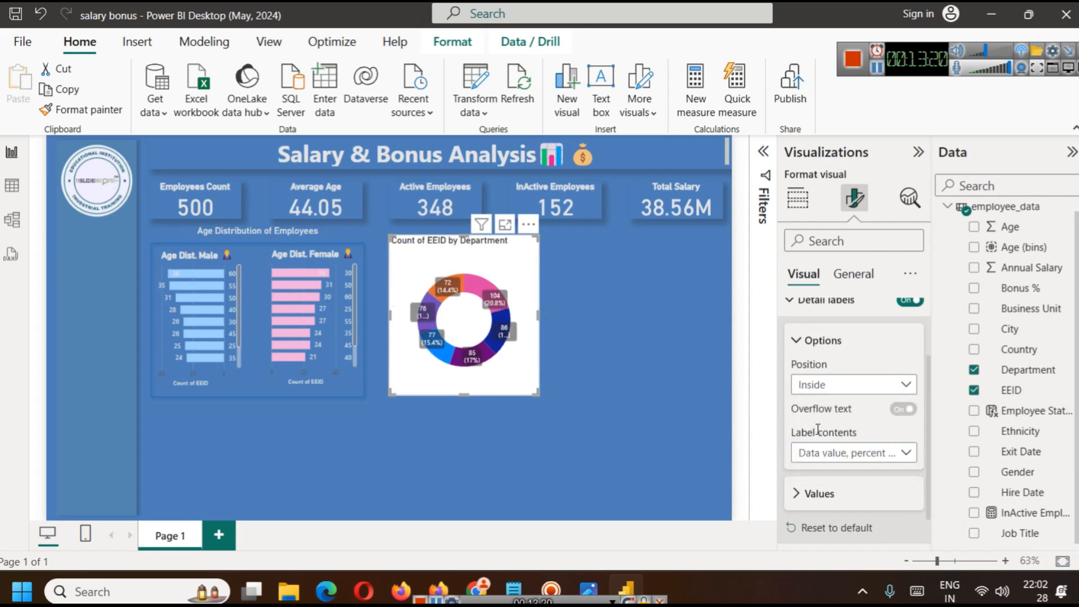
click(862, 387)
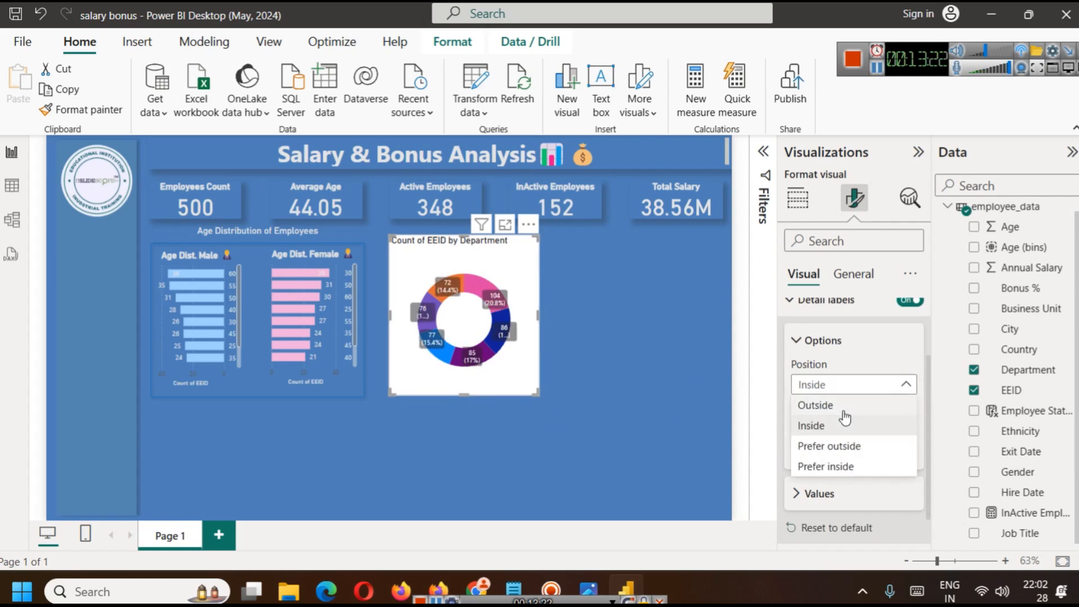
click(838, 446)
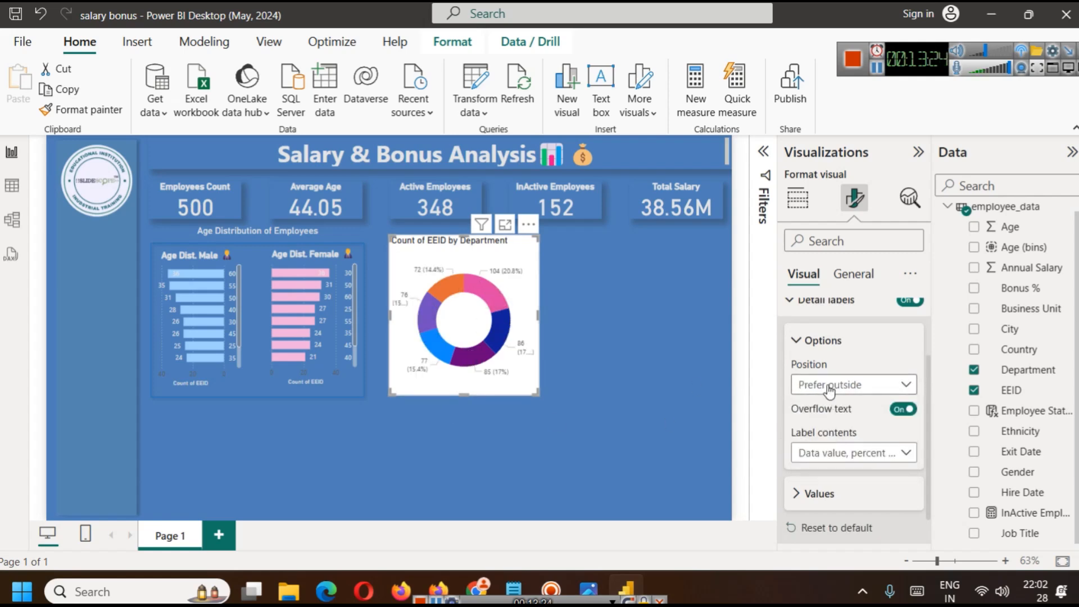
click(866, 386)
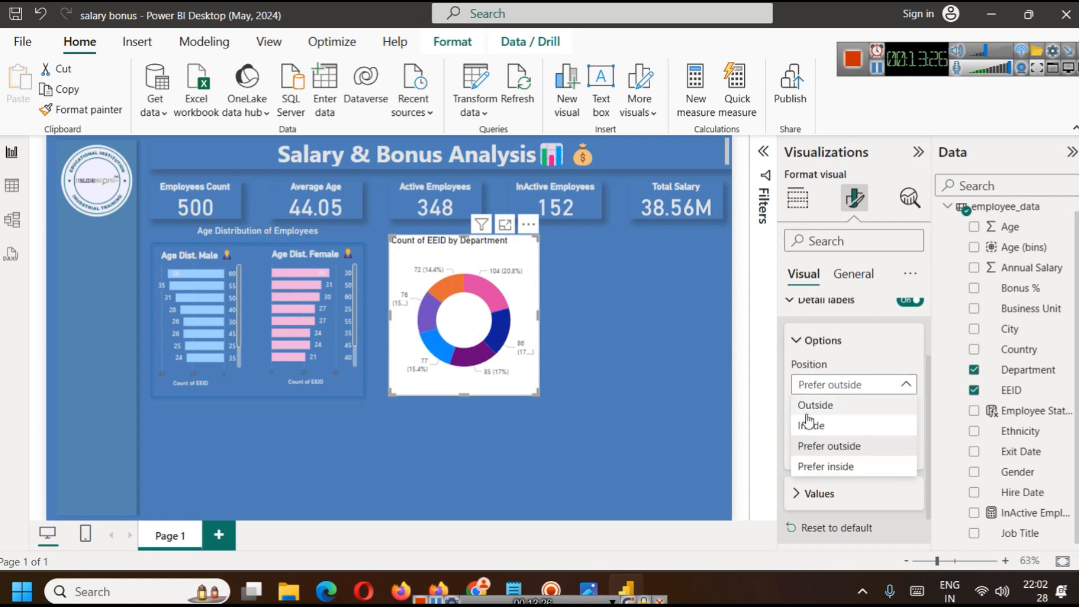
click(812, 425)
click(901, 410)
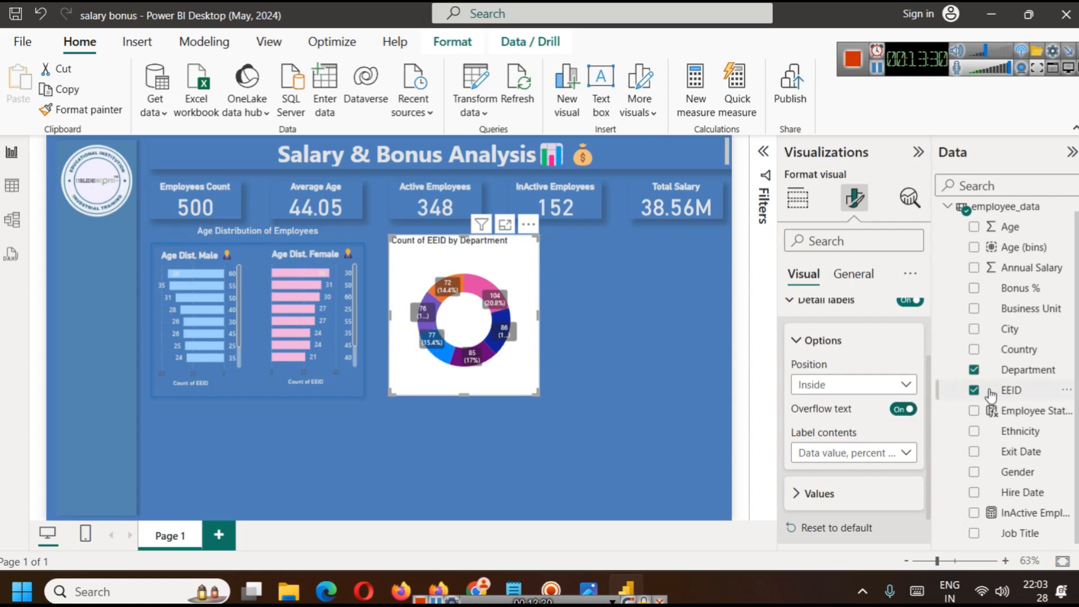
click(855, 388)
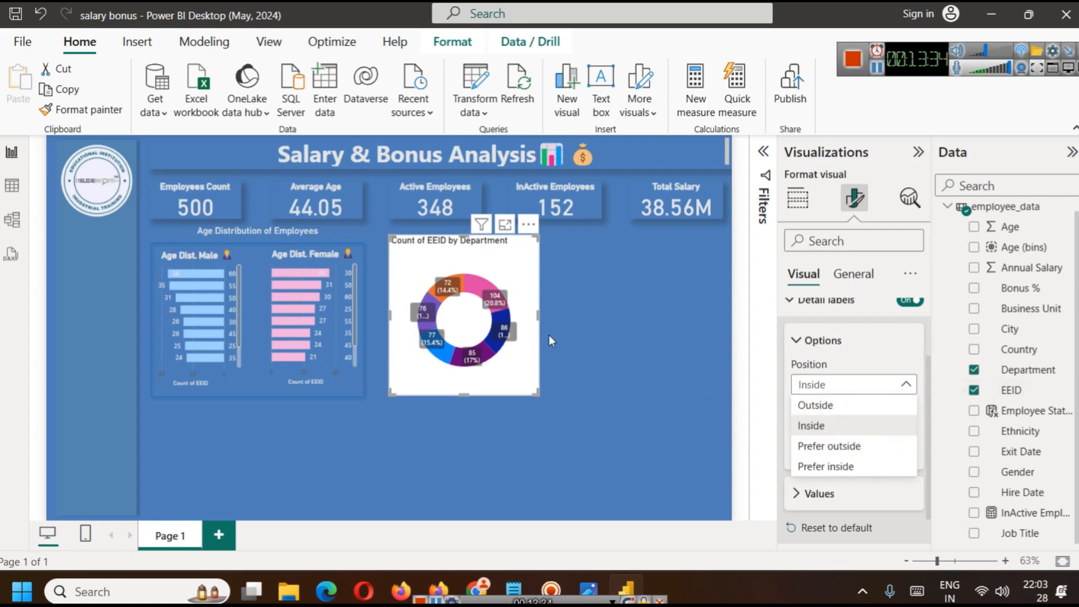
click(872, 384)
- Set the detail label values to font size 8 and make them bold
scroll(846, 459, down, 1)
click(837, 468)
scroll(842, 449, down, 2)
click(911, 422)
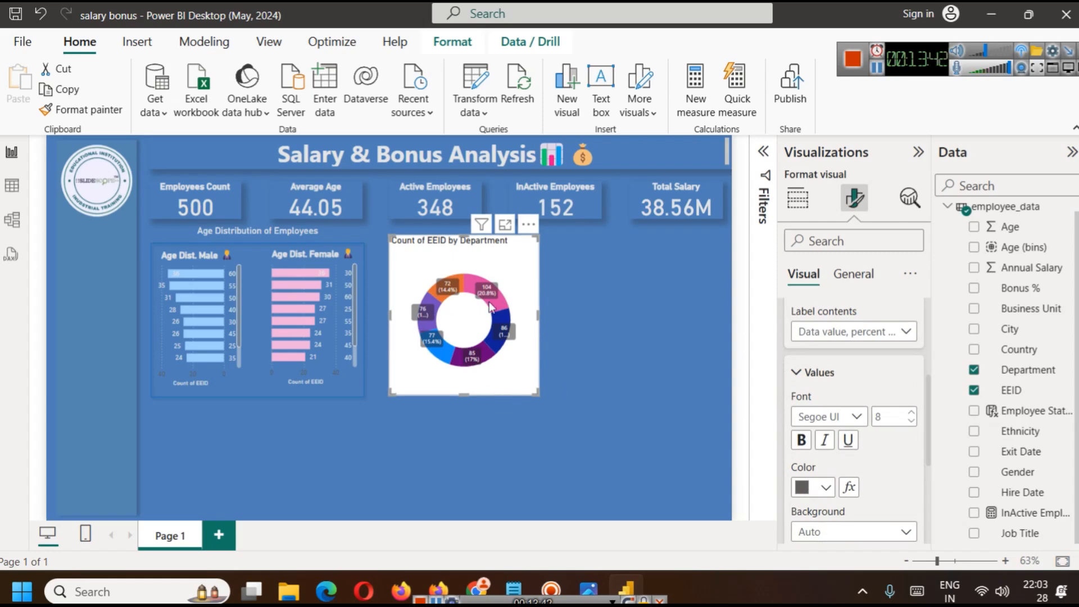
click(807, 449)
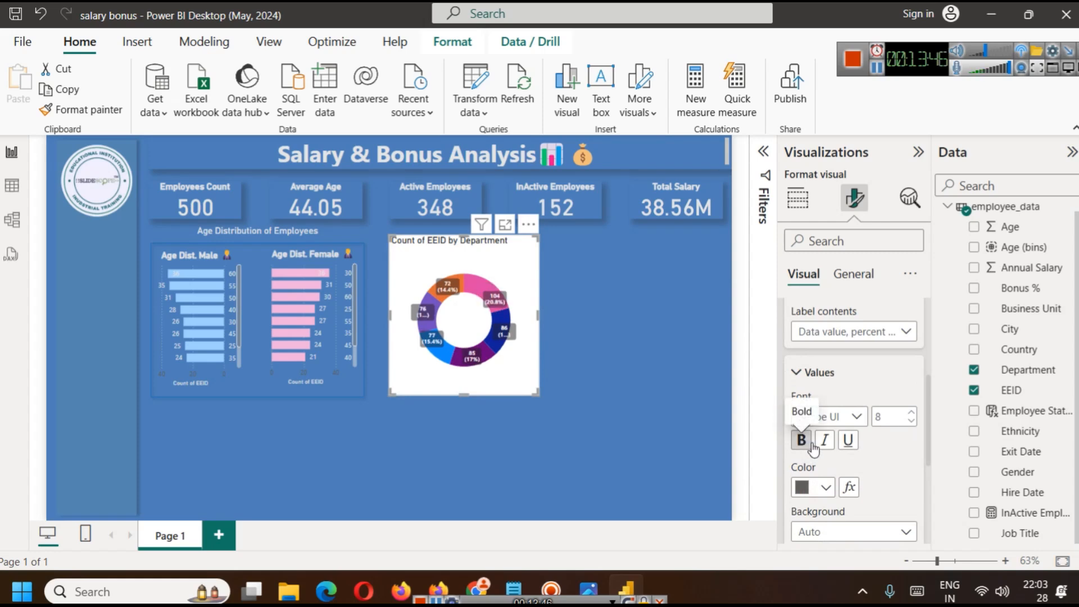
- Set the detail label contents to Category, data value and enlarge the label font
scroll(859, 388, up, 2)
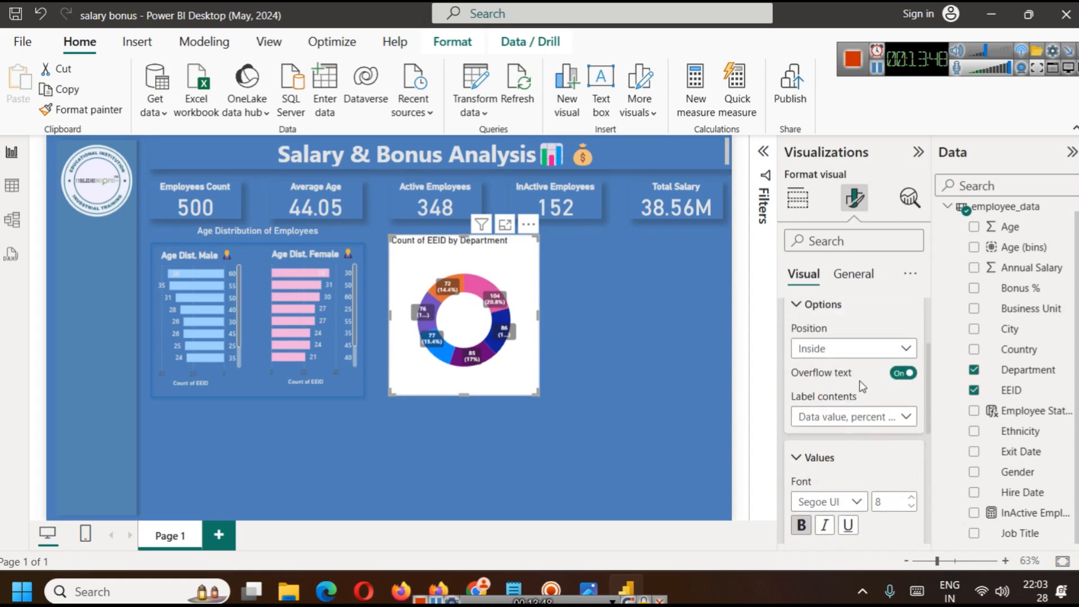
click(864, 419)
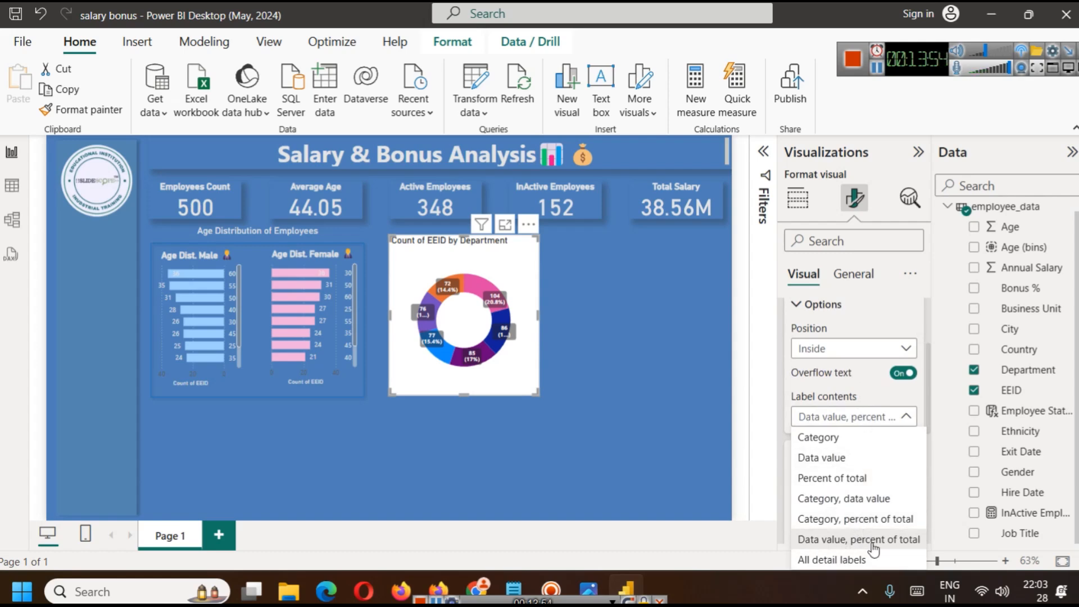
click(857, 499)
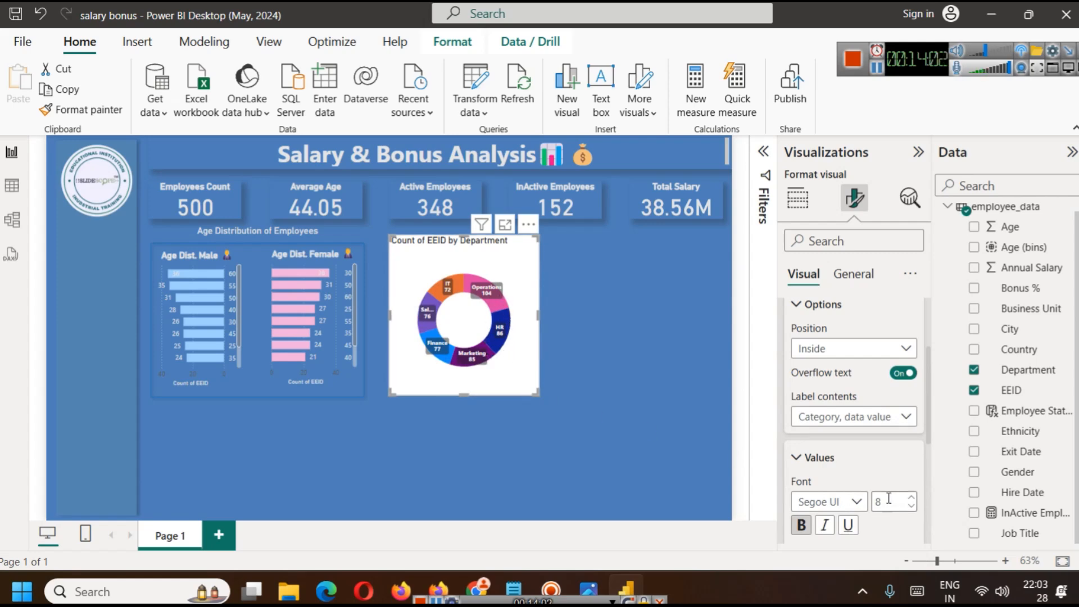
click(911, 497)
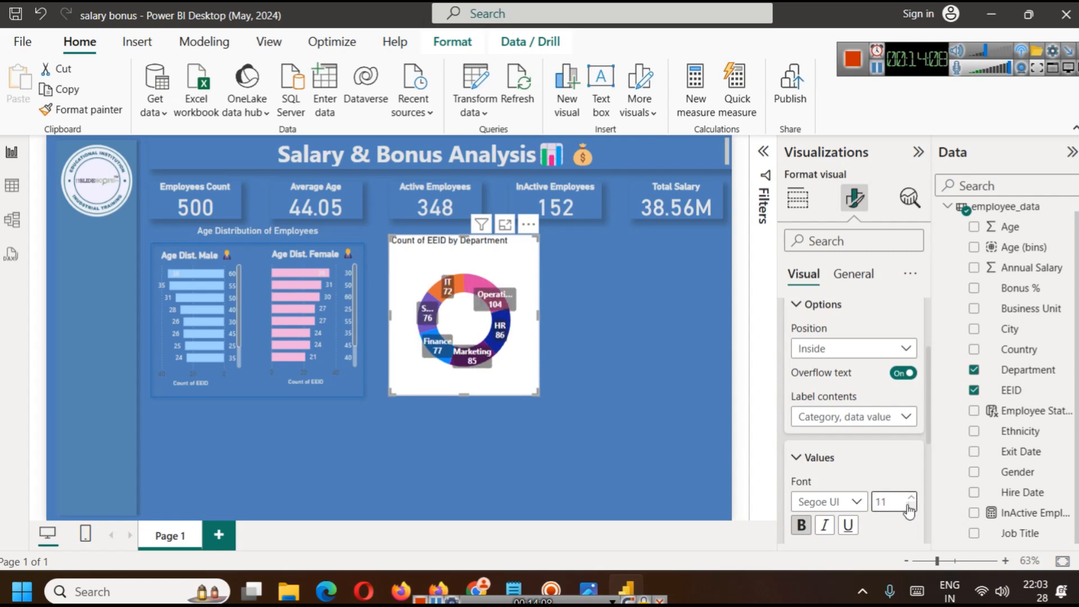
click(570, 352)
click(525, 318)
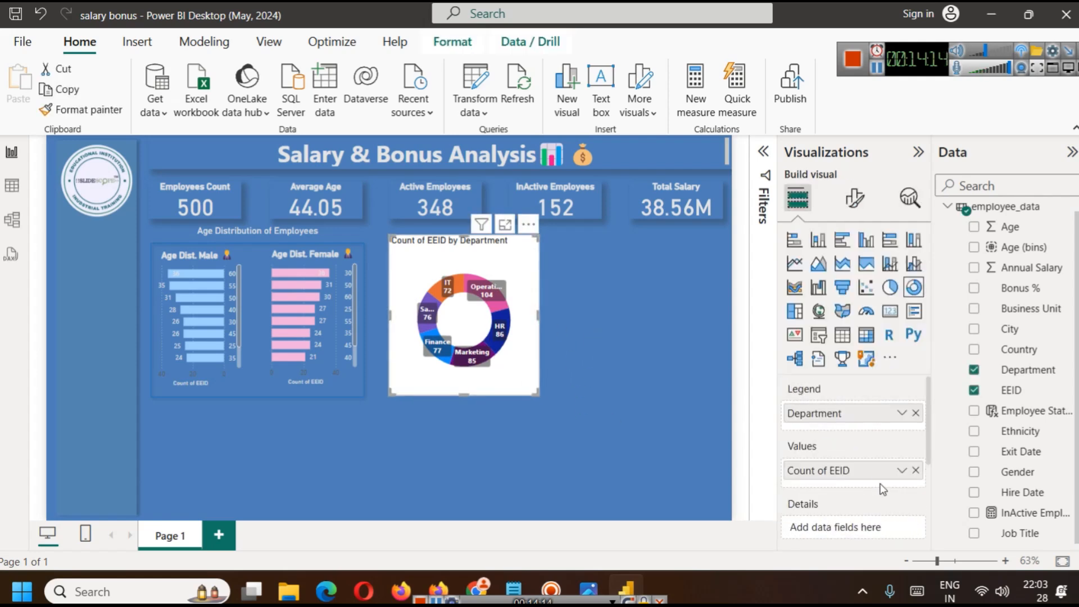
- Turn on the donut chart's legend and set its position to Bottom center
click(855, 200)
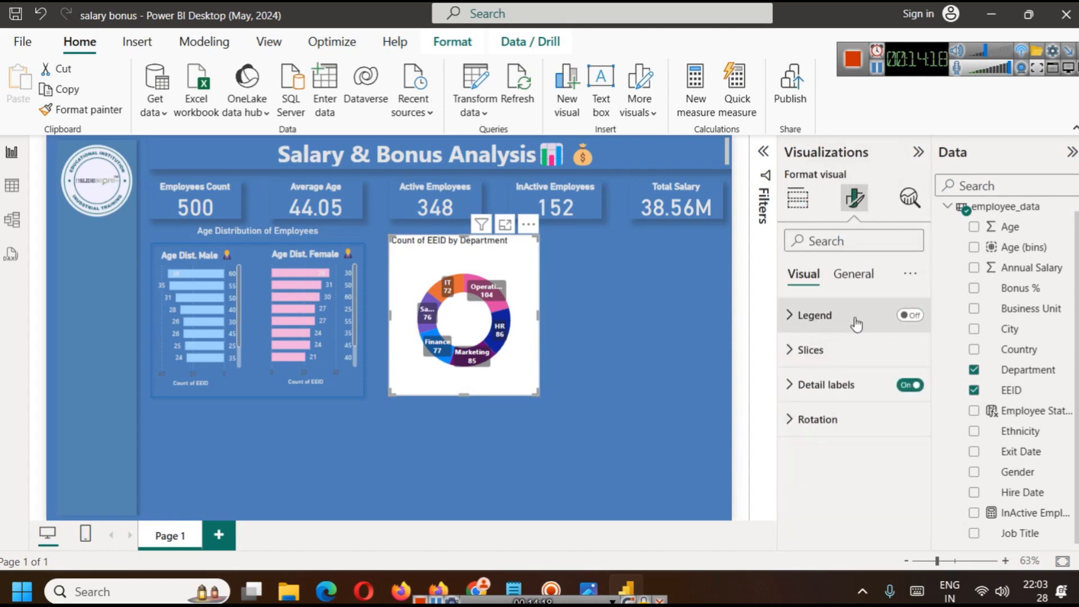
click(908, 316)
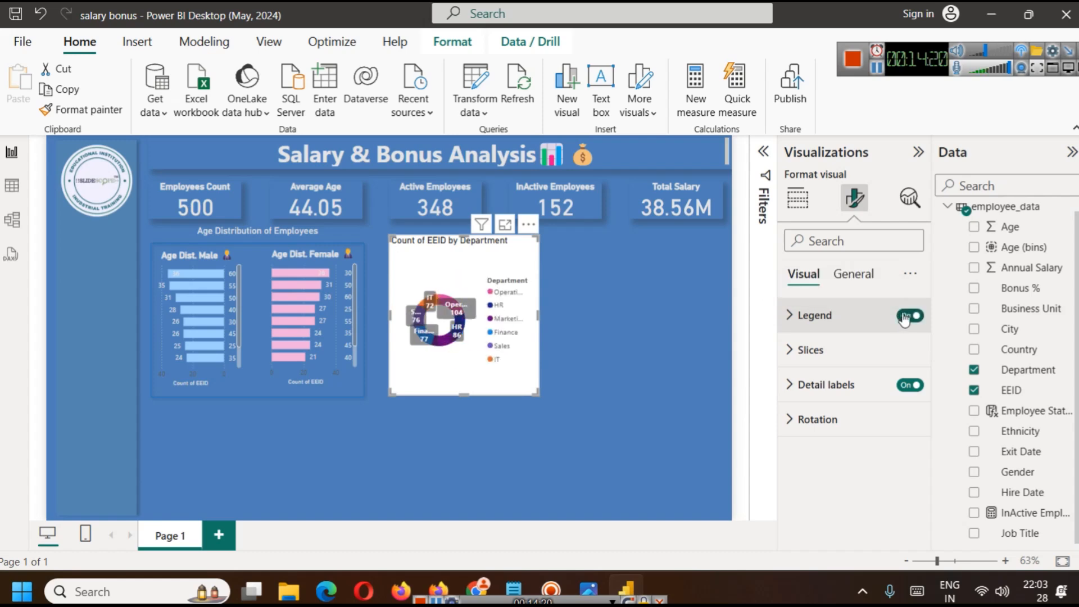
click(818, 326)
click(852, 399)
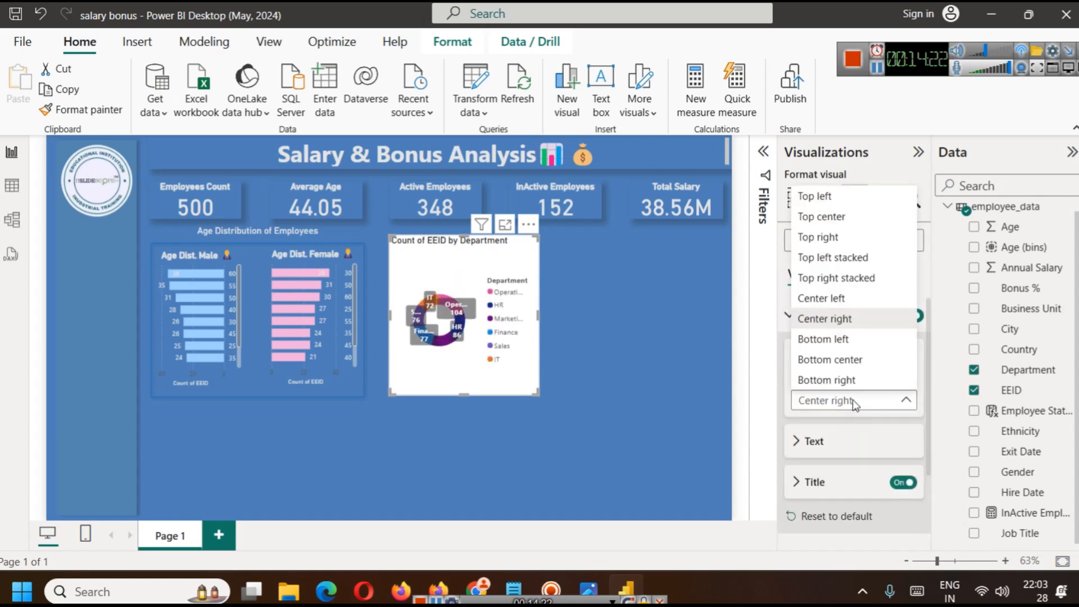
click(846, 362)
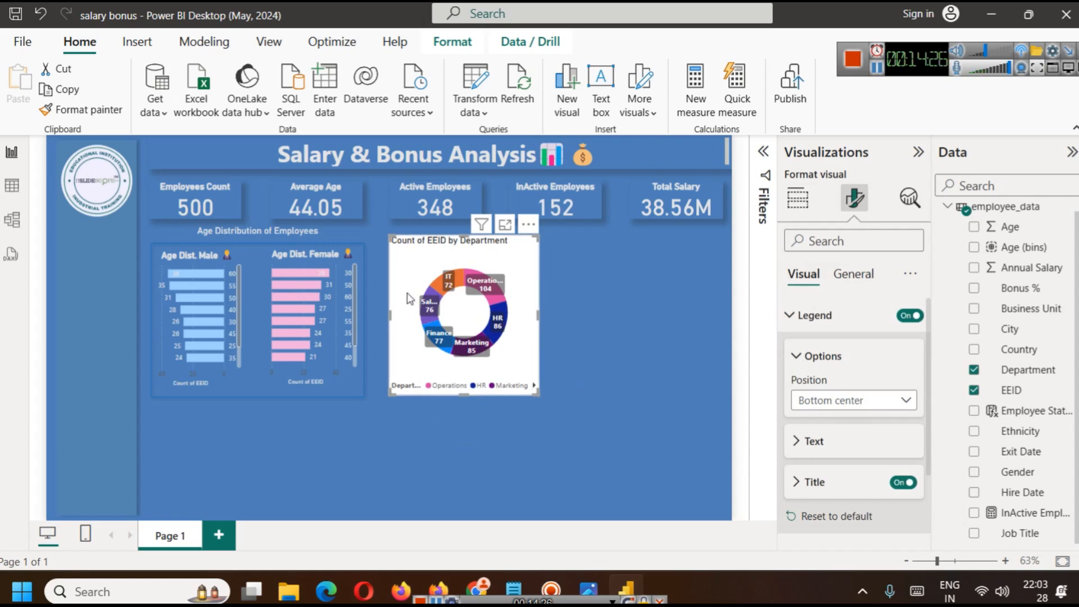
- Change the donut chart's title to "Department-wise Count of Employees" and make it bold
click(853, 276)
click(820, 351)
click(837, 430)
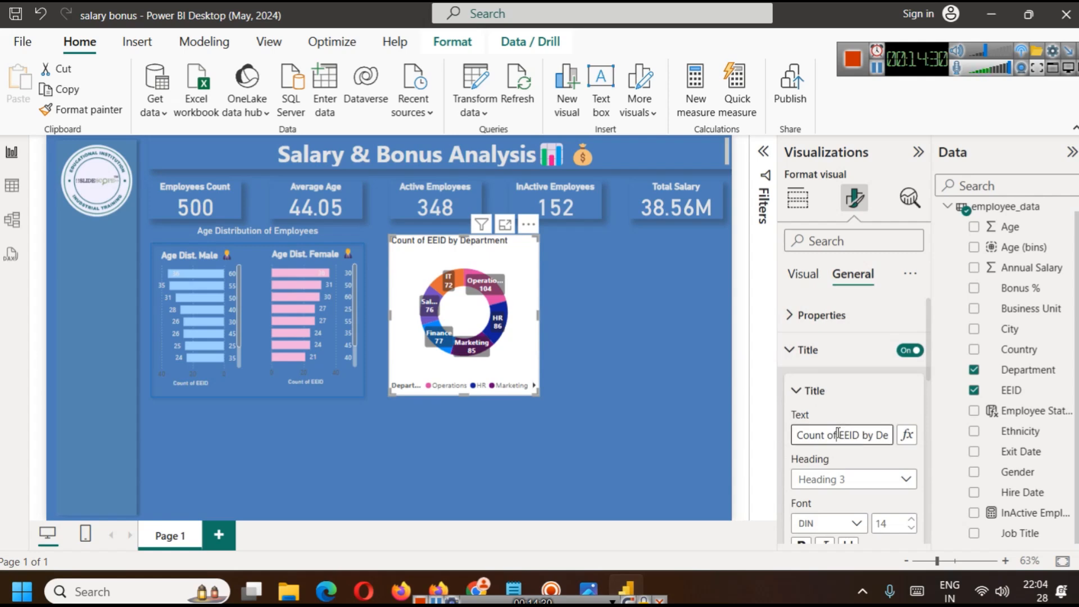
key(ctrl+a)
text(Dep)
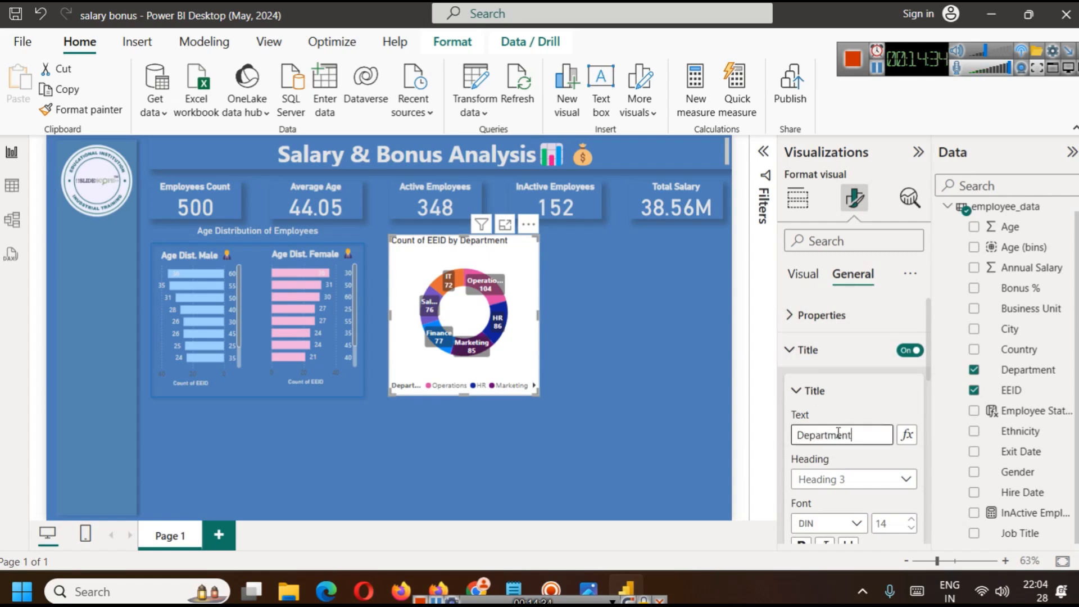
text(artment-wise)
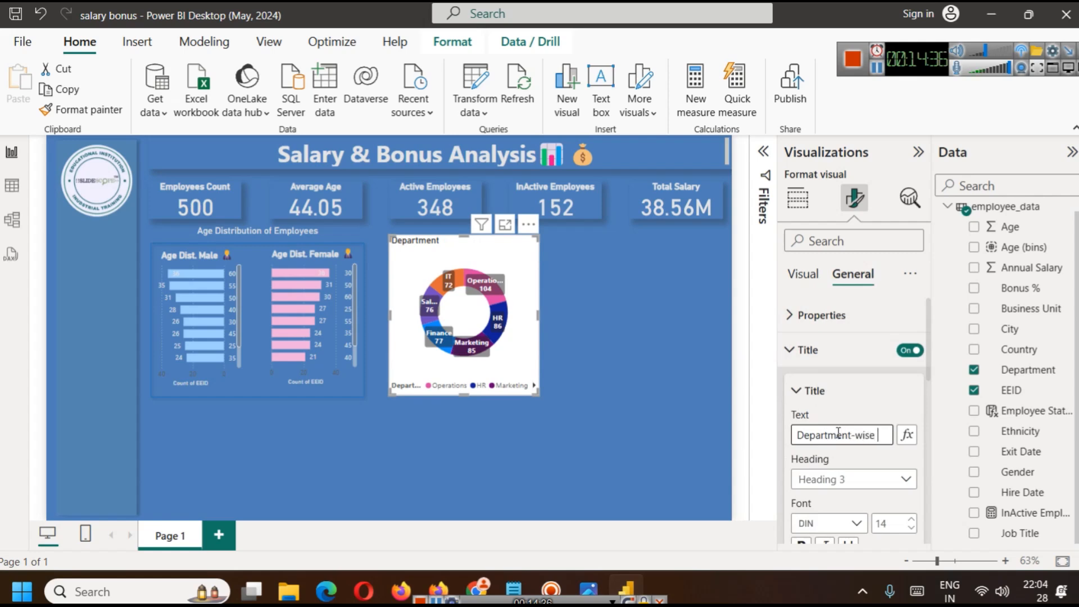
text( Em)
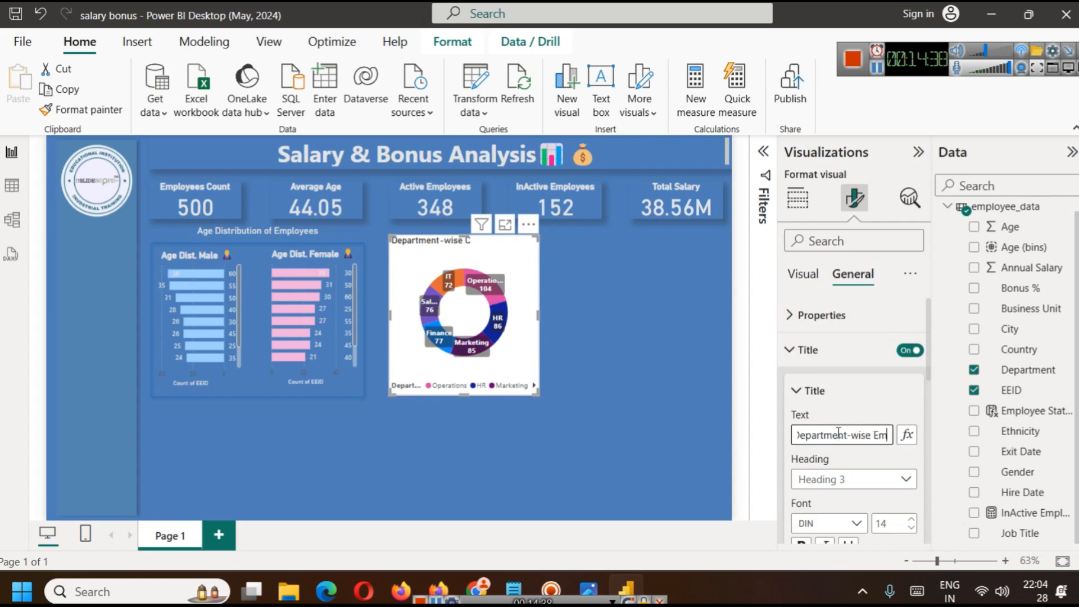
text(ployees CO)
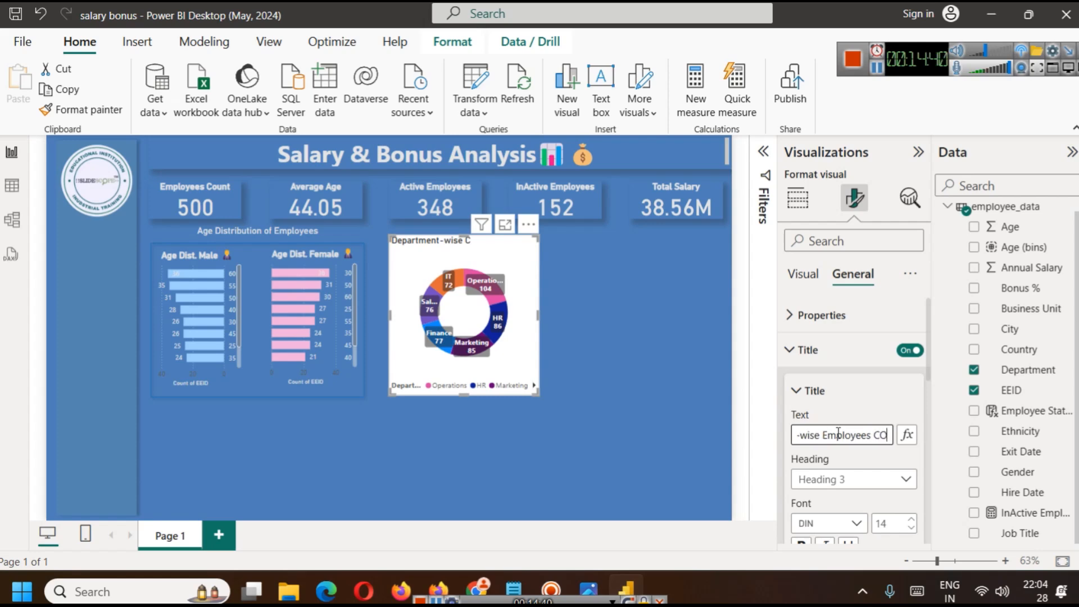
key(BackSpace)
key(BackSpace)
key(BackSpace)
key(BackSpace)
key(BackSpace)
key(BackSpace)
key(BackSpace)
key(BackSpace)
key(BackSpace)
key(BackSpace)
key(BackSpace)
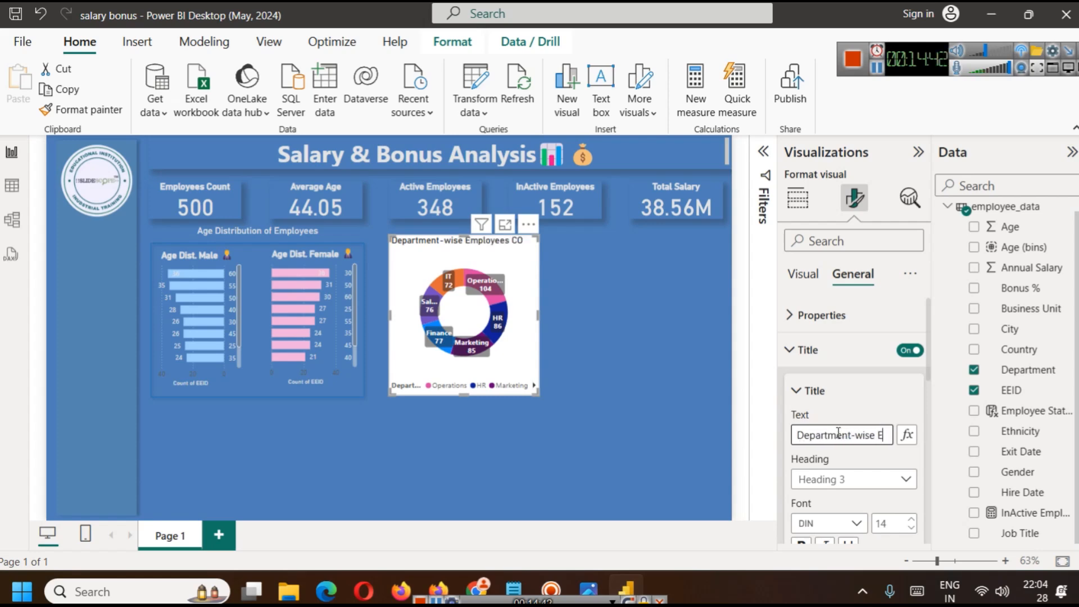
text(Count)
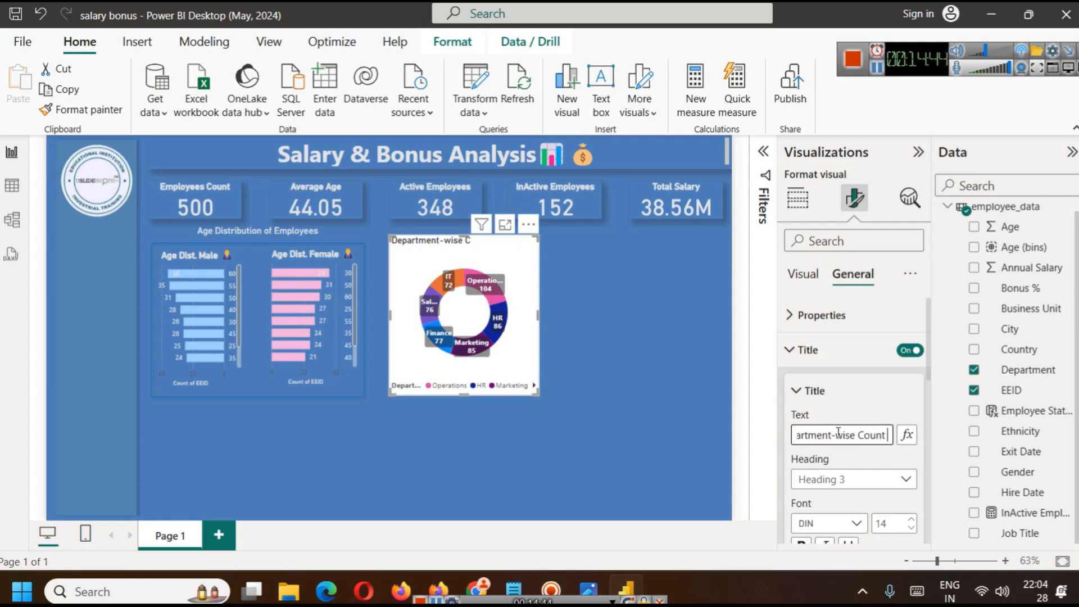
text( of Employees)
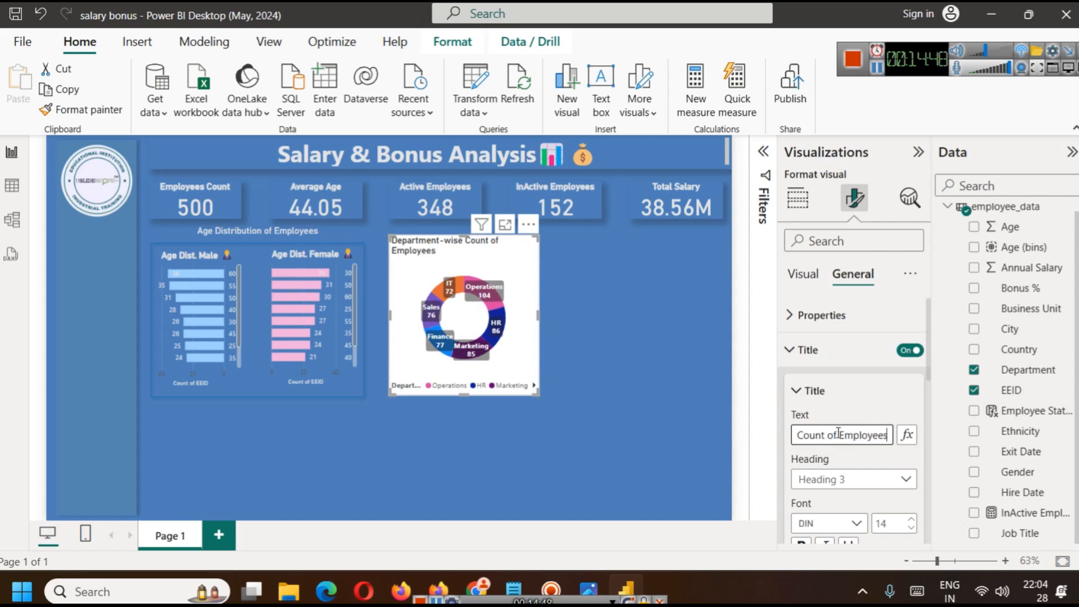
scroll(860, 455, down, 3)
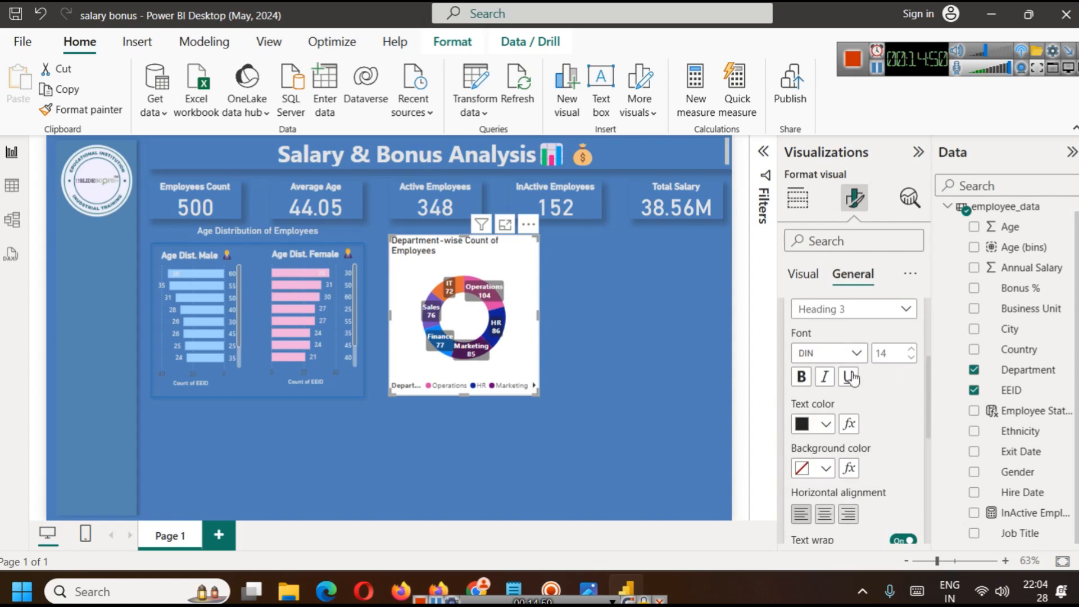
click(801, 377)
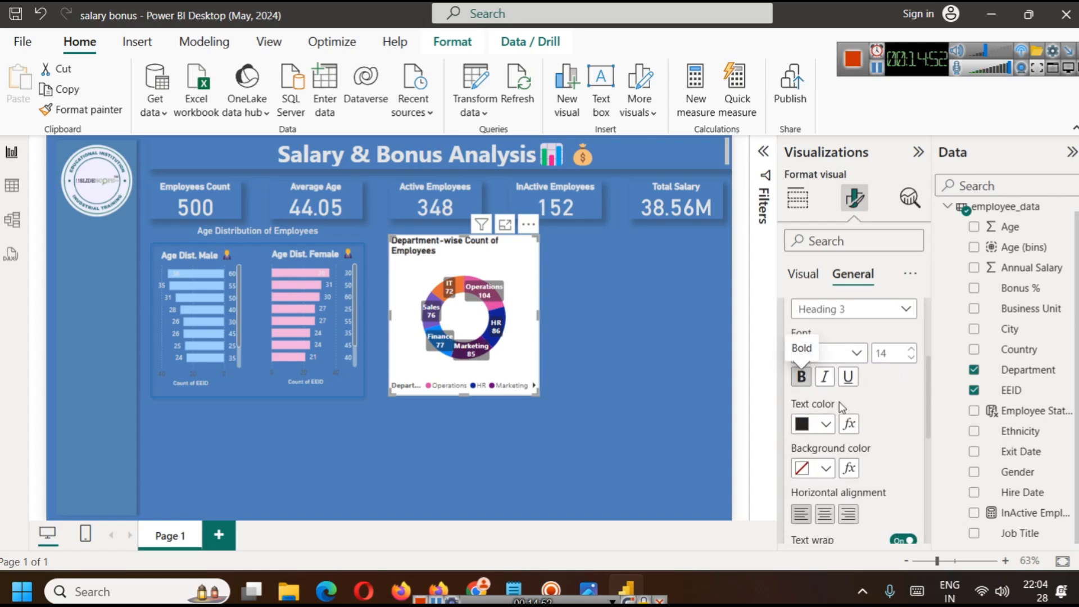
- Set the donut chart title's font size to 12, center it and give its text a light grey color
click(911, 358)
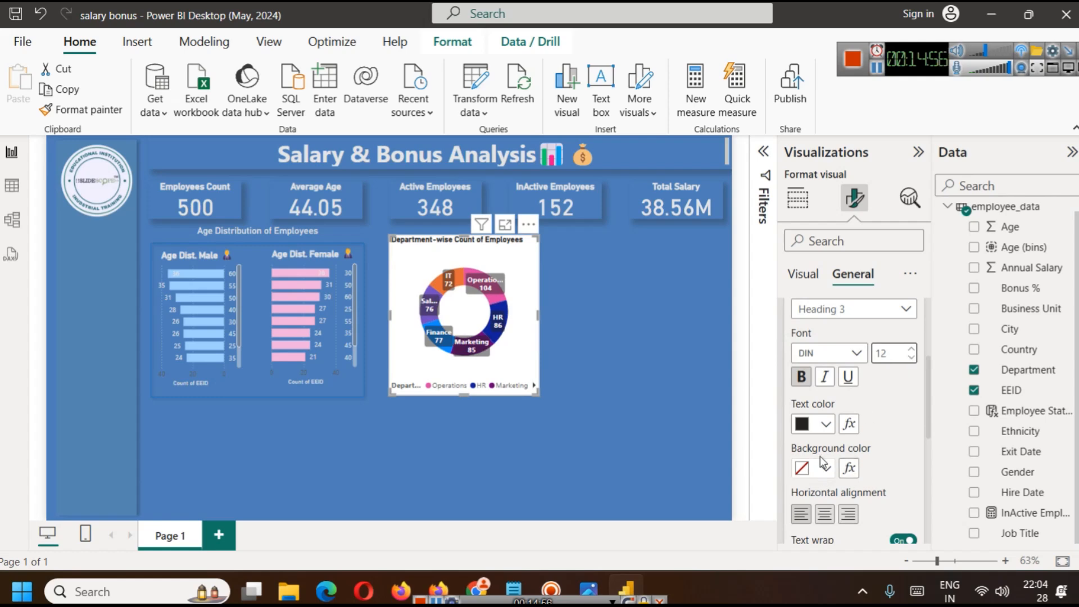
scroll(895, 419, down, 2)
click(825, 430)
scroll(858, 372, up, 3)
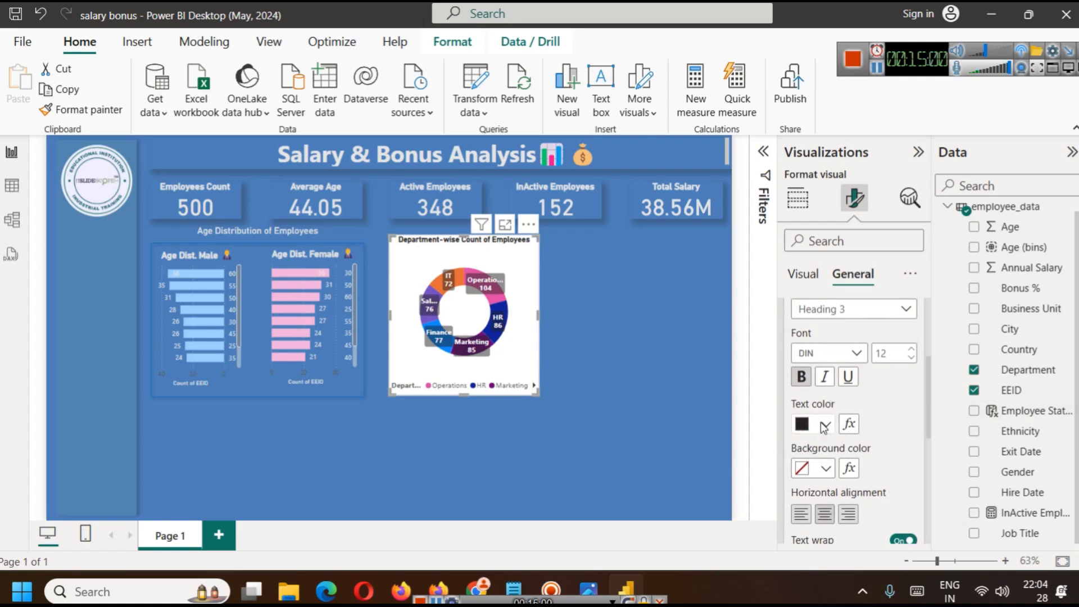
click(826, 424)
click(817, 198)
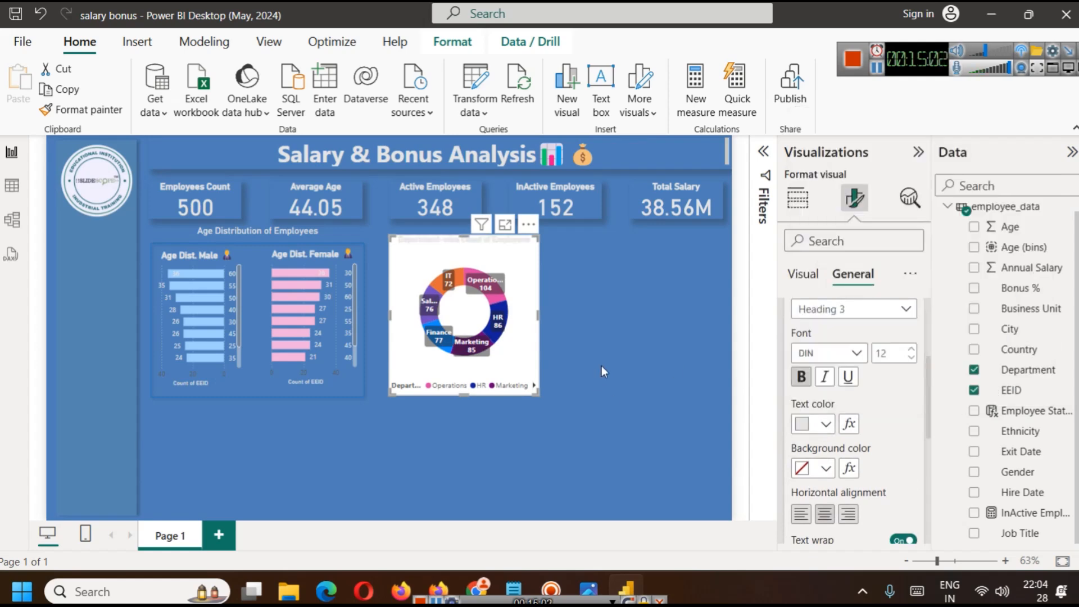
- Turn off the donut chart's background in its effects settings
scroll(912, 369, up, 3)
click(832, 349)
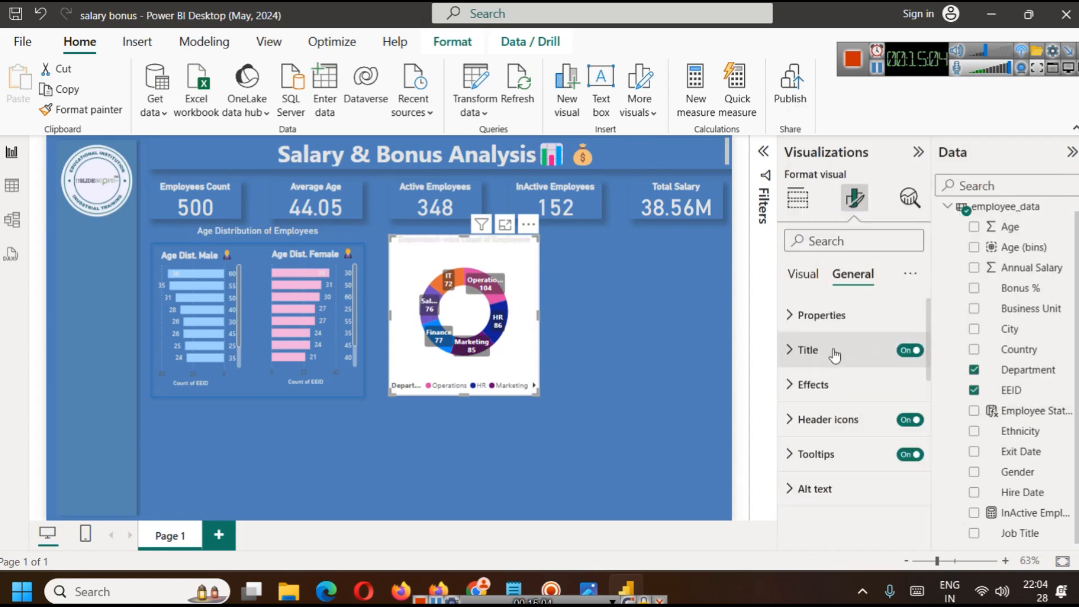
click(814, 385)
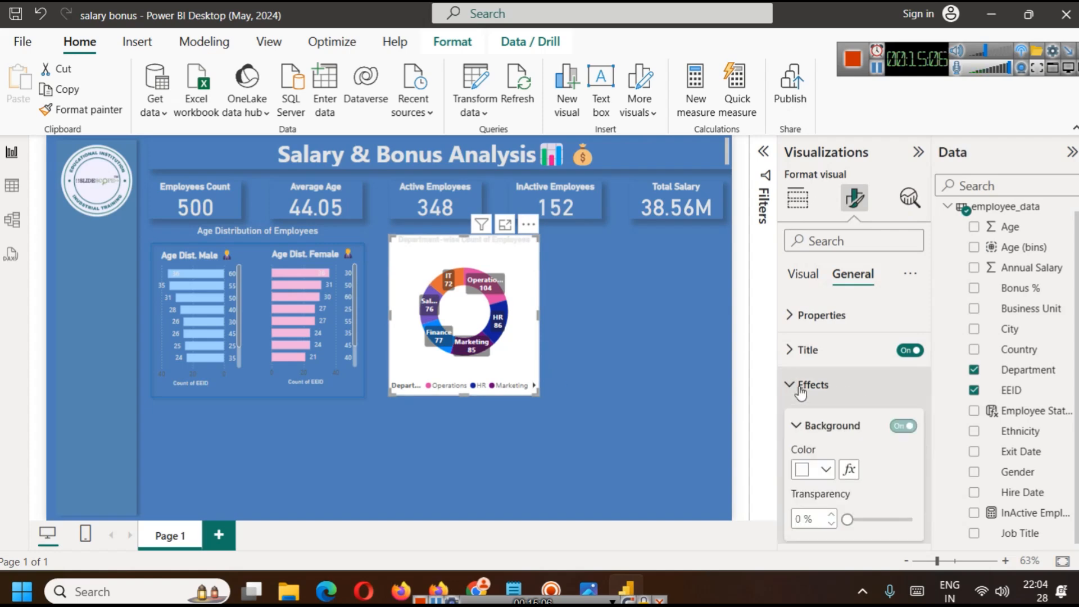
scroll(824, 480, down, 2)
click(898, 342)
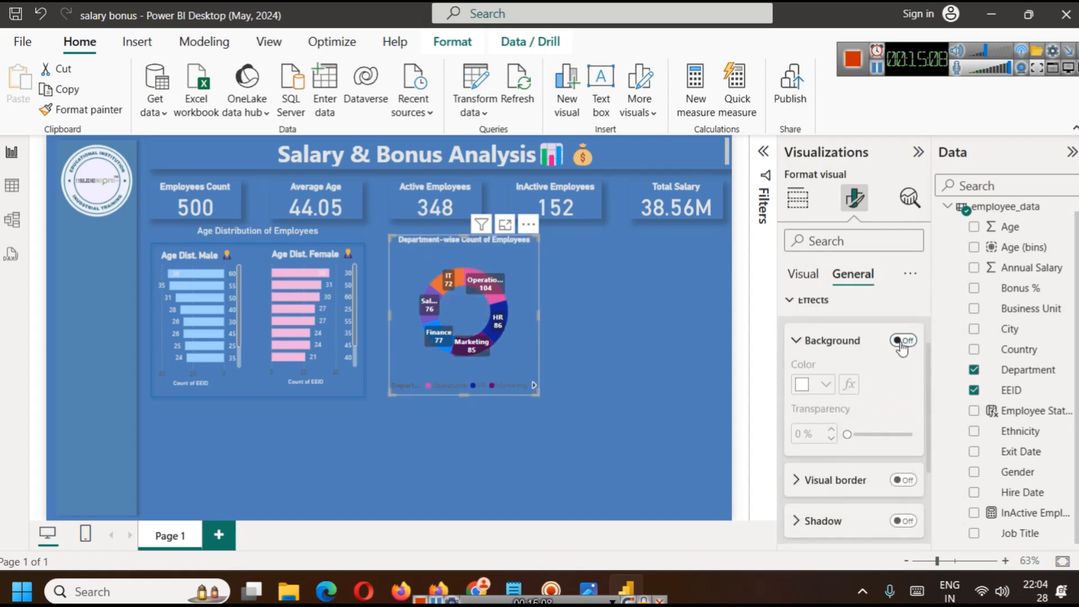
- Turn on the shadow and visual border for the donut chart
click(906, 535)
click(903, 522)
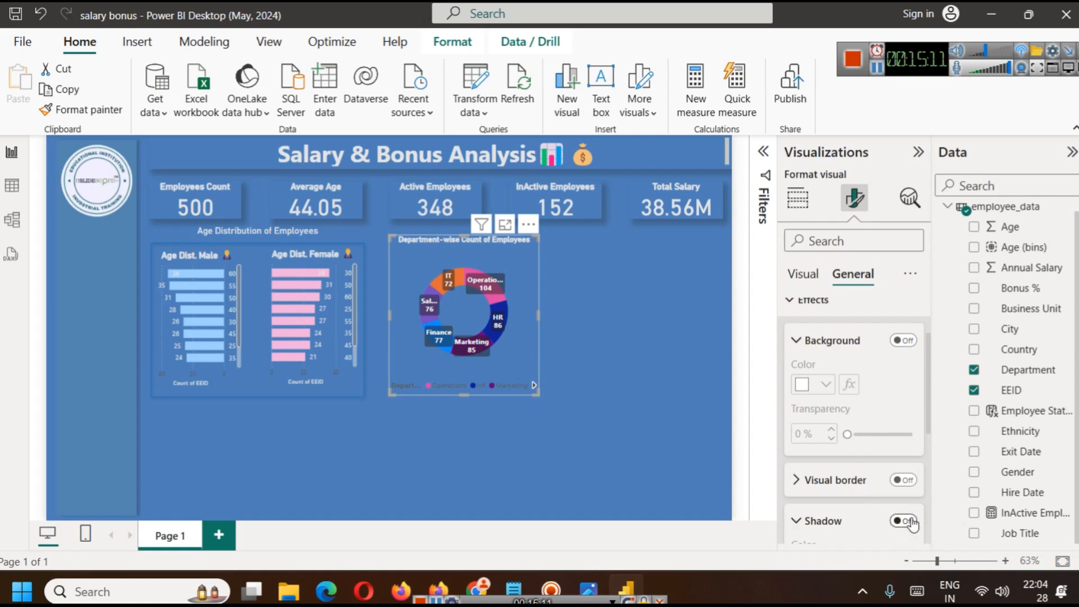
click(900, 483)
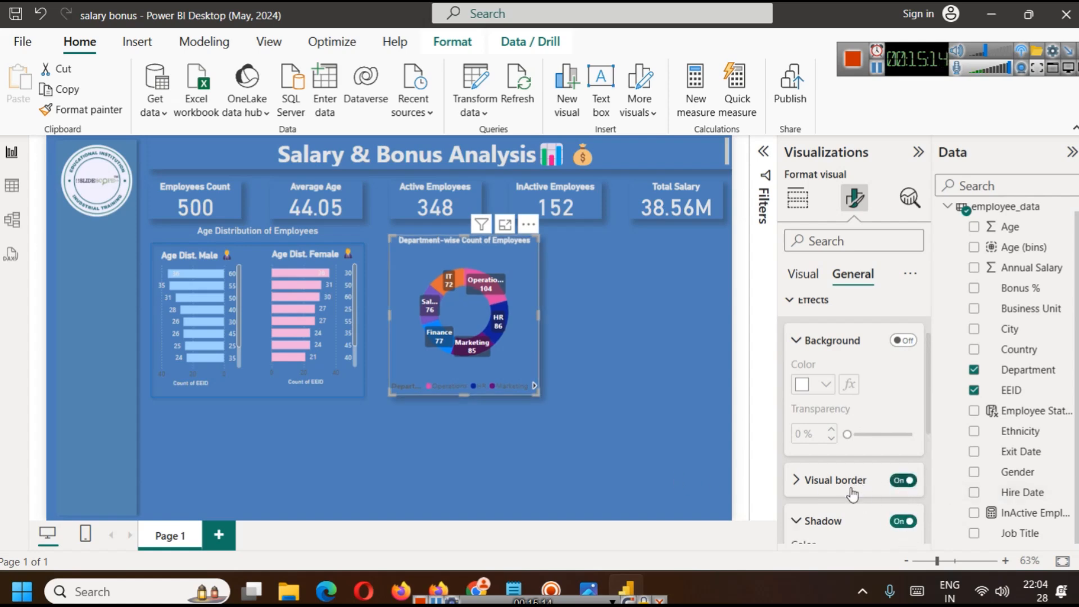
click(561, 416)
click(507, 331)
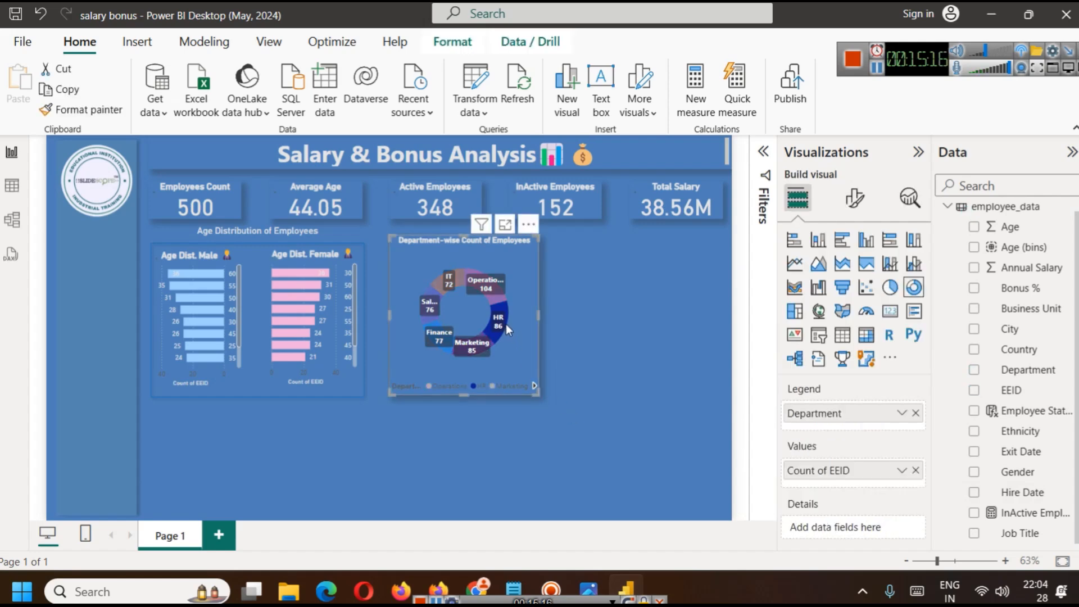
click(525, 326)
click(657, 363)
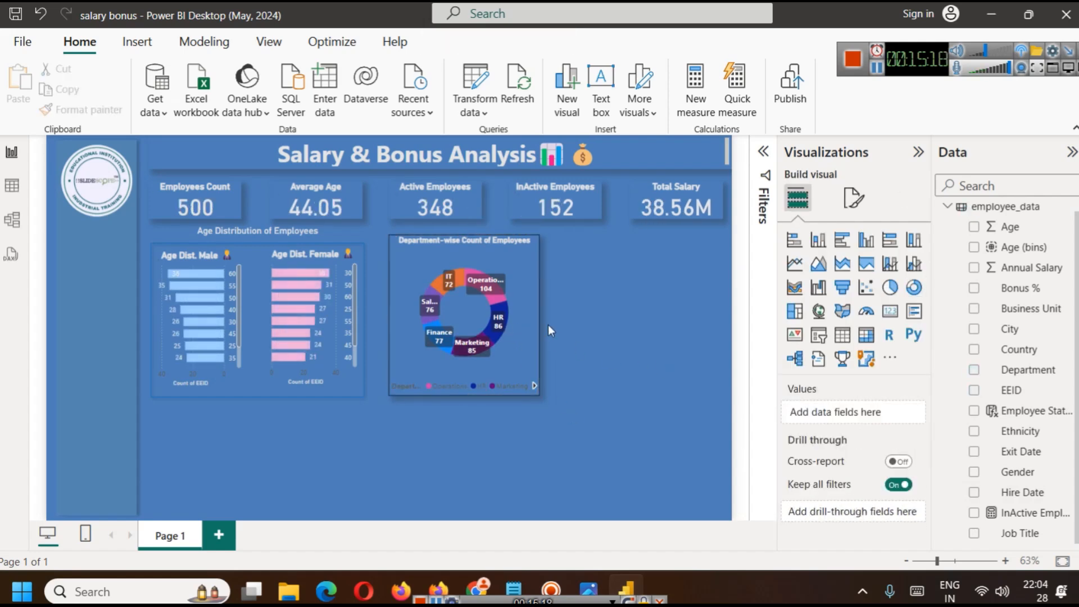
- Try a light blue visual border color on the donut chart, and undo it
click(534, 262)
click(854, 198)
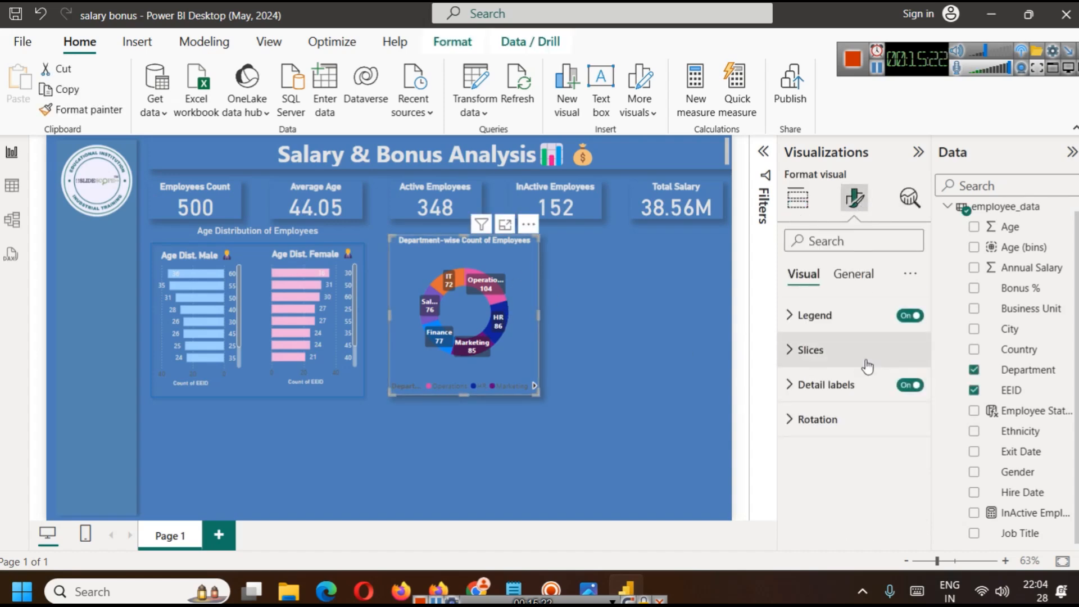
click(860, 278)
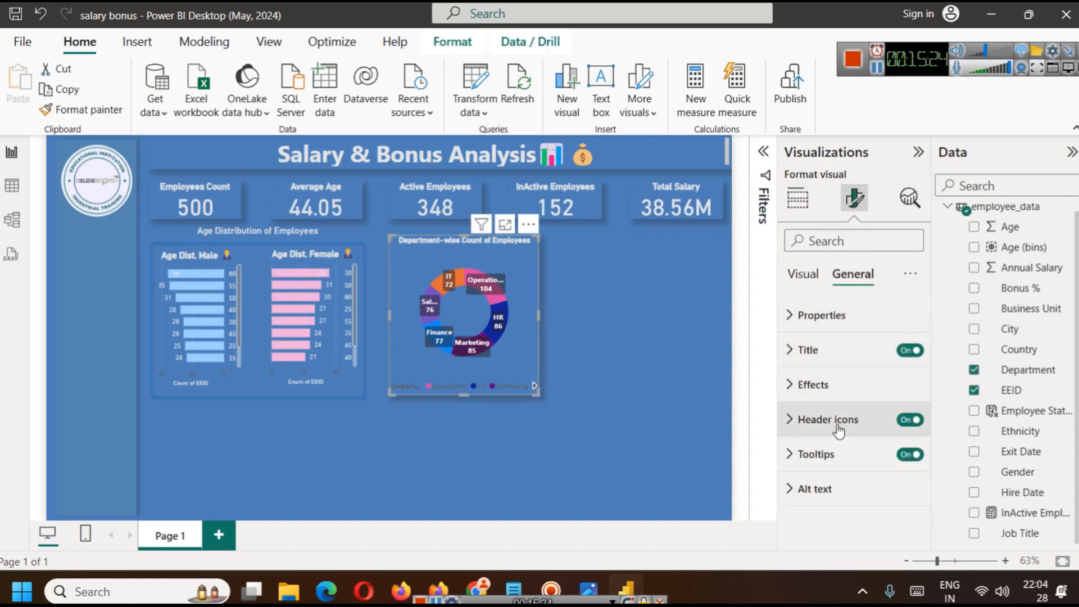
click(835, 385)
click(824, 396)
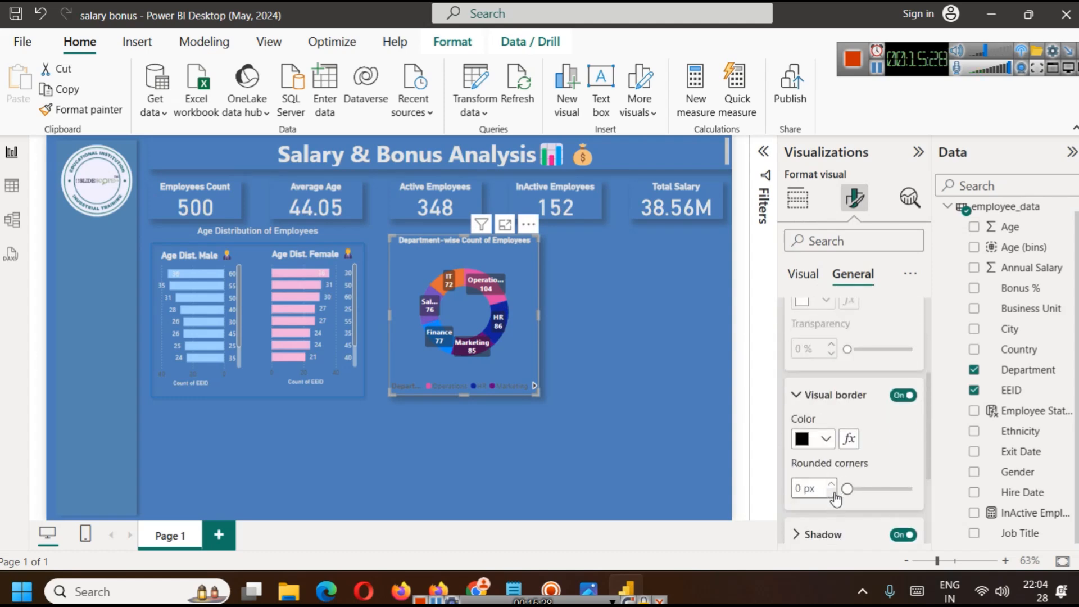
click(824, 440)
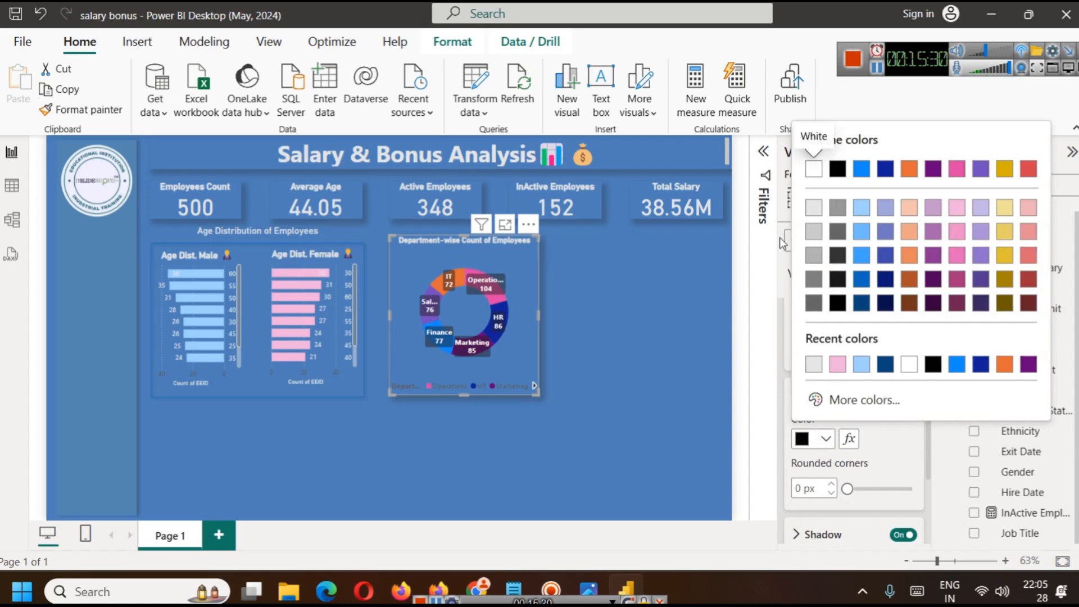
click(861, 235)
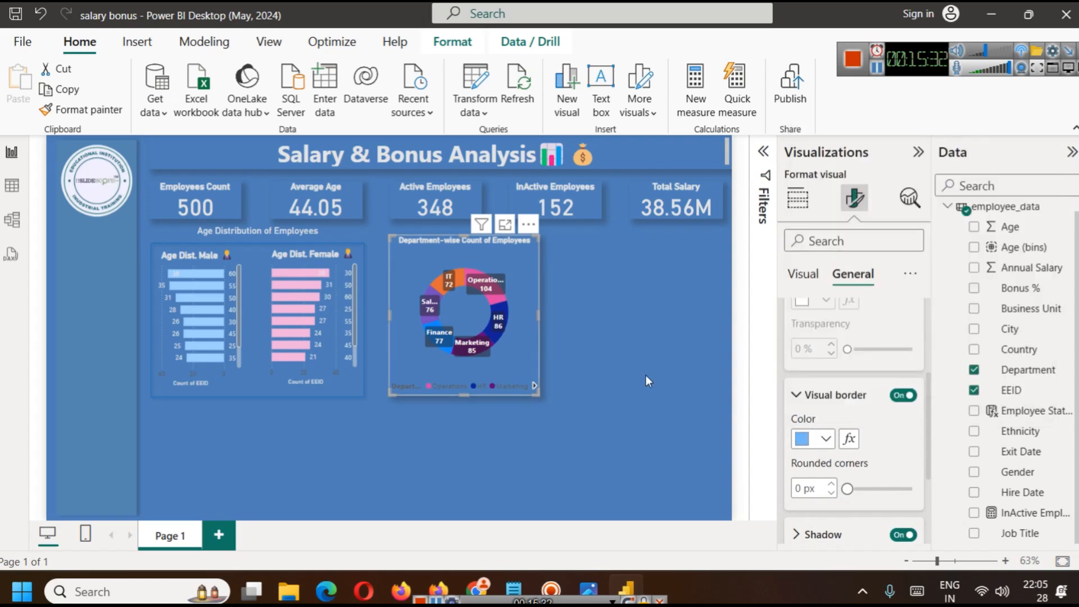
click(635, 374)
key(ctrl+z)
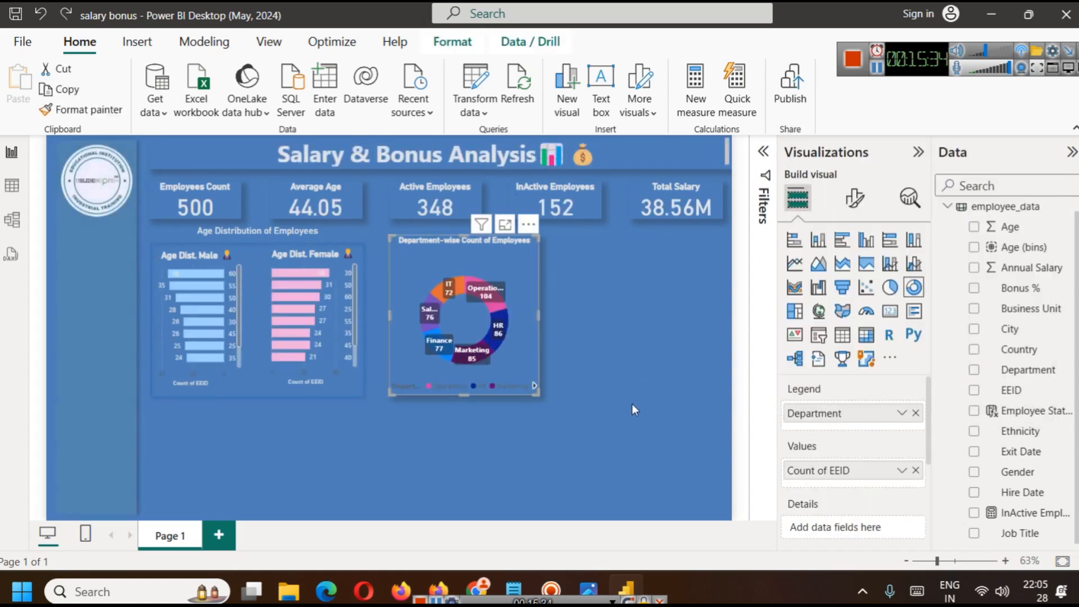
- Set the donut chart's visual border color to the recently used dark blue
click(548, 281)
click(522, 269)
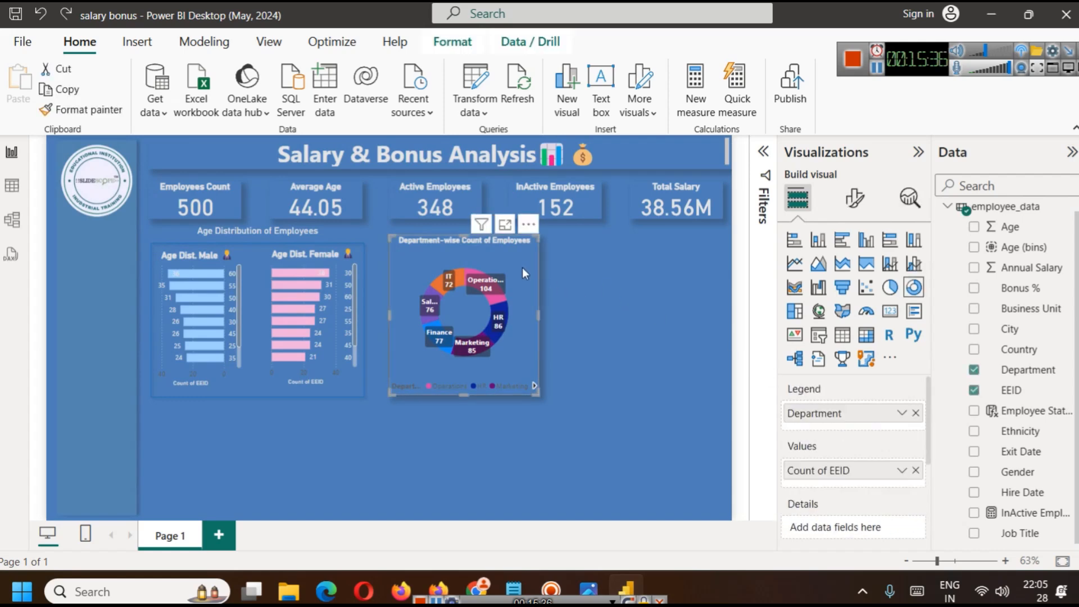
click(854, 198)
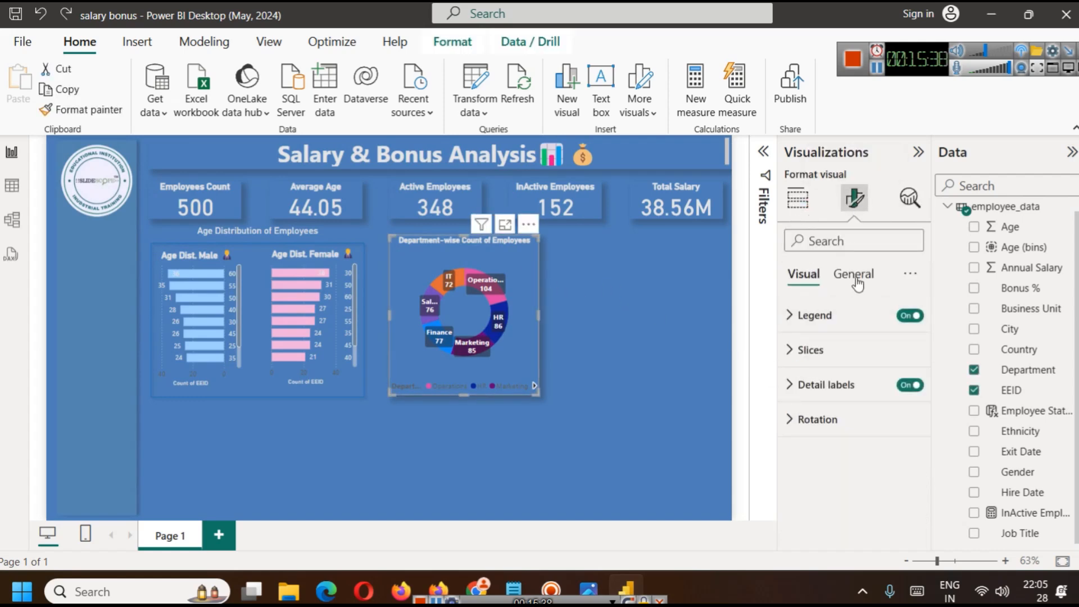
click(852, 274)
click(831, 382)
scroll(835, 433, down, 2)
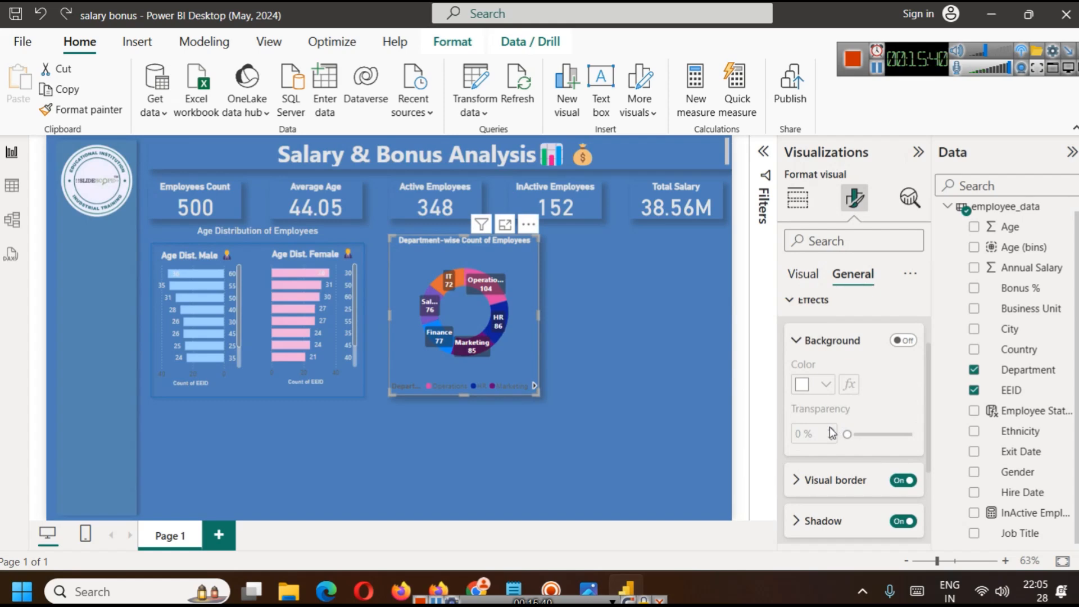
scroll(833, 433, down, 2)
click(826, 393)
click(826, 437)
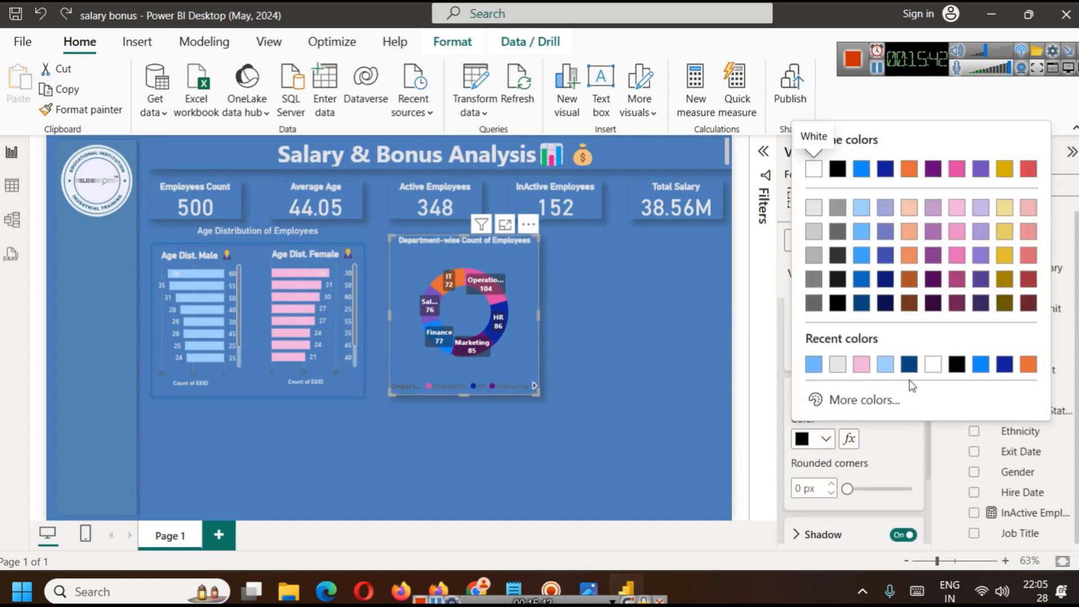
click(912, 369)
click(602, 385)
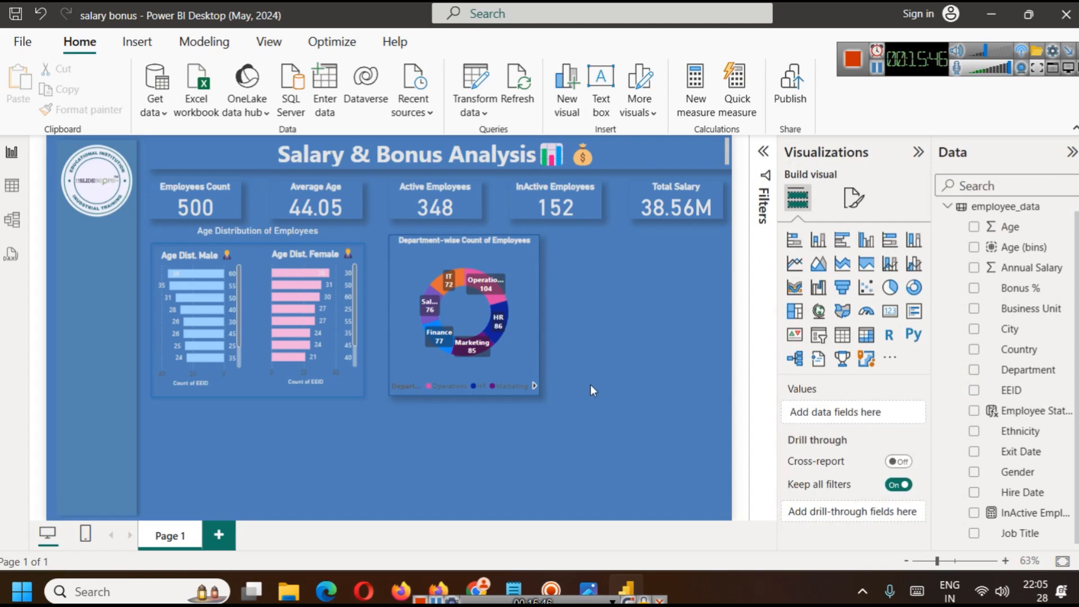
- Set the donut chart's legend text color to white
click(531, 280)
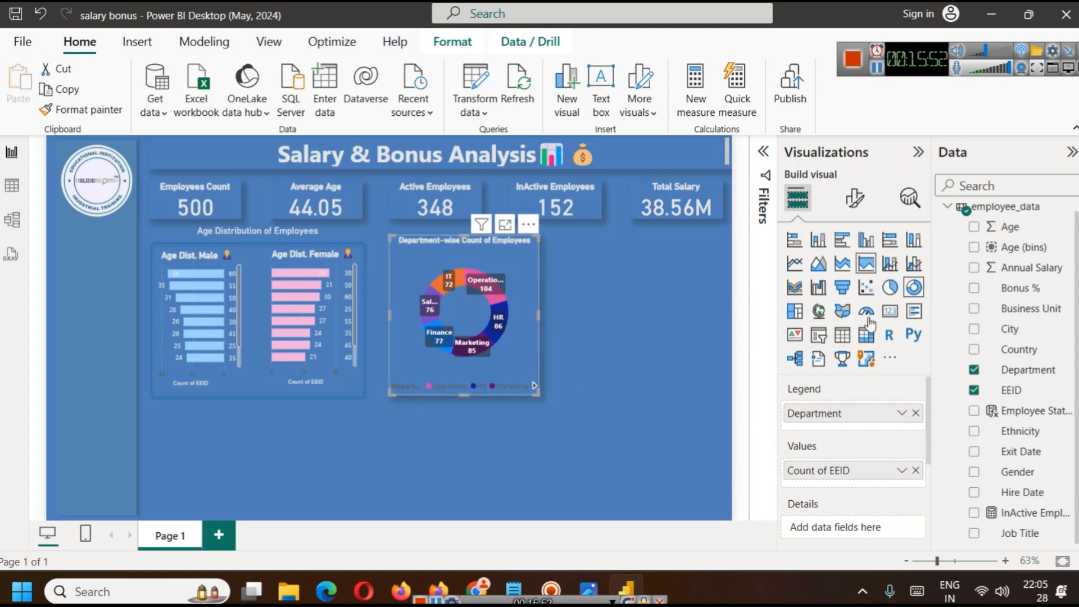
click(854, 198)
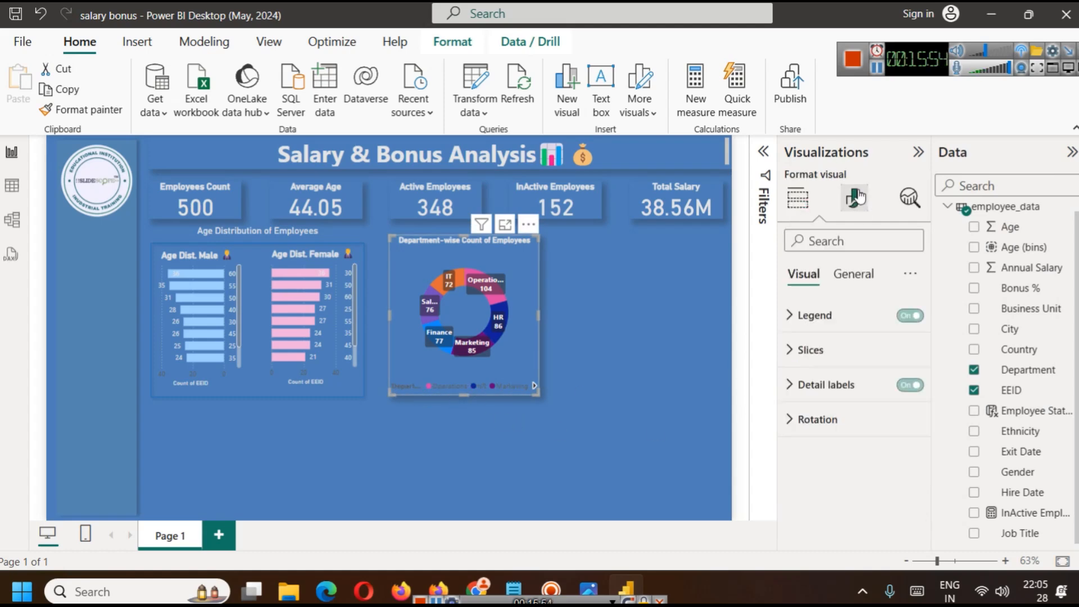
click(814, 314)
scroll(874, 397, down, 3)
click(807, 385)
scroll(814, 403, down, 1)
scroll(814, 403, up, 2)
click(814, 388)
click(825, 503)
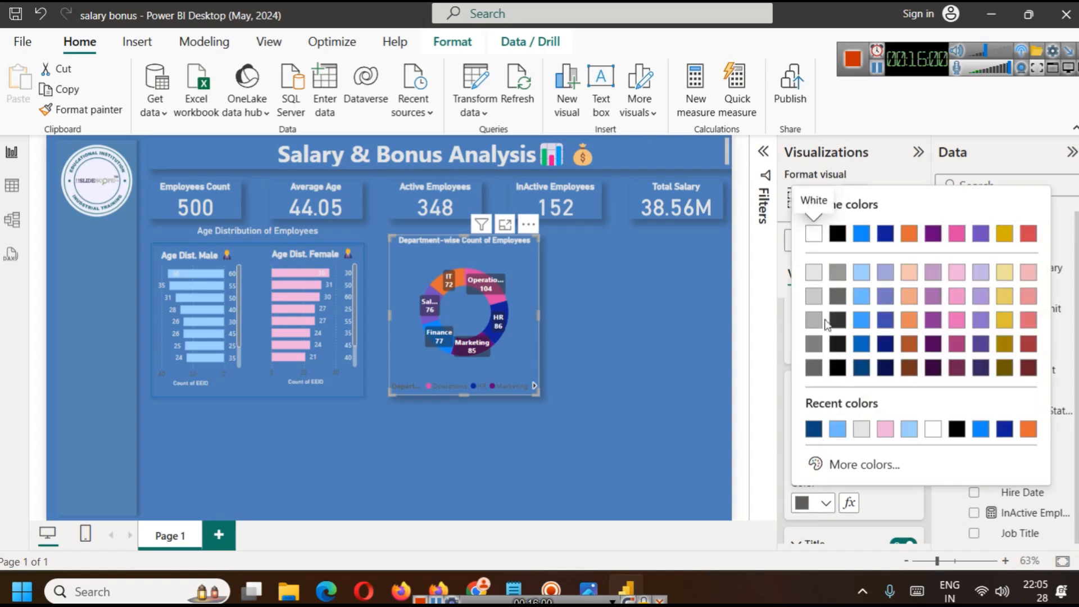
click(810, 232)
click(539, 413)
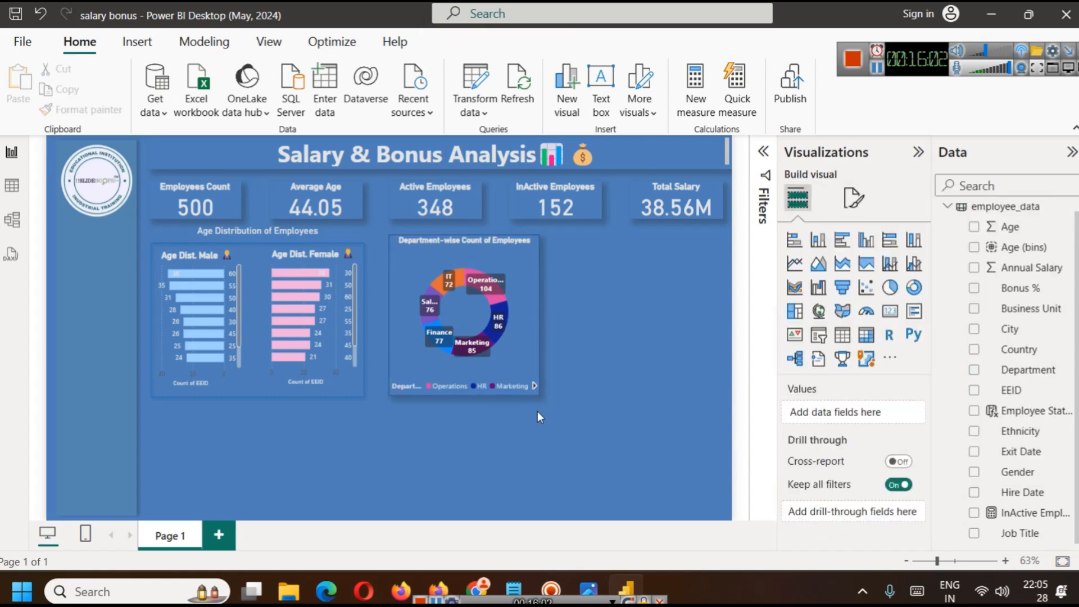
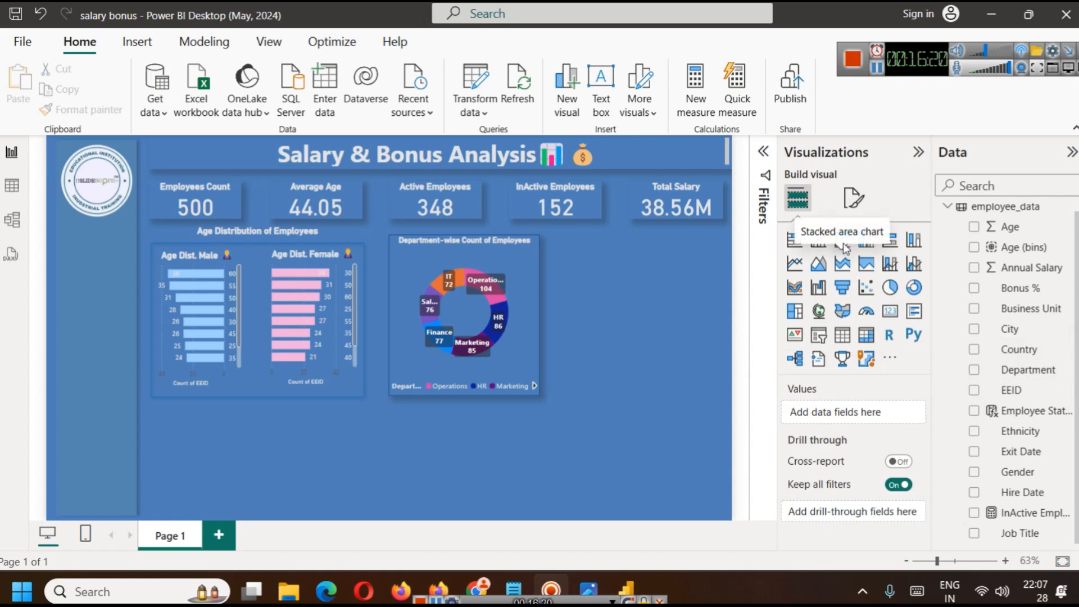
- Insert a stacked bar chart beside the donut chart and narrow it from both sides to leave gaps
click(793, 240)
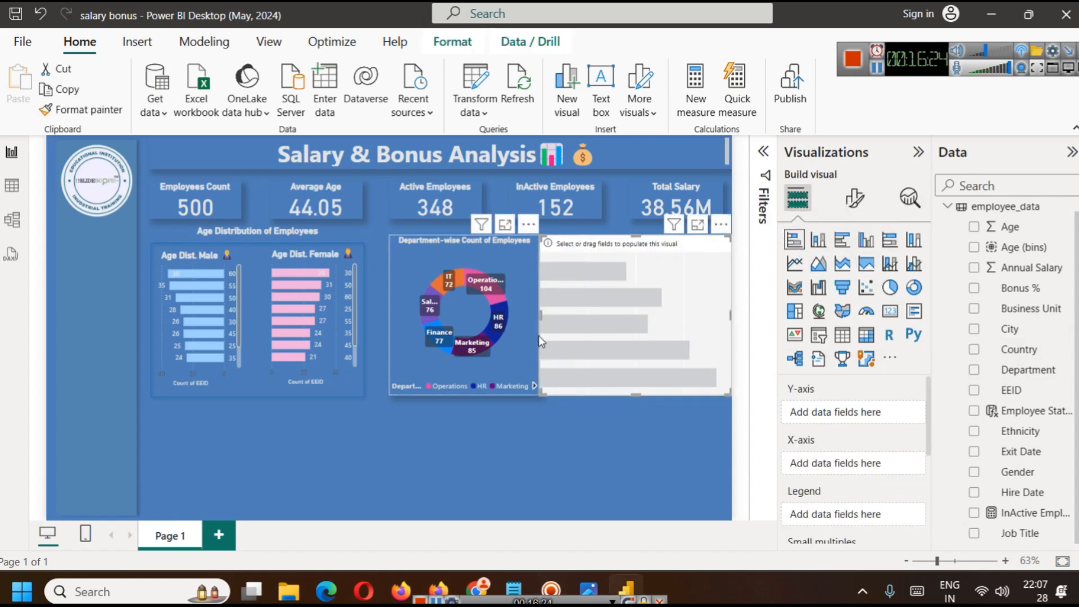
drag(541, 316, 558, 315)
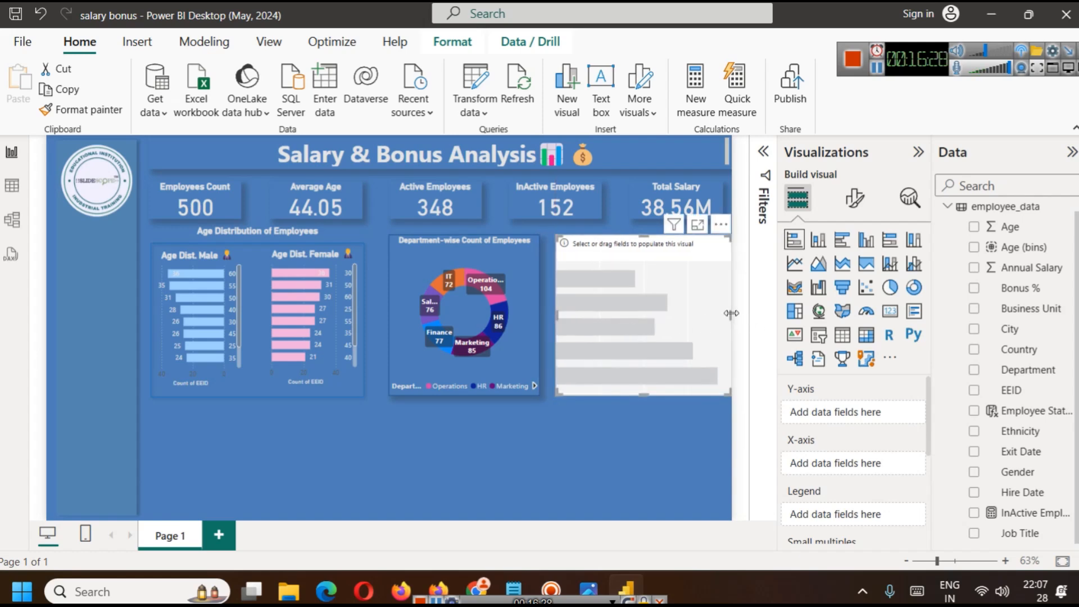
drag(731, 313, 724, 315)
- Copy the donut chart's formatting onto the new stacked bar chart
click(531, 258)
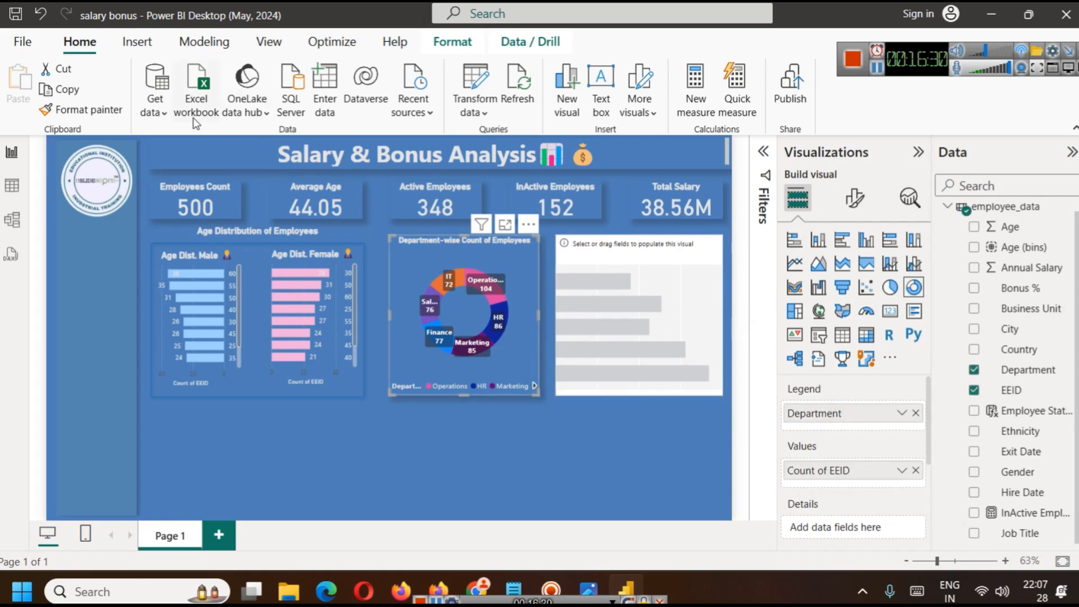
click(73, 109)
click(647, 276)
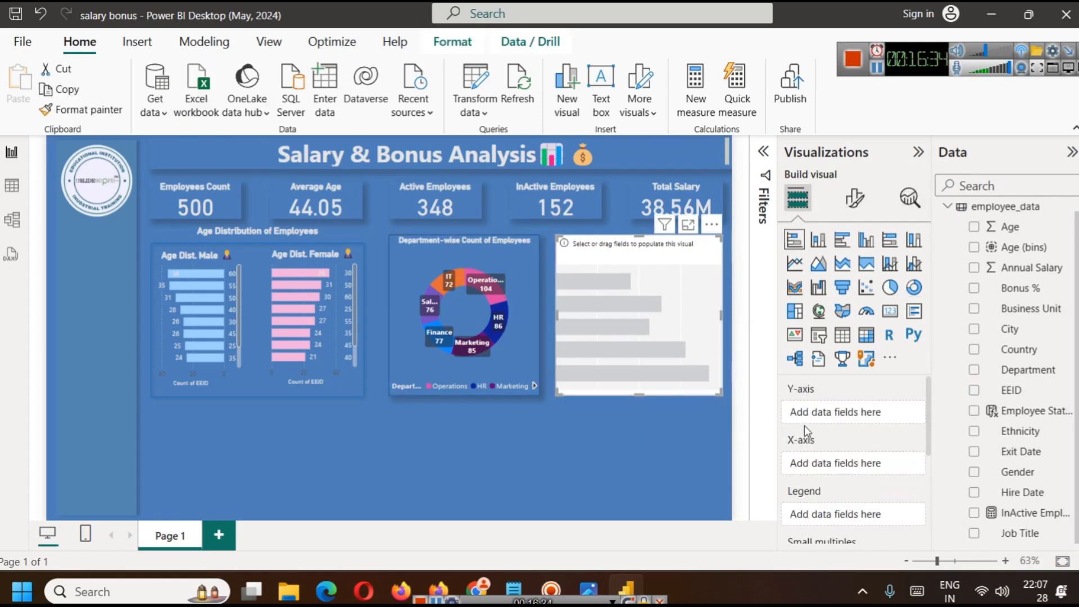
- Assign Country to the bar chart's Y-axis and Annual Salary to its X-axis
scroll(998, 416, up, 1)
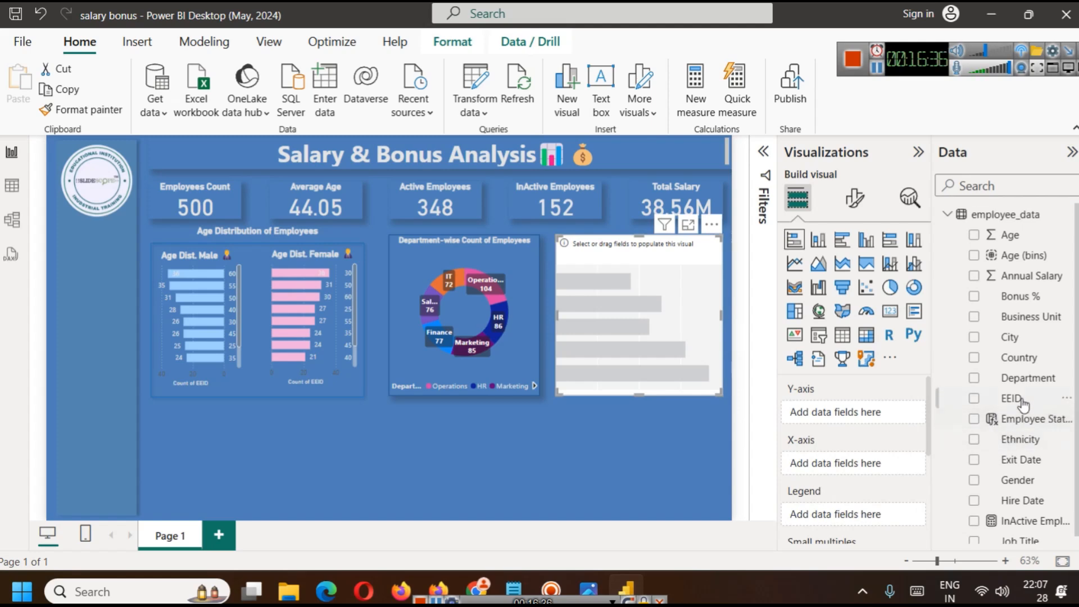
drag(1018, 359, 857, 417)
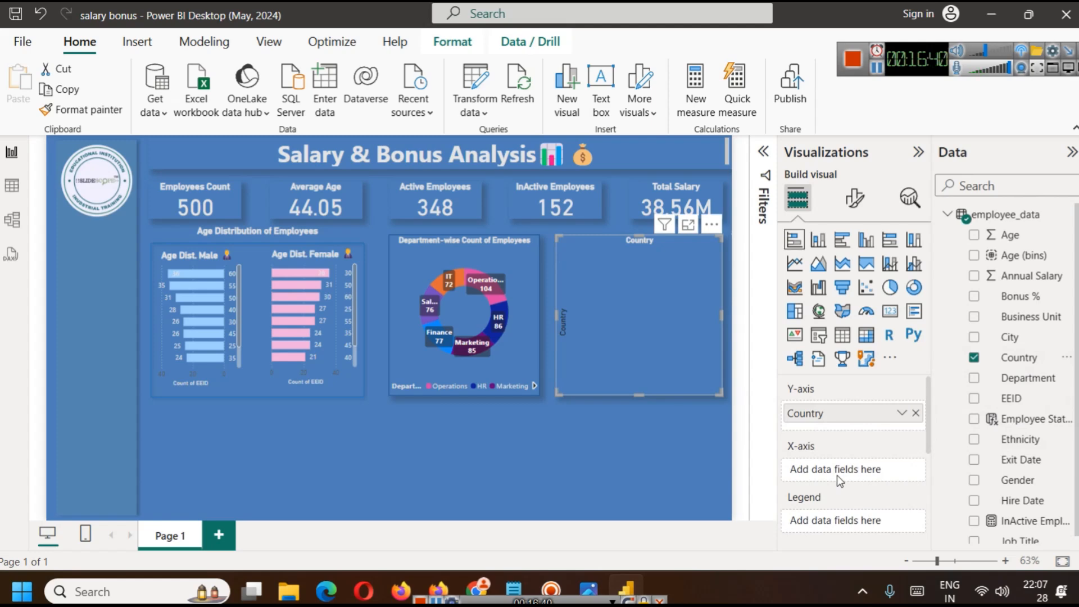
scroll(1040, 488, down, 1)
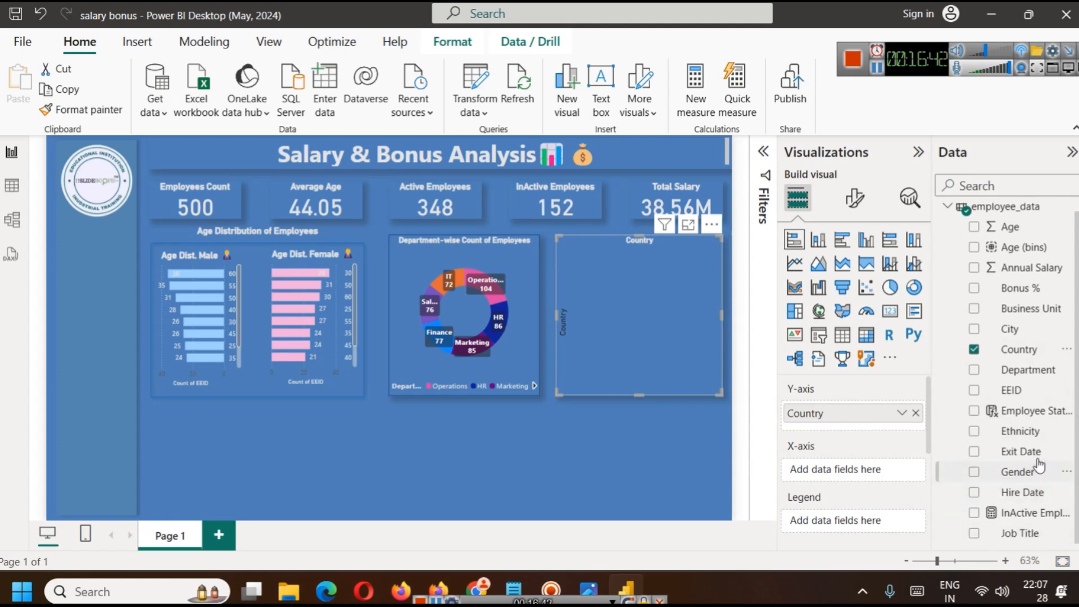
scroll(1051, 494, up, 1)
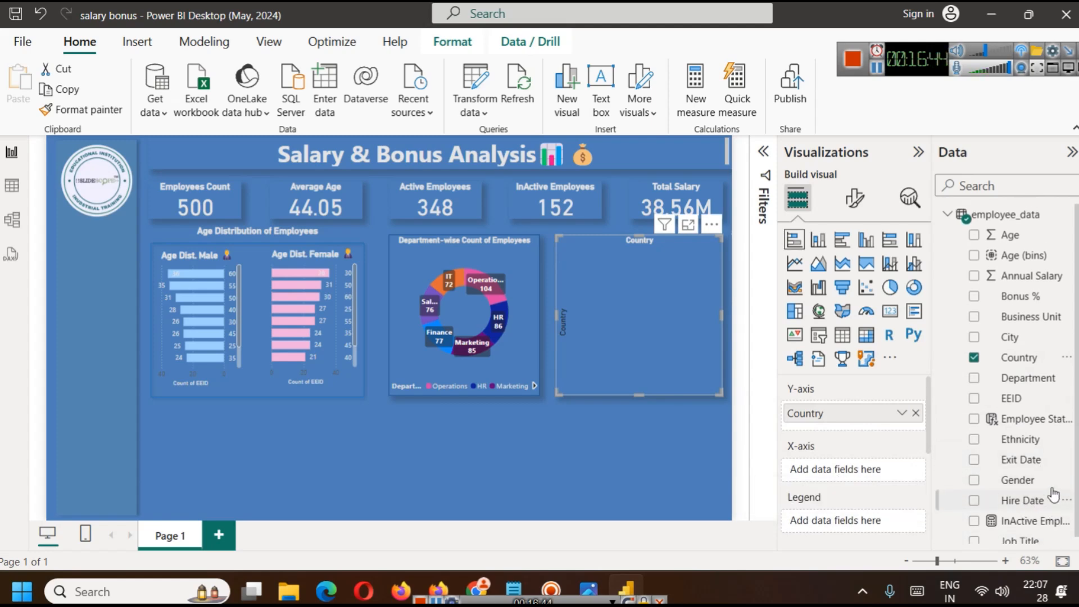
drag(1023, 284, 848, 472)
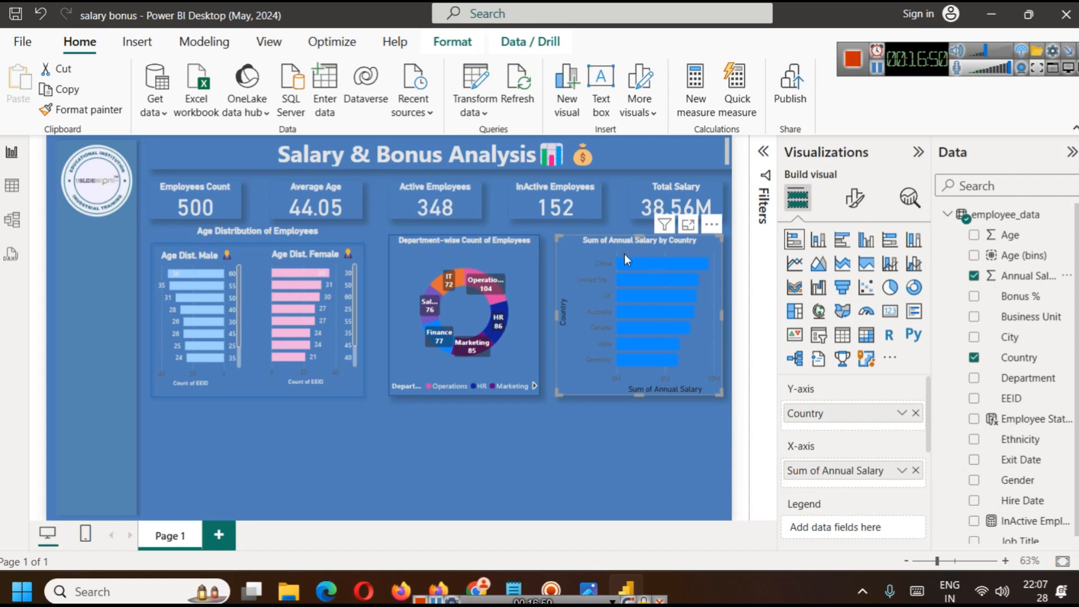
- Set the salary bar chart's Y-axis value label color to light gray so the country names are readable
click(854, 198)
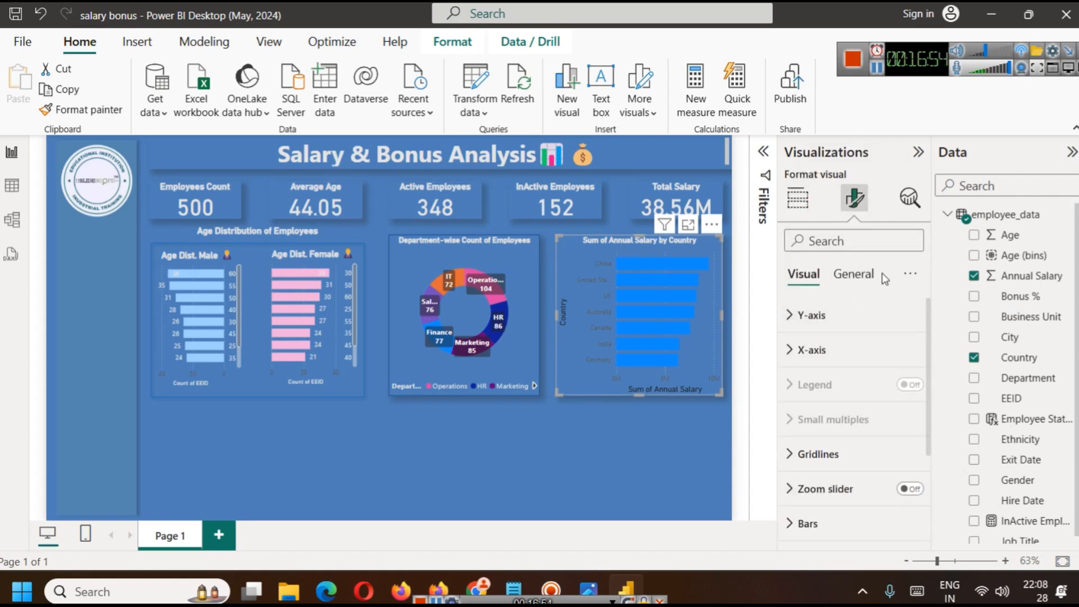
click(853, 276)
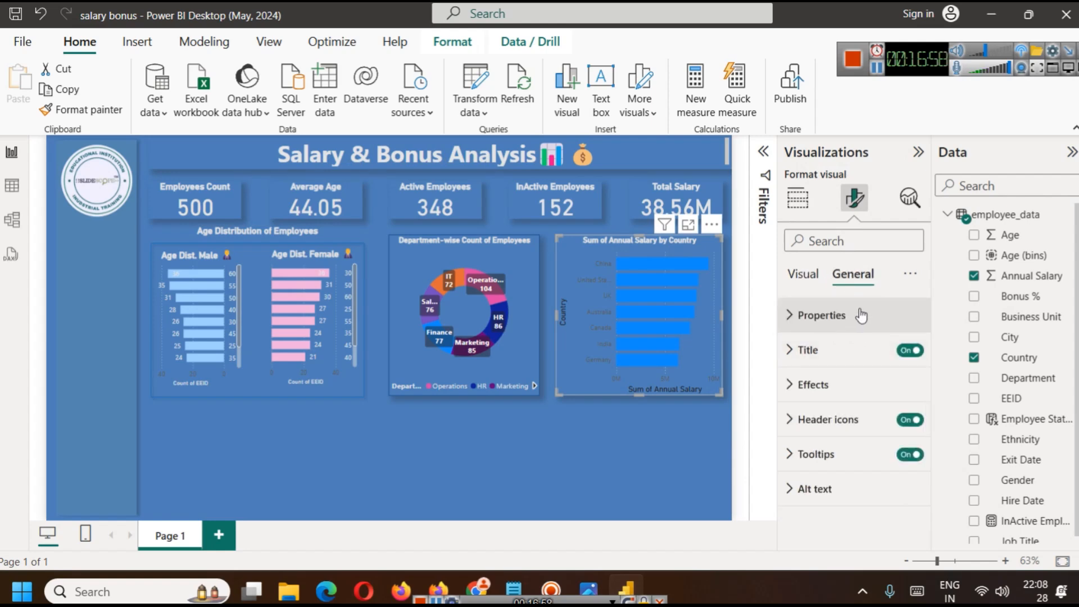
click(804, 274)
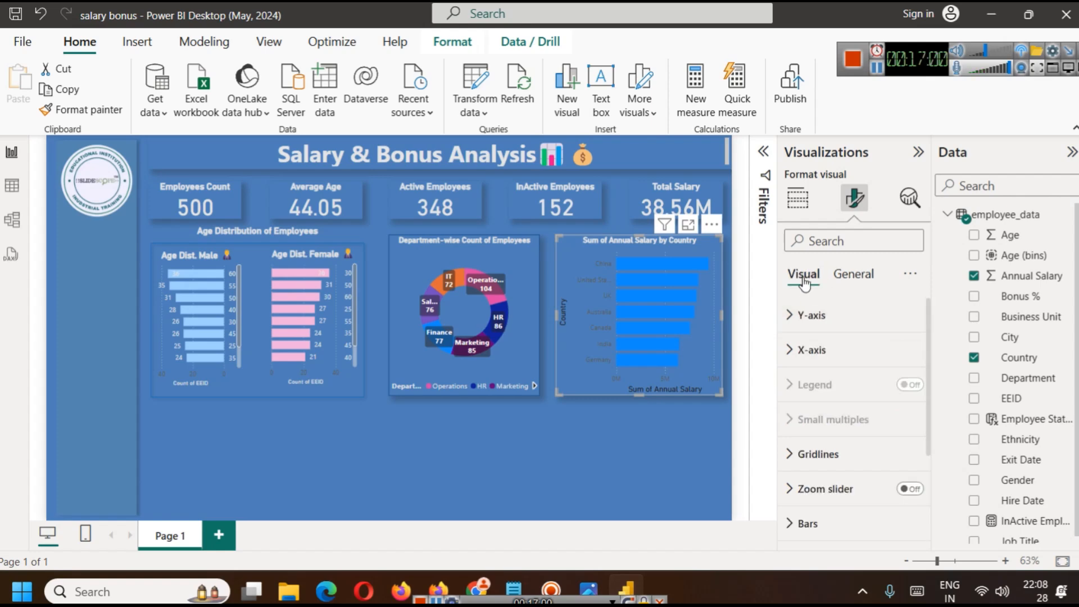
click(810, 318)
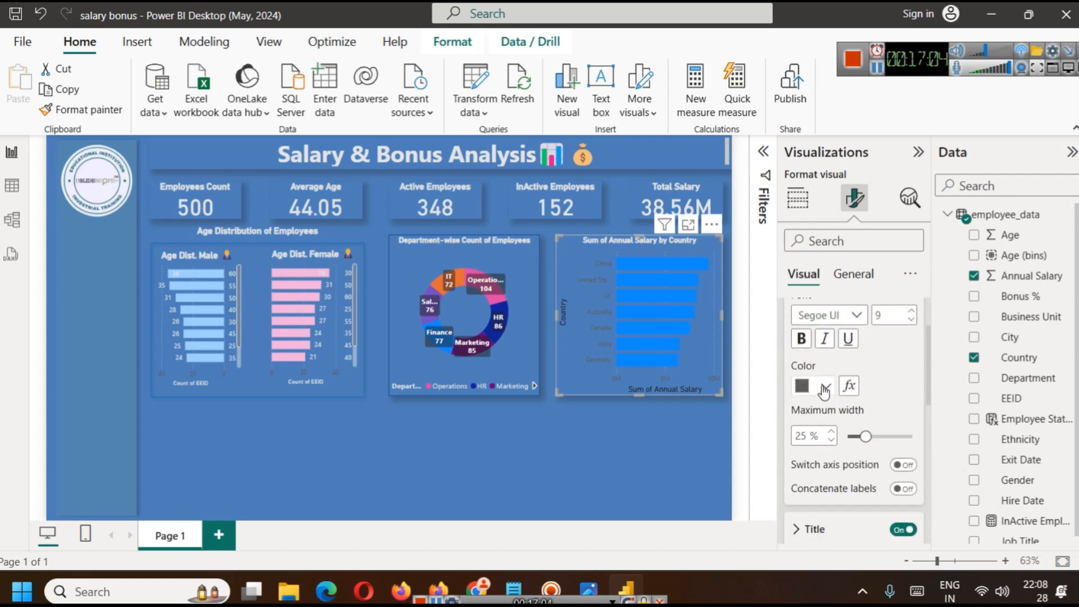
click(824, 387)
click(814, 160)
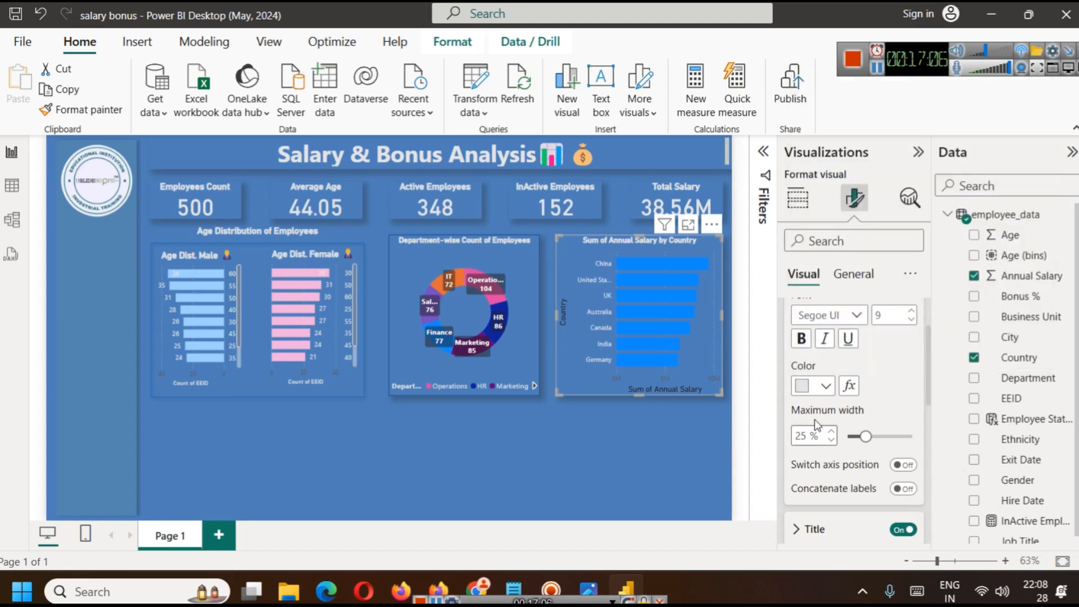
scroll(809, 393, down, 3)
scroll(815, 394, up, 6)
click(799, 315)
- Set the fill color of the salary chart's bars to pale light blue
scroll(815, 427, down, 3)
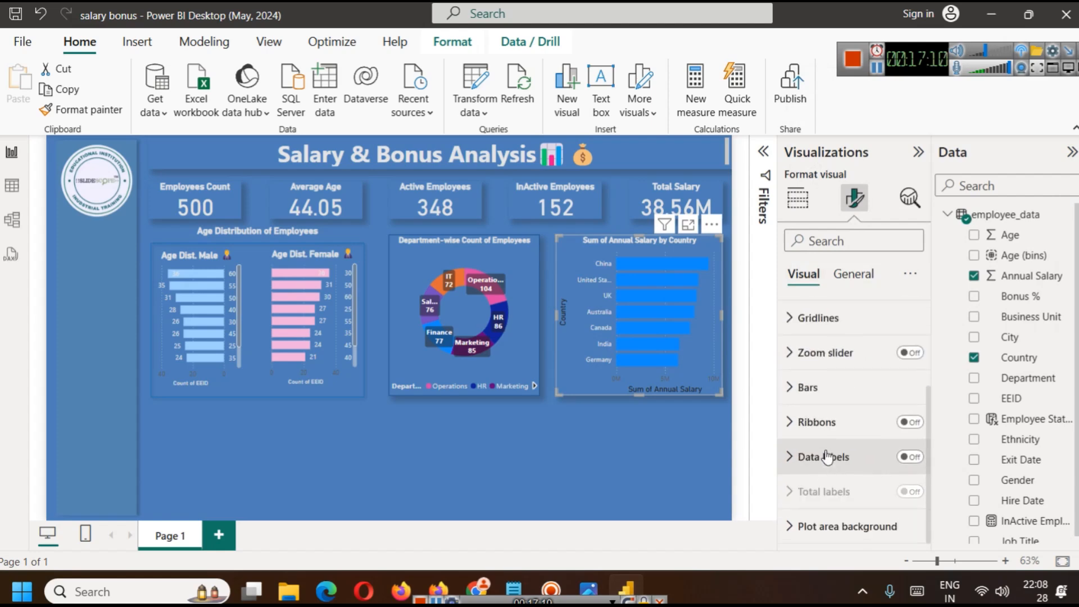
click(807, 387)
scroll(820, 436, down, 3)
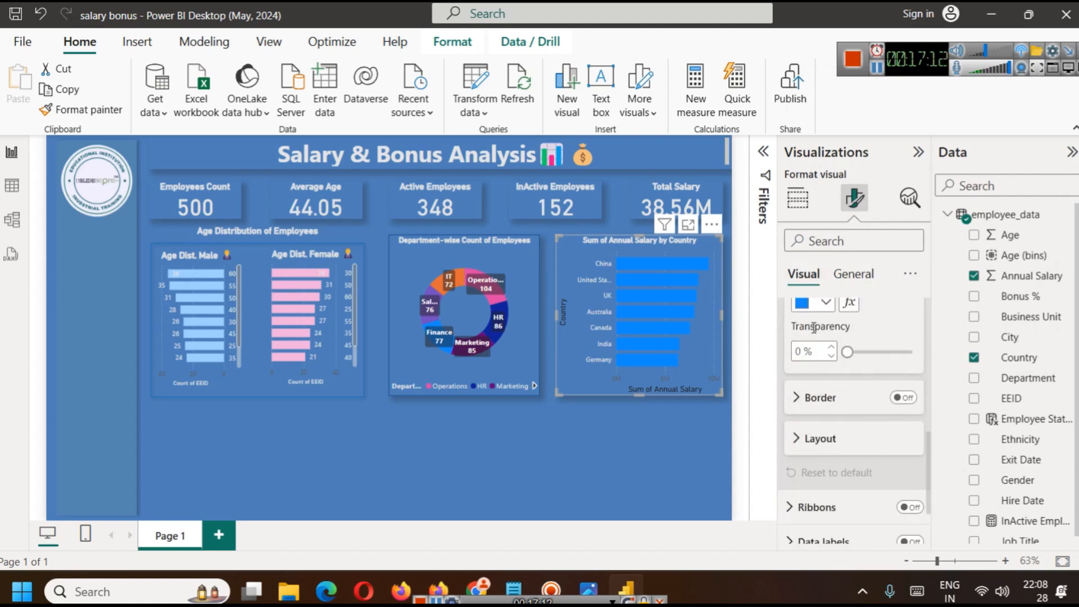
click(815, 306)
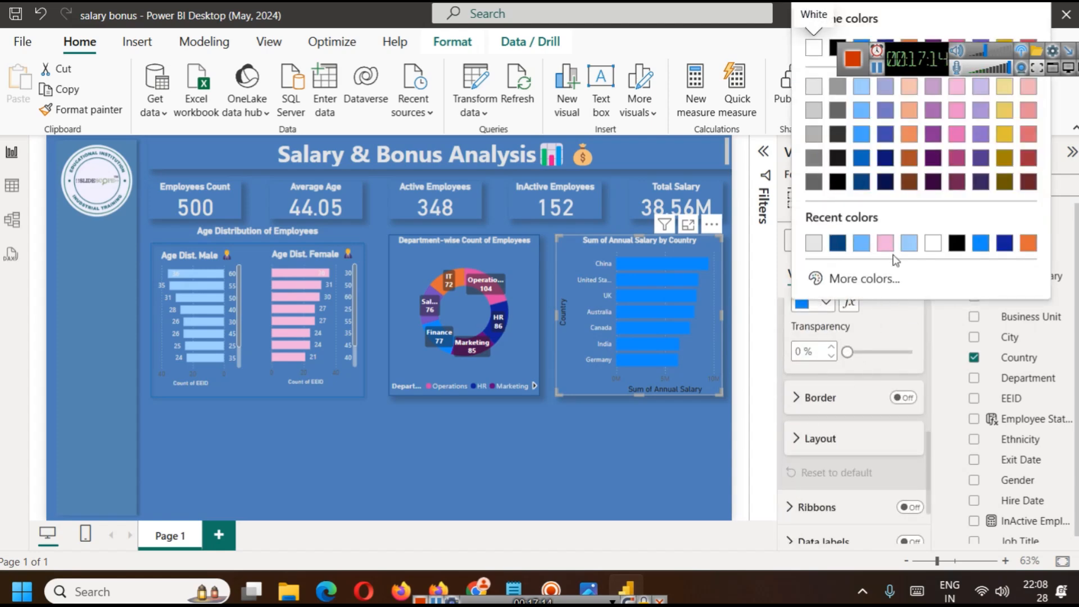
click(861, 243)
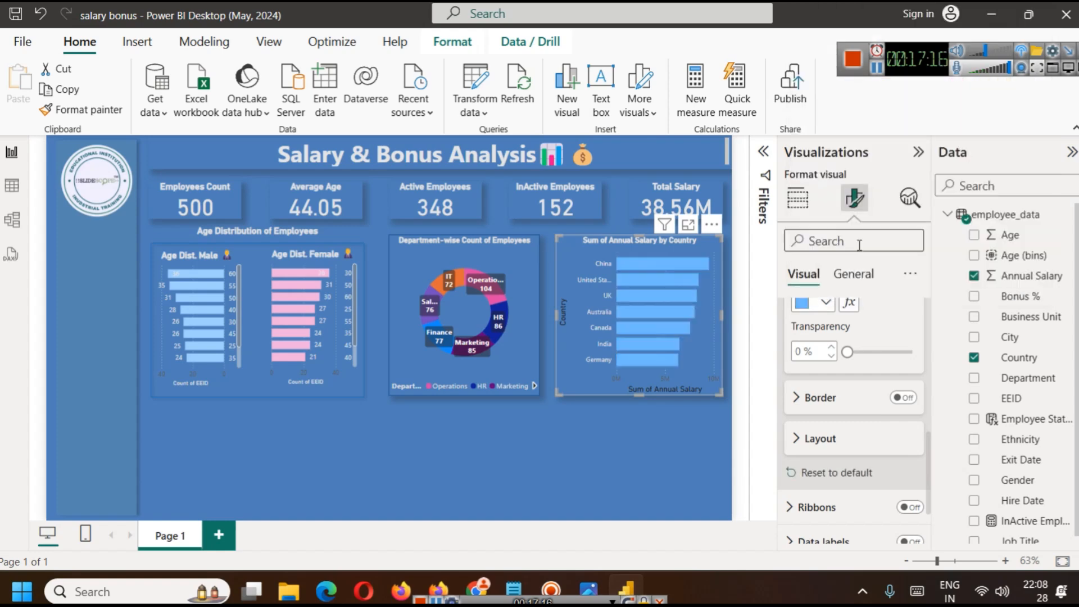
click(824, 304)
click(907, 245)
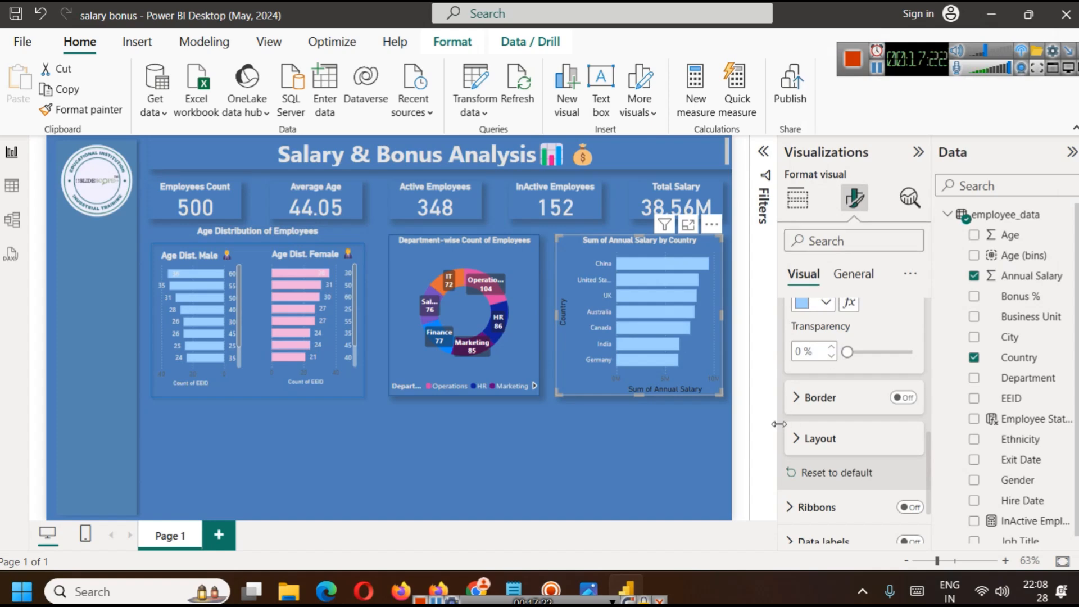
- Shorten the salary bar chart's title to "Annual Salary by Country"
scroll(879, 385, up, 5)
click(853, 274)
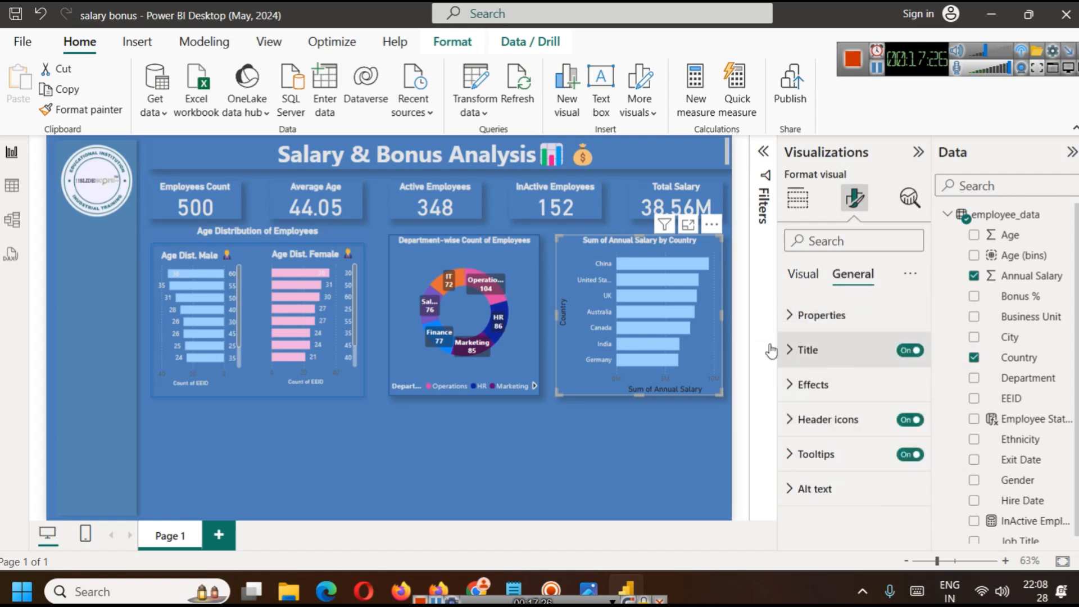
mouse_move(666, 269)
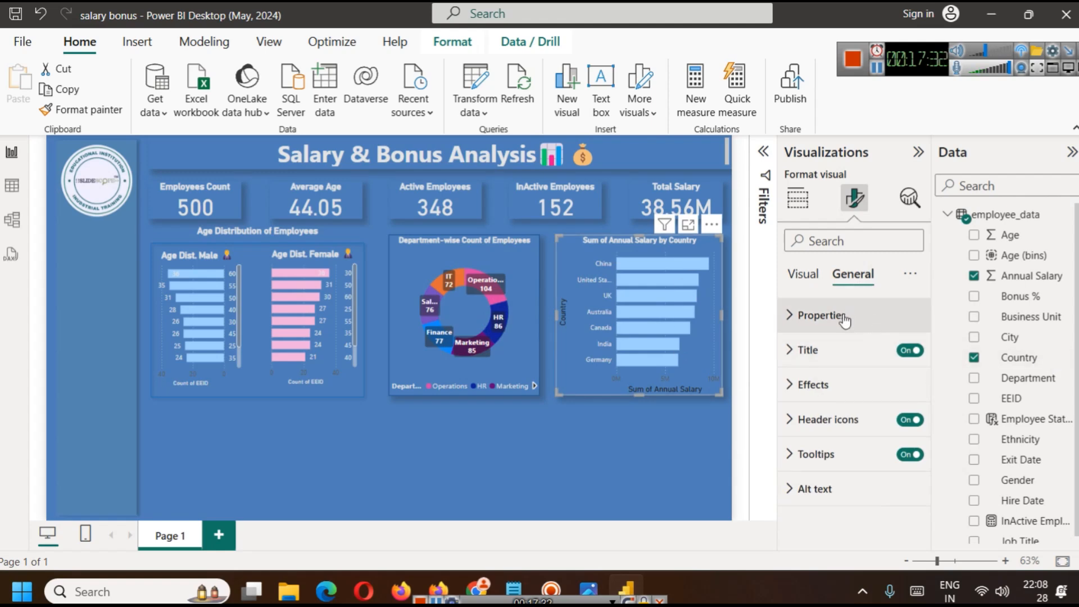
click(845, 350)
drag(833, 436, 798, 436)
key(BackSpace)
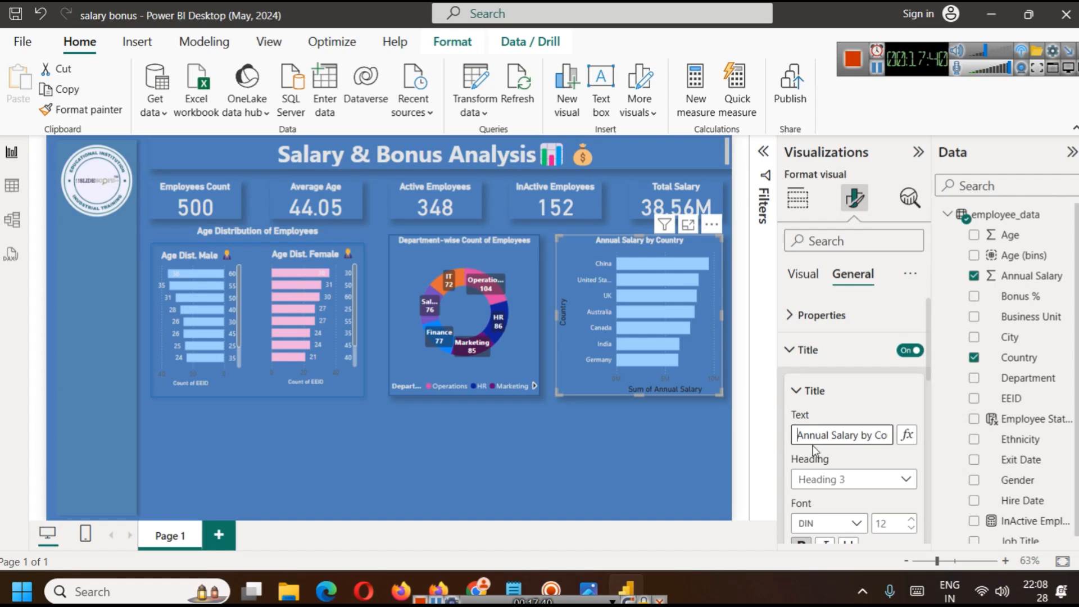
click(716, 443)
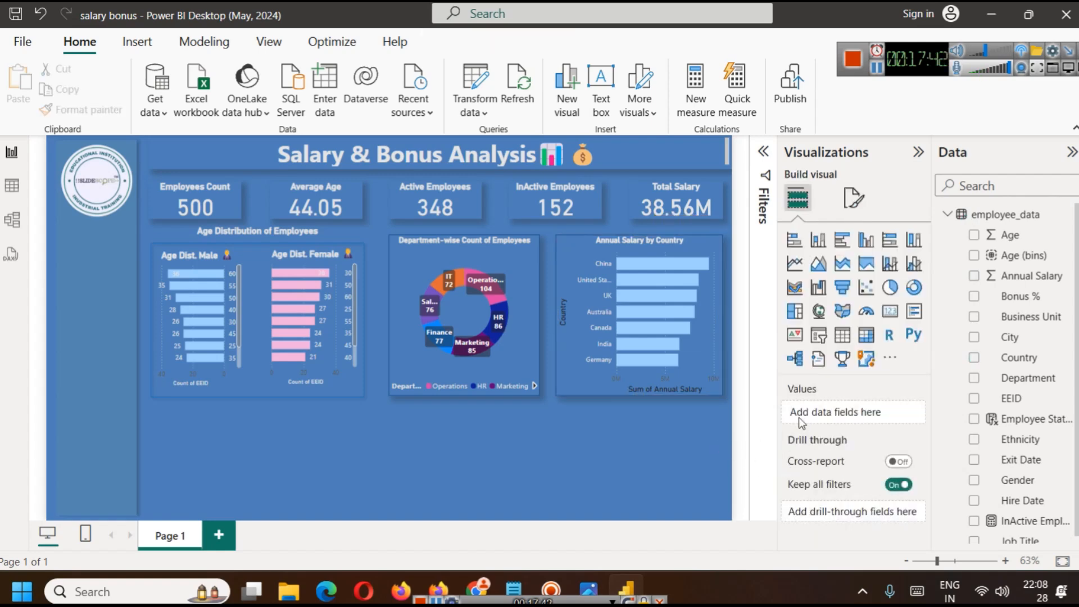
- Add the Gender field as the legend of the annual salary bar chart
click(720, 260)
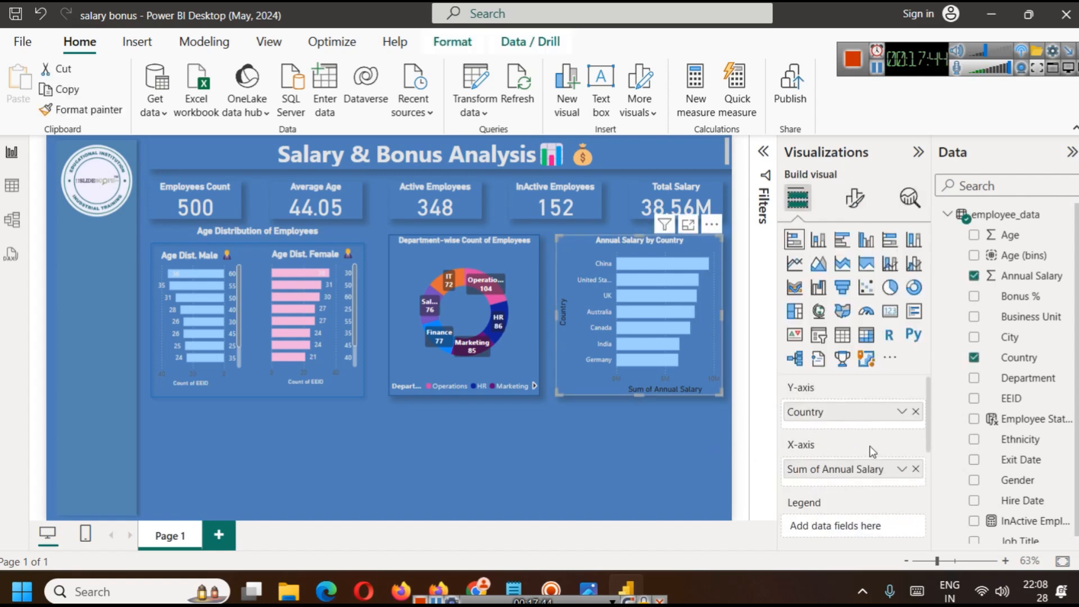
scroll(787, 450, down, 2)
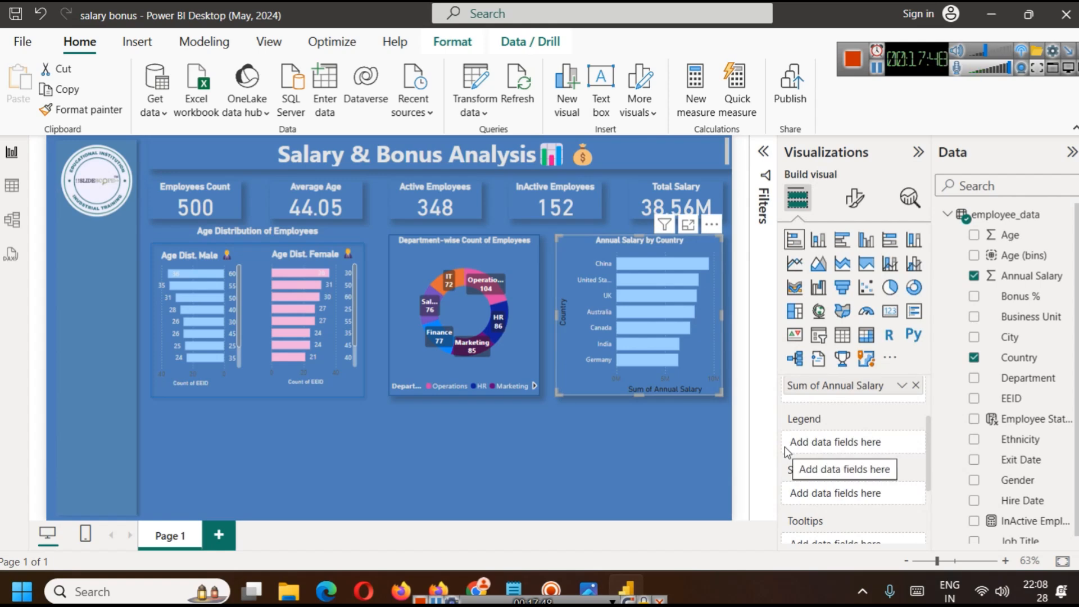
scroll(1057, 419, down, 1)
drag(1031, 474, 888, 448)
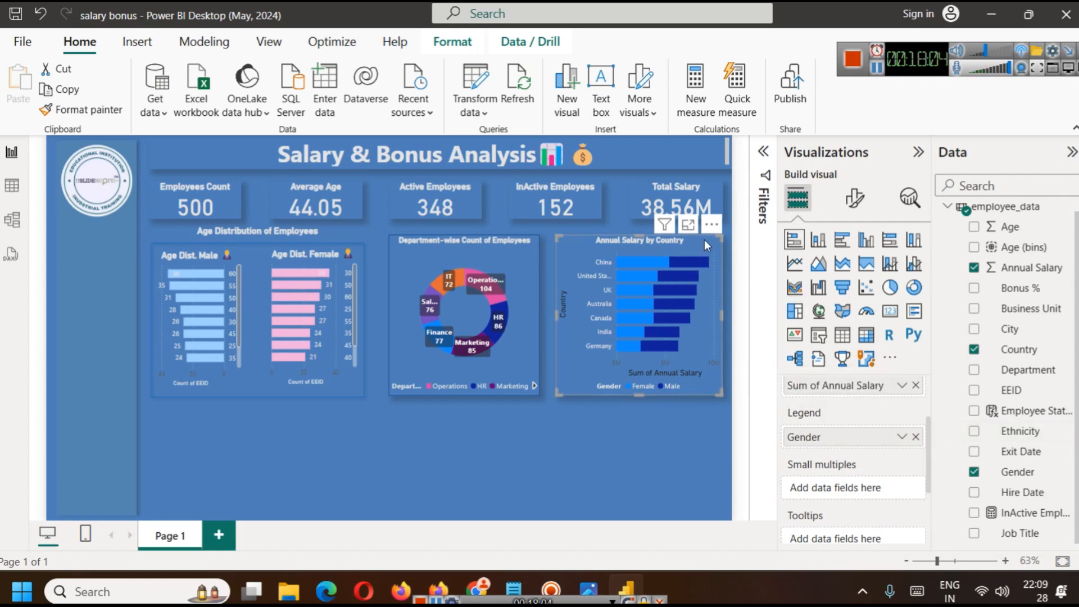
- Extend the salary bar chart's title to "Annual Salary by Country & Gender"
click(855, 198)
click(854, 274)
click(838, 354)
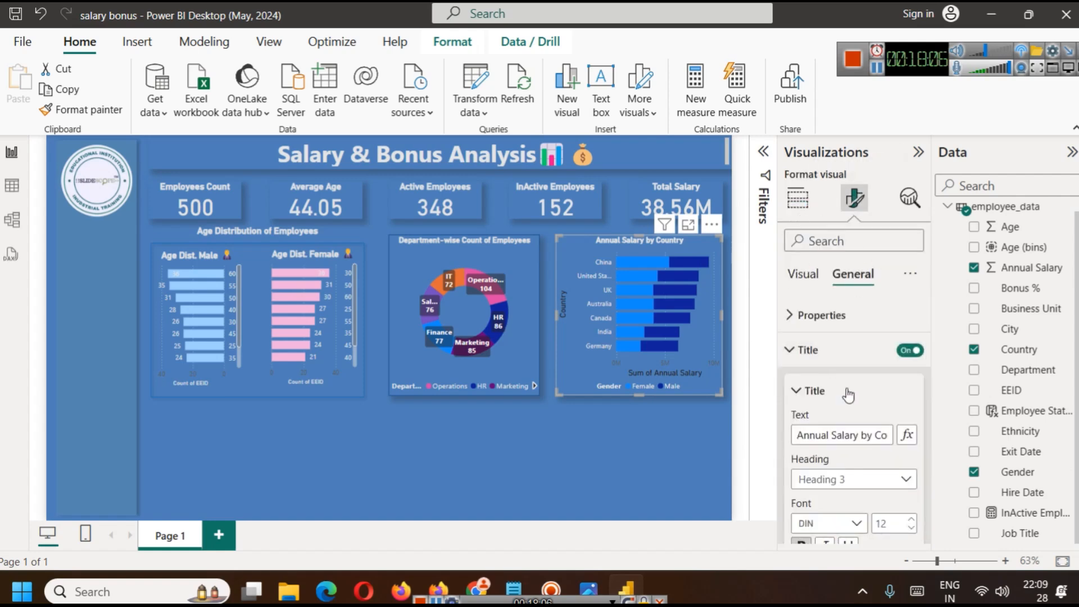
click(888, 442)
text(& Gender)
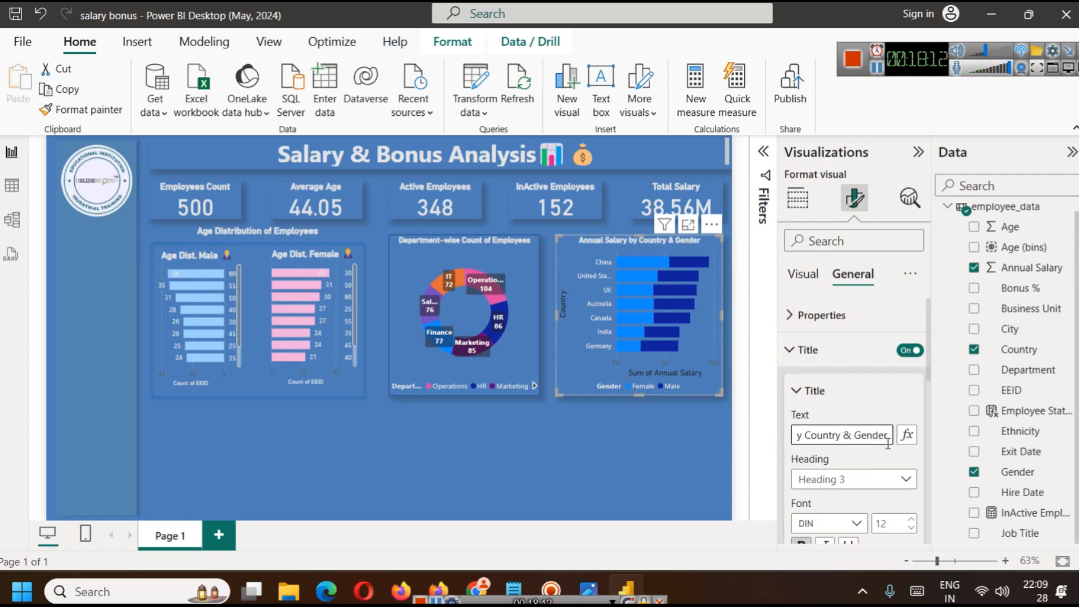
click(813, 350)
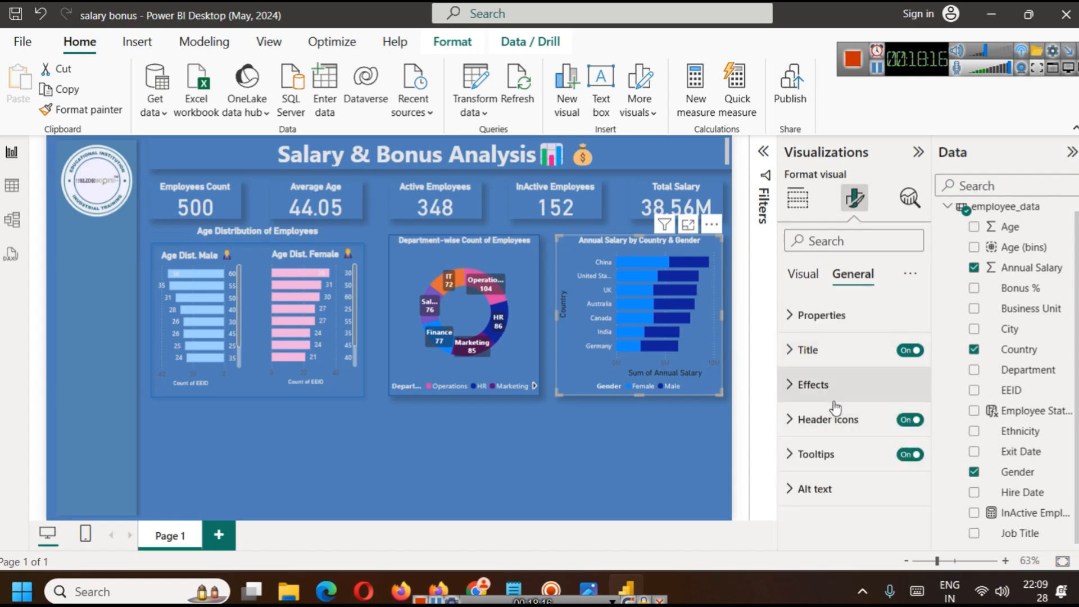
- Set the Female series bars in the salary chart to light pink
click(805, 276)
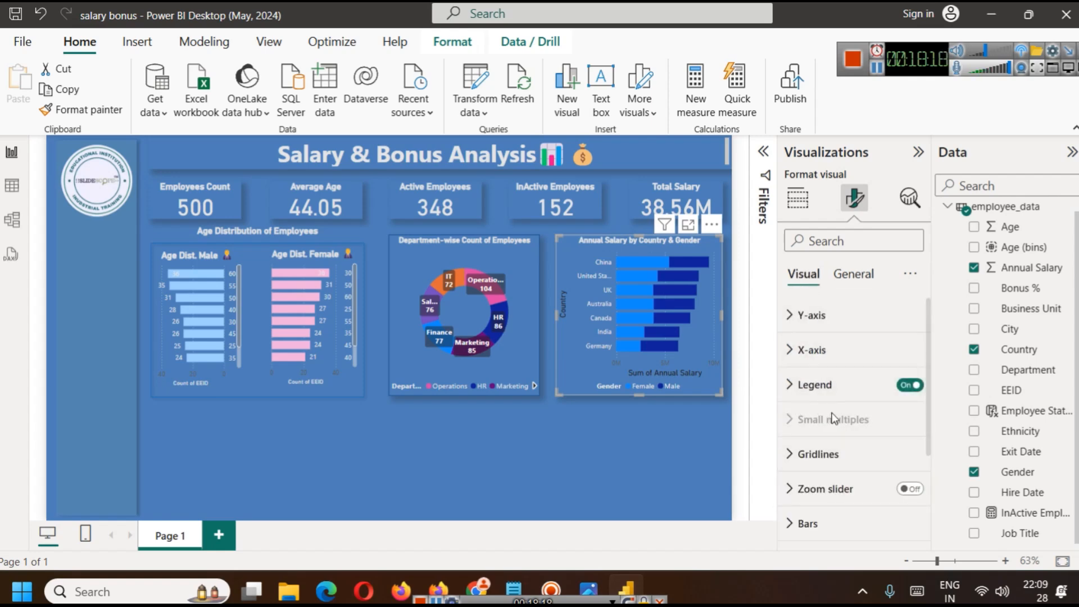
scroll(833, 419, down, 3)
scroll(833, 419, down, 2)
click(814, 390)
click(855, 458)
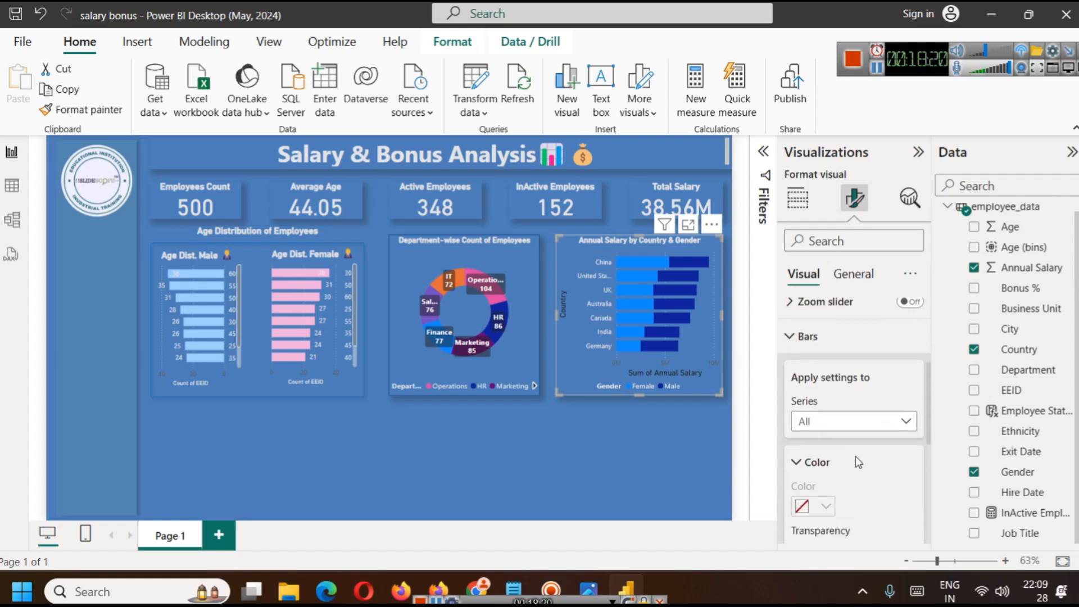
scroll(838, 416, down, 3)
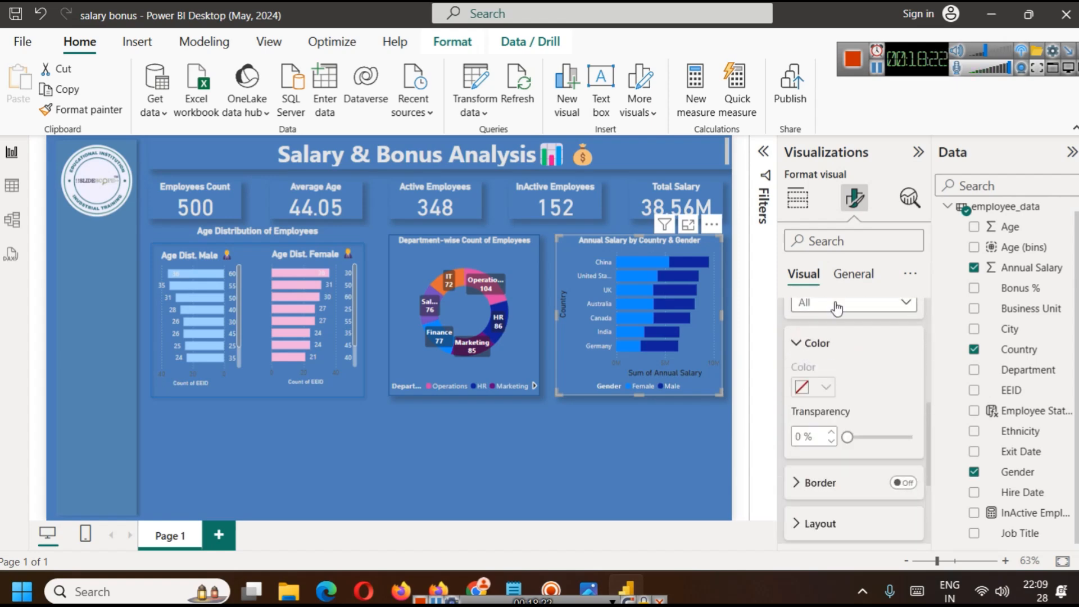
click(836, 303)
click(843, 350)
click(818, 387)
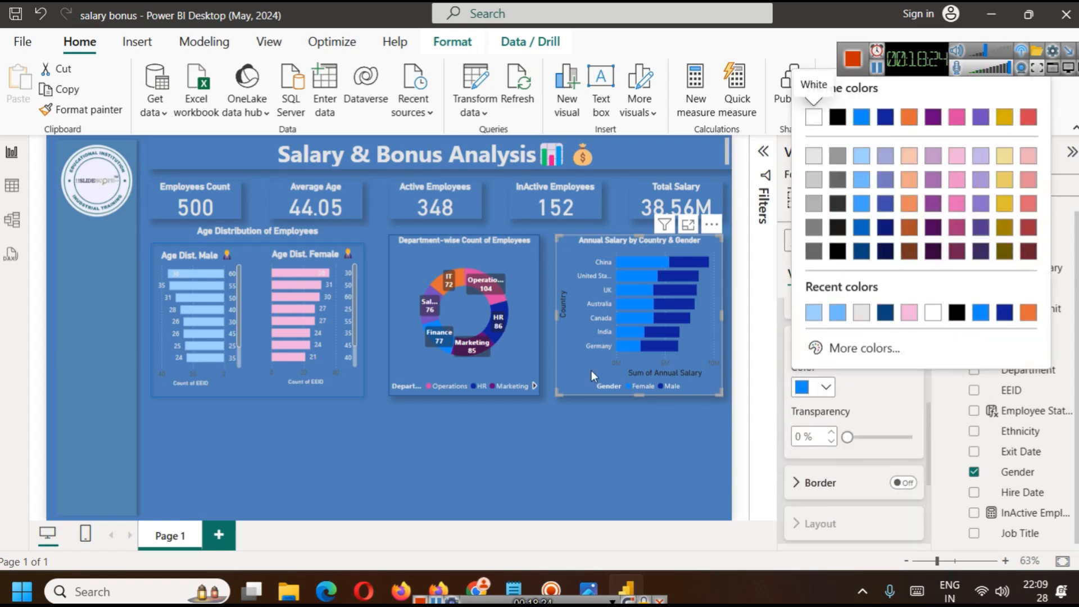
click(915, 314)
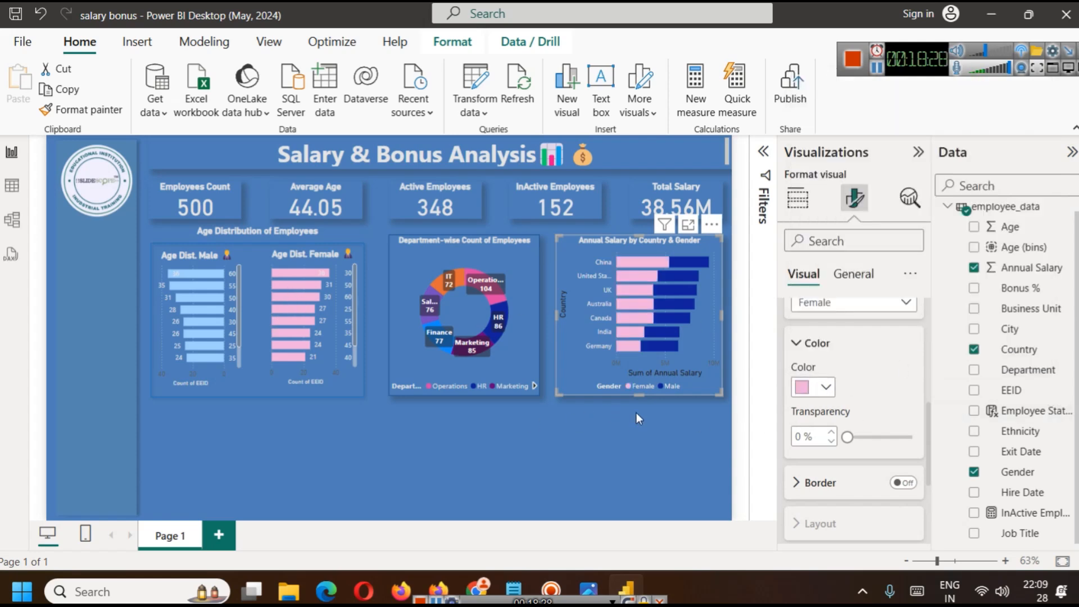
- Set the Male series bars in the salary chart to pale light blue
click(849, 303)
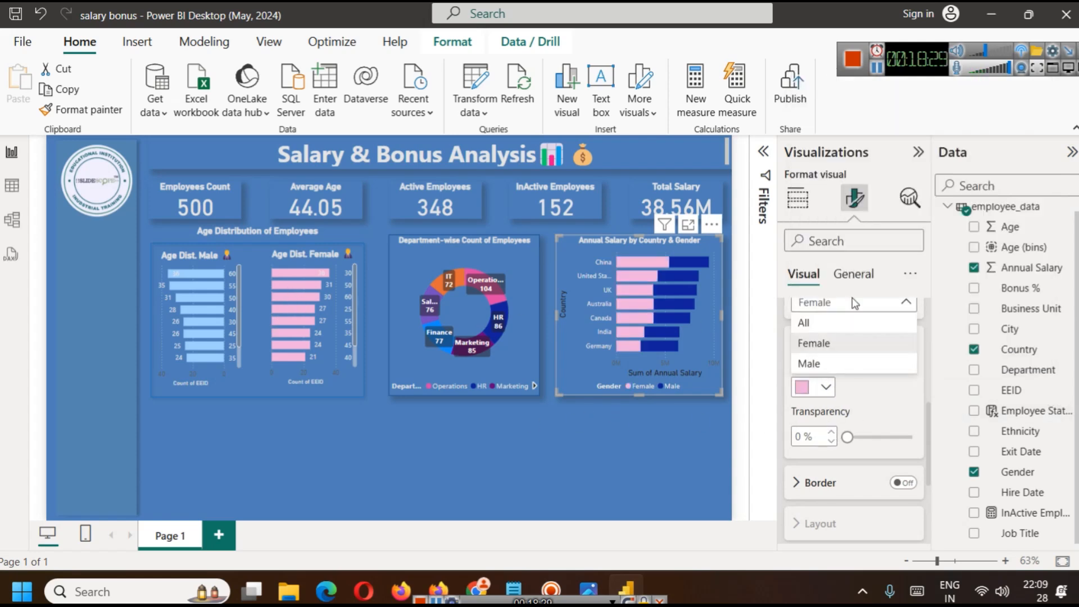
click(845, 362)
click(820, 387)
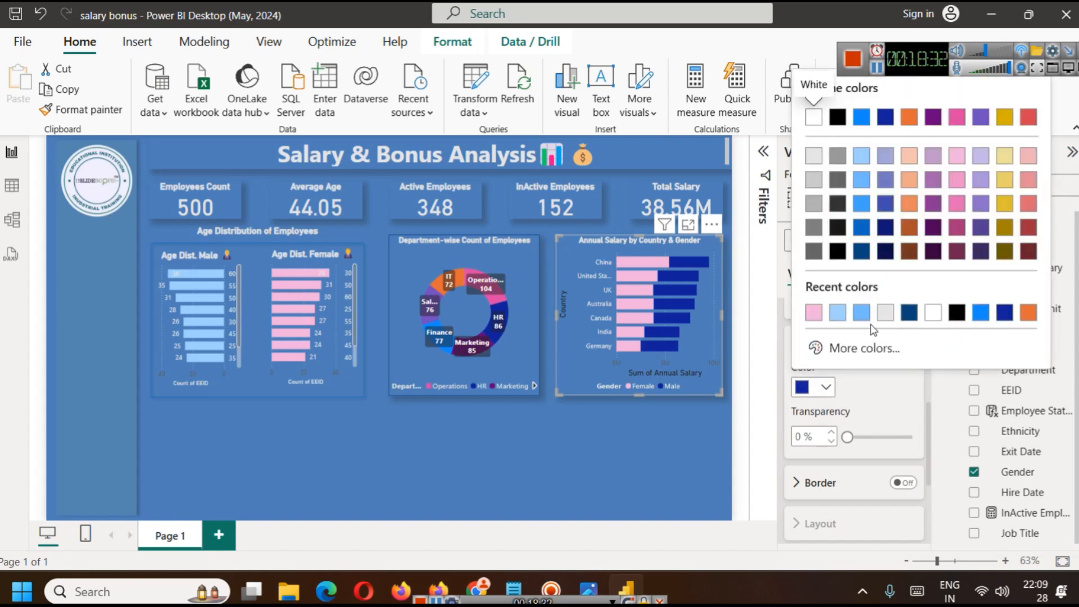
click(838, 313)
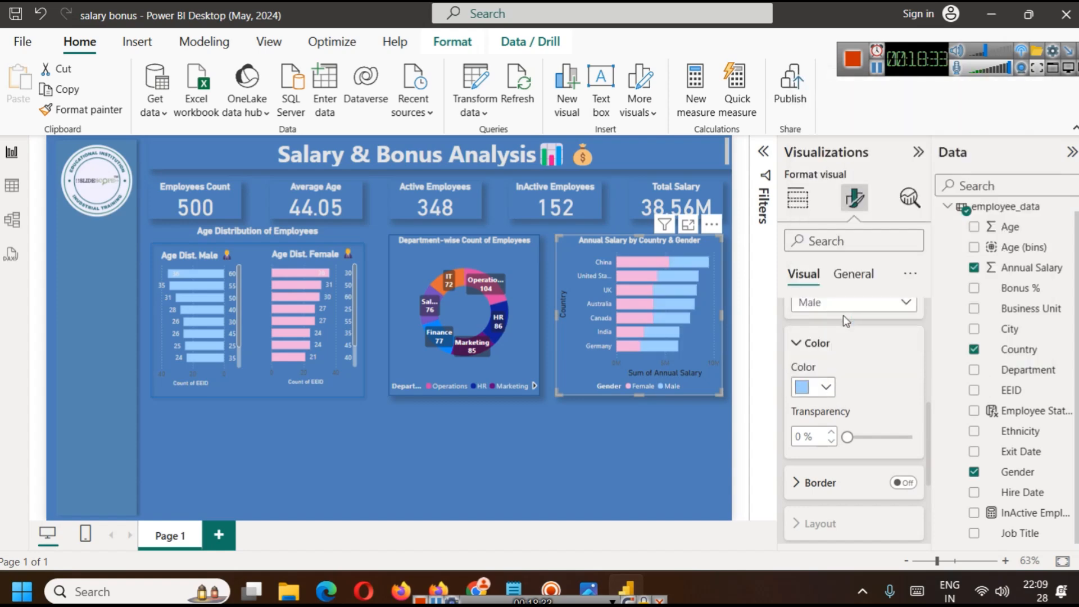
click(680, 448)
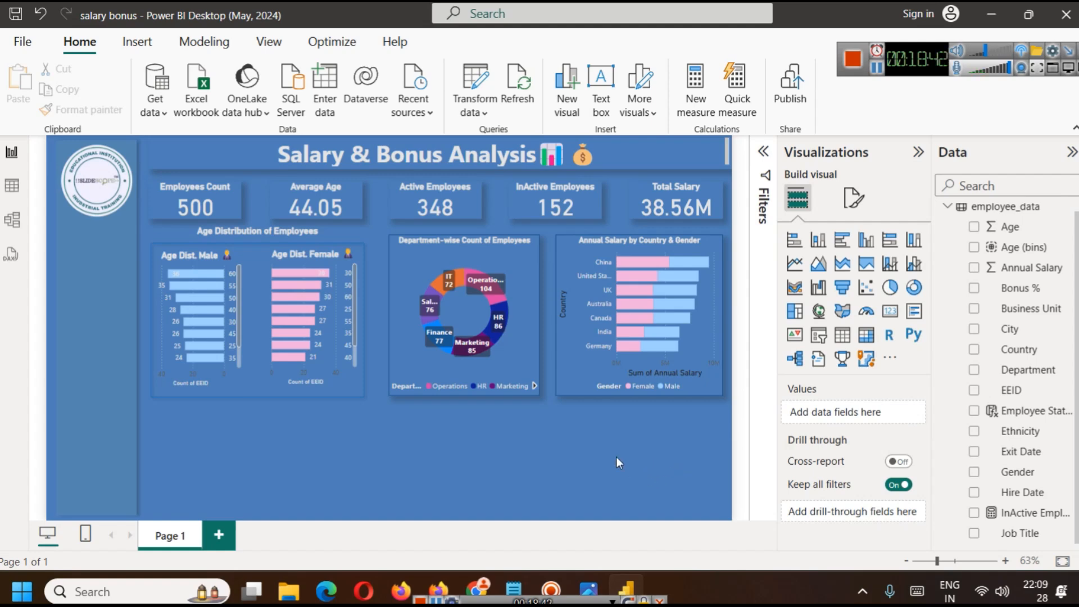
- Turn on data labels for the Annual Salary by Country & Gender bar chart and return to its field assignments
mouse_move(649, 262)
click(709, 302)
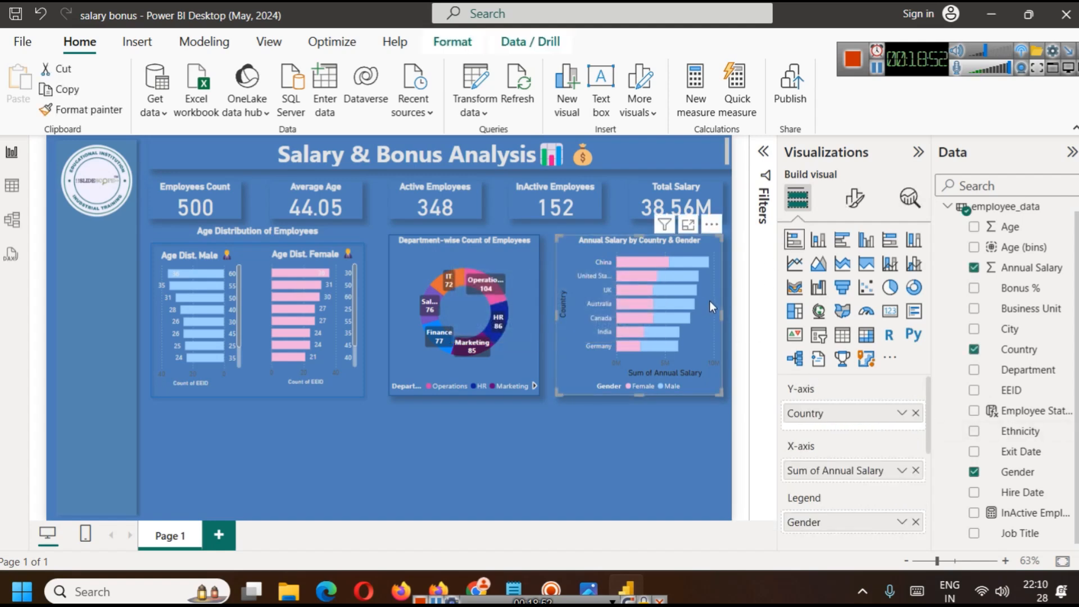
click(855, 197)
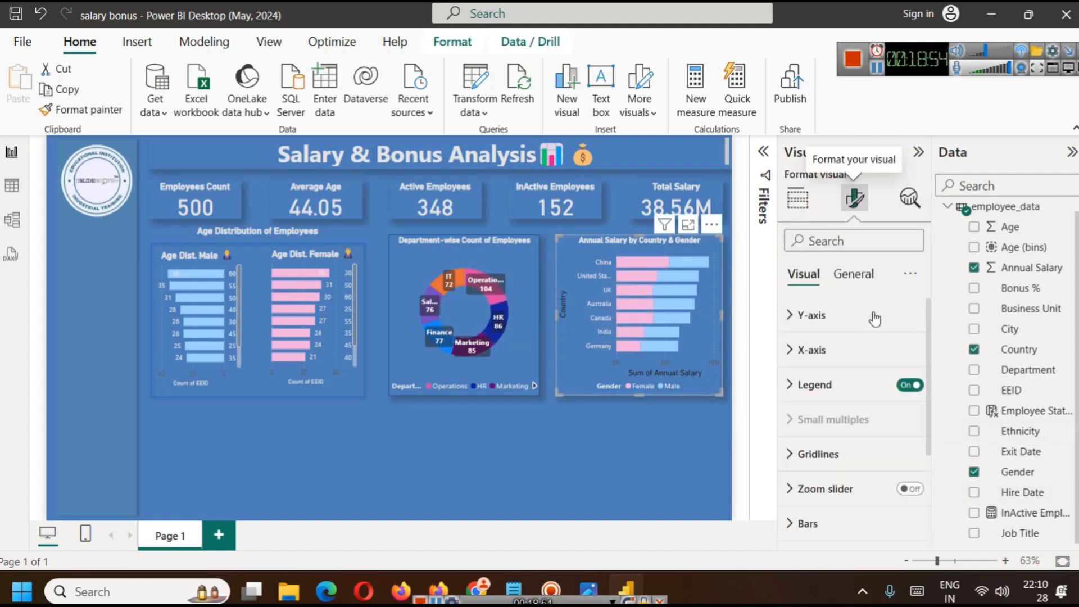
scroll(872, 409, down, 3)
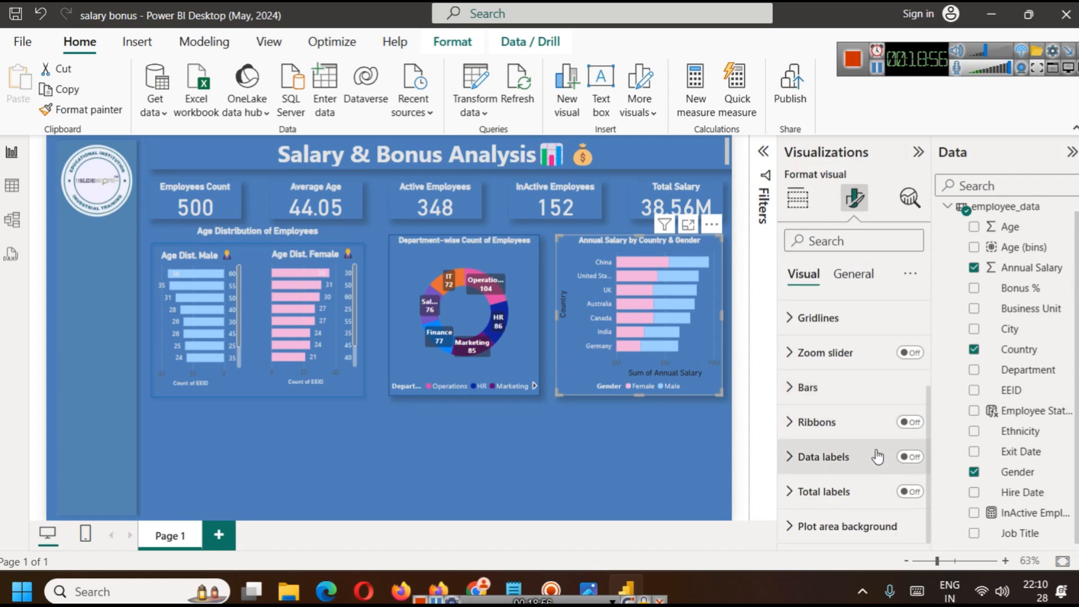
click(911, 458)
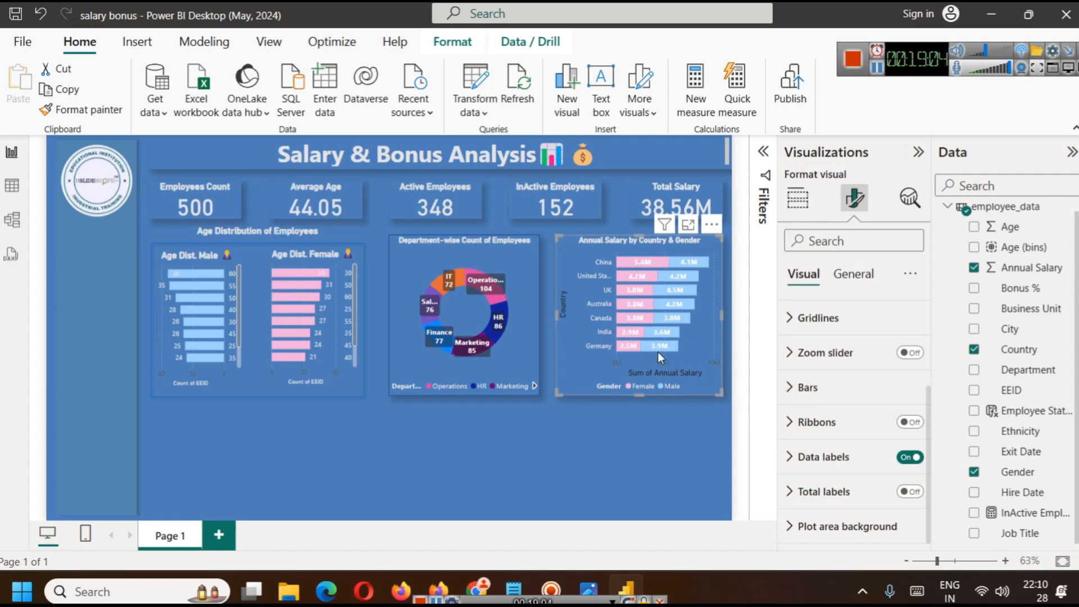
scroll(832, 351, up, 3)
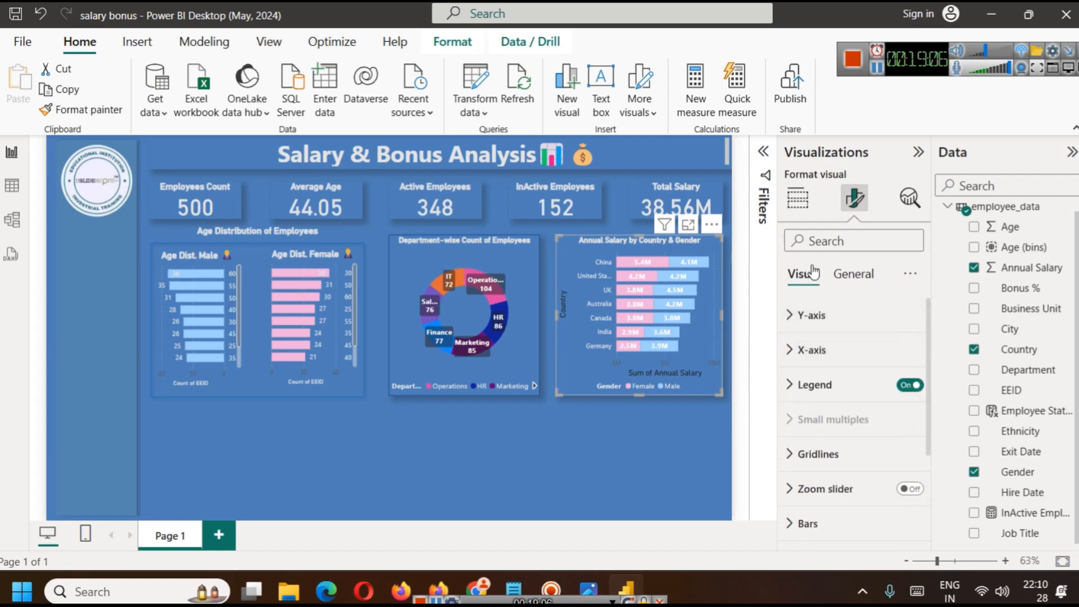
click(799, 198)
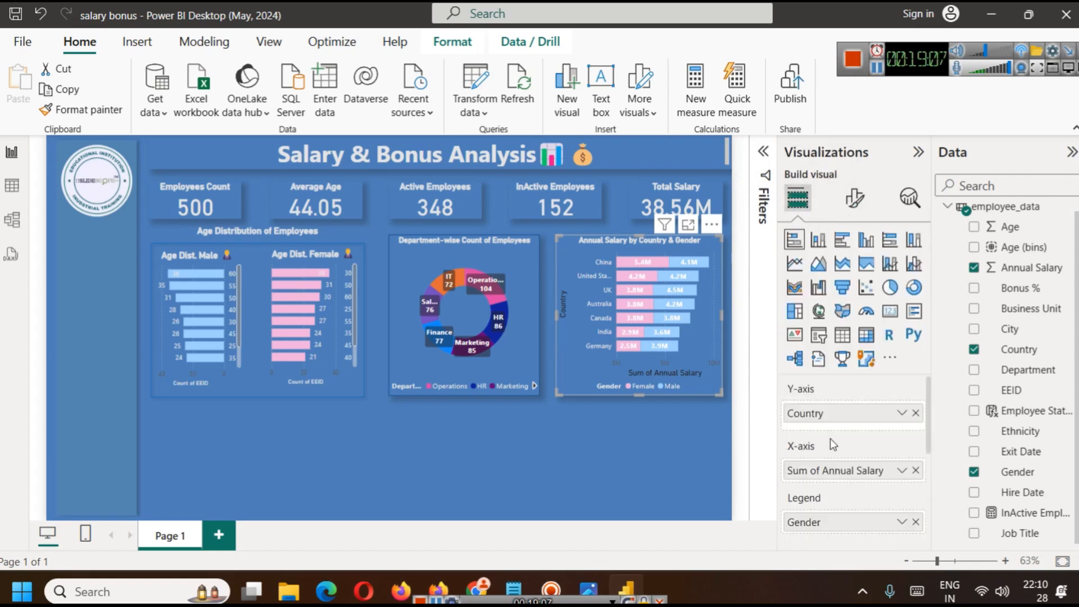
- Try averaging Annual Salary in the country and gender bar chart, and restore the sum
click(901, 472)
click(945, 282)
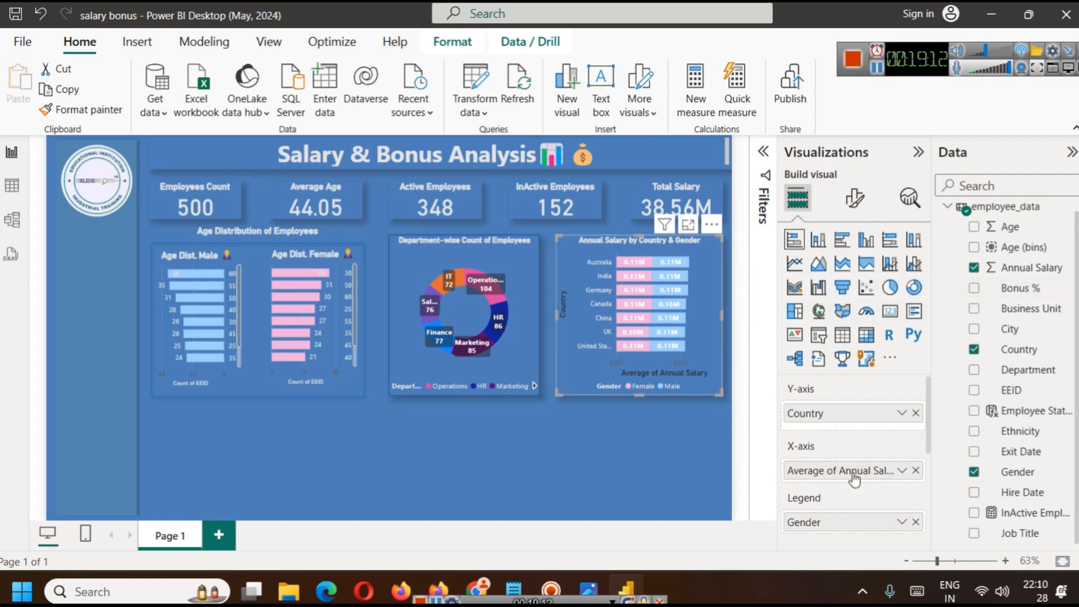
click(901, 471)
click(943, 264)
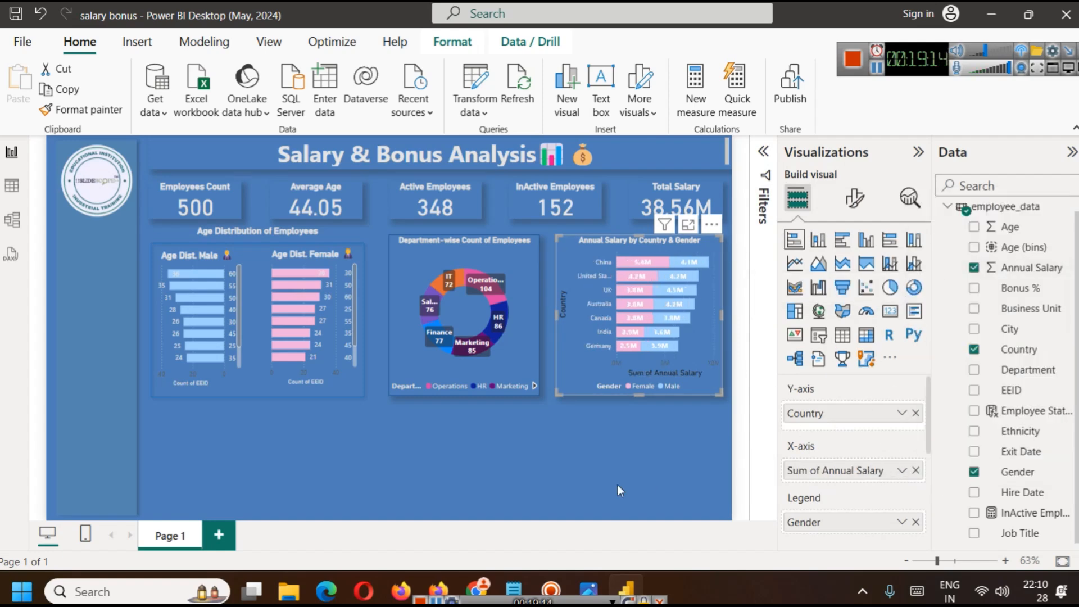
click(623, 468)
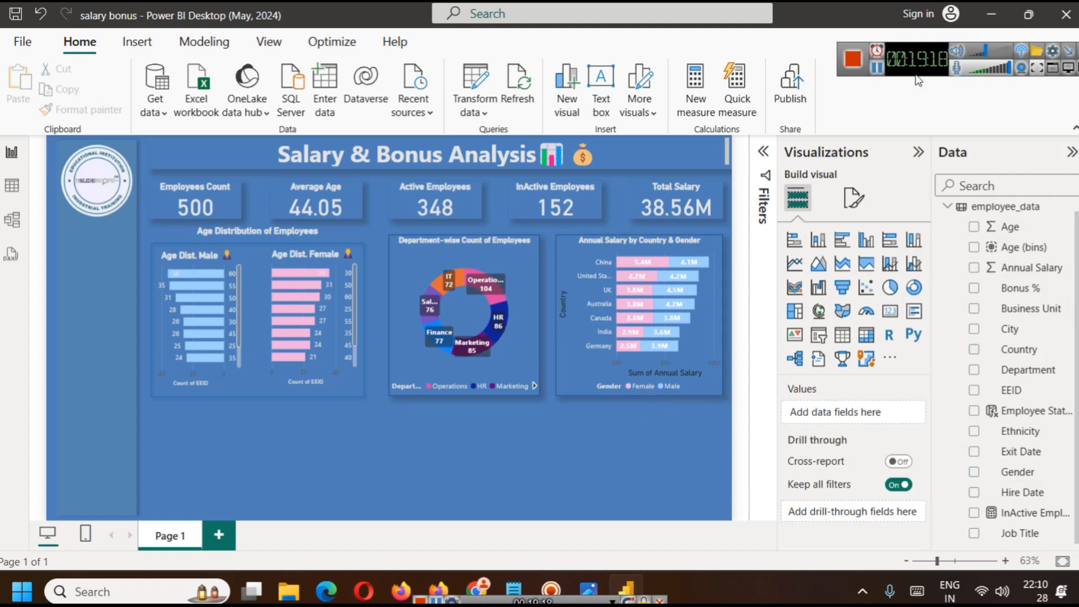
click(876, 68)
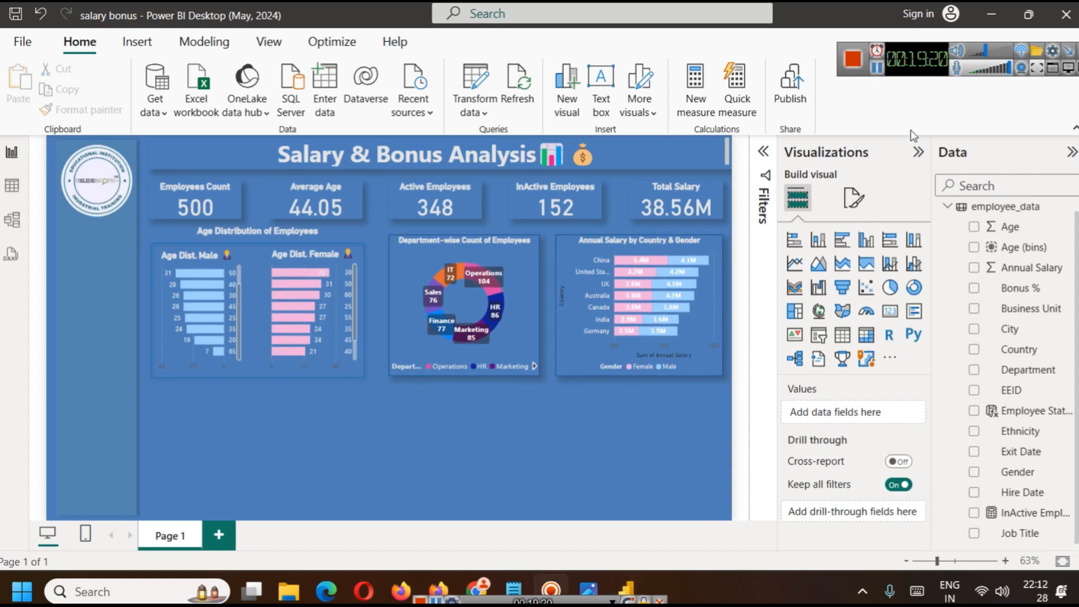
- Open the Employee Status calculated column's DAX formula and copy the whole formula
scroll(1045, 424, up, 1)
click(1038, 420)
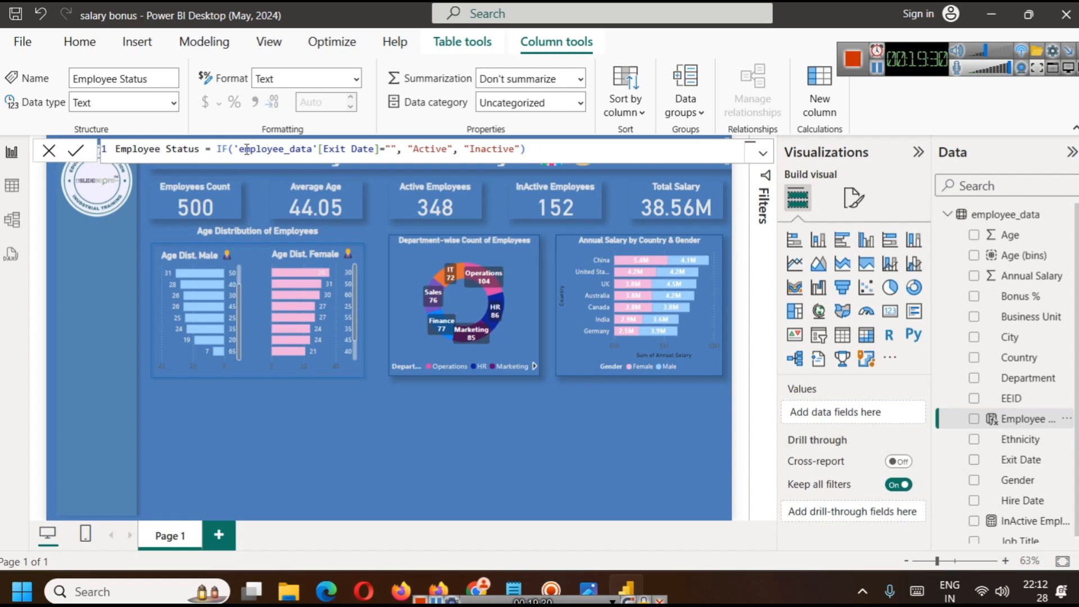
click(568, 149)
key(ctrl+a)
key(ctrl+c)
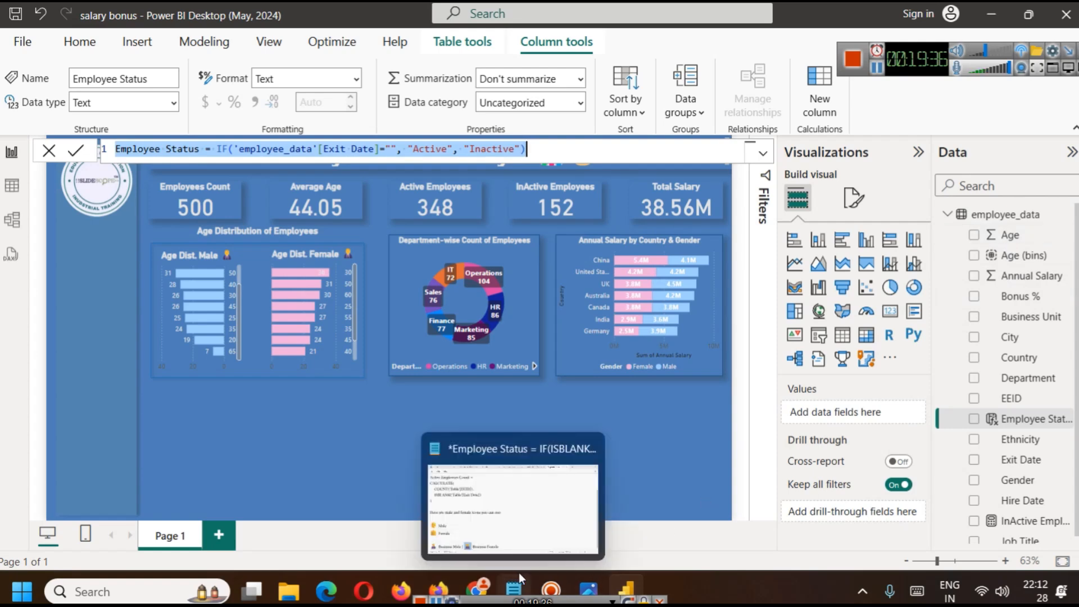
- Switch to Notepad and replace the Employee Status line with the copied formula: IF('employee_data'[Exit Date]="", "Active", "Inactive")
click(513, 588)
scroll(517, 328, up, 1)
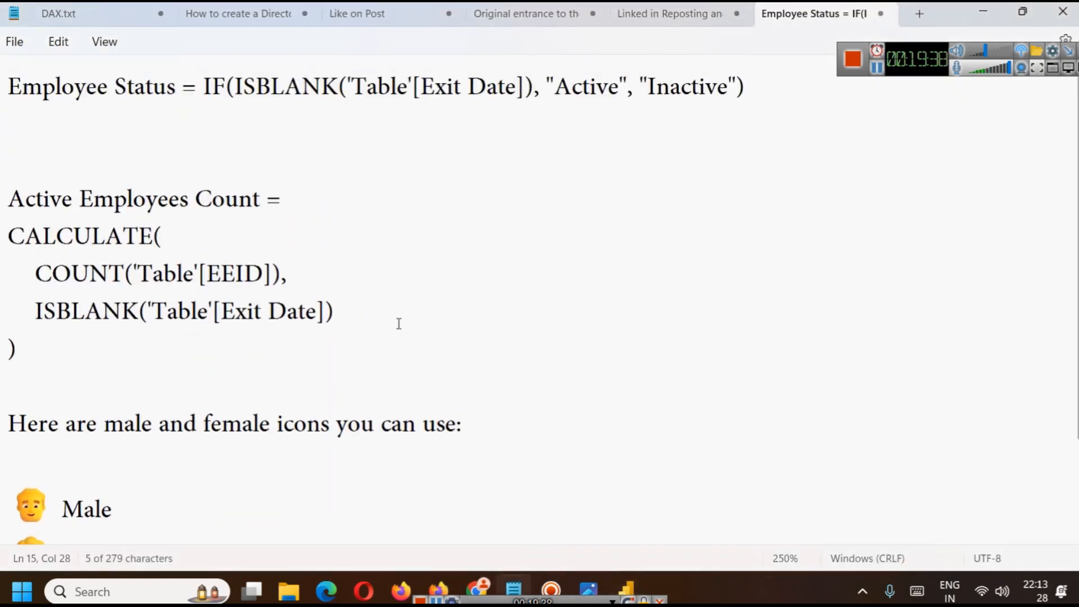
click(804, 86)
drag(805, 90, 7, 87)
key(ctrl+v)
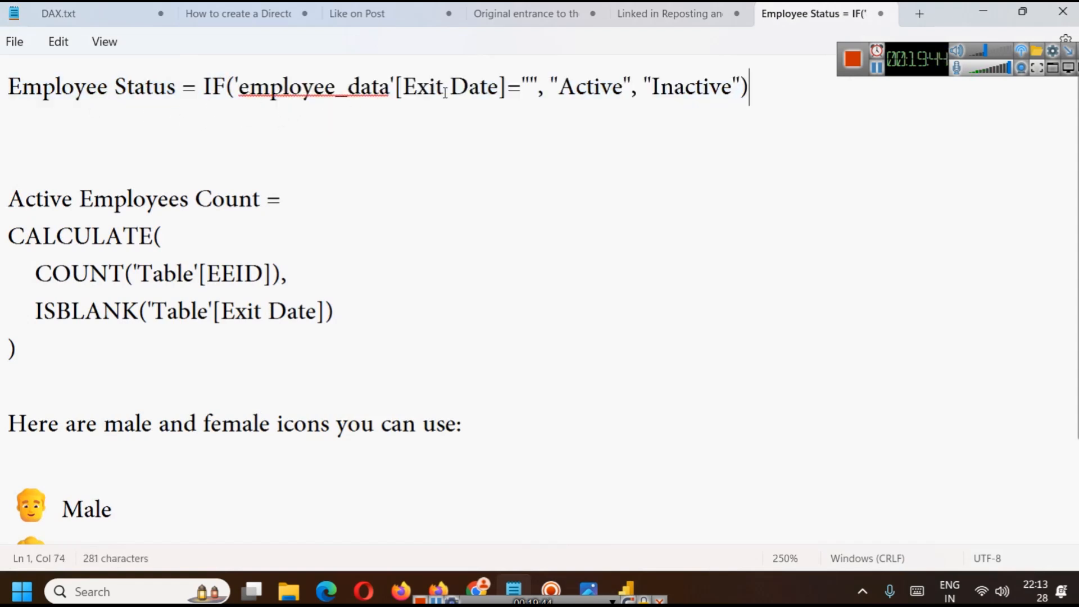
click(526, 76)
drag(521, 84, 534, 84)
click(534, 84)
click(531, 90)
key(BackSpace)
key(ctrl+s)
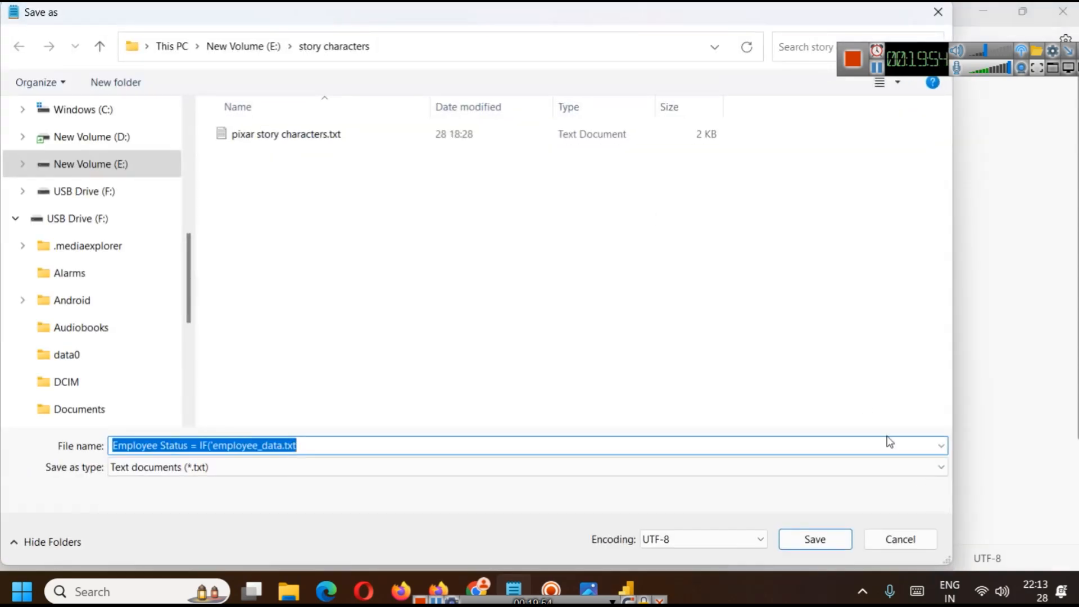
click(899, 540)
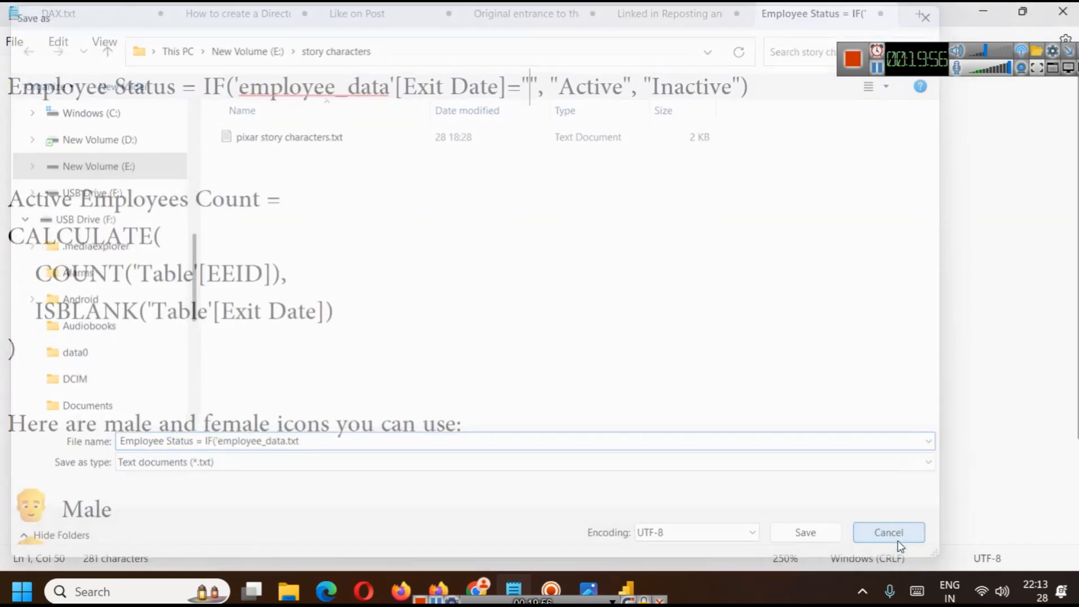
- Switch back to Power BI and examine the Hire Date column's values, format and data category in the table view
key(alt+Tab)
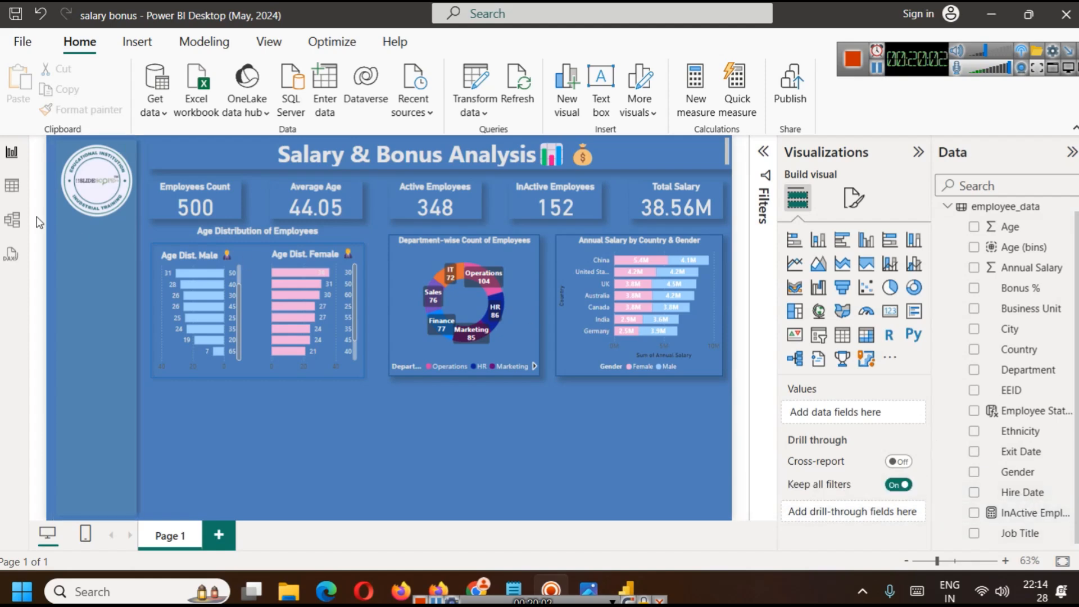
click(13, 188)
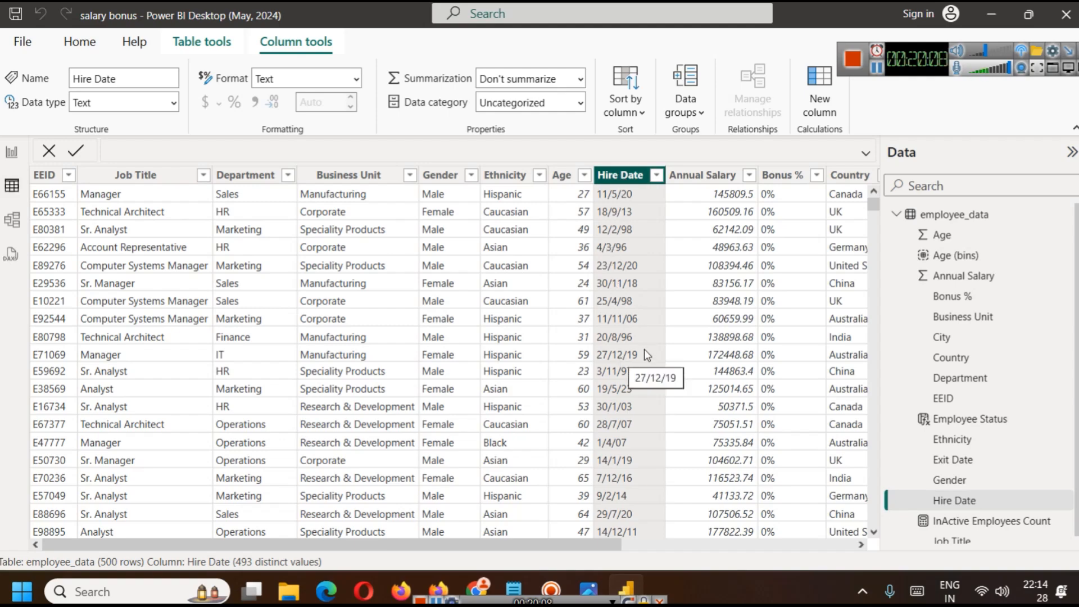
drag(874, 205, 881, 558)
drag(882, 492, 875, 198)
click(656, 176)
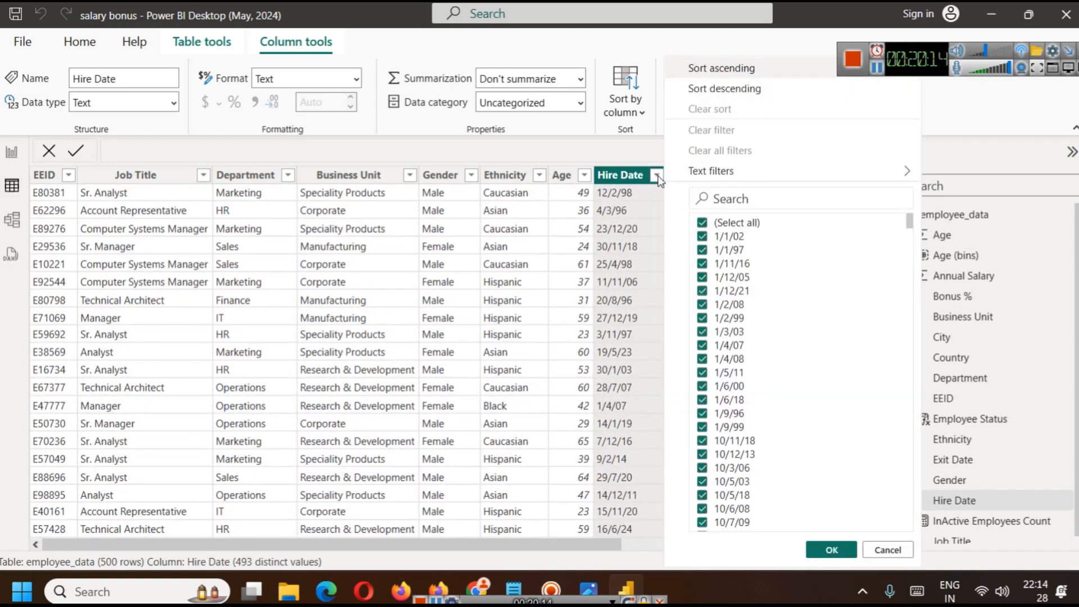
click(623, 173)
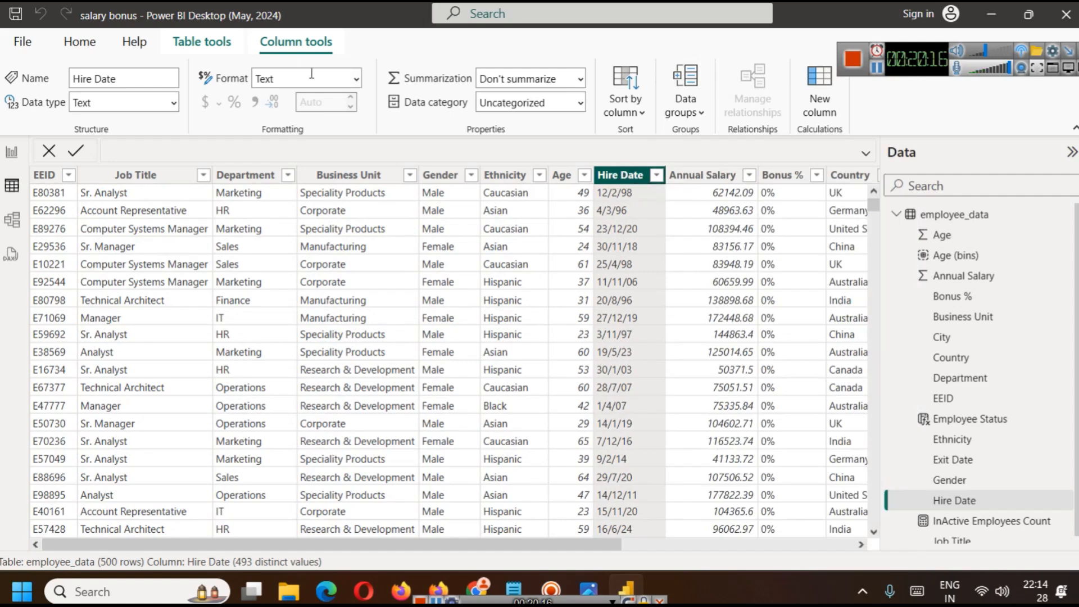
click(357, 80)
click(356, 80)
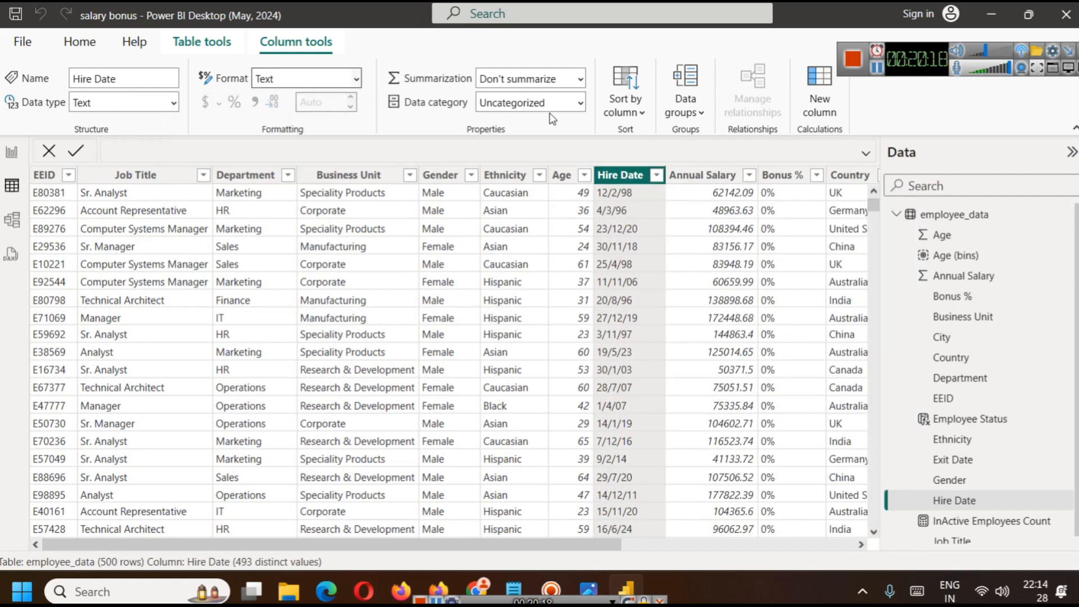
click(580, 102)
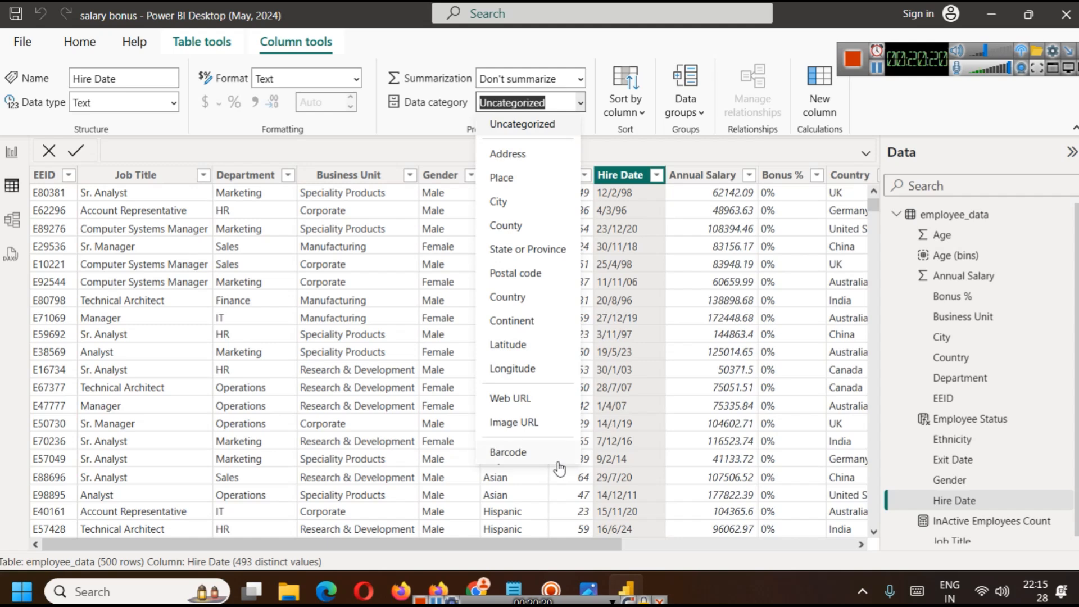
- Convert the Hire Date column of employee_data to the Date type in Power Query and apply the change to the report
click(11, 152)
click(471, 110)
click(495, 141)
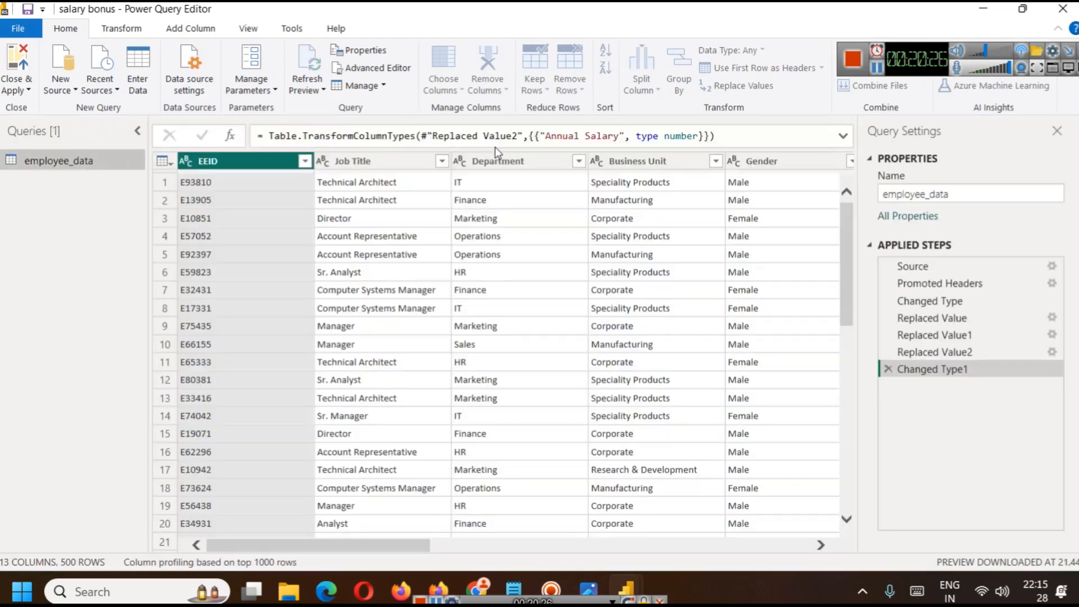
drag(404, 554, 602, 553)
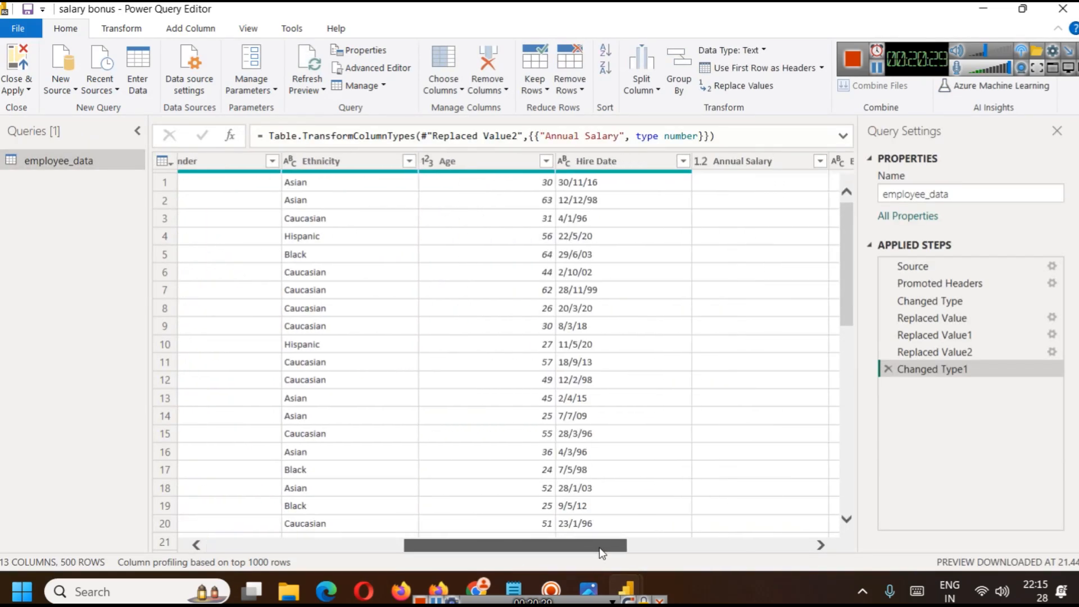
right_click(608, 166)
mouse_move(676, 312)
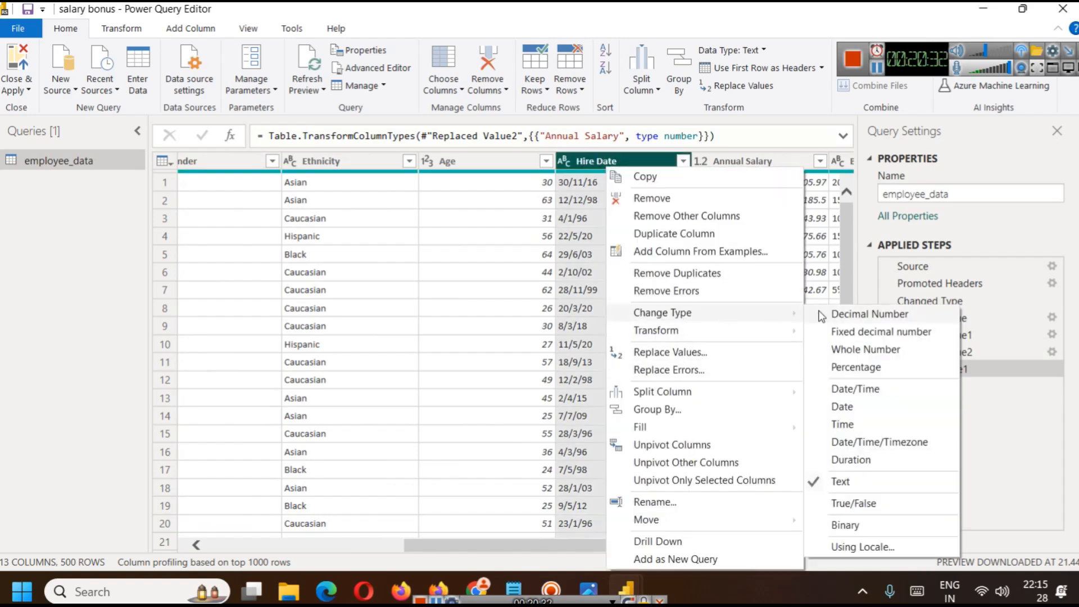
click(843, 406)
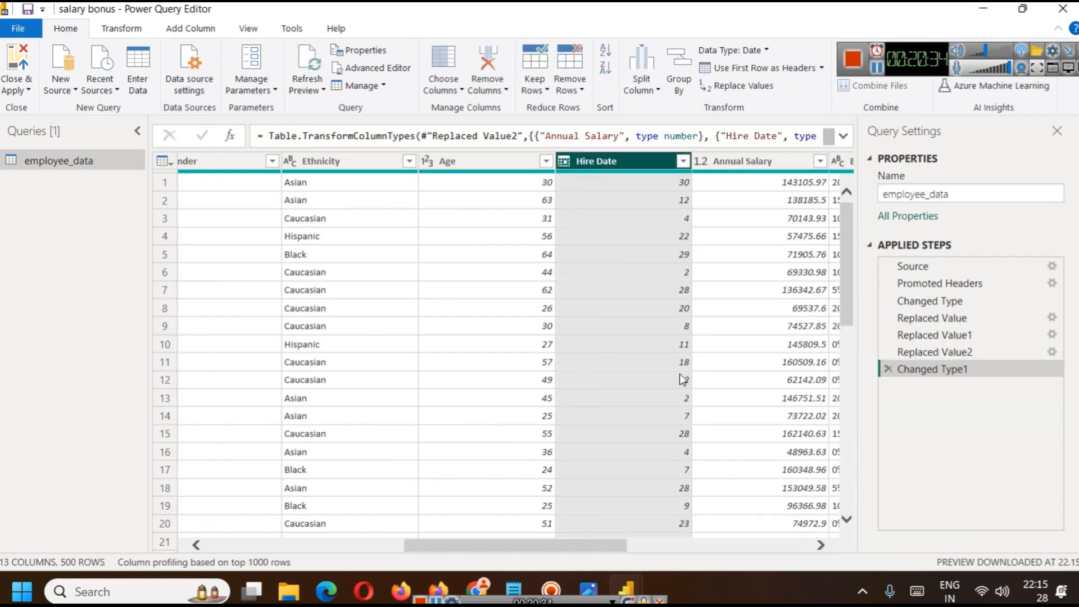
drag(840, 238, 802, 436)
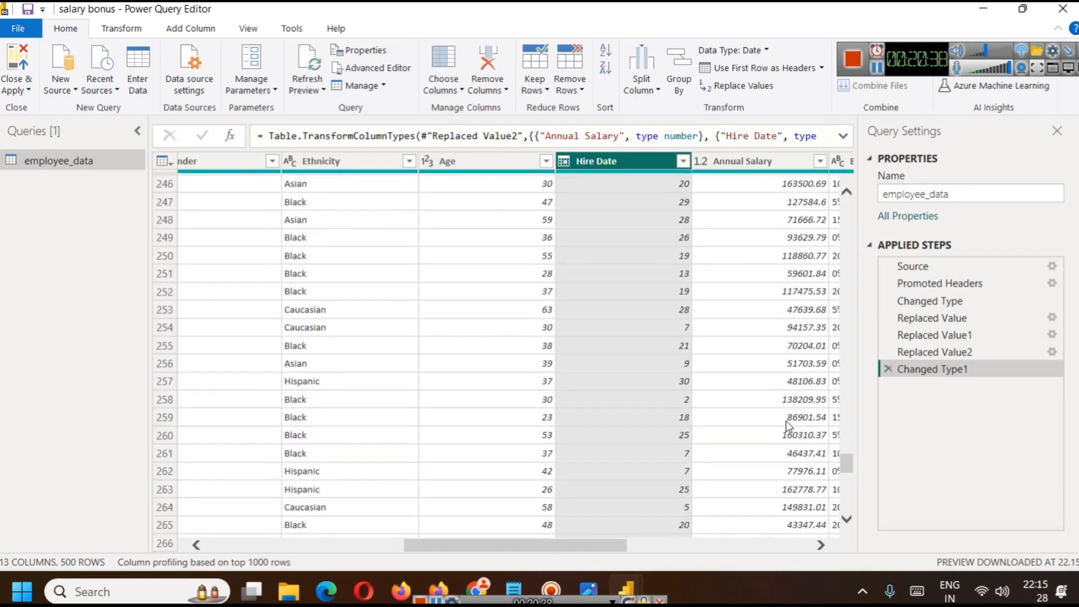
click(24, 93)
click(31, 108)
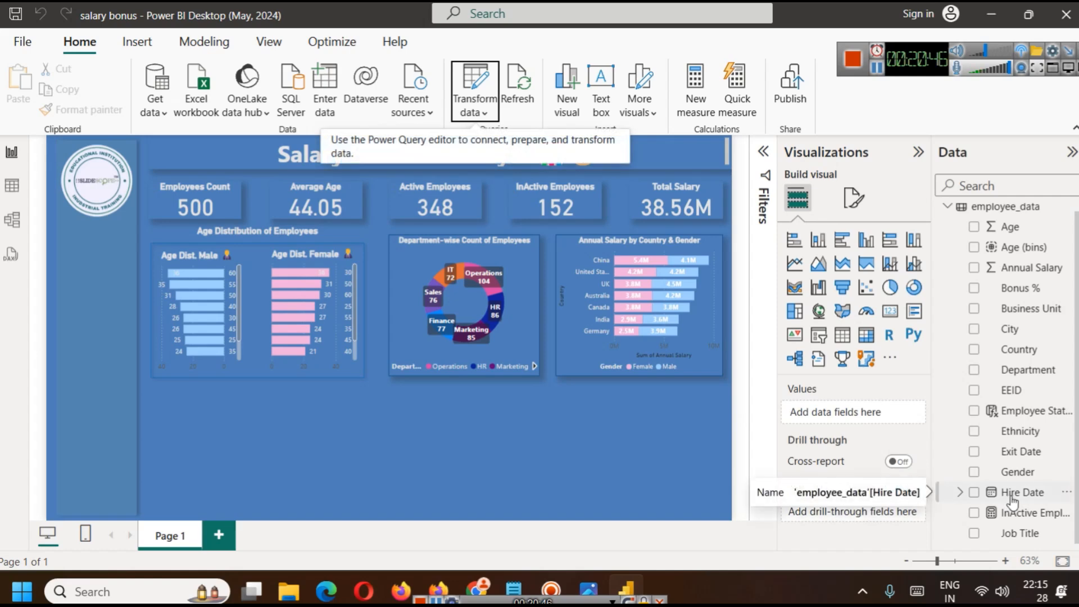
- Add a line chart below the age distribution charts and assign the Hire Date hierarchy to its X-axis
click(959, 493)
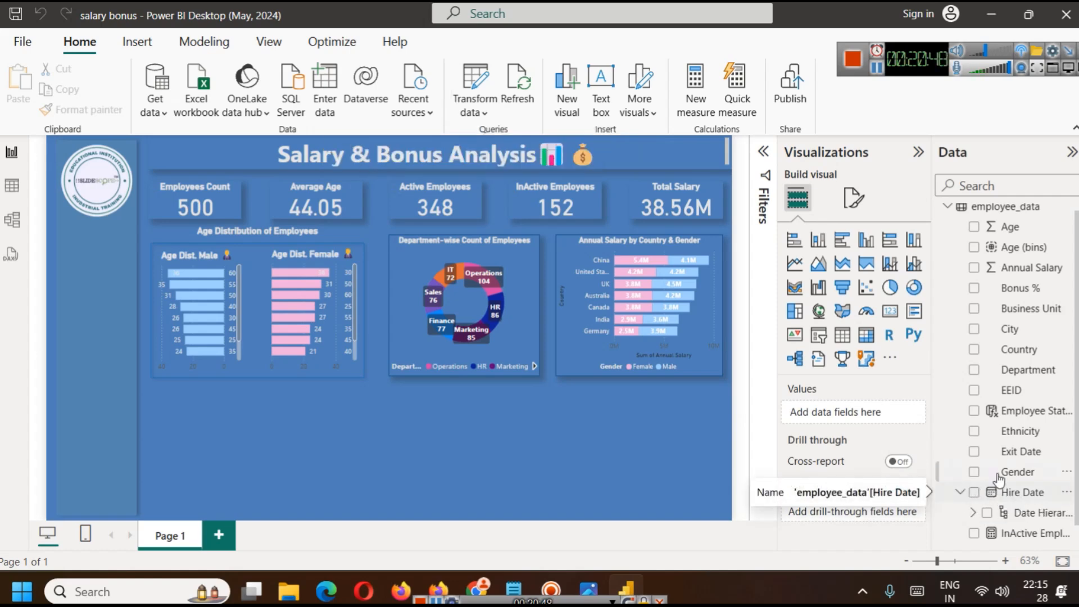
click(973, 491)
scroll(1006, 472, down, 2)
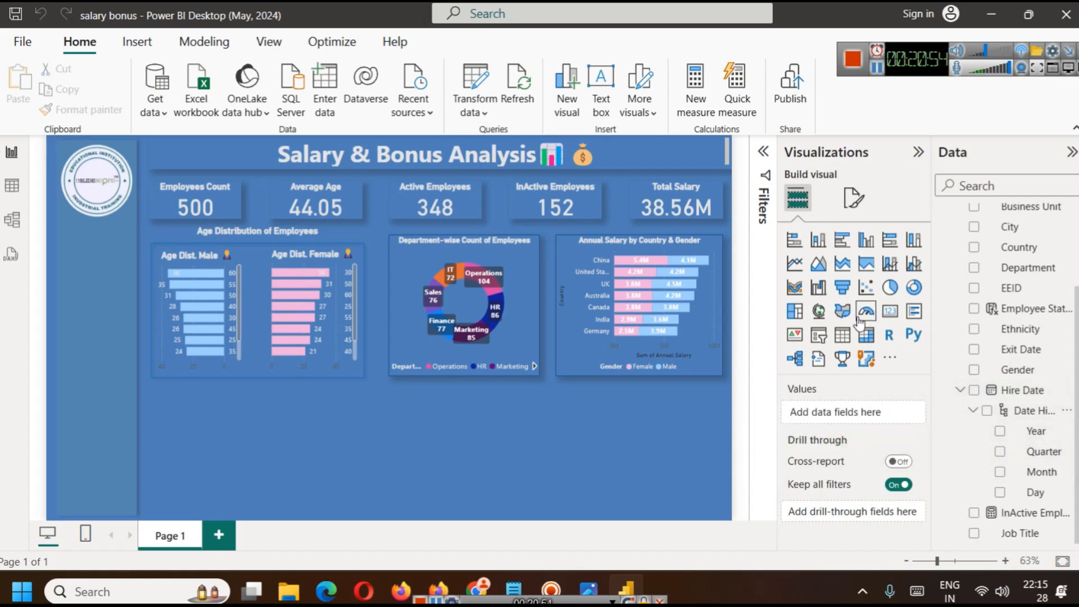
click(794, 261)
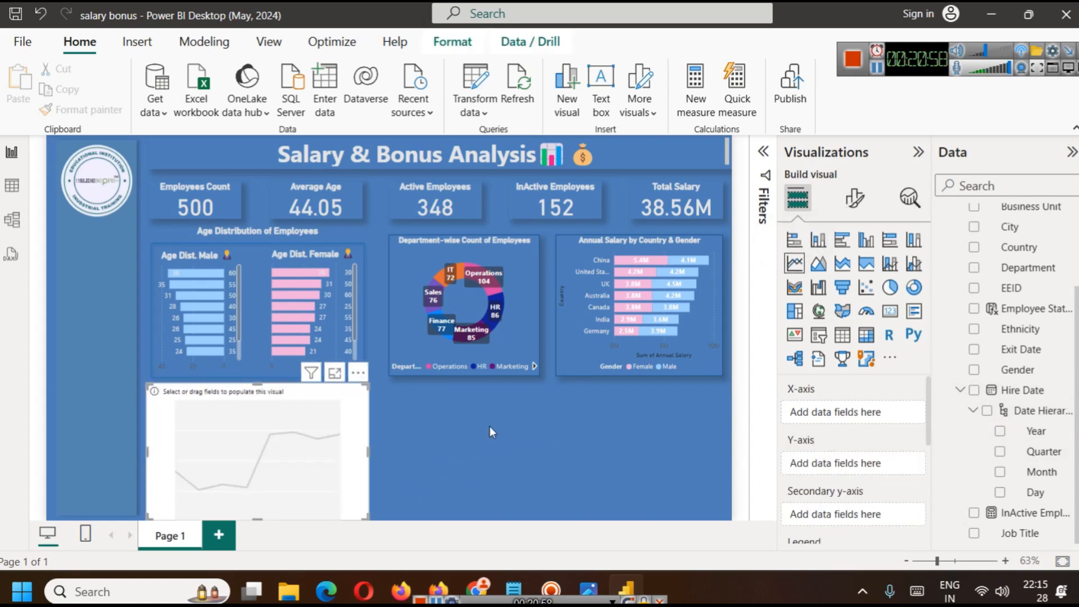
click(403, 246)
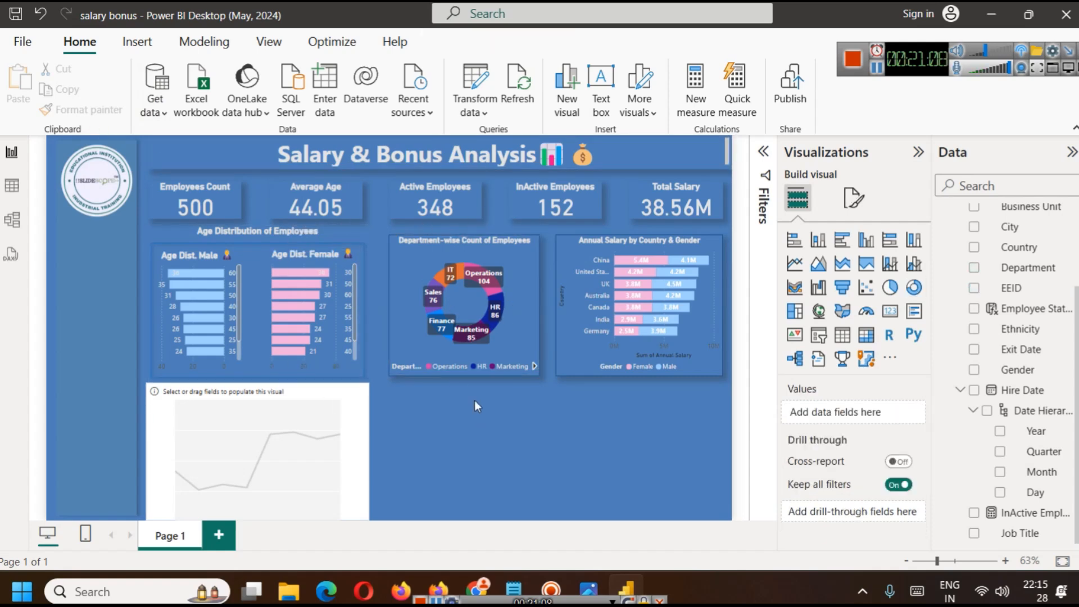
click(487, 291)
click(518, 275)
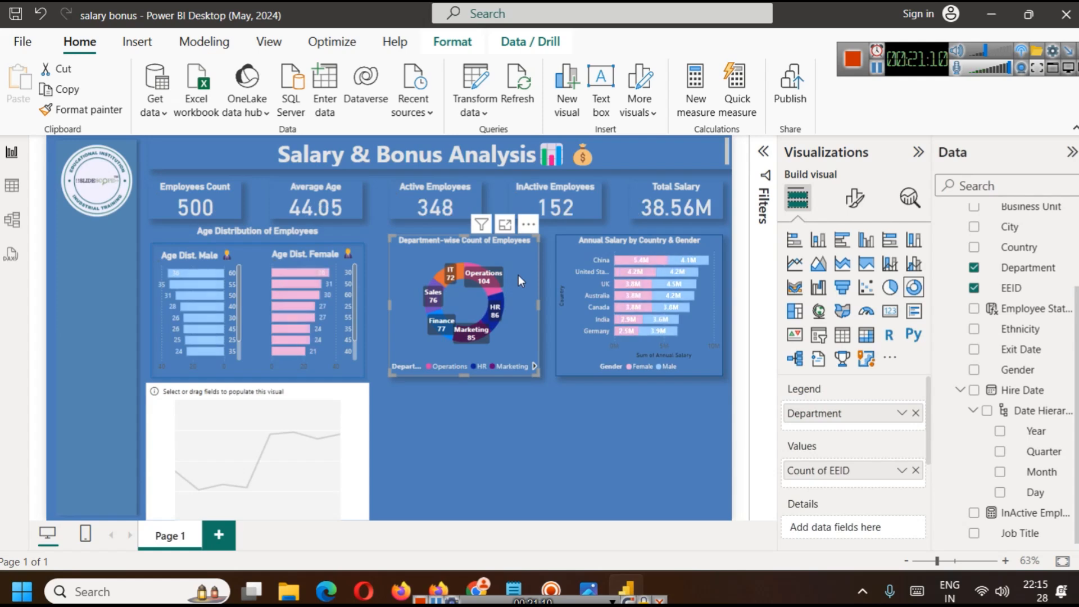
click(232, 422)
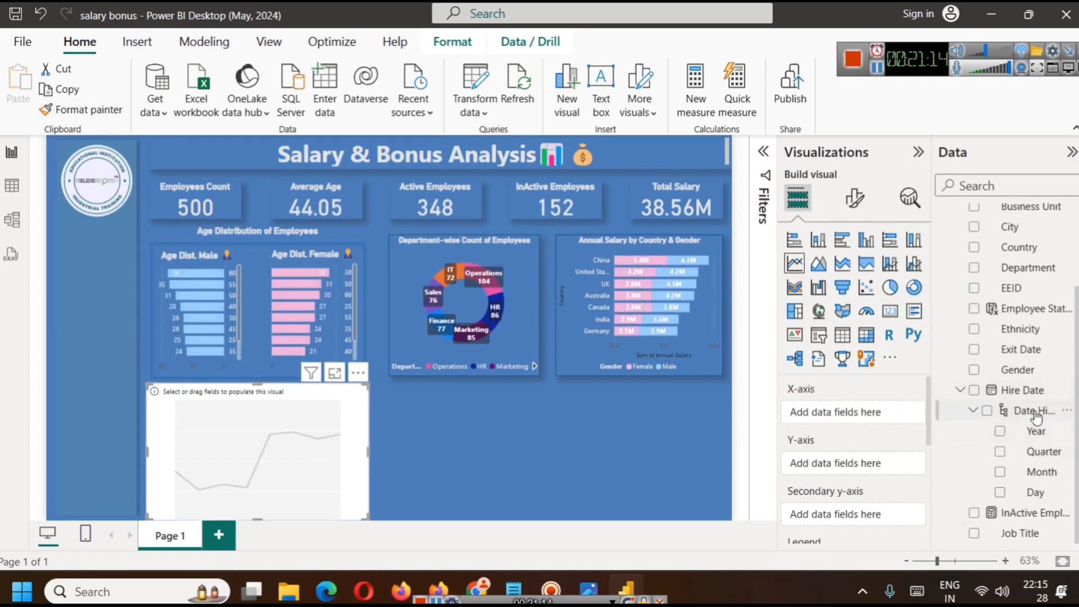
drag(1026, 390, 852, 419)
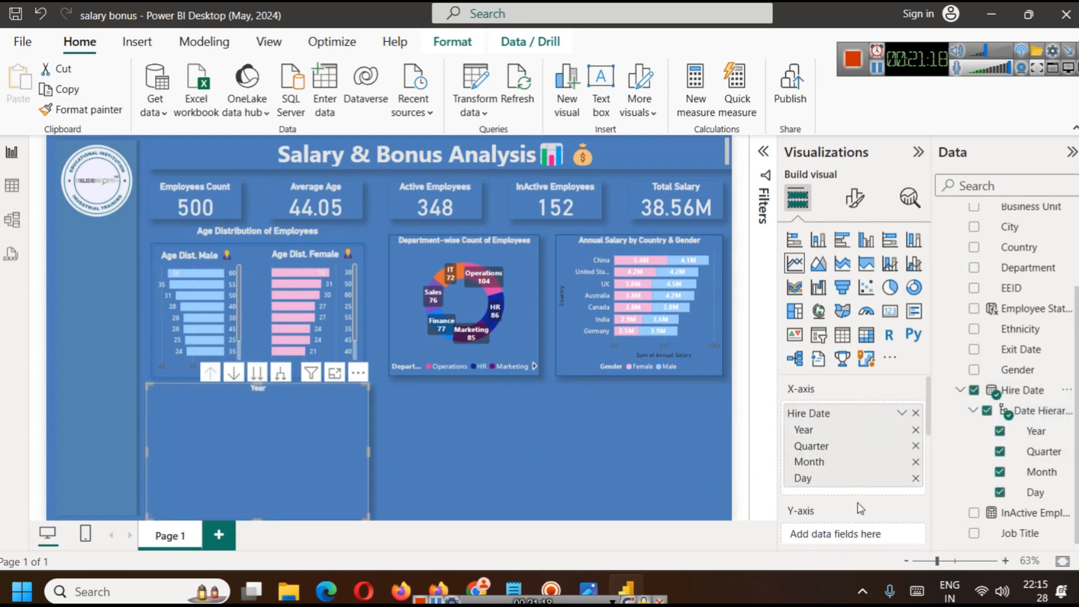
- Assign EEID to the Y-axis of the hire date line chart
scroll(855, 505, down, 3)
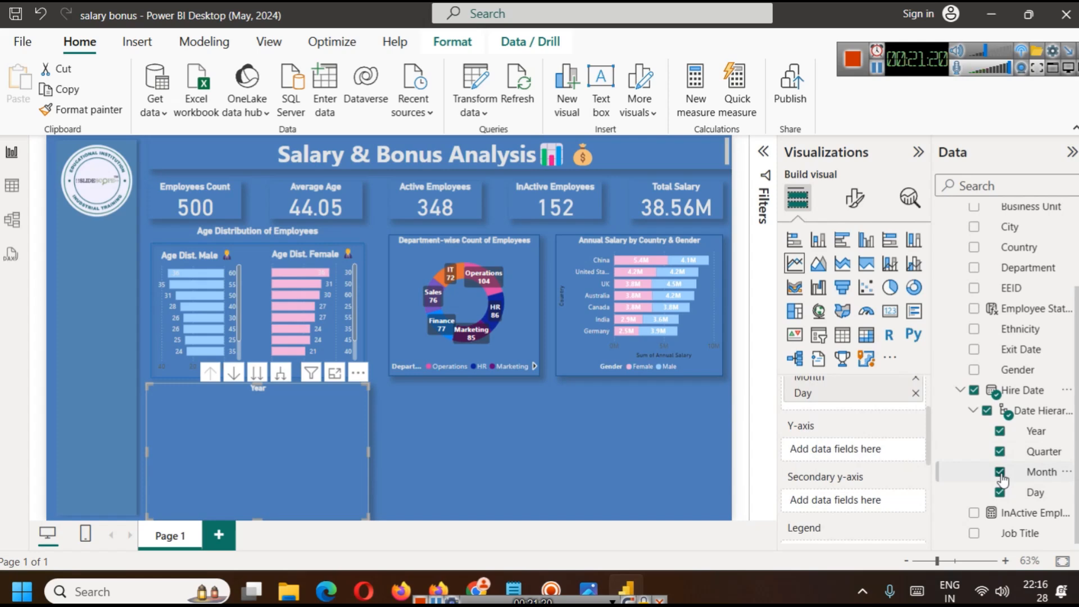
scroll(1012, 466, up, 2)
mouse_move(1012, 399)
mouse_down()
mouse_move(851, 491)
mouse_move(846, 450)
mouse_up()
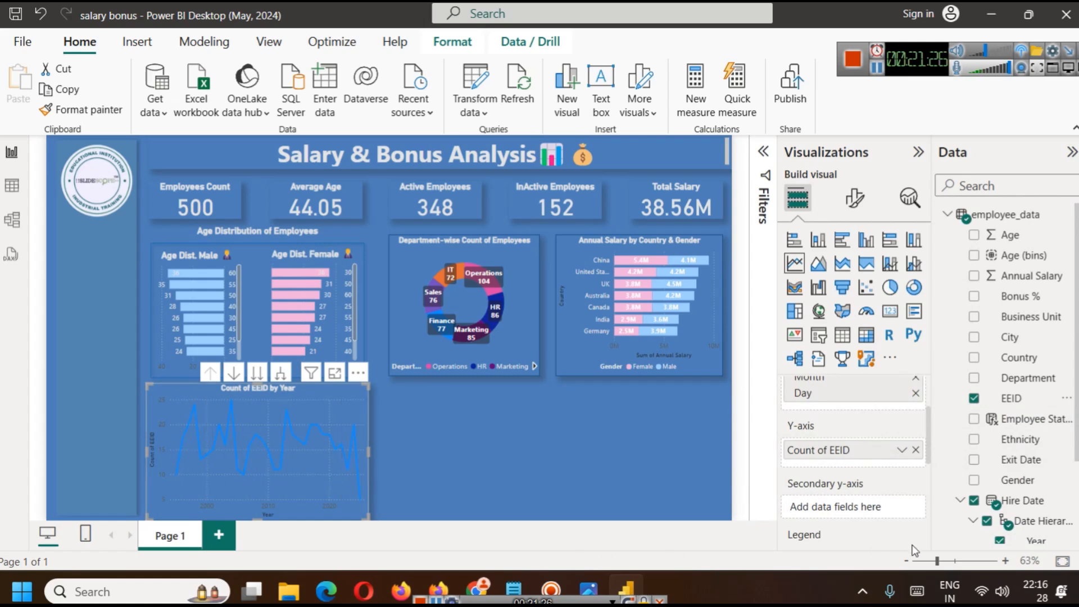
- Rename the line chart's EEID count value to "Count" for this visual and open the chart's formatting options
click(902, 451)
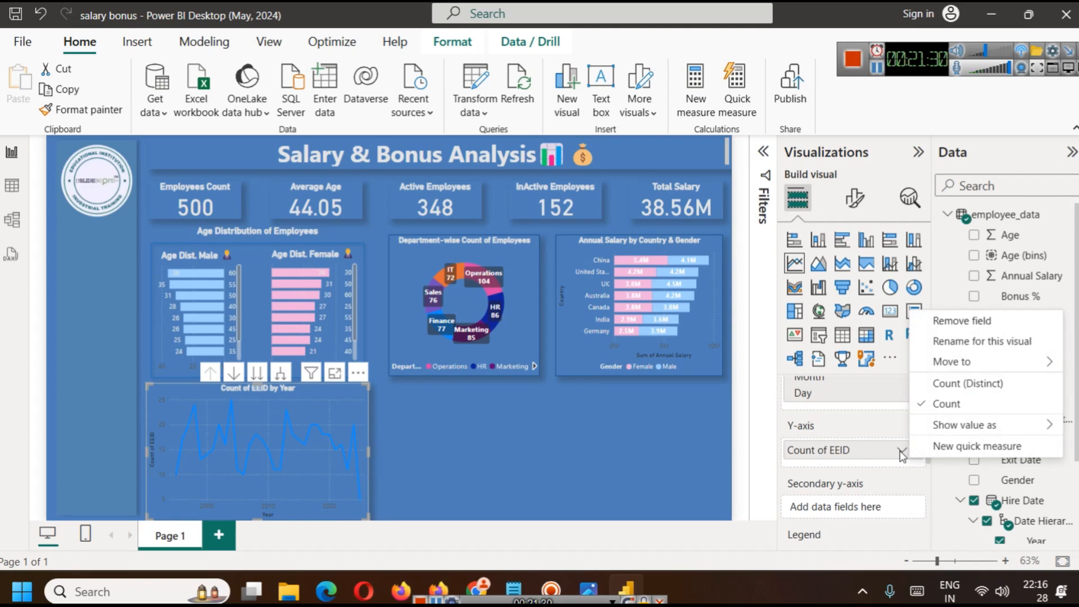
click(950, 341)
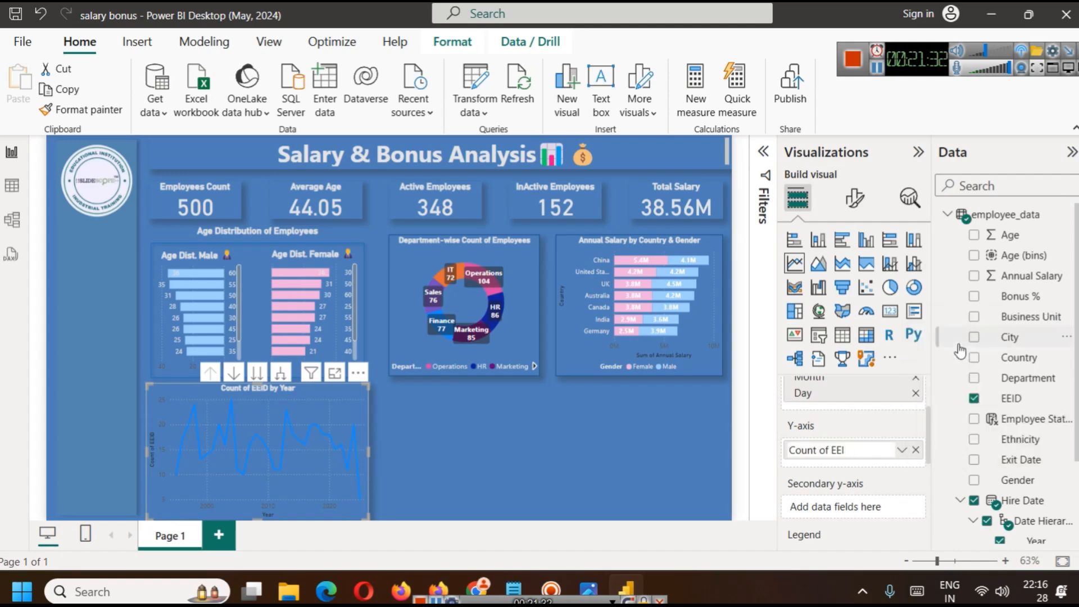
key(BackSpace)
key(BackSpace)
key(BackSpace)
key(Return)
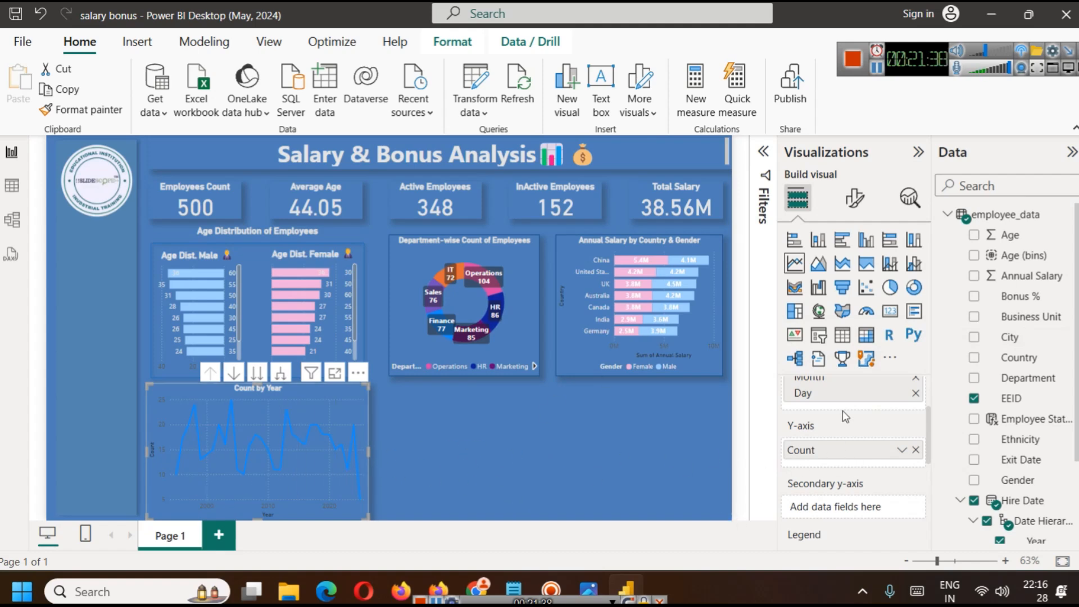
scroll(846, 416, up, 2)
click(855, 200)
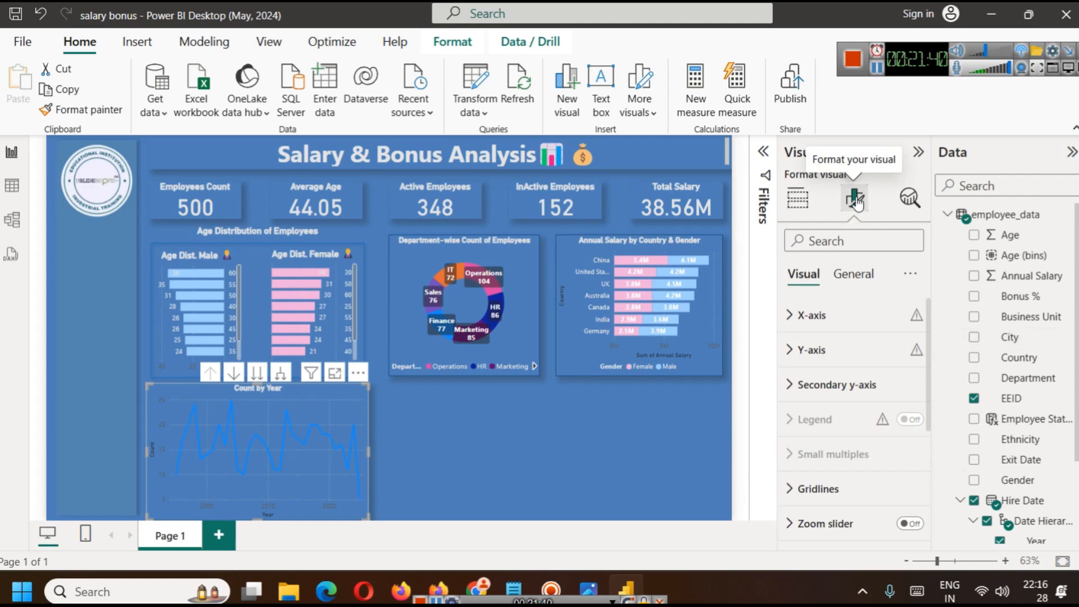
scroll(835, 394, down, 4)
click(810, 360)
click(903, 462)
scroll(844, 440, down, 2)
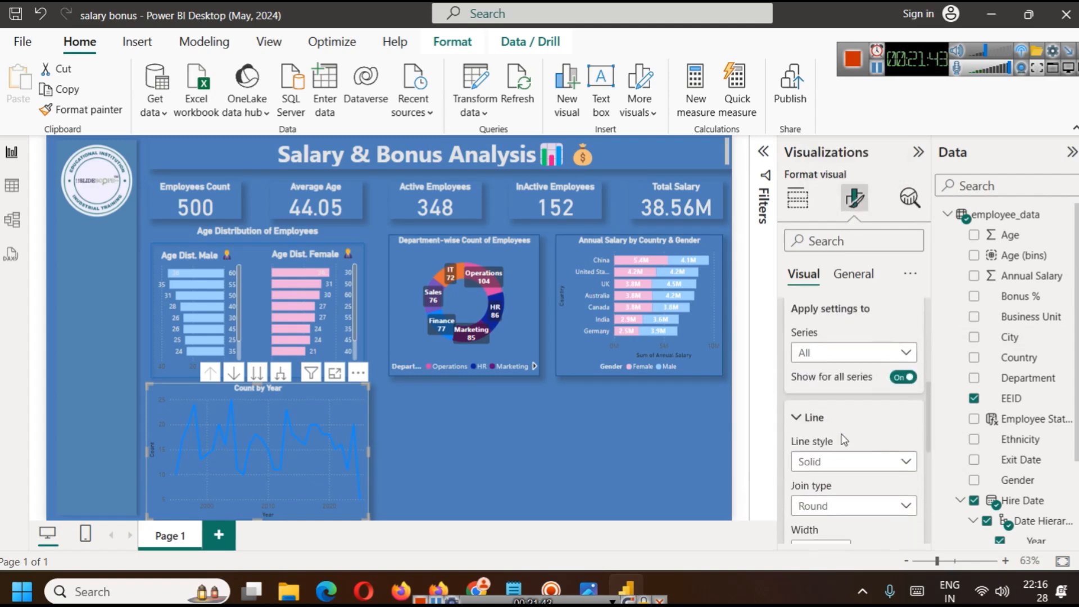
click(873, 354)
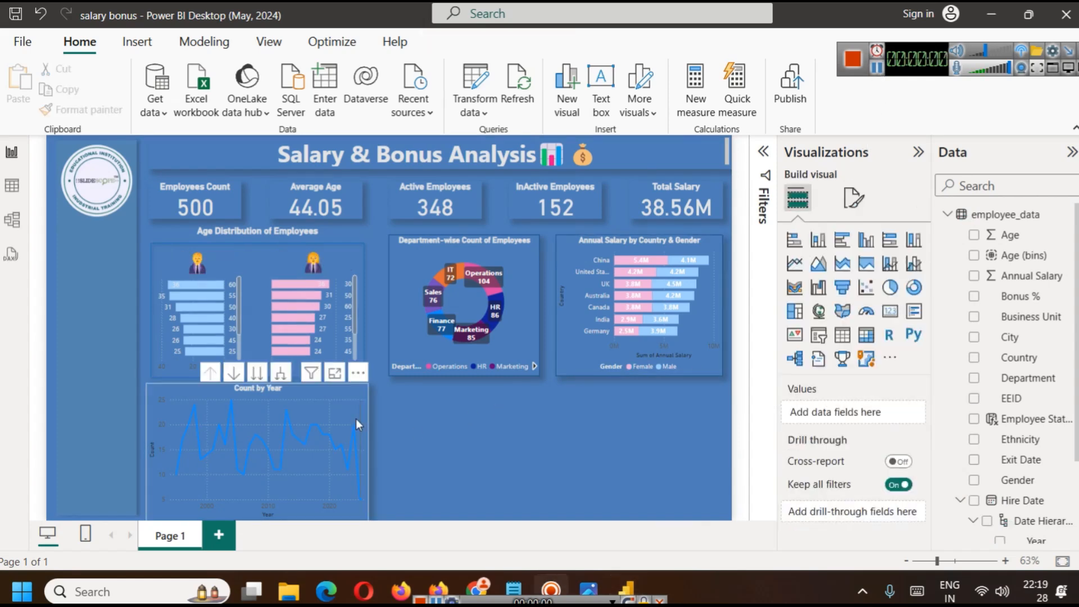
- Set the line color of the Count by Year line chart to light blue for all series
mouse_move(336, 407)
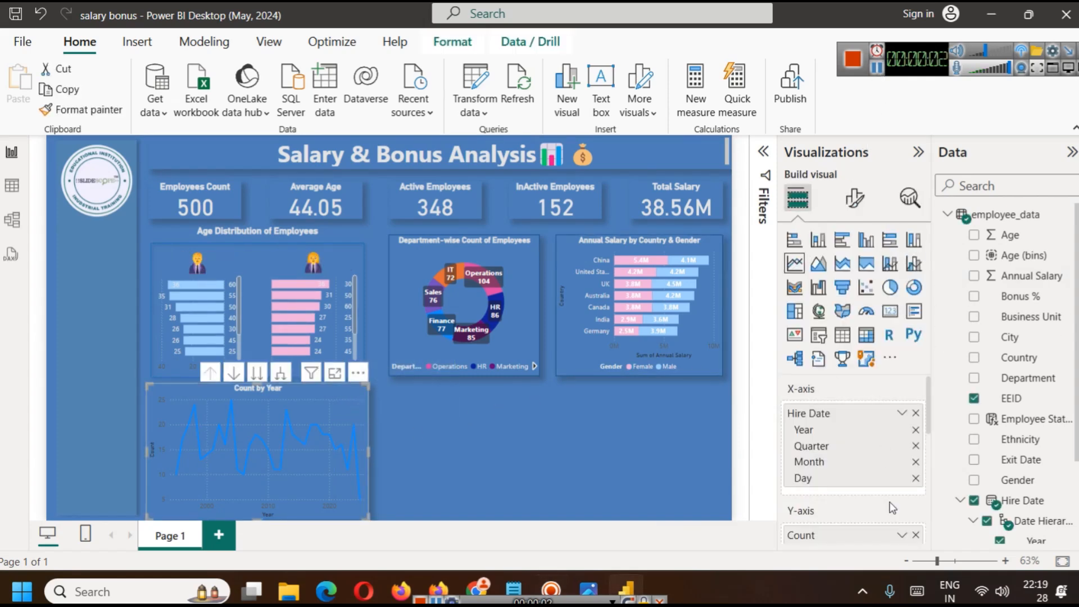
click(855, 199)
scroll(850, 434, down, 4)
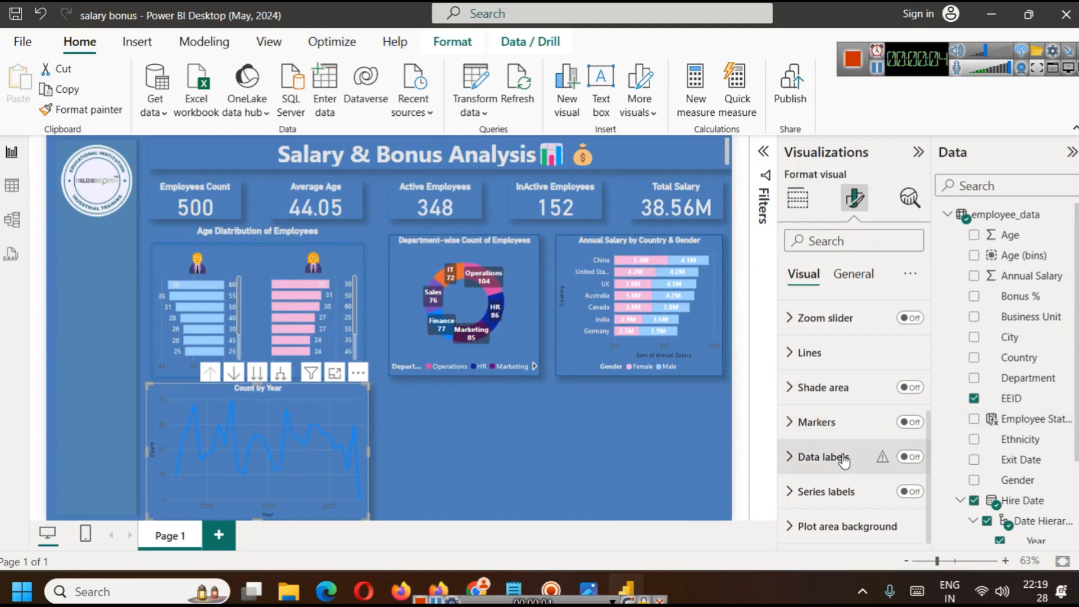
click(828, 365)
scroll(846, 432, down, 5)
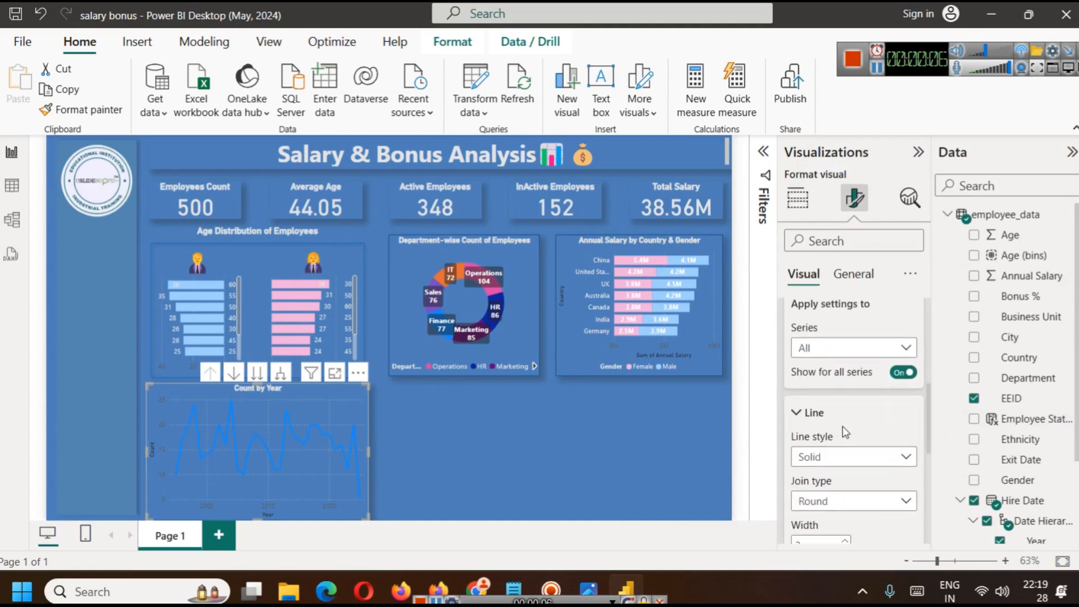
click(834, 474)
scroll(833, 474, down, 3)
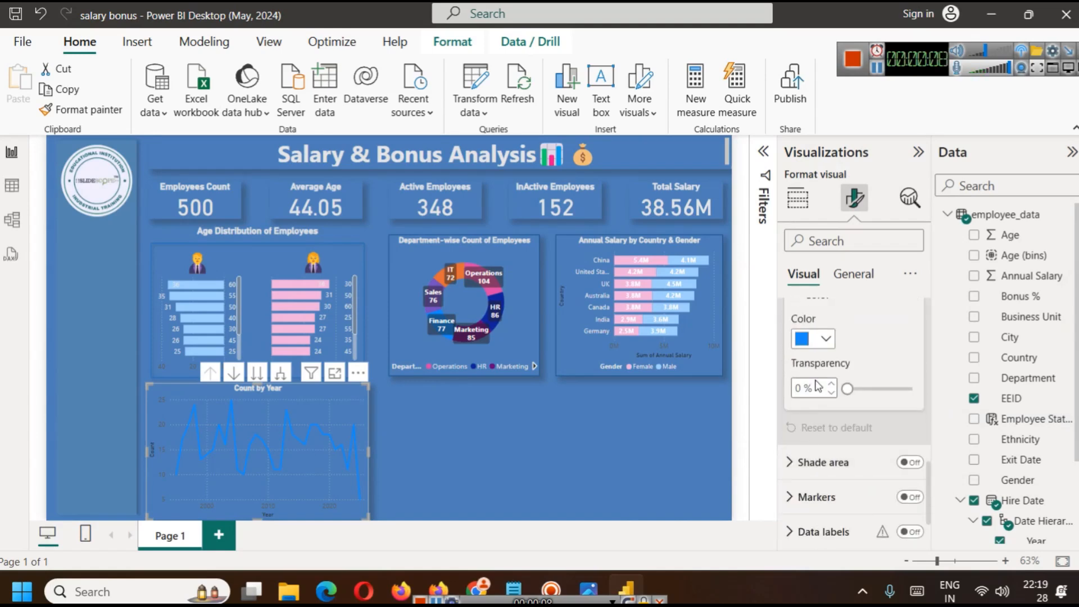
click(817, 340)
click(815, 264)
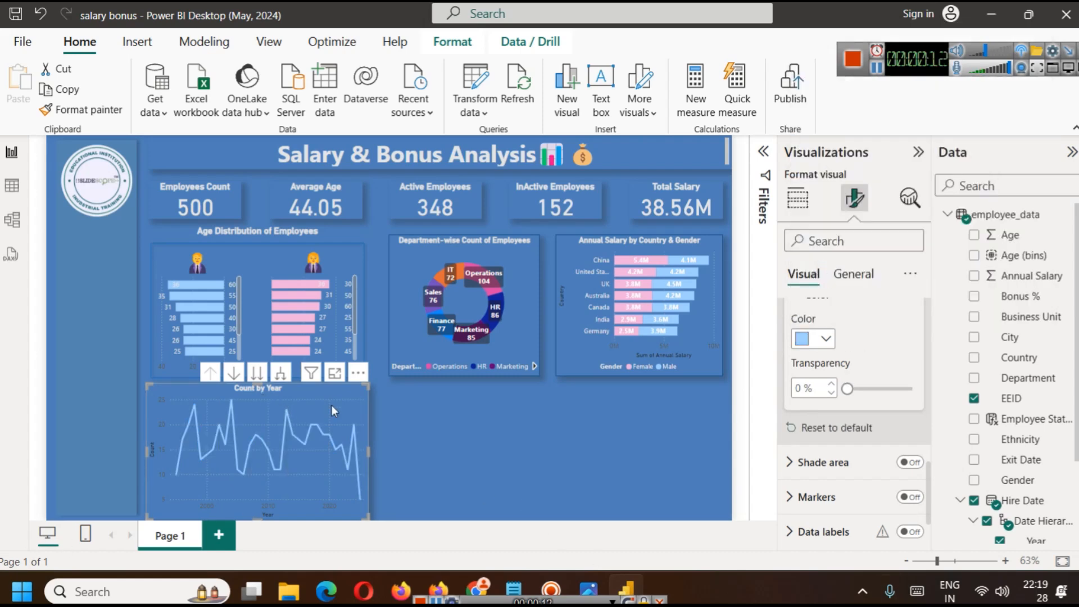
- Rename the line chart's Y-axis value to "Count of Employees" for this visual
scroll(854, 429, up, 5)
click(797, 198)
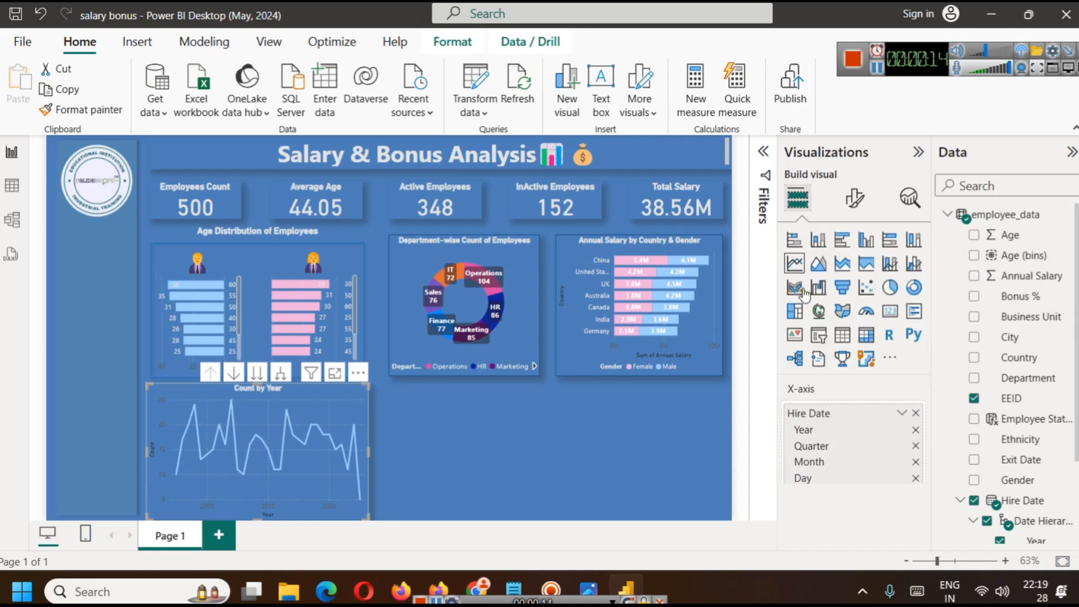
scroll(826, 469, down, 2)
click(901, 455)
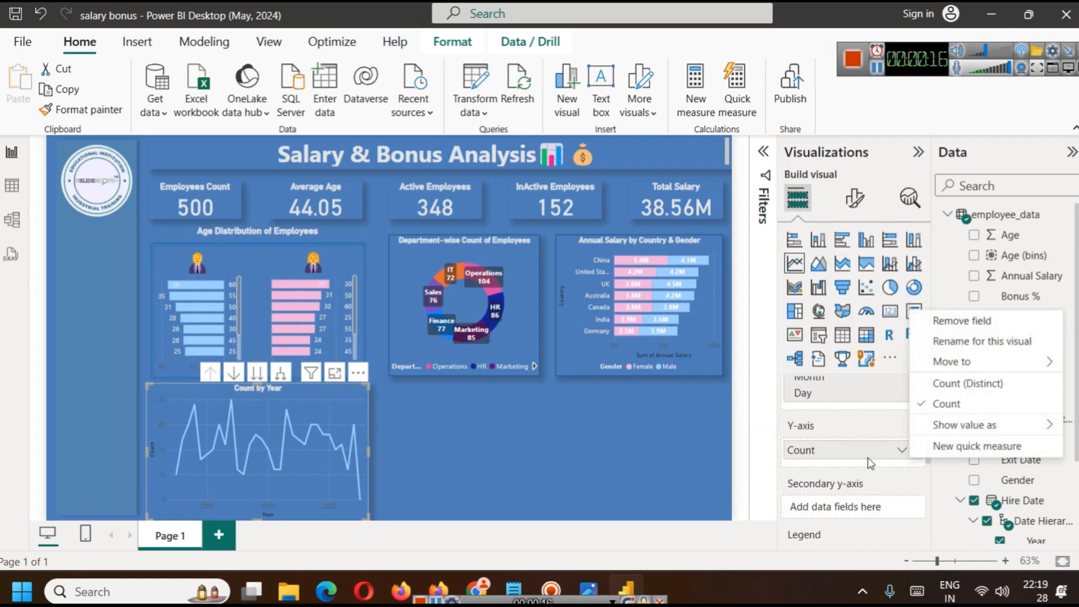
click(1010, 343)
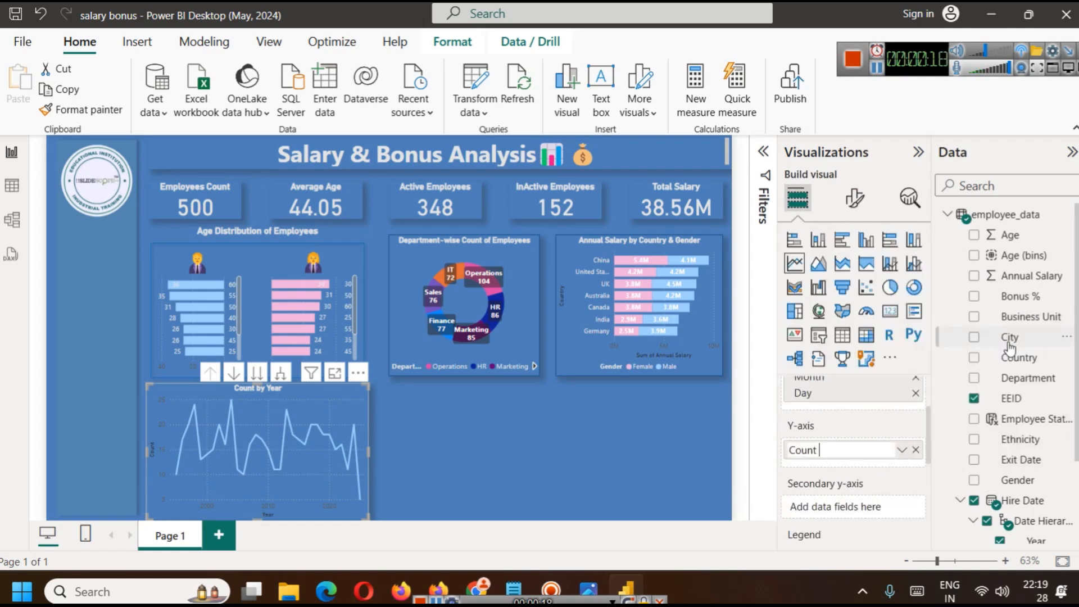
text(of Employees)
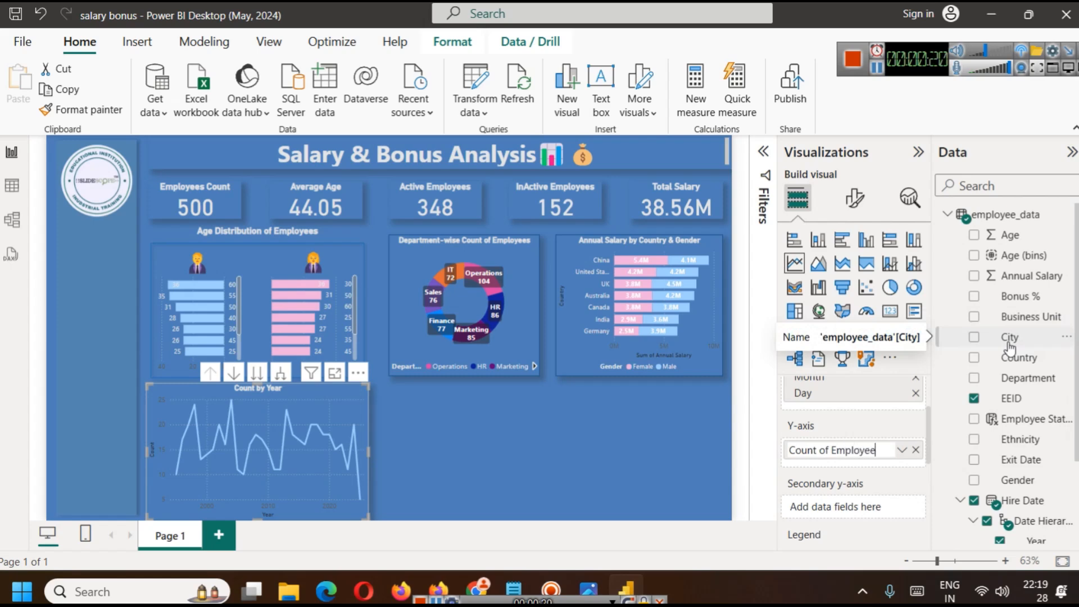
key(Return)
click(591, 439)
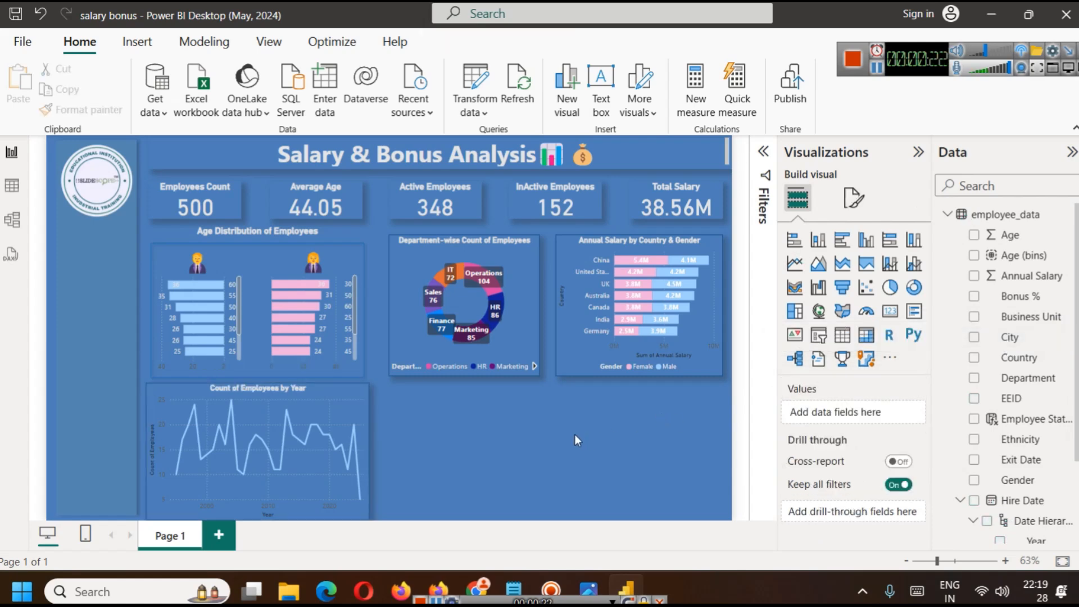
- Examine the title text and font settings of the female age distribution chart
click(329, 268)
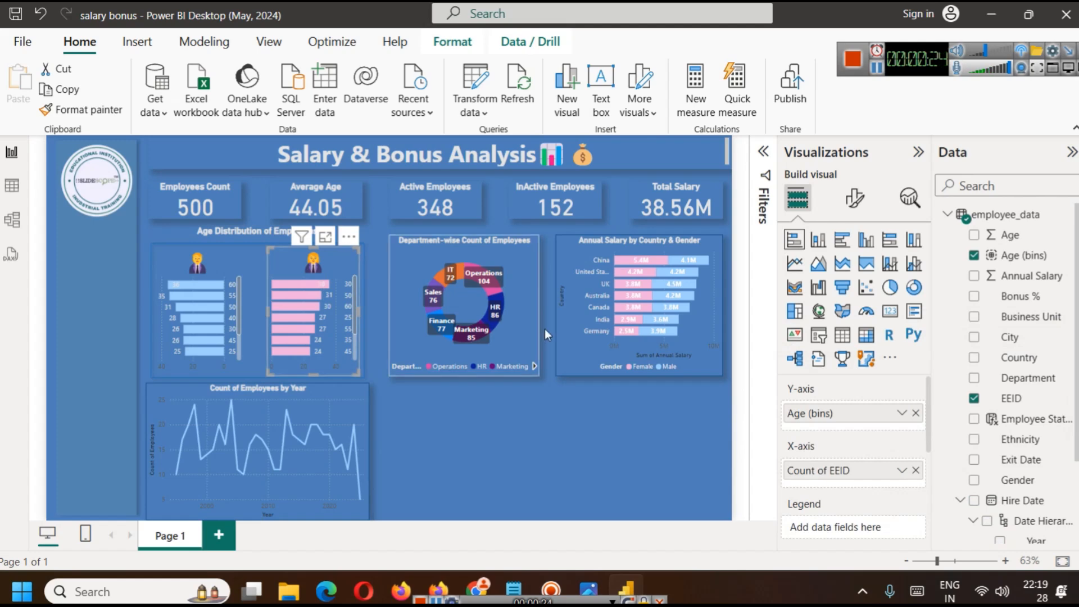
click(855, 197)
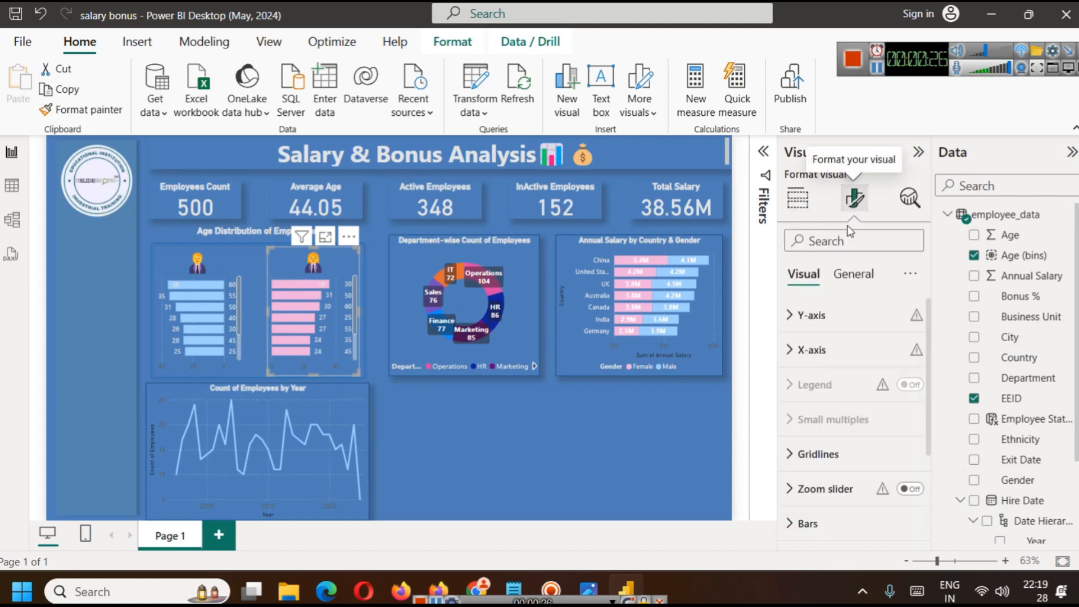
click(853, 275)
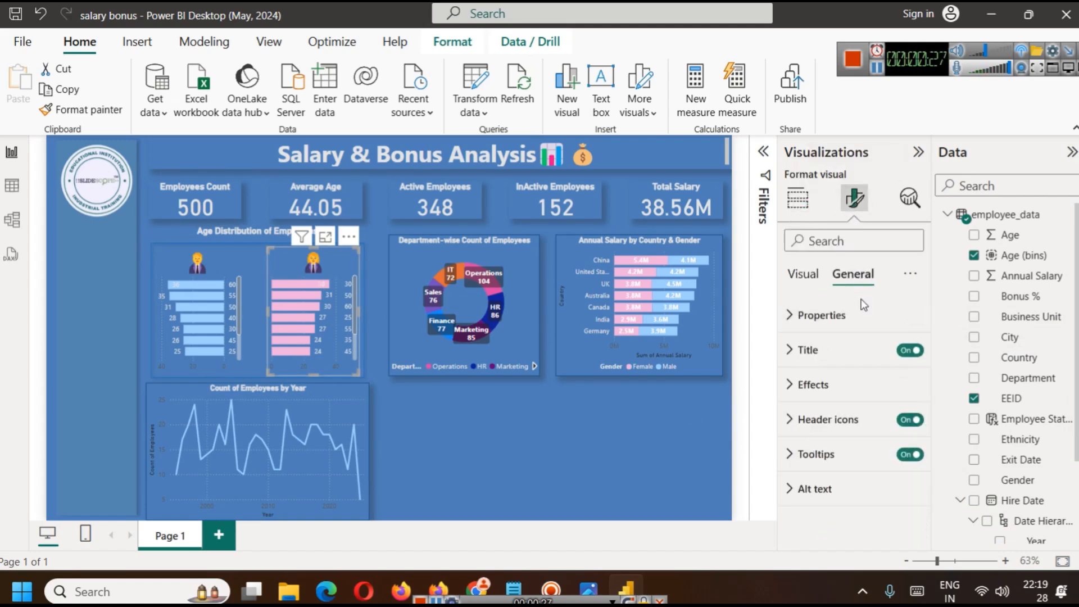
click(841, 352)
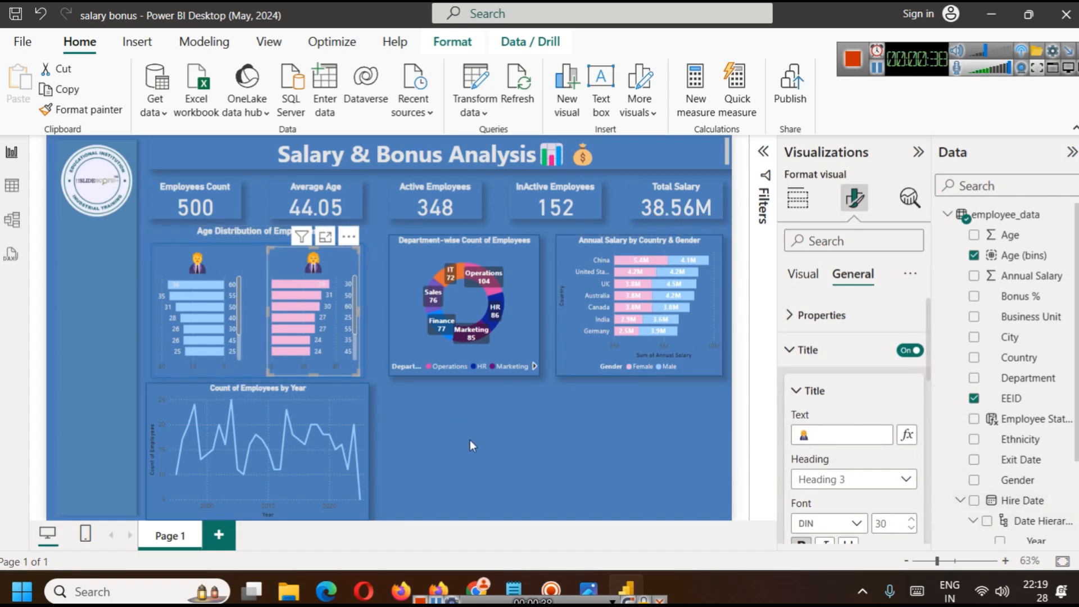
click(223, 263)
click(281, 249)
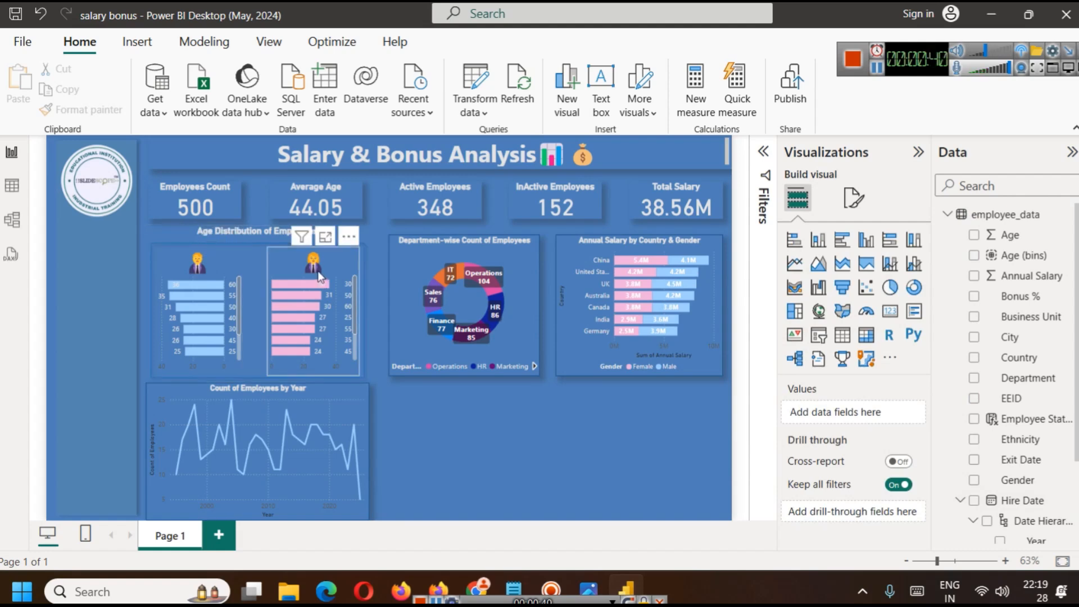
click(467, 417)
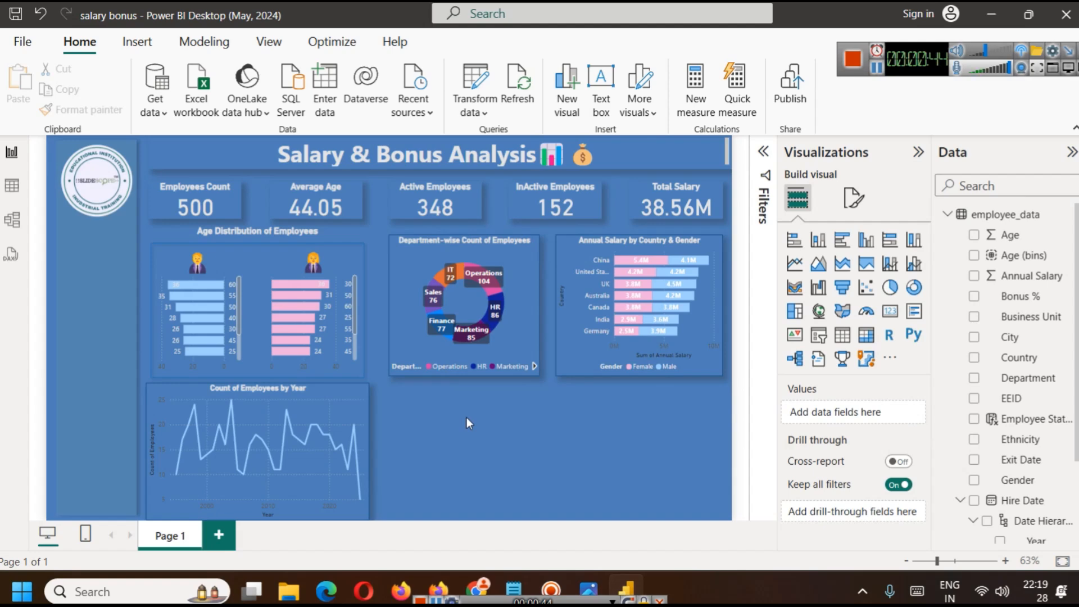
- Set the X-axis title color of the Count of Employees by Year line chart to light gray
click(337, 410)
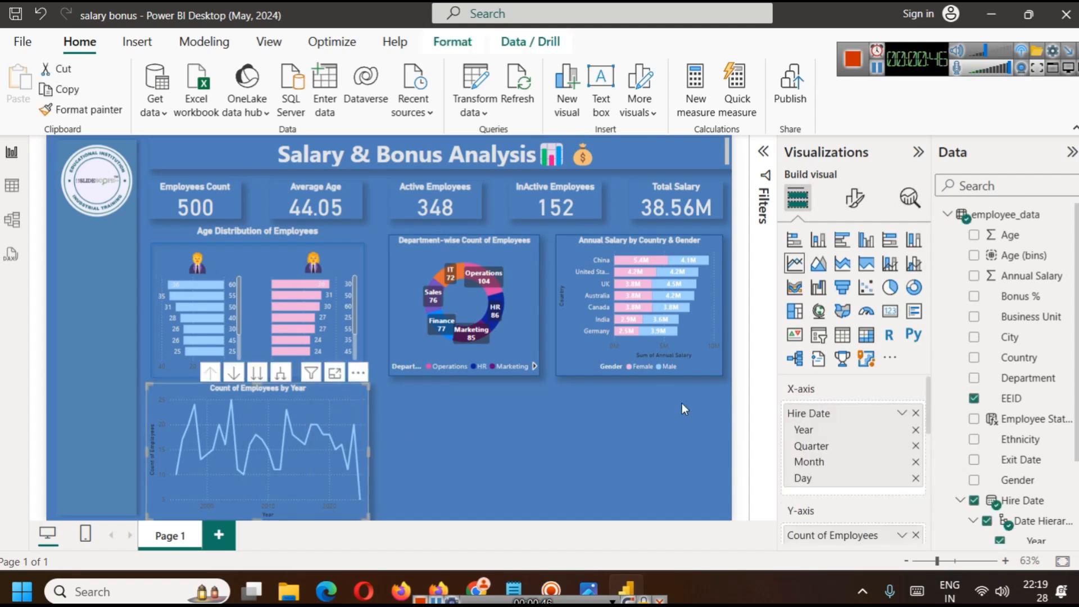
click(854, 198)
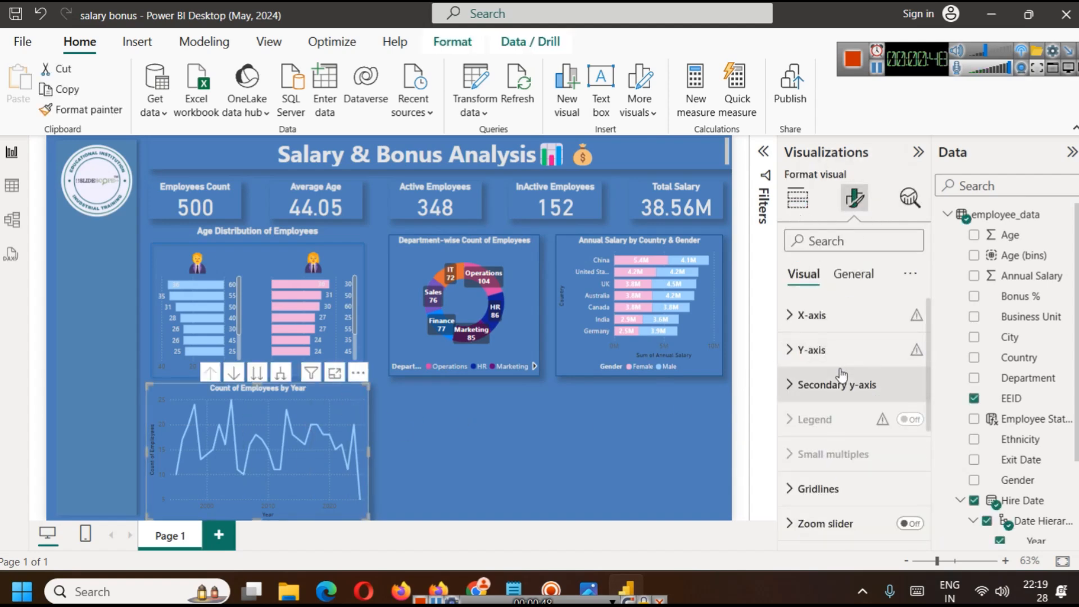
click(812, 315)
scroll(804, 382, down, 5)
click(801, 382)
scroll(815, 416, down, 3)
click(825, 495)
click(816, 265)
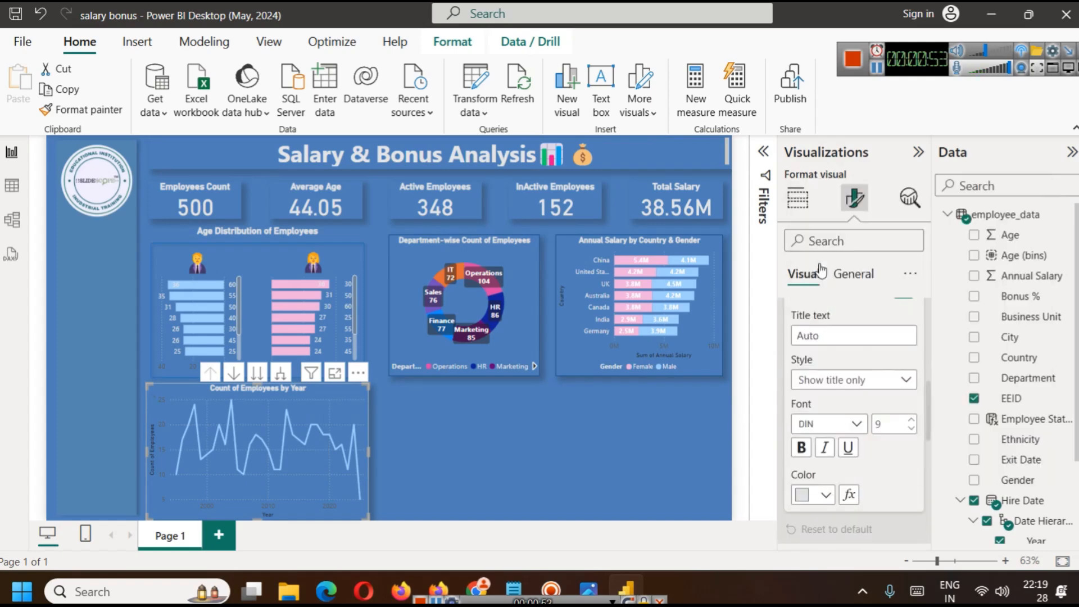
- Set the color of the line chart's X-axis values to light gray
scroll(836, 438, up, 3)
click(836, 429)
scroll(821, 455, down, 3)
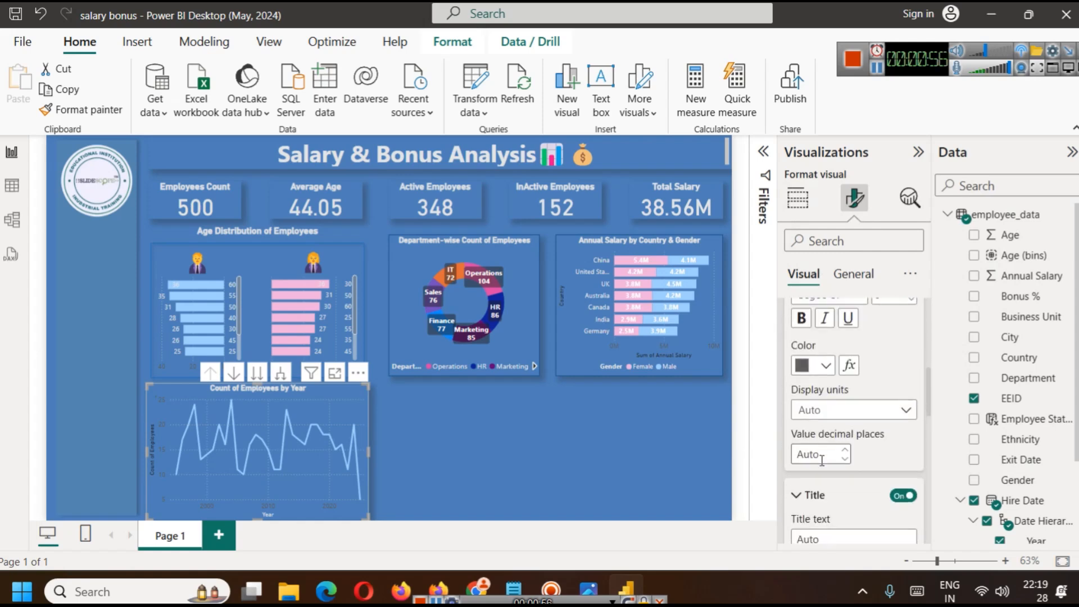
click(819, 365)
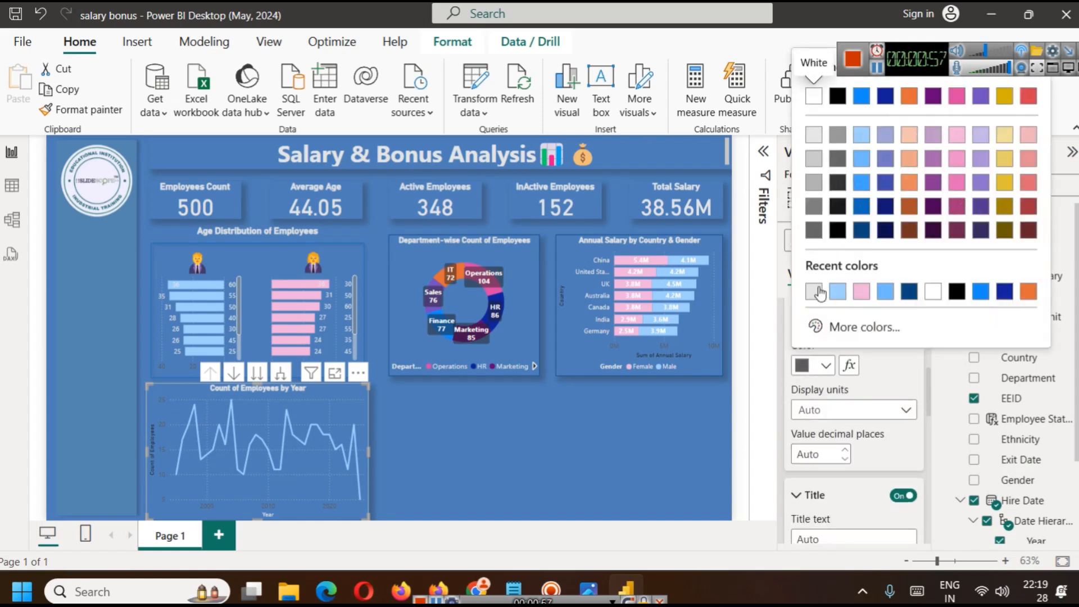
click(818, 135)
scroll(837, 400, up, 10)
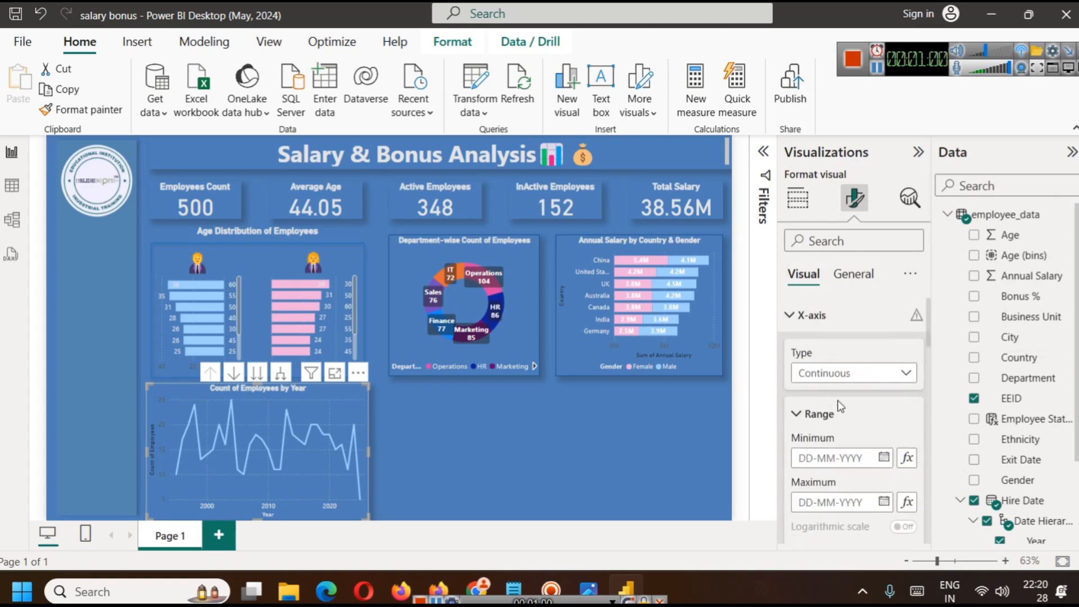
- Set the color of the line chart's Y-axis values to light gray
click(810, 315)
click(809, 349)
scroll(815, 393, down, 3)
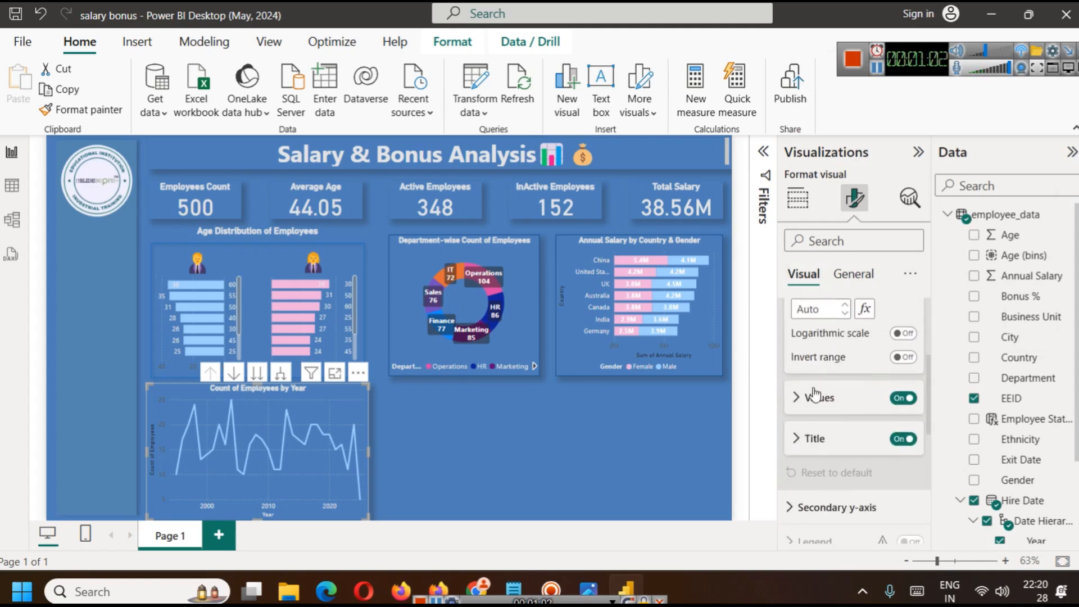
click(809, 398)
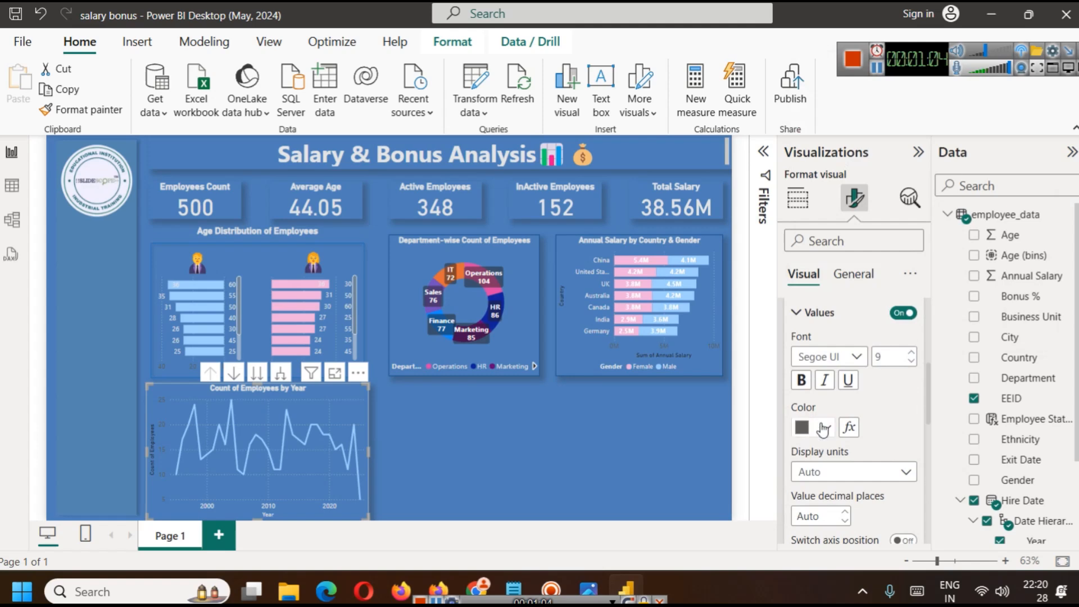
click(812, 427)
click(812, 355)
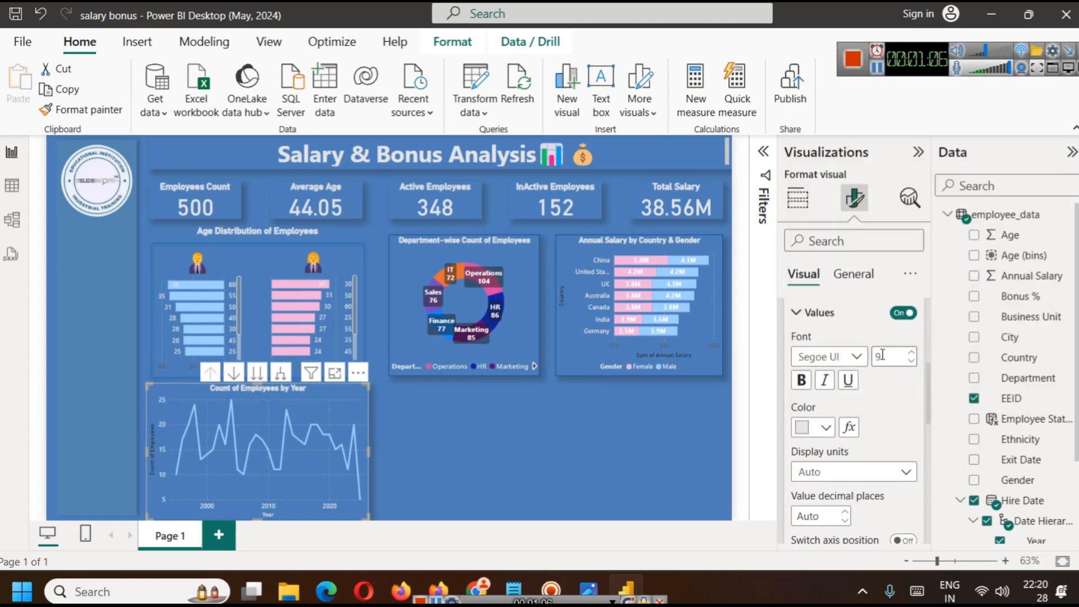
- Set the line chart's Y-axis title color to light gray
scroll(843, 394, down, 3)
click(817, 410)
scroll(823, 444, down, 2)
click(812, 529)
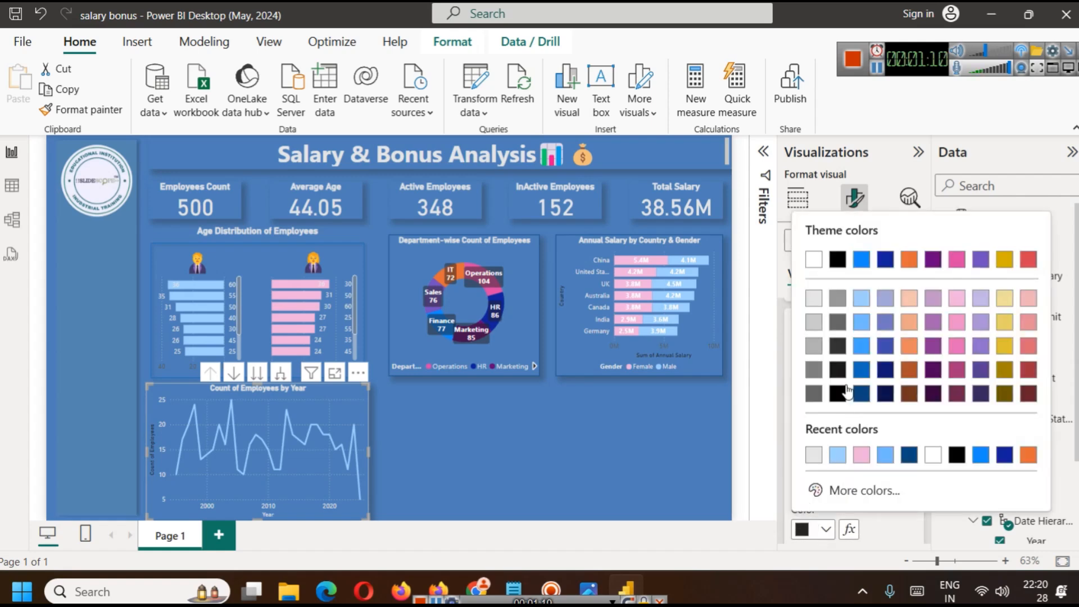
click(812, 301)
click(575, 471)
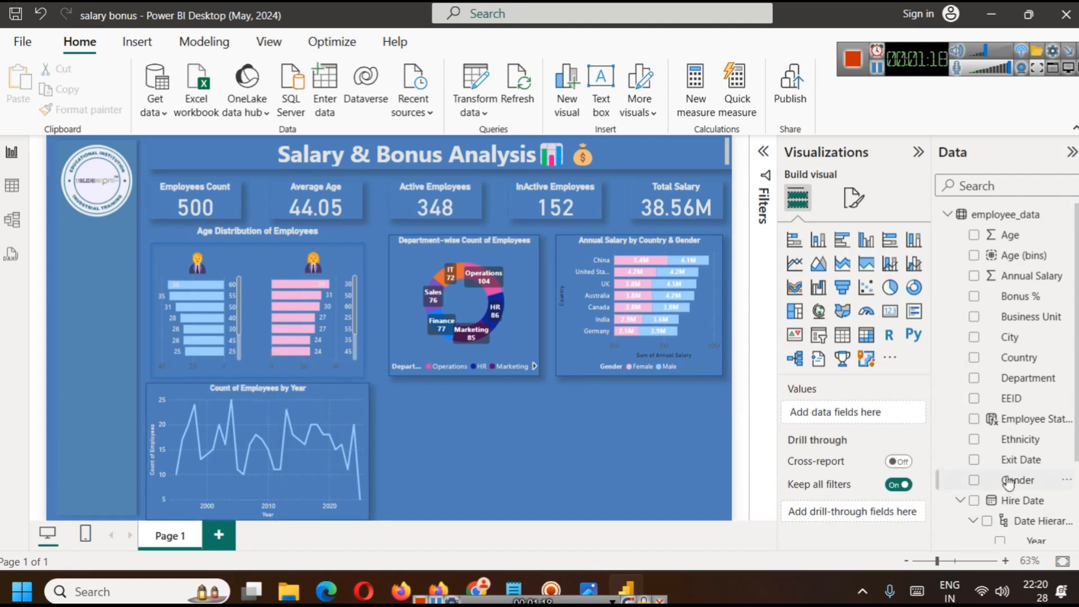
- Turn on drill-down for the line chart and step through the Hire Date hierarchy from Year down to Day
scroll(1033, 474, down, 3)
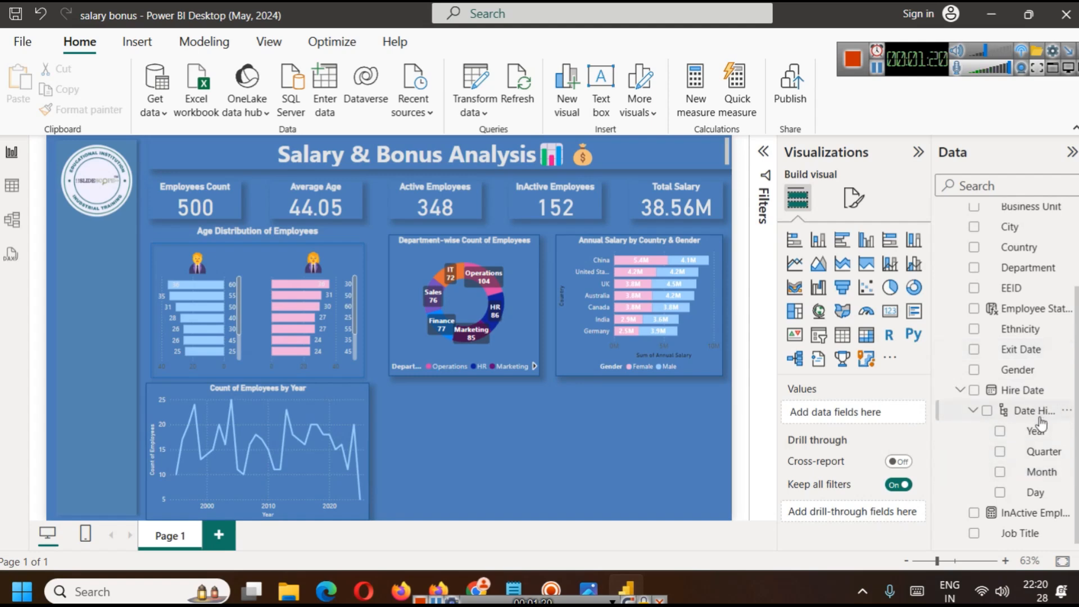
click(307, 402)
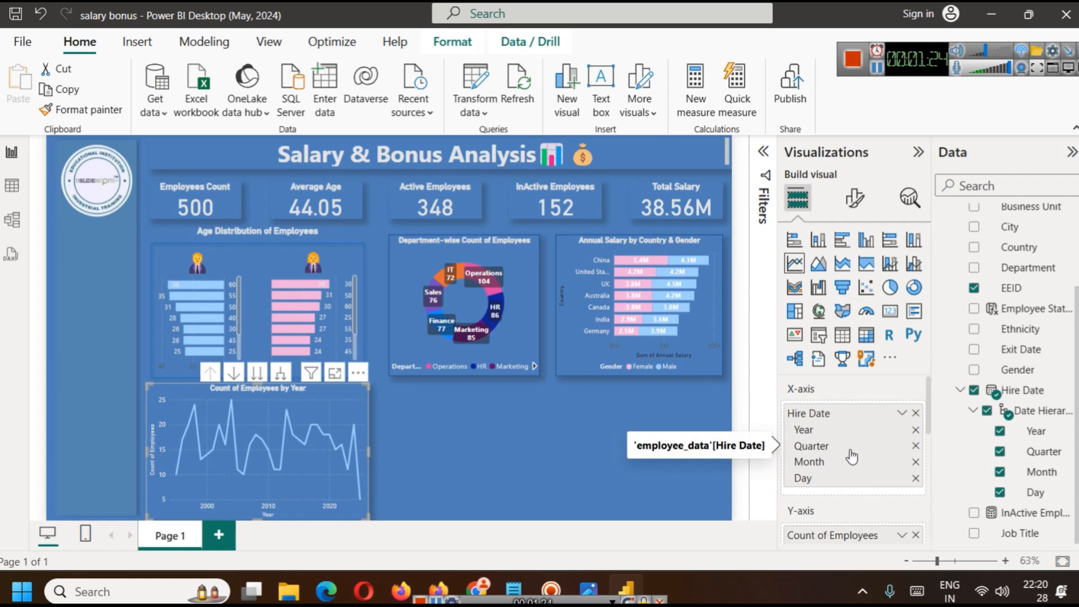
click(233, 373)
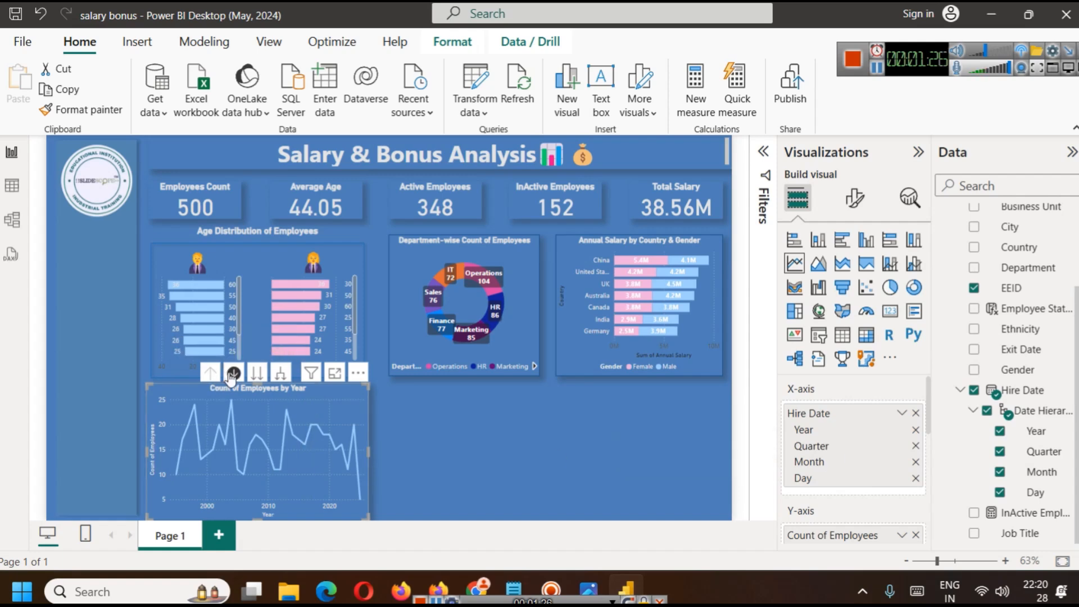
click(258, 374)
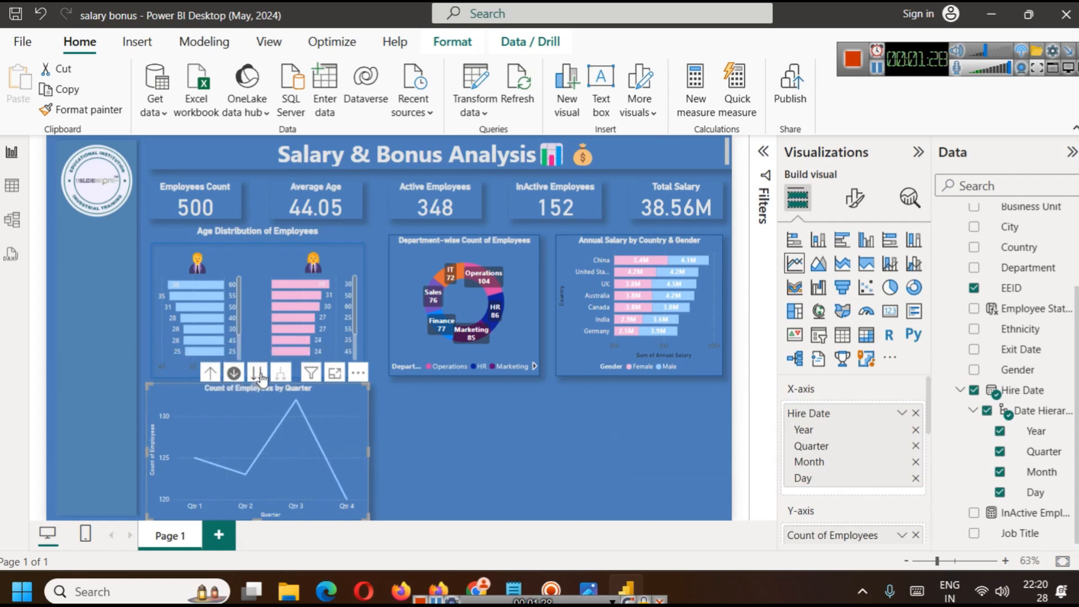
click(258, 373)
click(259, 374)
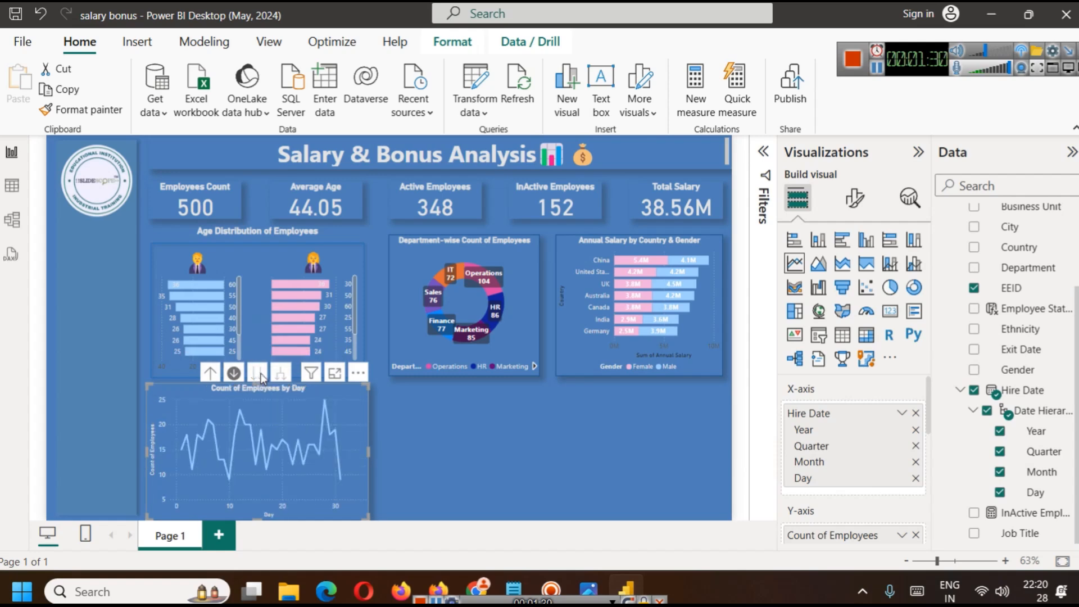
- Drill the line chart back up from Day to the Year level
click(211, 373)
click(210, 373)
click(210, 372)
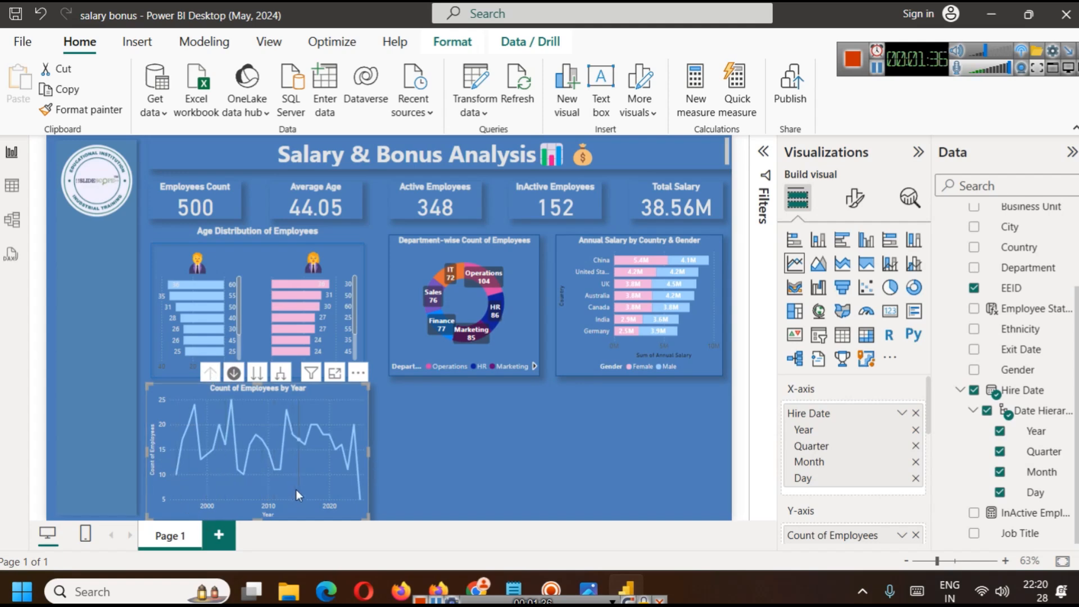
- Drill the line chart down from the 2024 point to Day level and back up to Year
click(464, 437)
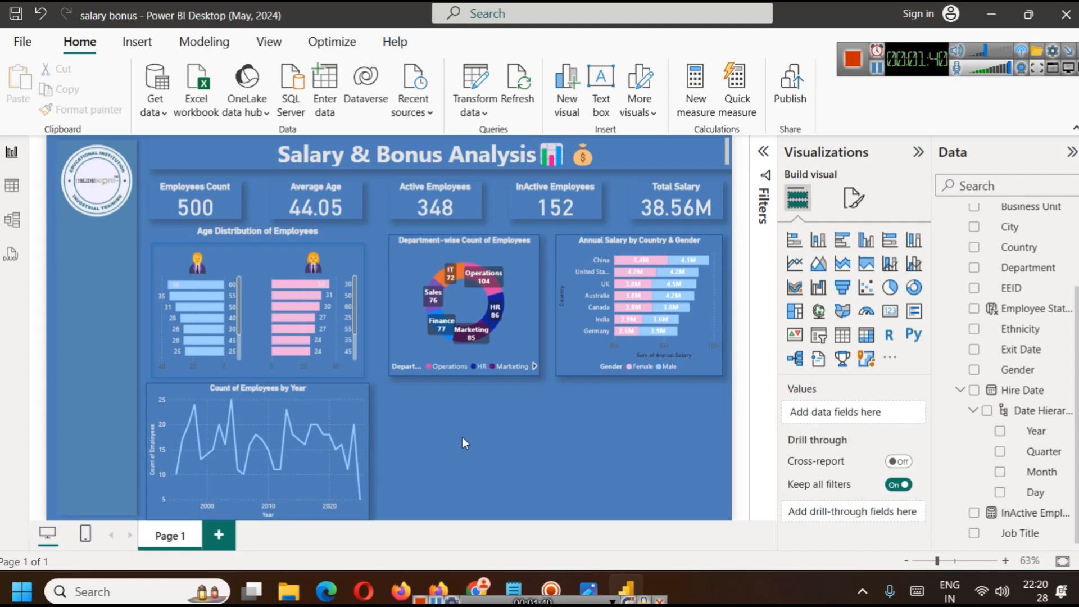
click(353, 403)
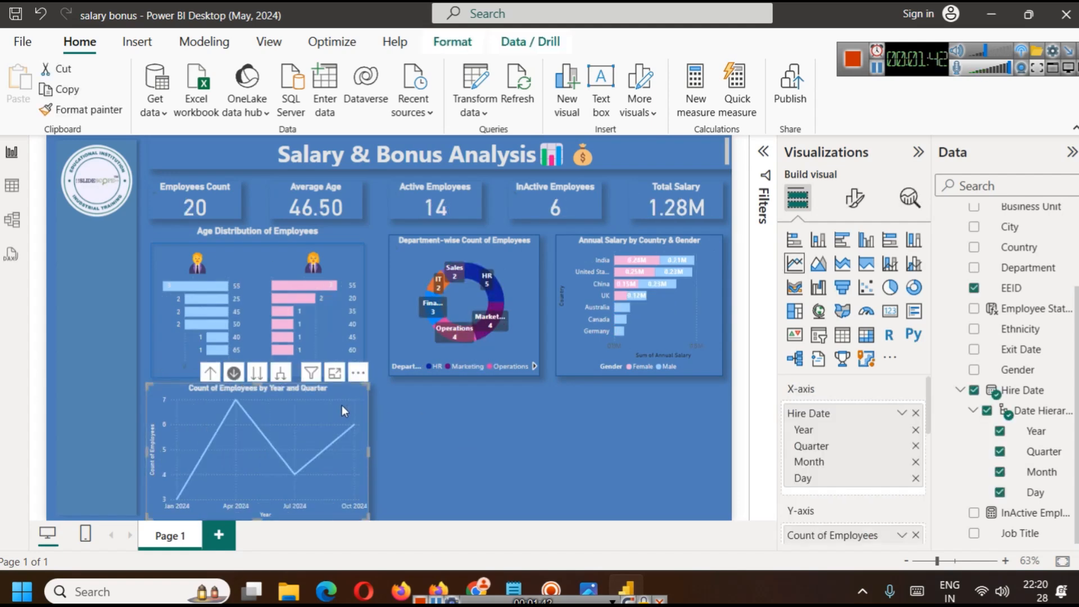
click(341, 407)
click(340, 407)
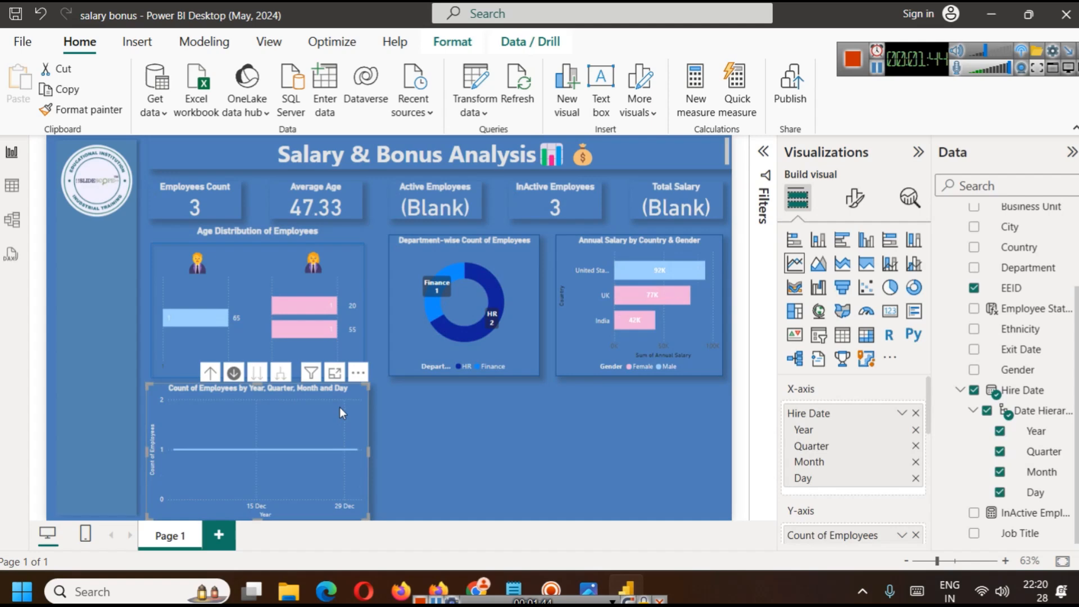
click(210, 372)
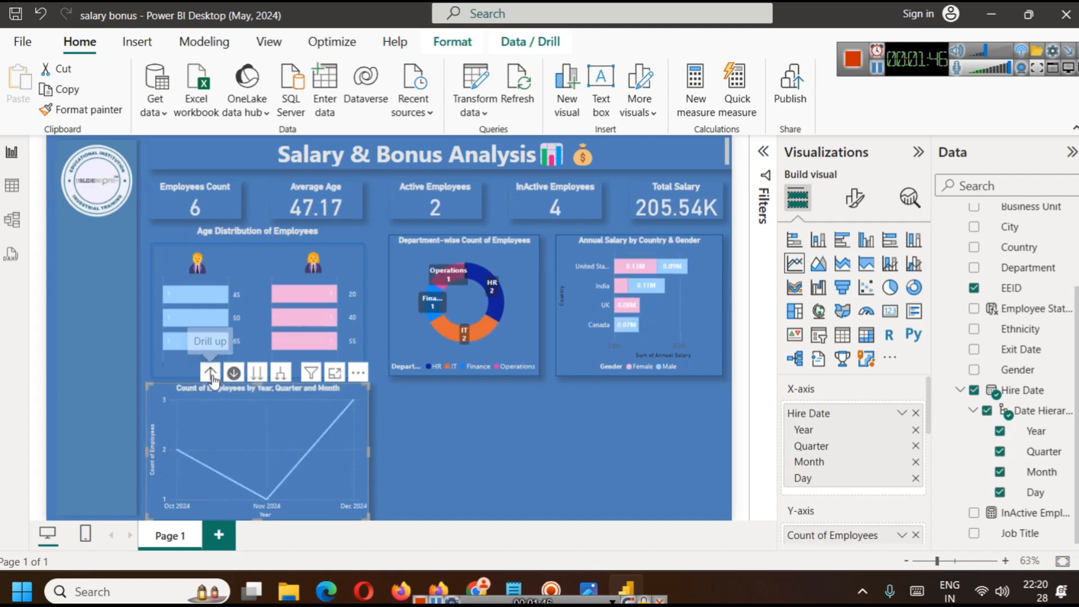
click(212, 375)
click(213, 376)
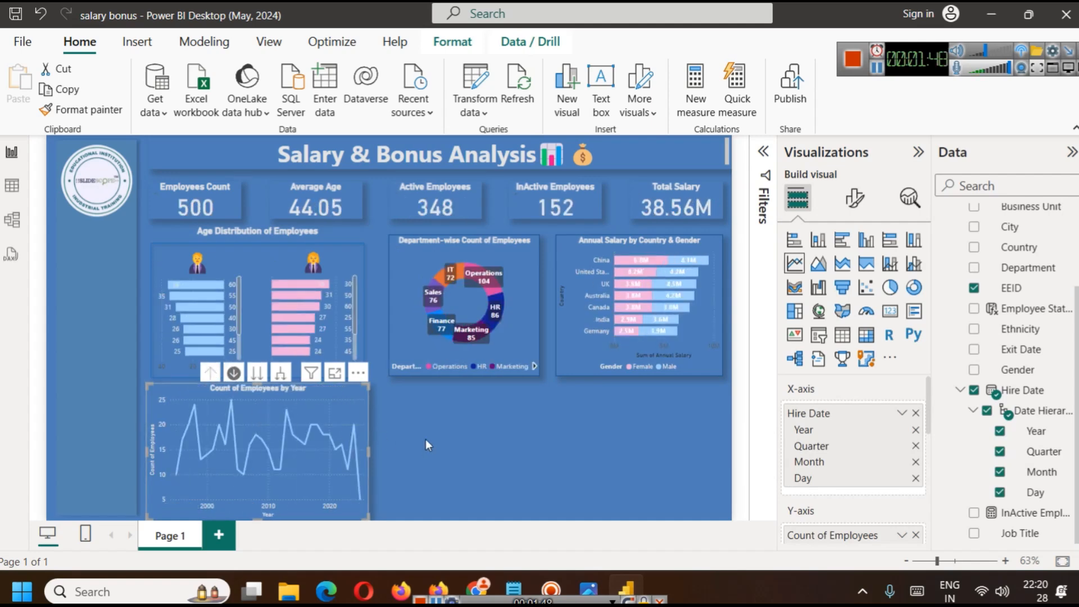
click(440, 437)
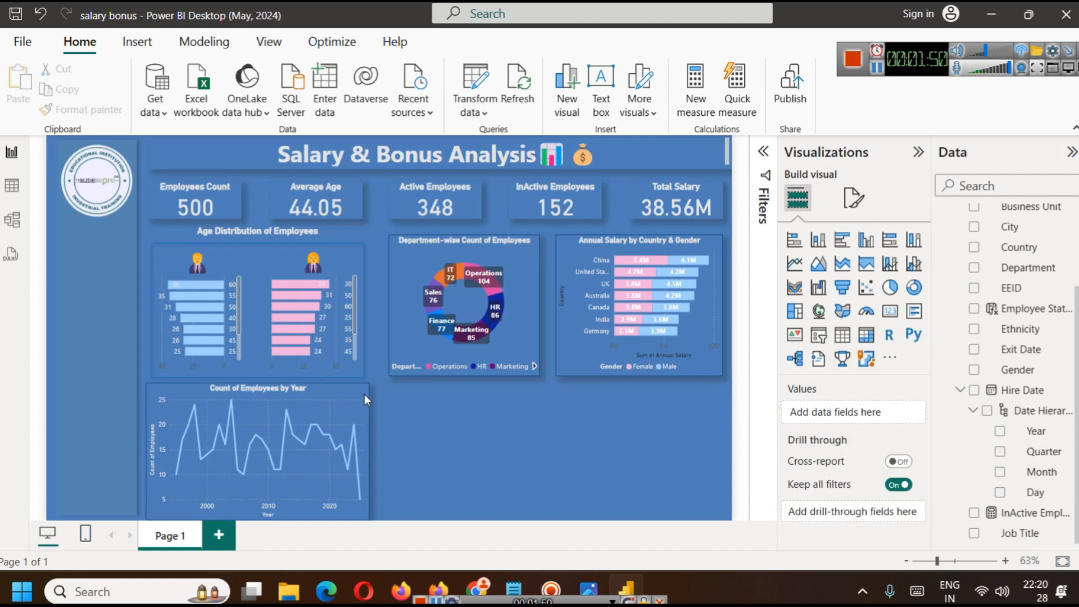
- Nudge the line chart slightly upward and inspect the employee counts at its 2004 and 2013 peaks
click(358, 392)
click(441, 463)
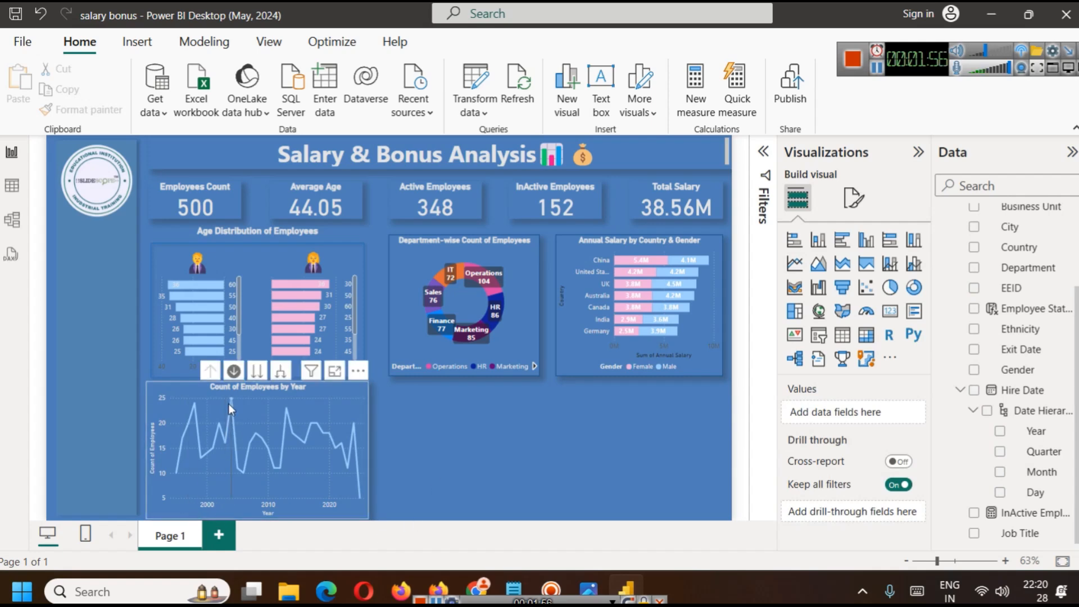
mouse_move(230, 403)
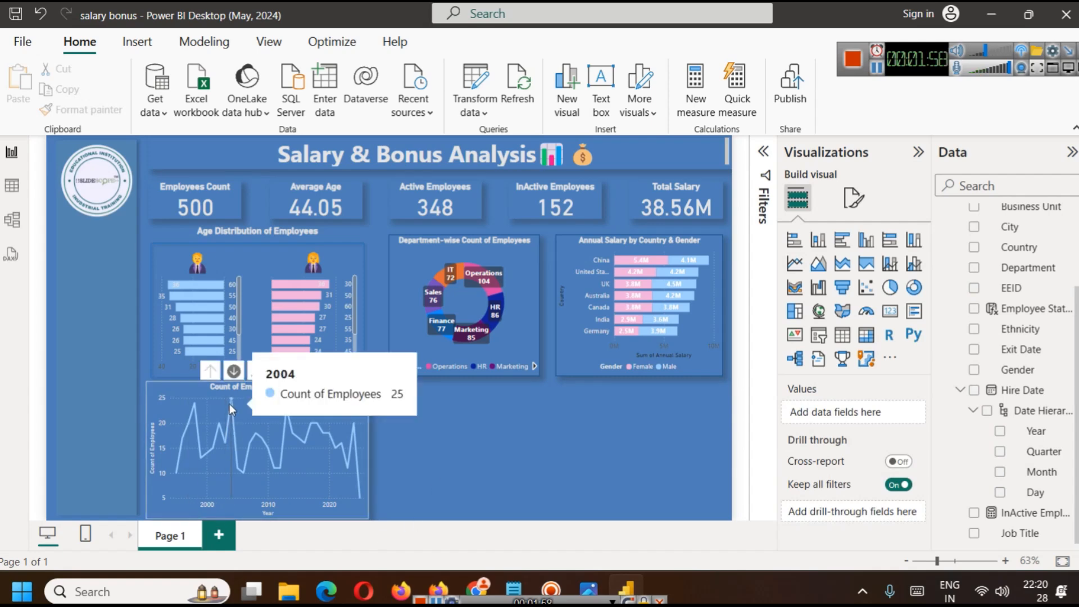
mouse_move(289, 409)
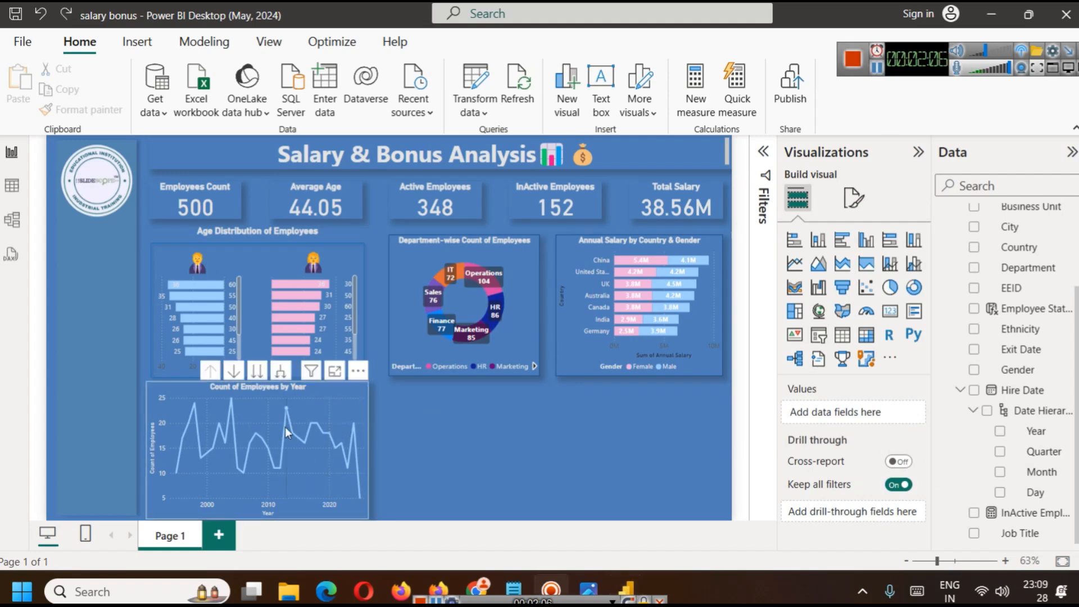
- View the line chart enlarged in focus mode and return to the report
click(308, 407)
scroll(854, 494, down, 3)
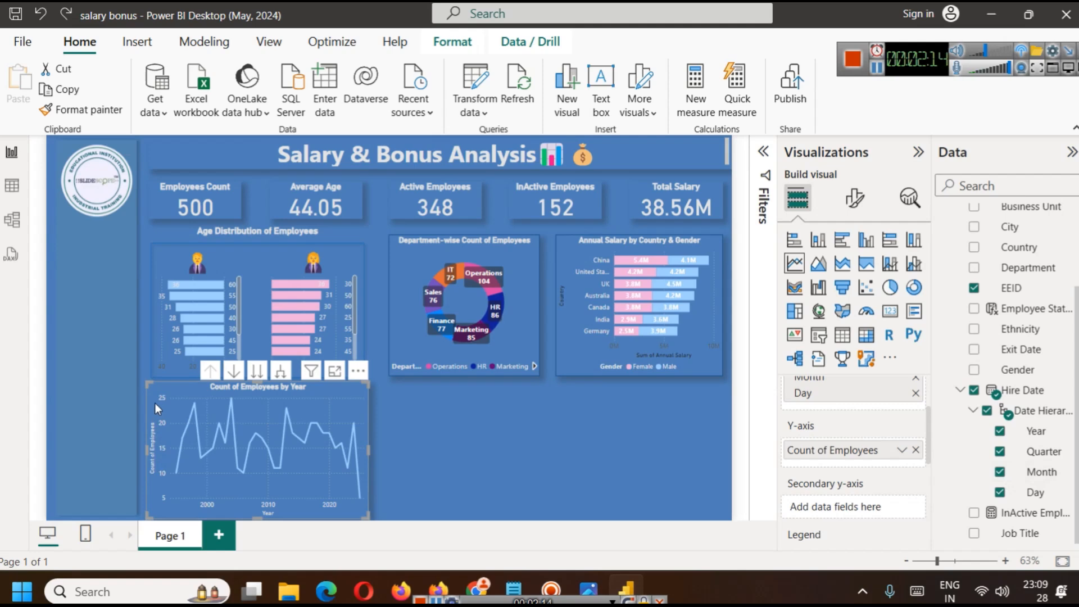
click(332, 371)
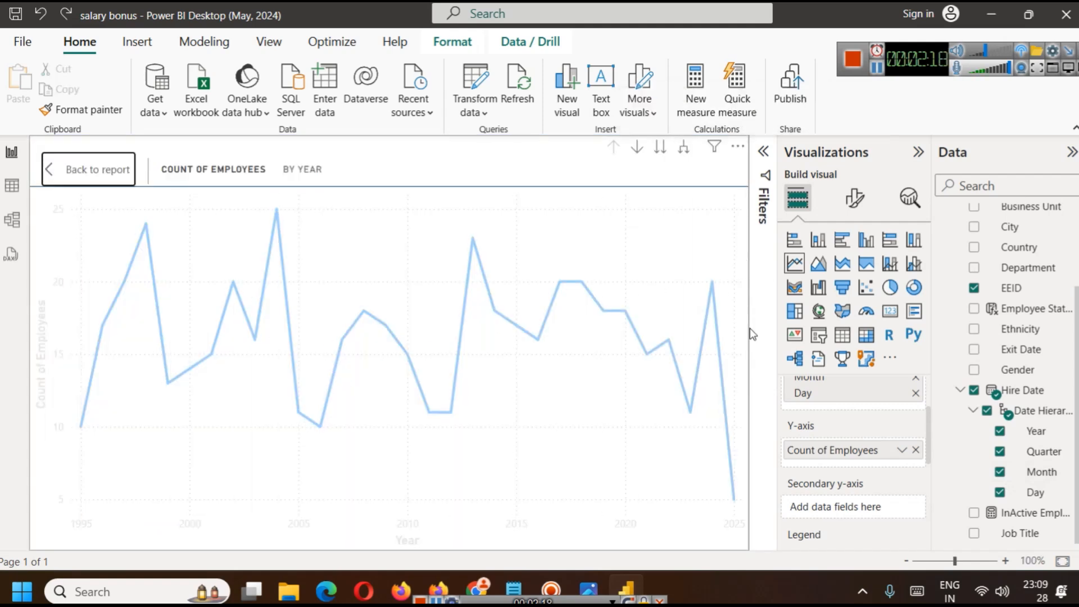
click(110, 185)
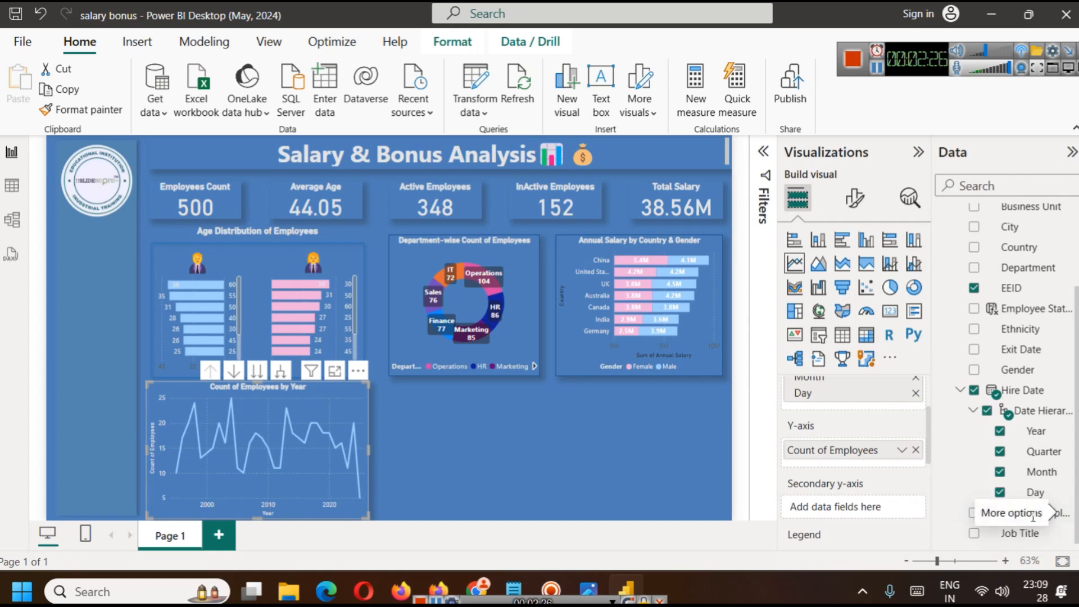
- Review the InActive Employees Count measure's formula and add the measure to the line chart's secondary y-axis
click(1005, 513)
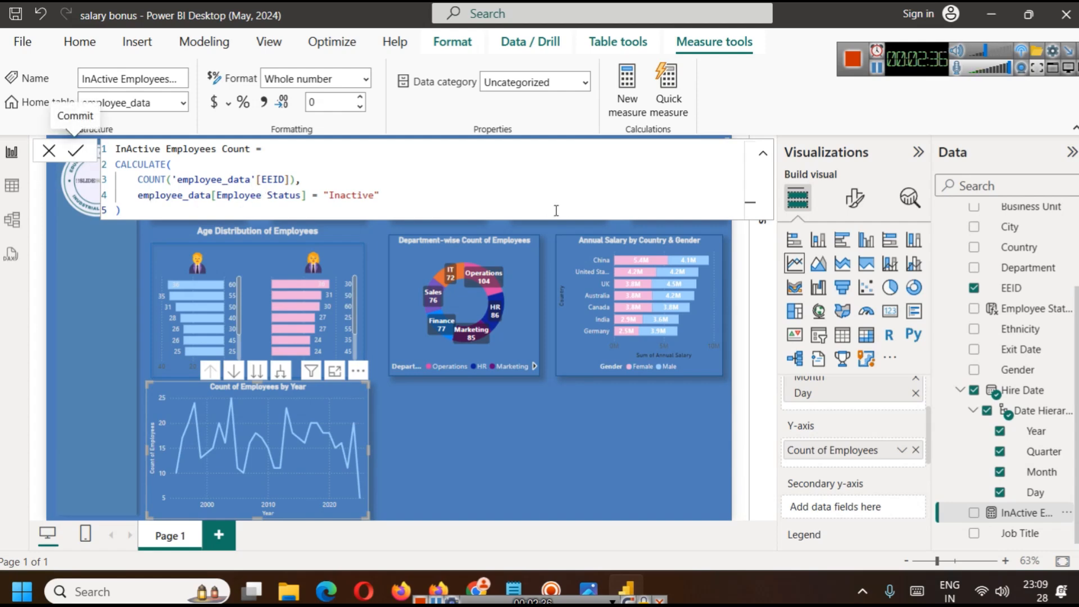
click(492, 410)
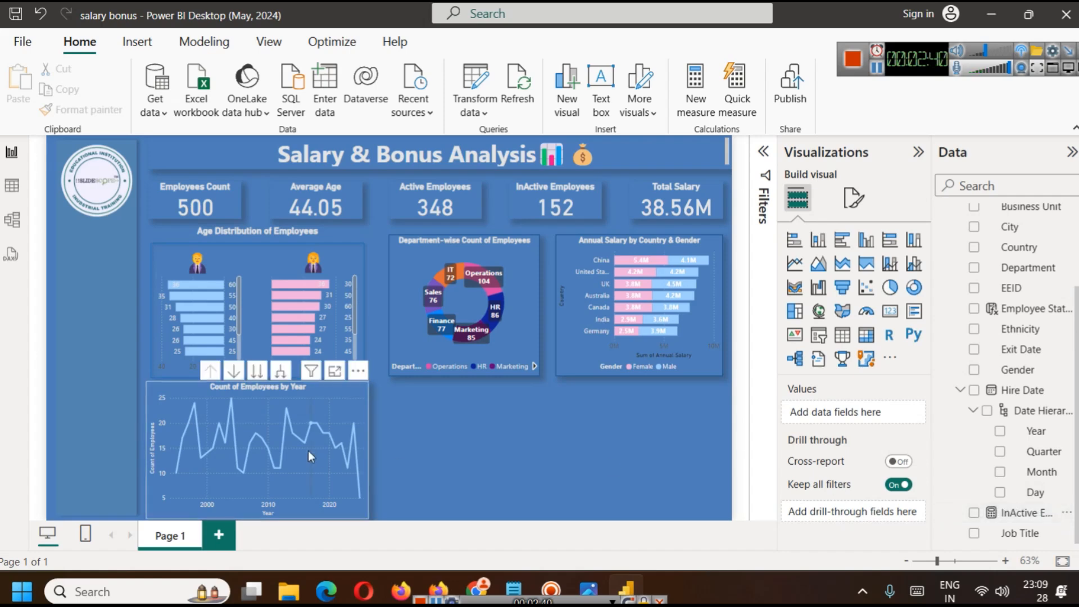
click(359, 396)
scroll(866, 490, down, 5)
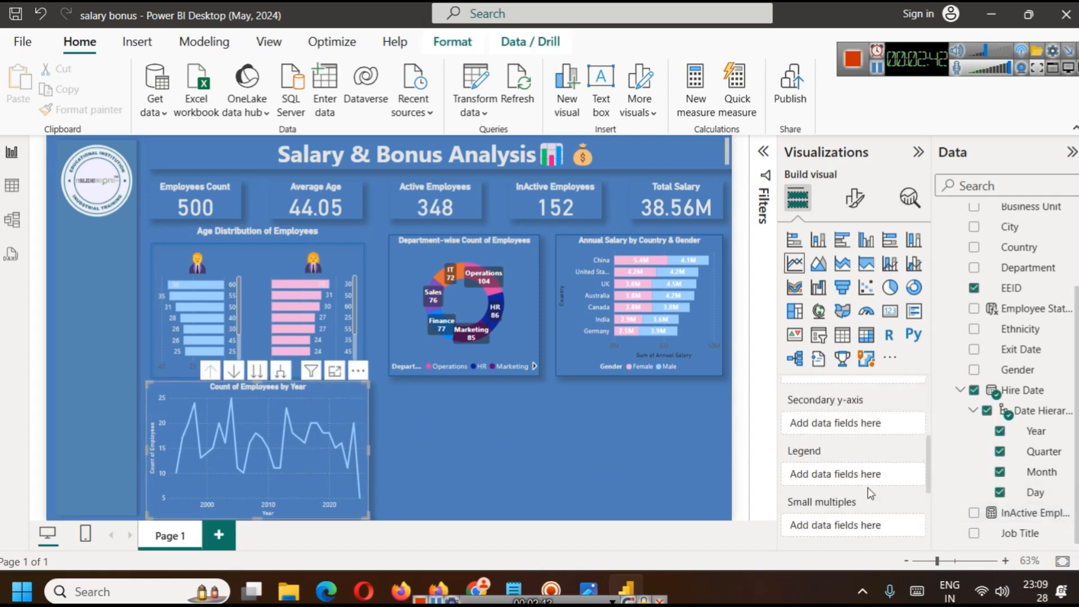
scroll(895, 498, up, 3)
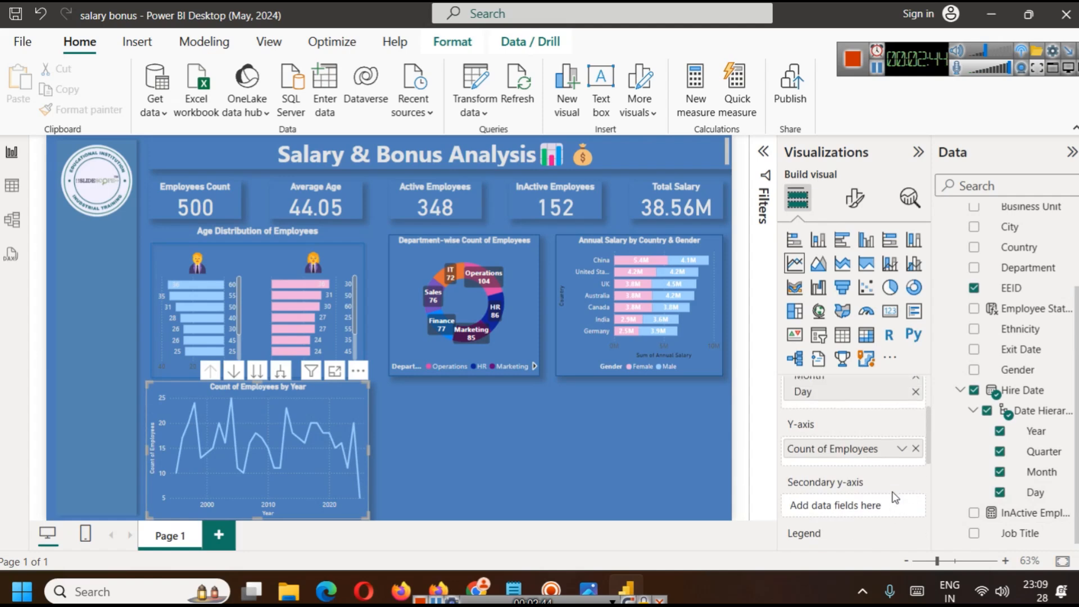
drag(1015, 513, 893, 510)
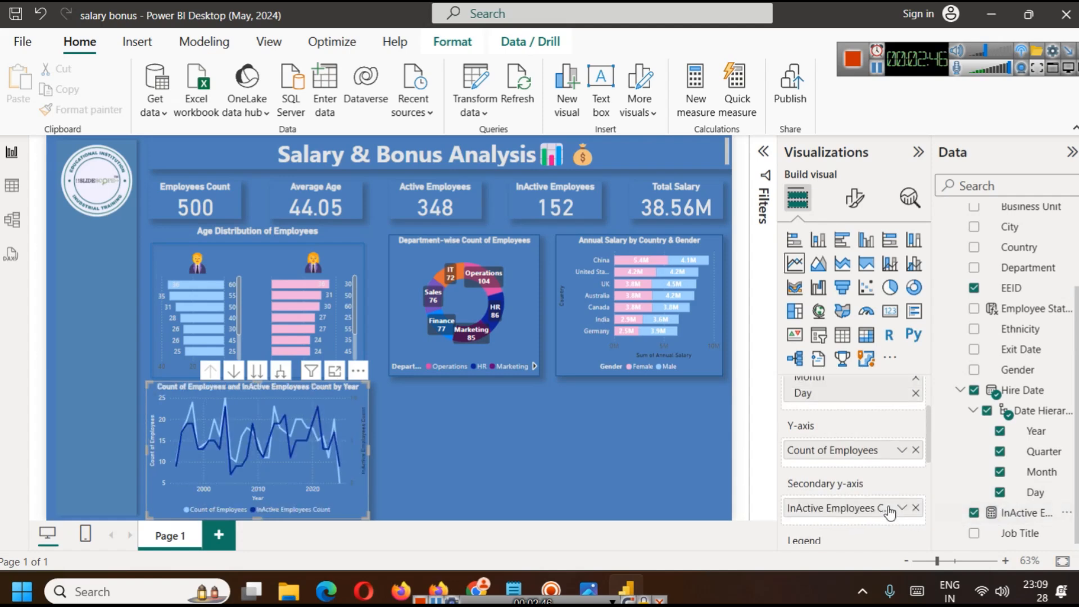
- View the two-line chart in focus mode, then move InActive Employees Count from the secondary y-axis to the Y-axis
click(335, 371)
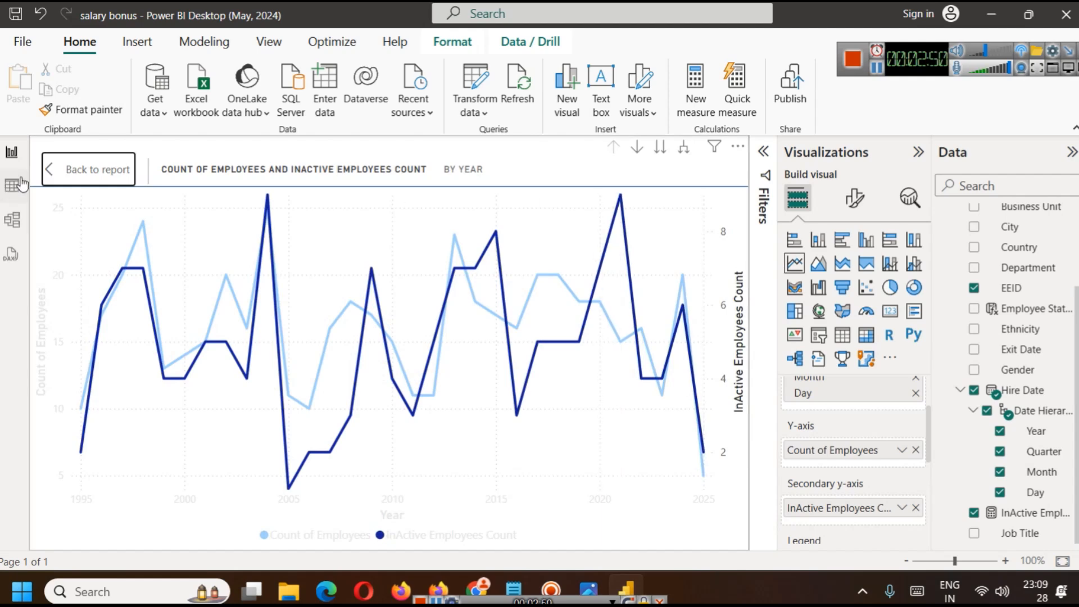
click(85, 169)
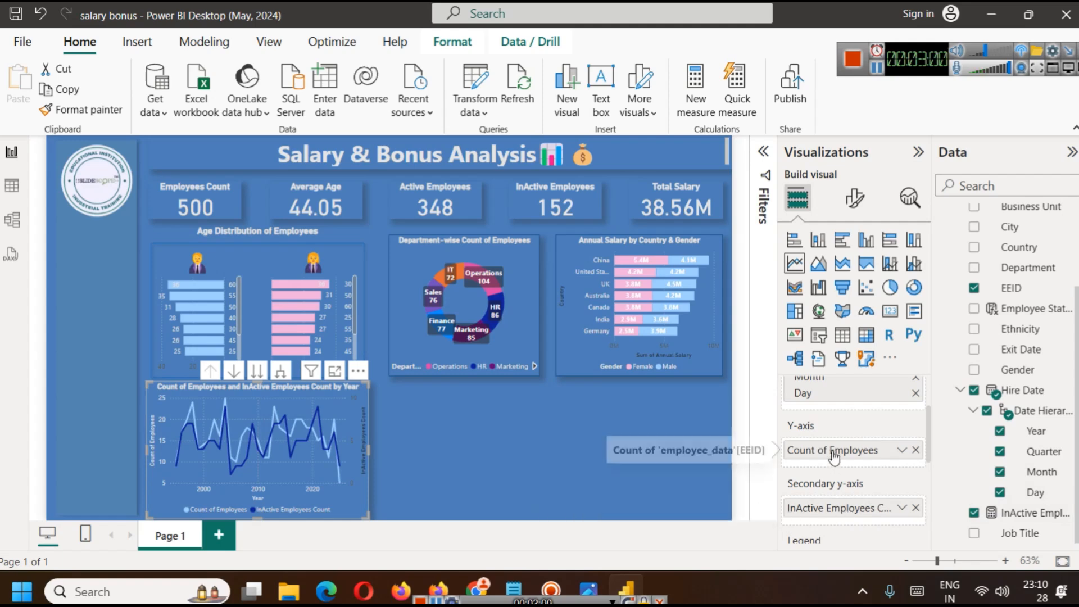
drag(873, 512, 829, 452)
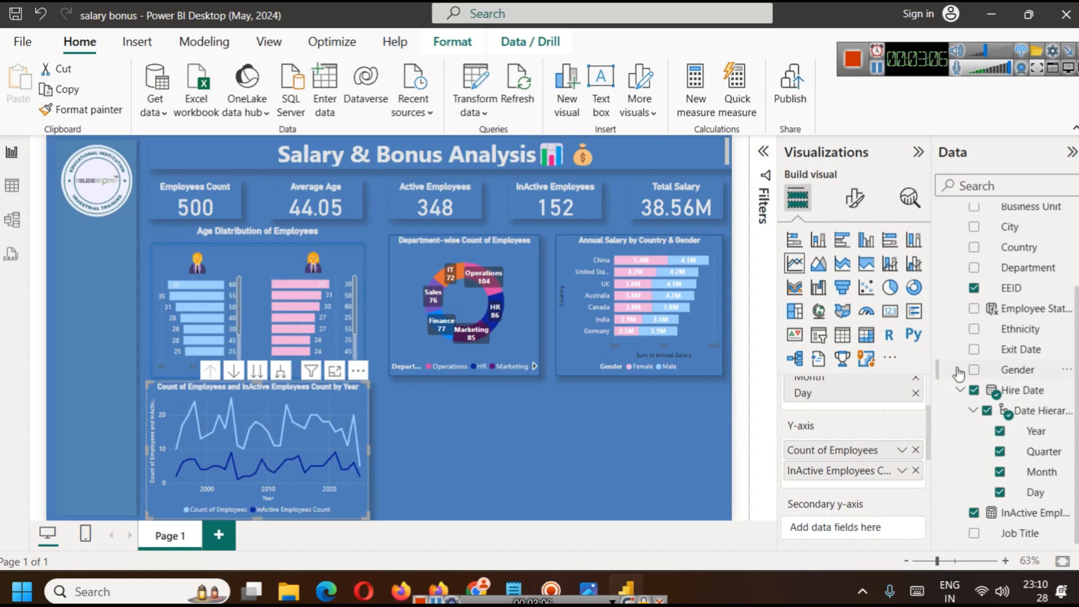
- Set the line color of the InActive Employees Count series to light orange
click(855, 199)
click(856, 395)
scroll(862, 429, down, 4)
scroll(835, 464, down, 5)
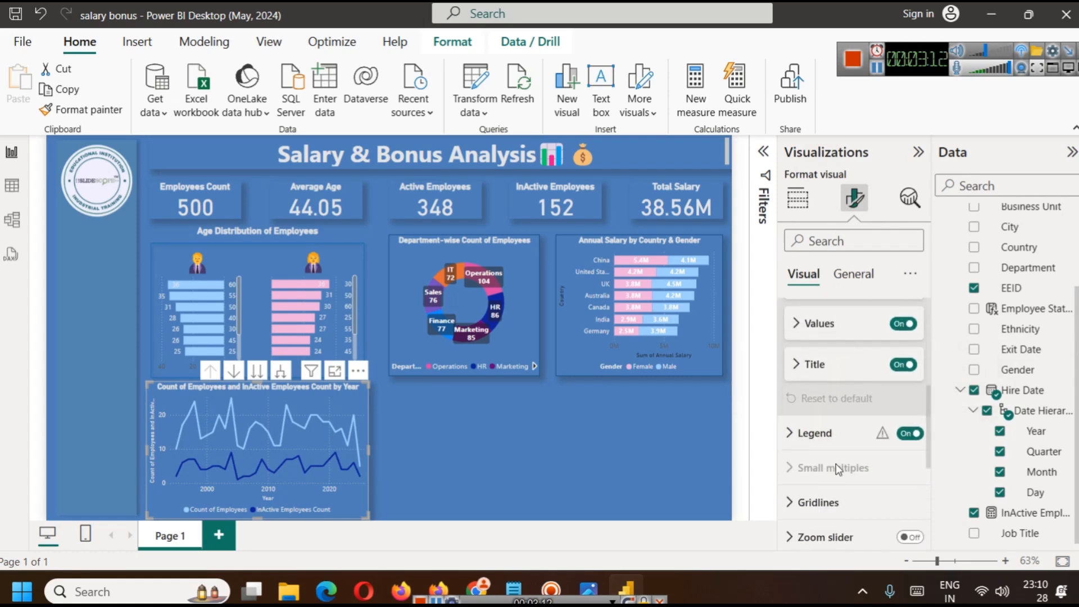
click(808, 354)
scroll(815, 394, down, 2)
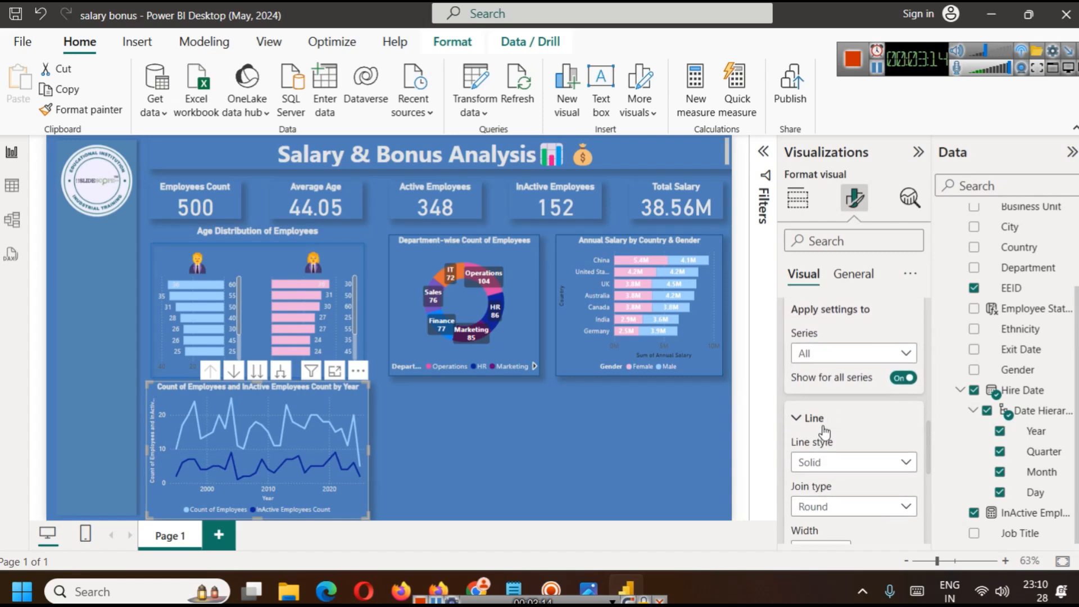
click(840, 354)
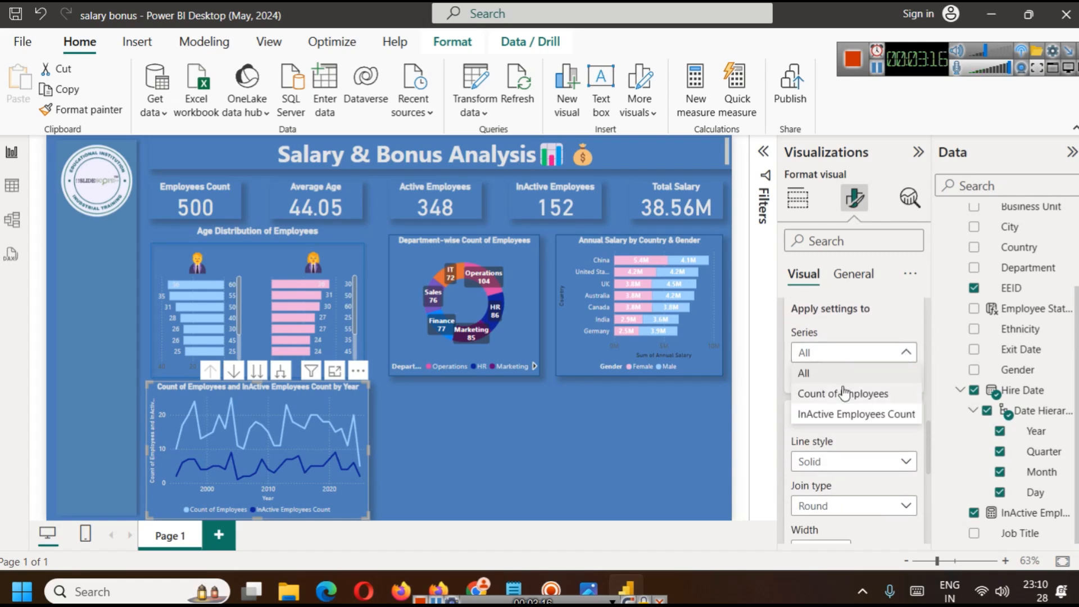
click(826, 414)
scroll(838, 450, down, 3)
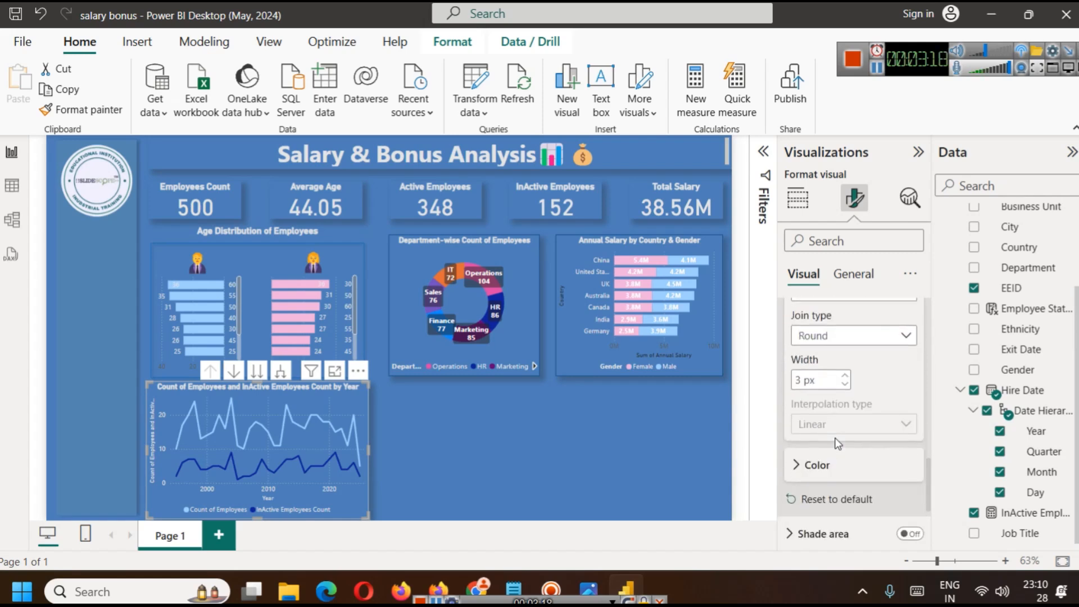
click(830, 453)
scroll(830, 444, down, 2)
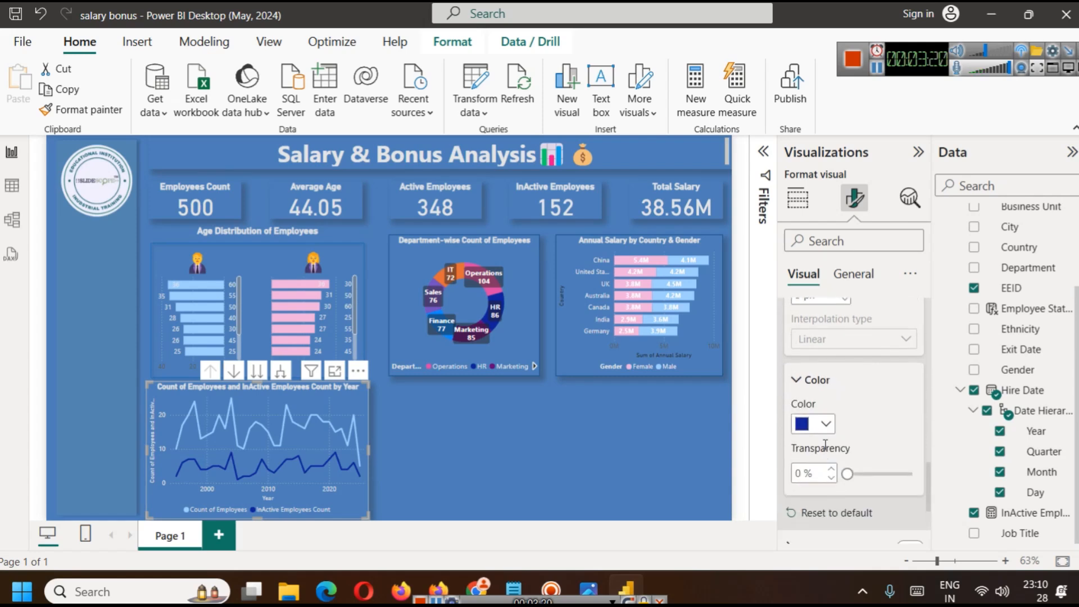
click(827, 425)
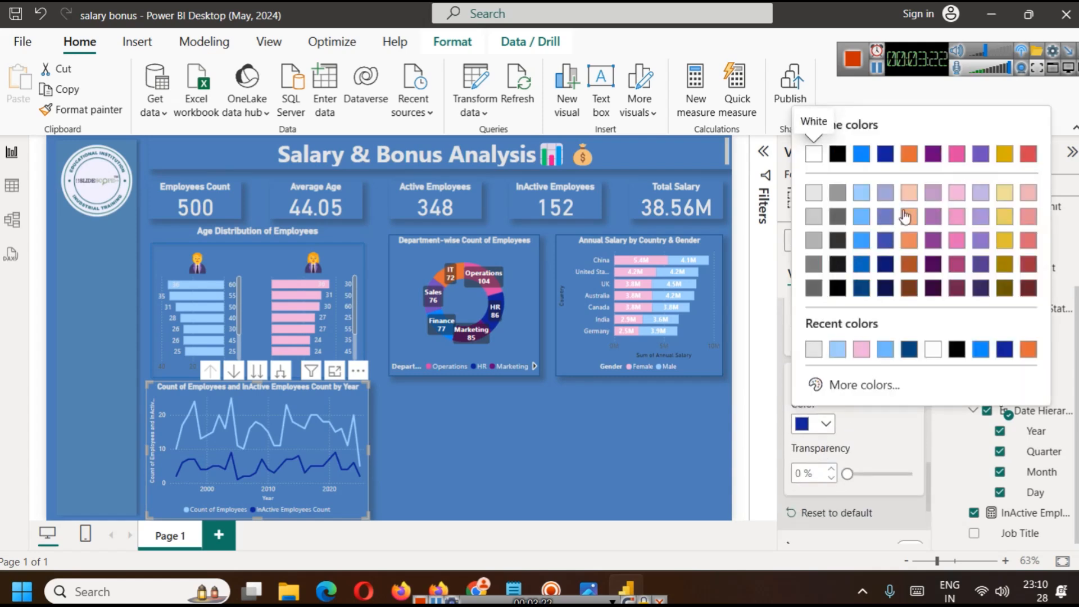
click(916, 197)
click(633, 403)
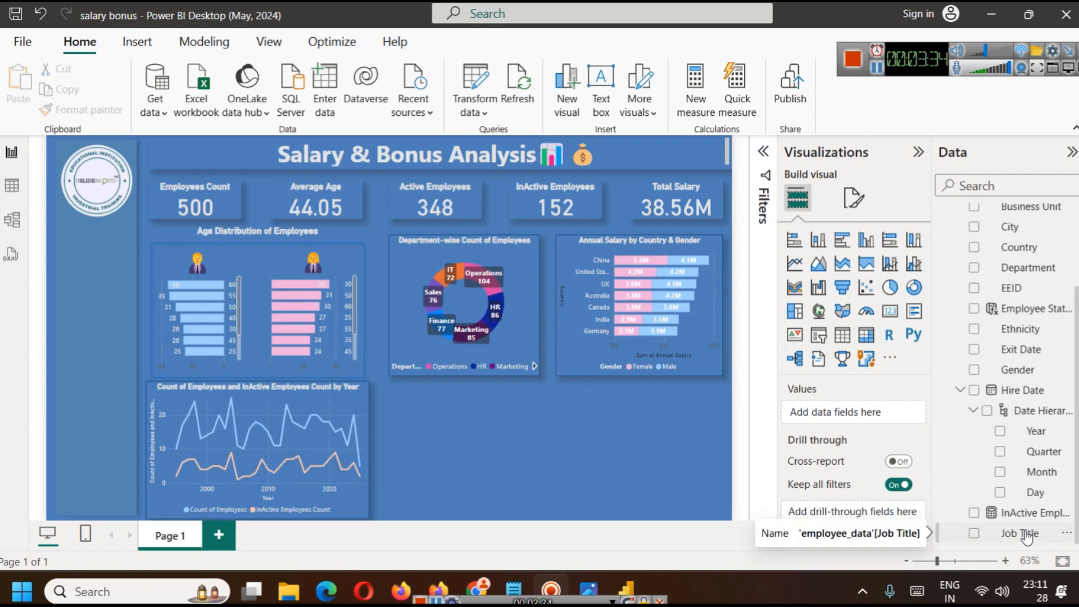
- Add a ribbon chart below the department donut chart and copy the Annual Salary by Country & Gender chart's formatting onto it
scroll(1026, 514, up, 4)
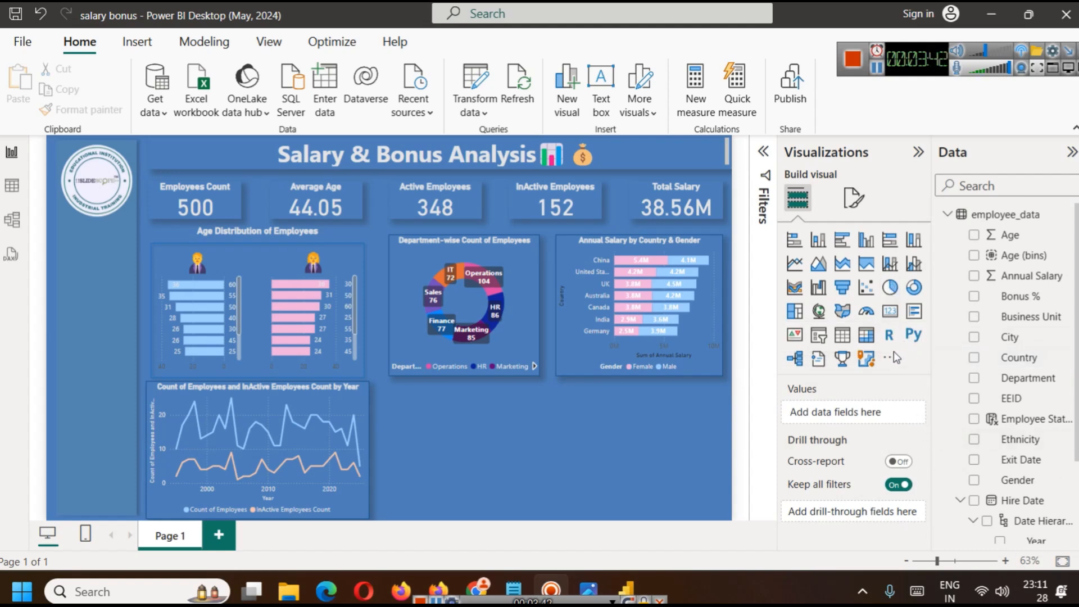
click(795, 290)
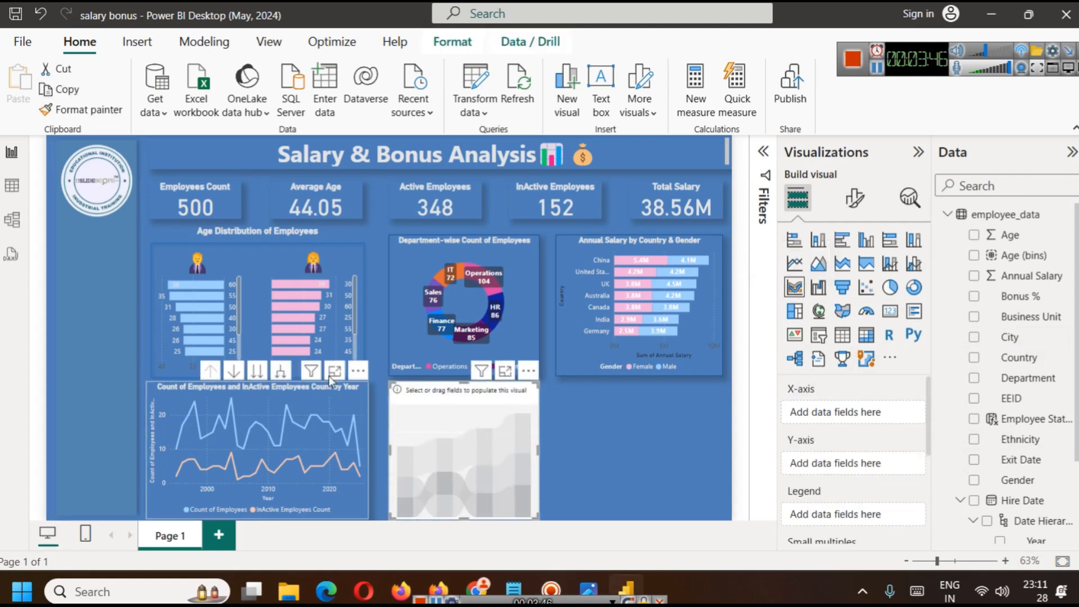
click(574, 327)
click(81, 110)
click(459, 400)
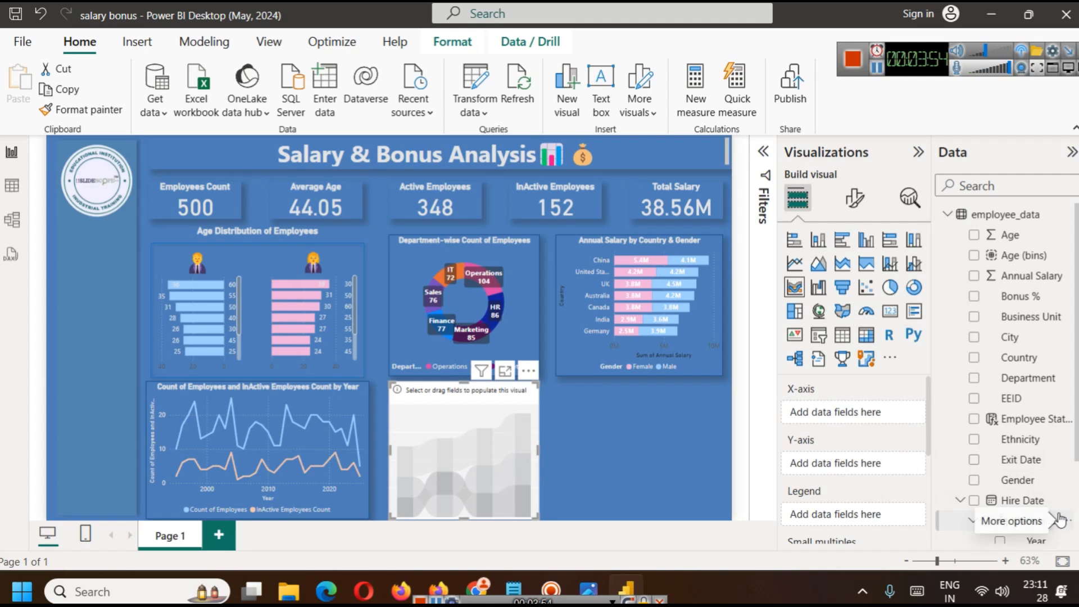
- Assign Job Title to the ribbon chart's X-axis and Annual Salary to its Y-axis
scroll(1049, 509, down, 3)
drag(1021, 533, 866, 414)
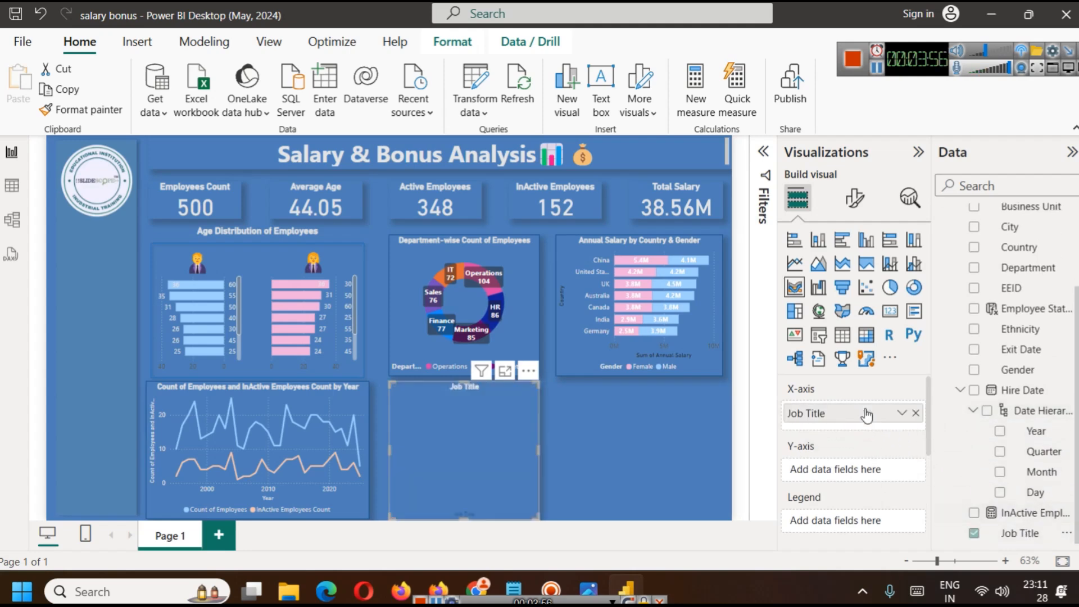
scroll(1026, 444, up, 3)
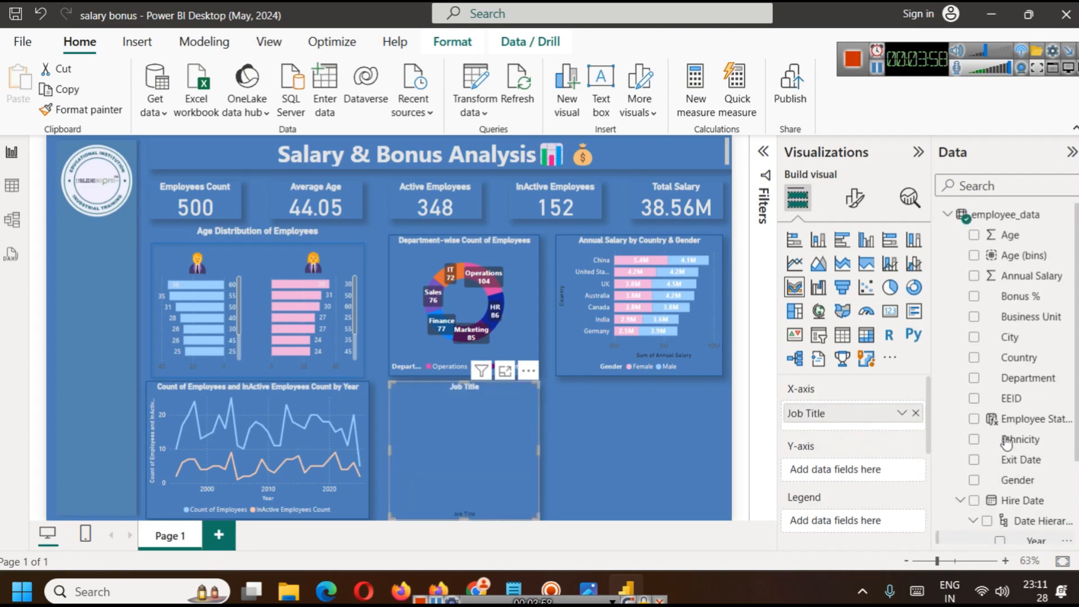
drag(1034, 276, 830, 462)
drag(1017, 283, 885, 472)
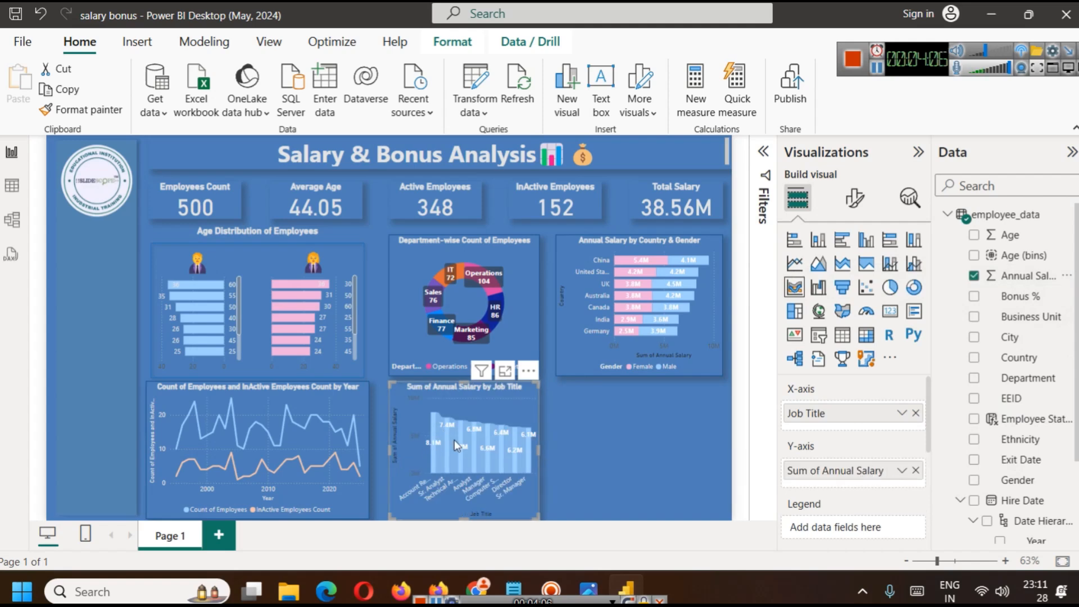
- View the ribbon chart in focus mode and inspect the salary sums for Account Representative and Sr. Analyst
click(505, 370)
mouse_move(144, 253)
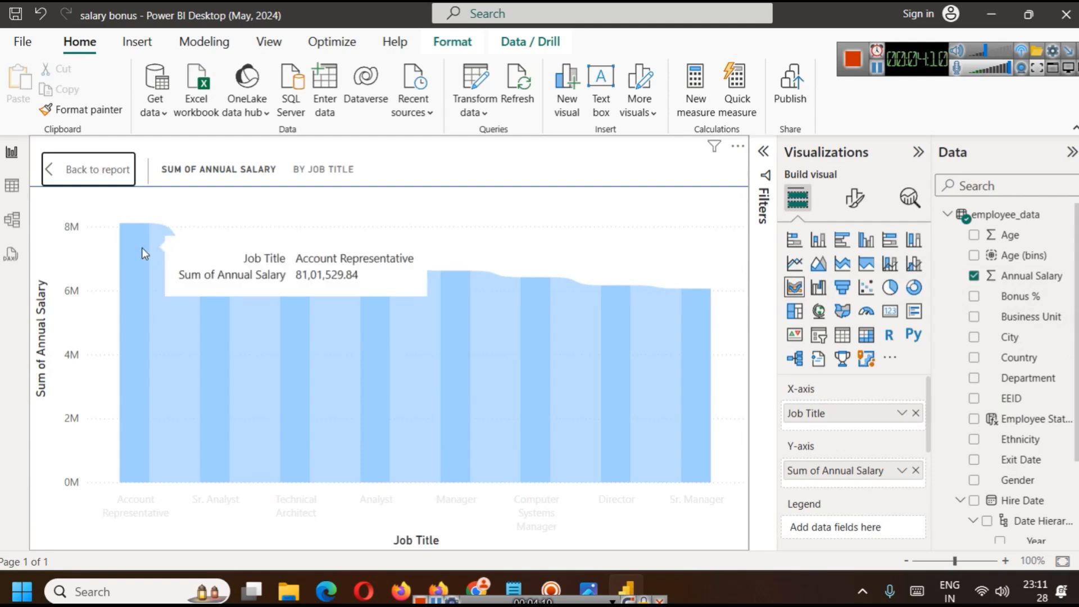
mouse_move(221, 285)
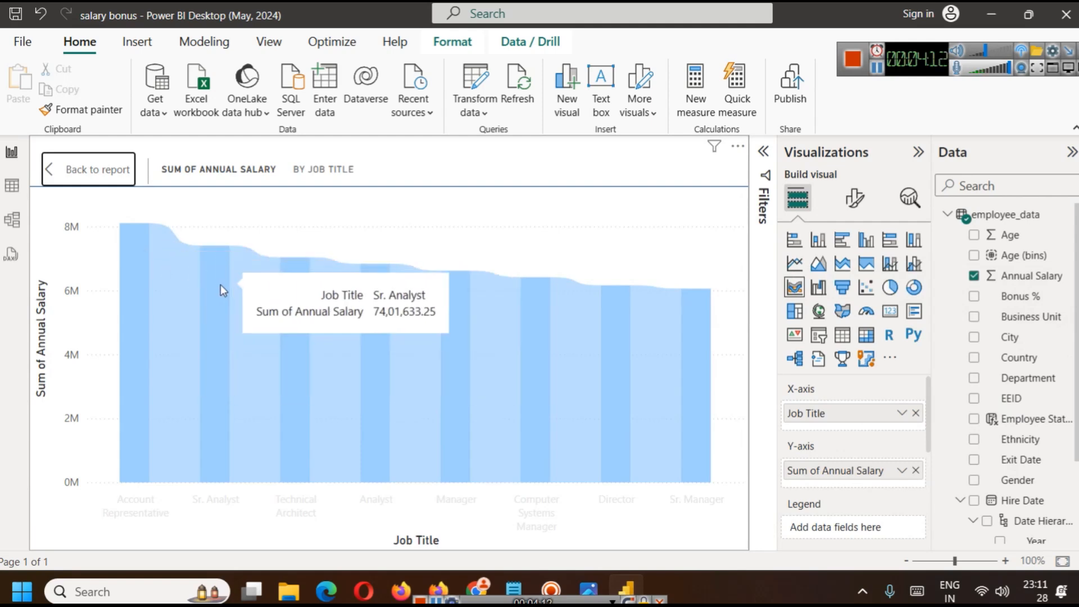
- Return to the report and change the ribbon chart's Annual Salary aggregation to Average
mouse_move(120, 235)
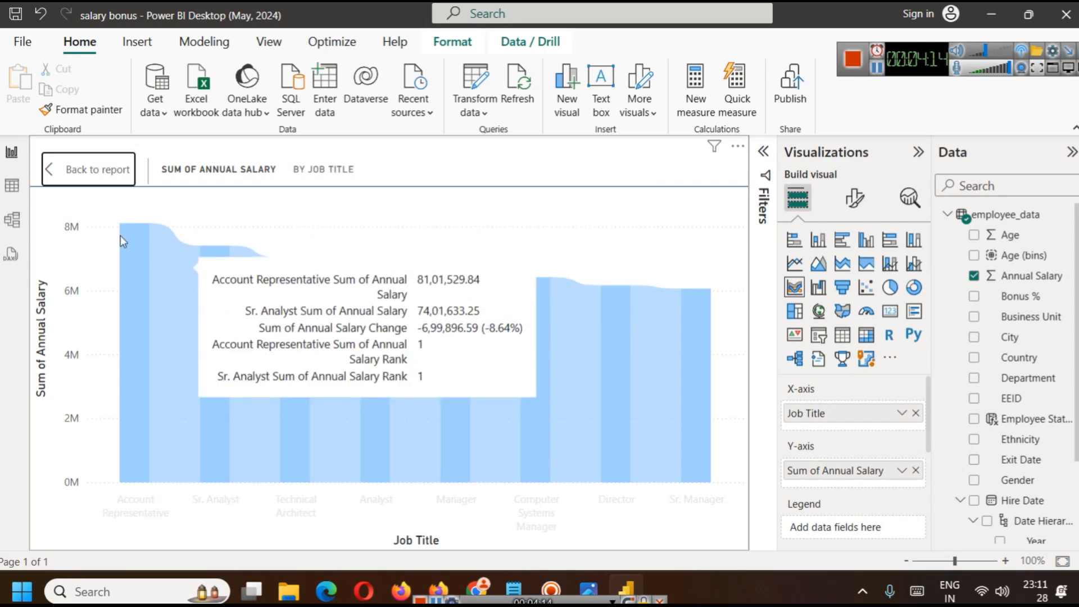
click(100, 186)
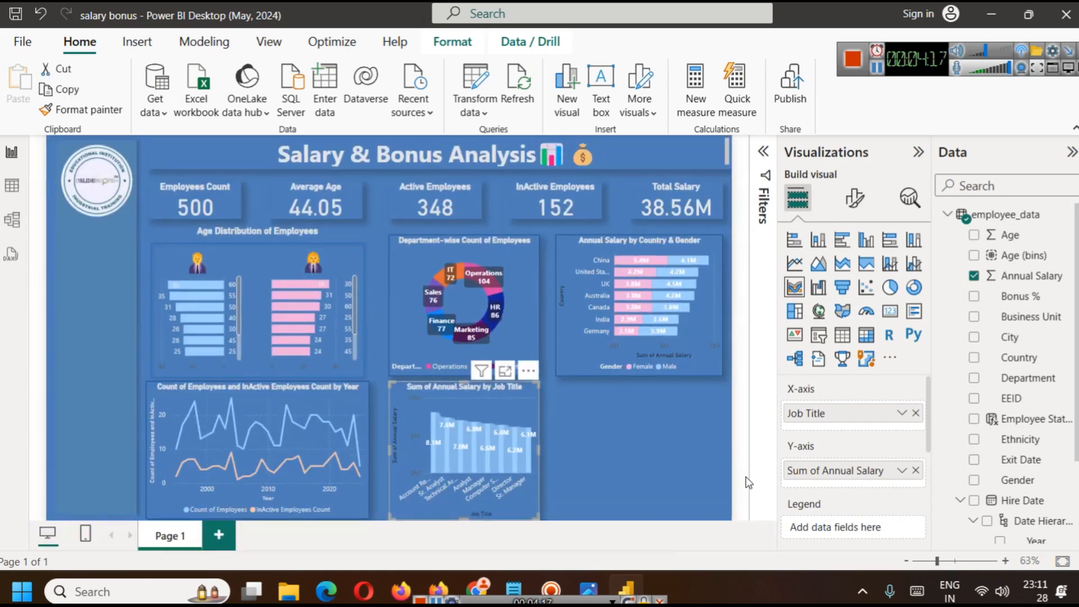
click(907, 471)
click(941, 281)
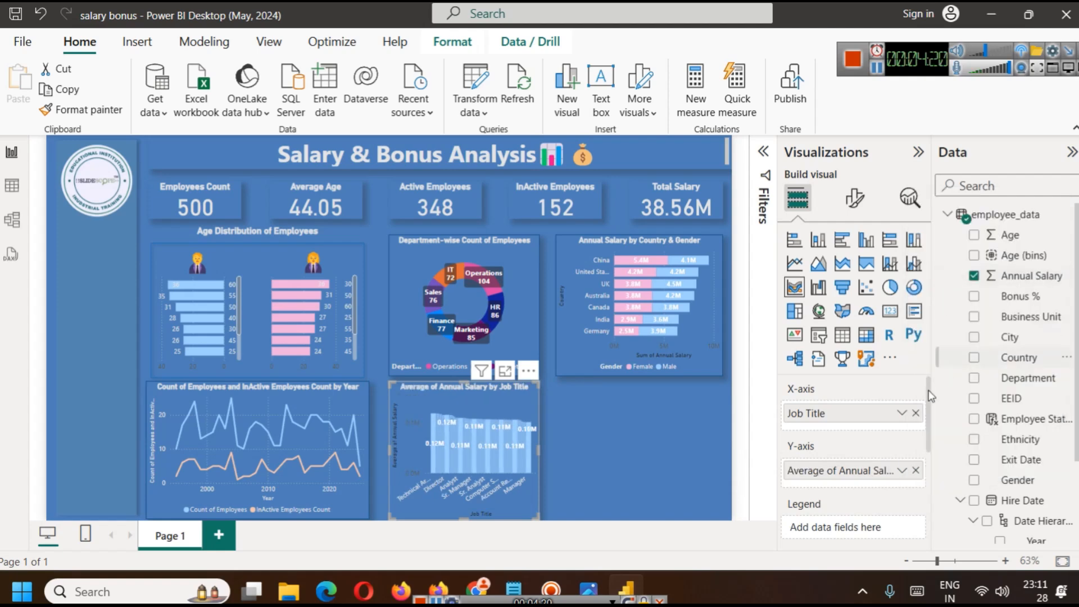
- View the ribbon chart in focus mode and inspect the average salaries by job title, then return to the report
click(506, 371)
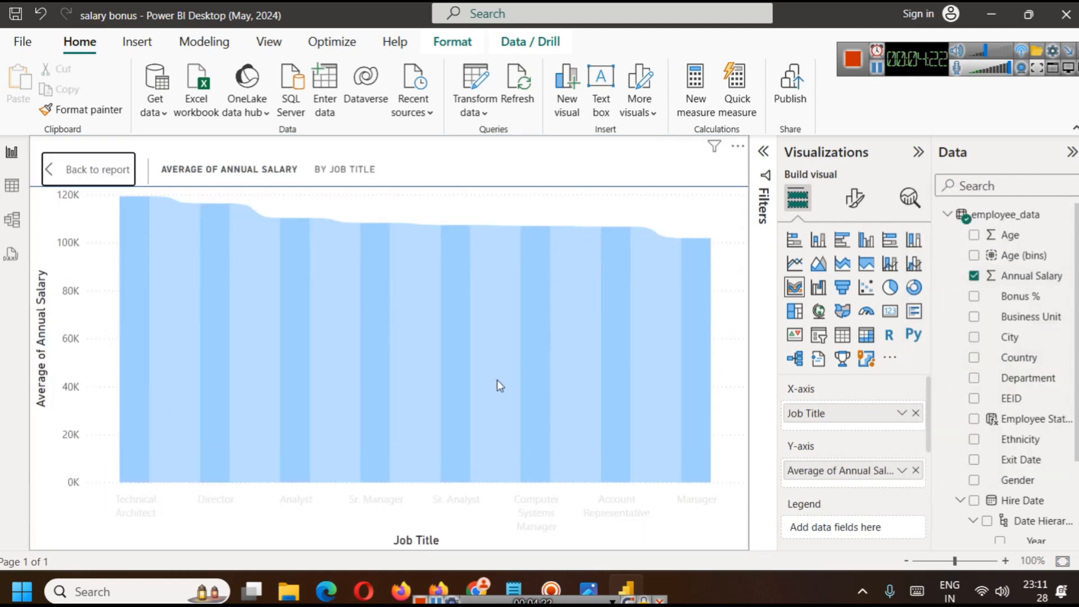
mouse_move(145, 240)
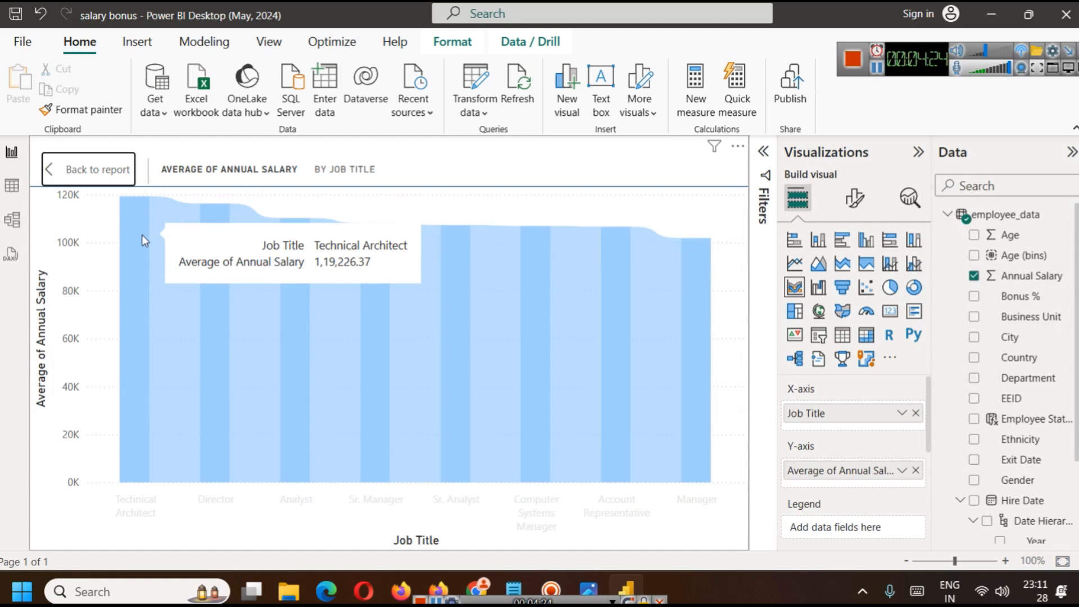
mouse_move(204, 225)
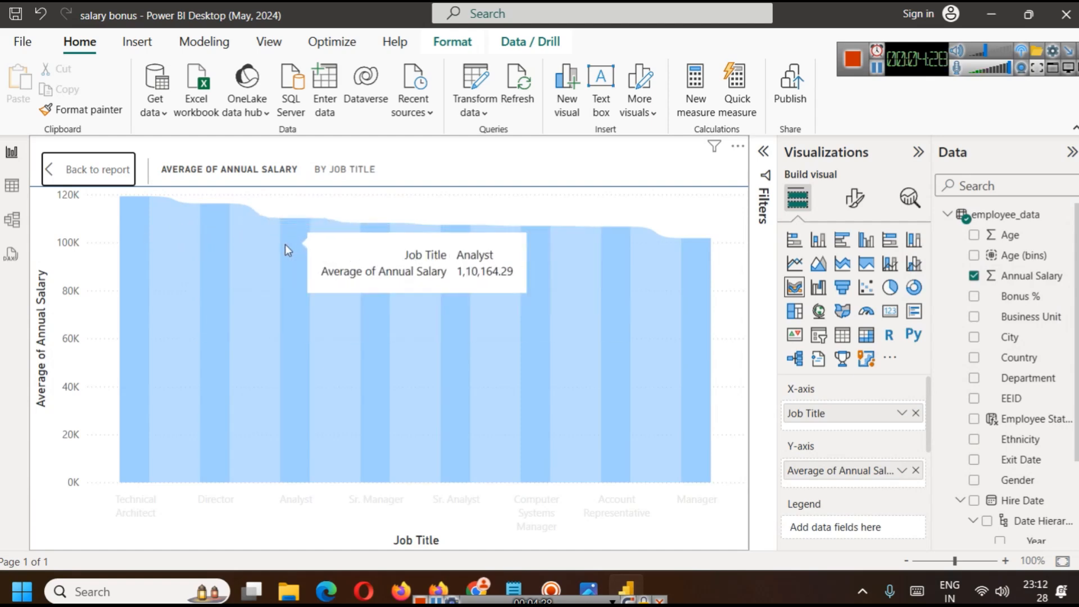
mouse_move(370, 237)
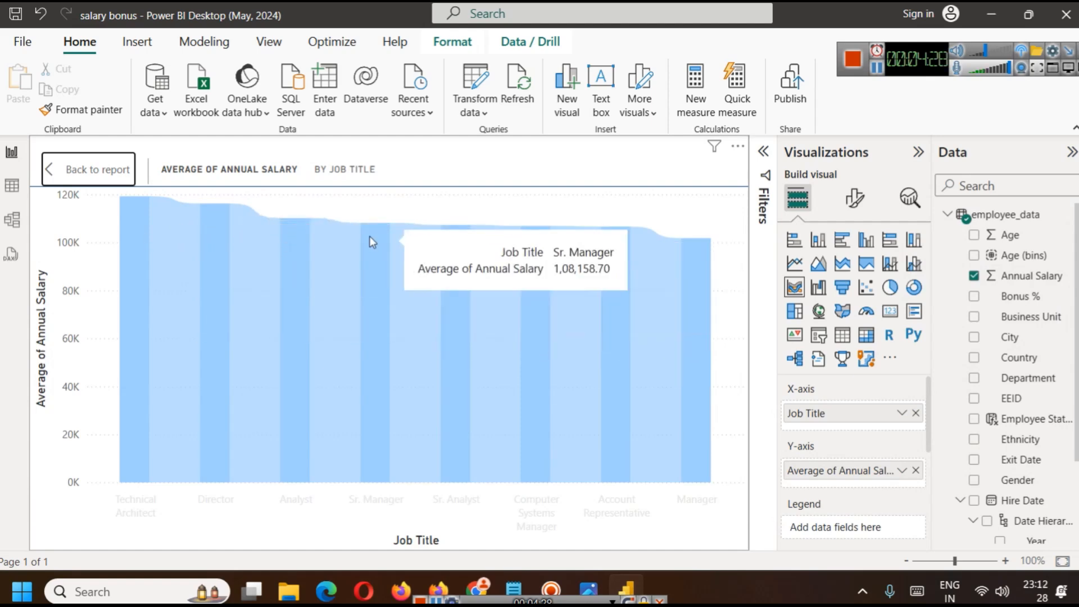
click(109, 168)
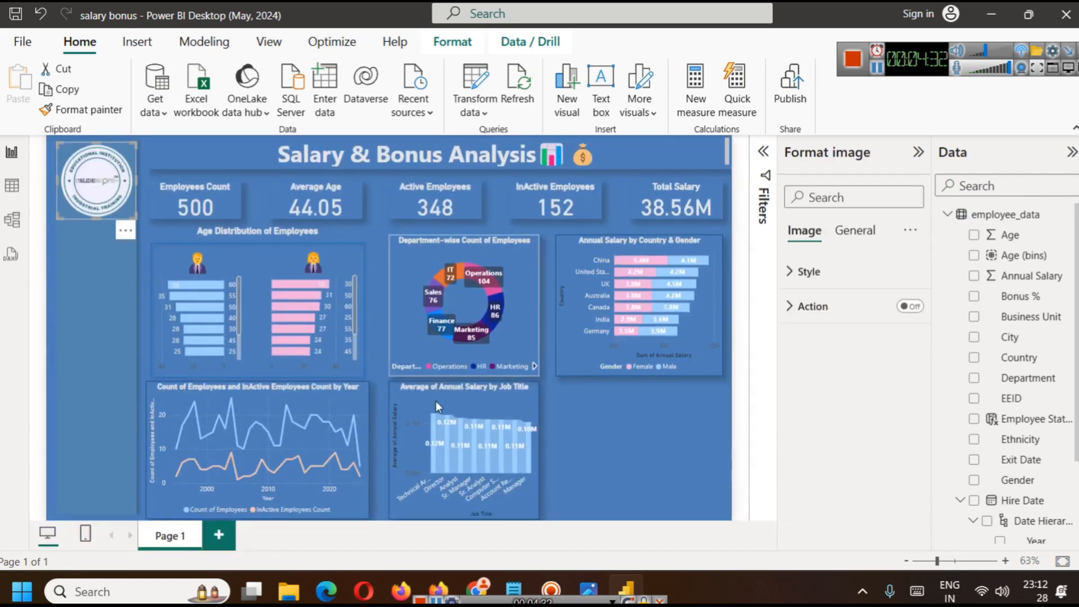
- Turn off the Y-axis values and Y-axis title of the Average of Annual Salary by Job Title ribbon chart
mouse_move(507, 409)
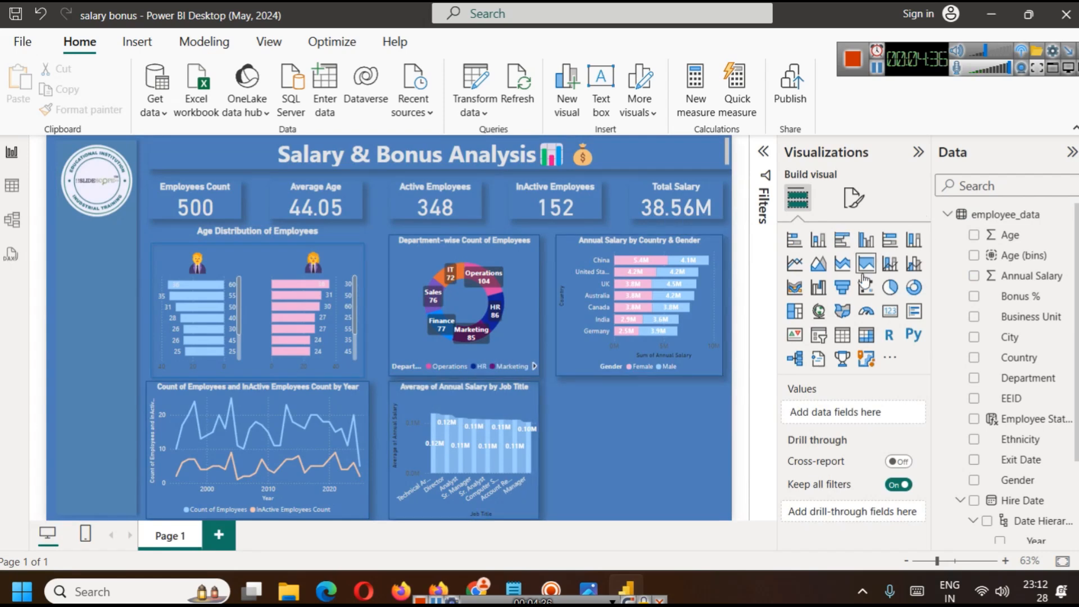
click(534, 390)
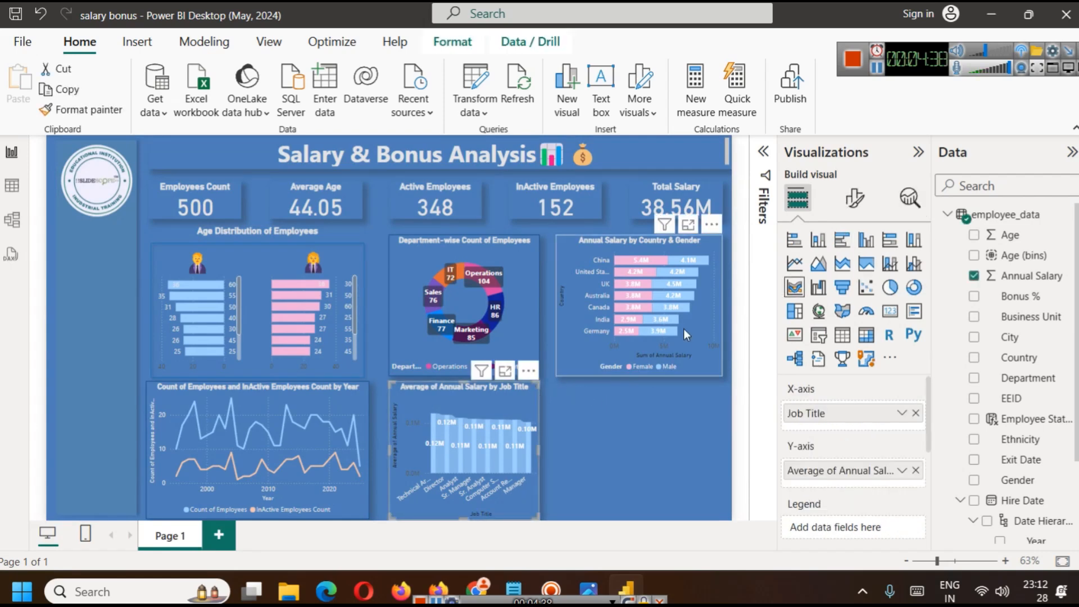
click(854, 197)
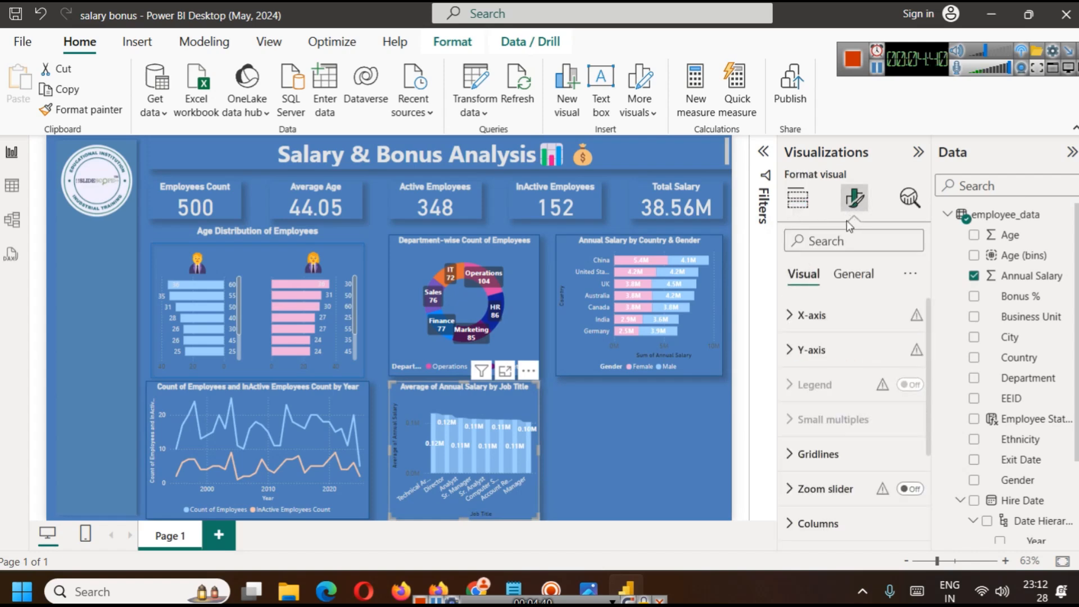
click(840, 348)
scroll(849, 394, down, 4)
click(905, 399)
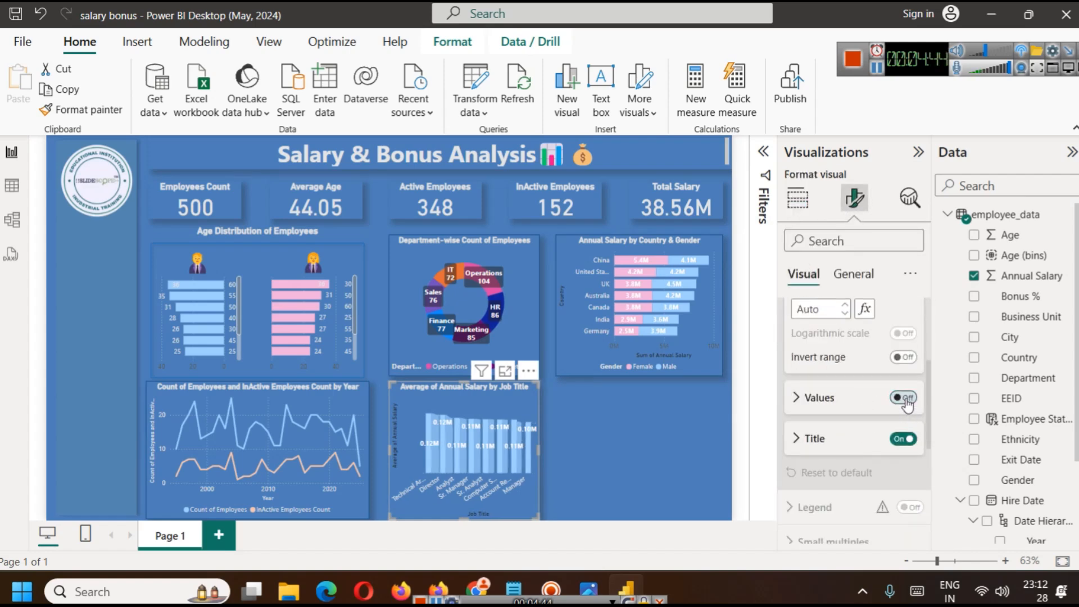
click(904, 438)
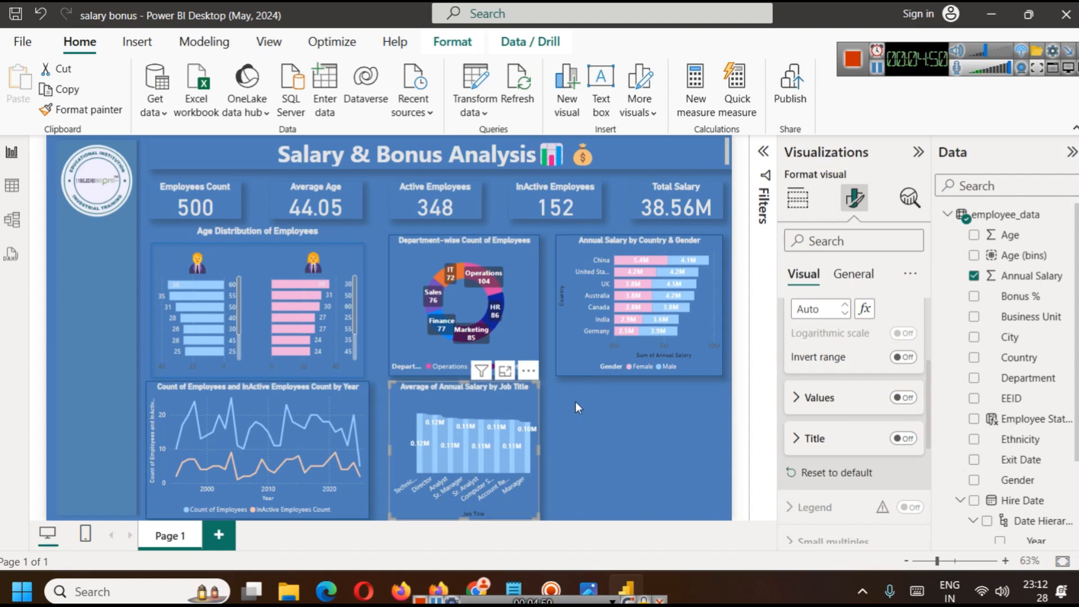
click(606, 432)
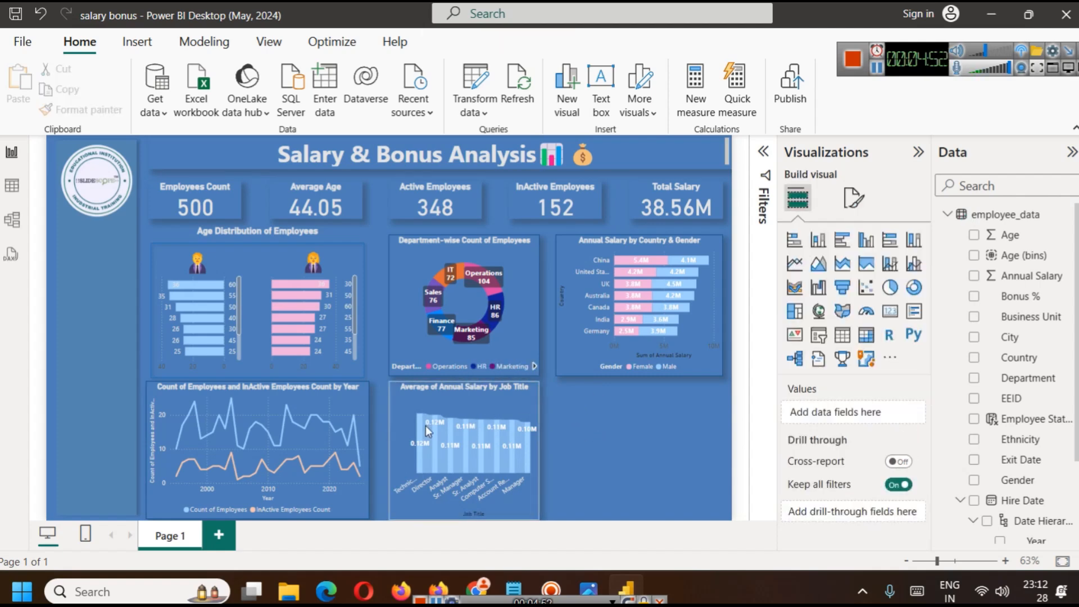
click(890, 287)
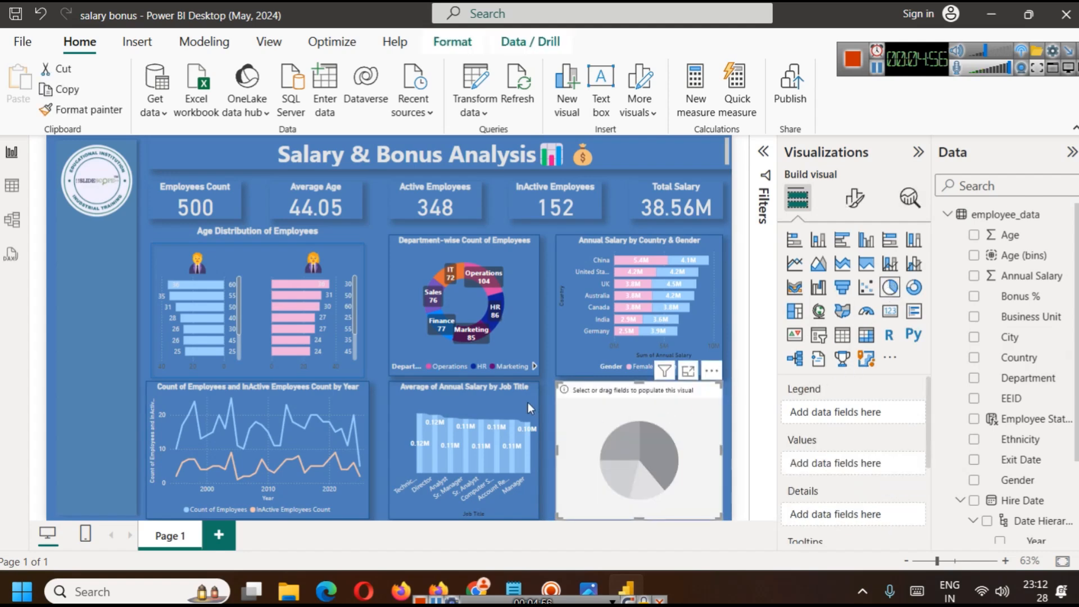
key(ctrl+z)
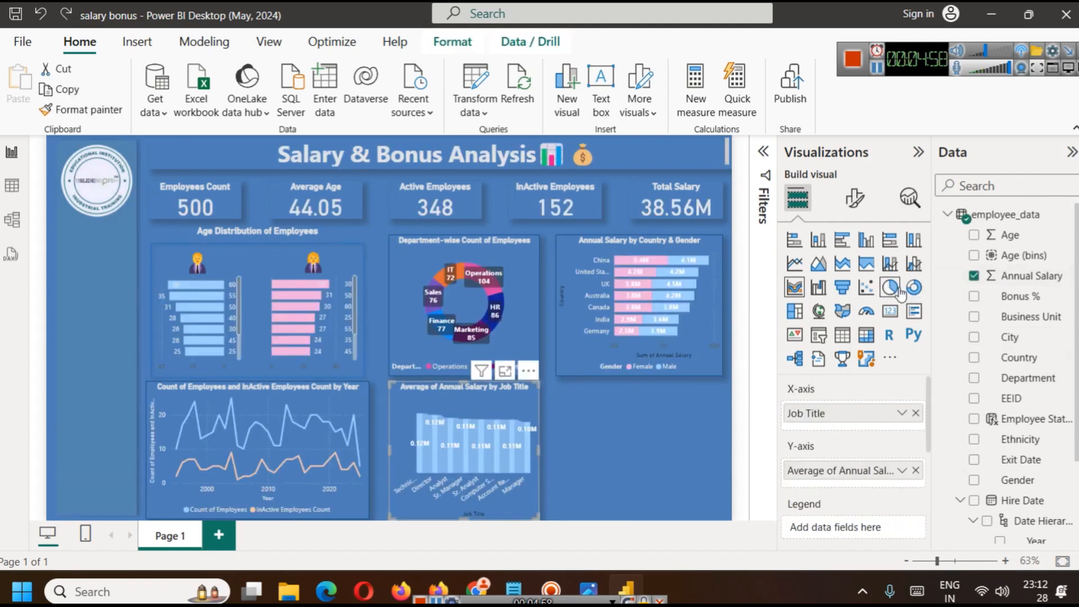
click(889, 287)
key(ctrl+z)
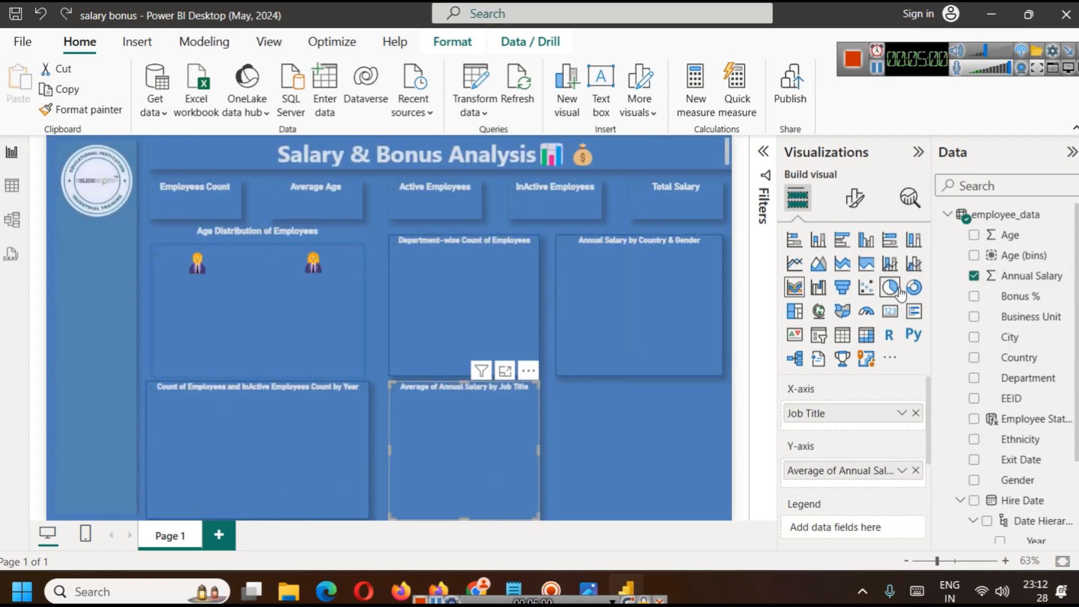
click(822, 270)
key(ctrl+z)
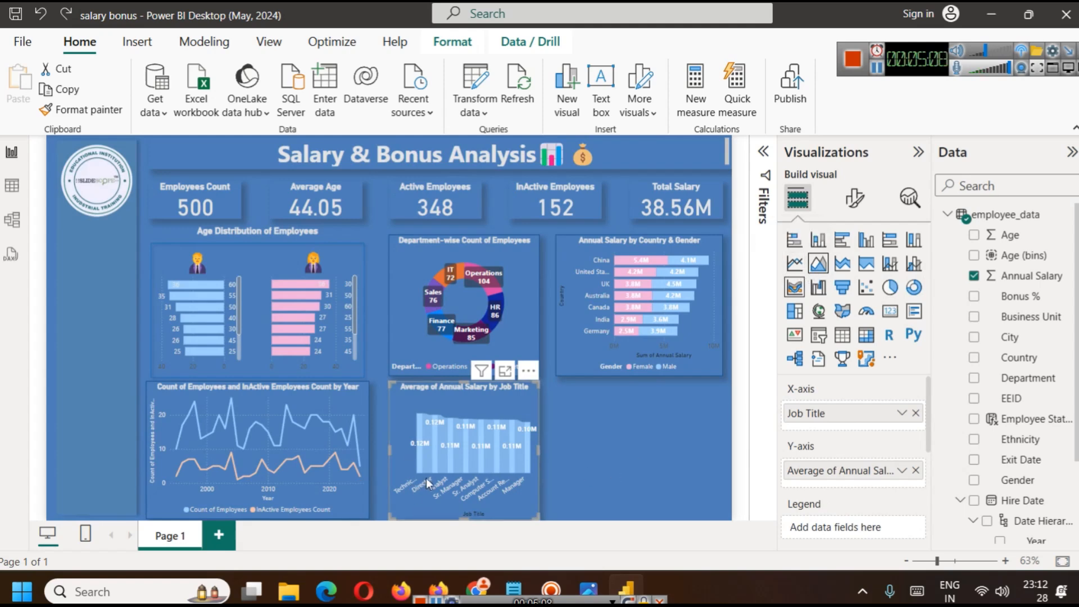
click(816, 240)
click(794, 287)
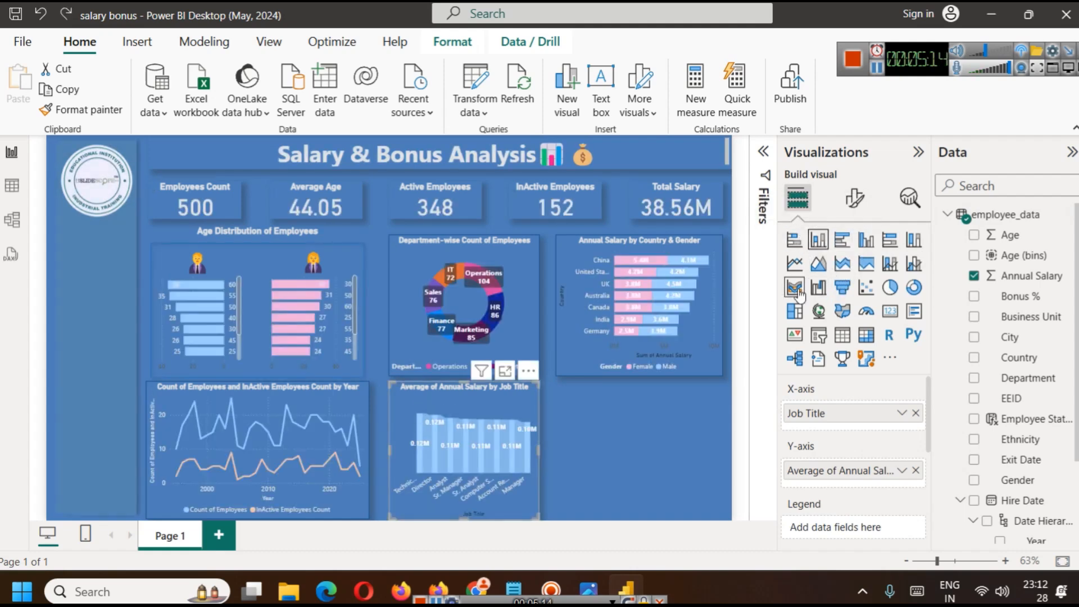
- Convert the Average of Annual Salary by Job Title ribbon chart to a funnel chart and check its color options
click(844, 289)
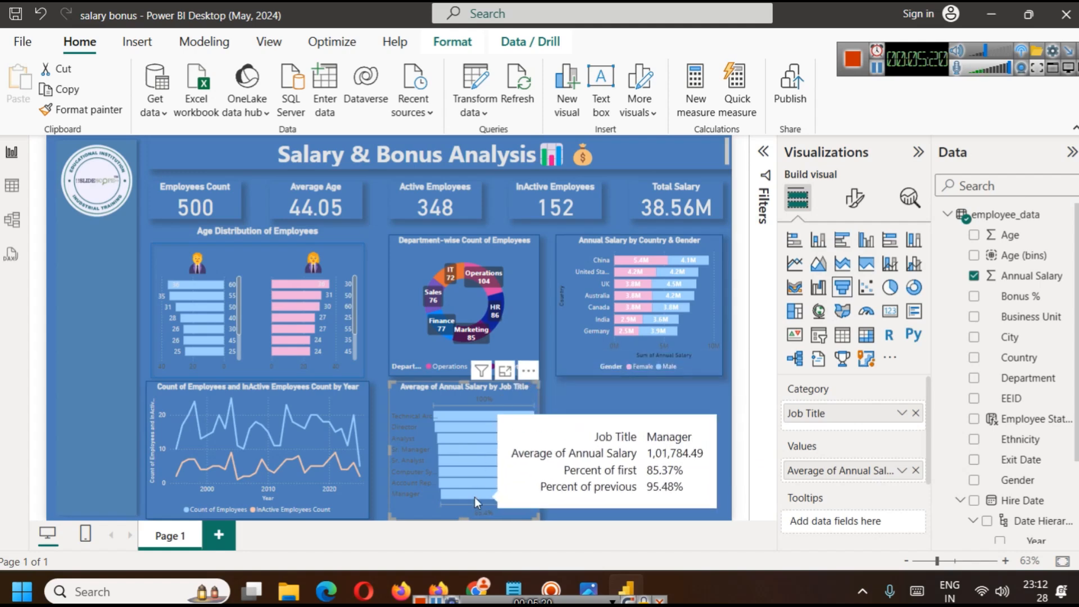
mouse_move(473, 433)
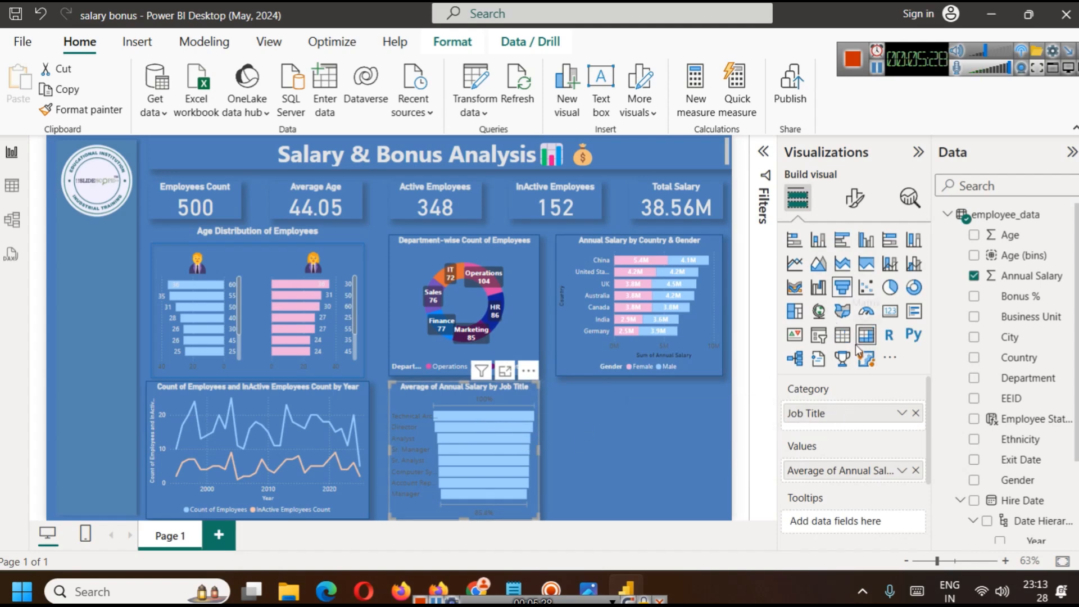
click(855, 204)
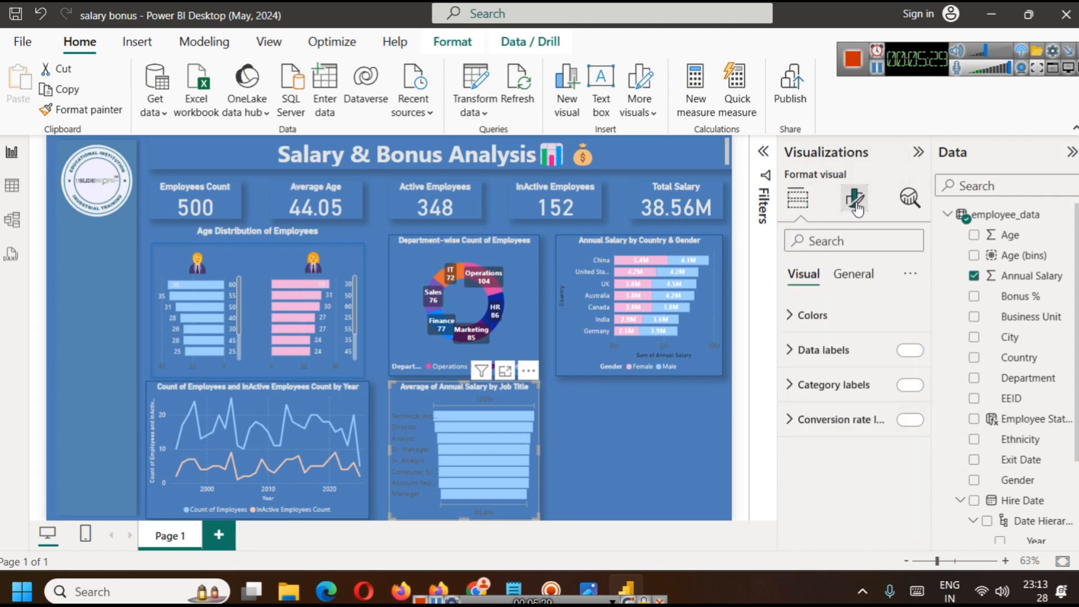
click(832, 316)
click(832, 317)
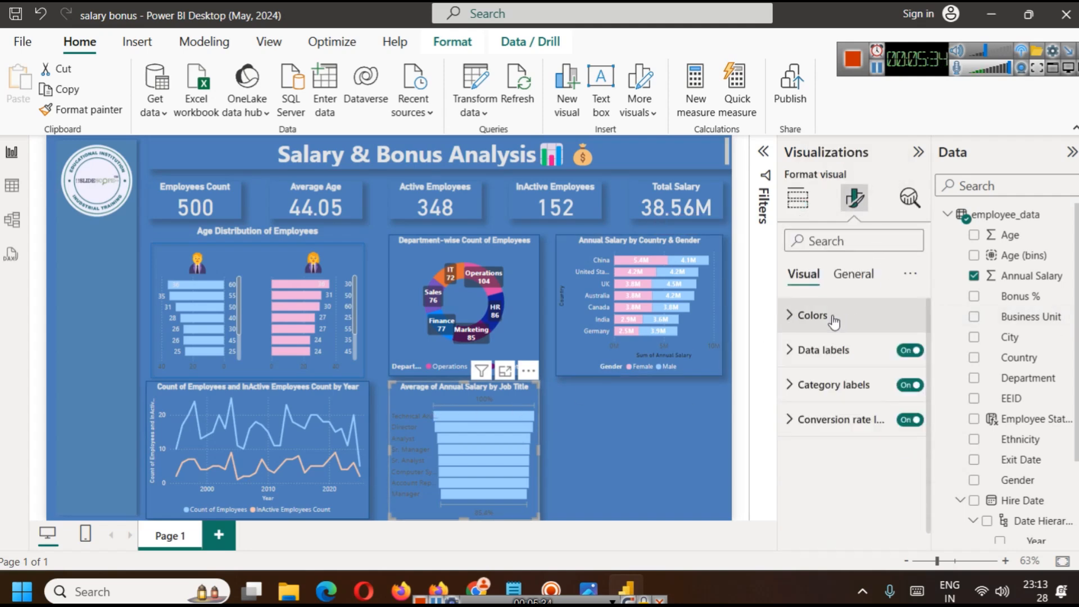
- Set the color of the funnel chart's data label values to light gray
click(858, 352)
scroll(858, 357, down, 3)
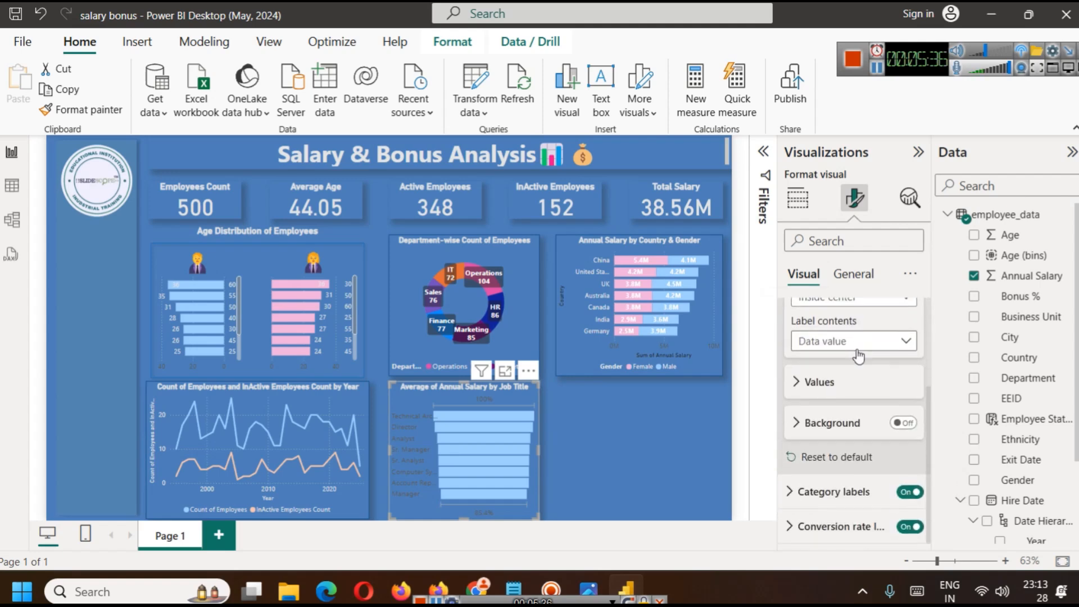
click(825, 380)
scroll(829, 360, down, 3)
click(825, 327)
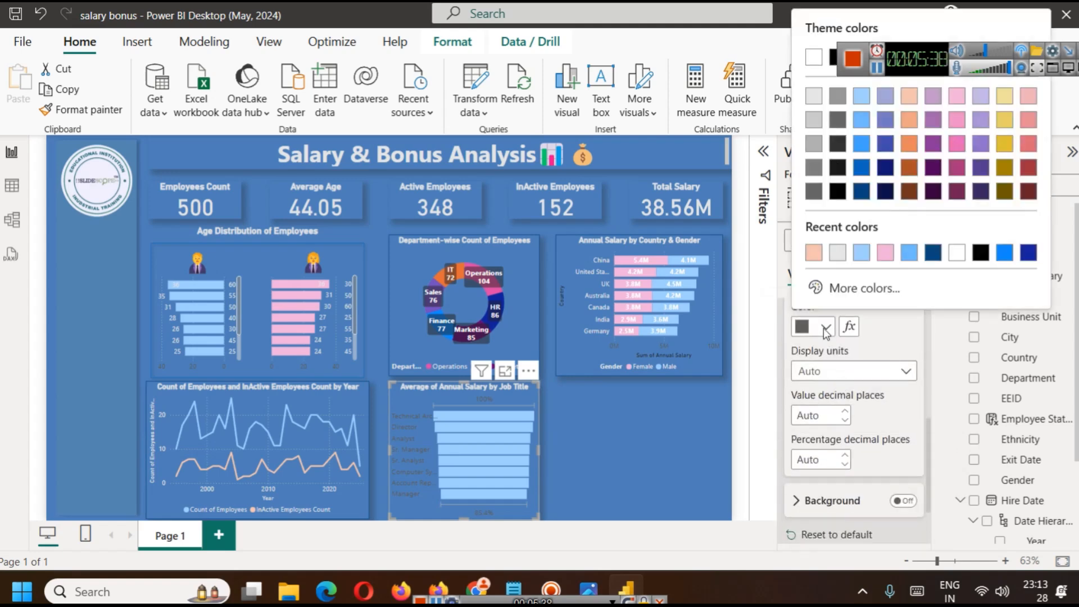
click(838, 254)
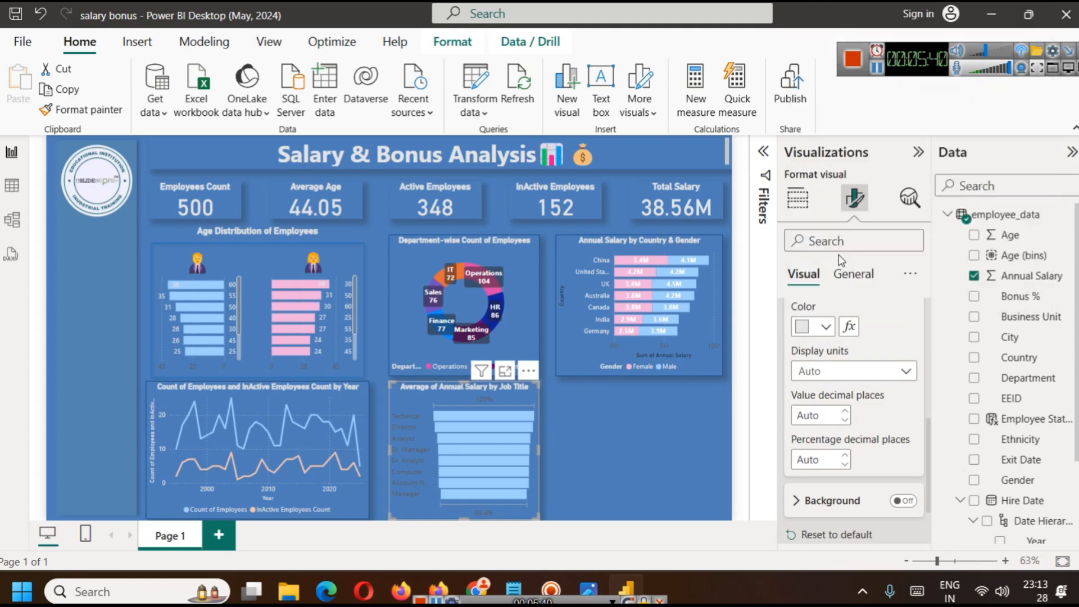
scroll(843, 388, up, 3)
scroll(858, 384, down, 3)
scroll(858, 385, down, 2)
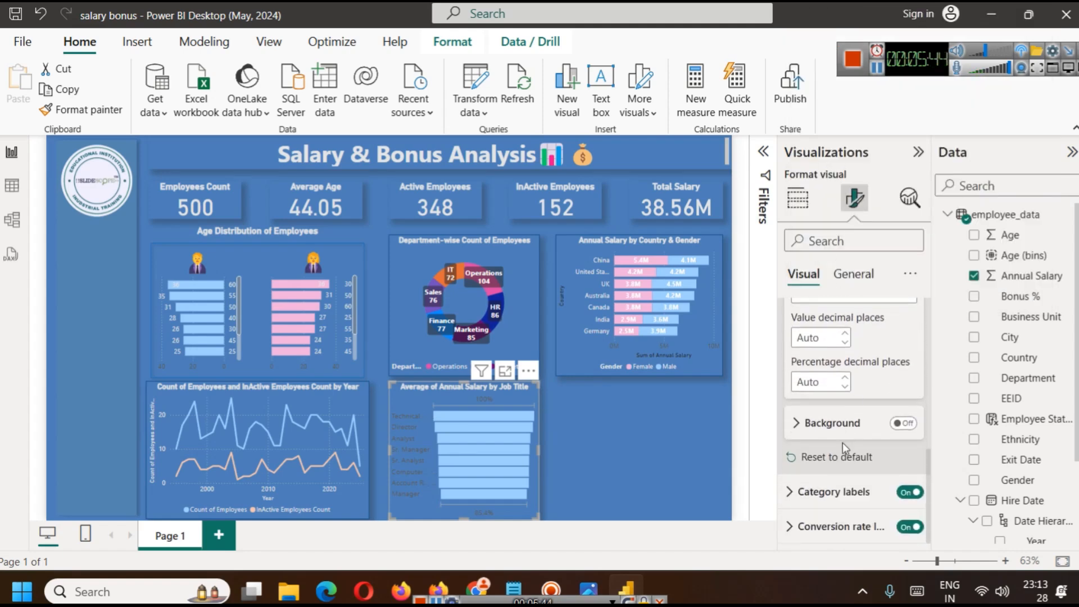
- Set the color of the funnel chart's category labels to light gray
click(866, 491)
scroll(872, 432, down, 3)
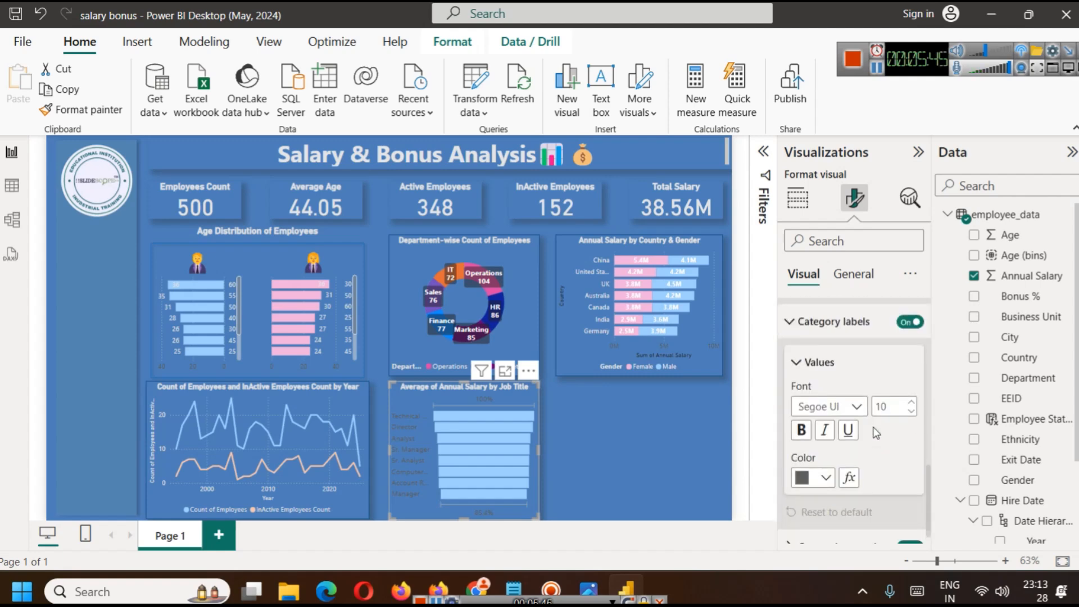
click(807, 475)
click(814, 247)
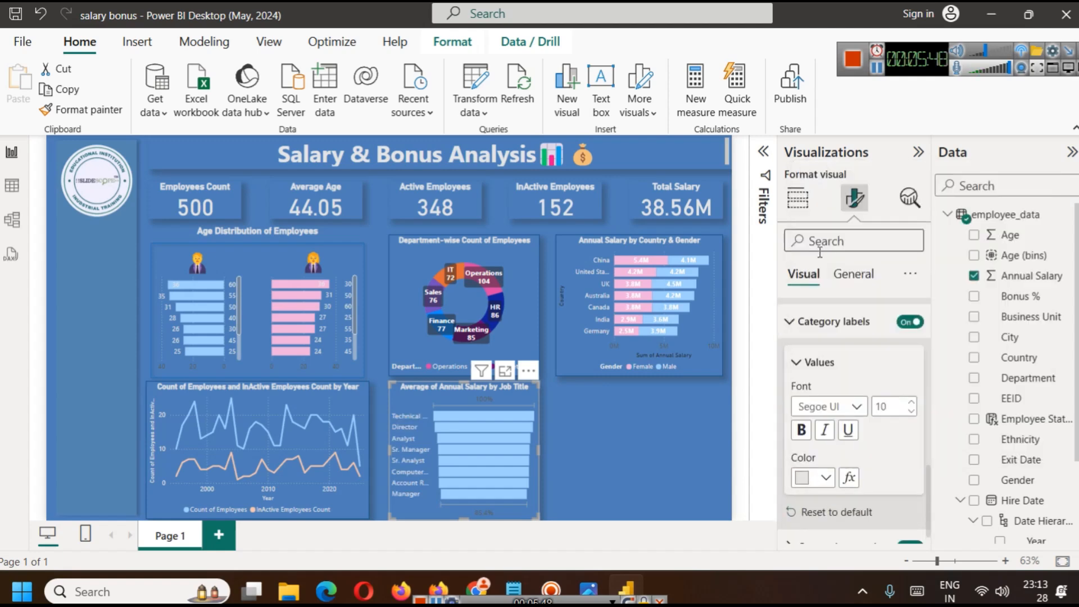
- Set the funnel chart's data label values to medium blue with display units in Thousands
scroll(852, 476, up, 7)
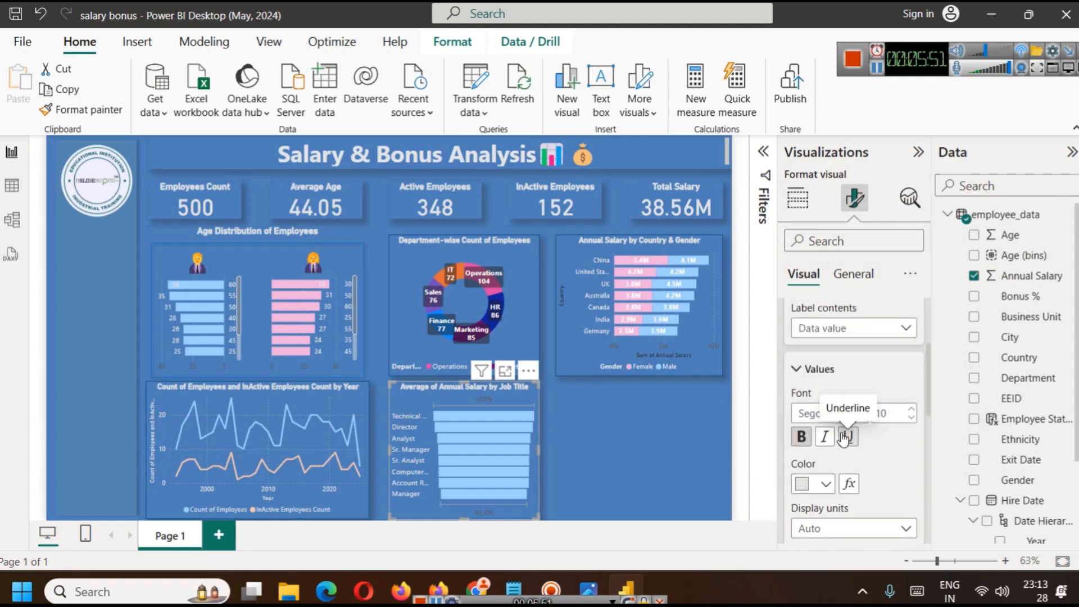
click(821, 484)
click(865, 299)
scroll(870, 447, down, 3)
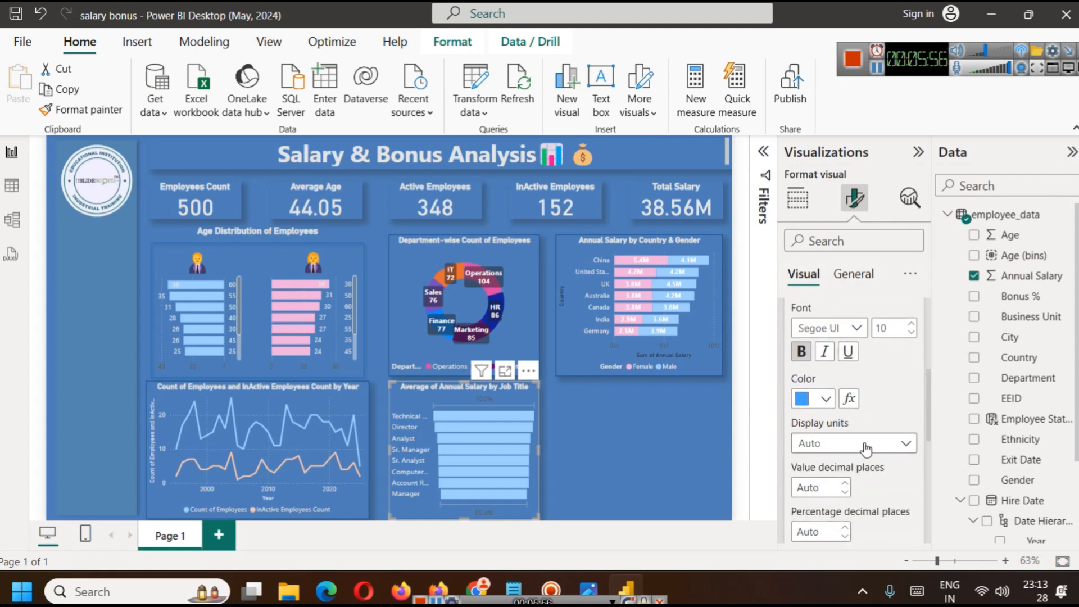
click(865, 448)
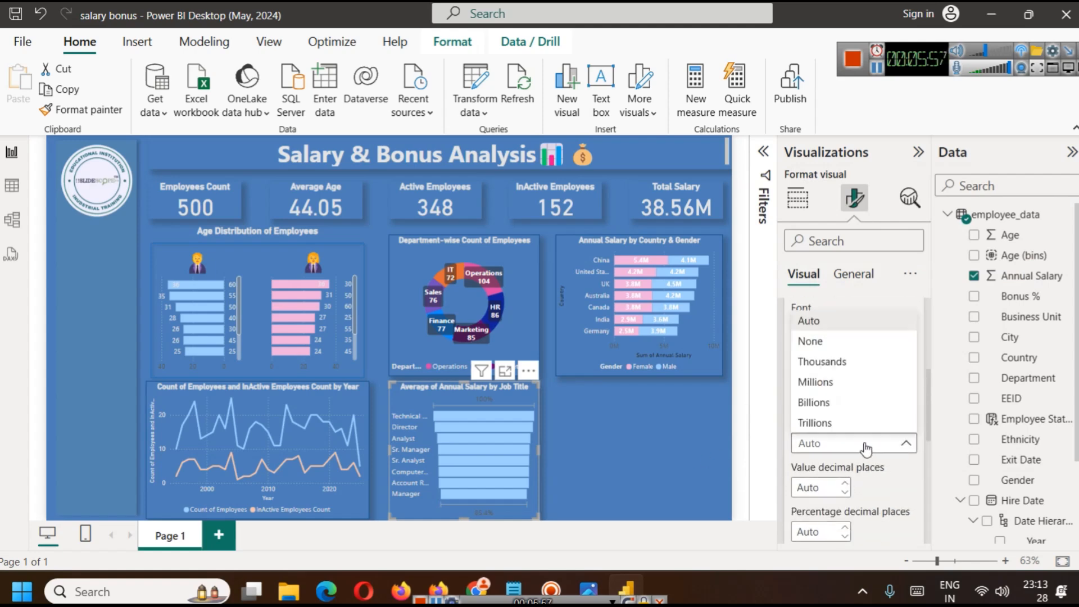
click(832, 362)
scroll(857, 476, down, 2)
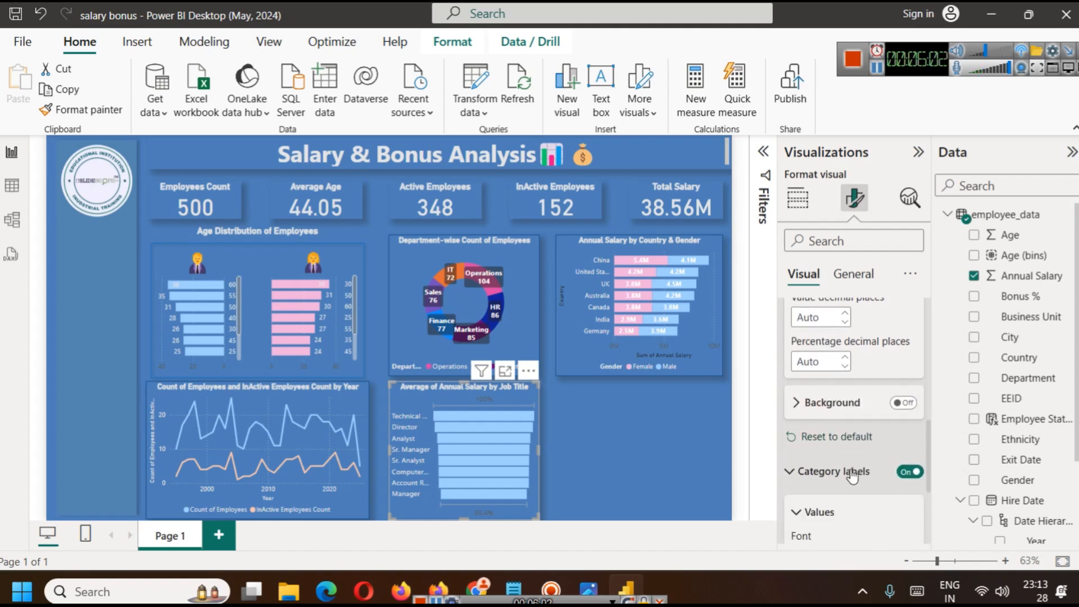
- Enable the background behind the funnel chart's data labels and set its color to light gray
click(815, 403)
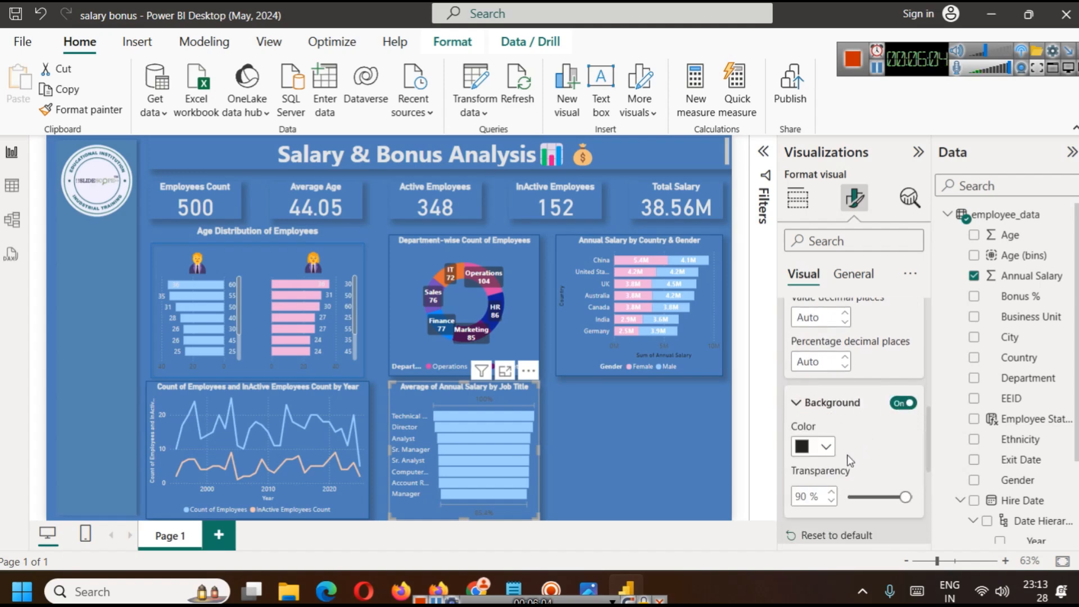
click(812, 449)
click(815, 250)
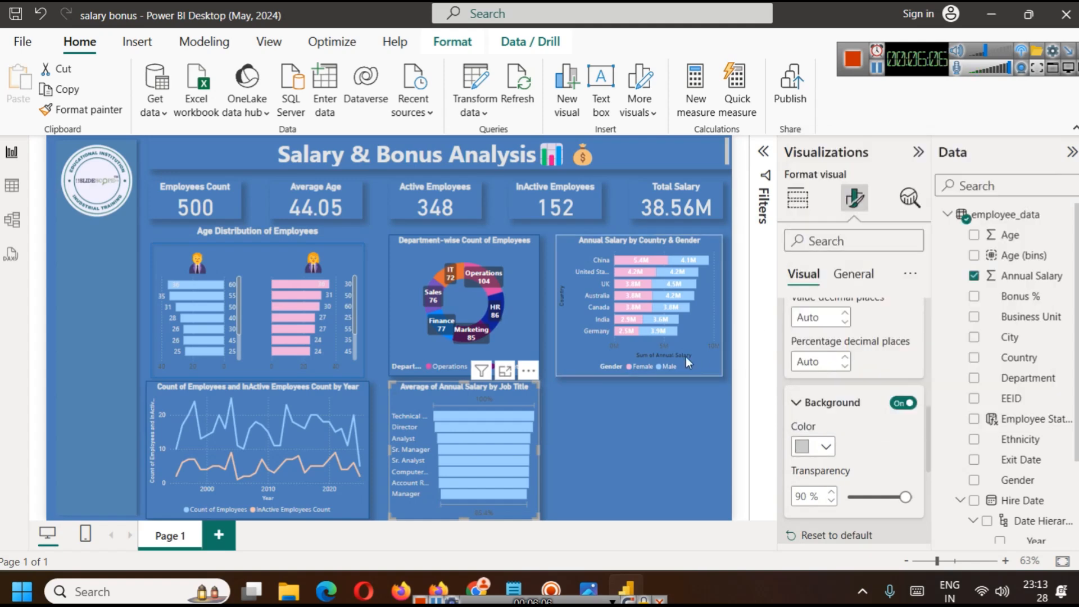
- Set the color of the funnel chart's data label values to dark blue and check them in focus mode
click(699, 356)
click(521, 403)
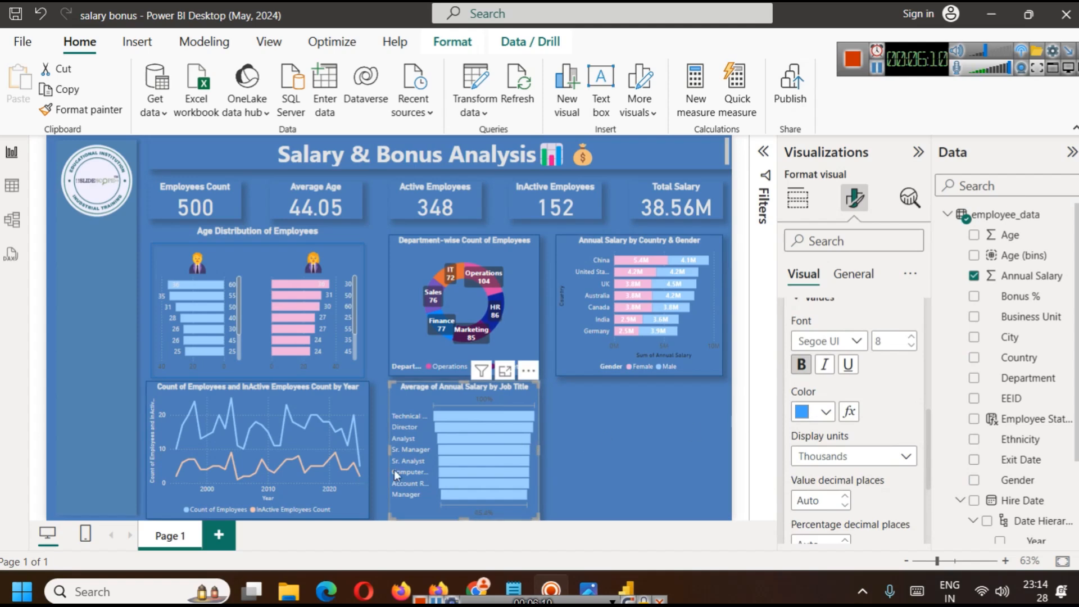
click(821, 412)
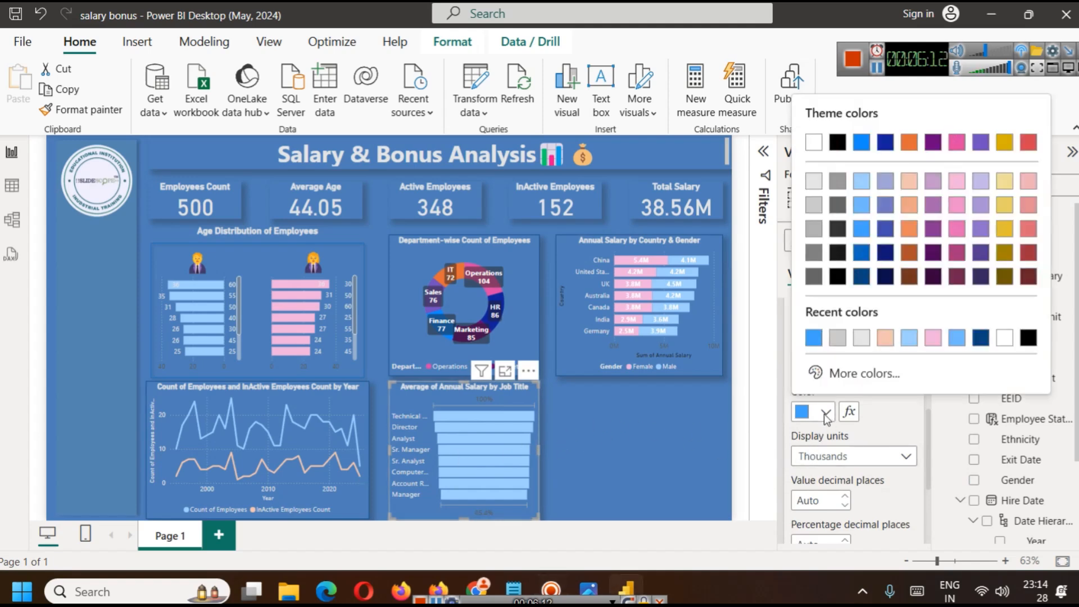
click(982, 339)
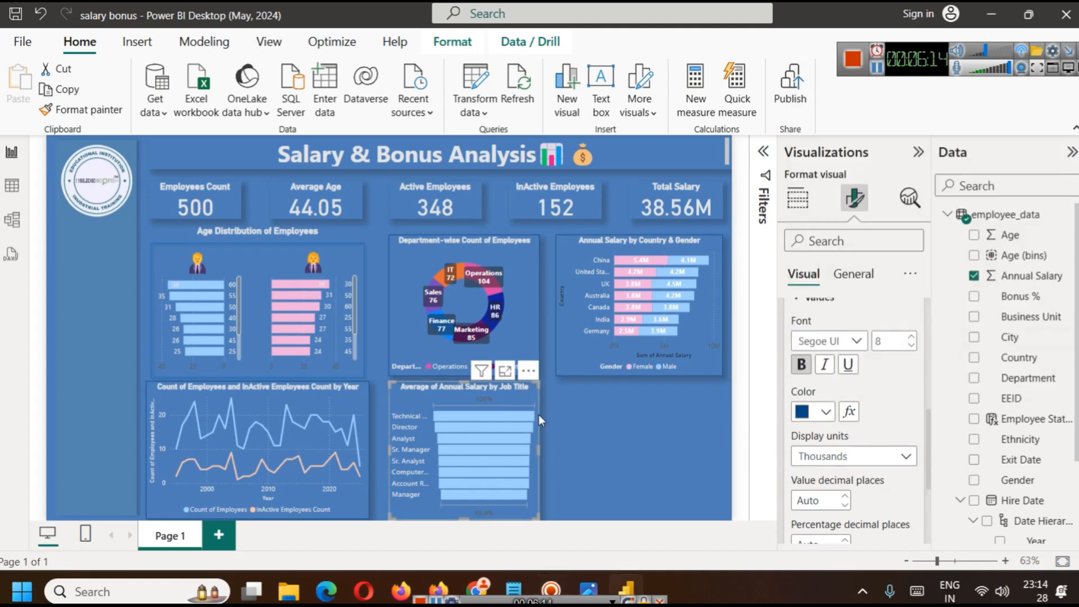
click(506, 372)
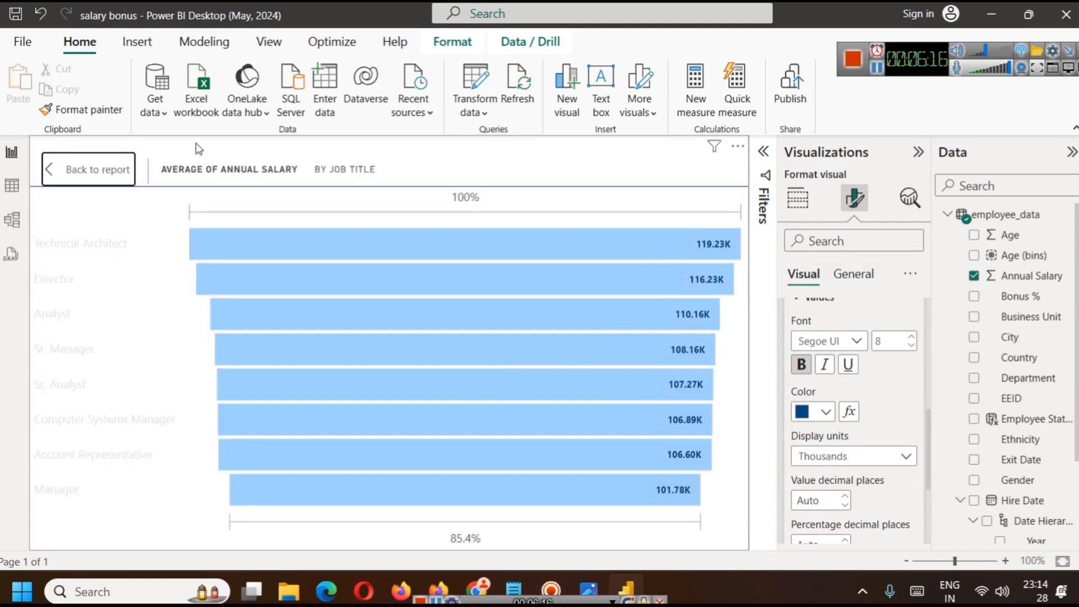
click(111, 182)
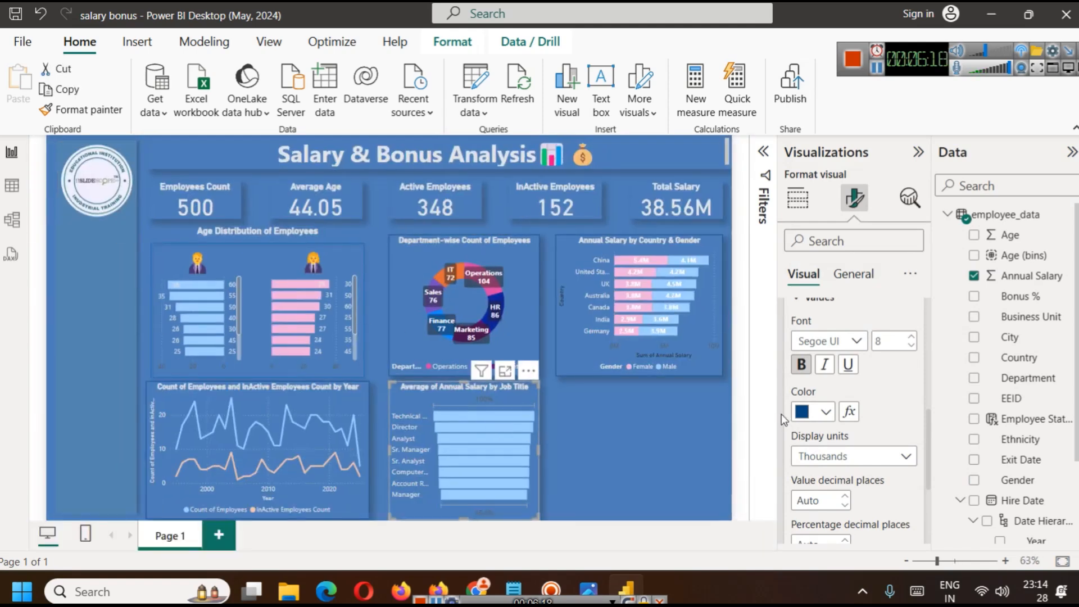
- Turn off the conversion rate labels on the funnel chart
scroll(815, 405, up, 5)
click(815, 388)
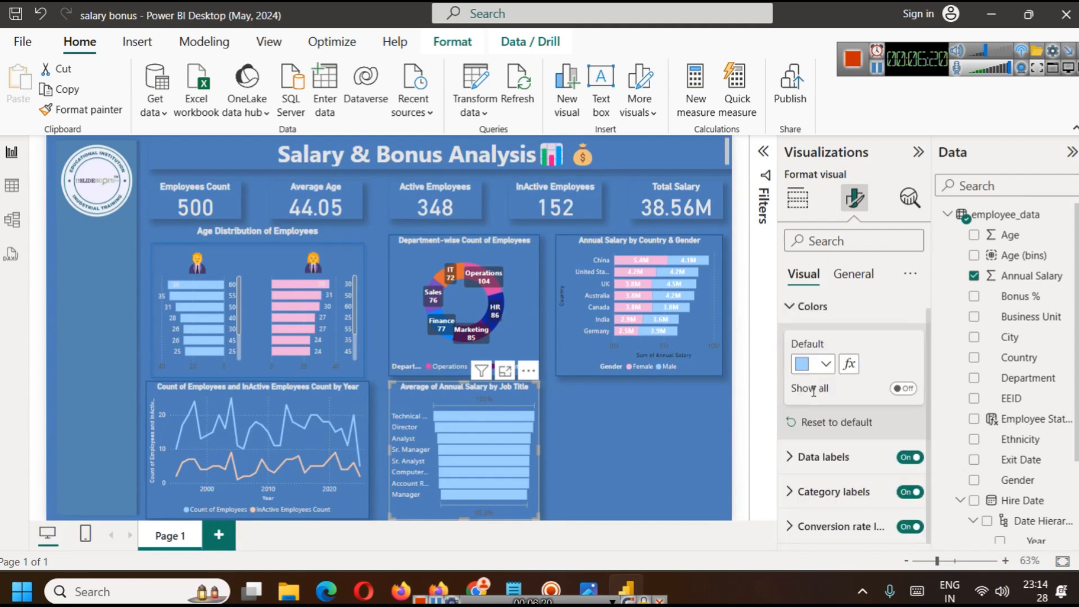
click(910, 526)
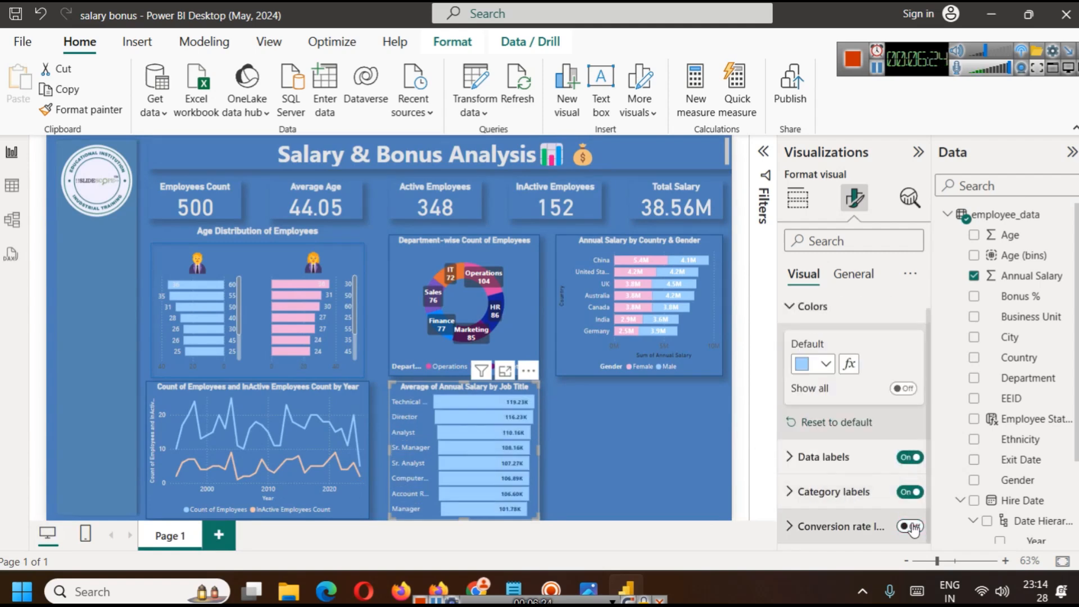
click(599, 424)
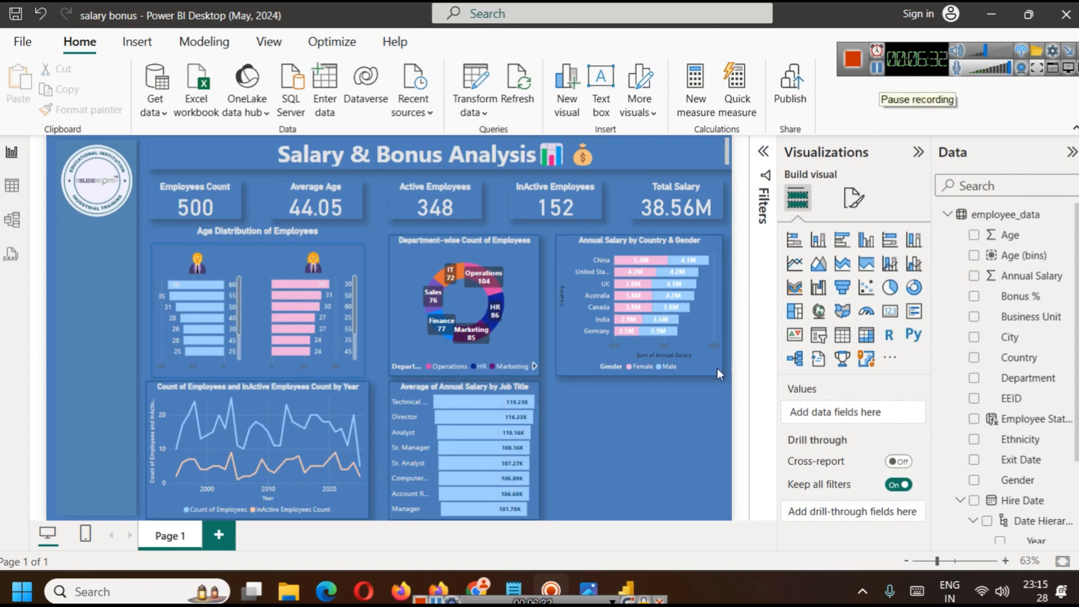
- Duplicate the Annual Salary by Country & Gender chart and place the copy directly beneath the original, beside the funnel chart
click(599, 250)
key(ctrl+c)
key(ctrl+v)
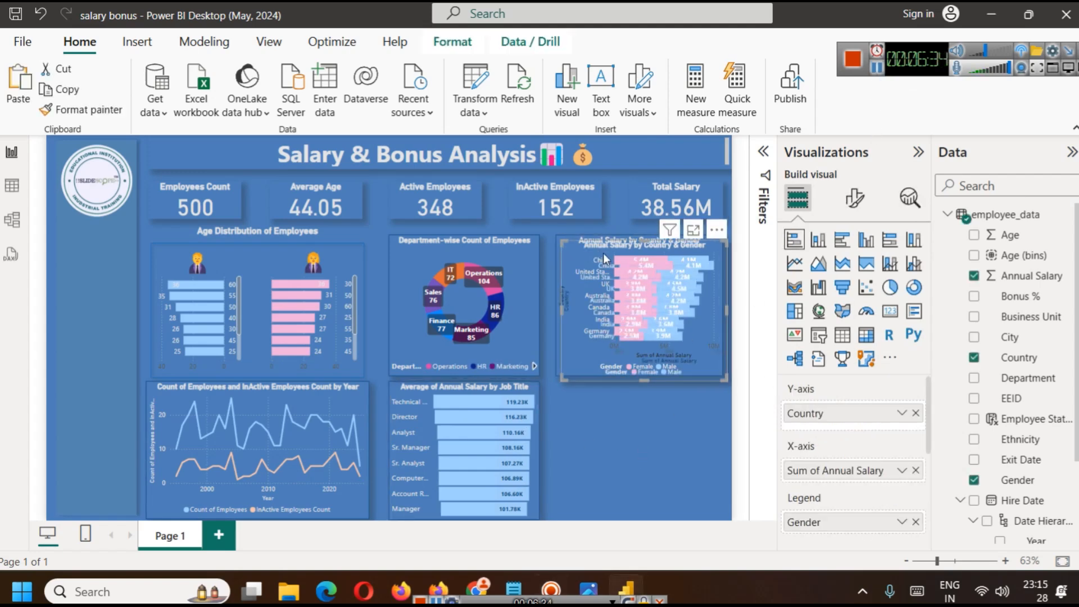
drag(600, 250, 606, 380)
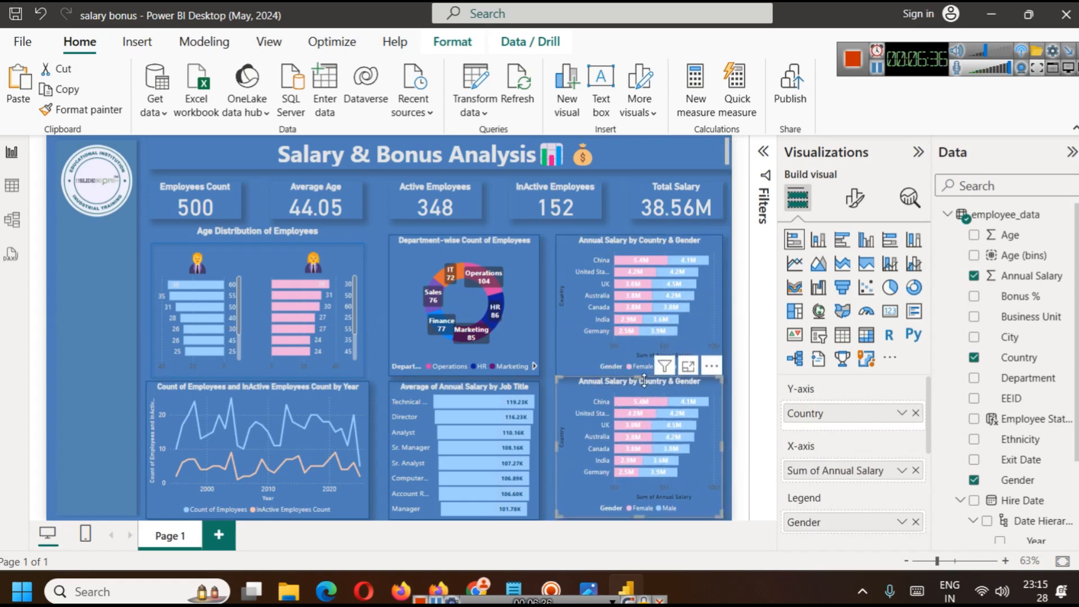
drag(645, 381, 643, 385)
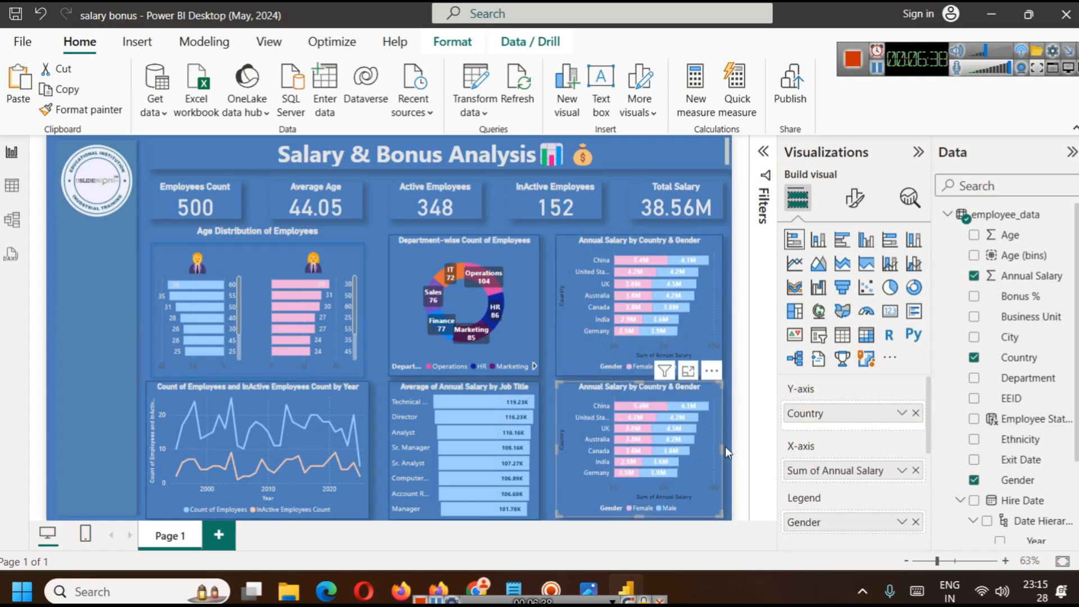
click(545, 438)
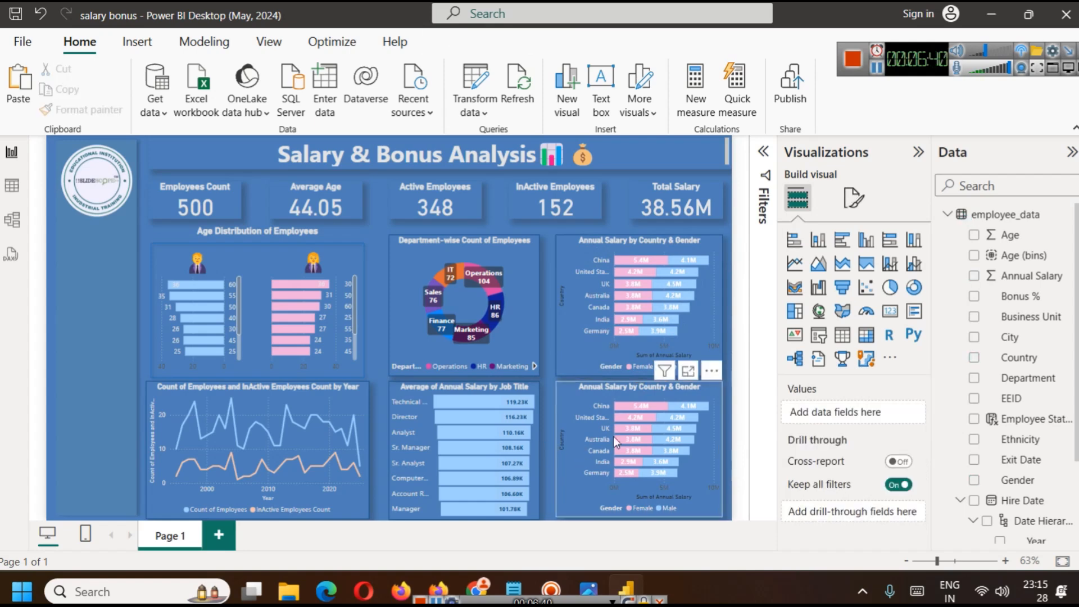
- Convert the duplicated salary chart to a clustered column chart and inspect it in focus mode
click(698, 387)
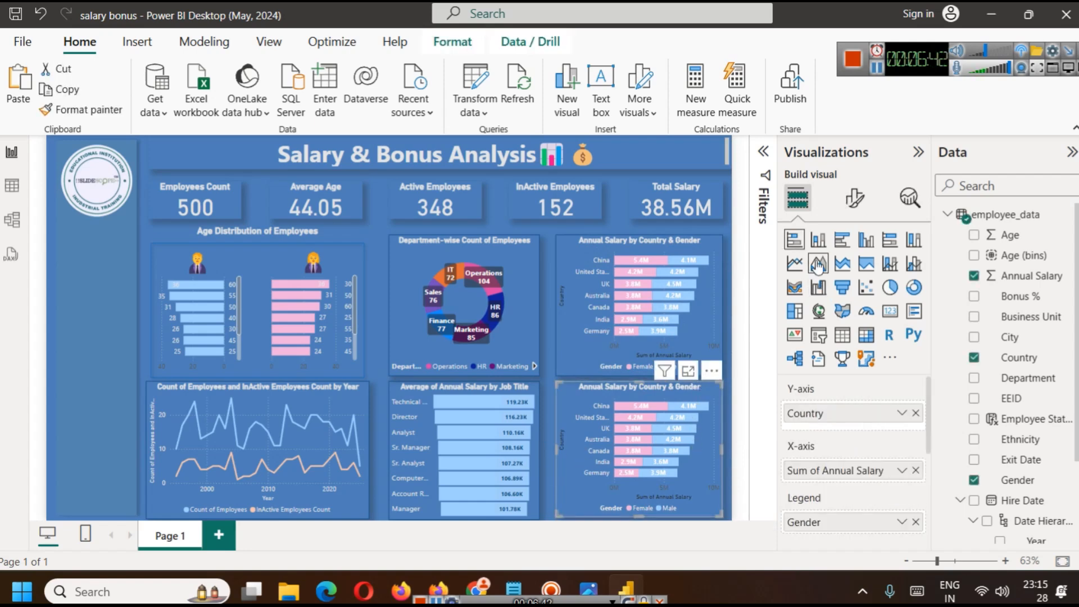
click(865, 242)
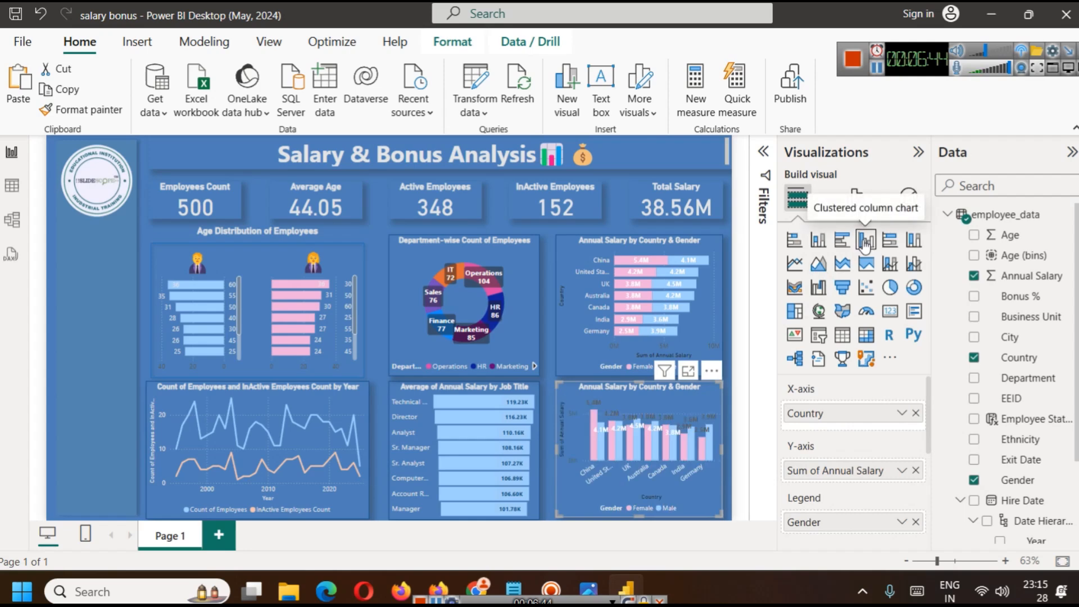
click(688, 371)
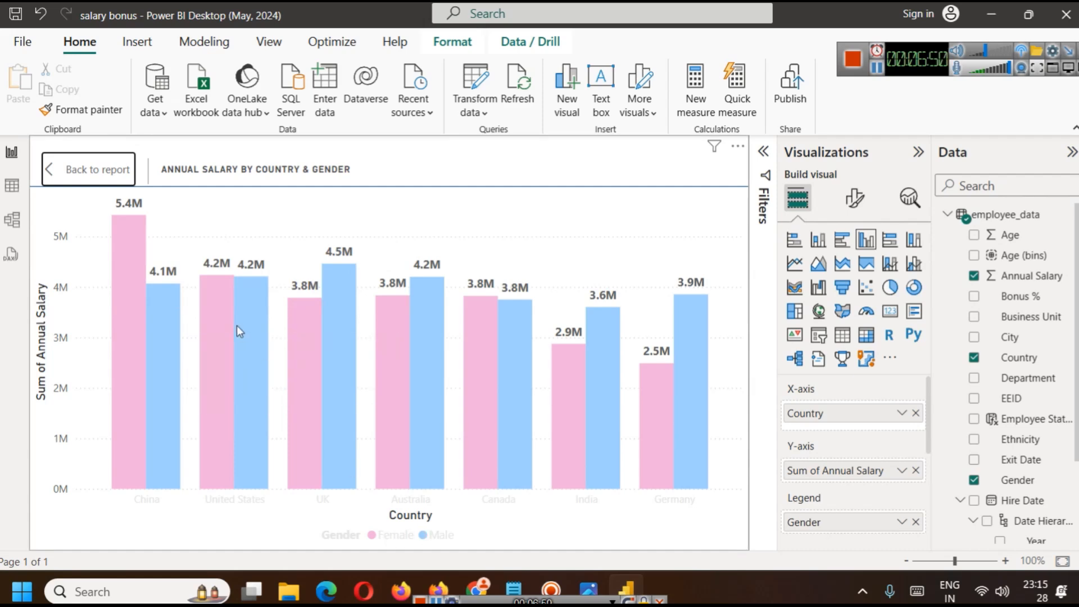
click(104, 171)
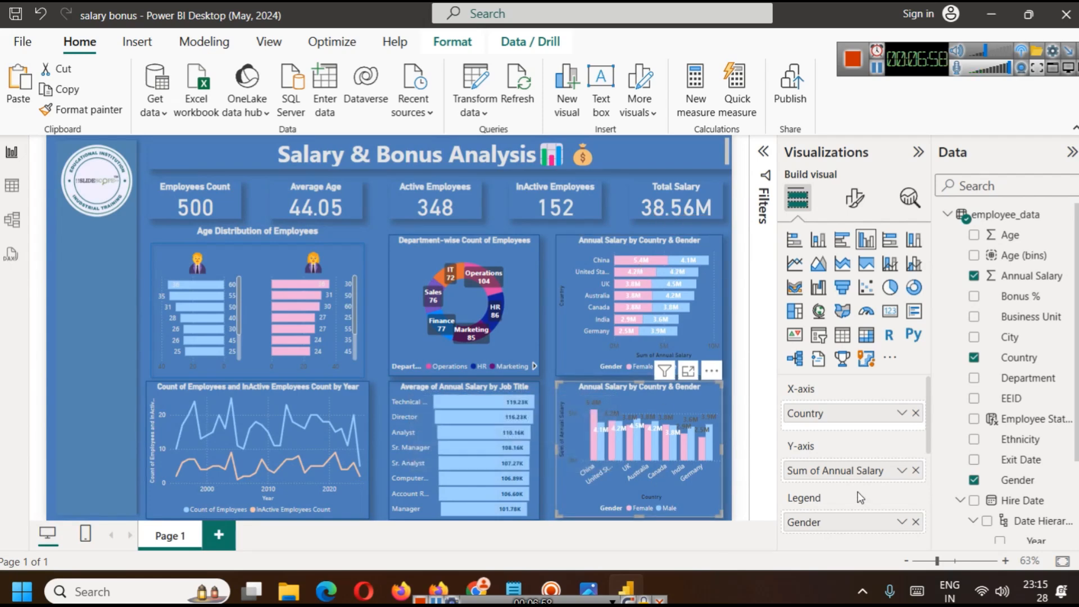
- Replace Country with EEID on the column chart's X-axis and remove Gender from its legend
click(916, 414)
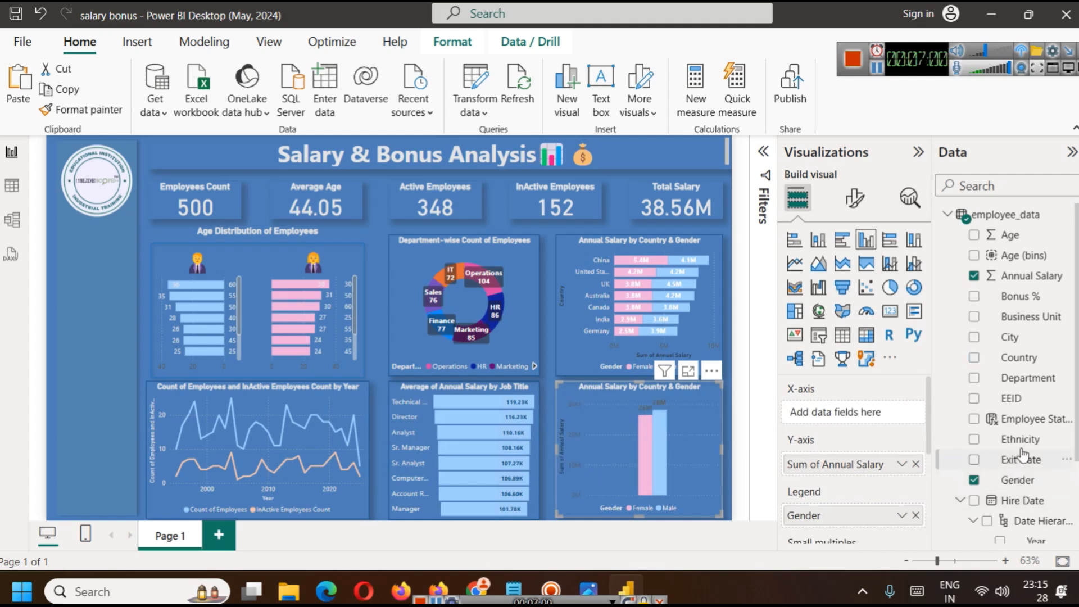
scroll(1044, 441, down, 2)
scroll(1042, 447, up, 2)
scroll(1009, 365, down, 2)
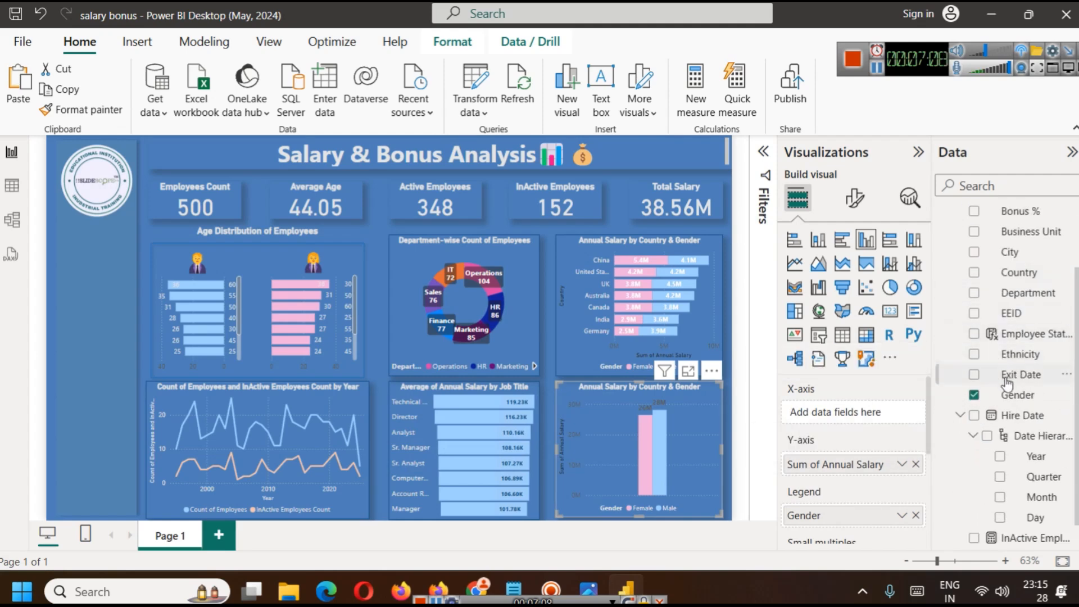
scroll(1007, 383, down, 1)
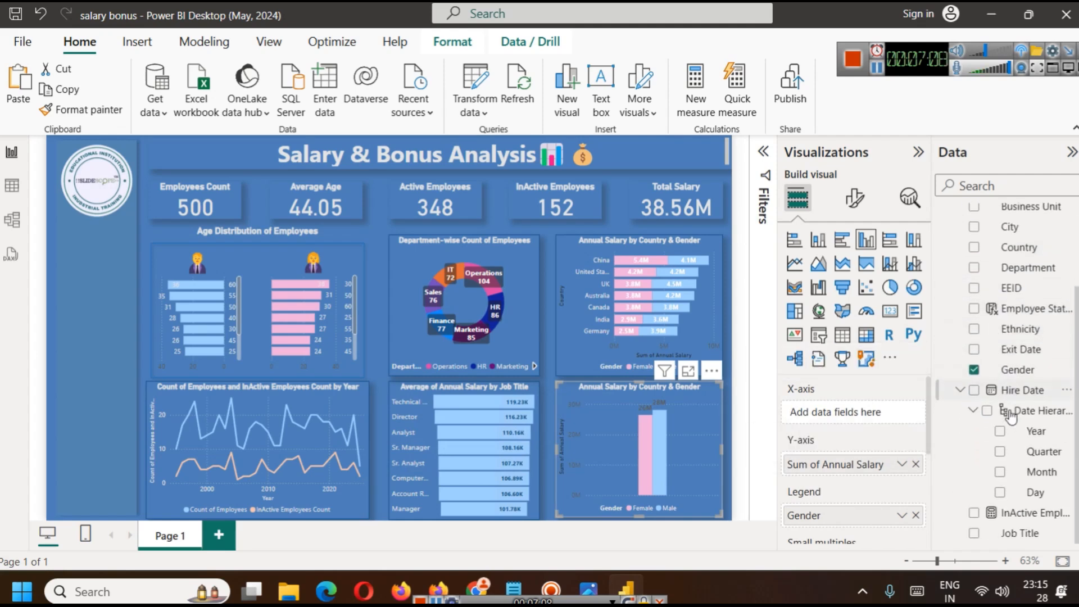
click(962, 391)
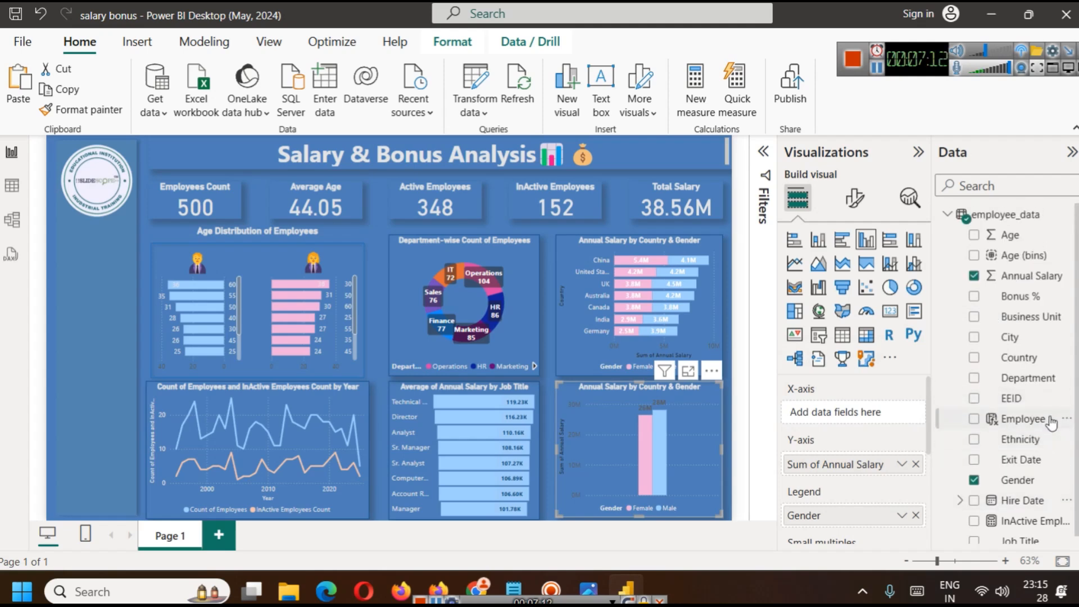
click(977, 185)
text(id)
drag(1011, 235, 819, 410)
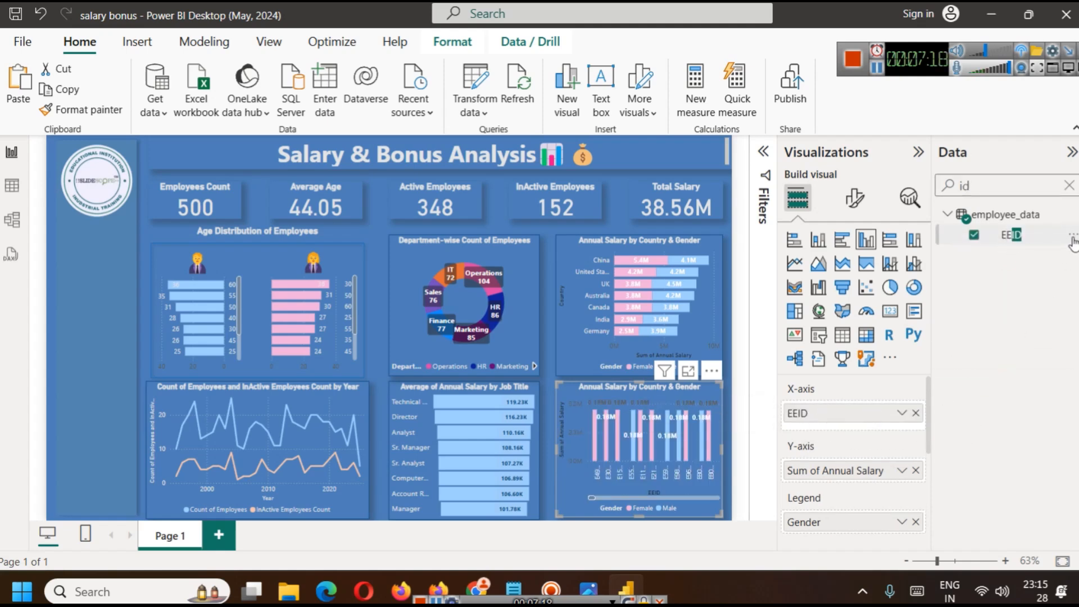
click(1069, 187)
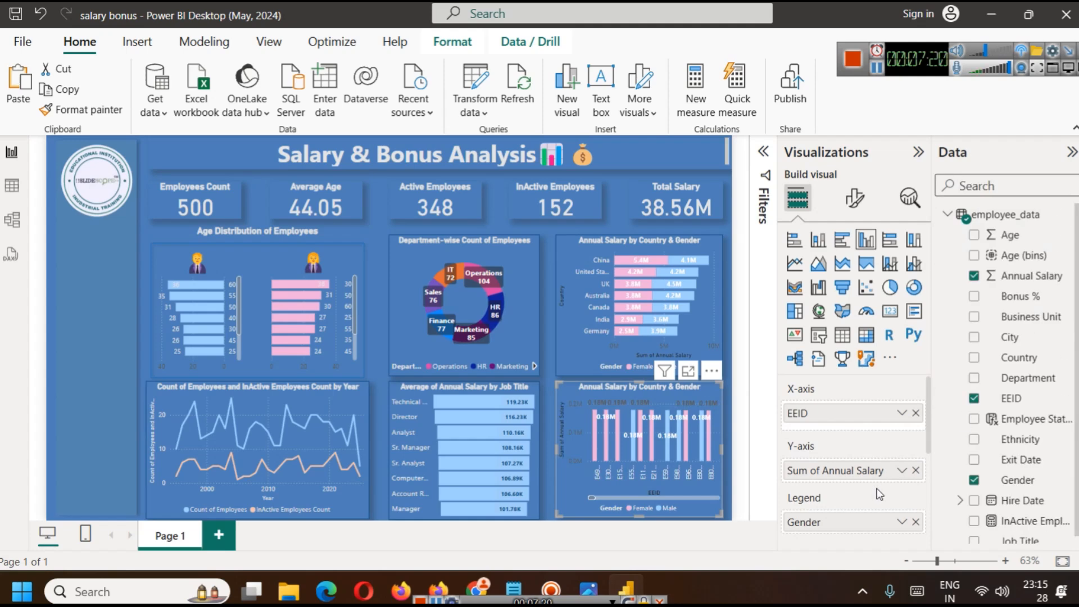
click(917, 523)
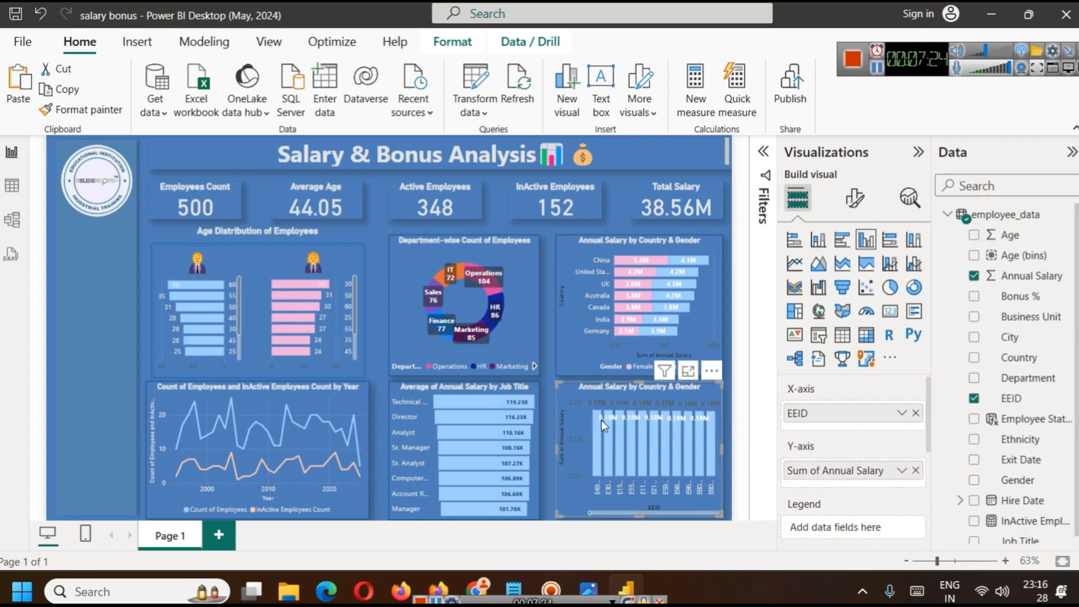
- Try Average as the aggregation of Annual Salary on the column chart's Y-axis and return it to Sum
mouse_move(599, 417)
click(902, 470)
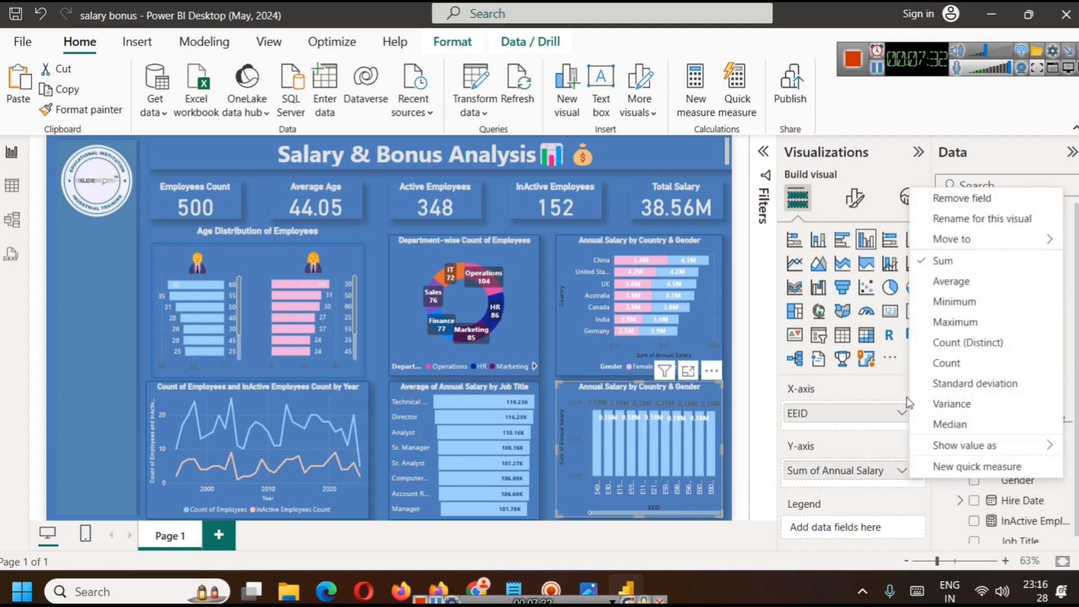
click(945, 283)
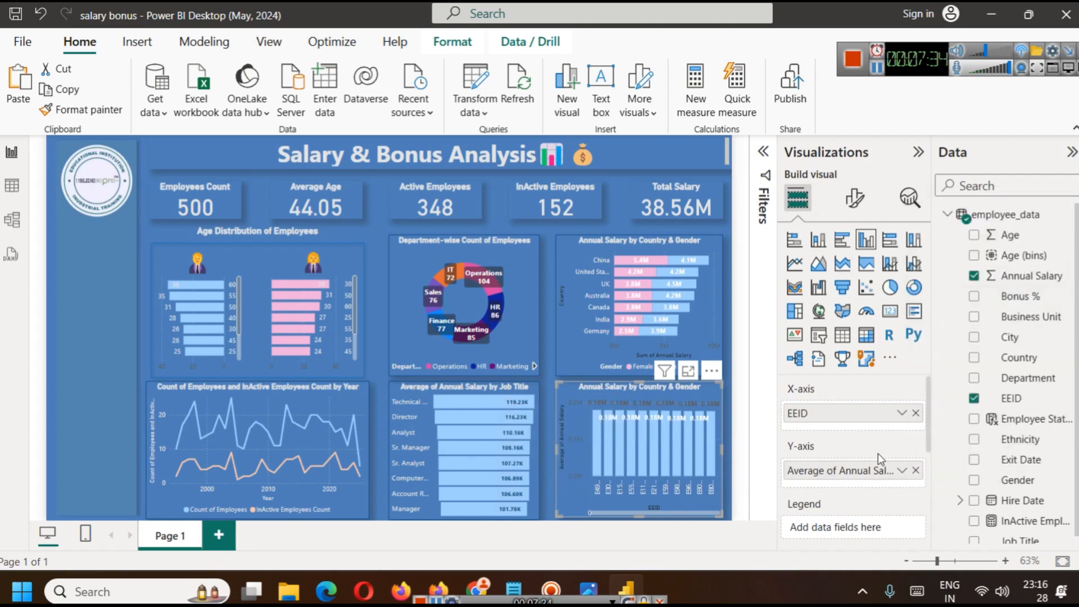
click(902, 471)
click(944, 262)
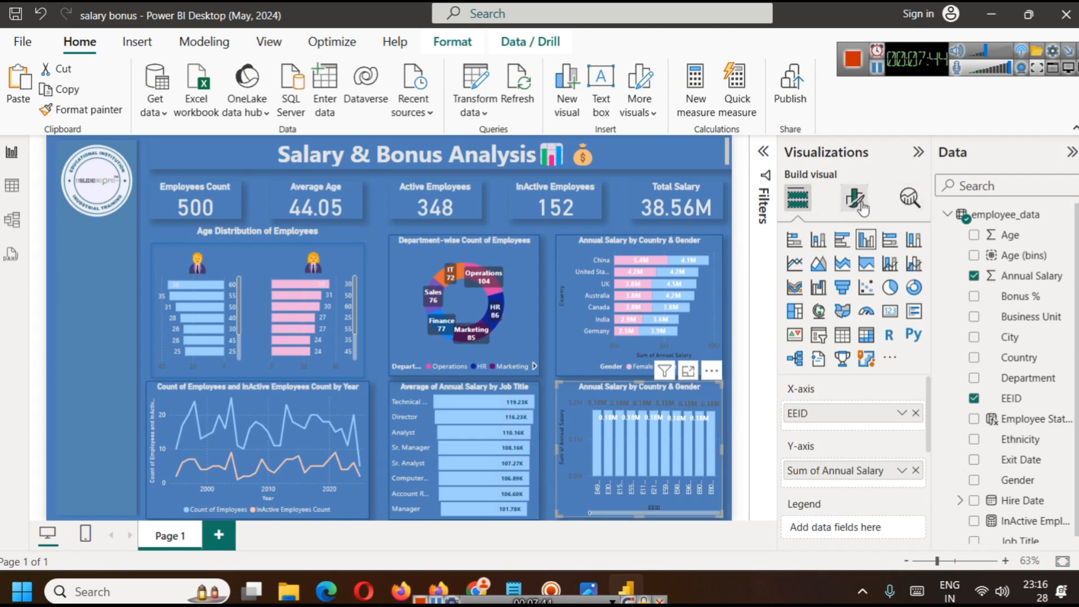
- Filter the column chart's EEID field with a Top N filter showing the top 5 by Sum of Annual Salary
click(763, 151)
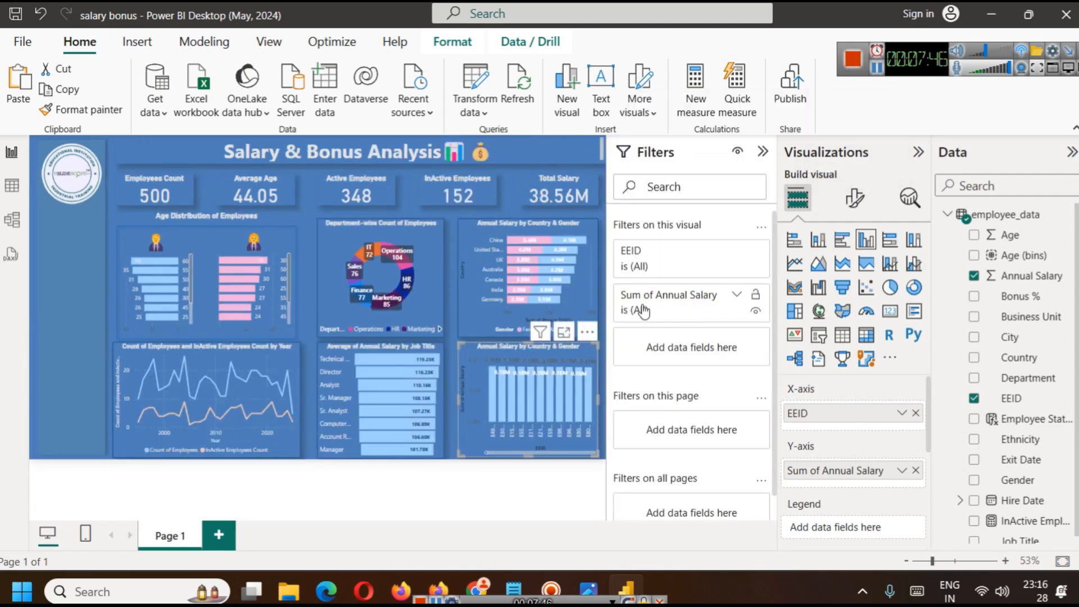
click(736, 250)
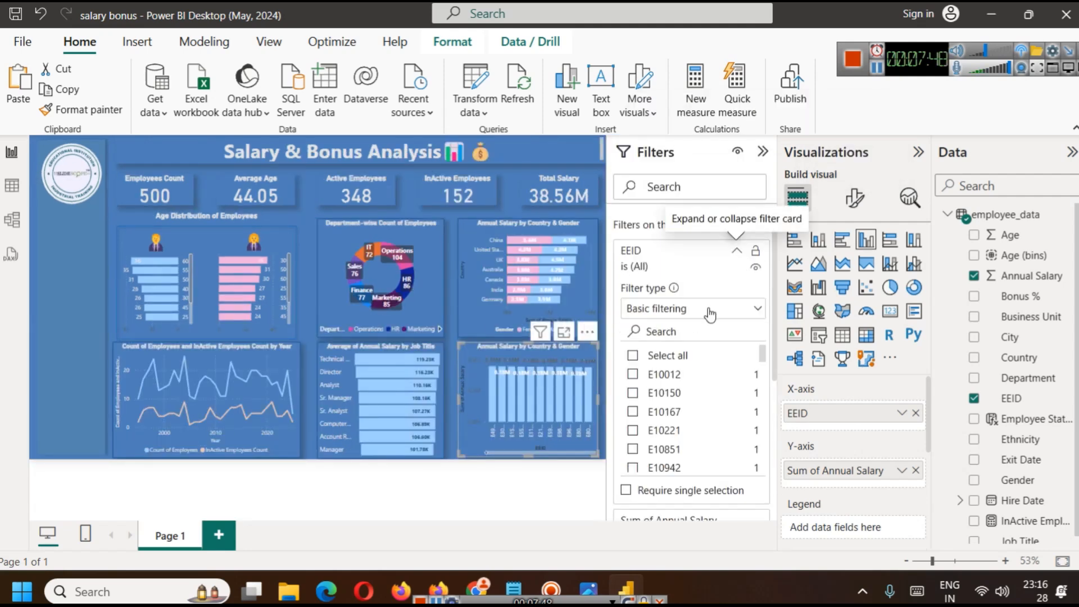
click(685, 310)
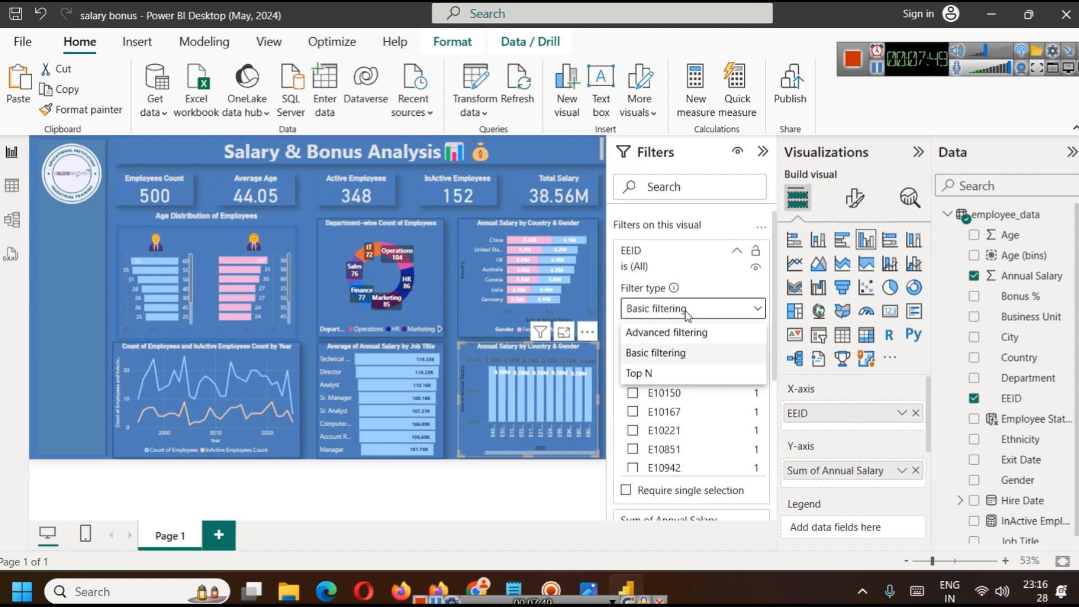
click(664, 371)
click(724, 358)
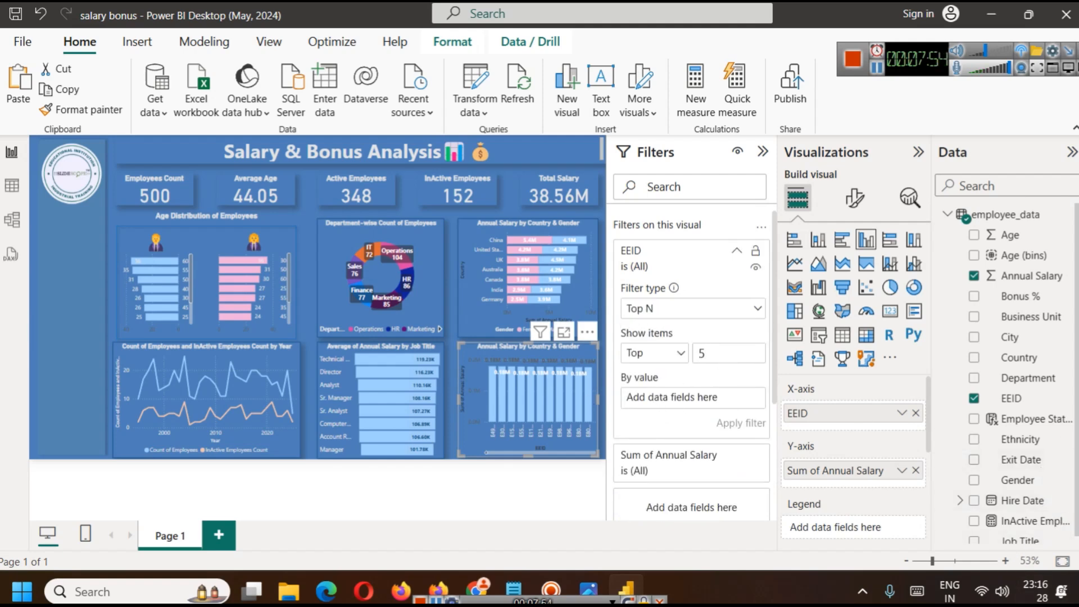
drag(1018, 275, 663, 389)
click(742, 398)
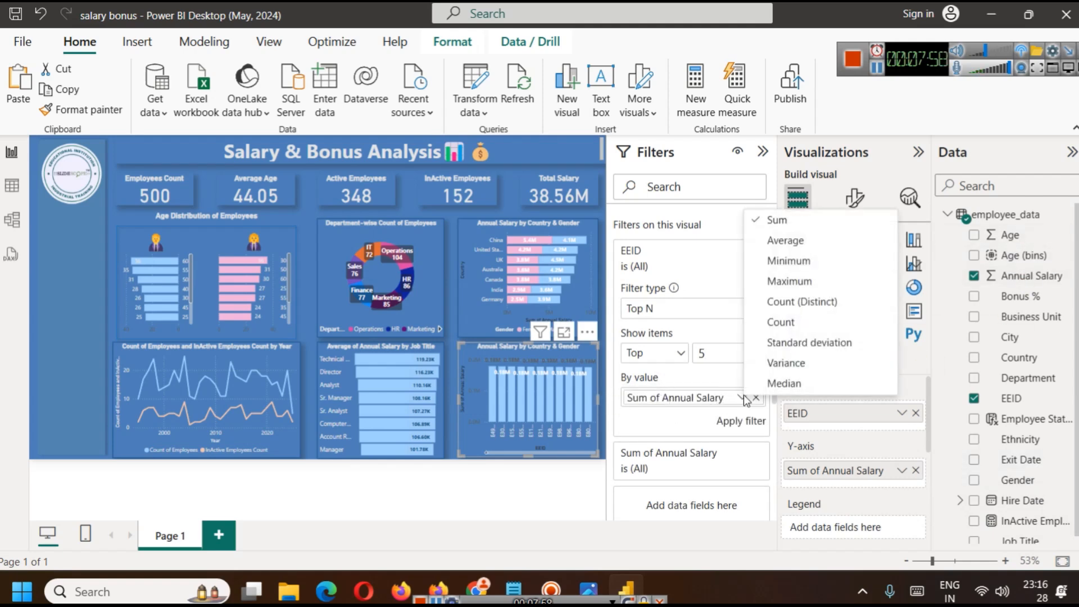
click(740, 422)
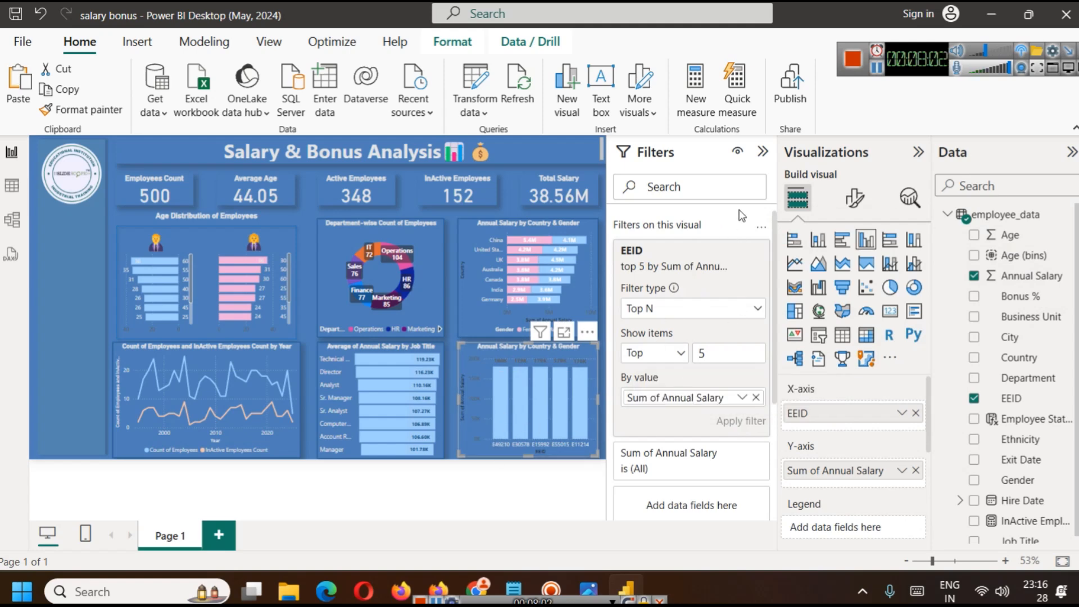
click(763, 150)
- Set the colour of the column chart's data label values to White, 10% darker
click(855, 197)
scroll(865, 450, down, 3)
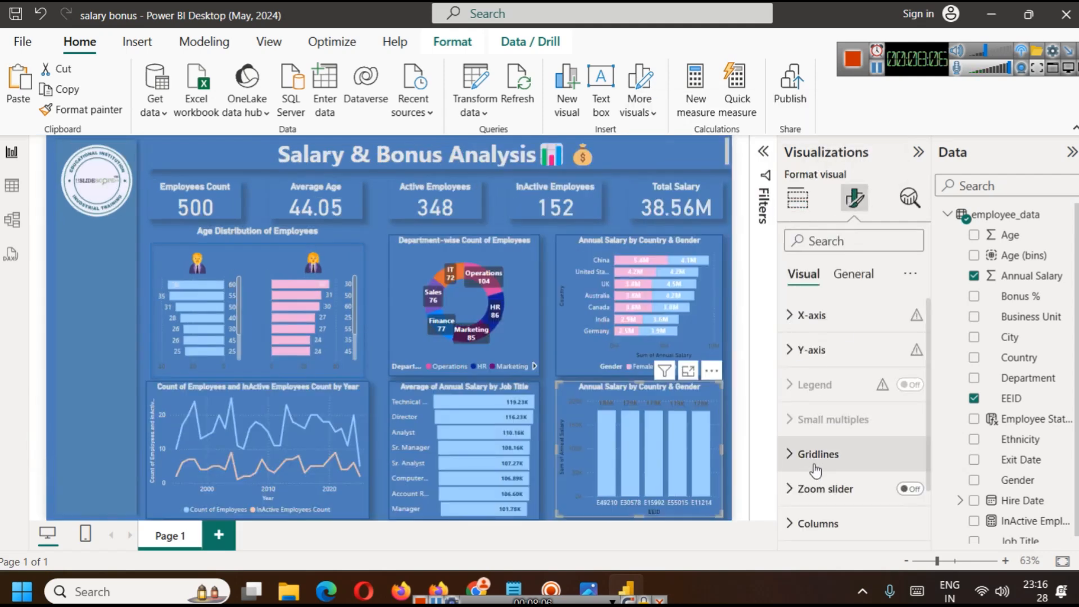
click(869, 490)
scroll(852, 469, down, 6)
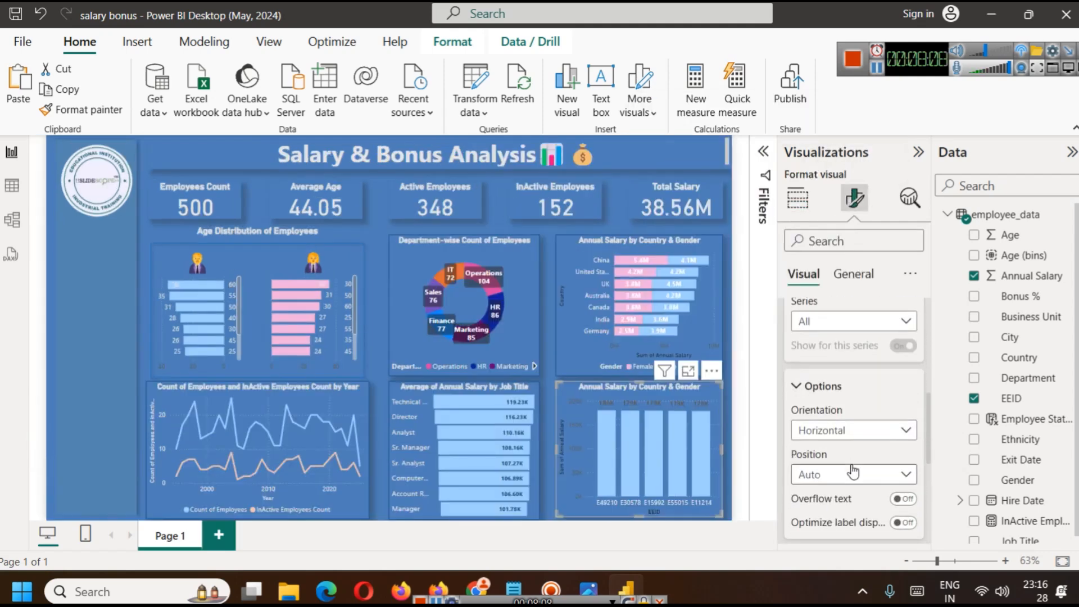
click(829, 440)
scroll(823, 437, down, 3)
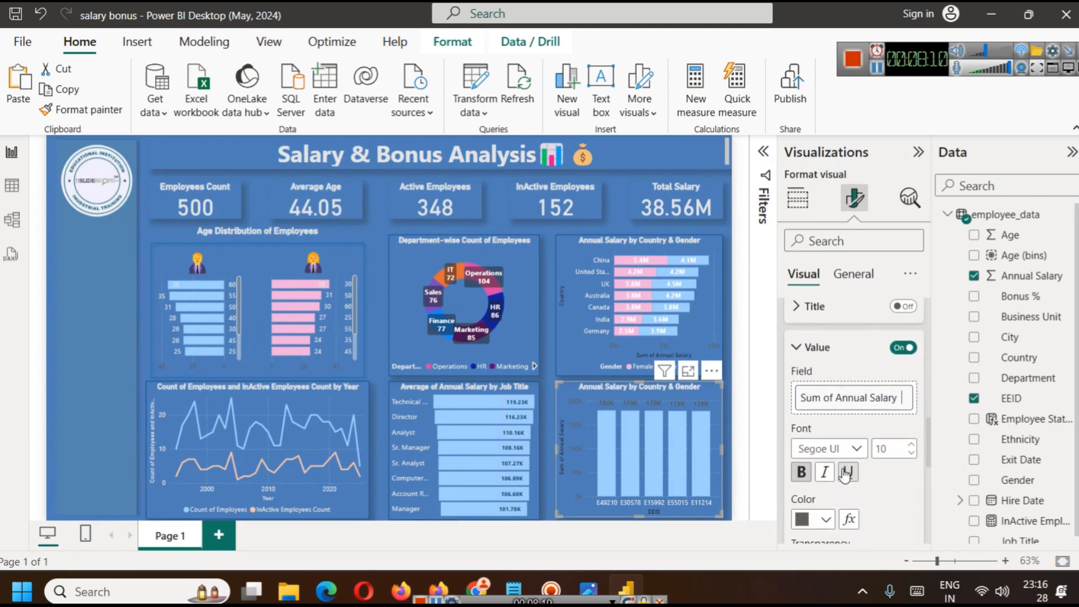
click(824, 437)
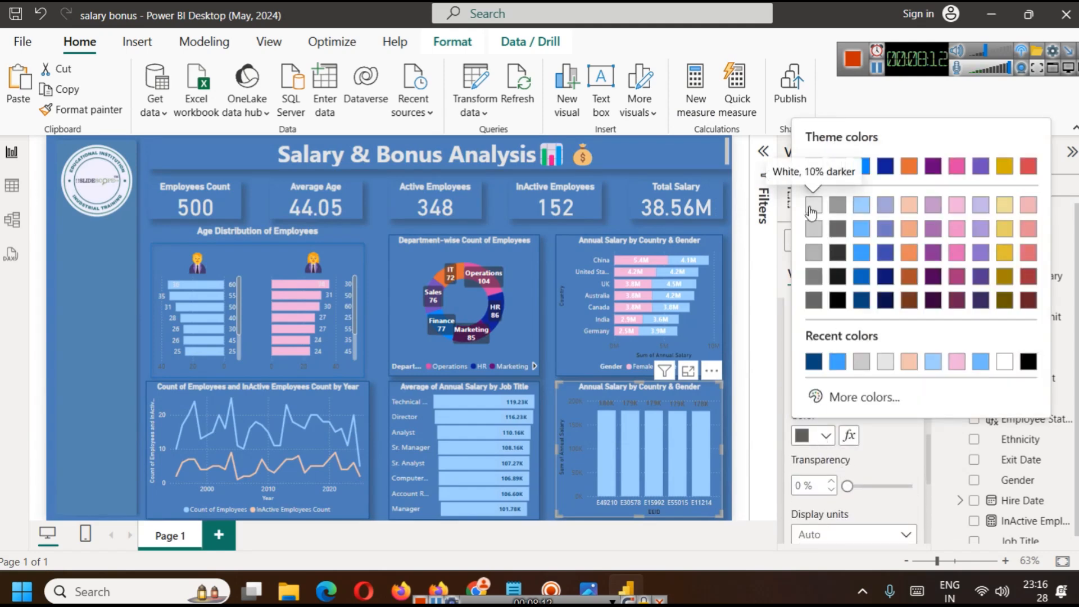
click(813, 212)
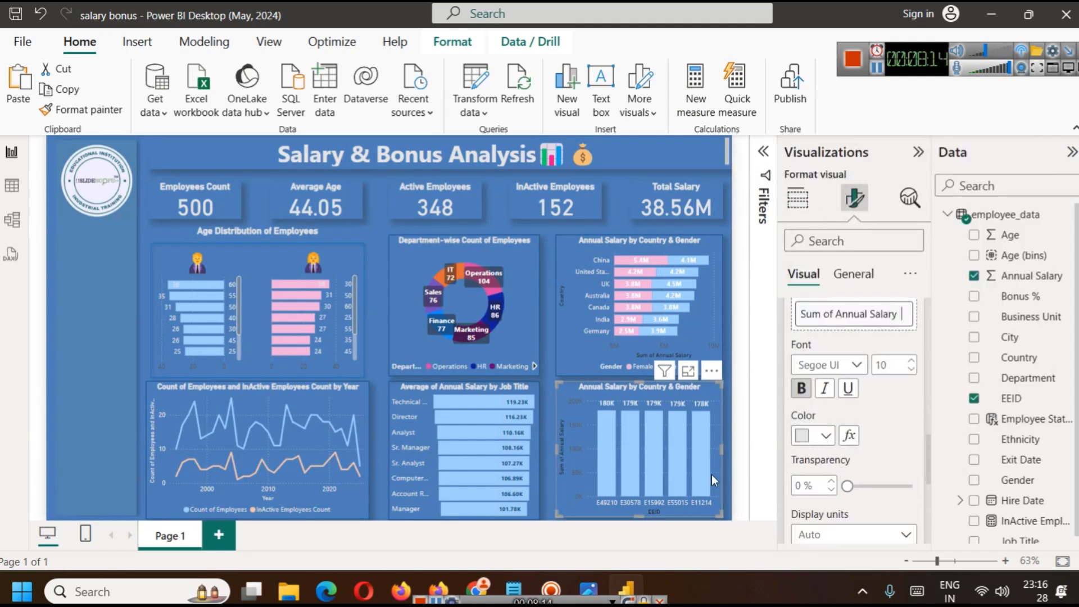
- Turn off the Y-axis title and the Y-axis values on the column chart
scroll(881, 434, up, 5)
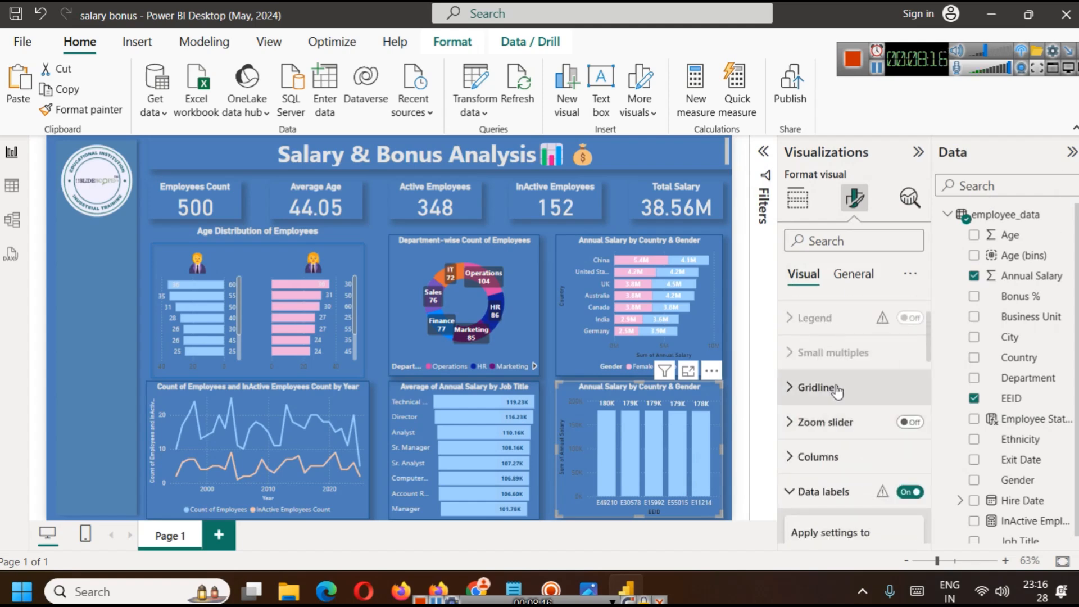
scroll(837, 318, up, 2)
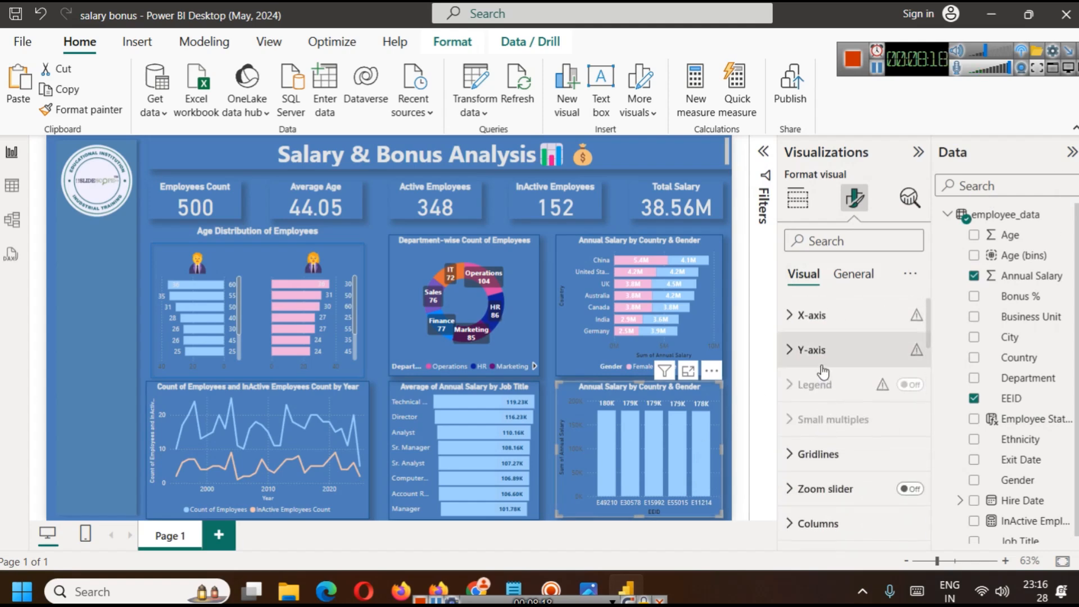
click(804, 313)
click(805, 314)
click(804, 349)
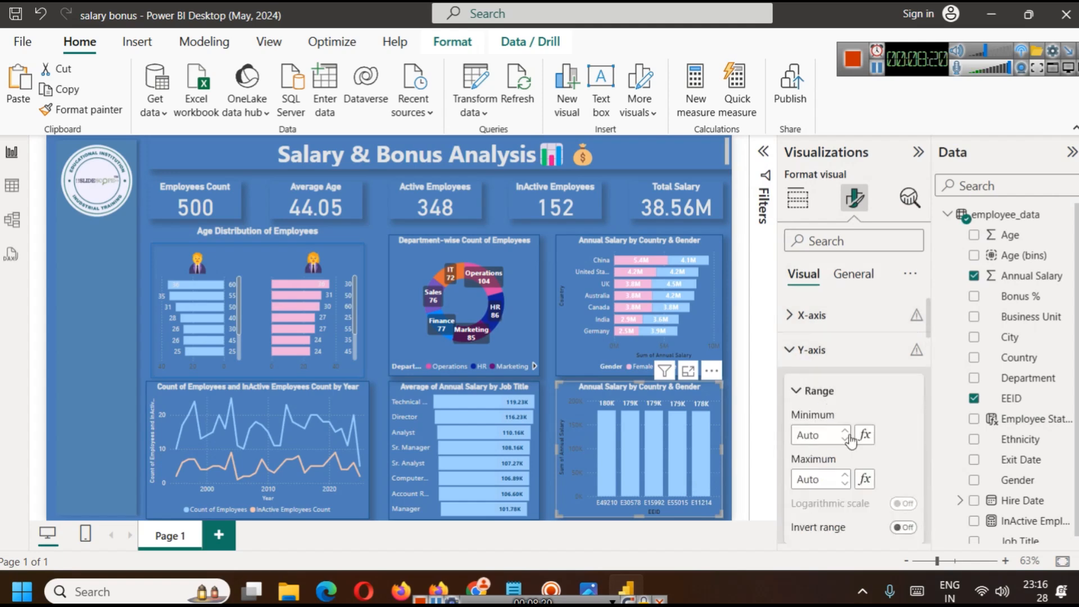
scroll(879, 477, down, 3)
click(904, 439)
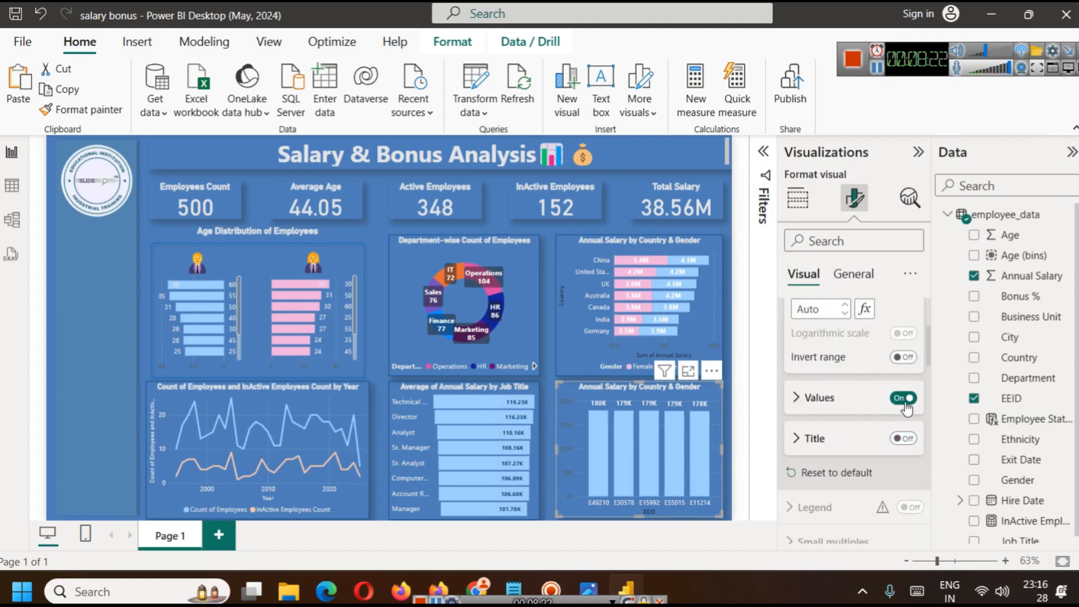
click(903, 398)
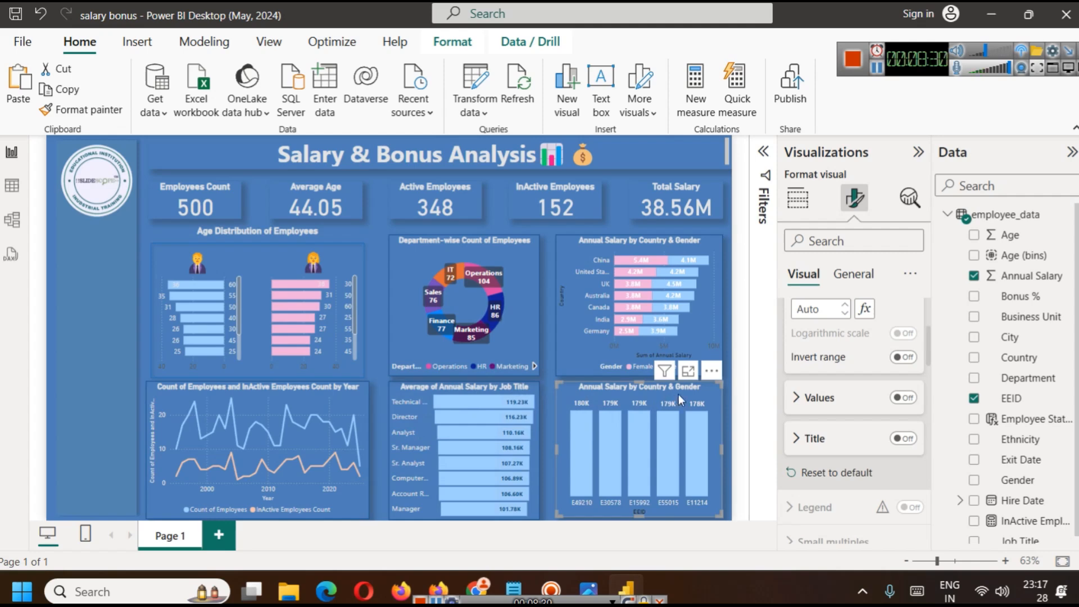
- Change the column chart's title to "Top 5 Employees by Salary"
click(798, 198)
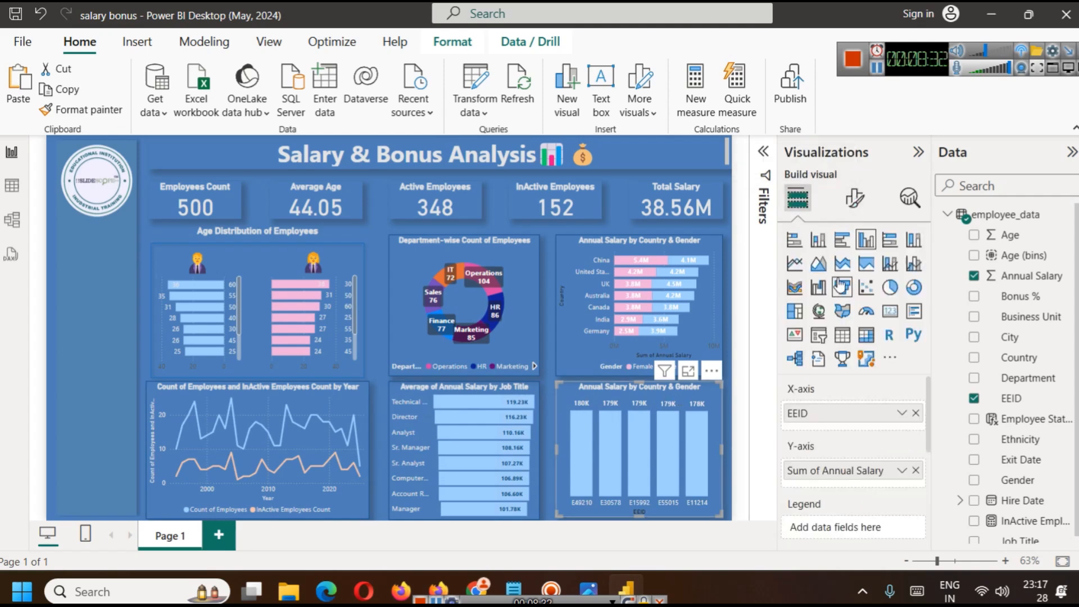
click(855, 203)
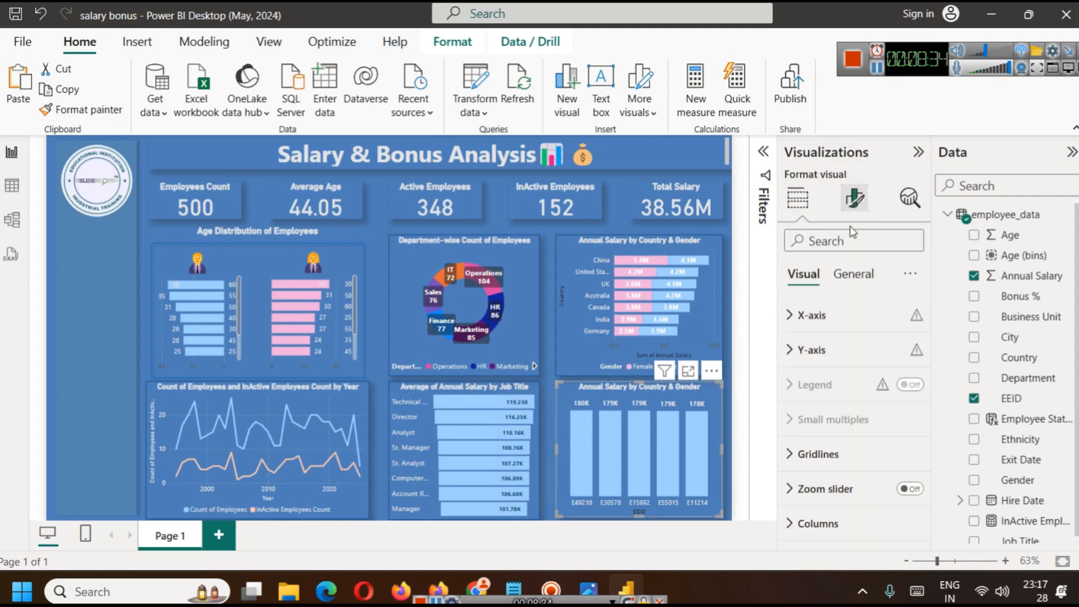
click(854, 273)
click(808, 350)
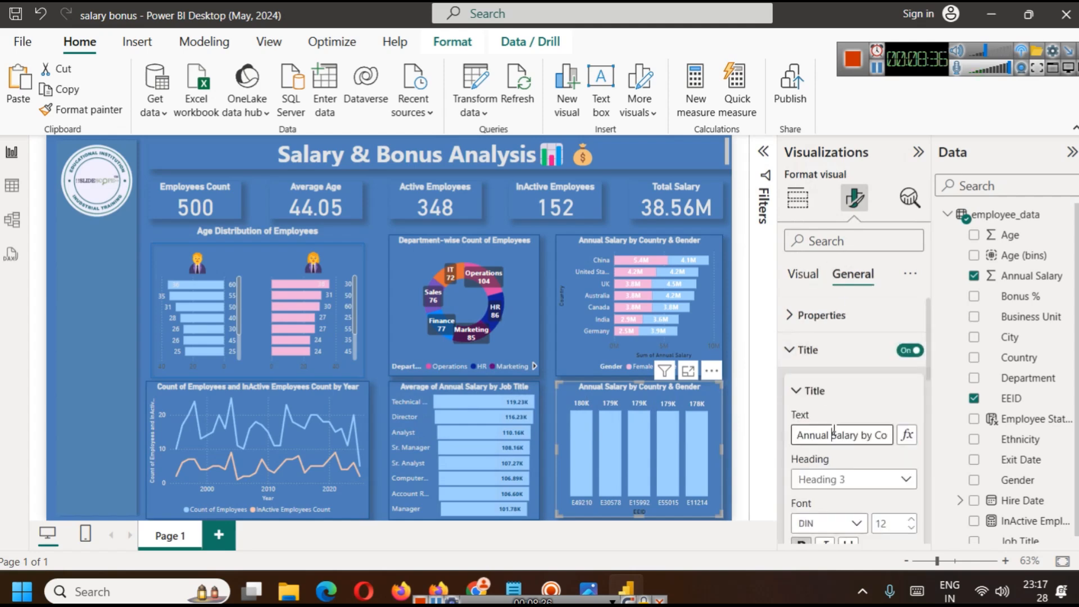
triple_click(835, 435)
text(Top 5 E)
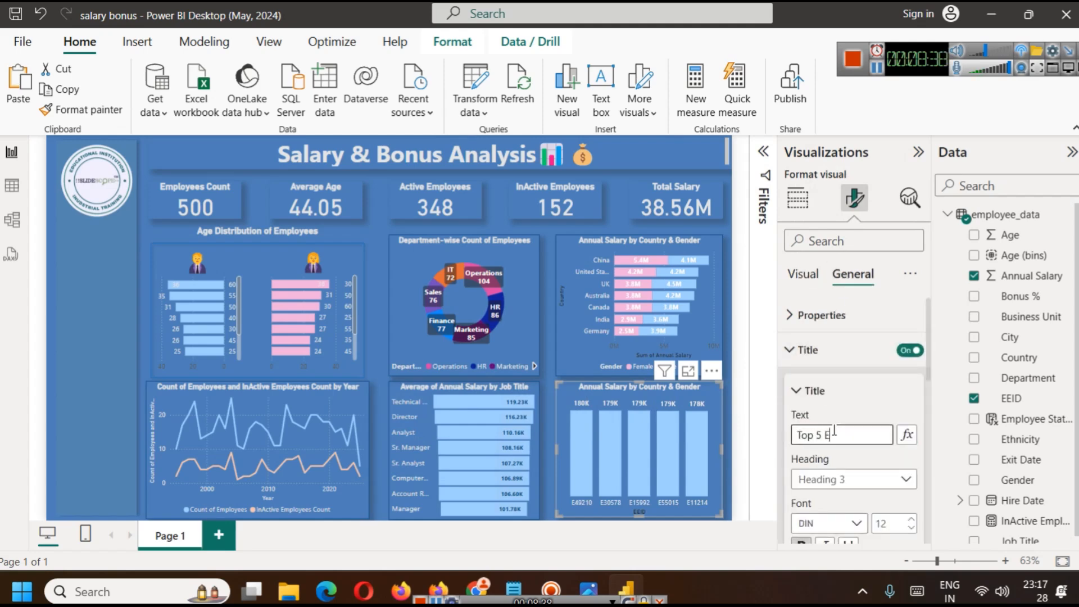
text(mployees by Salary)
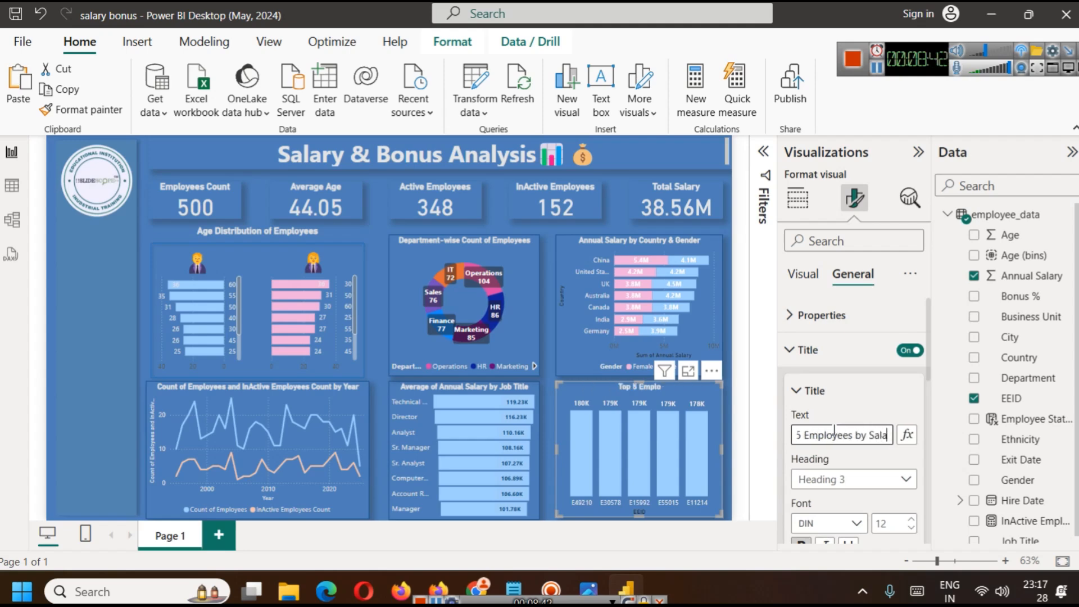
click(545, 375)
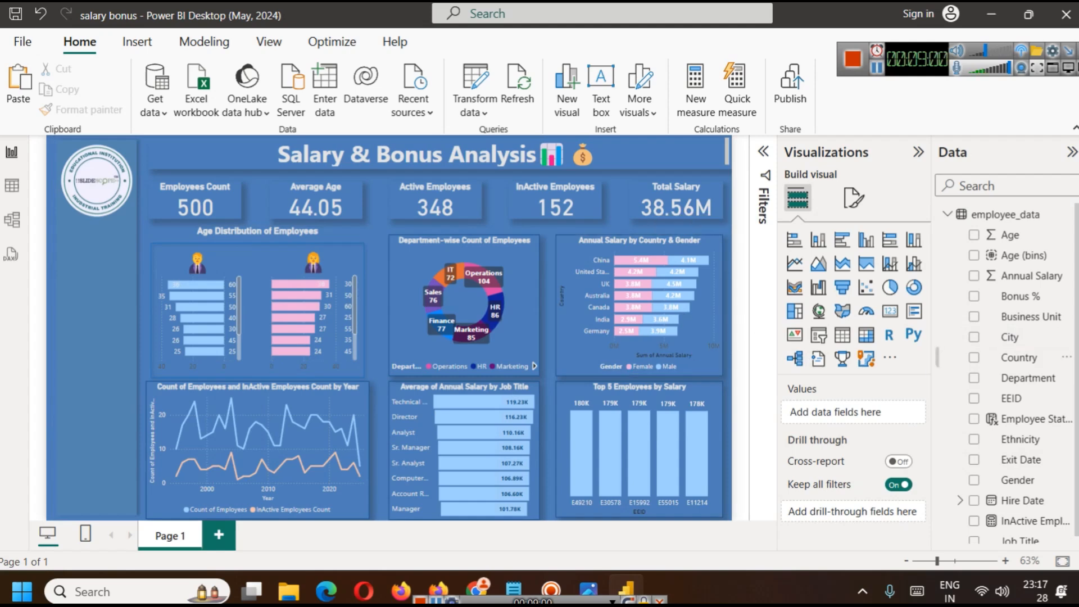
- Insert a slicer, shrink it to the sidebar's width and place it directly beneath the logo
click(819, 336)
drag(169, 259, 122, 311)
drag(131, 392, 120, 293)
drag(212, 264, 136, 254)
drag(93, 291, 90, 278)
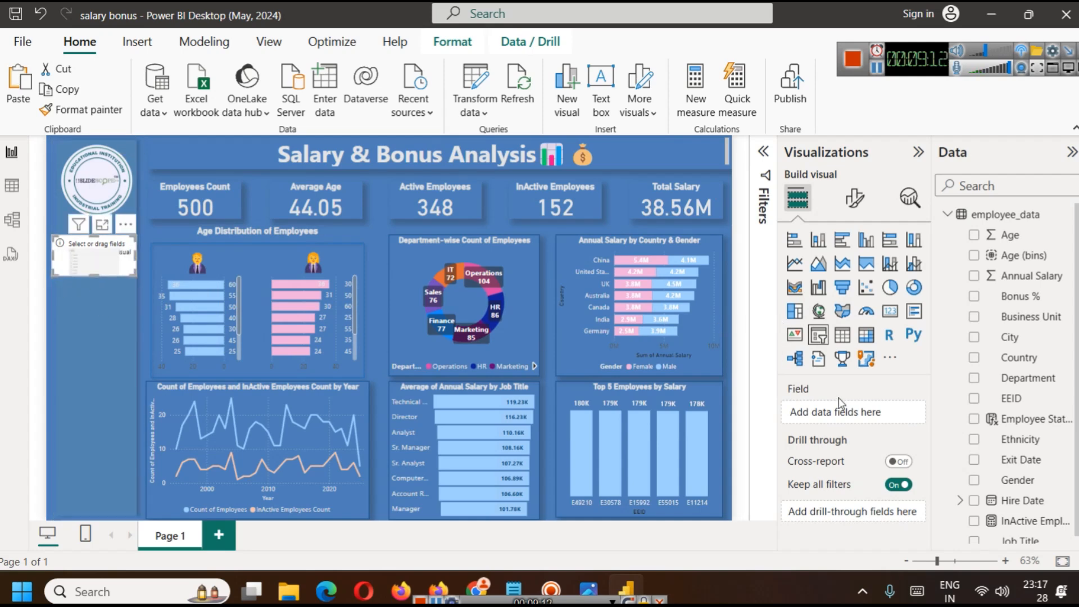
- Assign the City field to the new slicer and look through its list of cities
drag(1010, 338, 849, 413)
mouse_move(93, 275)
mouse_down()
mouse_move(93, 427)
mouse_move(93, 275)
mouse_up()
scroll(93, 361, down, 1)
scroll(92, 361, down, 2)
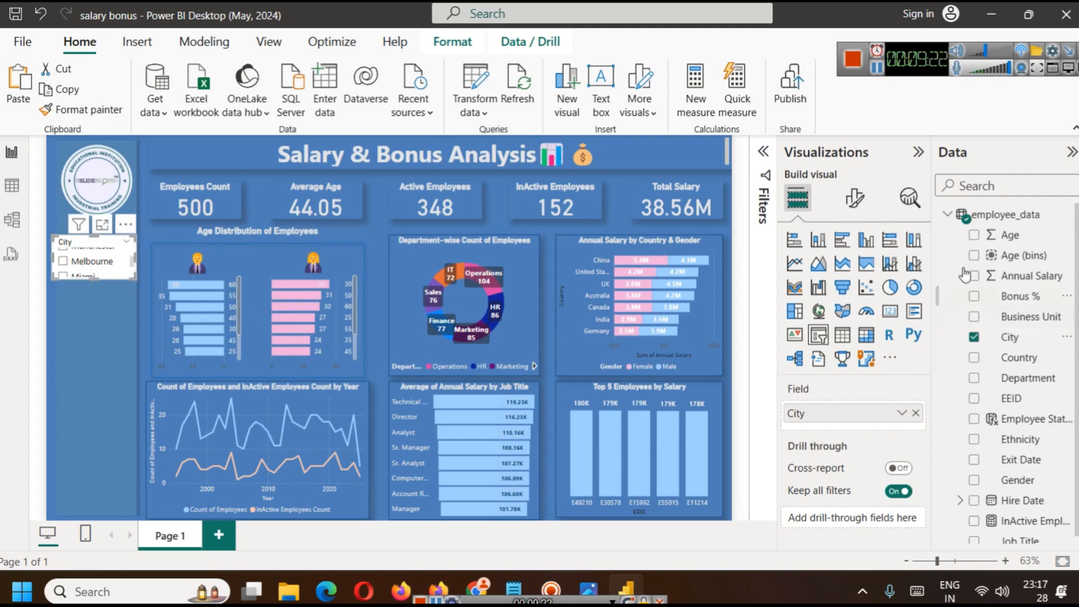
- Set the City slicer's style to Dropdown and enable its "Select all" option
click(854, 197)
click(810, 311)
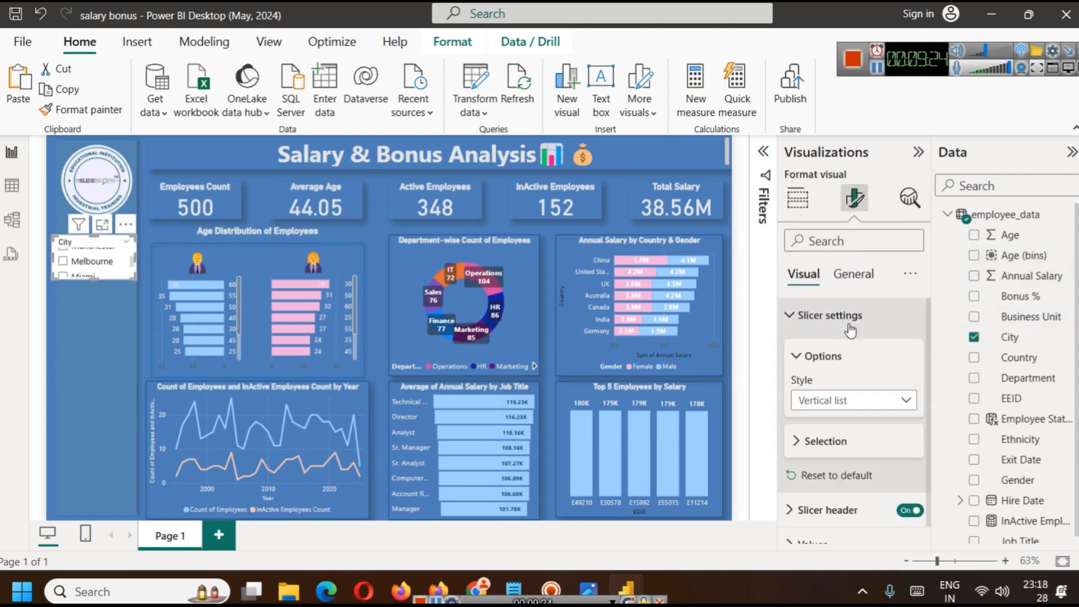
scroll(833, 393, down, 1)
click(840, 382)
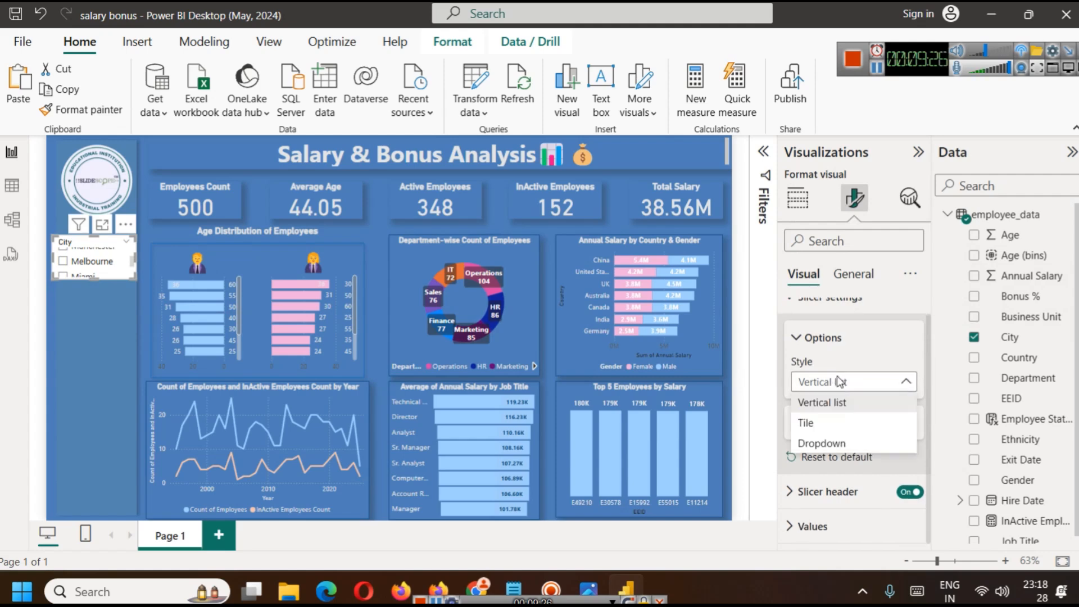
click(829, 443)
click(824, 429)
click(903, 496)
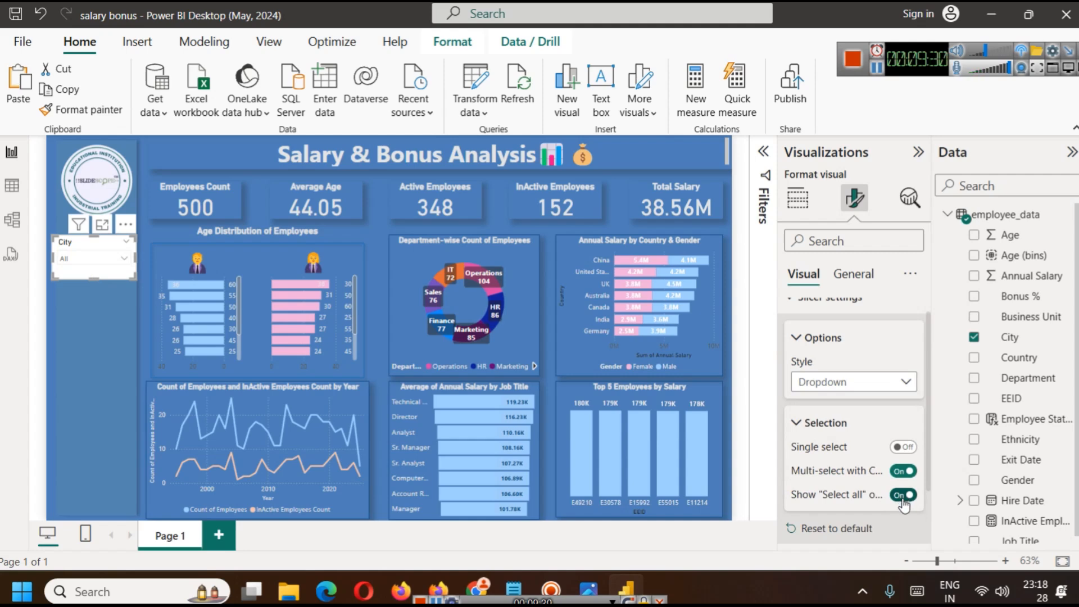
- Try single select on the City slicer, leave it off with Bangalore selected, and browse the city dropdown
click(903, 448)
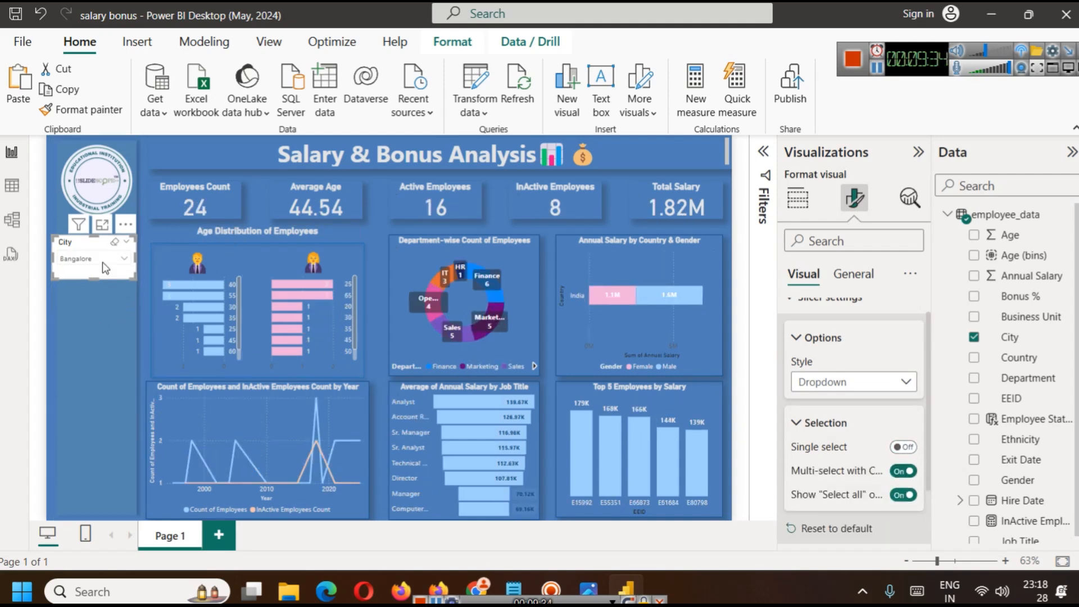
scroll(922, 406, up, 1)
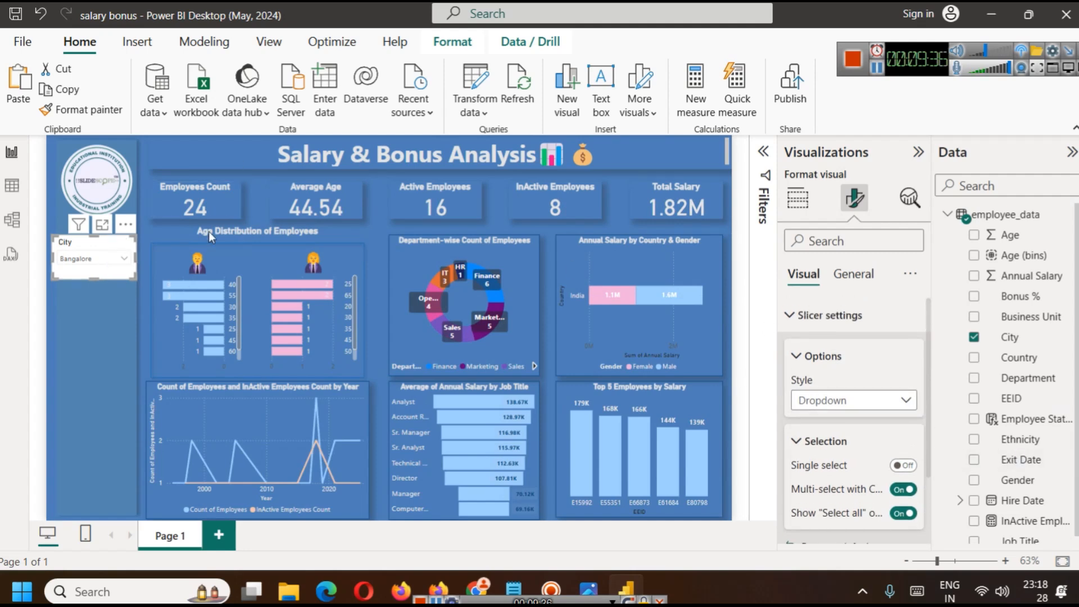
click(88, 262)
click(86, 259)
scroll(880, 377, down, 3)
scroll(880, 378, up, 3)
click(828, 315)
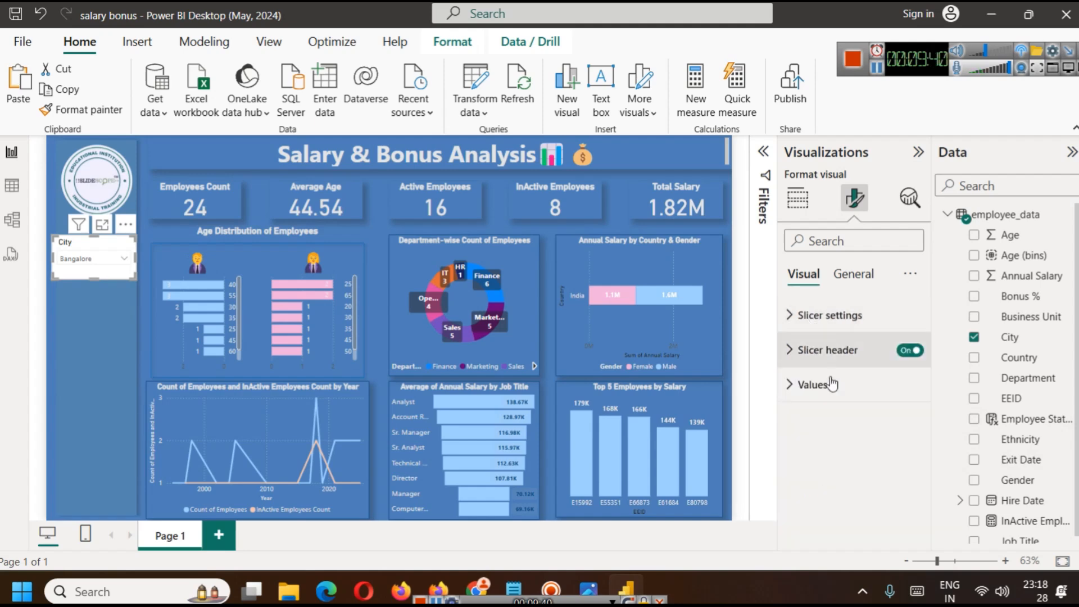
- Set the City slicer's values to size 14 and colour both its values and header text White, 10% darker
click(824, 394)
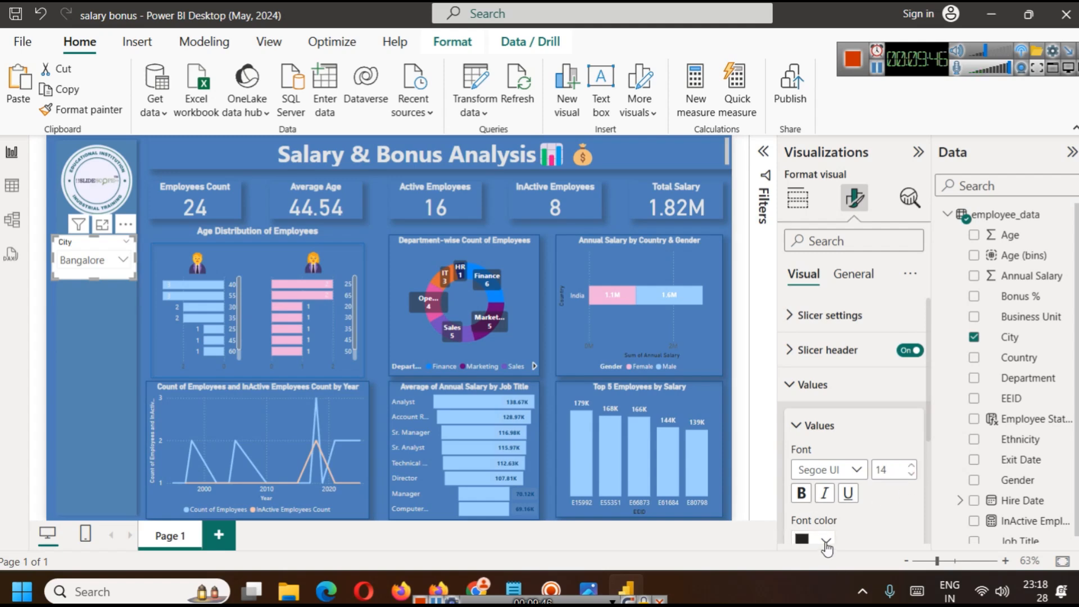
click(824, 539)
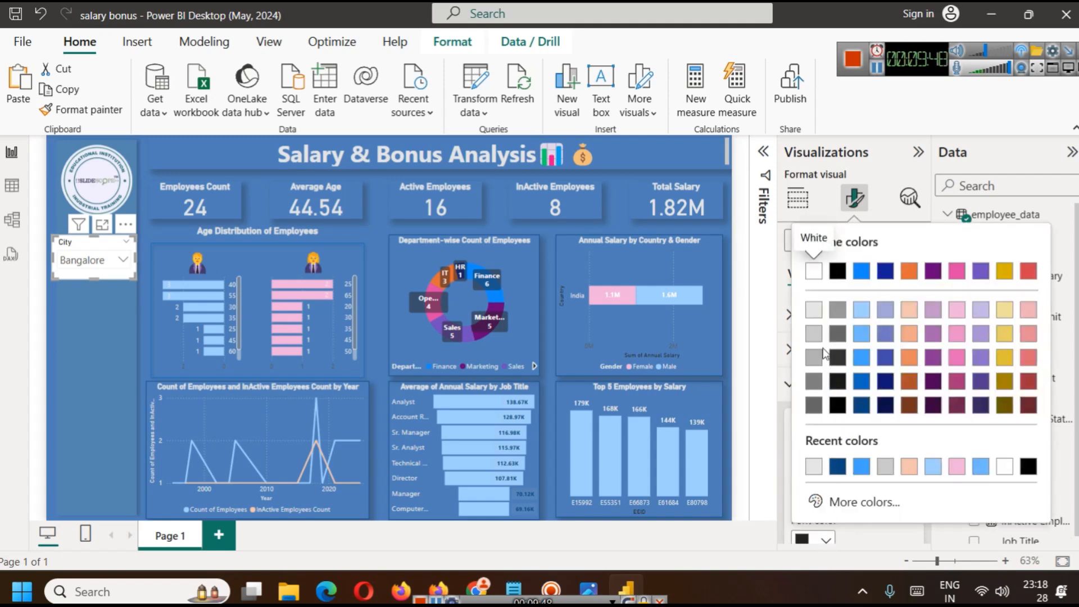
click(814, 310)
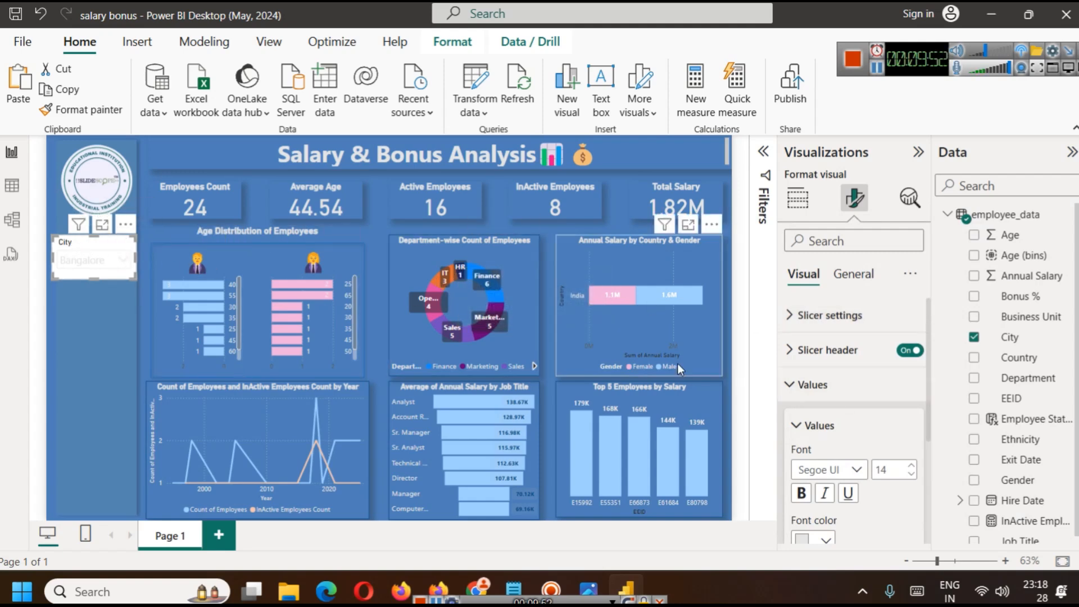
click(826, 349)
scroll(831, 450, down, 2)
click(826, 464)
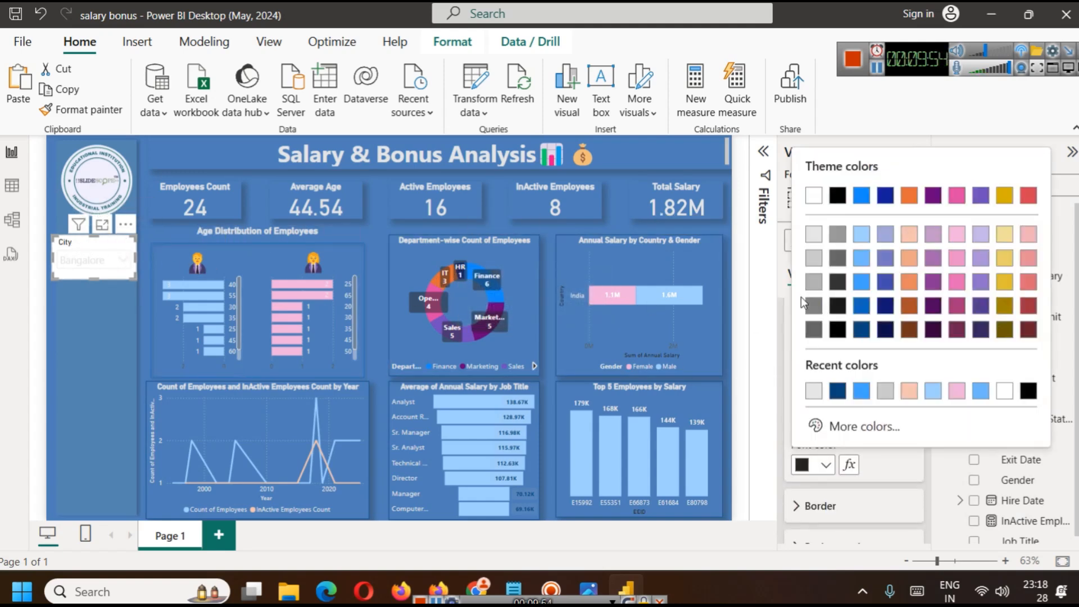
click(808, 237)
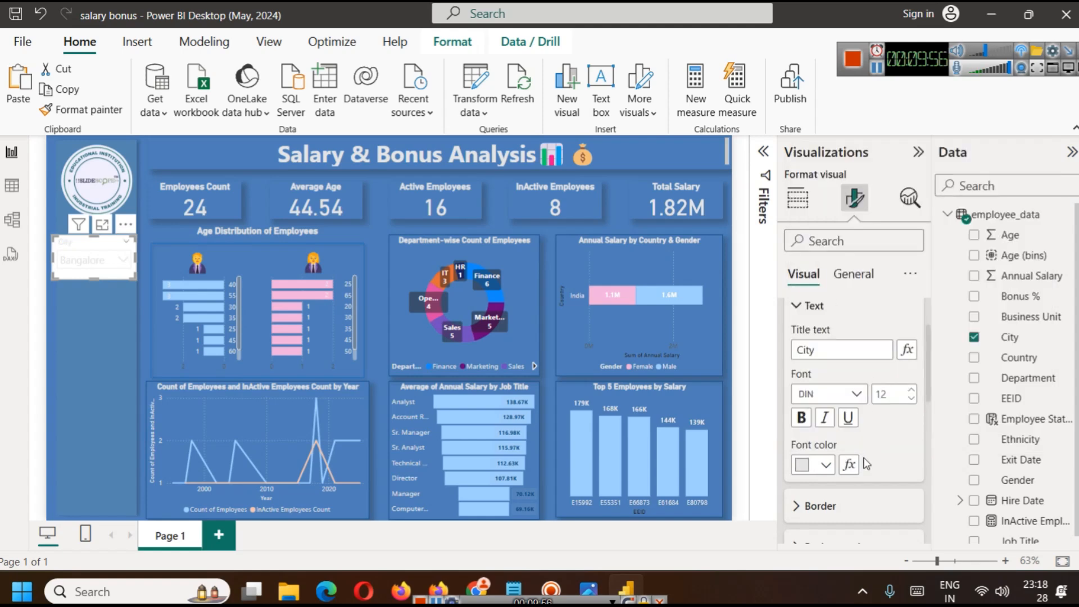
- Turn off the City slicer's background and turn on its shadow
scroll(862, 406, up, 2)
click(853, 273)
click(821, 384)
scroll(863, 460, down, 2)
click(903, 341)
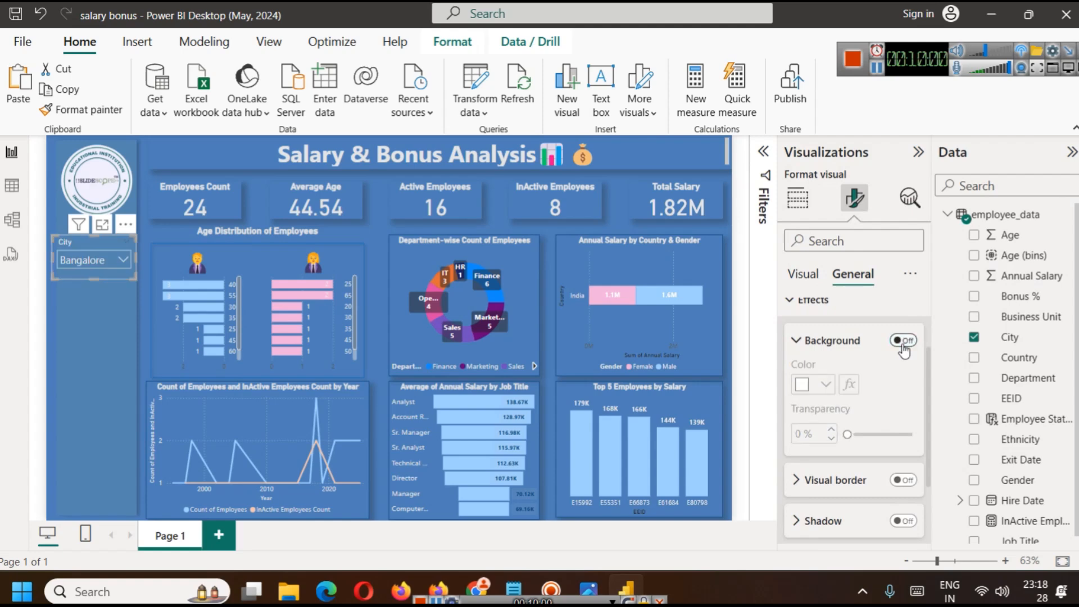
click(888, 522)
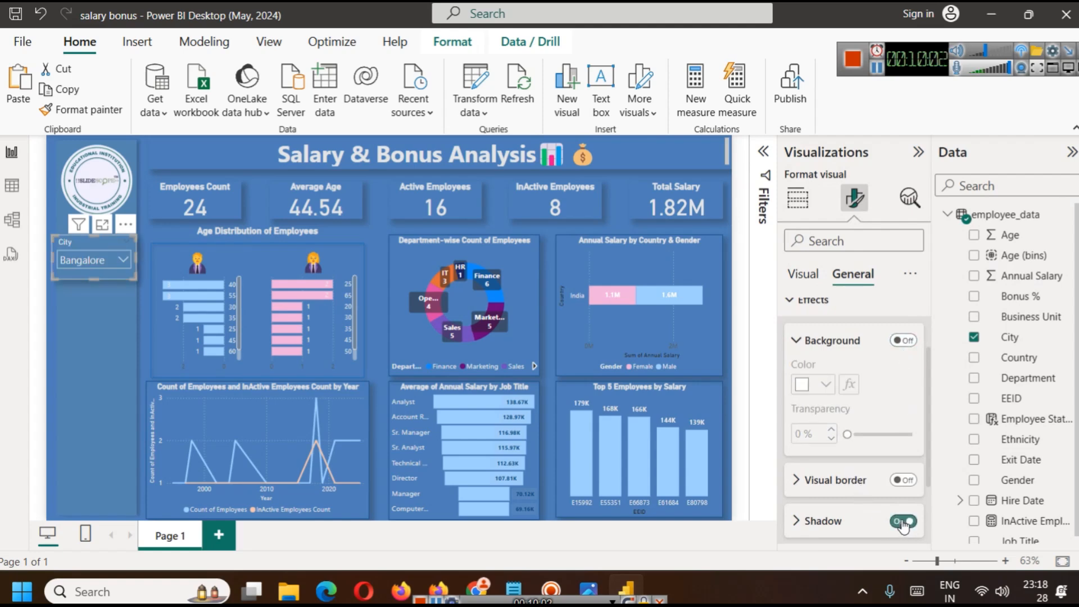
click(86, 352)
click(144, 304)
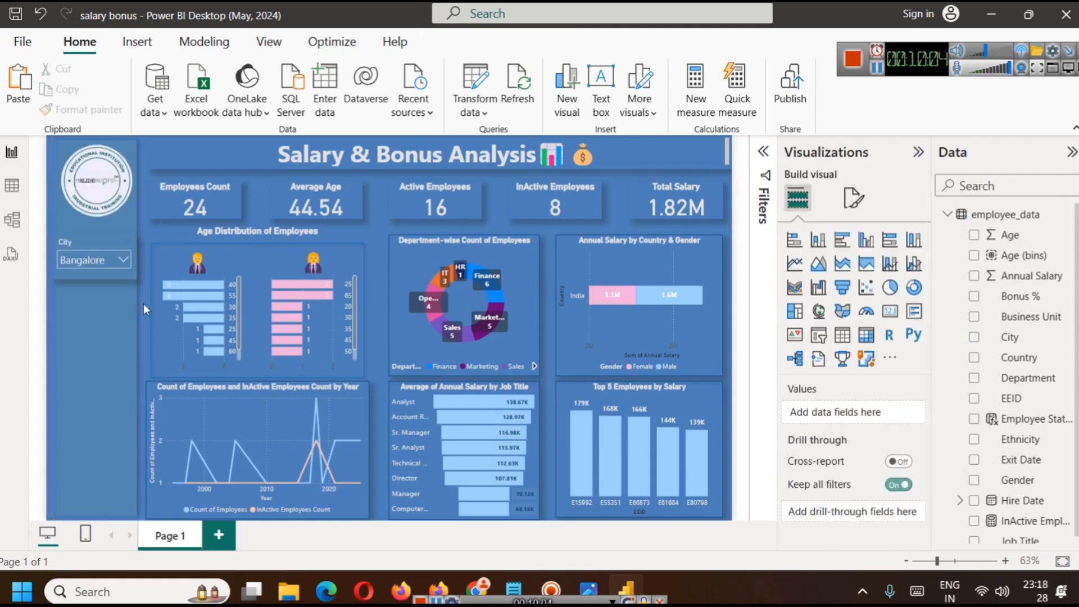
- Duplicate the City slicer and place the copy directly beneath the original
click(93, 242)
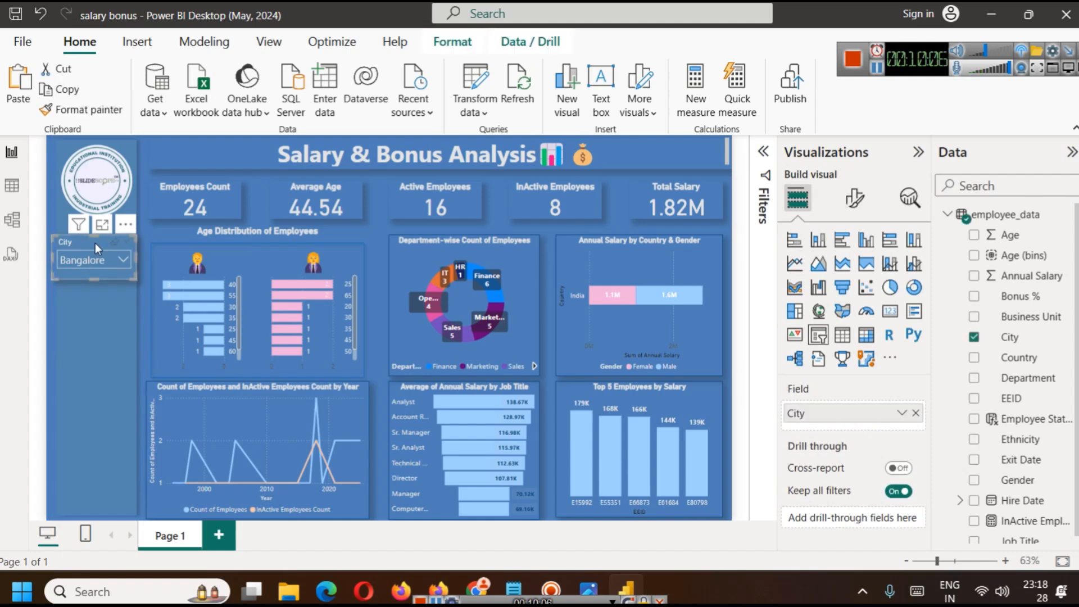
key(ctrl+c)
key(ctrl+v)
drag(96, 243, 86, 305)
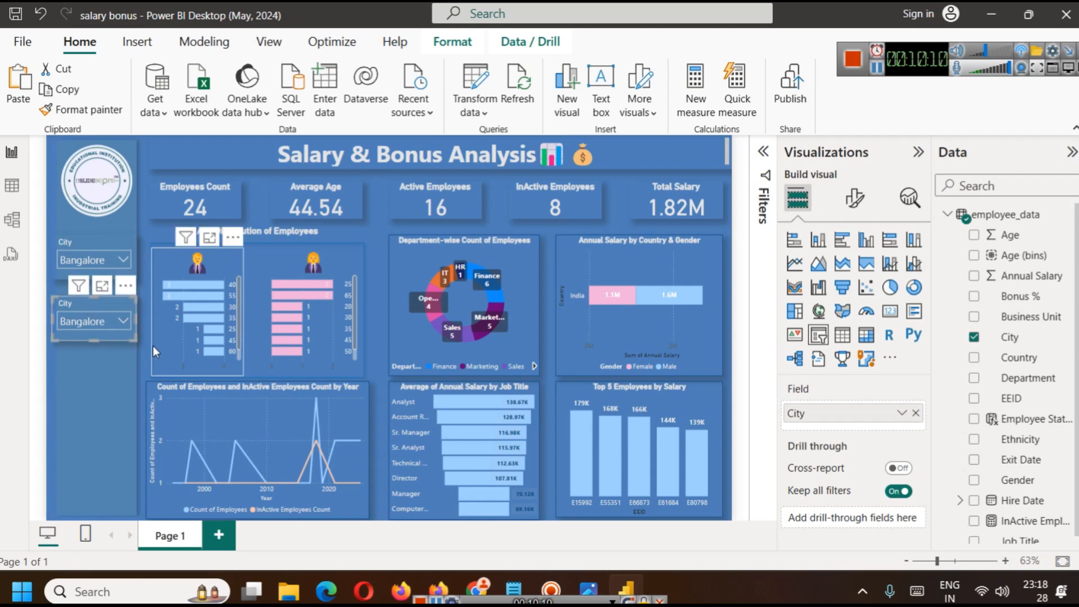
click(102, 243)
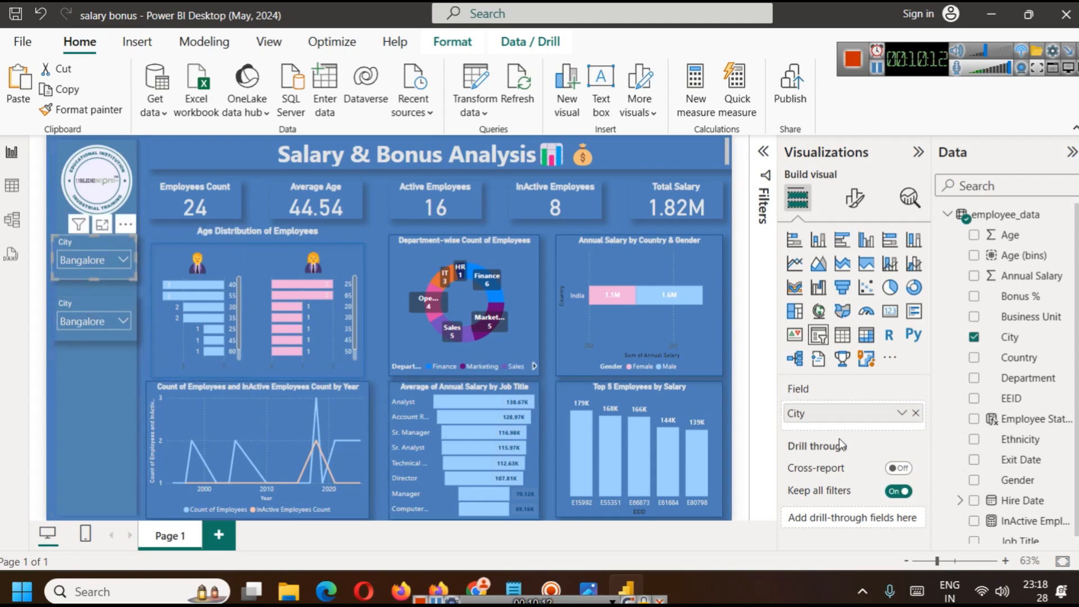
- Make the City slicer's header text bold and set its size to 14
click(855, 196)
click(859, 385)
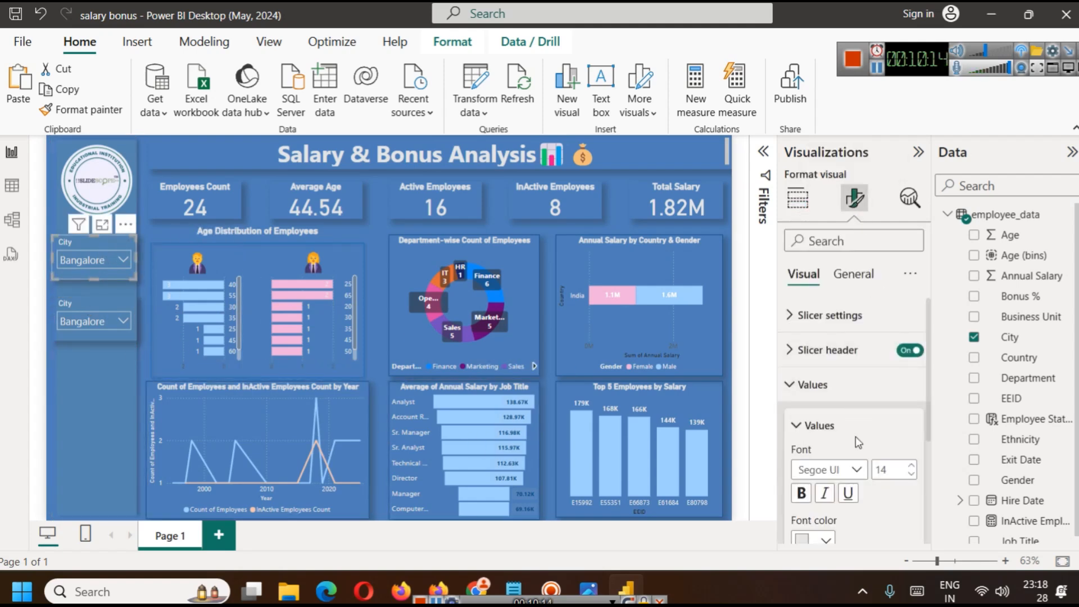
click(838, 366)
scroll(832, 427, down, 1)
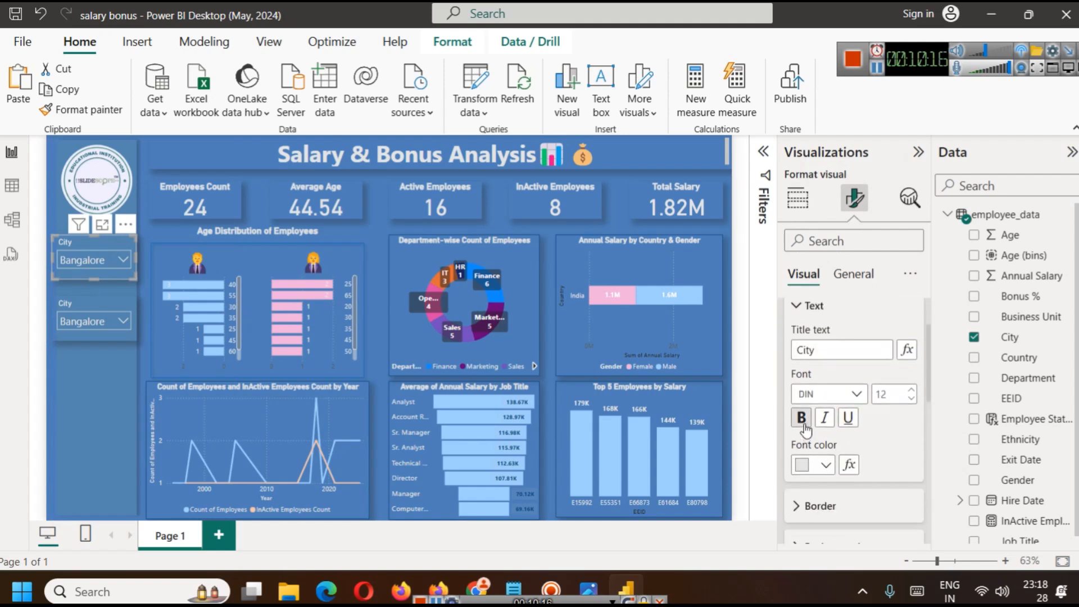
click(805, 430)
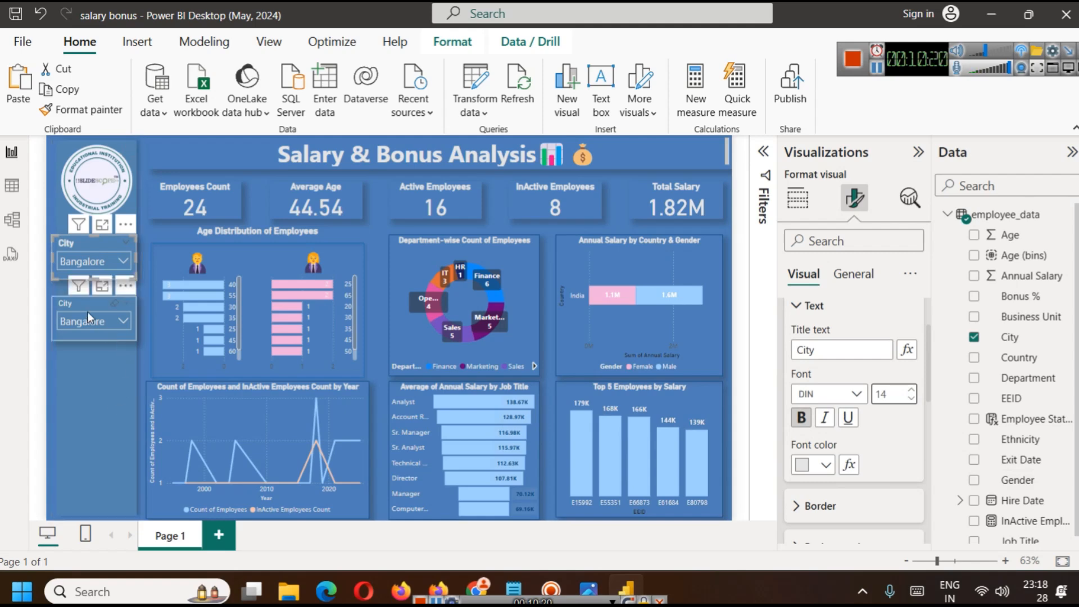
- Replace the old City slicer copy with a fresh duplicate beneath the original, and switch the duplicate's field to Department
click(89, 333)
key(Delete)
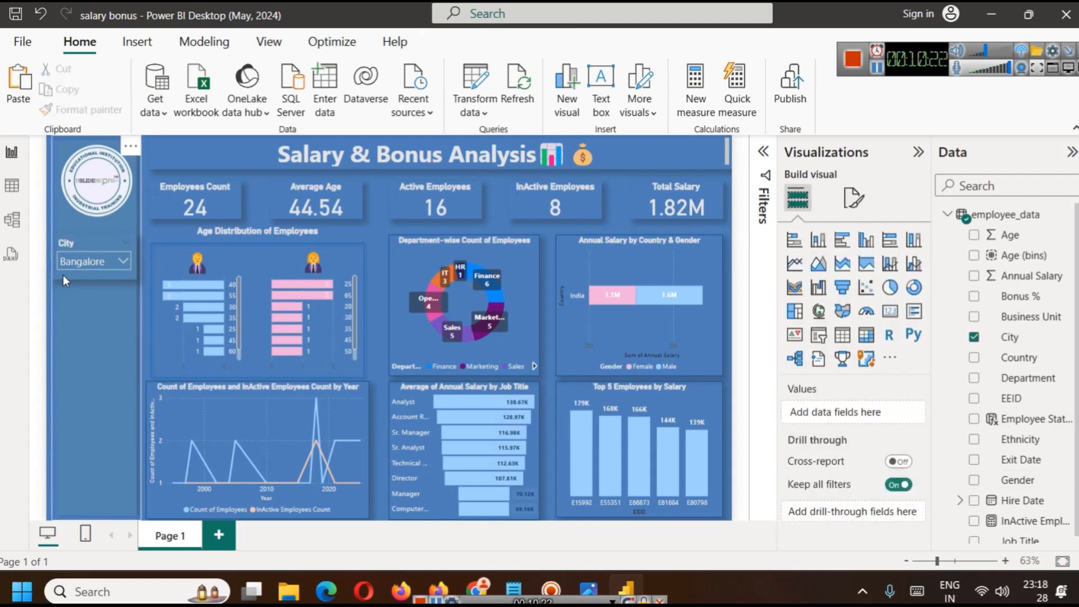
click(90, 245)
key(ctrl+c)
key(ctrl+v)
drag(89, 244, 82, 303)
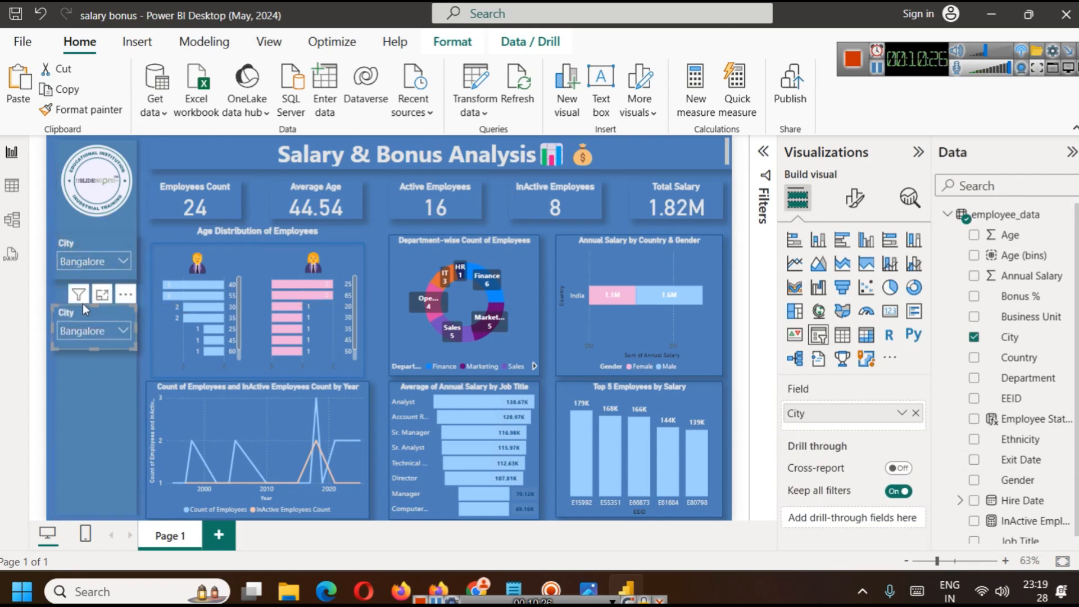
click(917, 419)
drag(1027, 379, 868, 410)
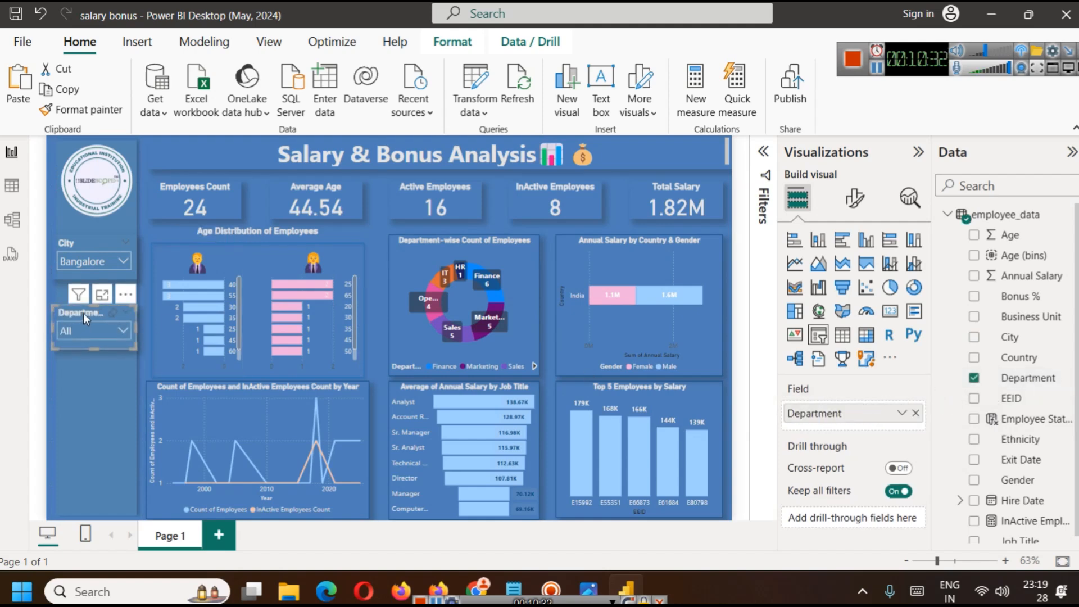
- Duplicate the Department slicer directly beneath itself and change the copy's field to Ethnicity
drag(83, 312, 79, 368)
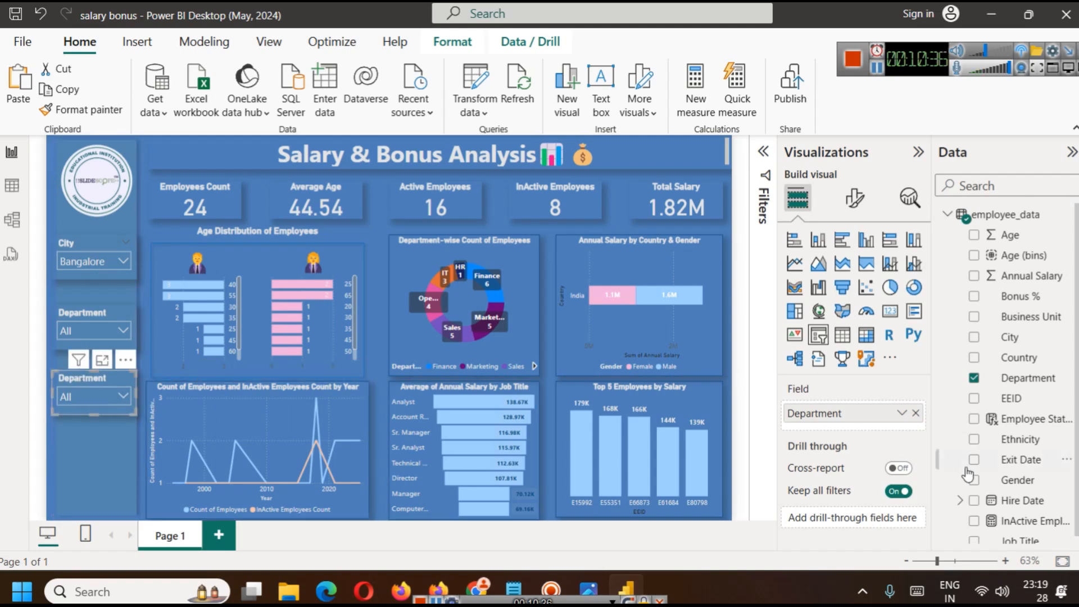
click(917, 414)
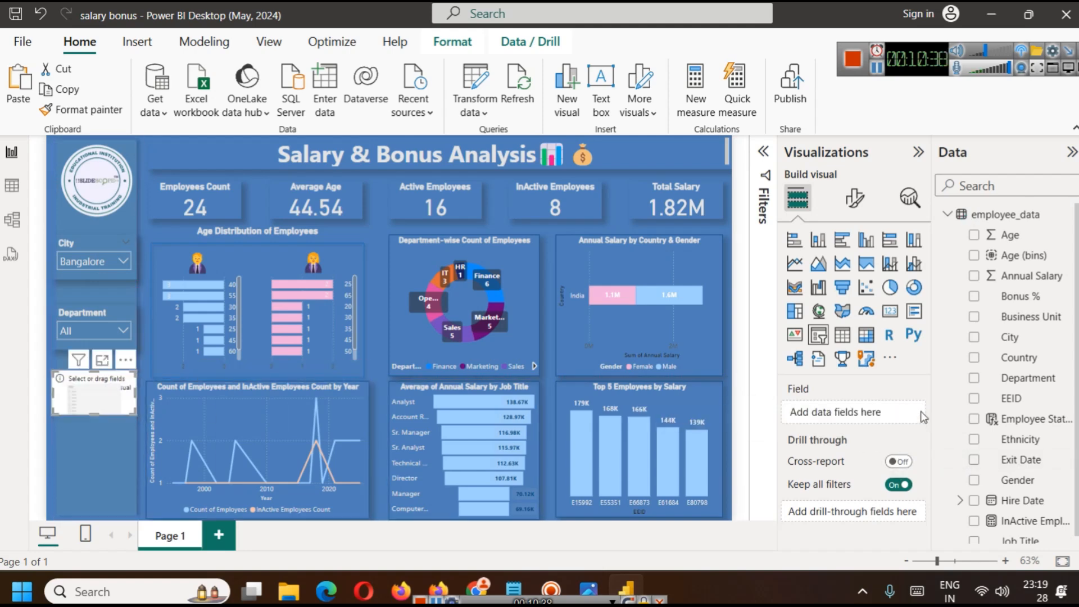
drag(1020, 439, 831, 414)
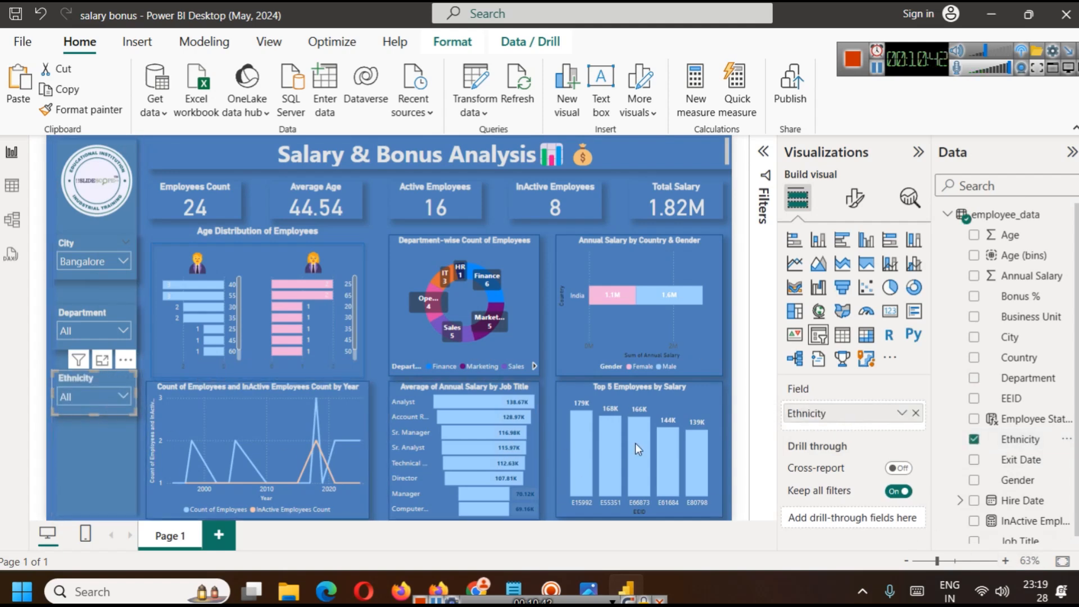
- Duplicate the Ethnicity slicer, place the copy beneath it near the foot of the sidebar, and change the copy's field to Job Title
key(ctrl+c)
key(ctrl+v)
drag(97, 383, 92, 438)
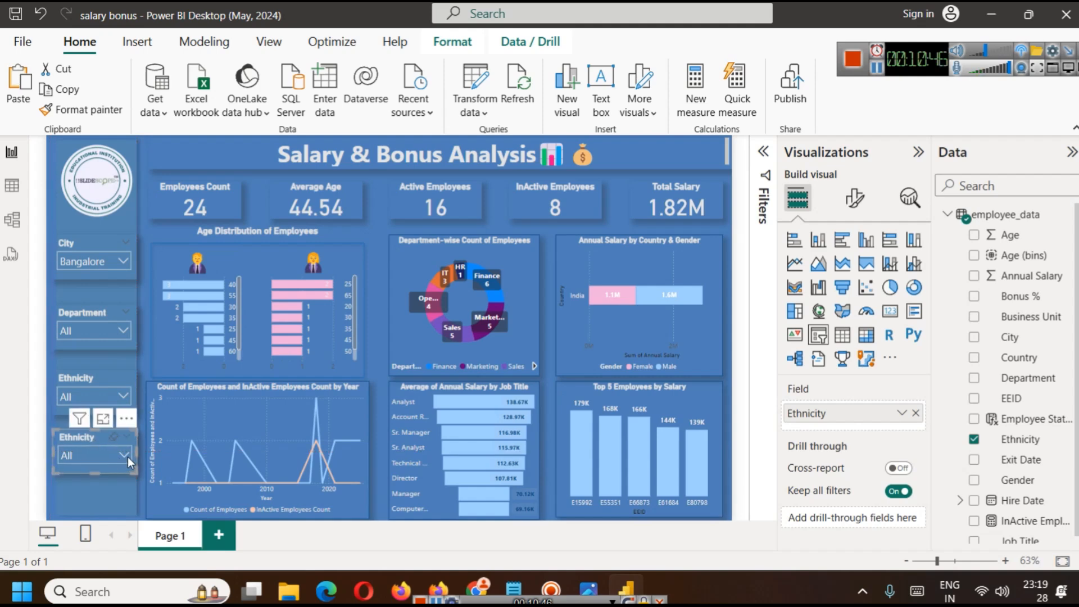
scroll(1011, 543, down, 1)
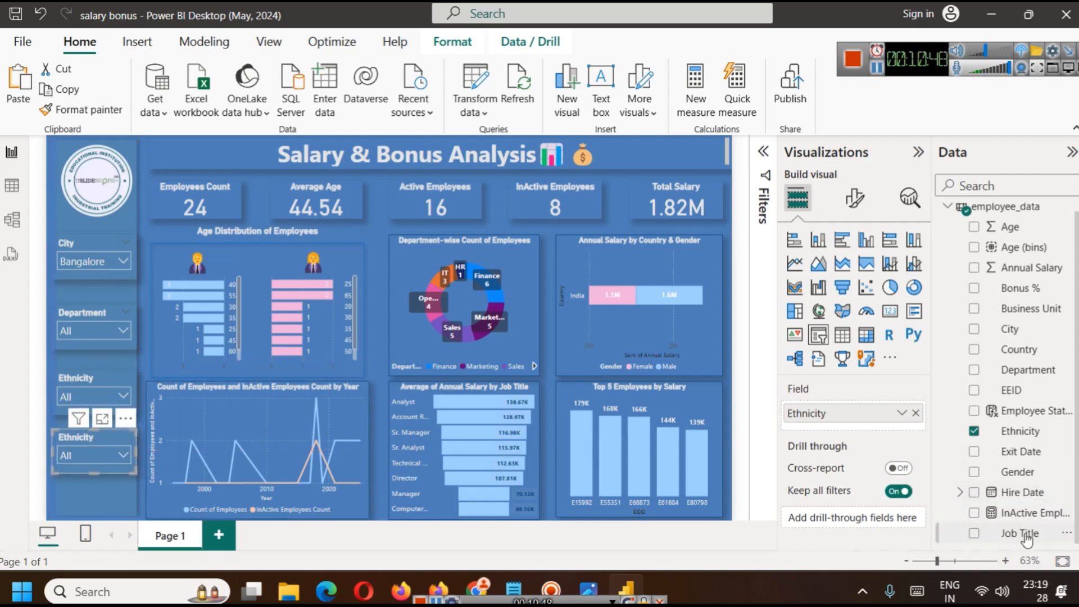
click(915, 413)
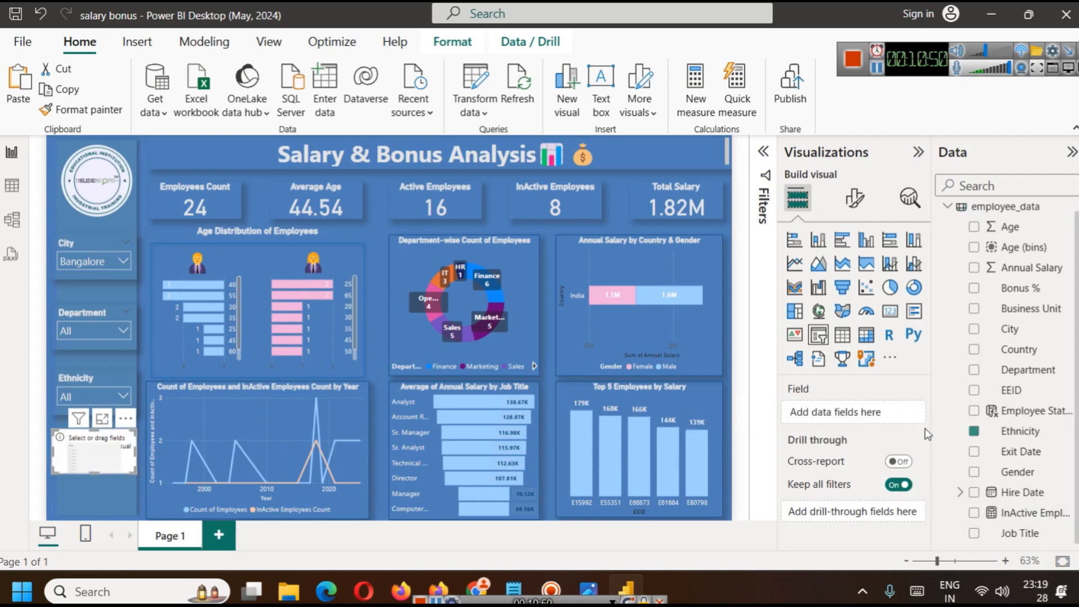
drag(1016, 540, 838, 416)
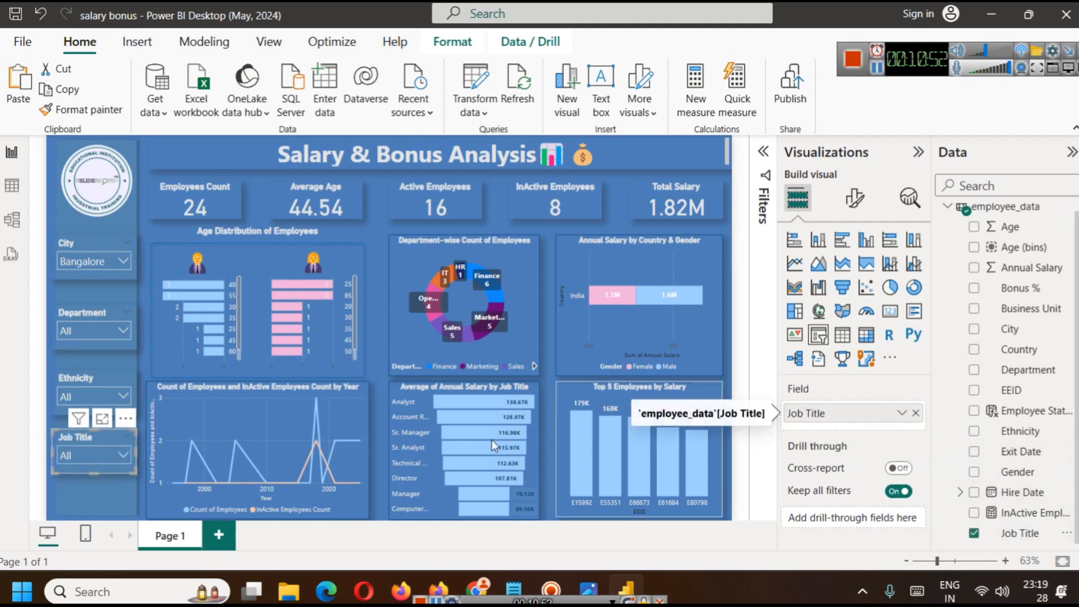
click(138, 293)
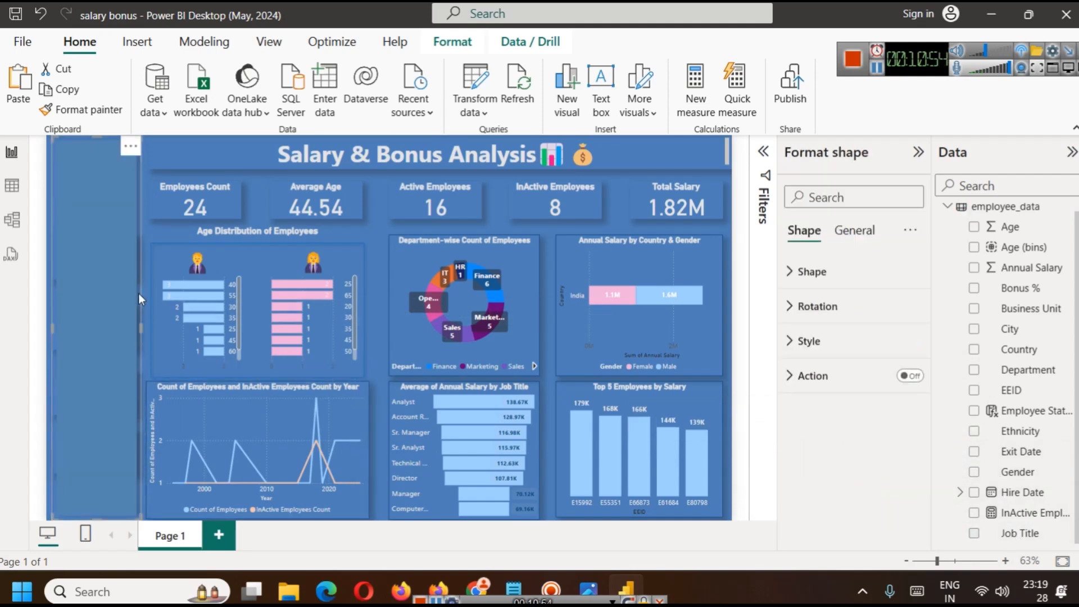
click(563, 228)
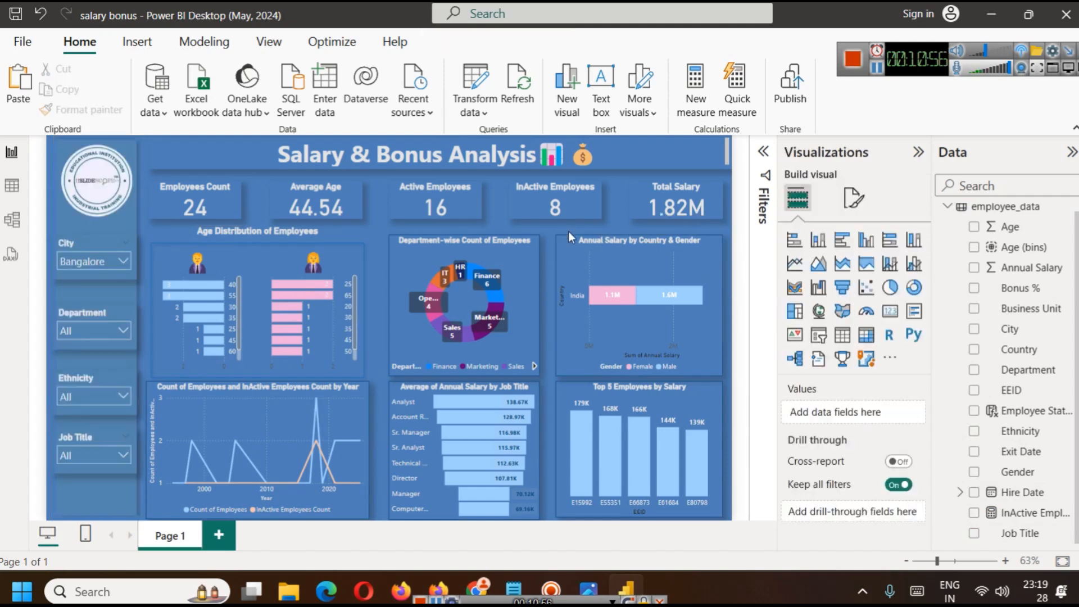
click(96, 437)
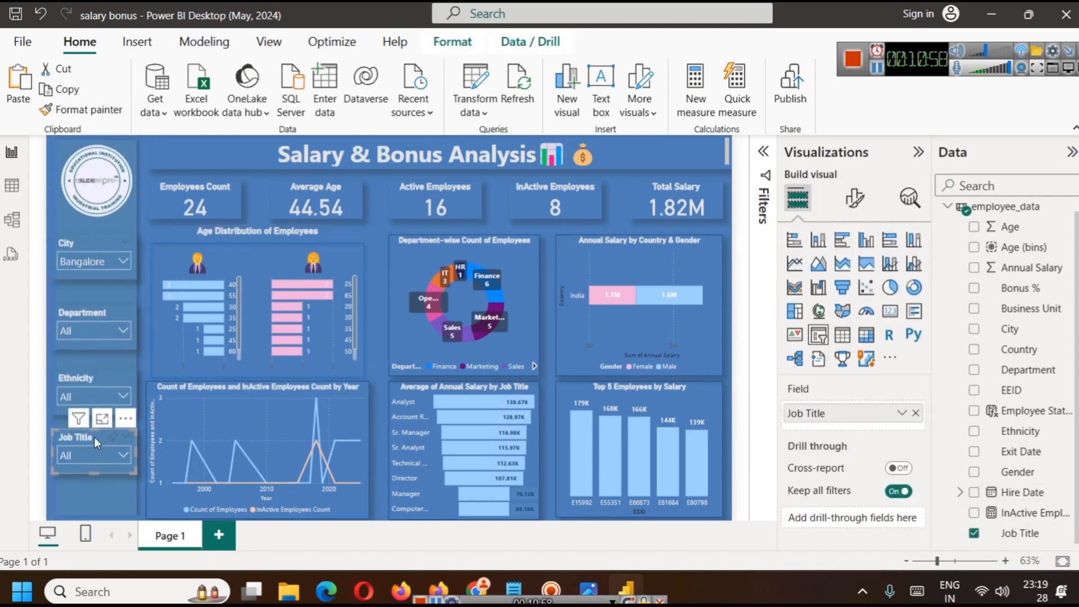
- Check the readability of the City slicer's dropdown list and look through the Job Title slicer's settings
click(83, 268)
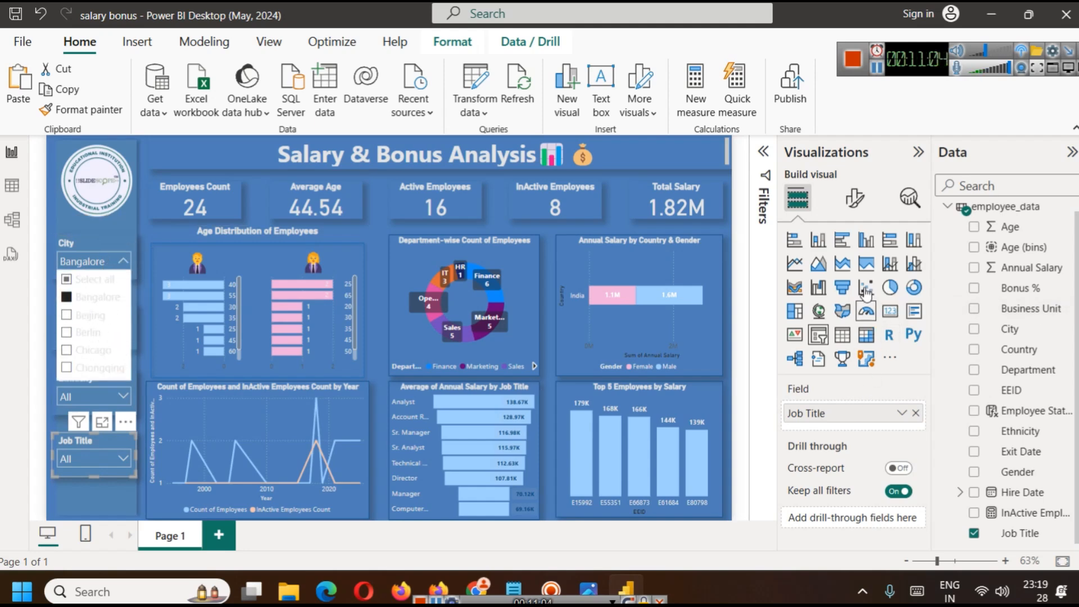
click(854, 198)
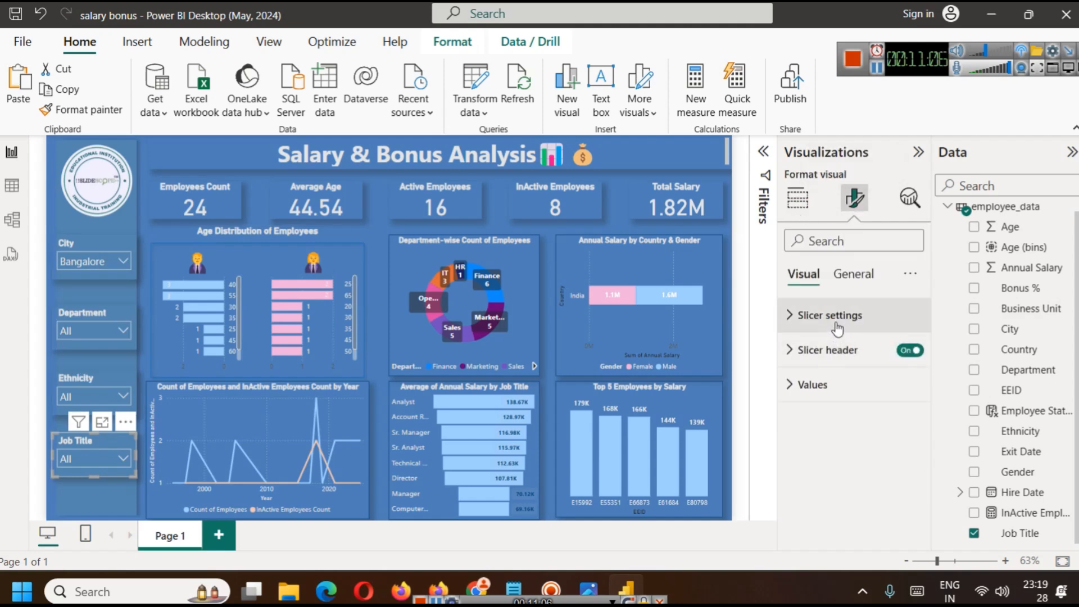
click(834, 323)
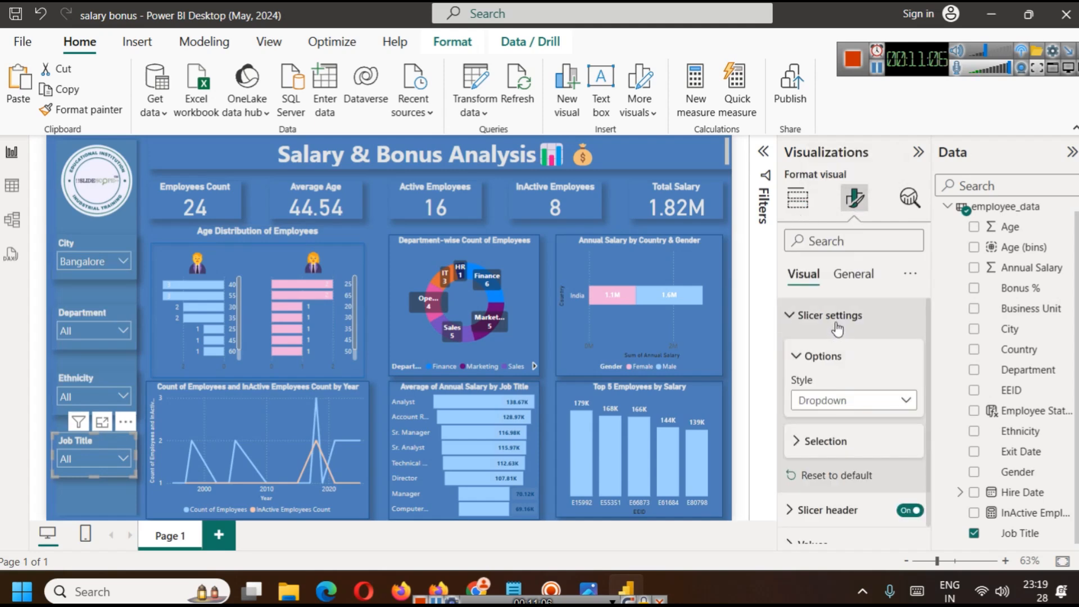
click(810, 427)
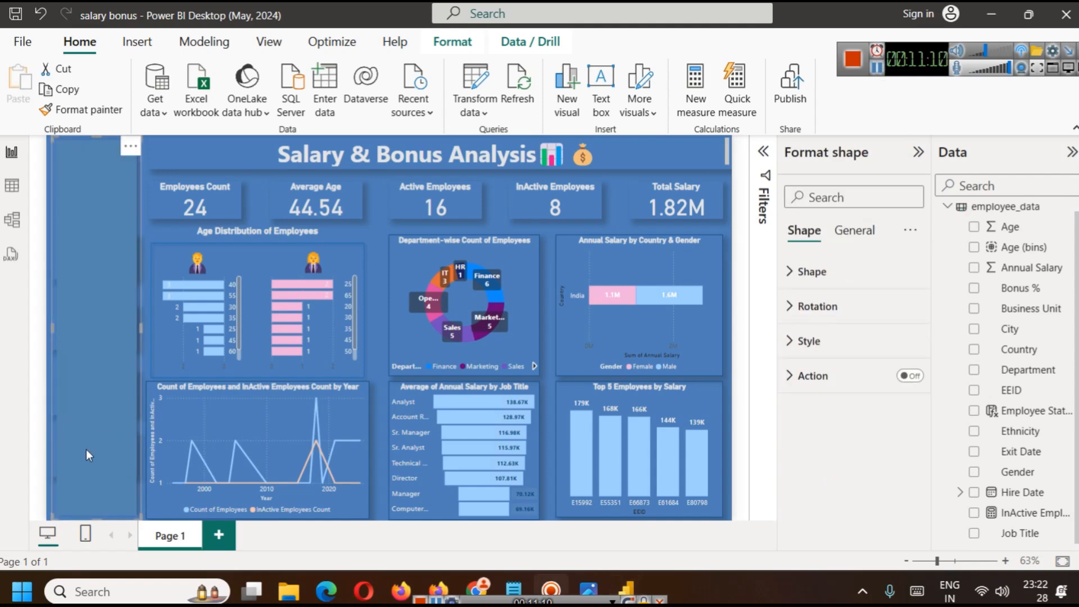
click(147, 173)
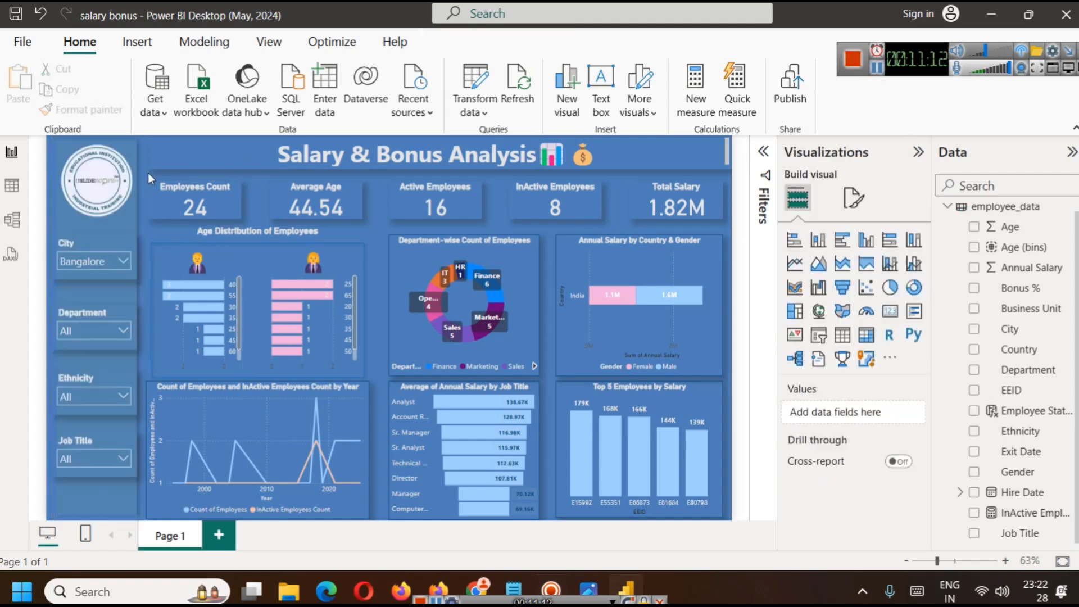
- Test the filters by choosing Beijing in the City slicer and Asian in the Ethnicity slicer
click(108, 260)
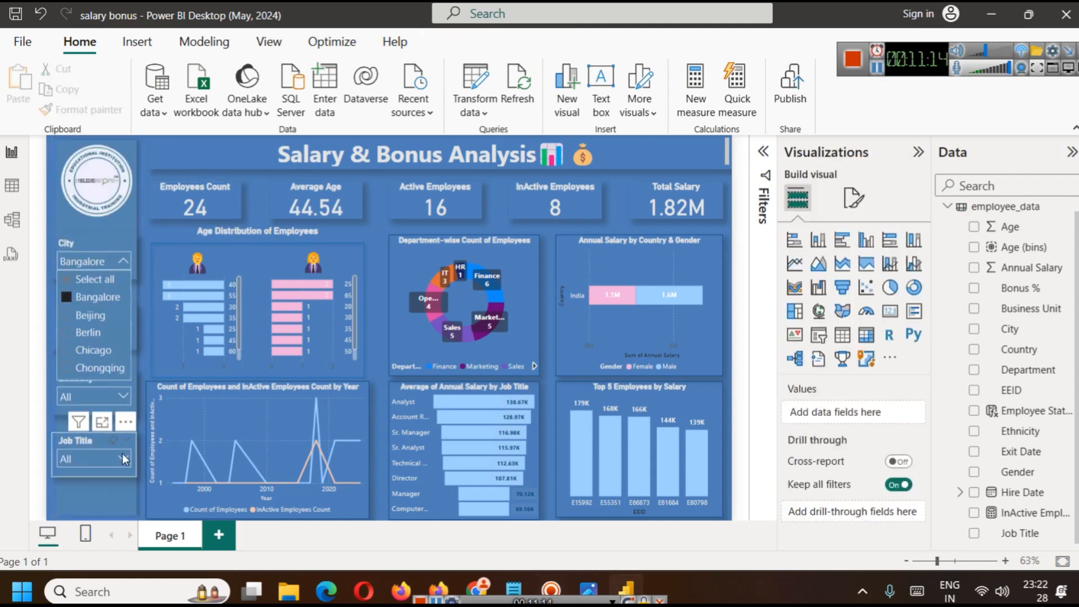
click(90, 316)
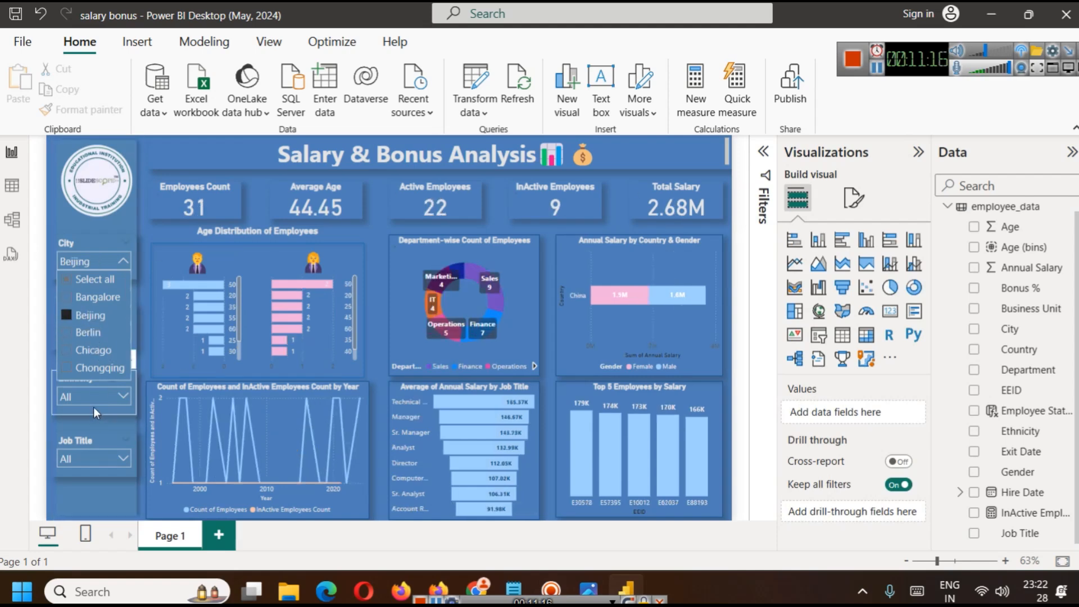
click(92, 402)
click(94, 306)
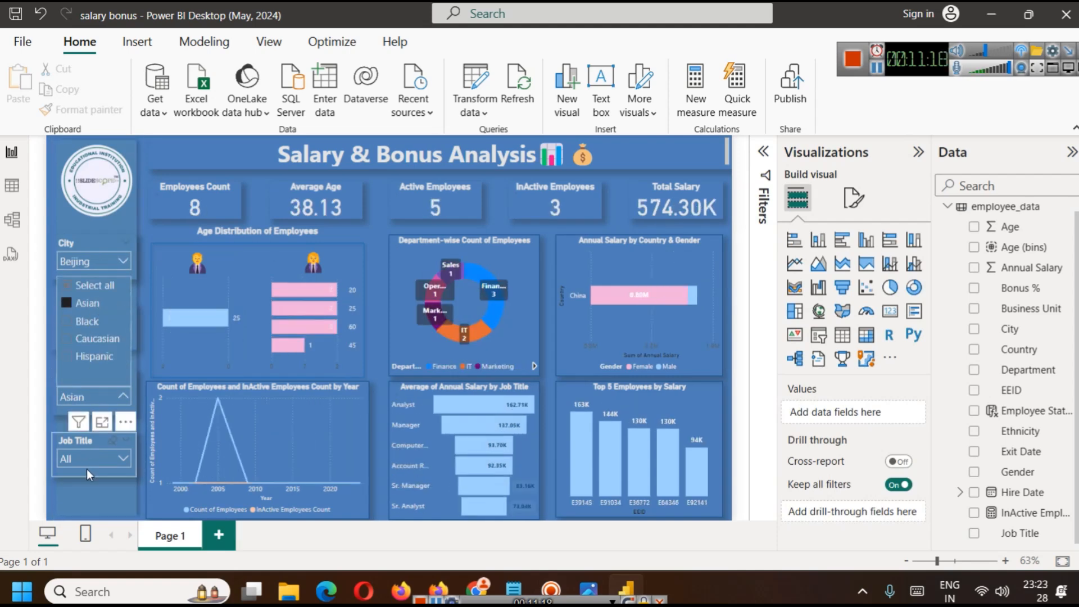
- Narrow the dashboard further with Analyst in the Job Title slicer and Marketing in the Department slicer
click(86, 461)
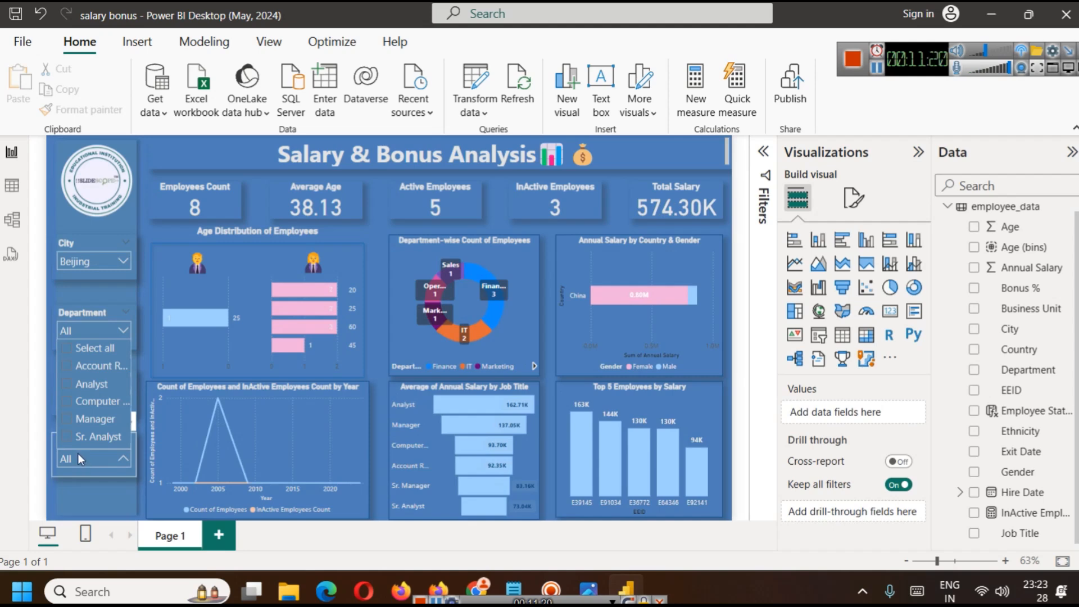
click(85, 385)
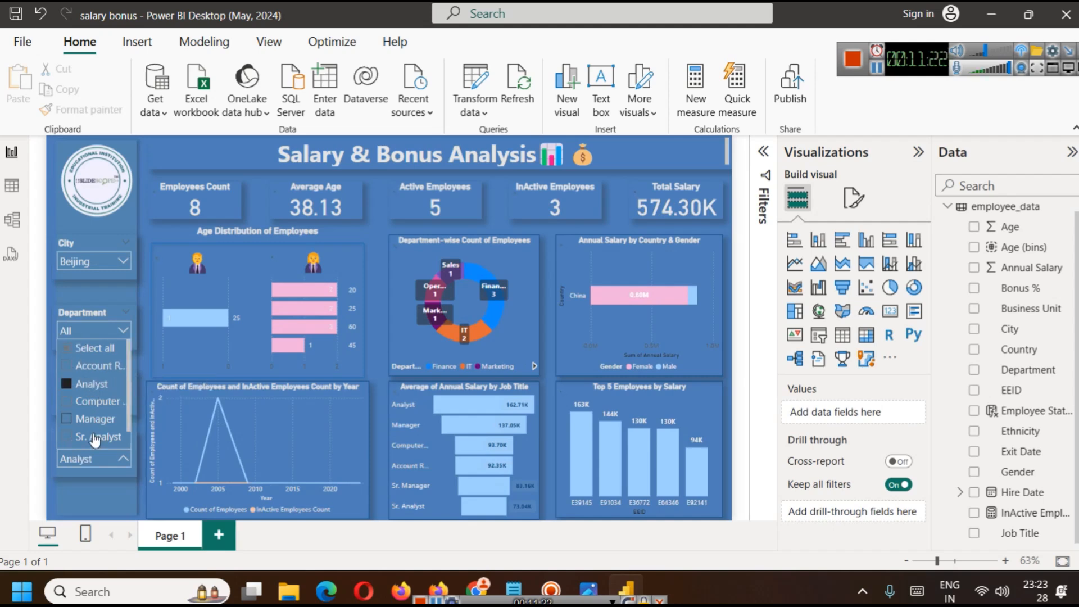
click(28, 388)
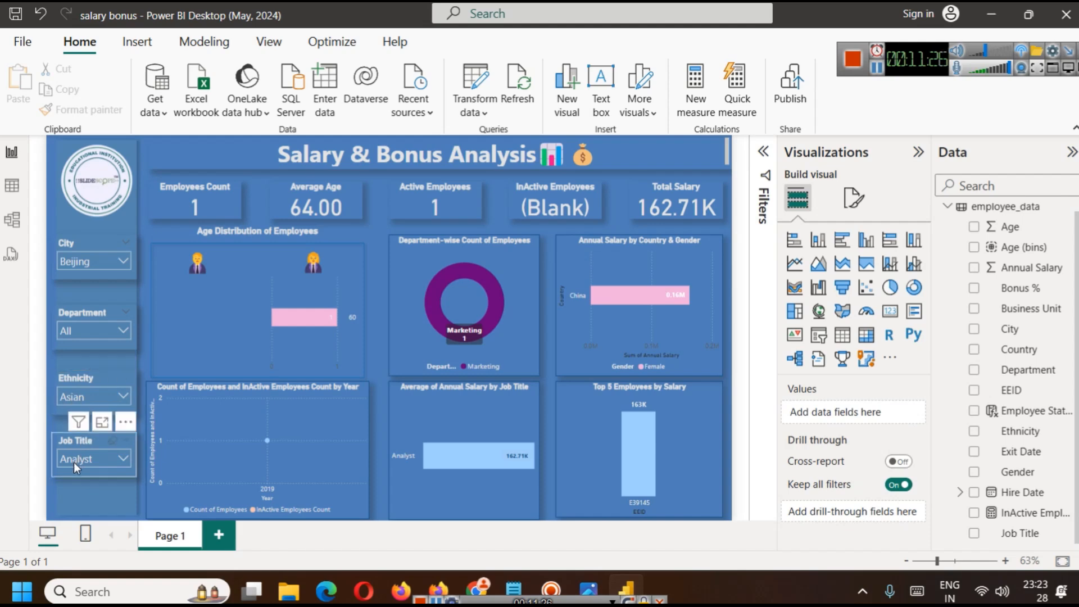
click(91, 332)
click(94, 240)
click(17, 371)
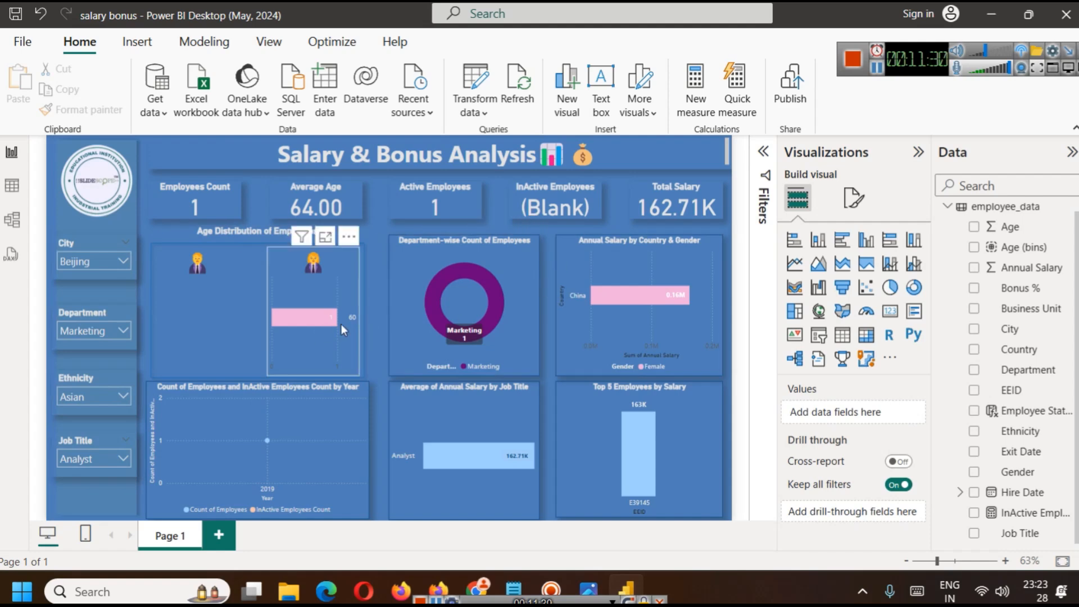
- Try multiple selection in the City slicer with Munich, Sydney, Melbourne and Beijing, and finish with Select all
click(89, 261)
click(96, 315)
click(93, 332)
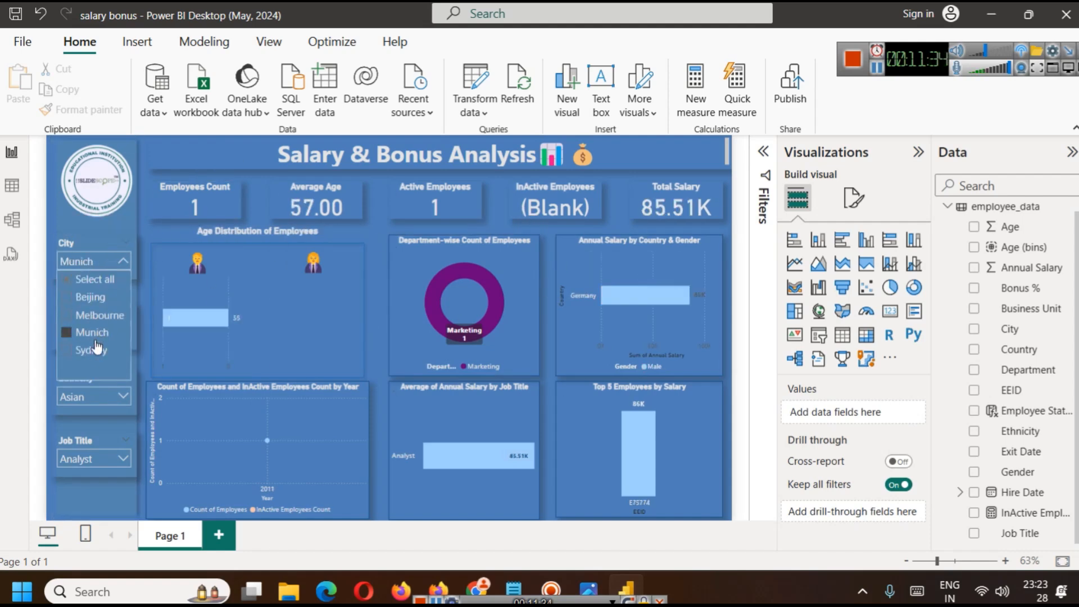
ctrl+click(91, 351)
ctrl+click(89, 321)
ctrl+click(90, 298)
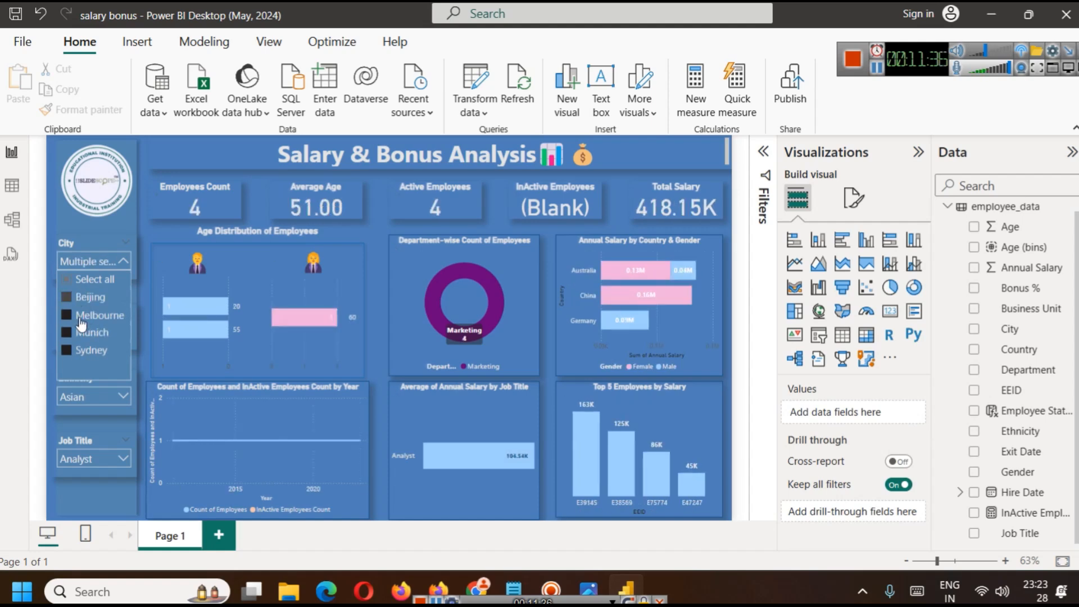
click(92, 280)
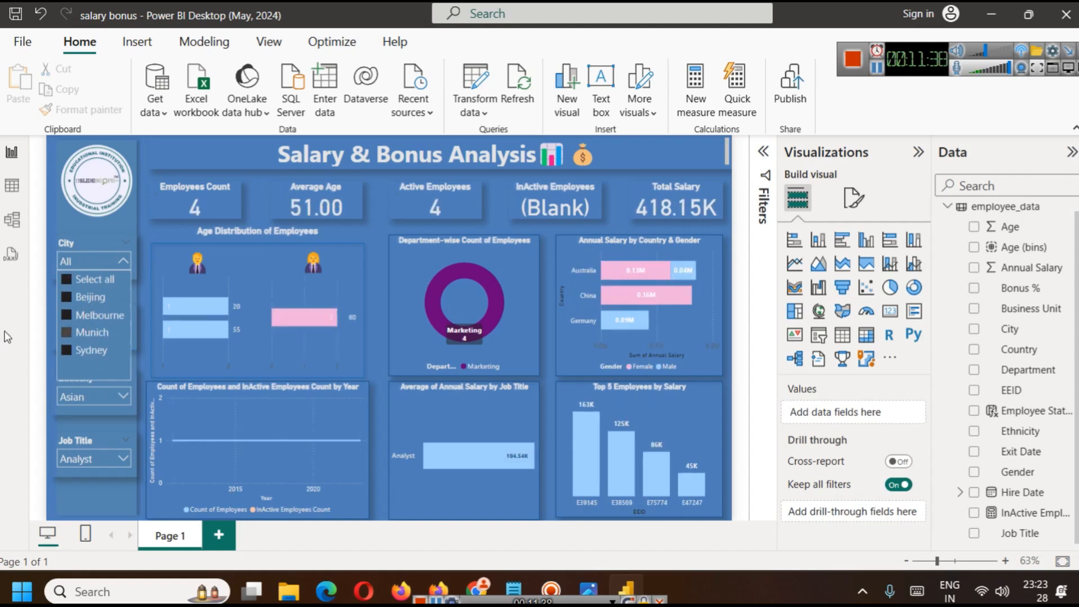
click(31, 356)
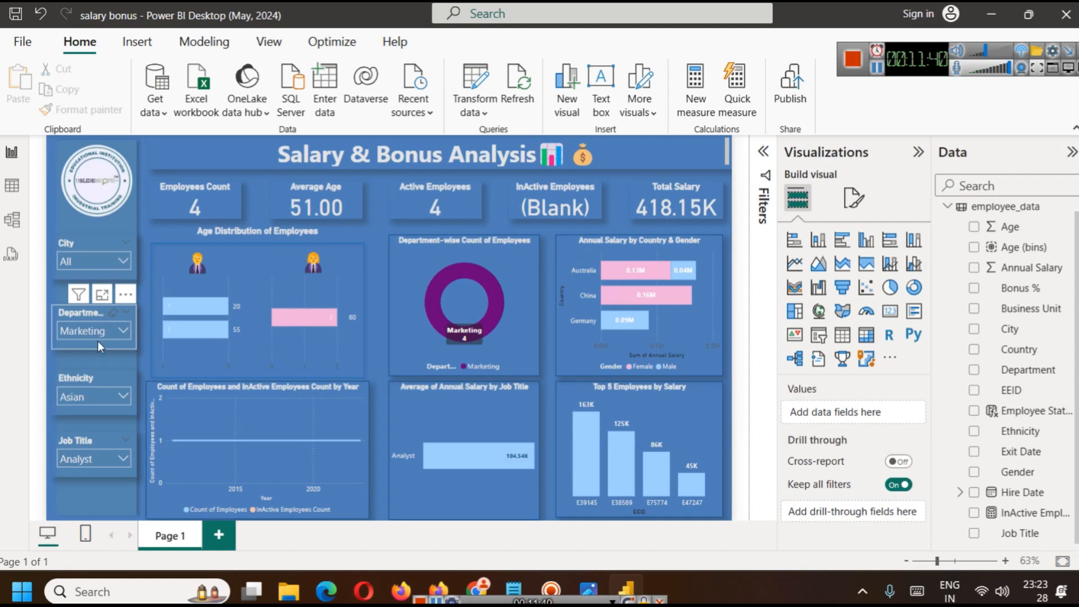
- Clear the selections in the Department, Ethnicity and Job Title slicers
click(111, 248)
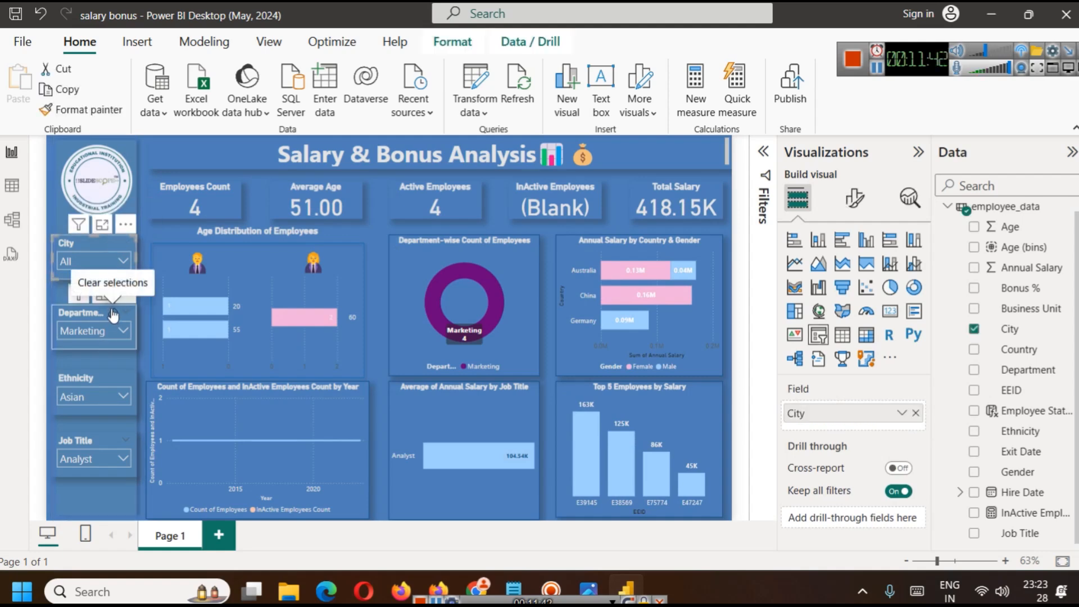
click(114, 313)
click(113, 378)
click(113, 440)
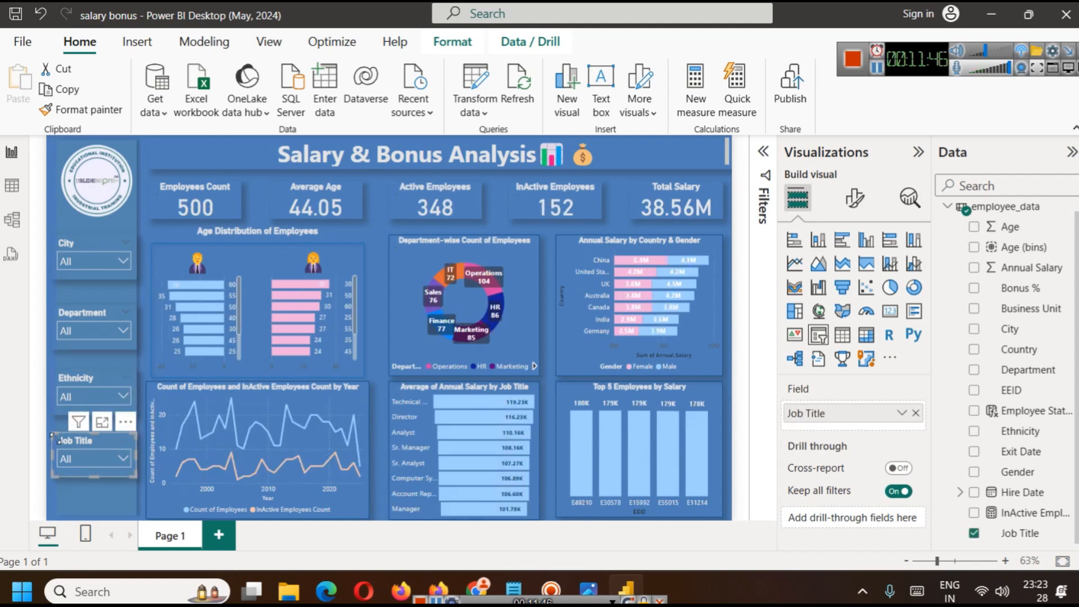
click(102, 491)
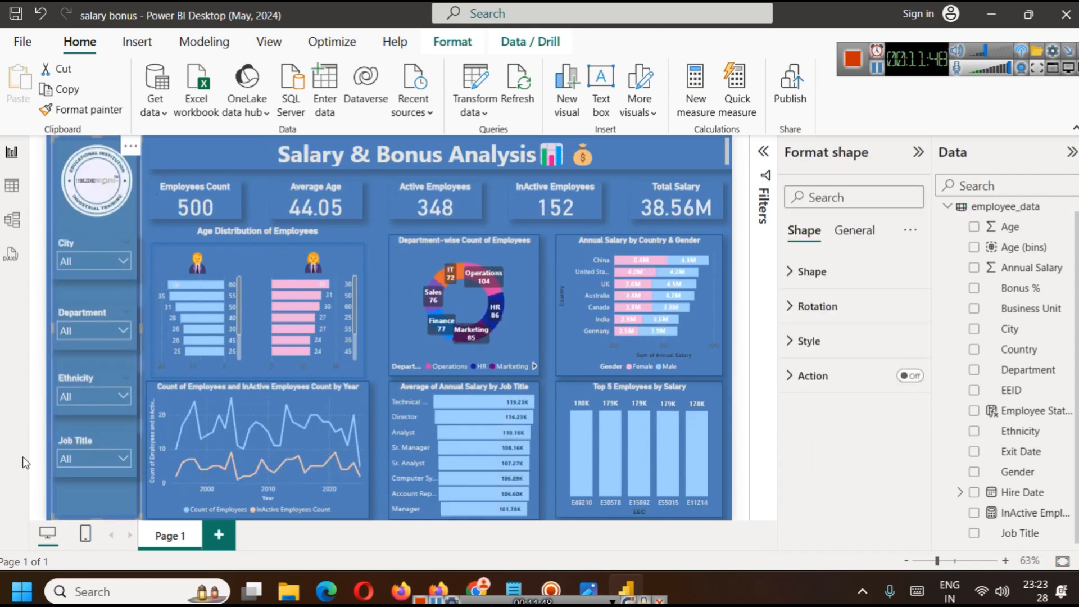
- Collapse the Data pane, the formatting pane and the ribbon to enlarge the report canvas, leaving nothing selected
click(1059, 152)
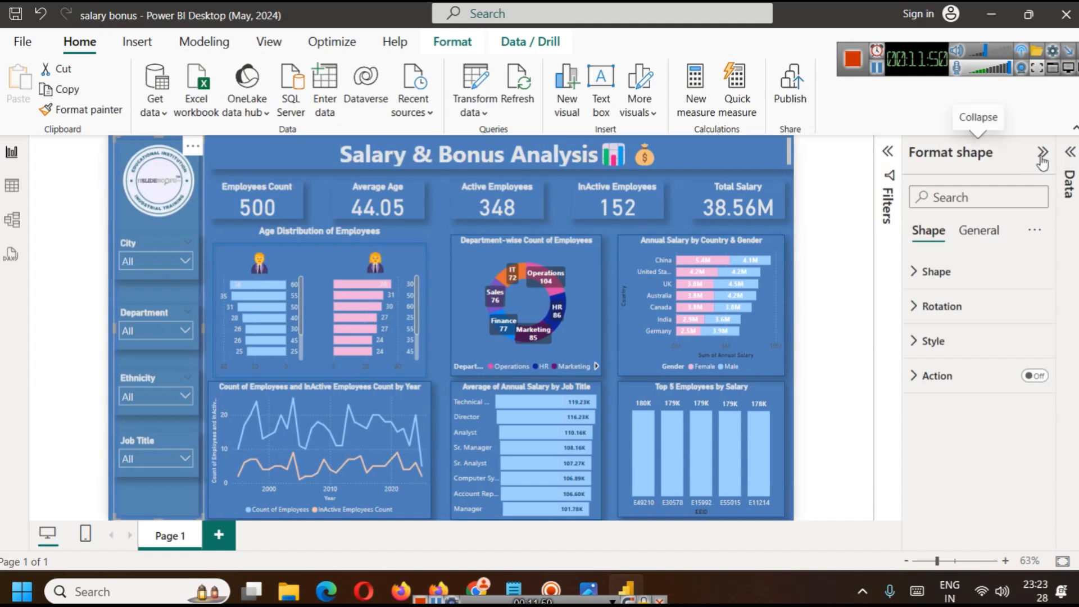
click(1041, 153)
click(1075, 130)
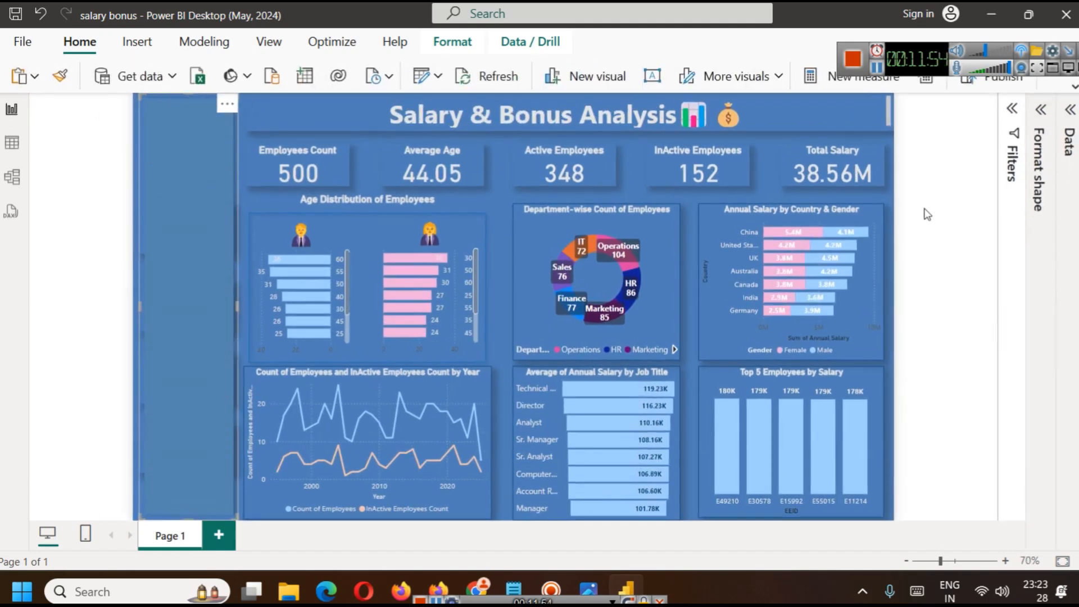
click(934, 235)
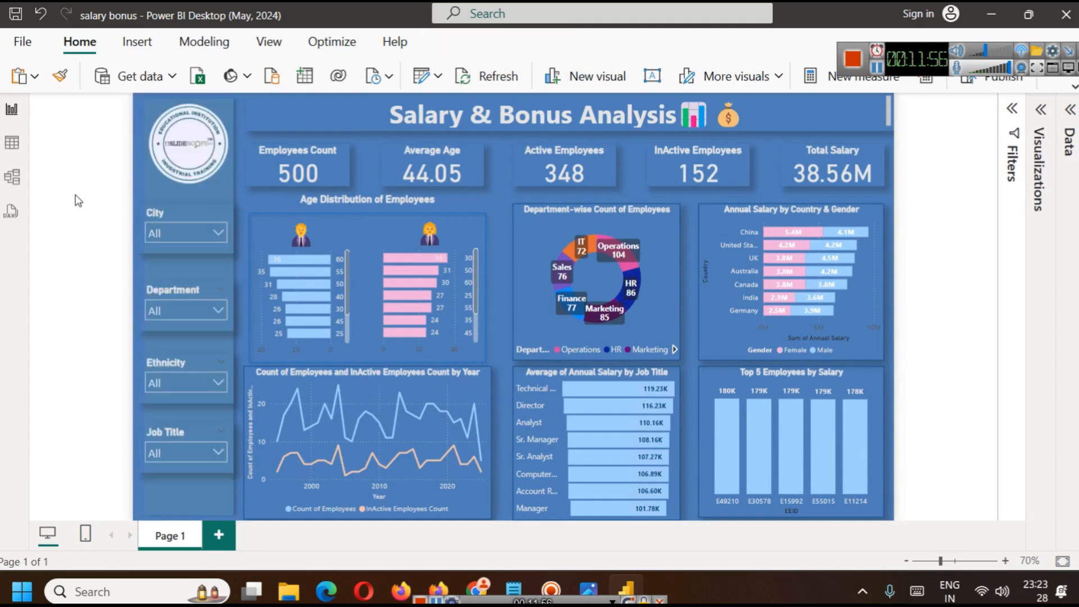